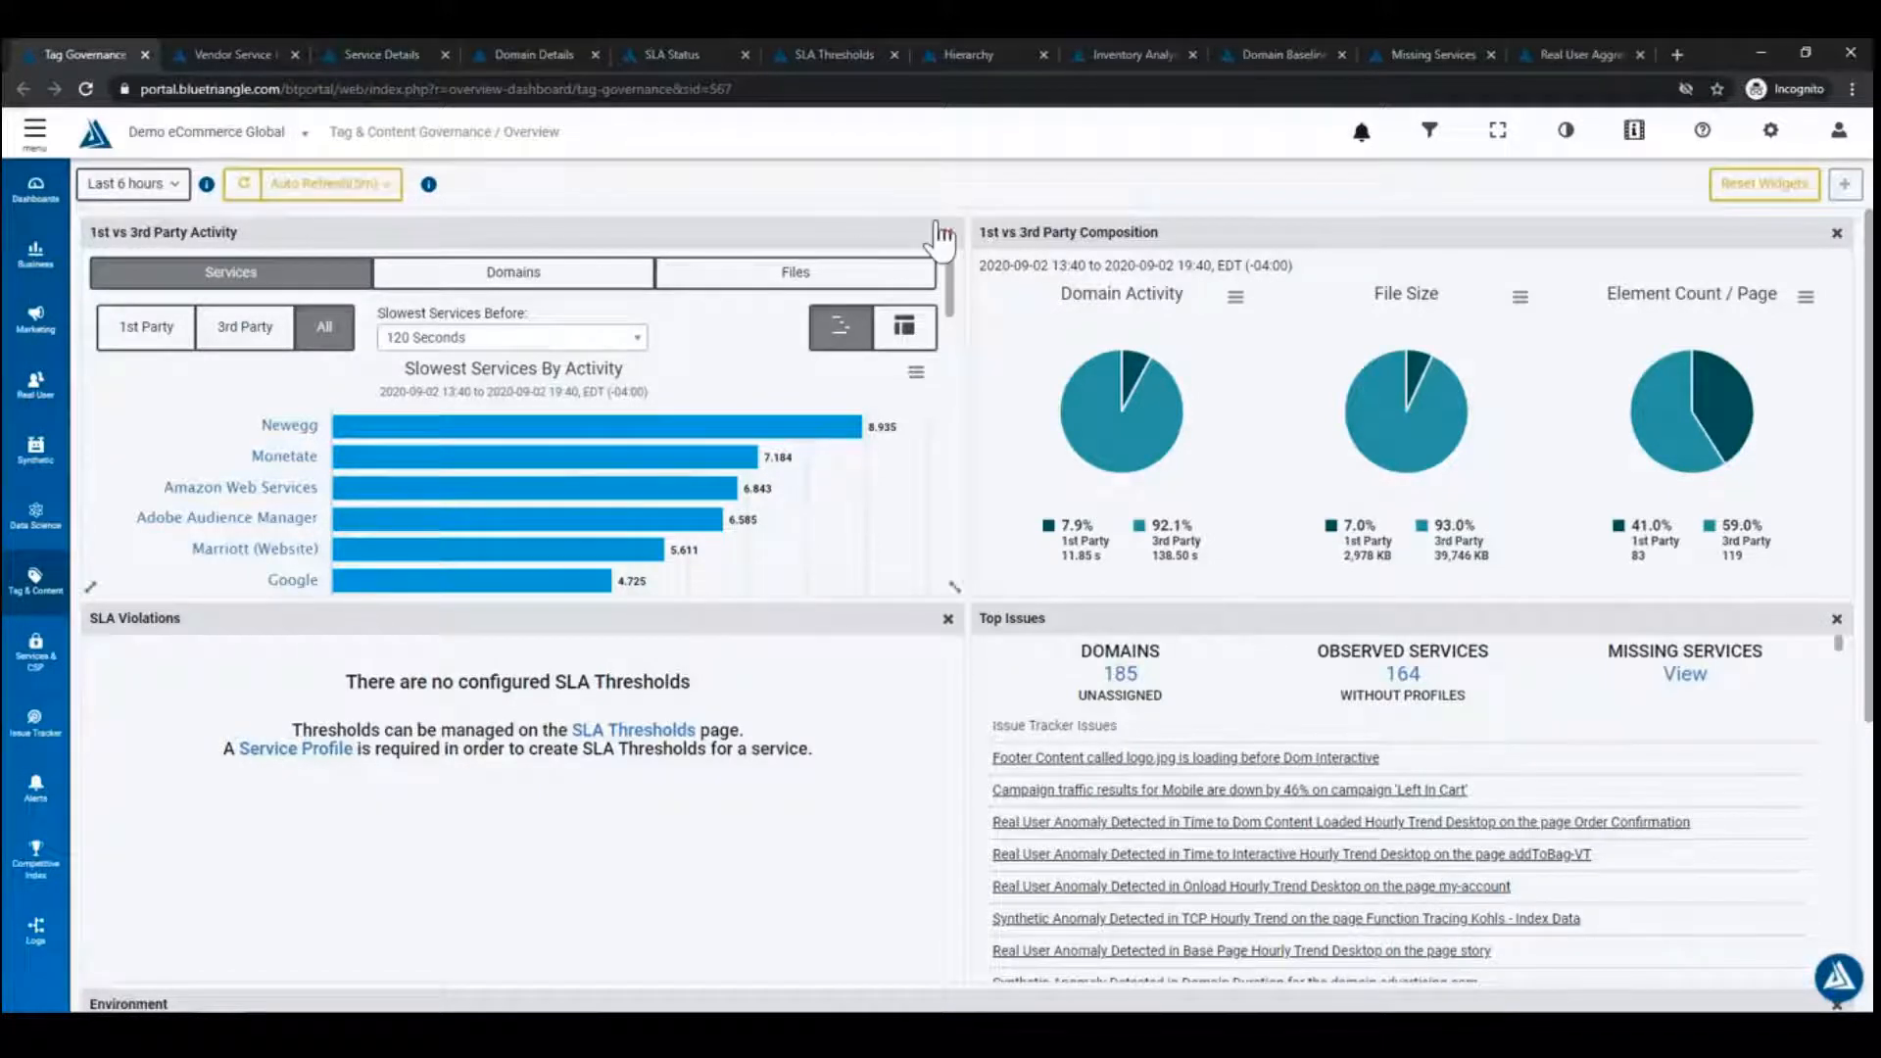
# Compare the slowest domains and slowest files in the 1st vs 3rd Party Activity widget, returning to the domains view.
pyautogui.moveTo(708, 231); pyautogui.dragTo(798, 244)
pyautogui.moveTo(566, 424)
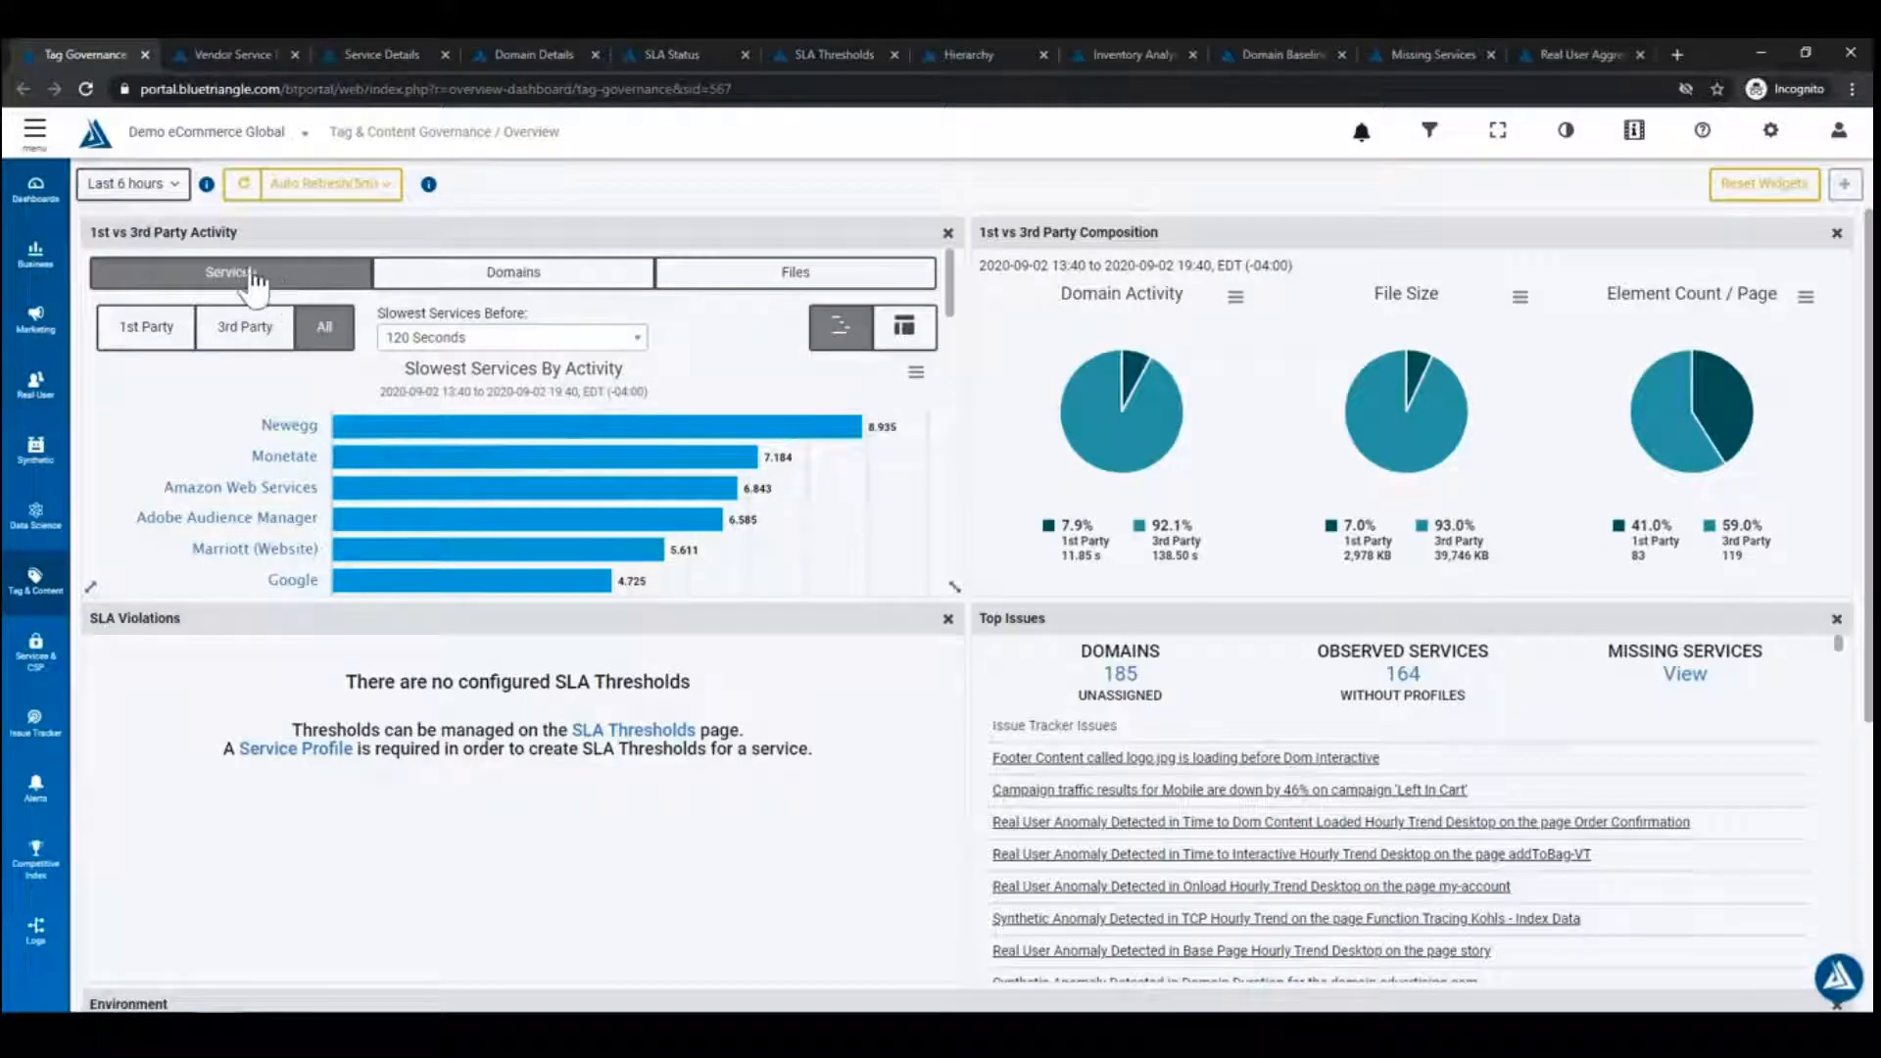
pyautogui.click(467, 279)
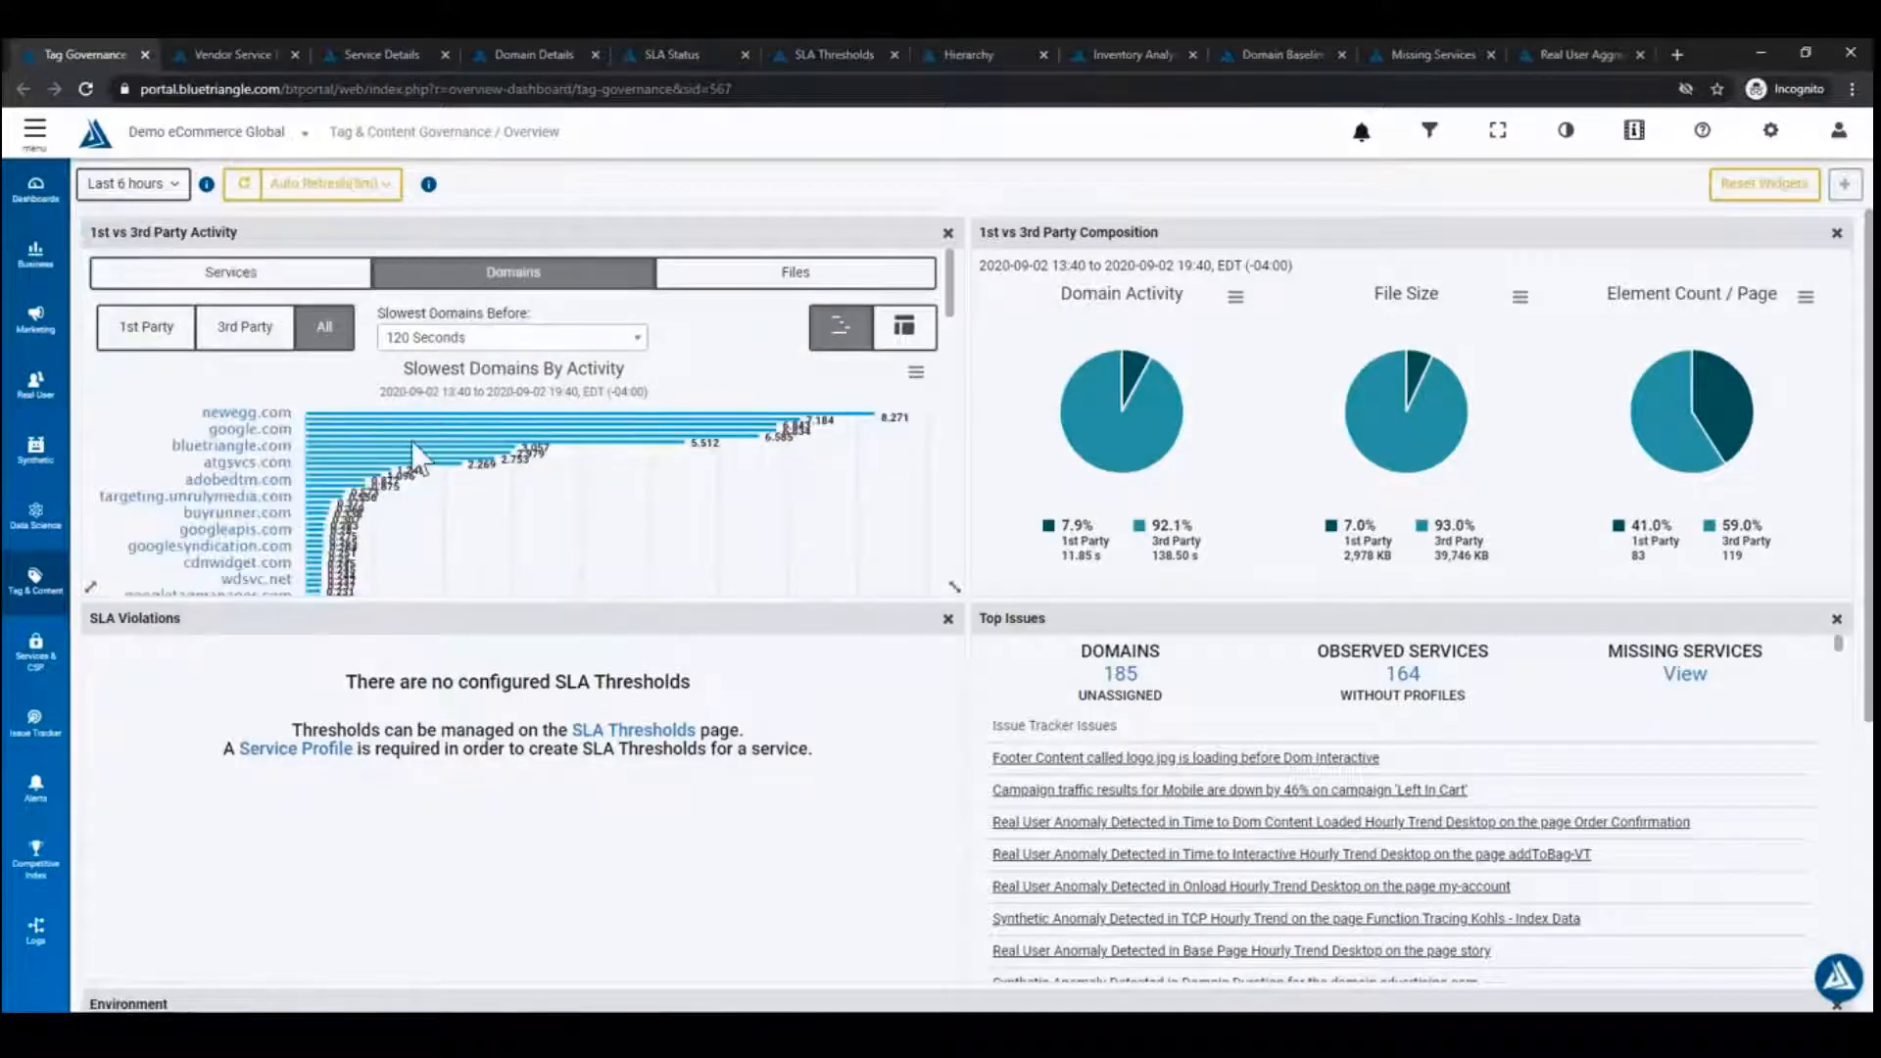
pyautogui.click(821, 270)
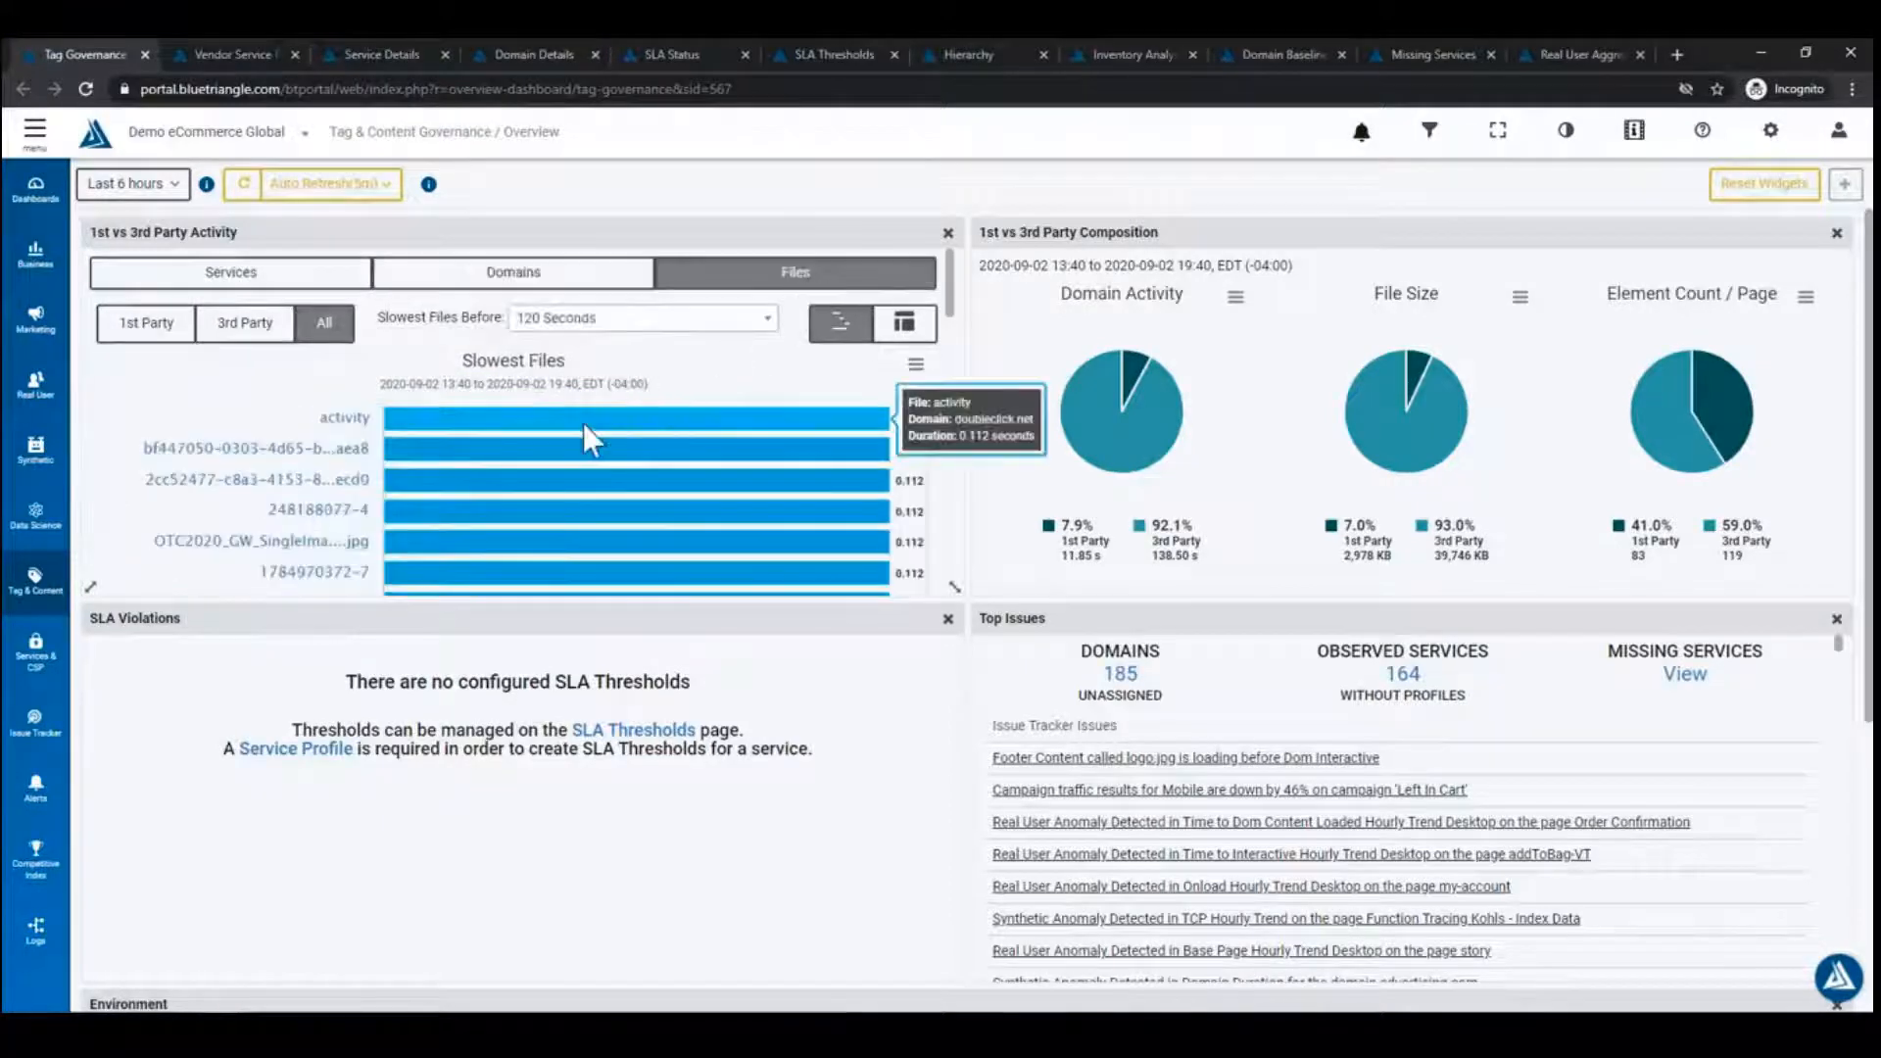
pyautogui.click(512, 274)
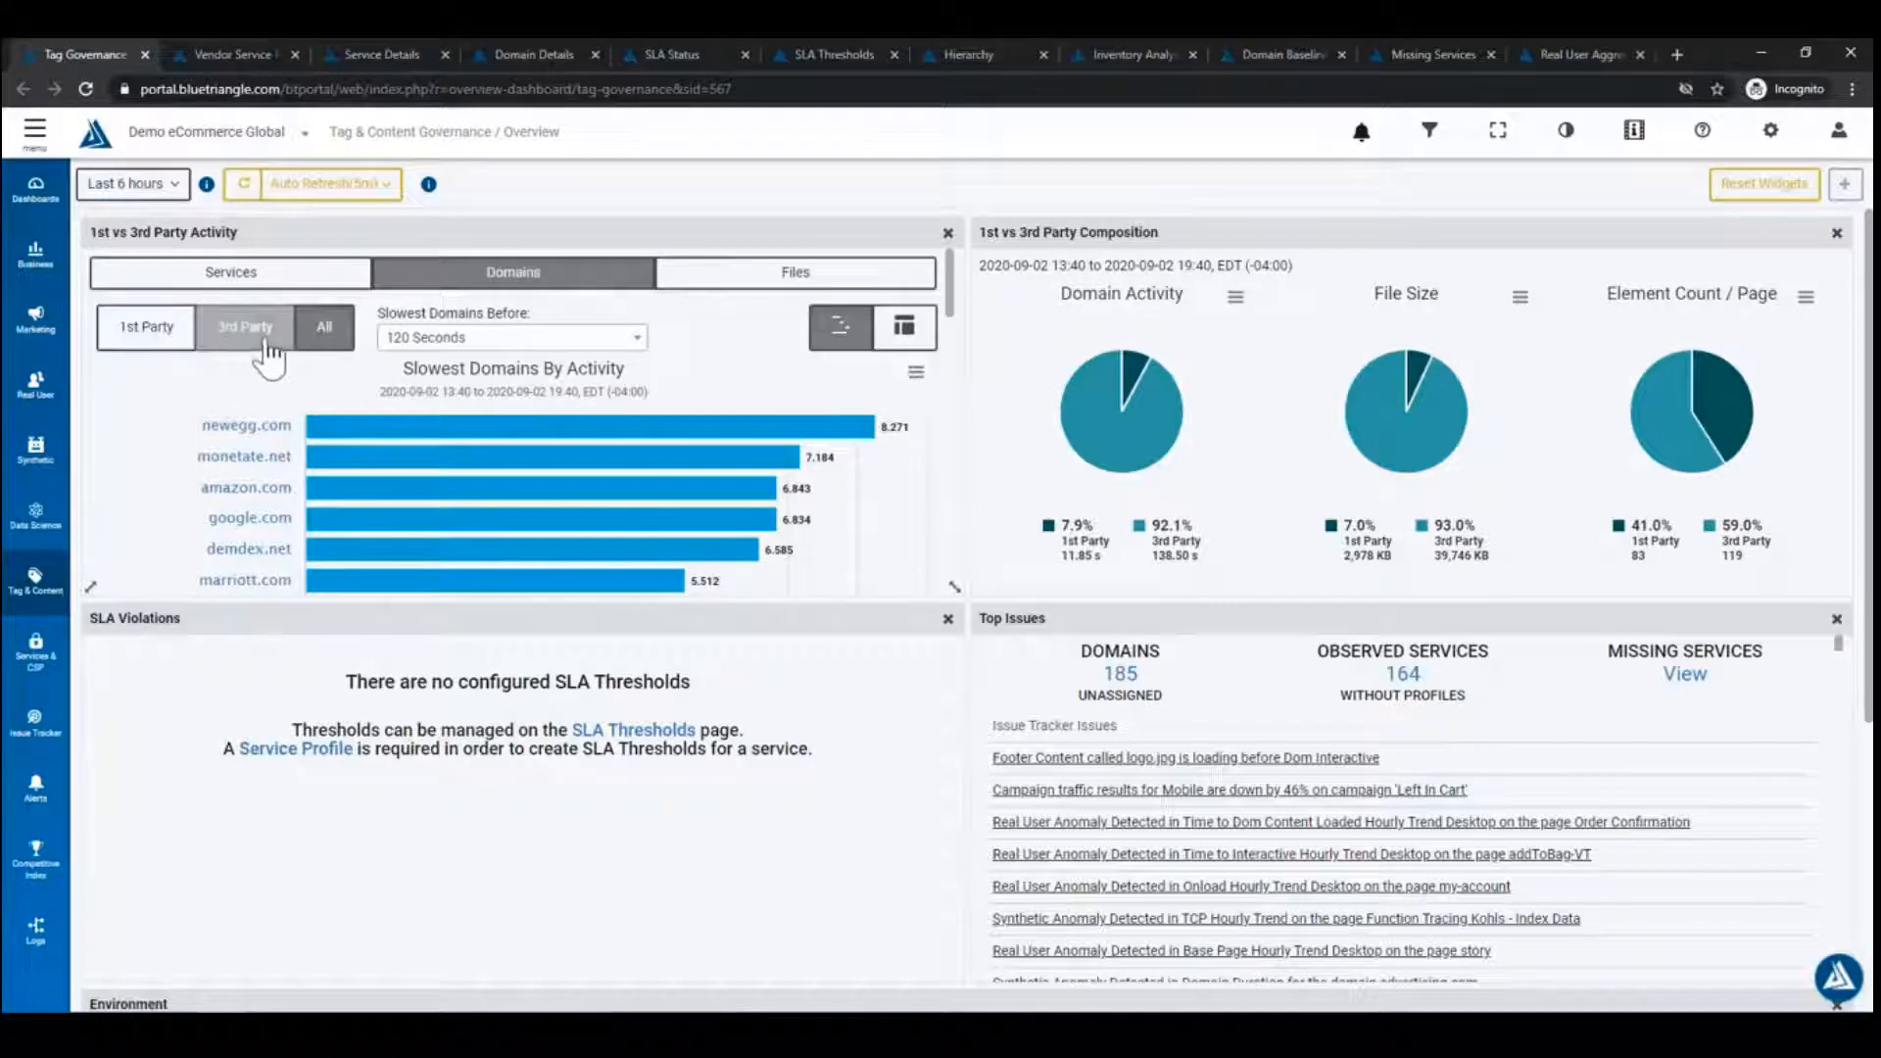
# Restrict the activity chart to 3rd party domains and rank the slowest ones before Time To Interactive.
pyautogui.click(140, 333)
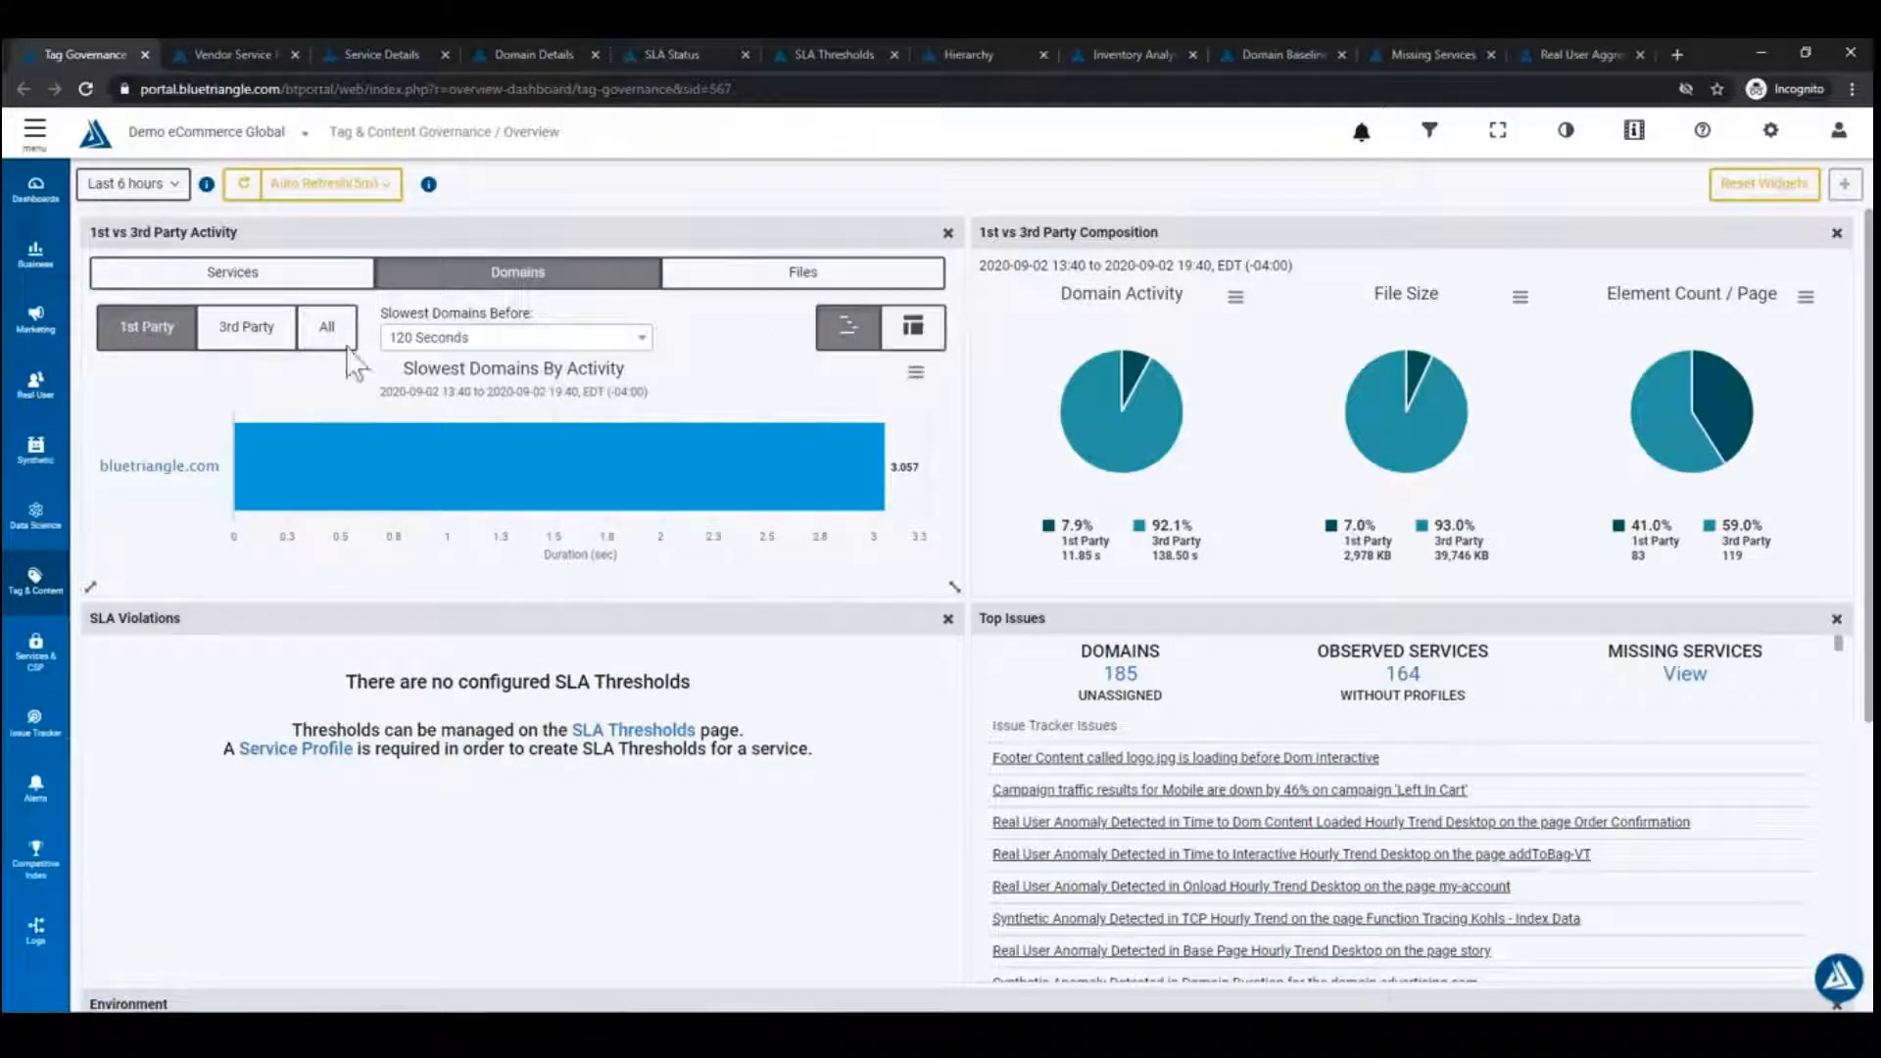
pyautogui.click(250, 331)
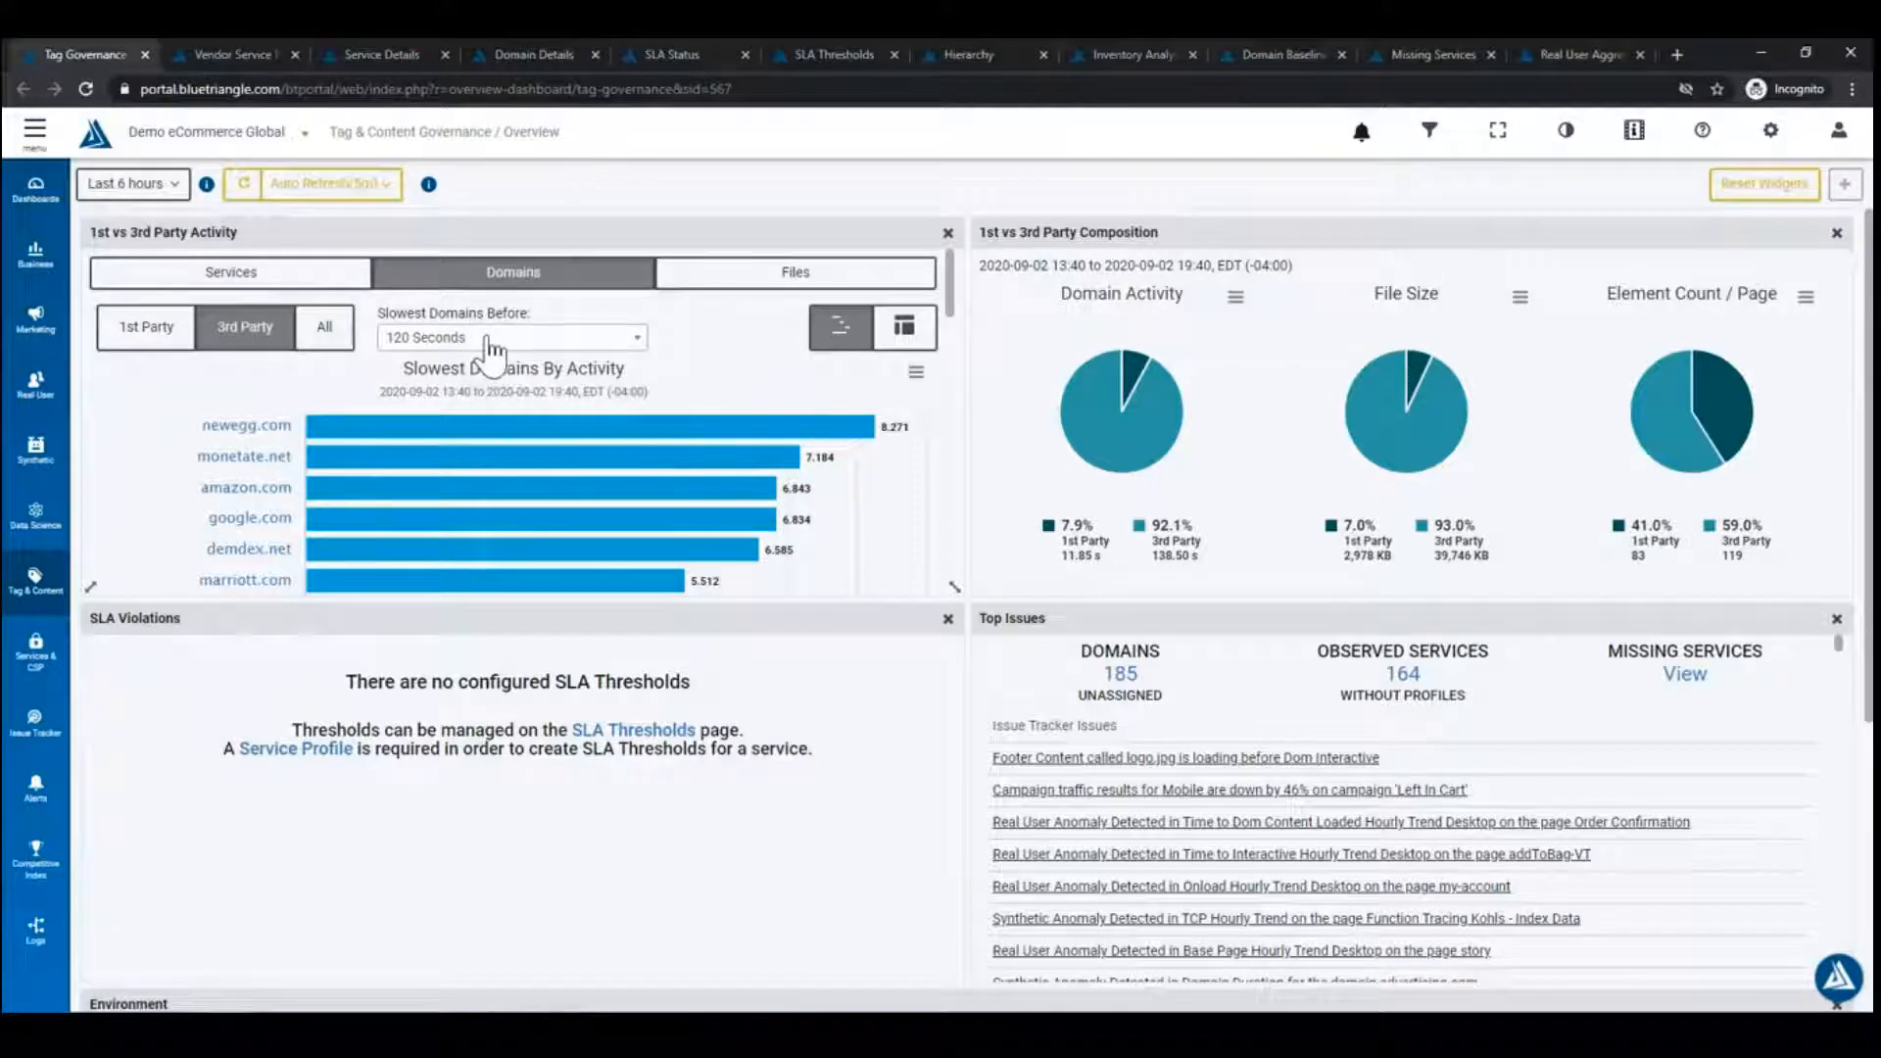
pyautogui.click(561, 343)
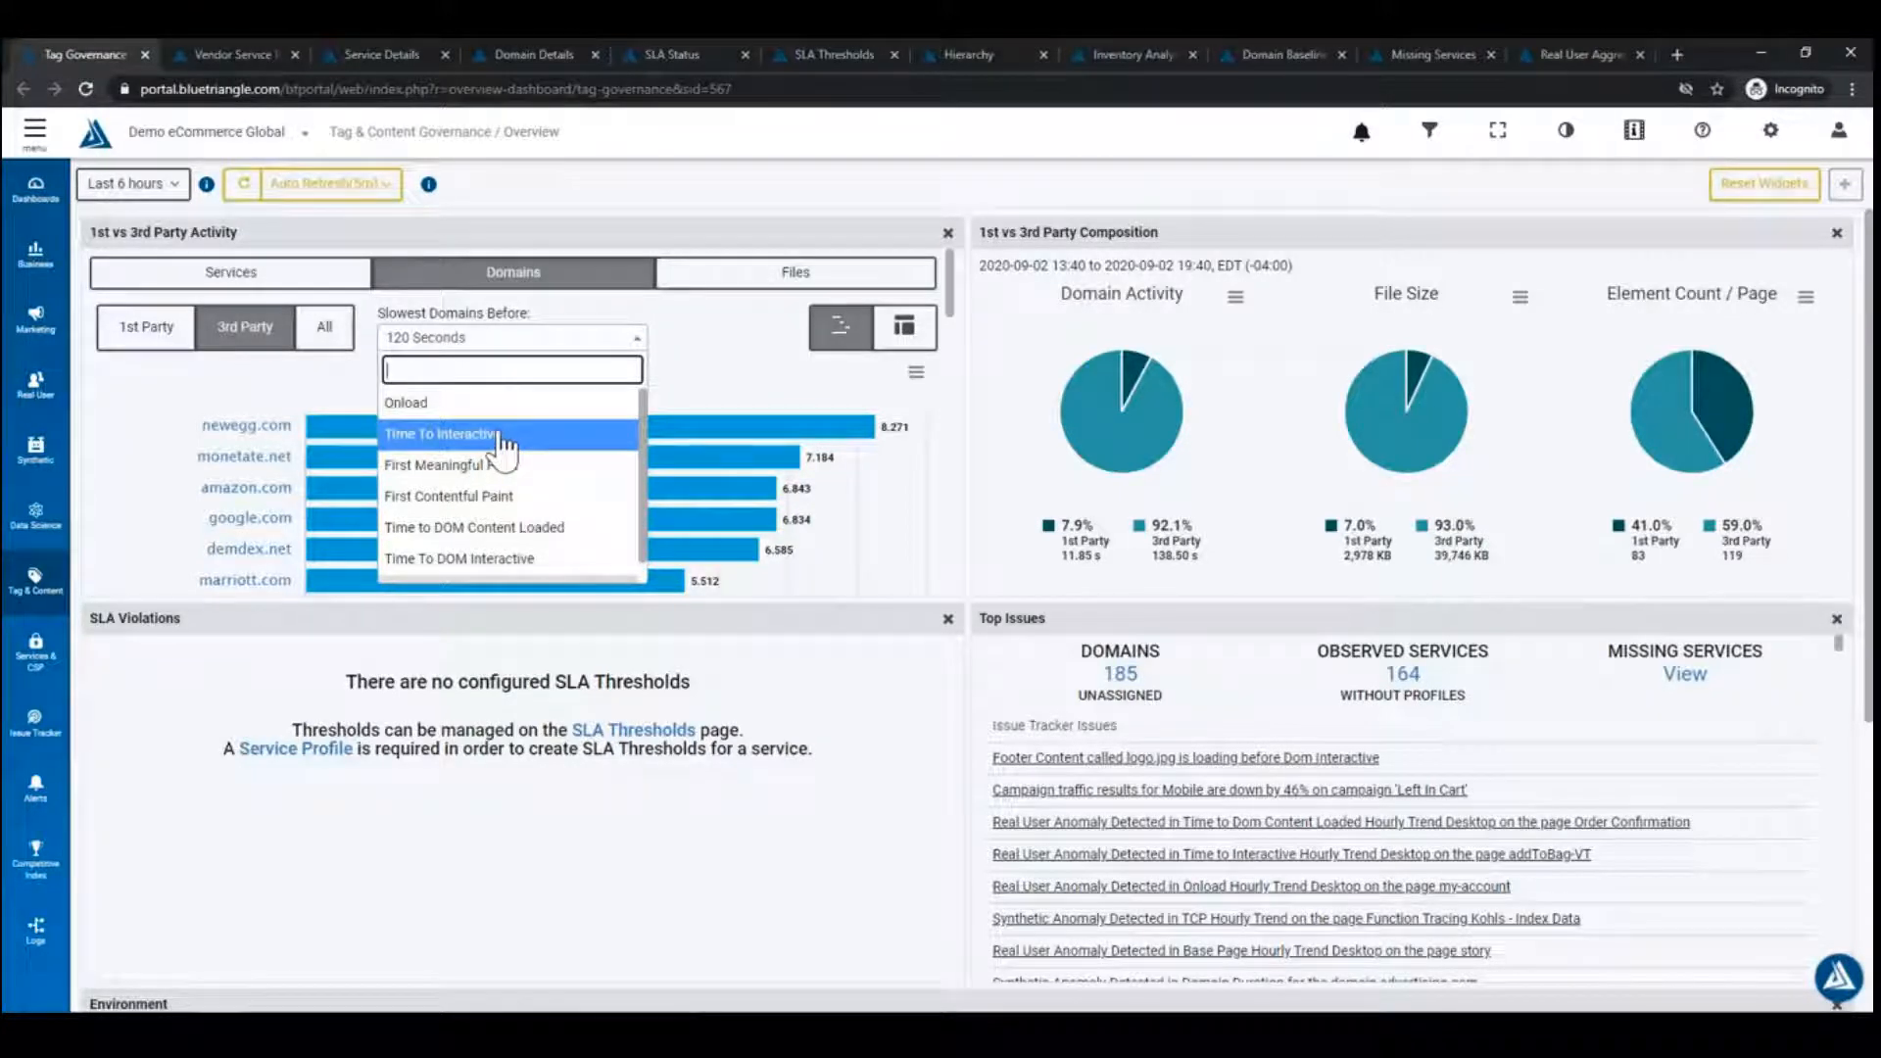
pyautogui.click(502, 437)
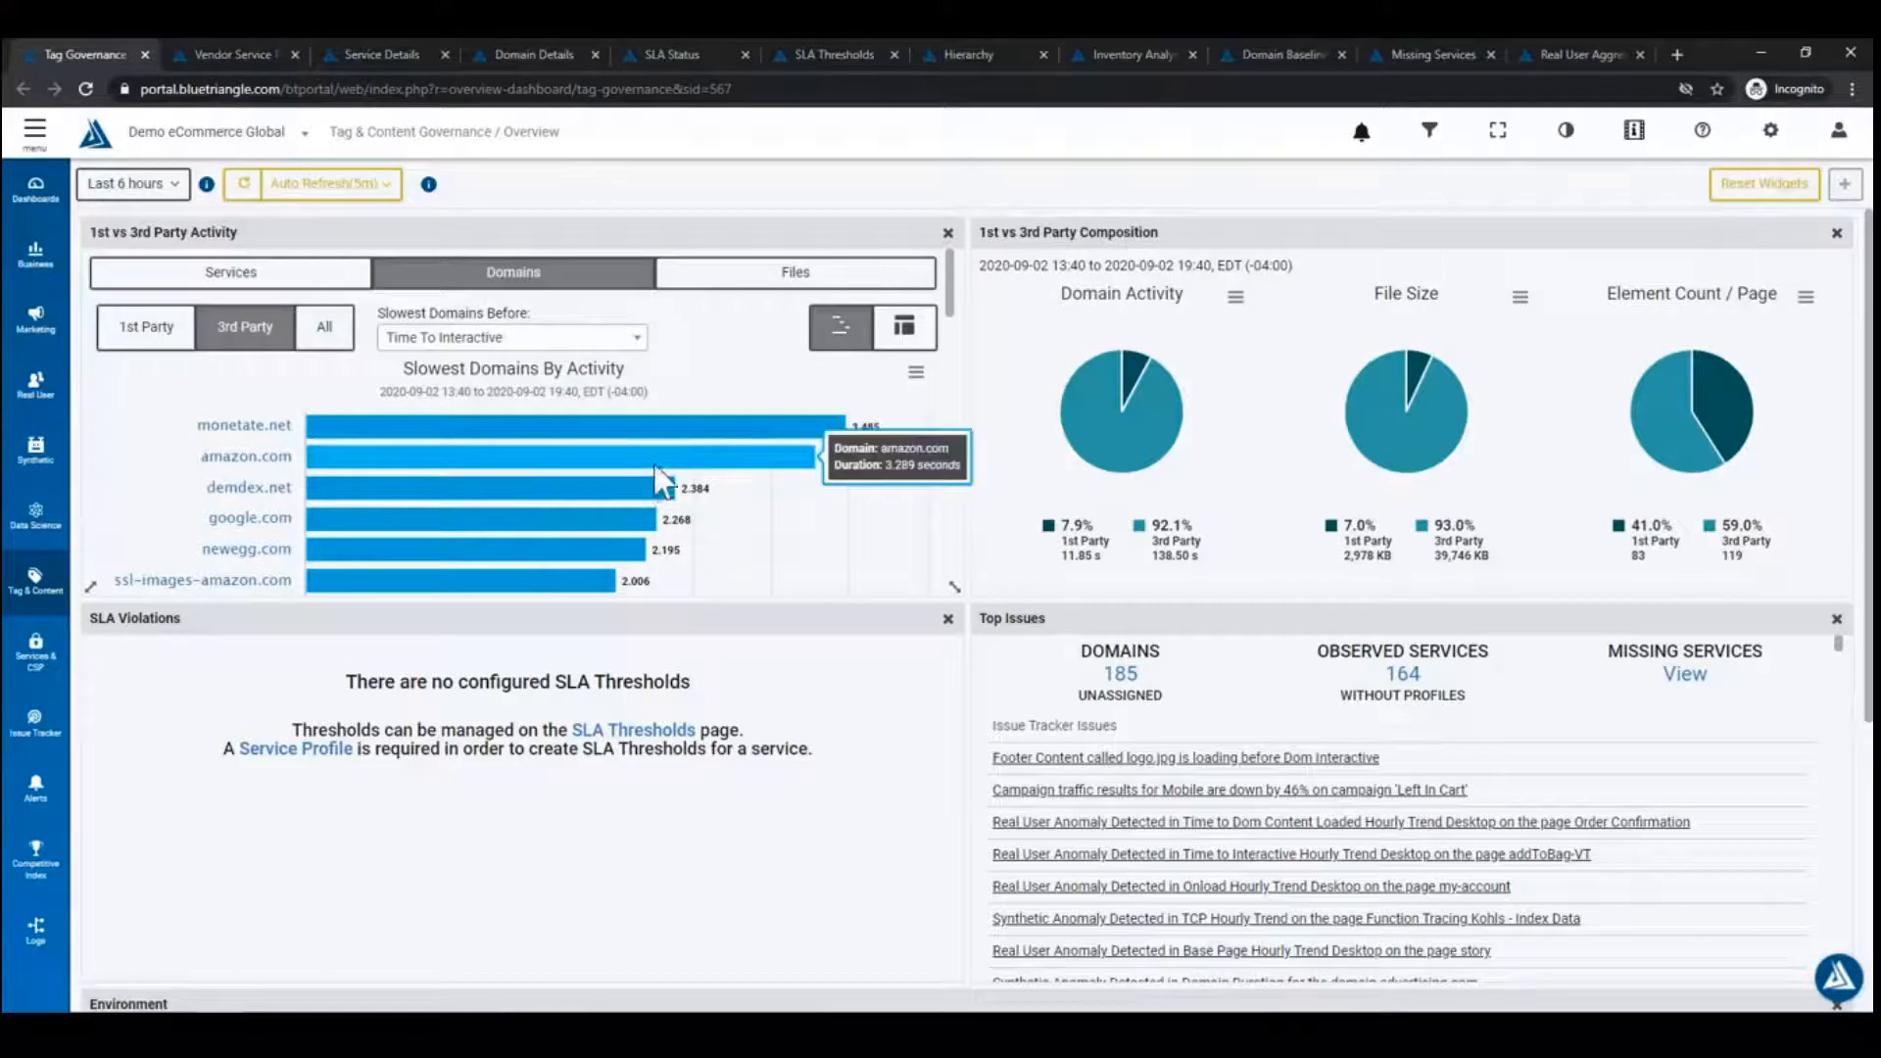
pyautogui.moveTo(629, 461)
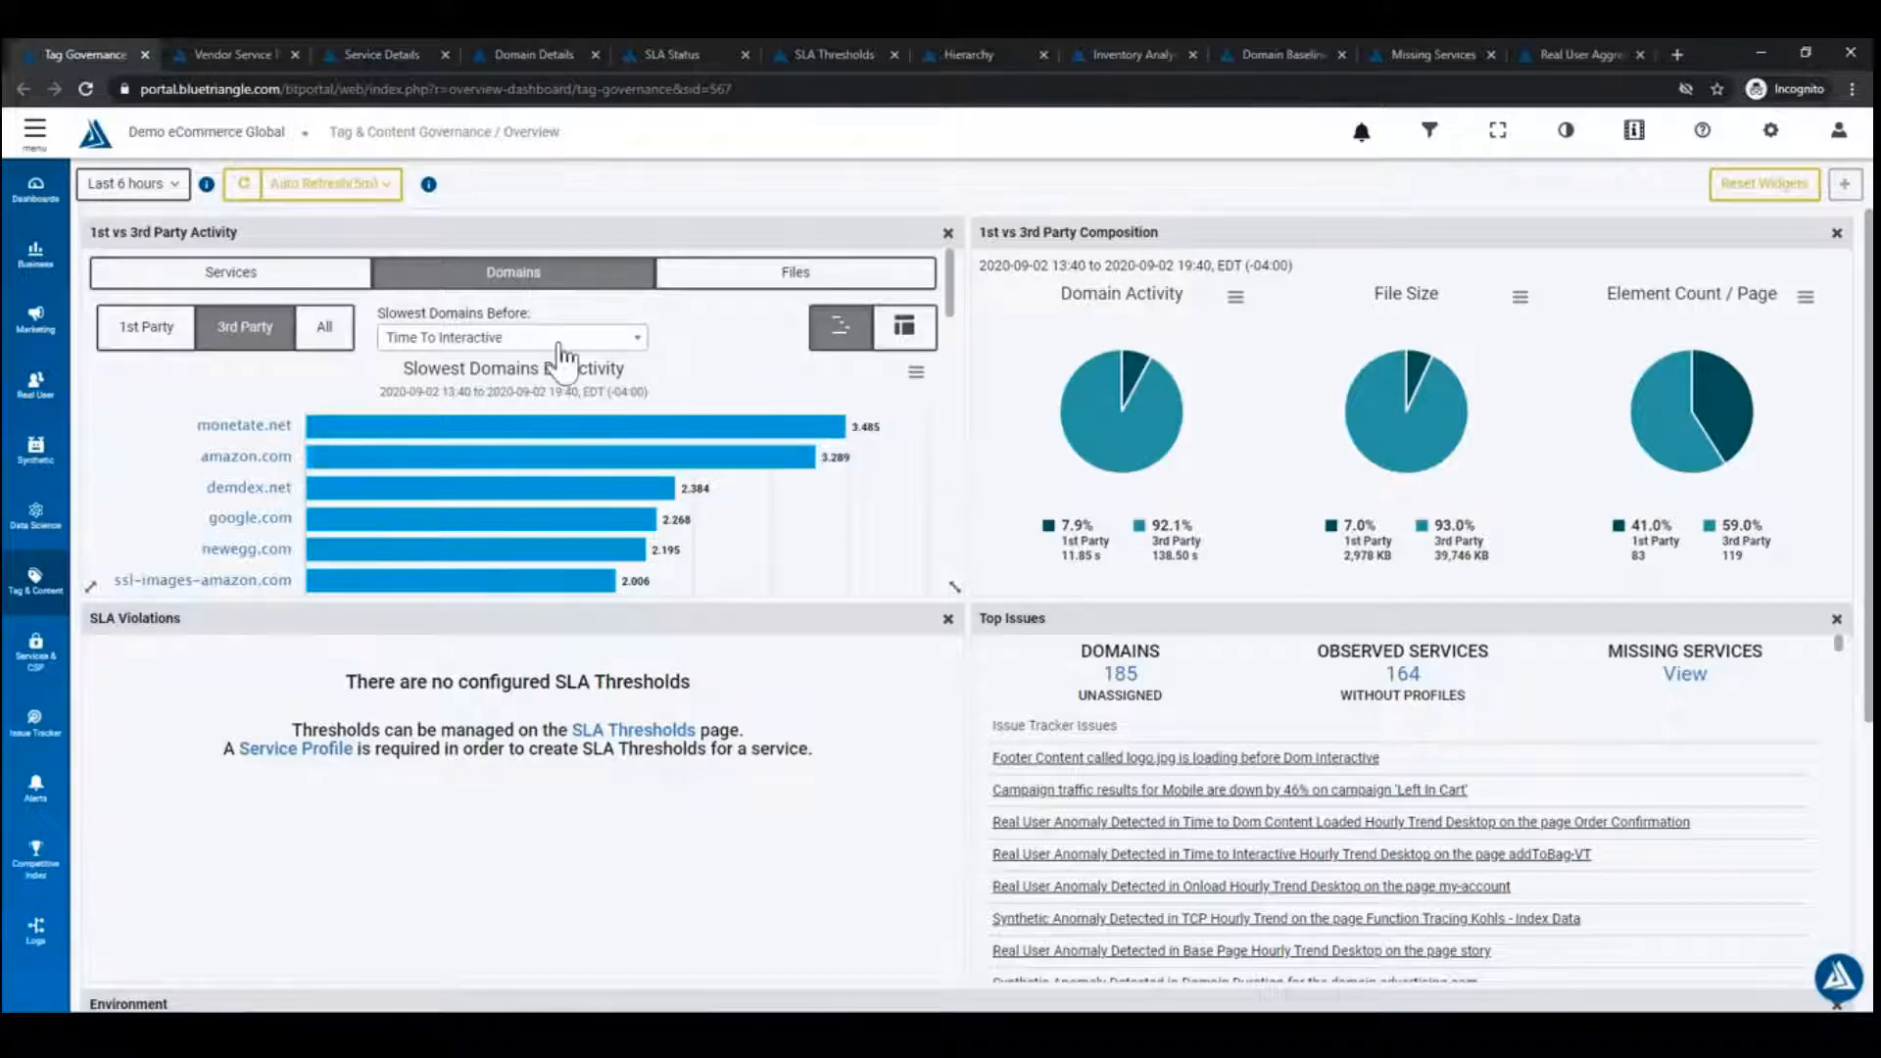
pyautogui.click(488, 337)
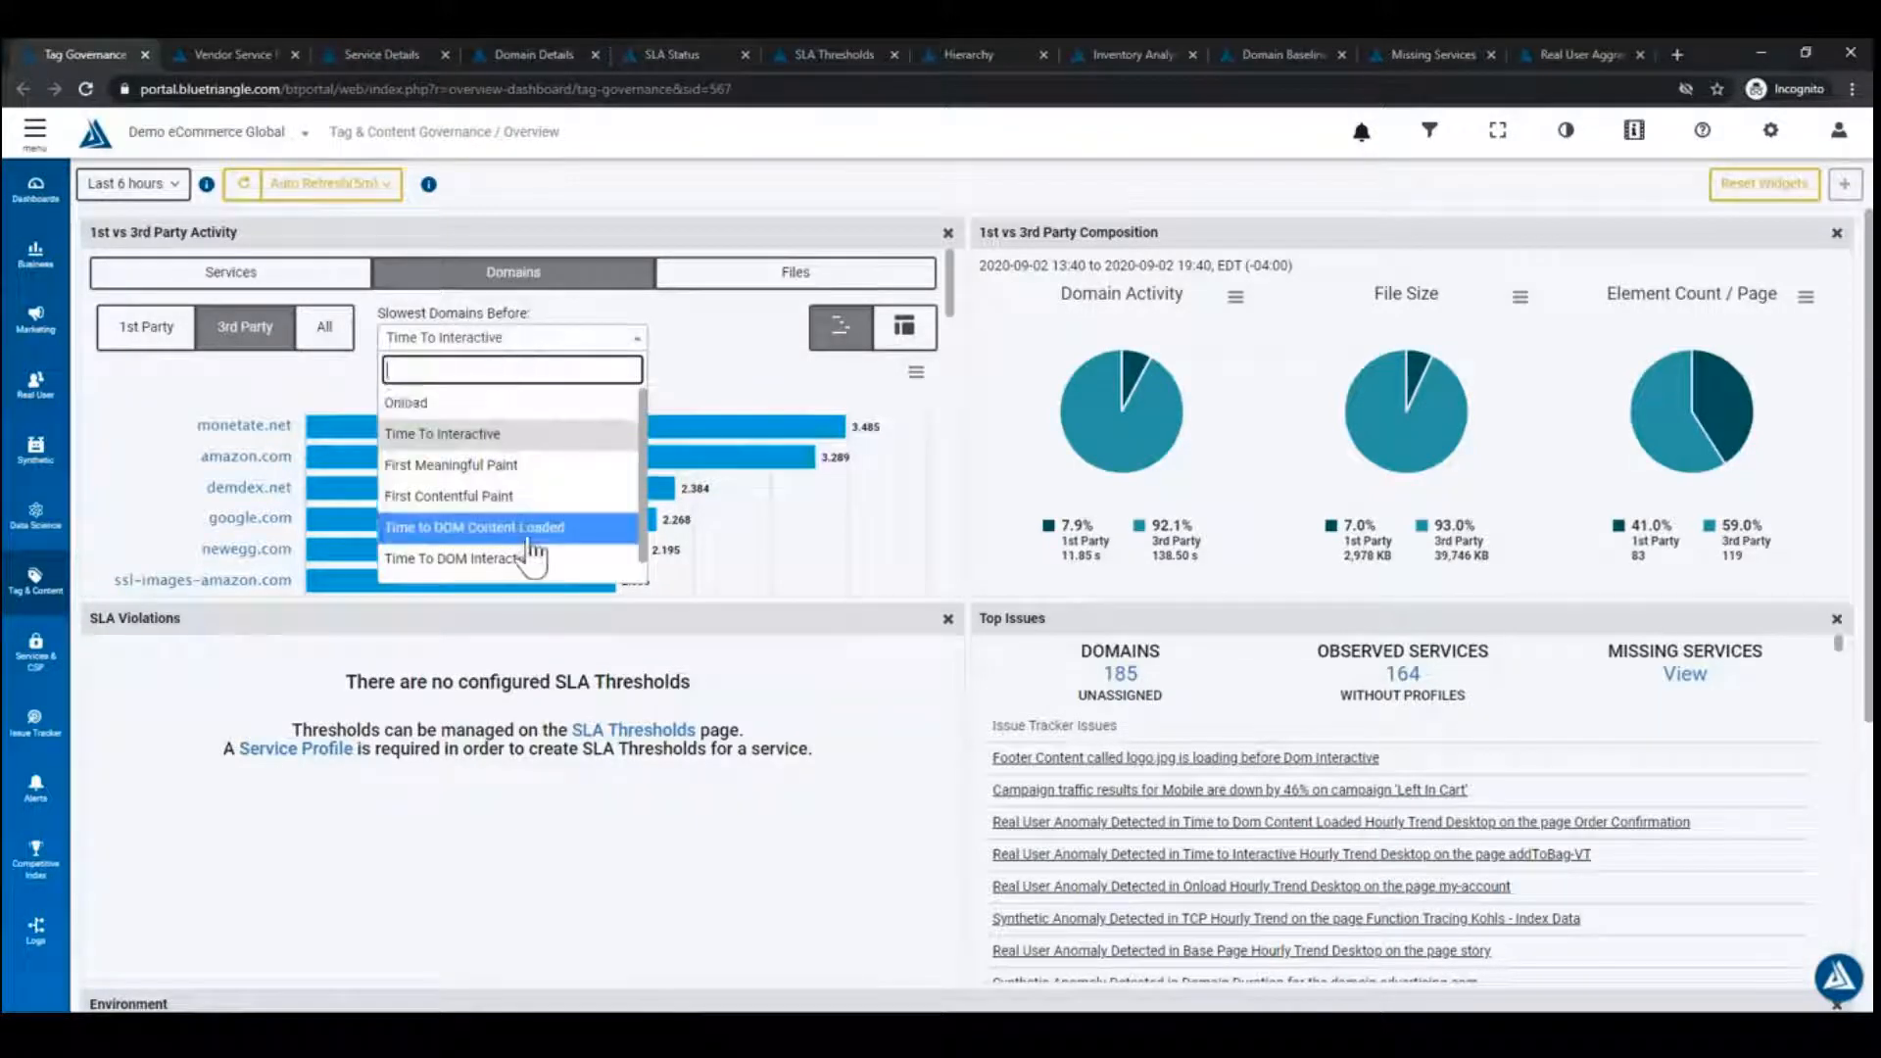
pyautogui.scroll(1, 540, 549)
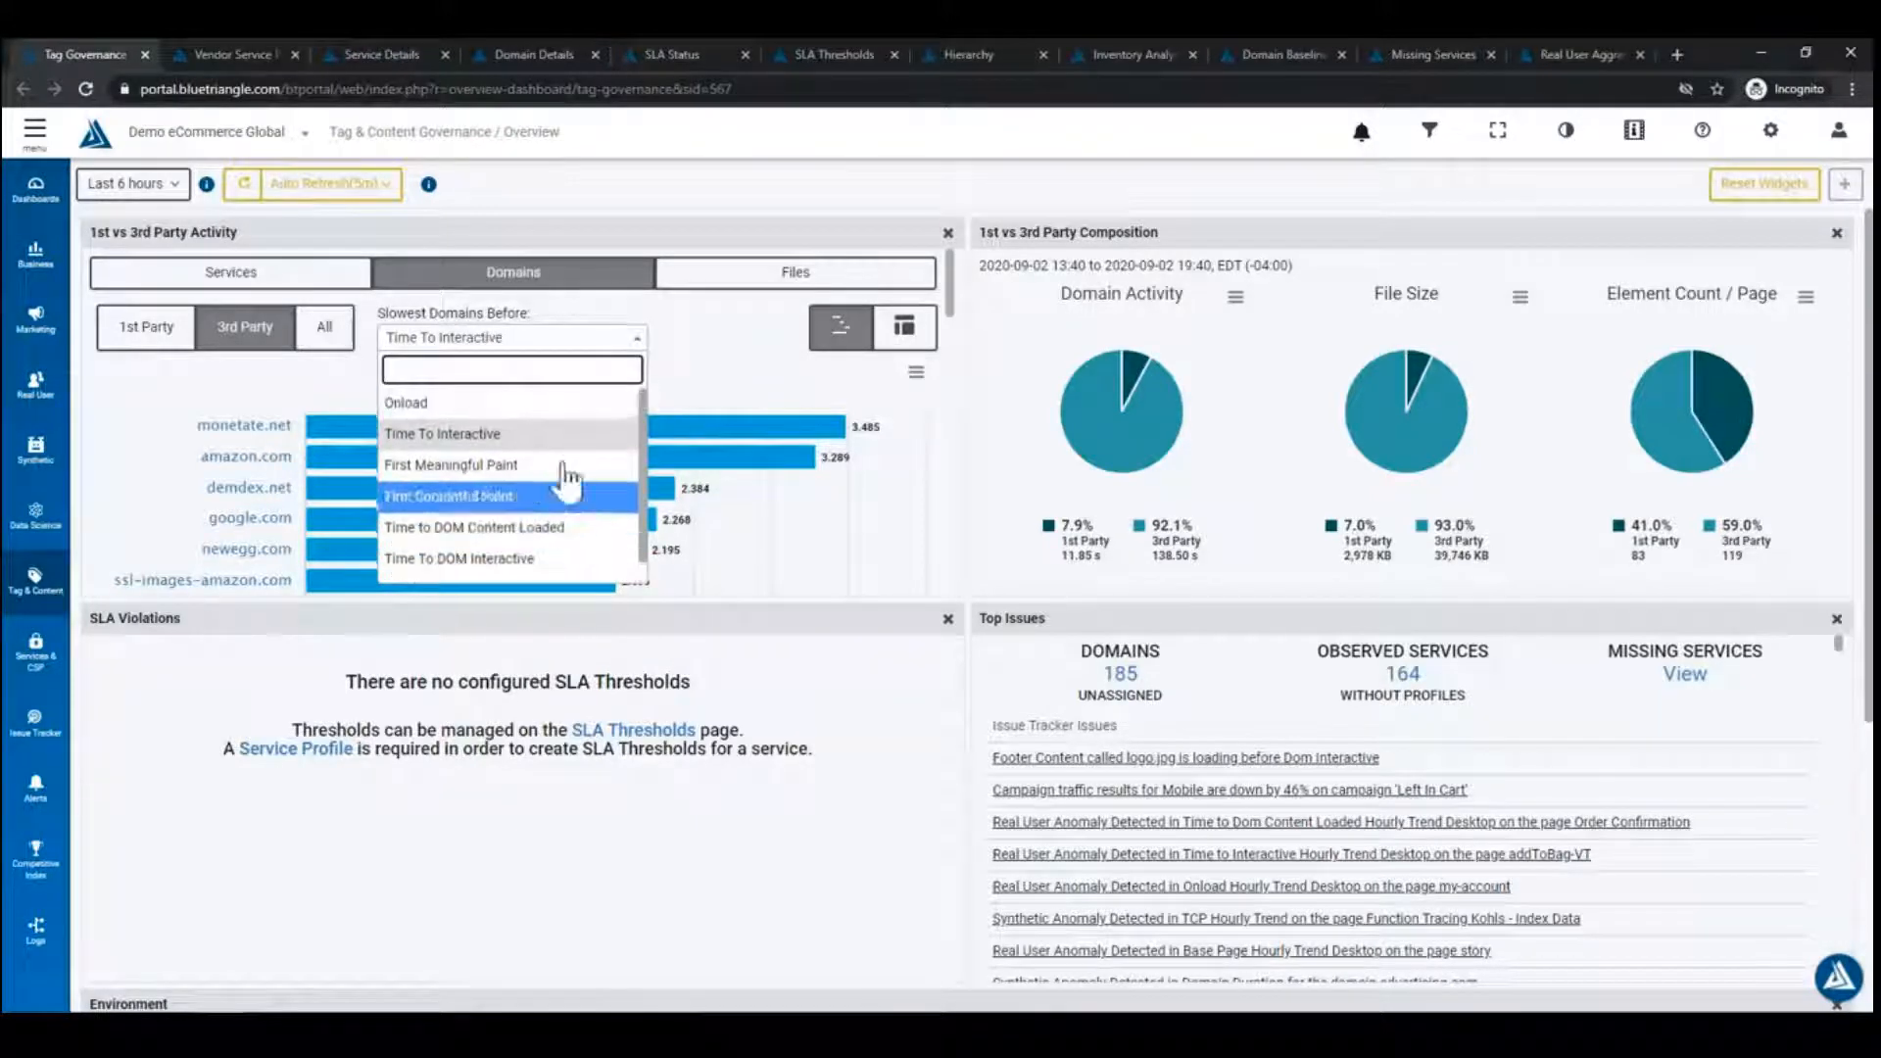
pyautogui.click(686, 339)
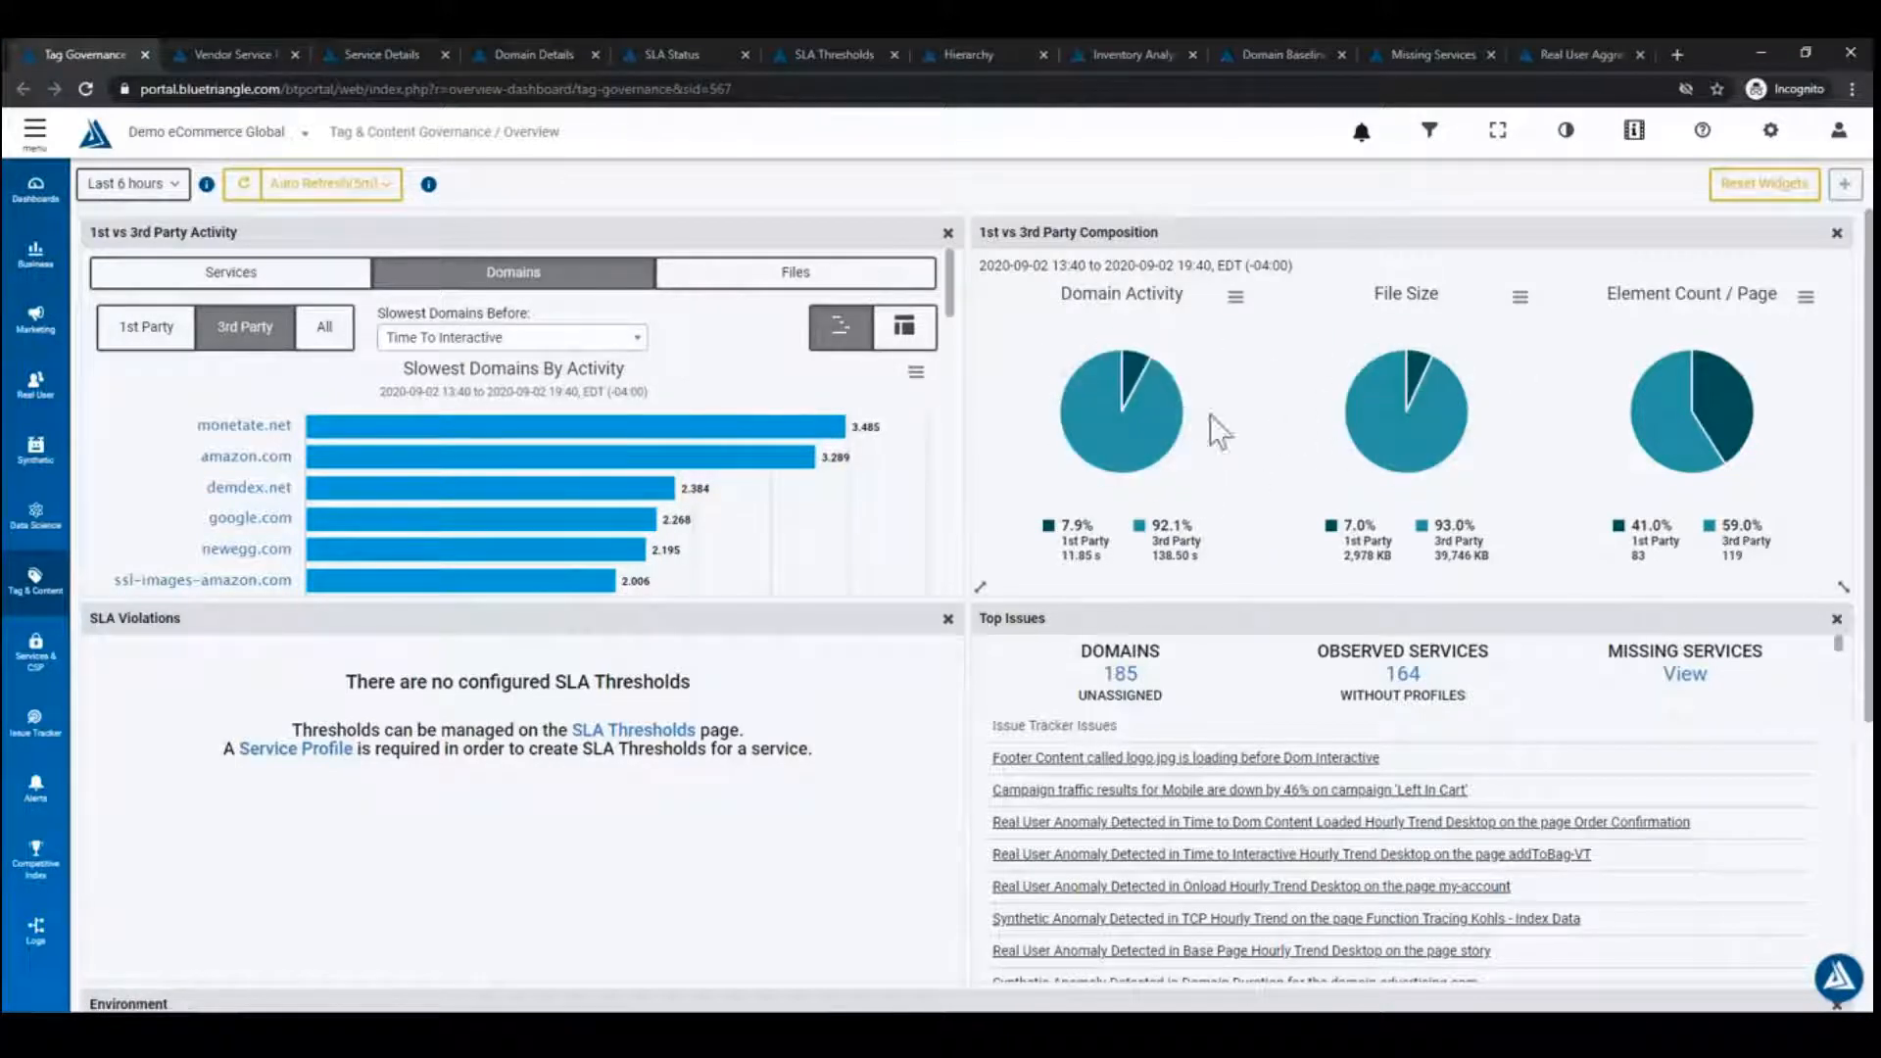
# Examine the party composition charts, SLA violations, top issues and Environment trends on the governance overview.
pyautogui.moveTo(1135, 427)
pyautogui.moveTo(1347, 426)
pyautogui.moveTo(1734, 438)
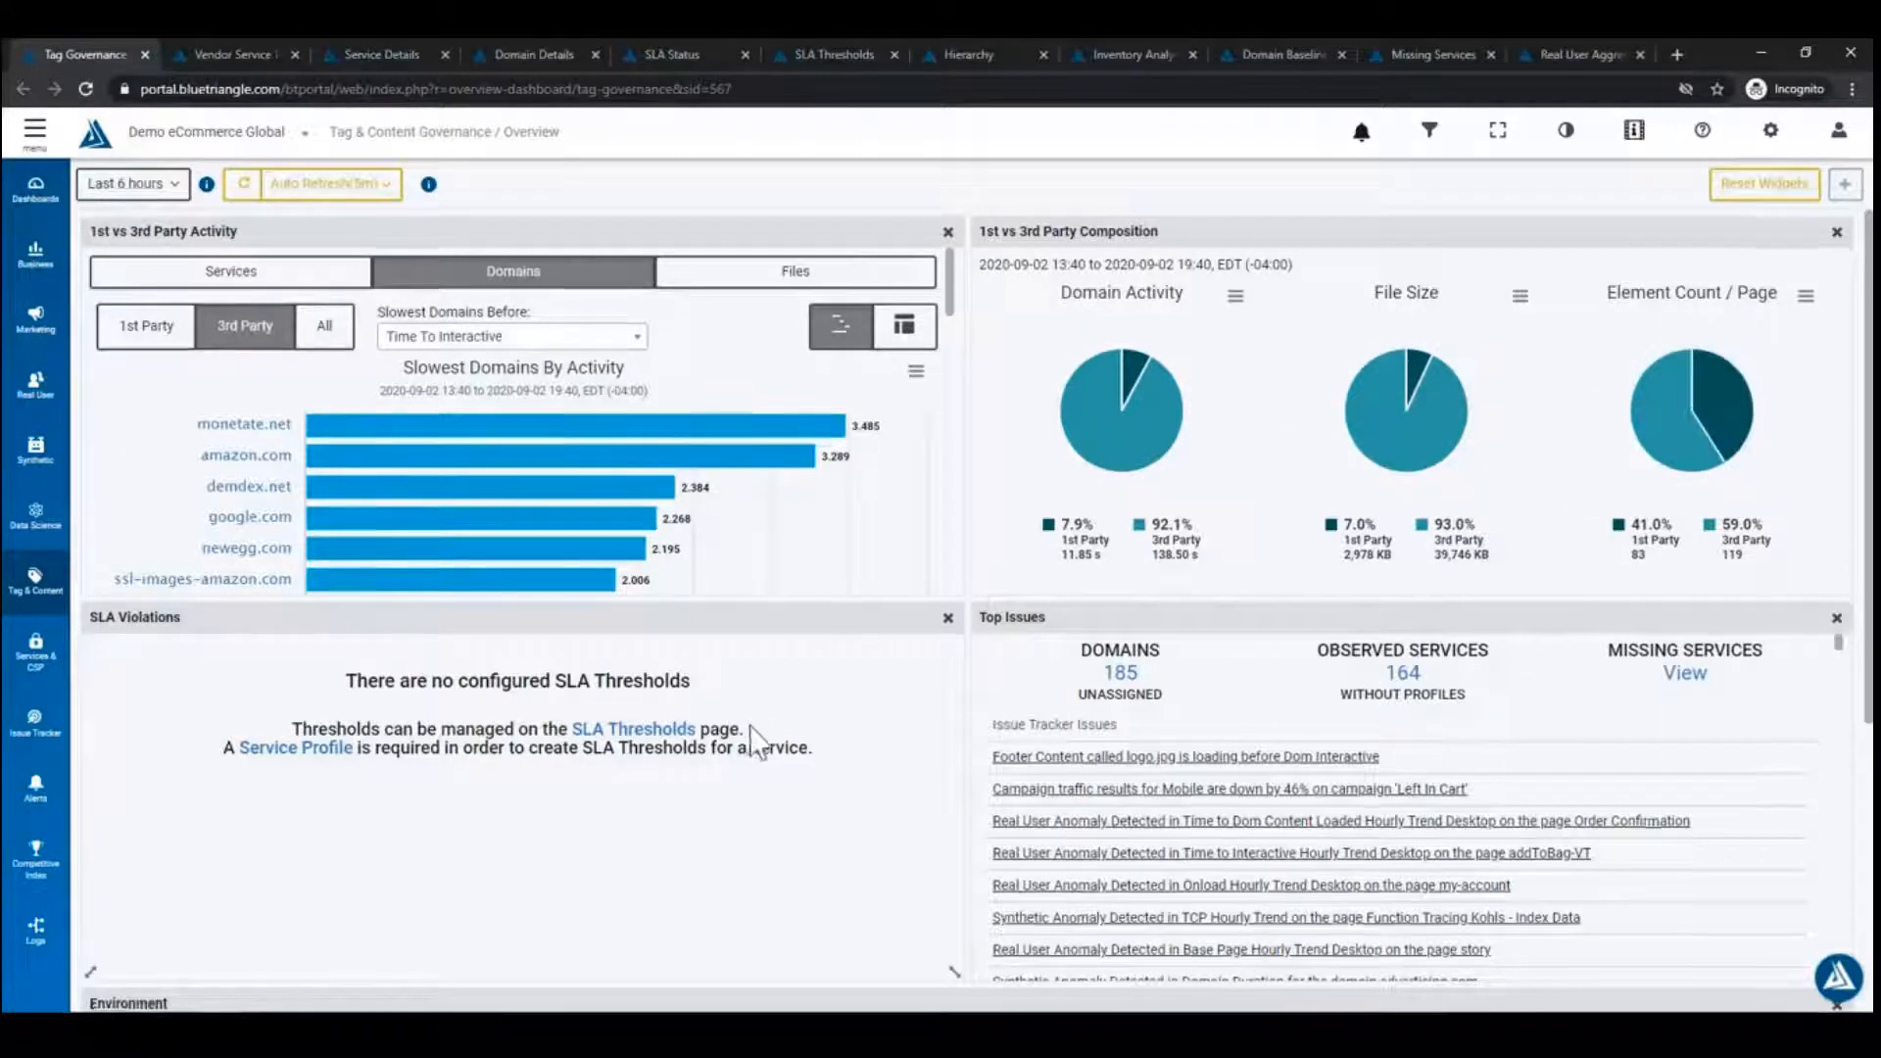
pyautogui.scroll(-1, 825, 725)
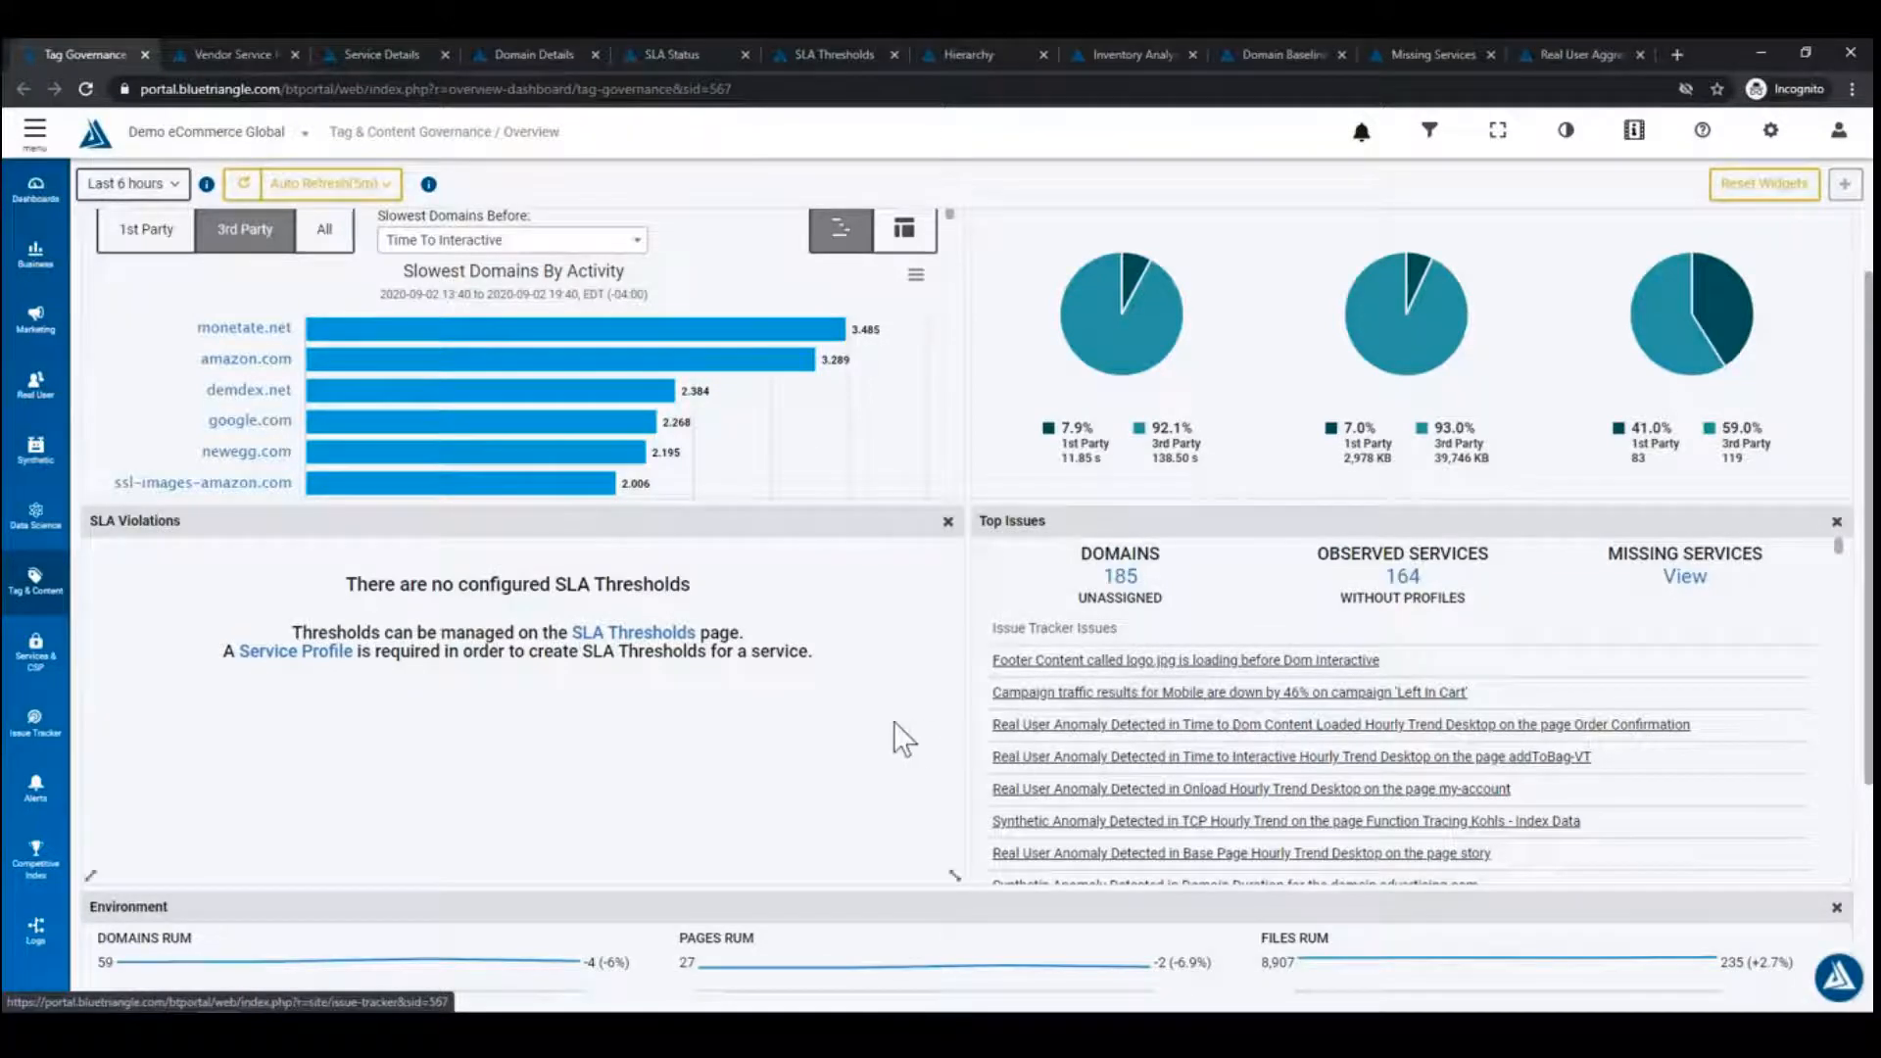
pyautogui.scroll(-2, 872, 711)
pyautogui.scroll(-2, 751, 509)
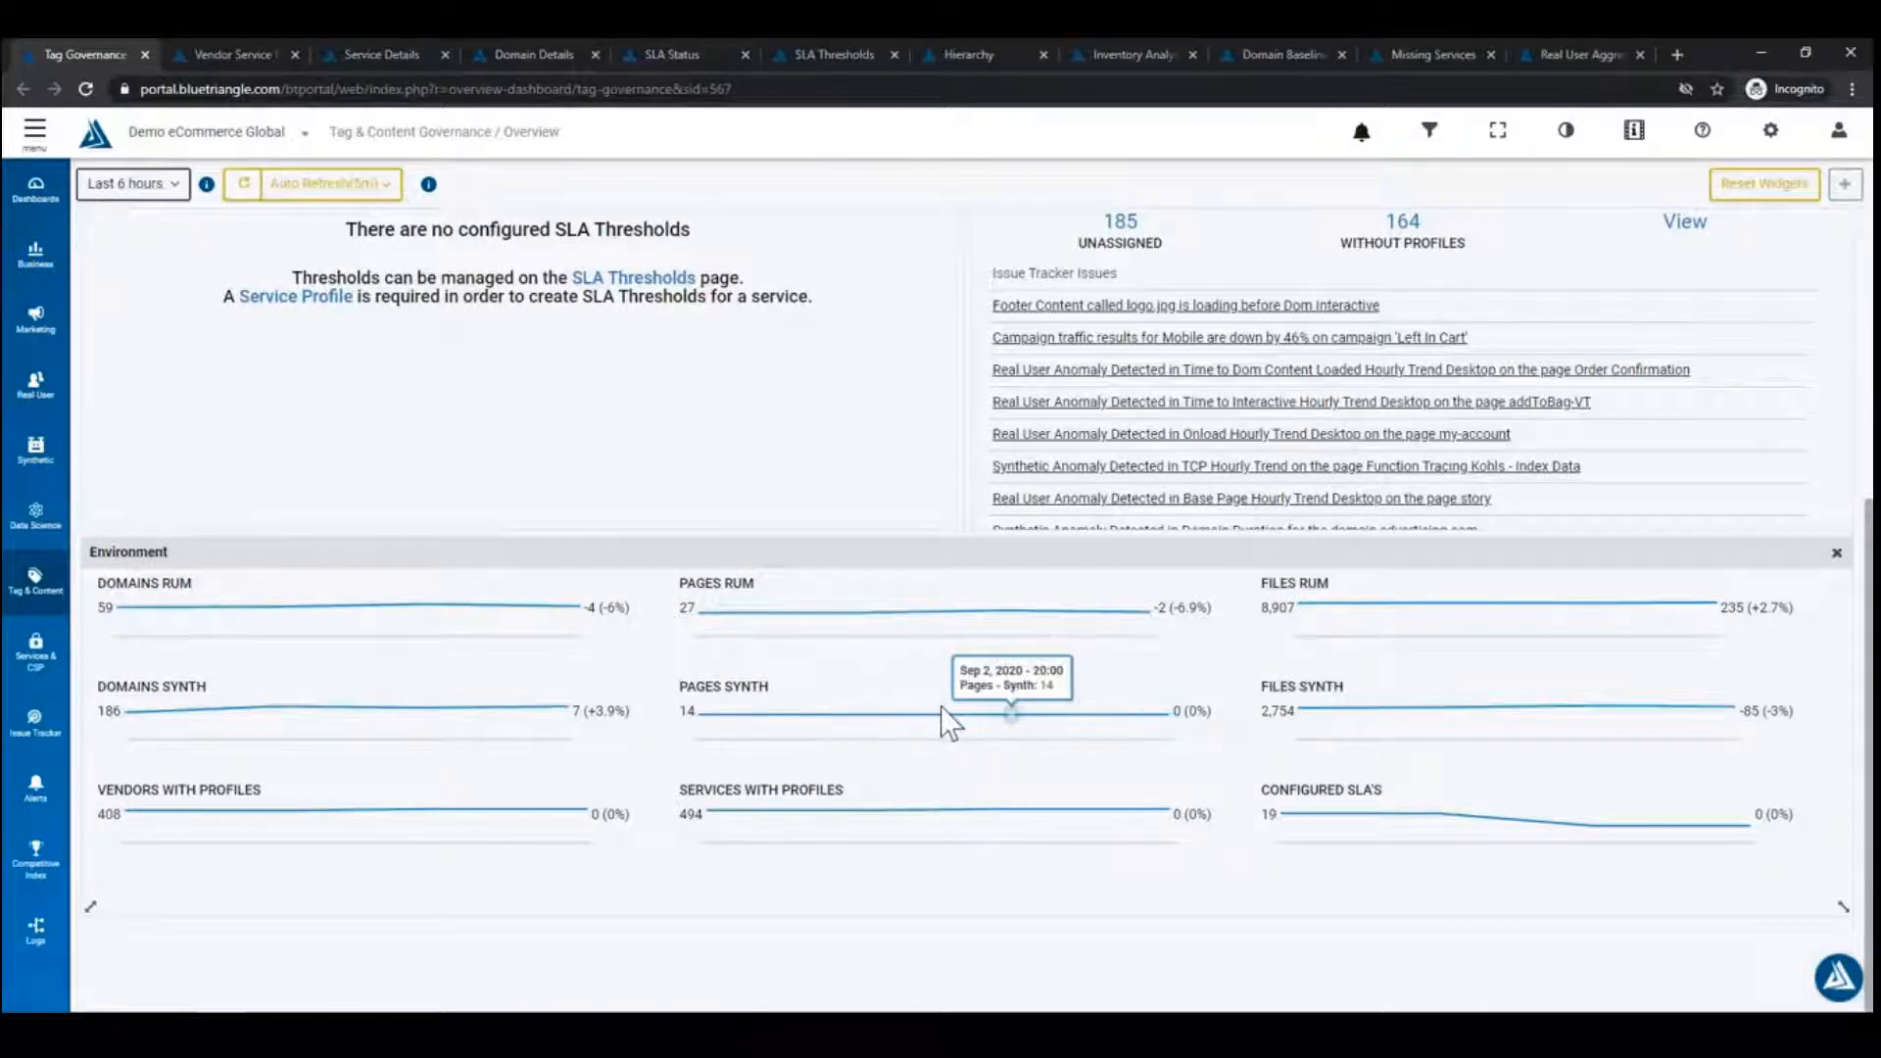
pyautogui.scroll(5, 944, 705)
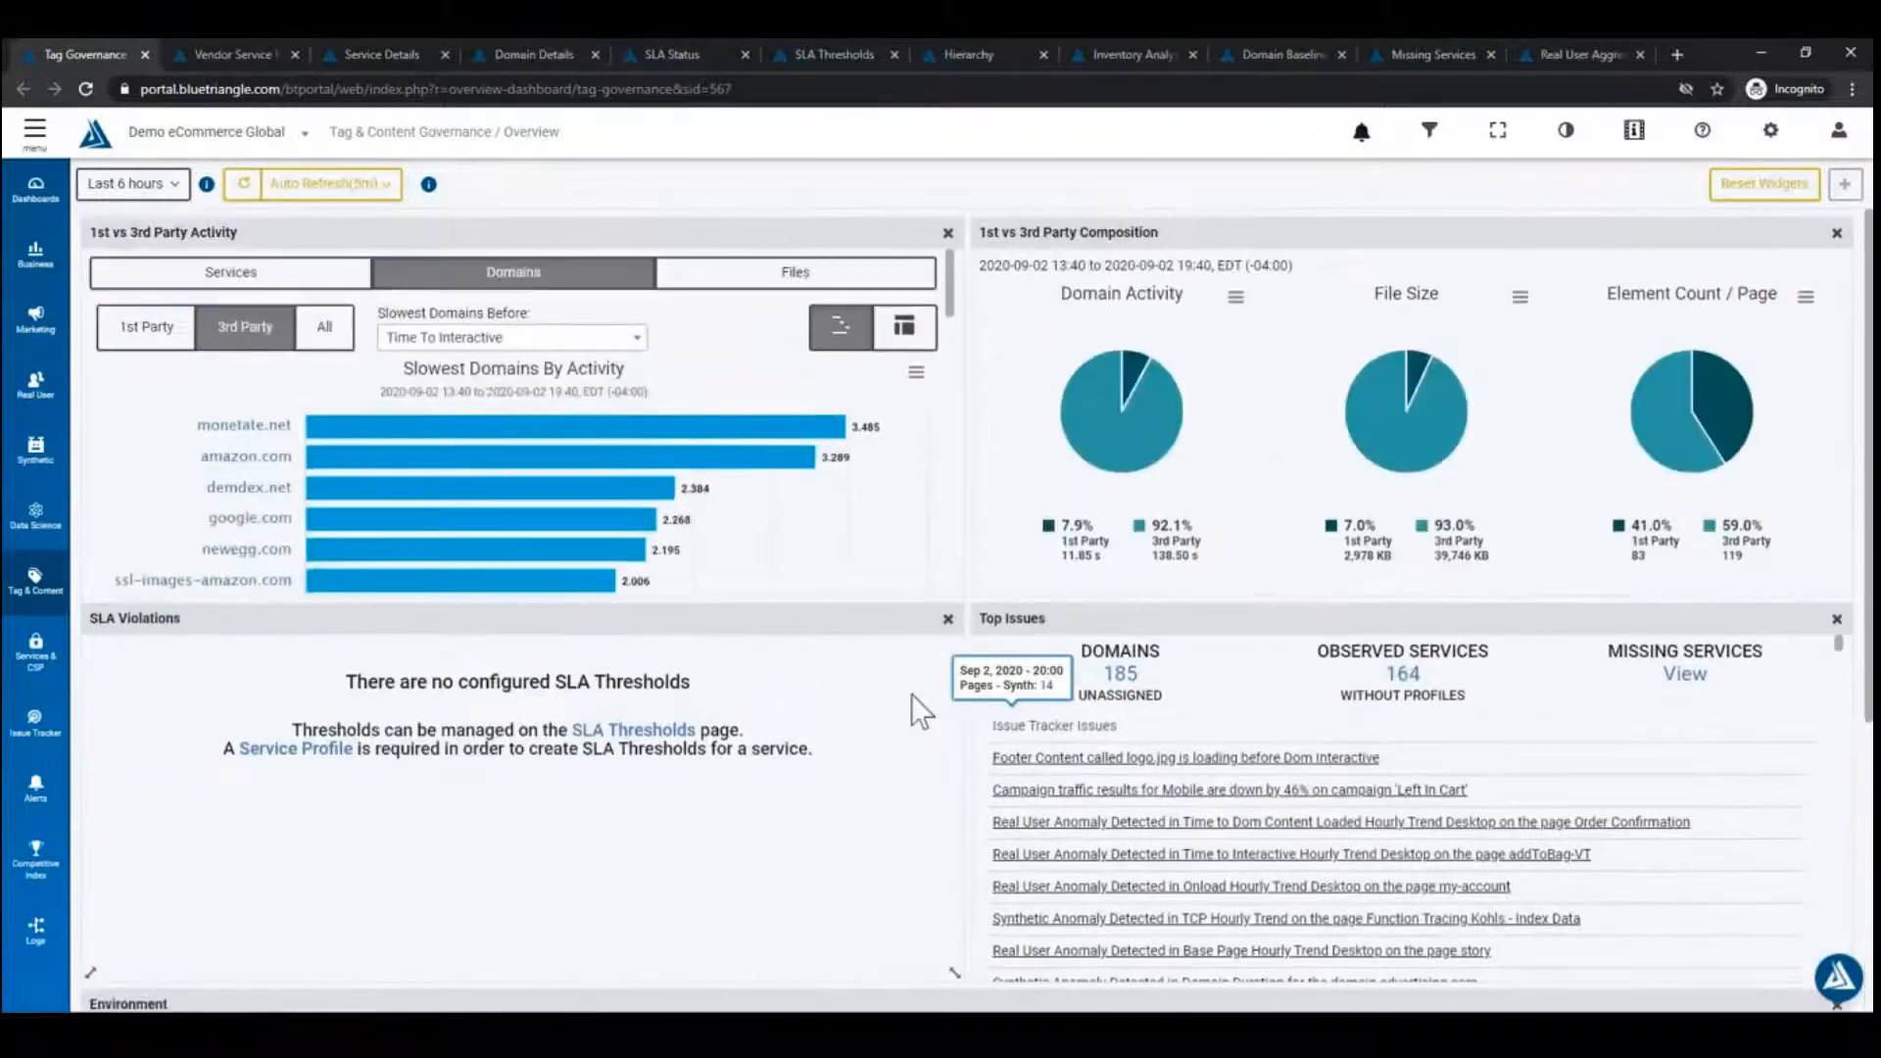
# Switch to the Vendor Service Profiles page and search the account profiles for "Blue Triangle".
pyautogui.moveTo(43, 618)
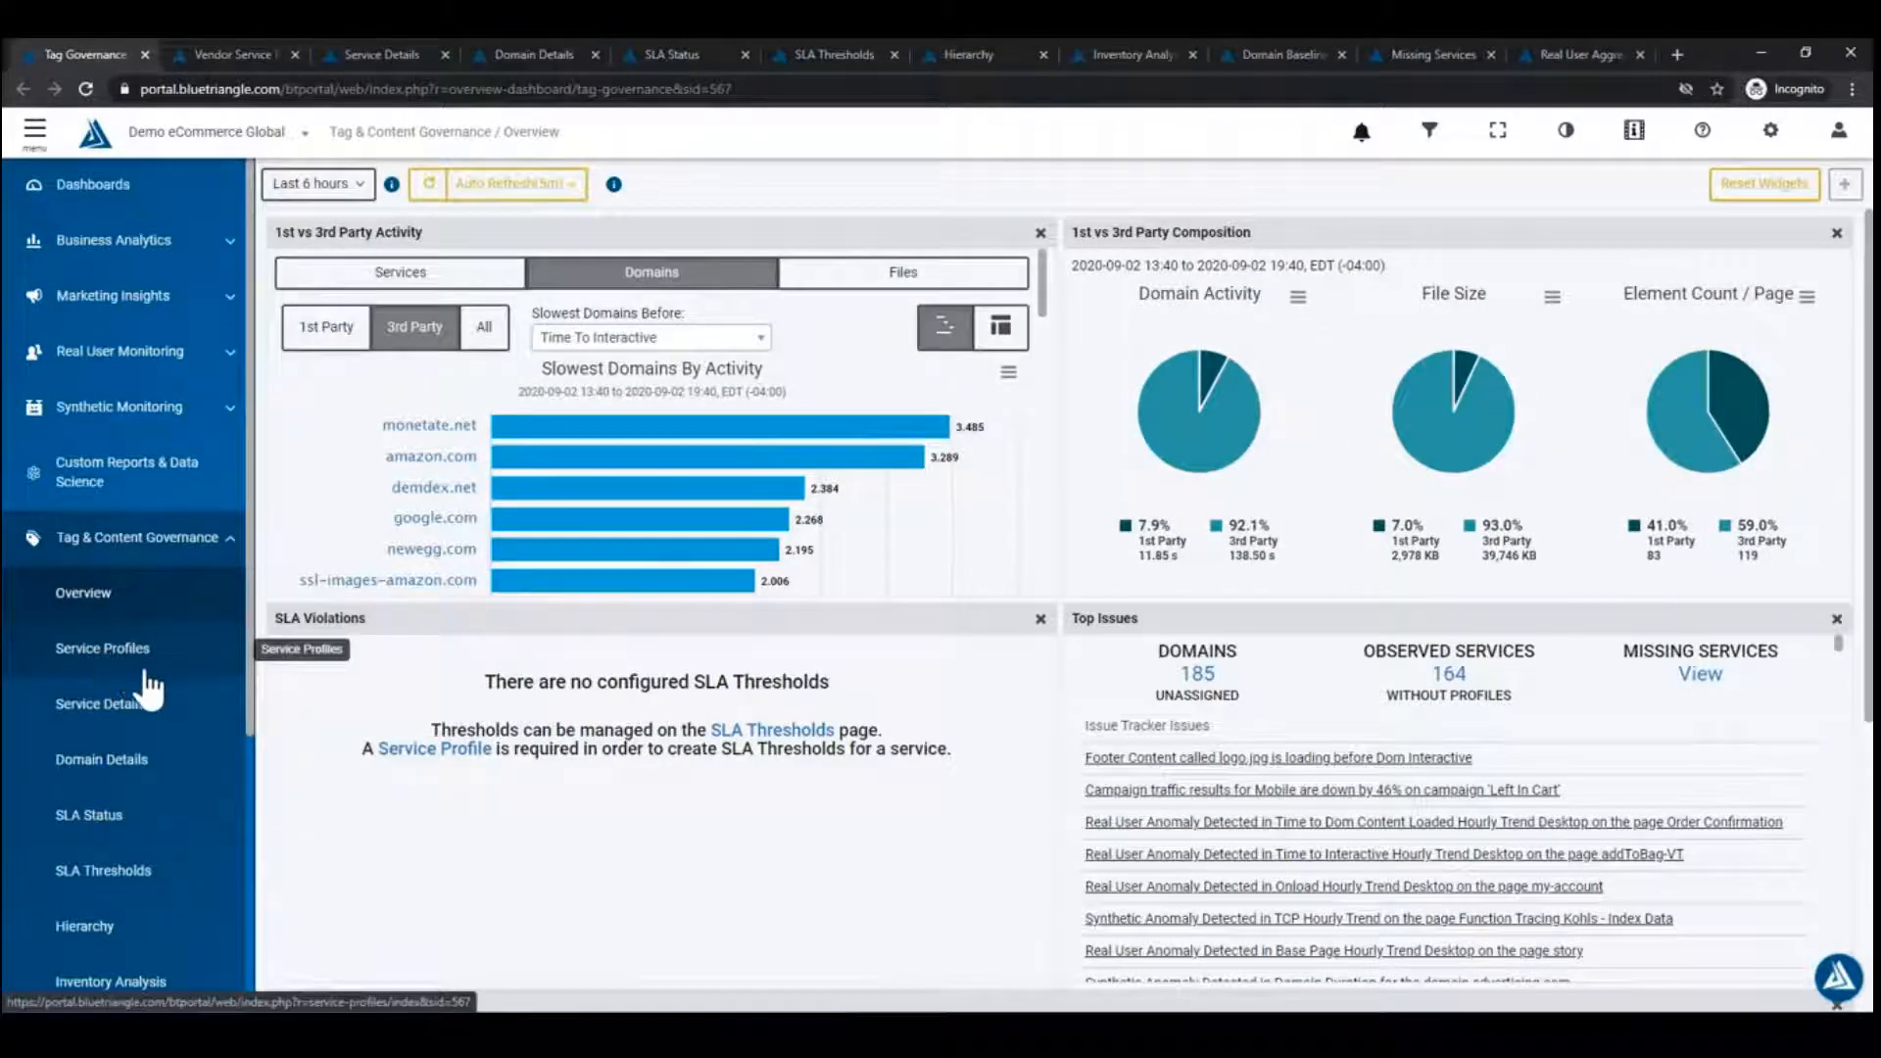
pyautogui.click(244, 55)
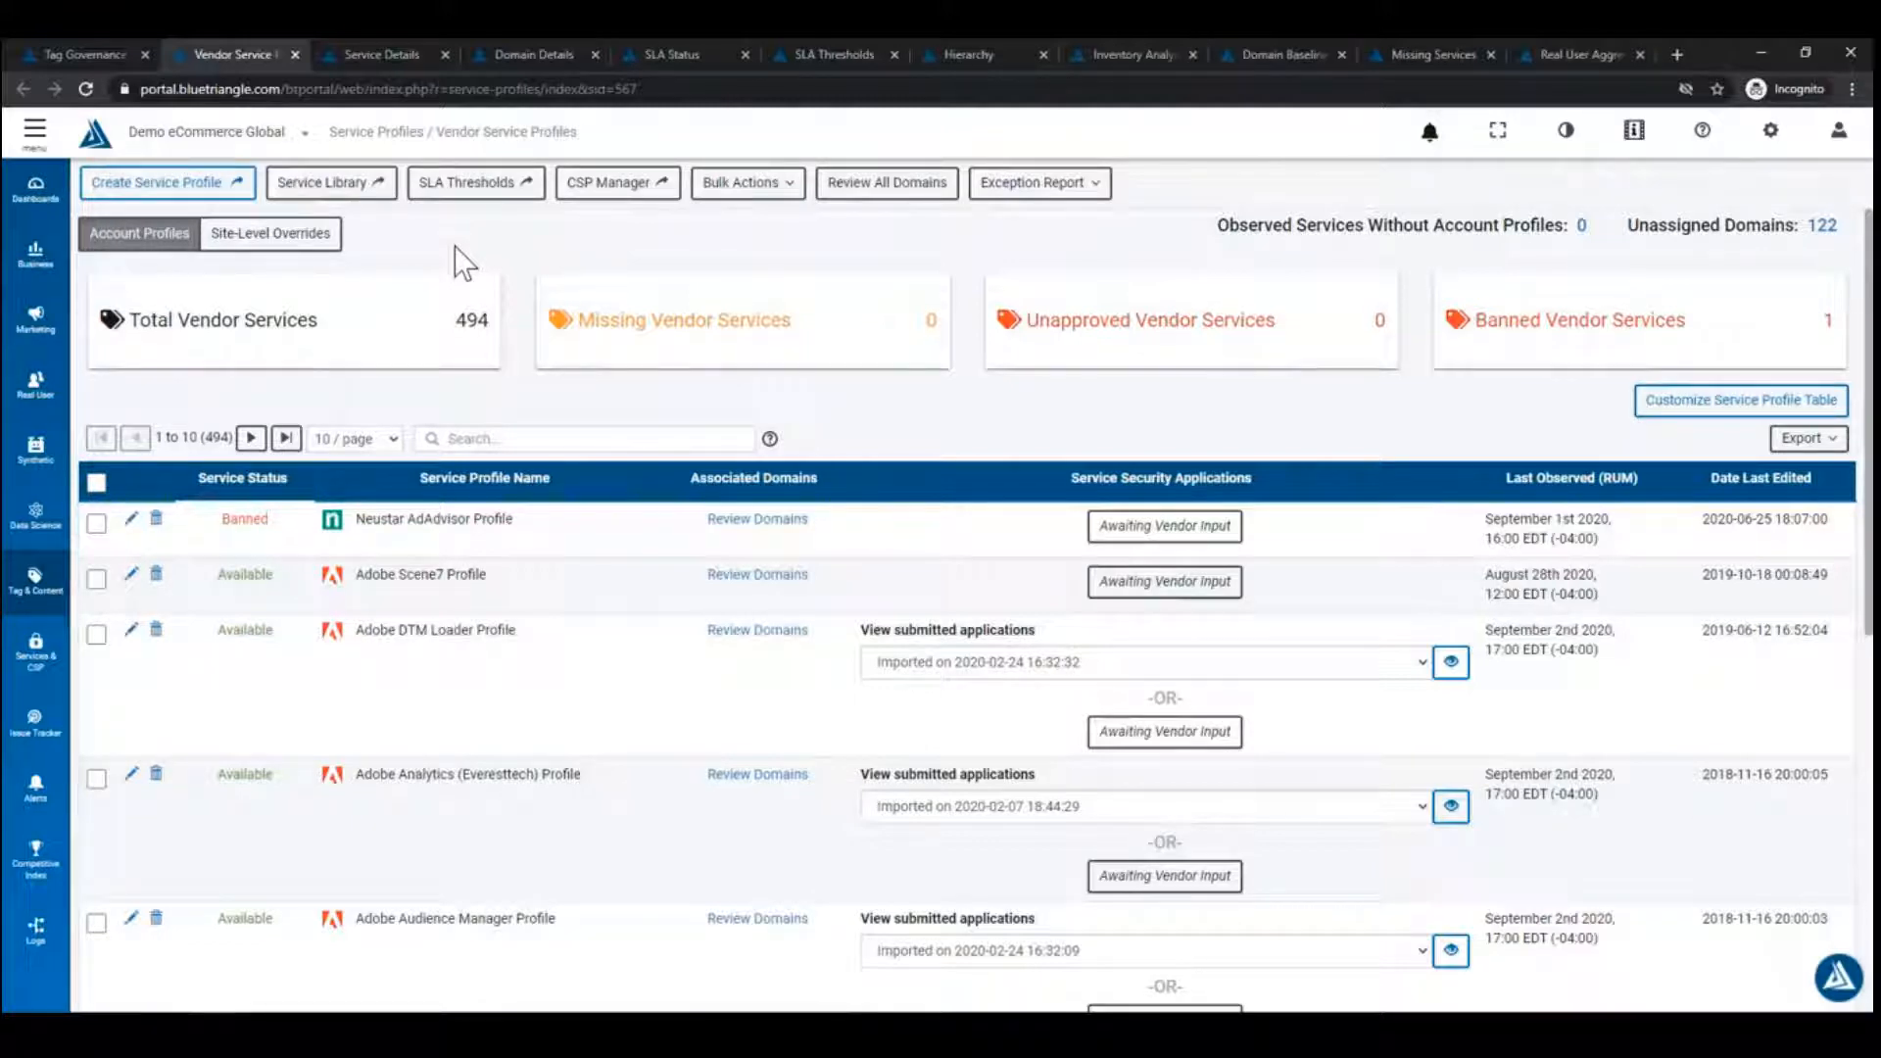
pyautogui.click(516, 440)
pyautogui.click(637, 409)
pyautogui.click(525, 439)
pyautogui.write('Blue')
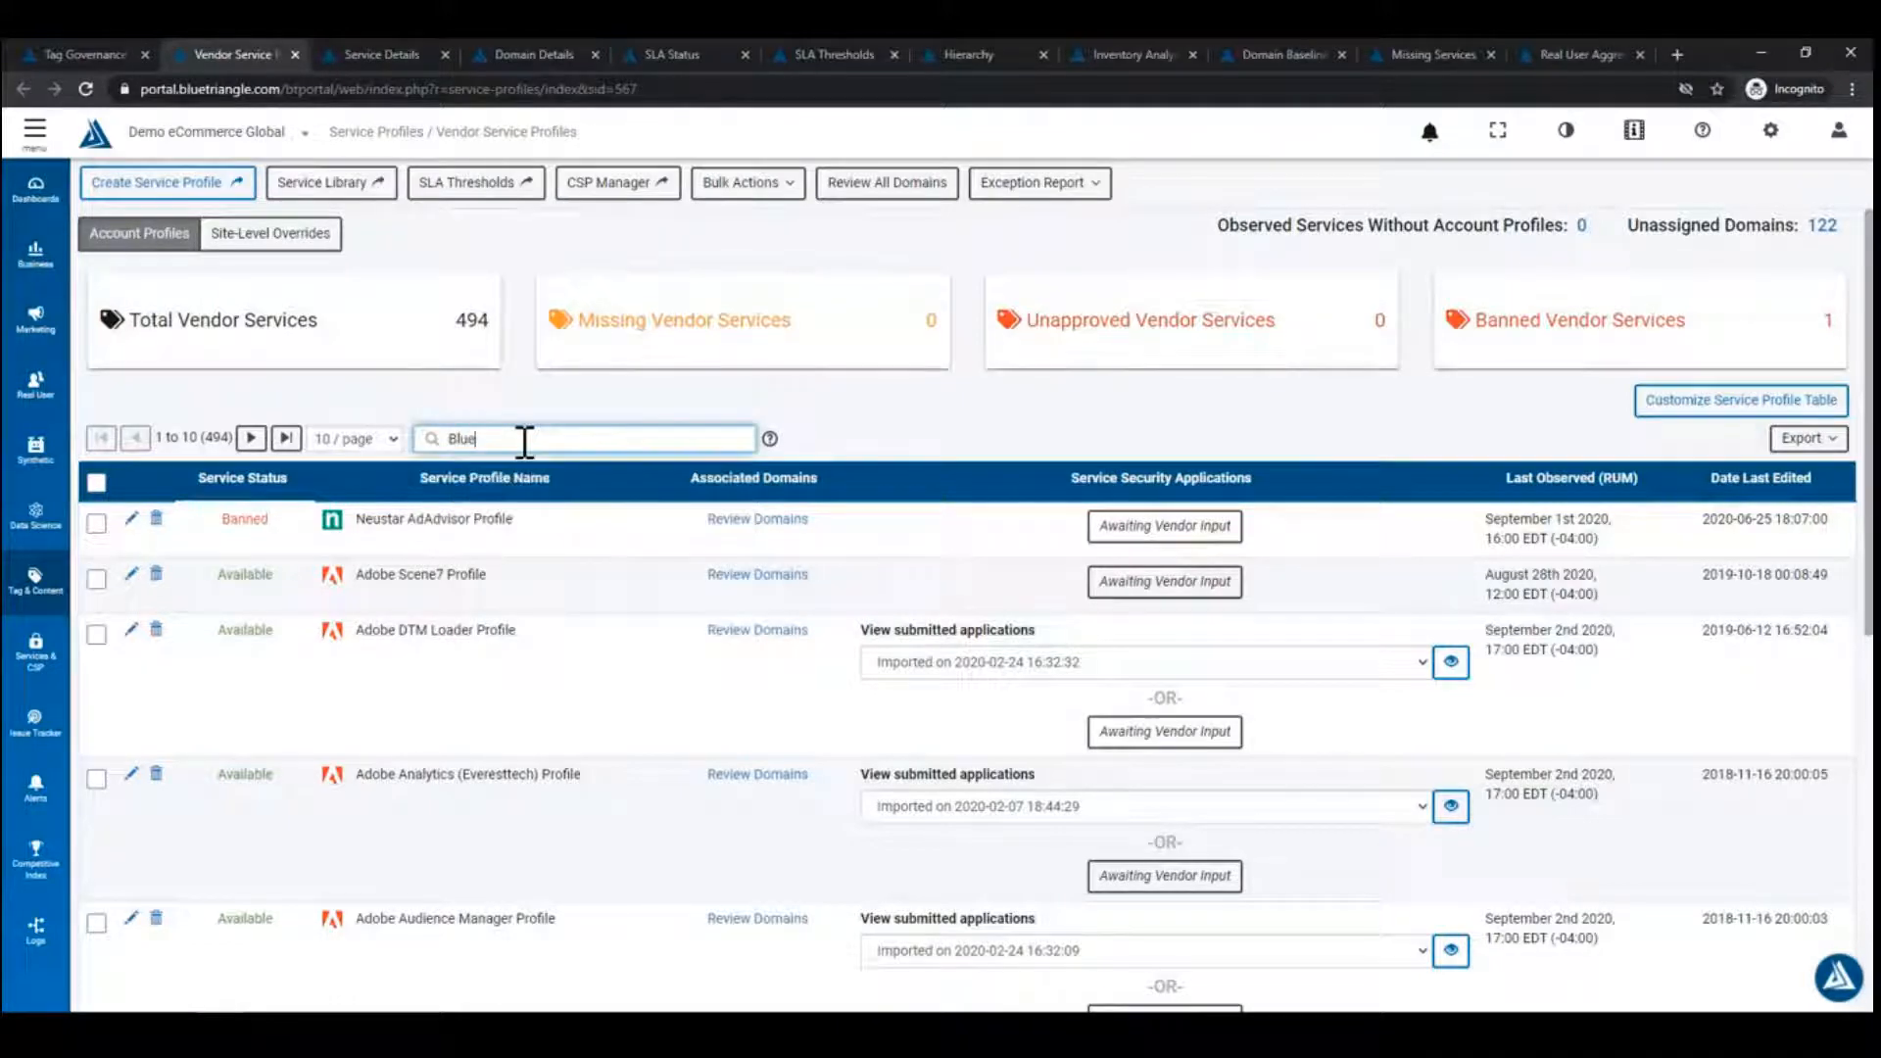
pyautogui.write(' Triangle')
pyautogui.press('Return')
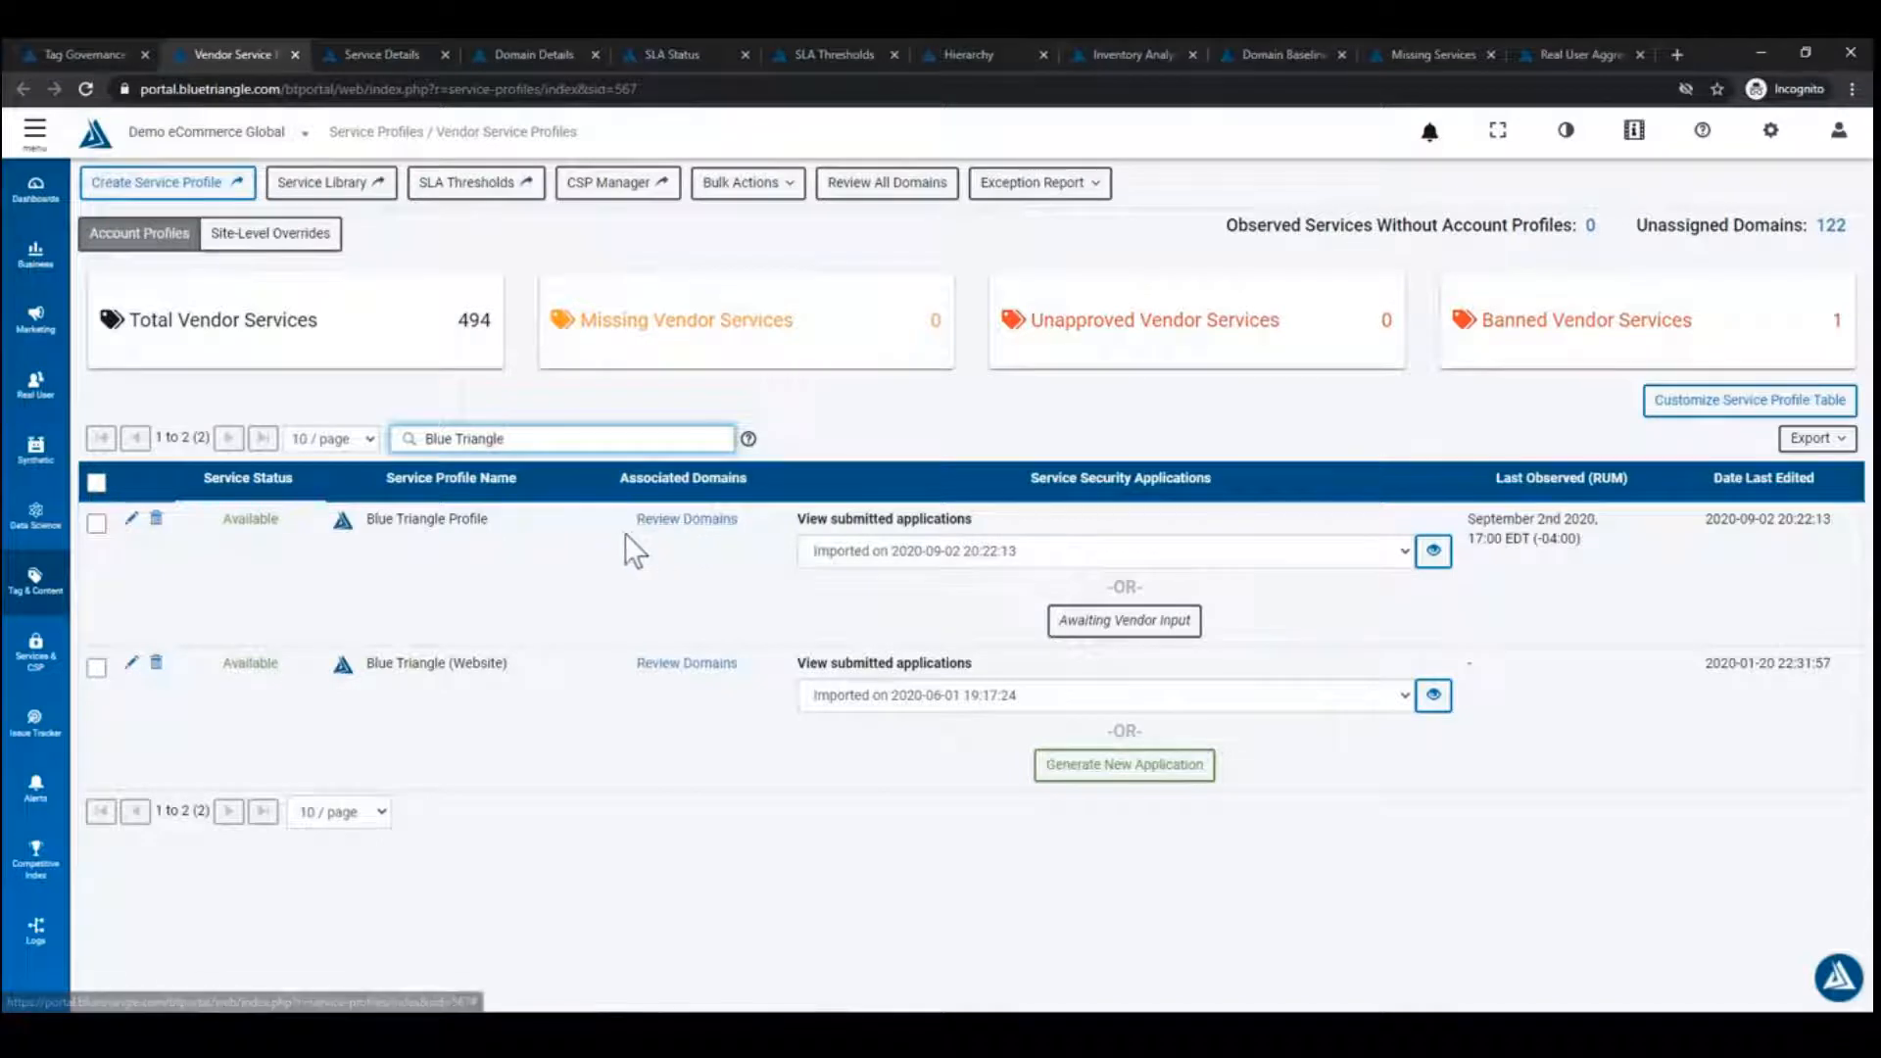
# Review the Blue Triangle Profile's domains, grant *.btttag.com tag management and security admin approval, and save the changes.
pyautogui.click(709, 522)
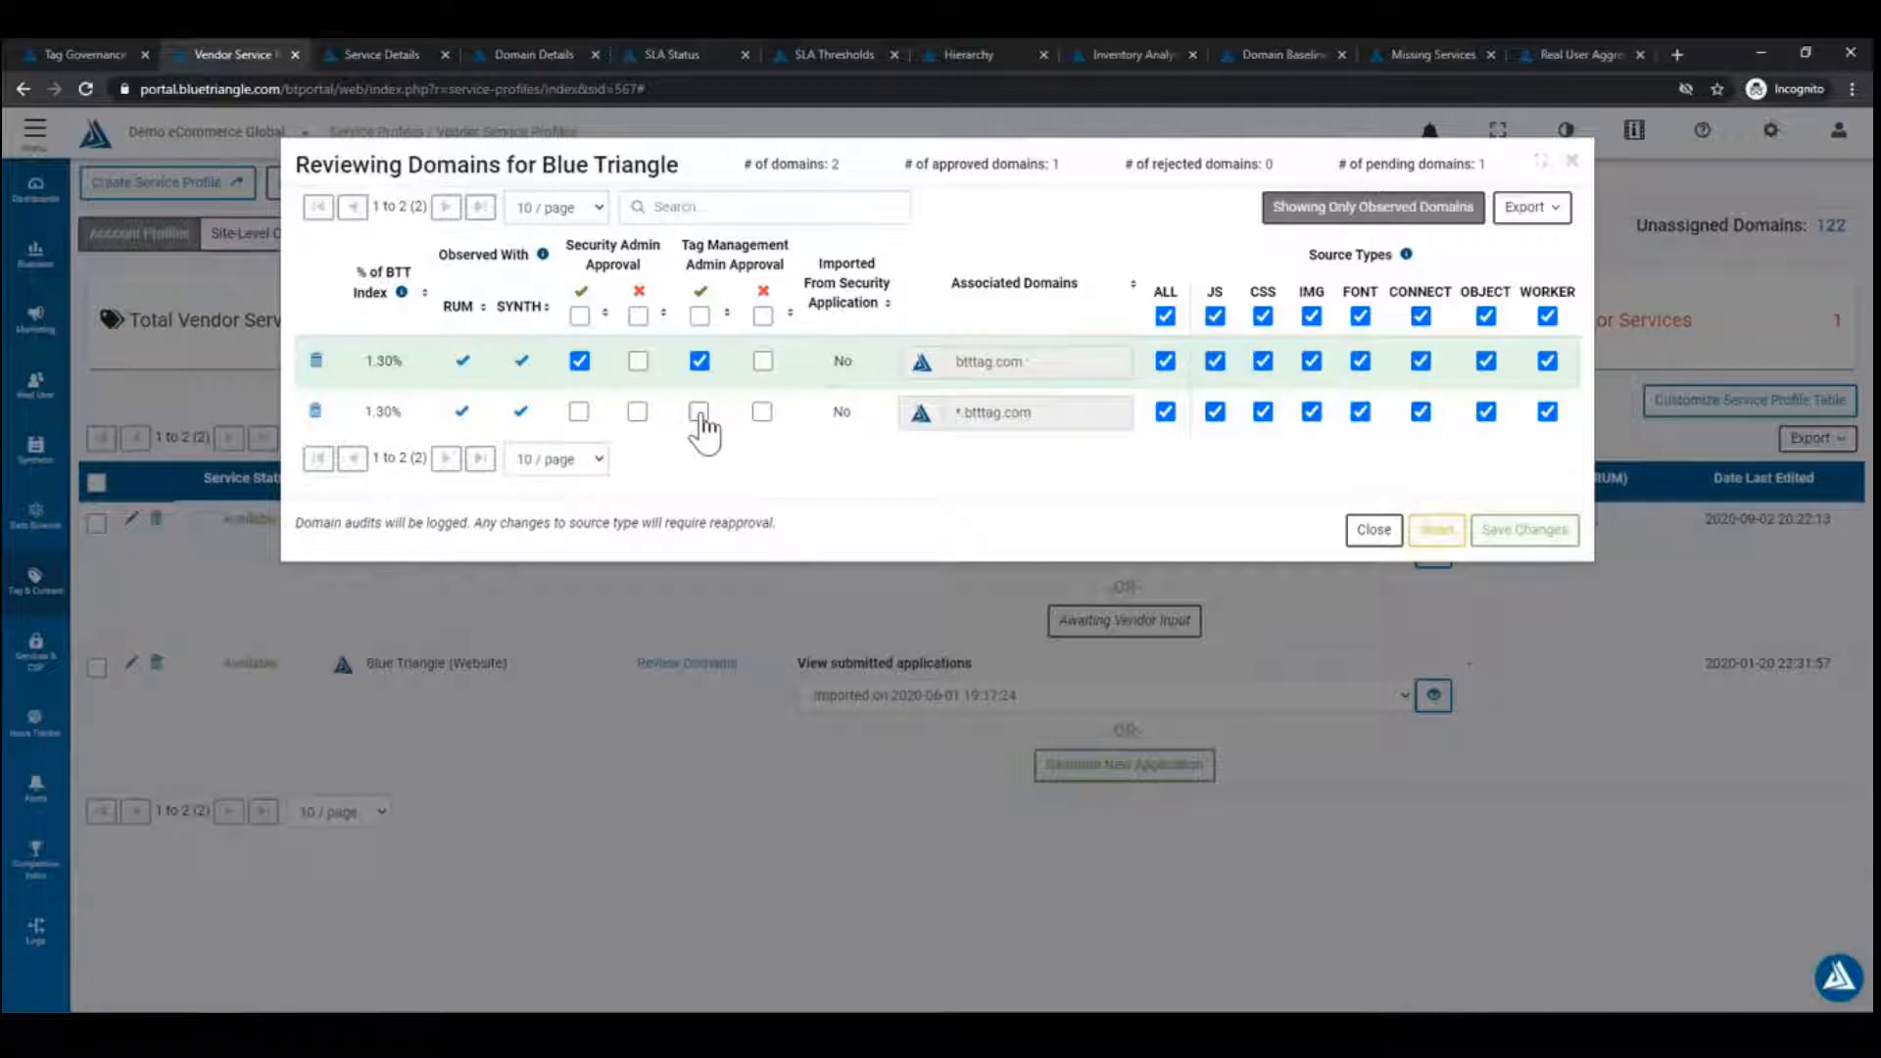
pyautogui.click(698, 413)
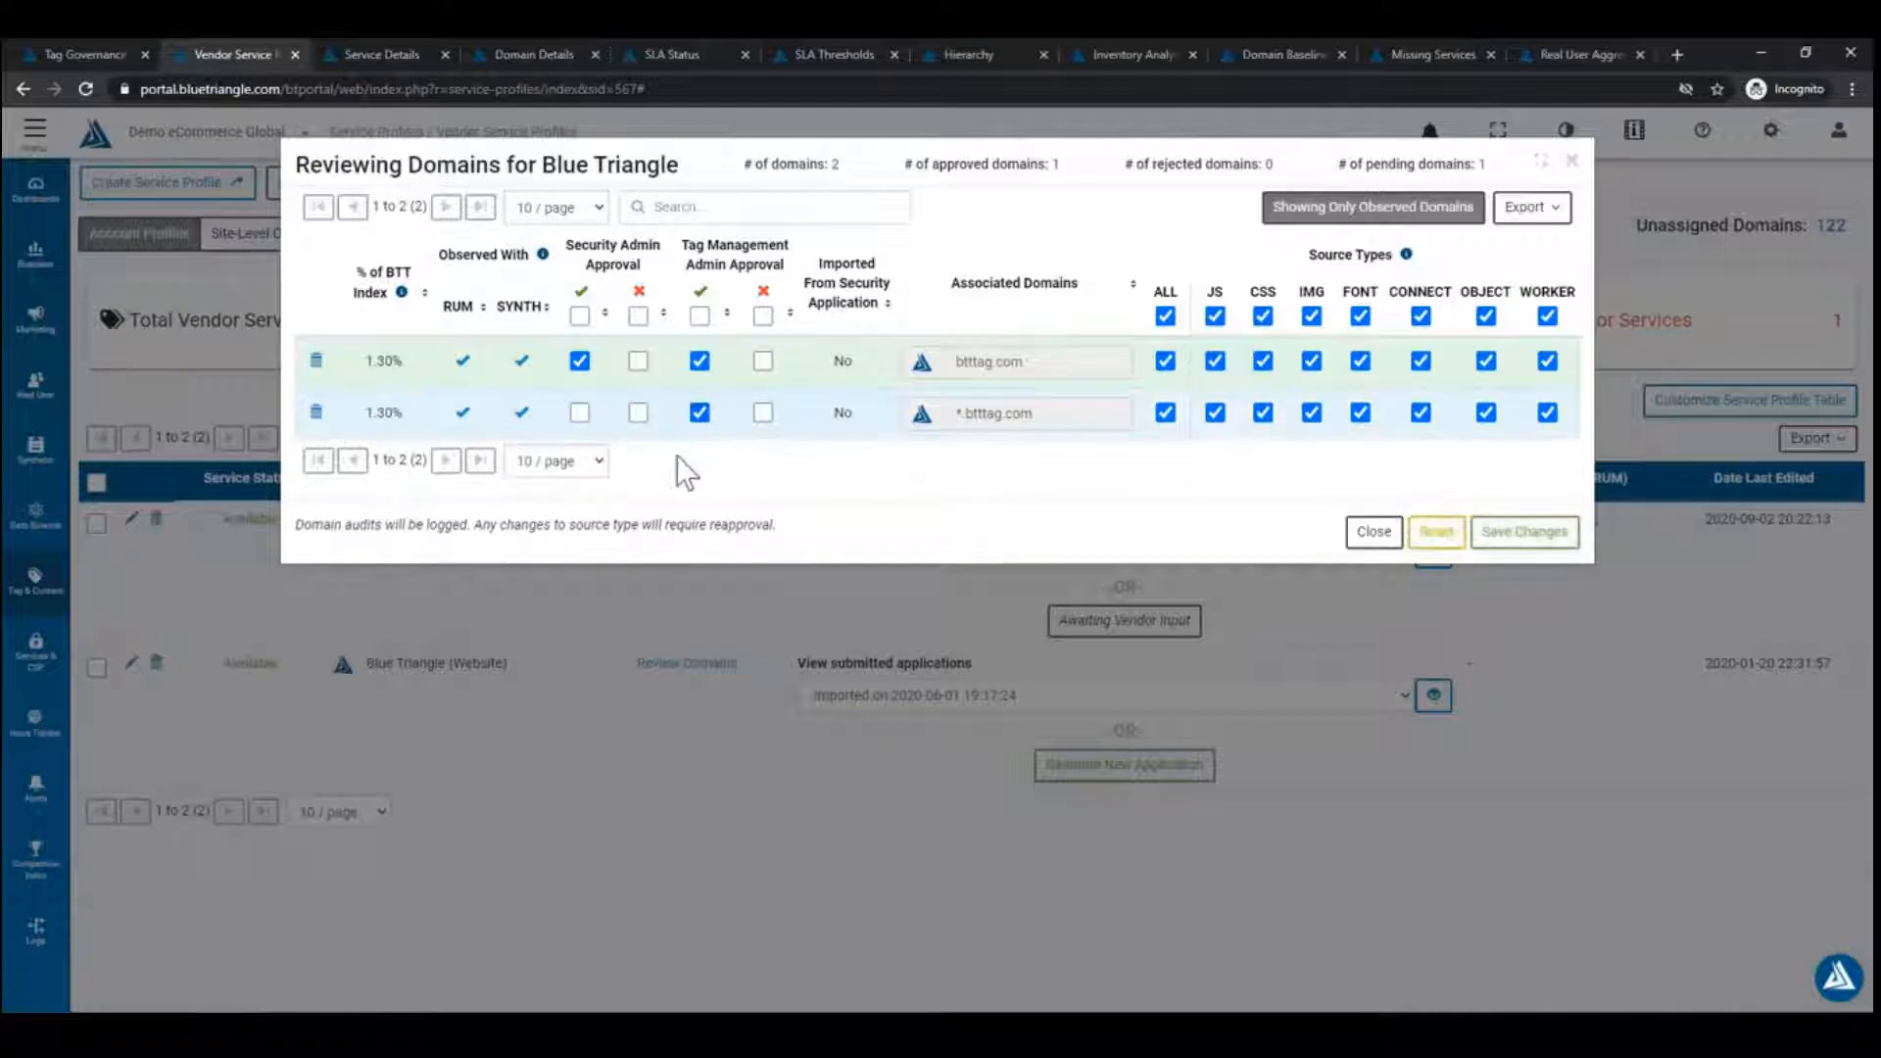
pyautogui.click(579, 414)
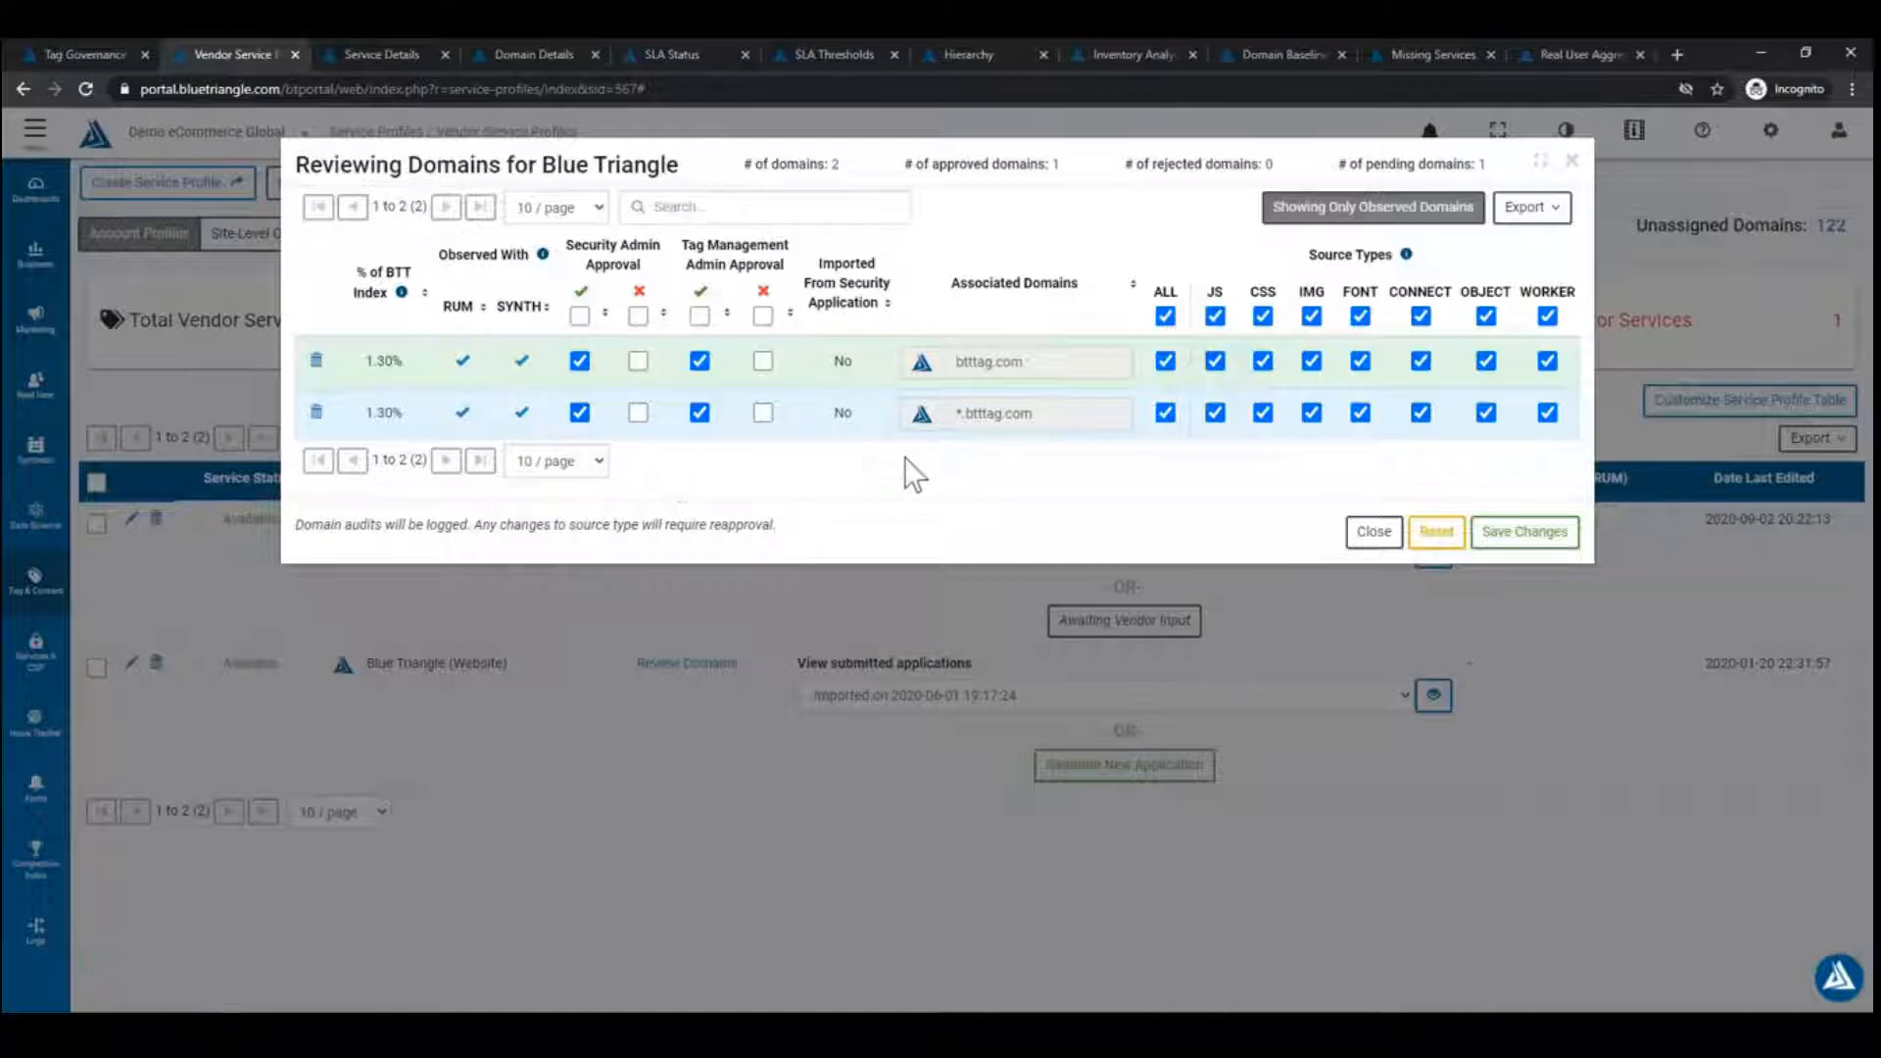
pyautogui.click(1525, 532)
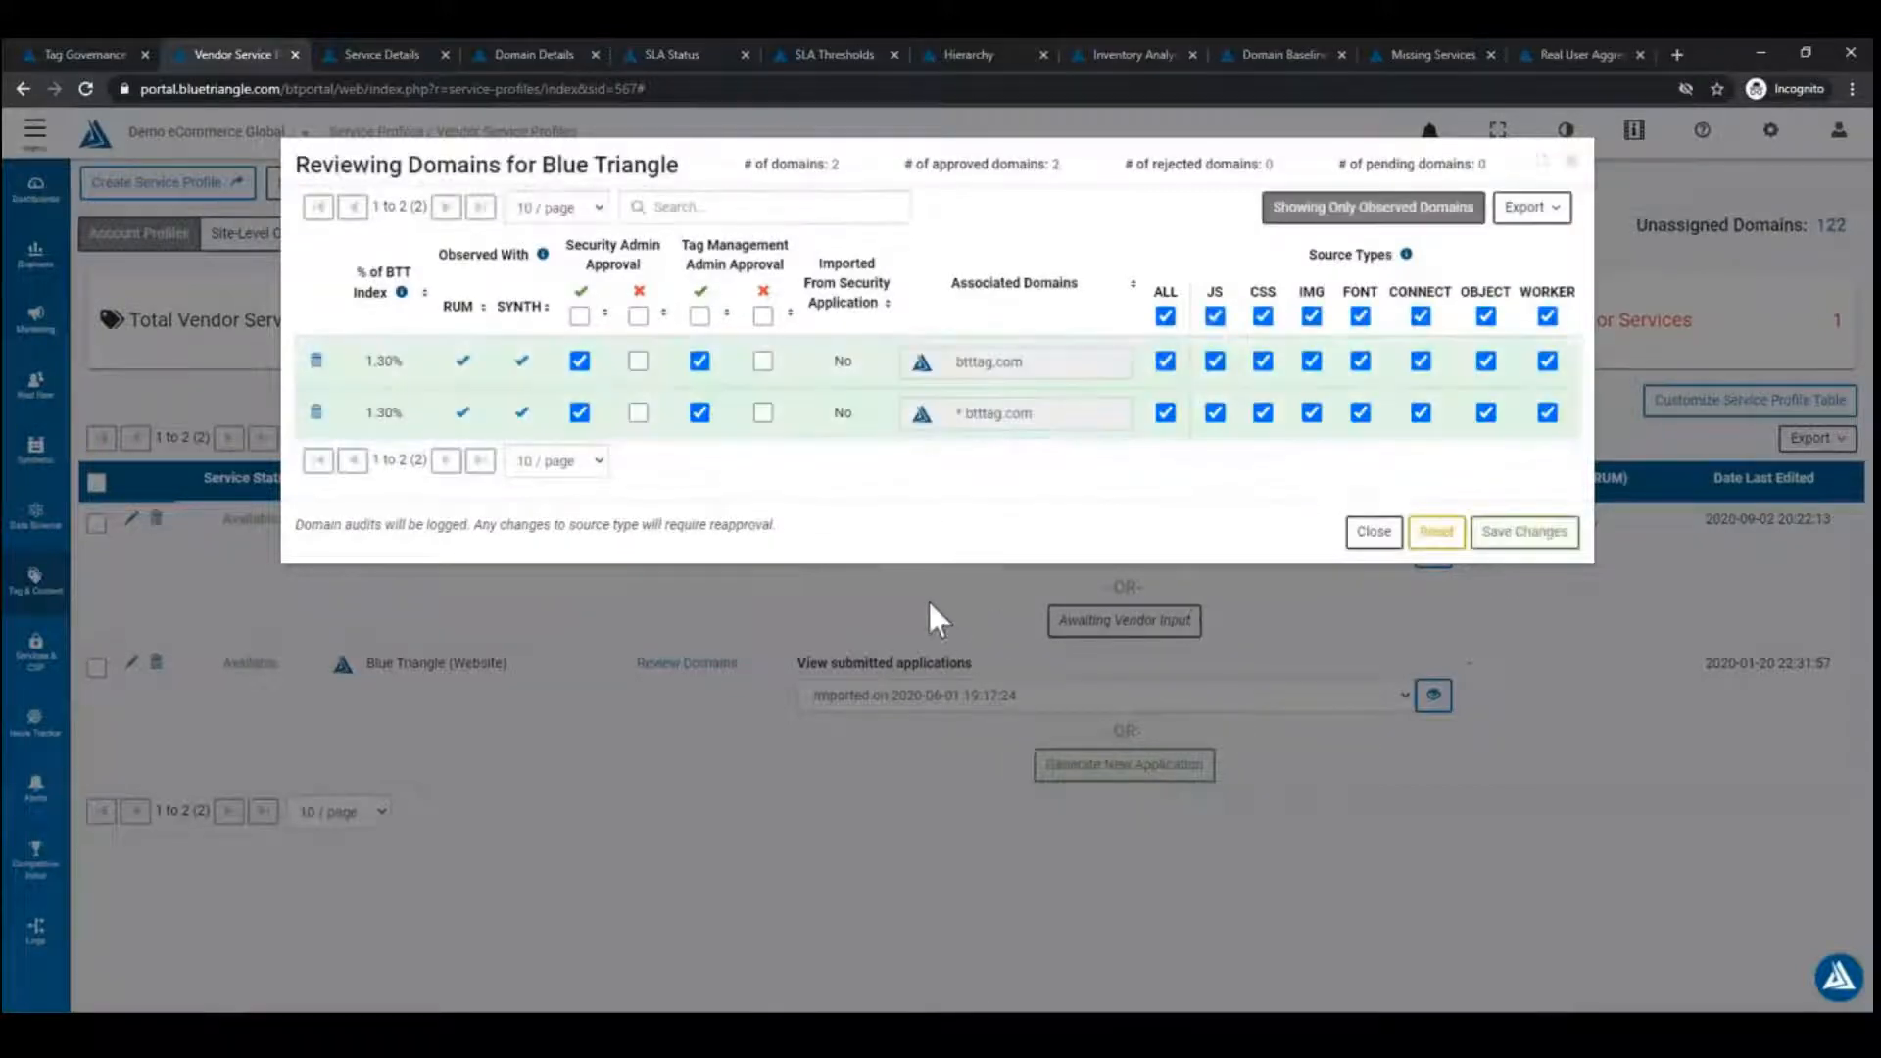
pyautogui.click(1384, 537)
# Open the account's profile settings in a separate browser tab, examine the email notification options, and return to the vendor service profiles.
pyautogui.click(1838, 131)
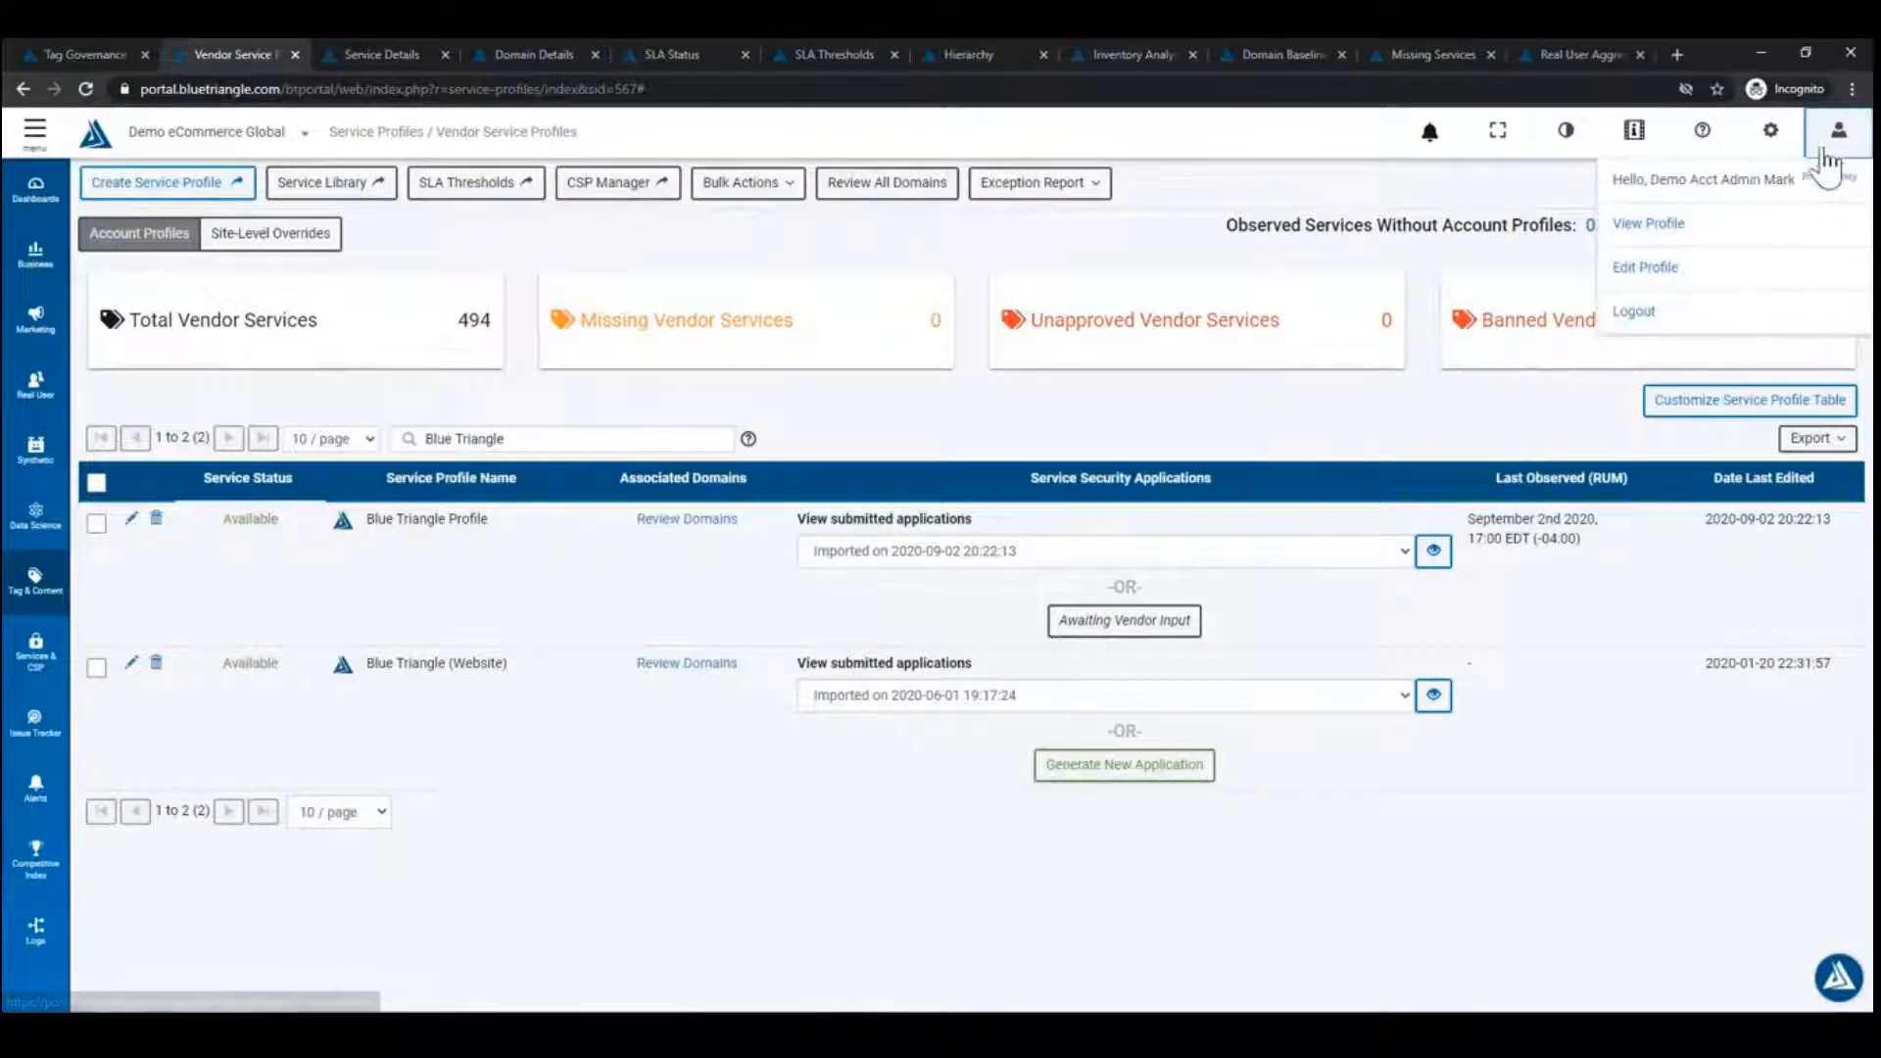
pyautogui.keyDown('ctrl'); pyautogui.click(1665, 269); pyautogui.keyUp('ctrl')
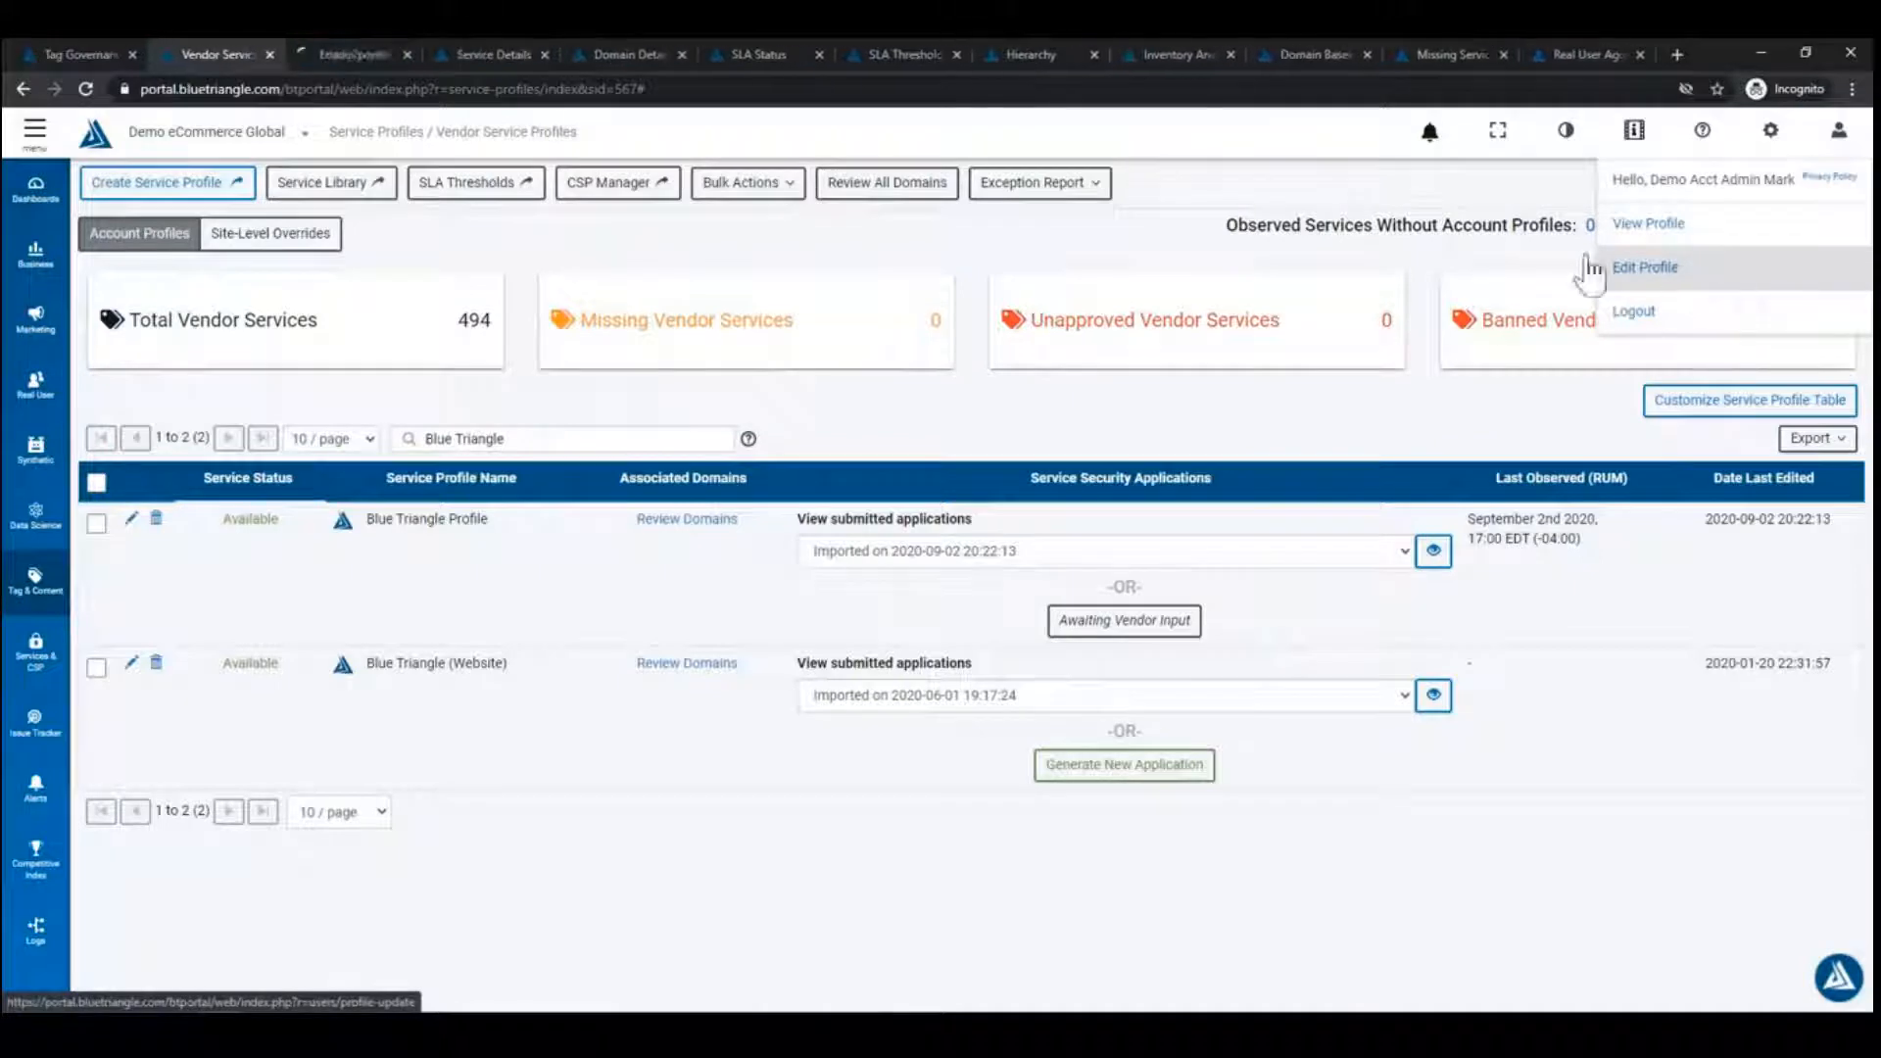
pyautogui.click(351, 50)
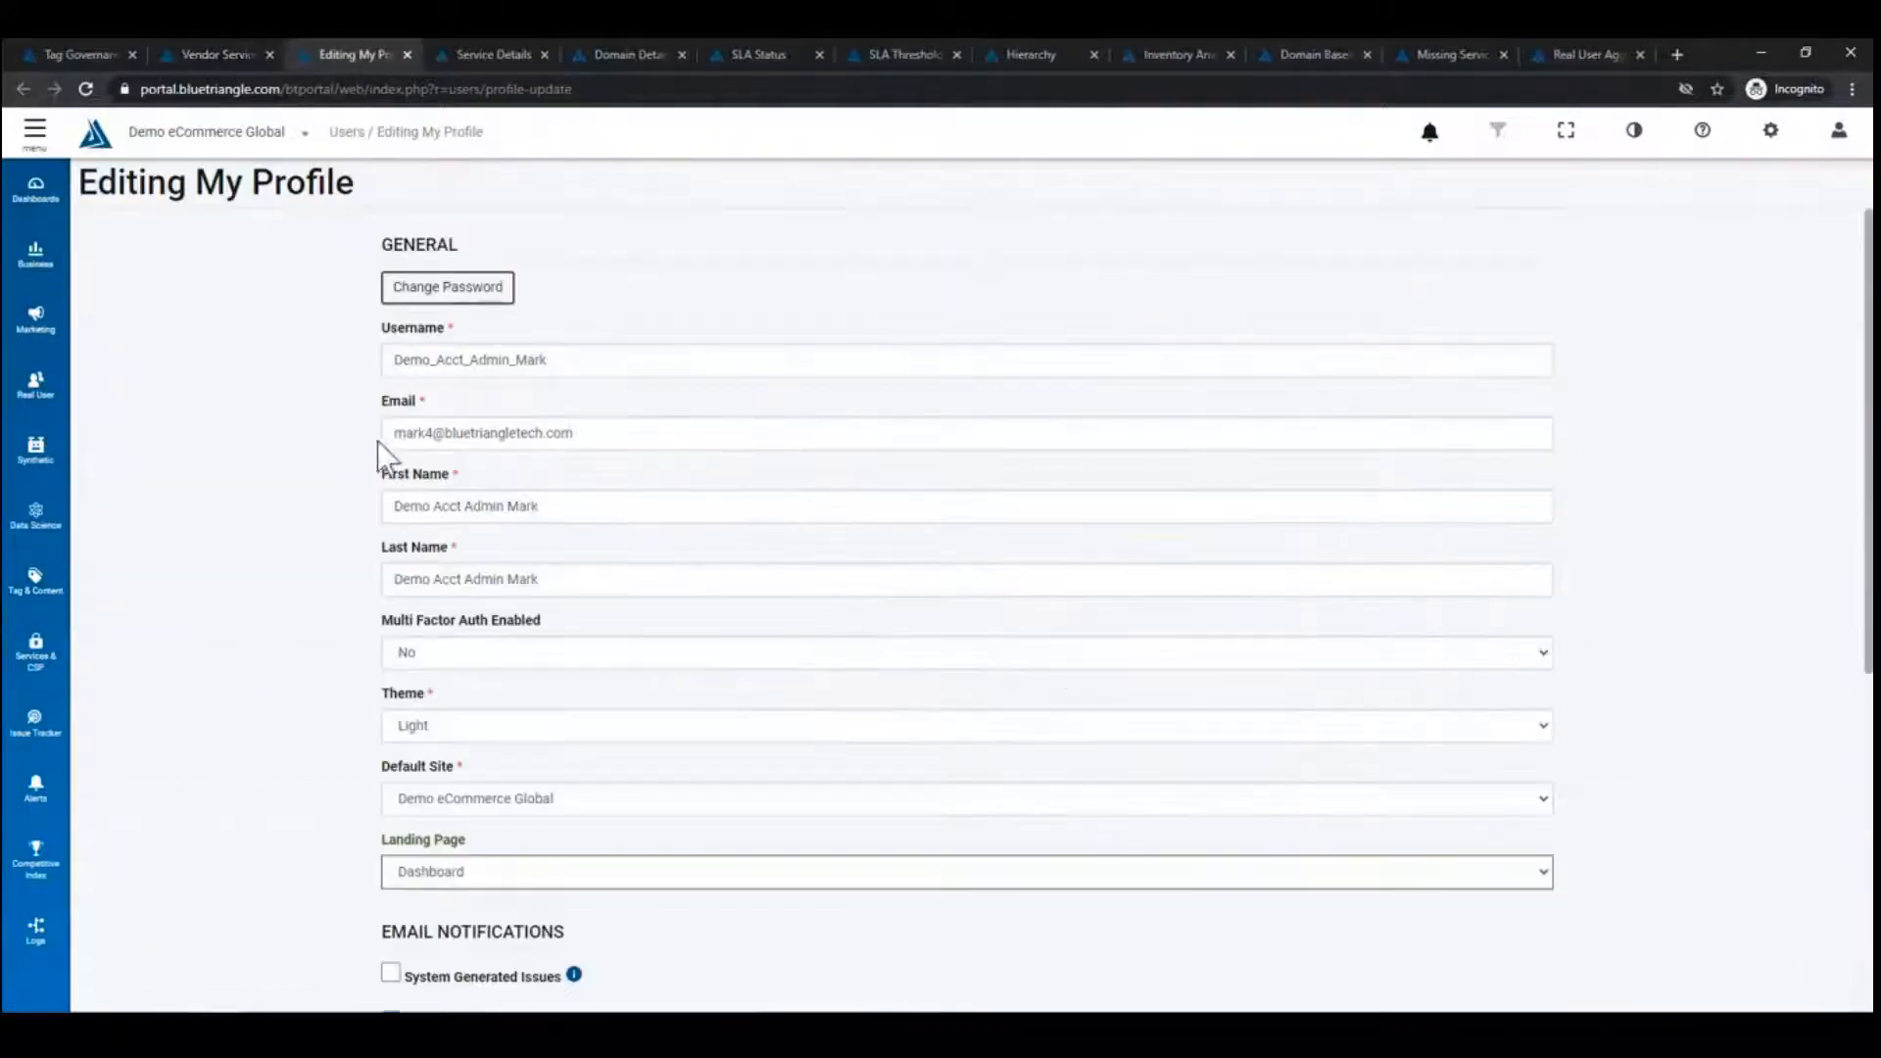
pyautogui.scroll(-5, 379, 441)
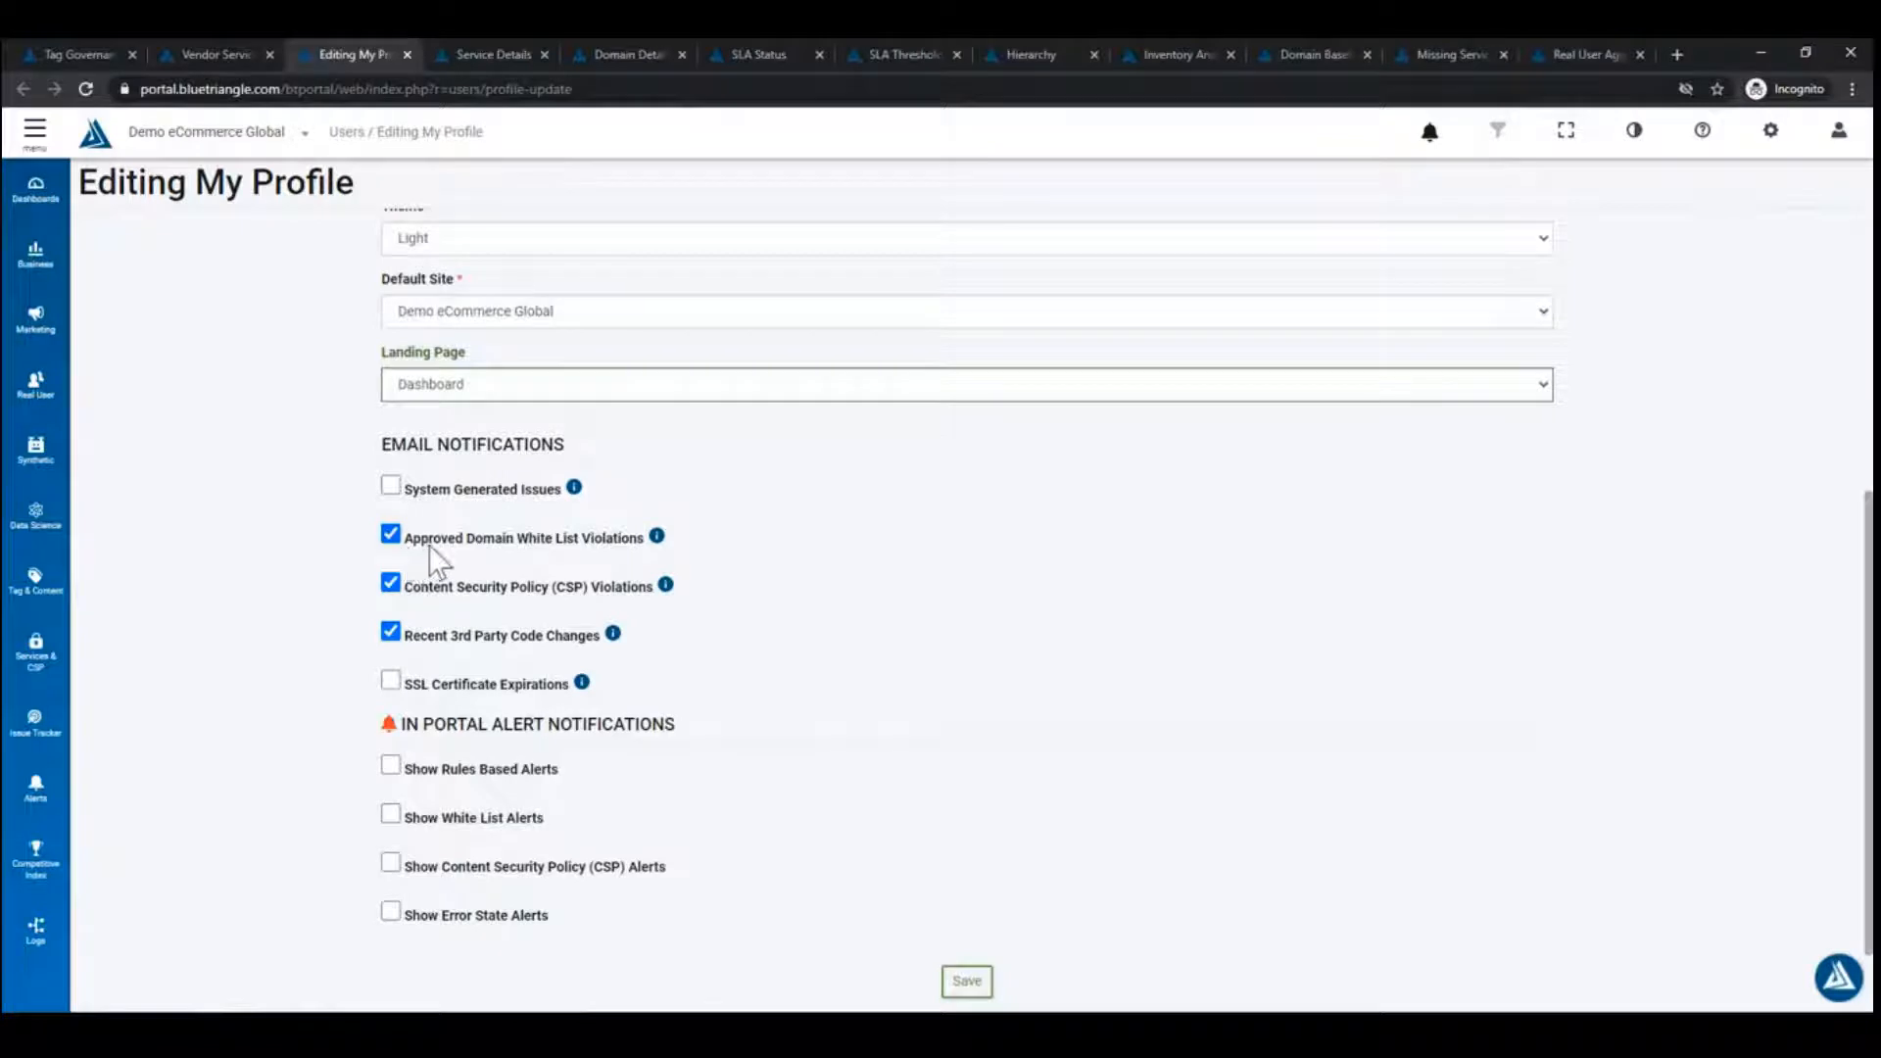
pyautogui.moveTo(651, 544)
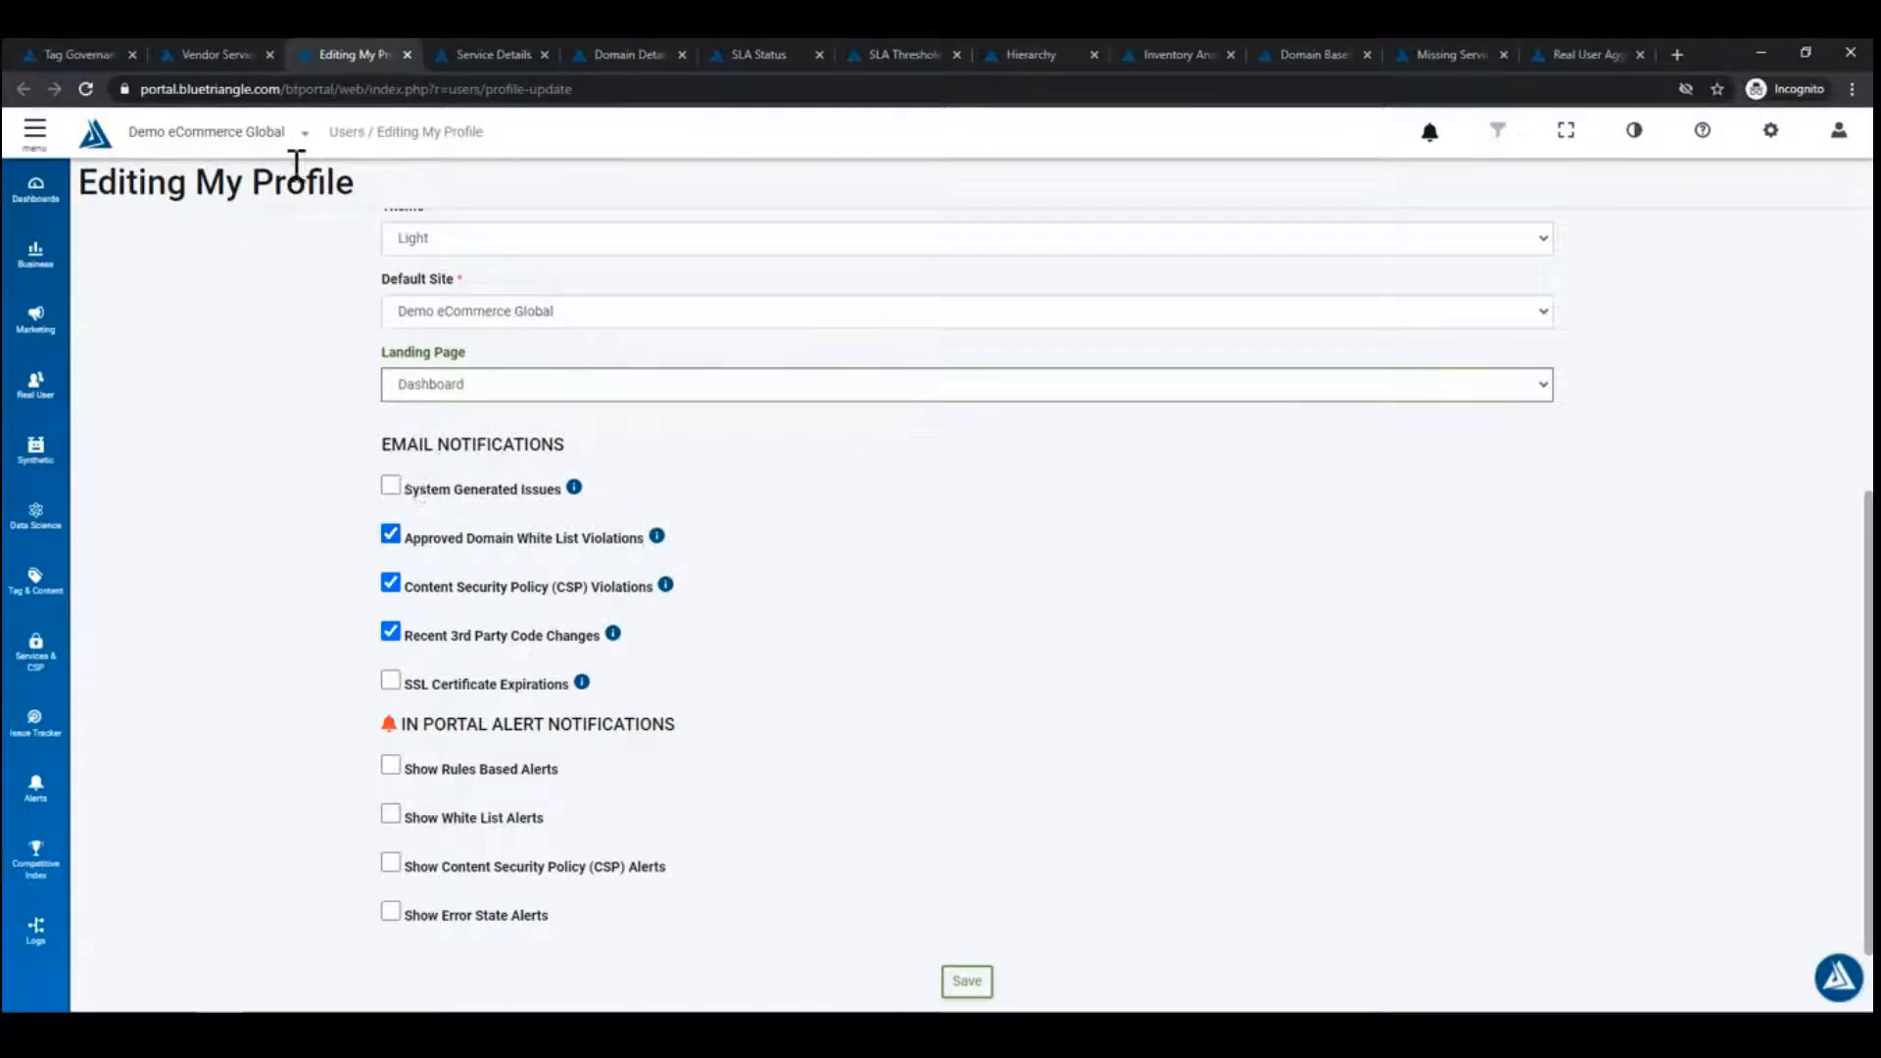
pyautogui.click(231, 56)
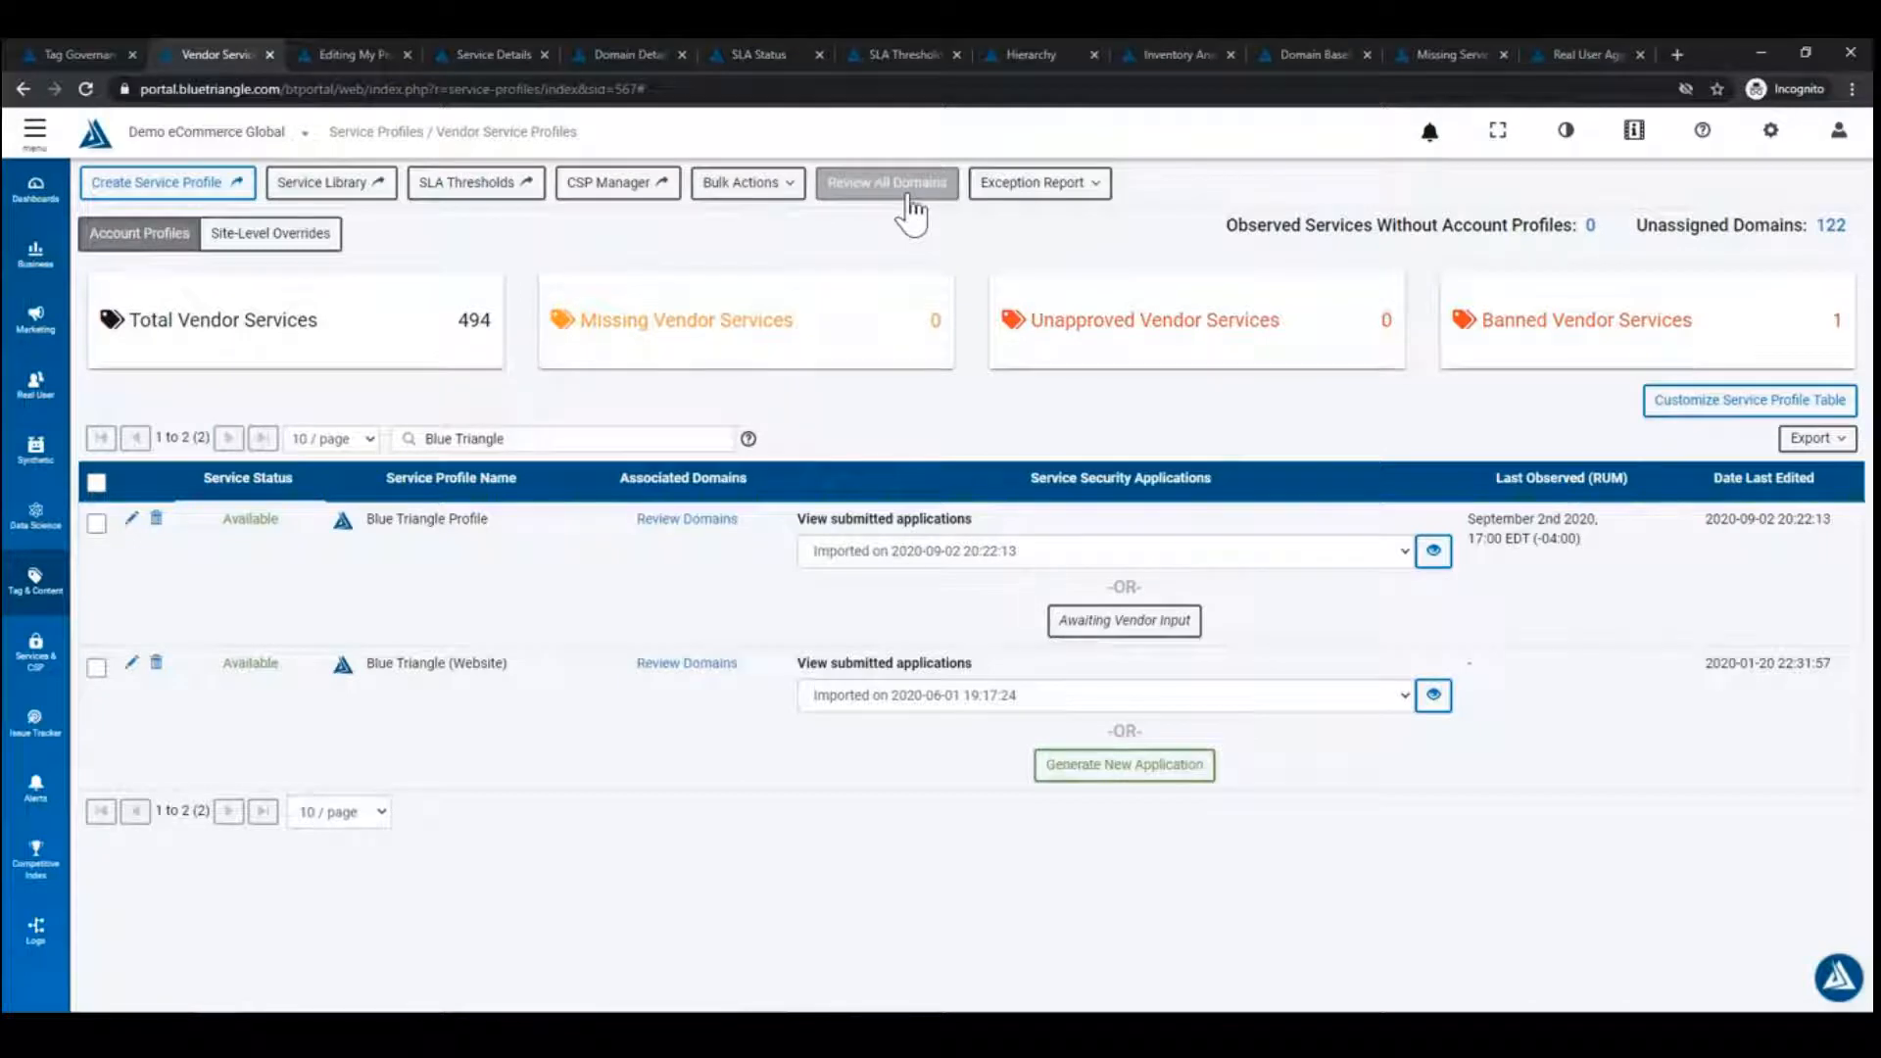
pyautogui.middleClick(349, 50)
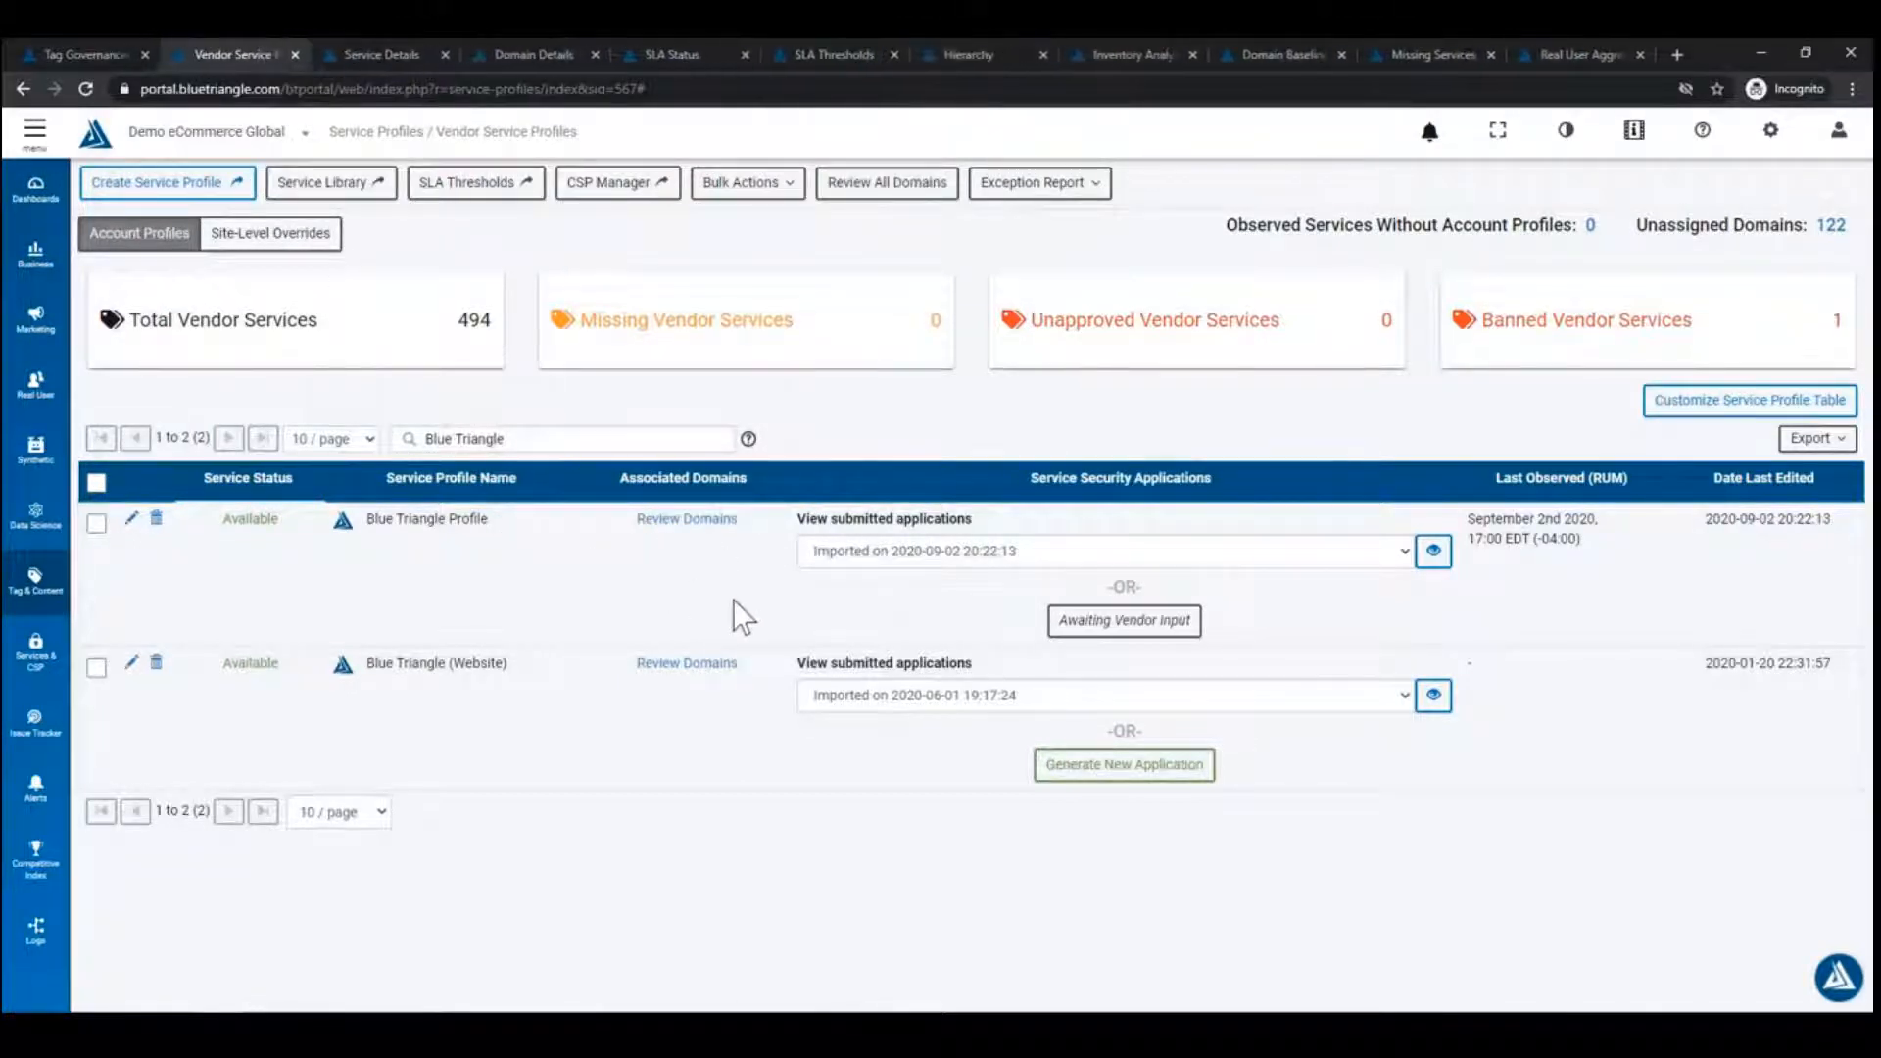
# Open the Blue Triangle Profile for editing, and open the full Service Profiles list in a browser tab placed before it.
pyautogui.click(131, 519)
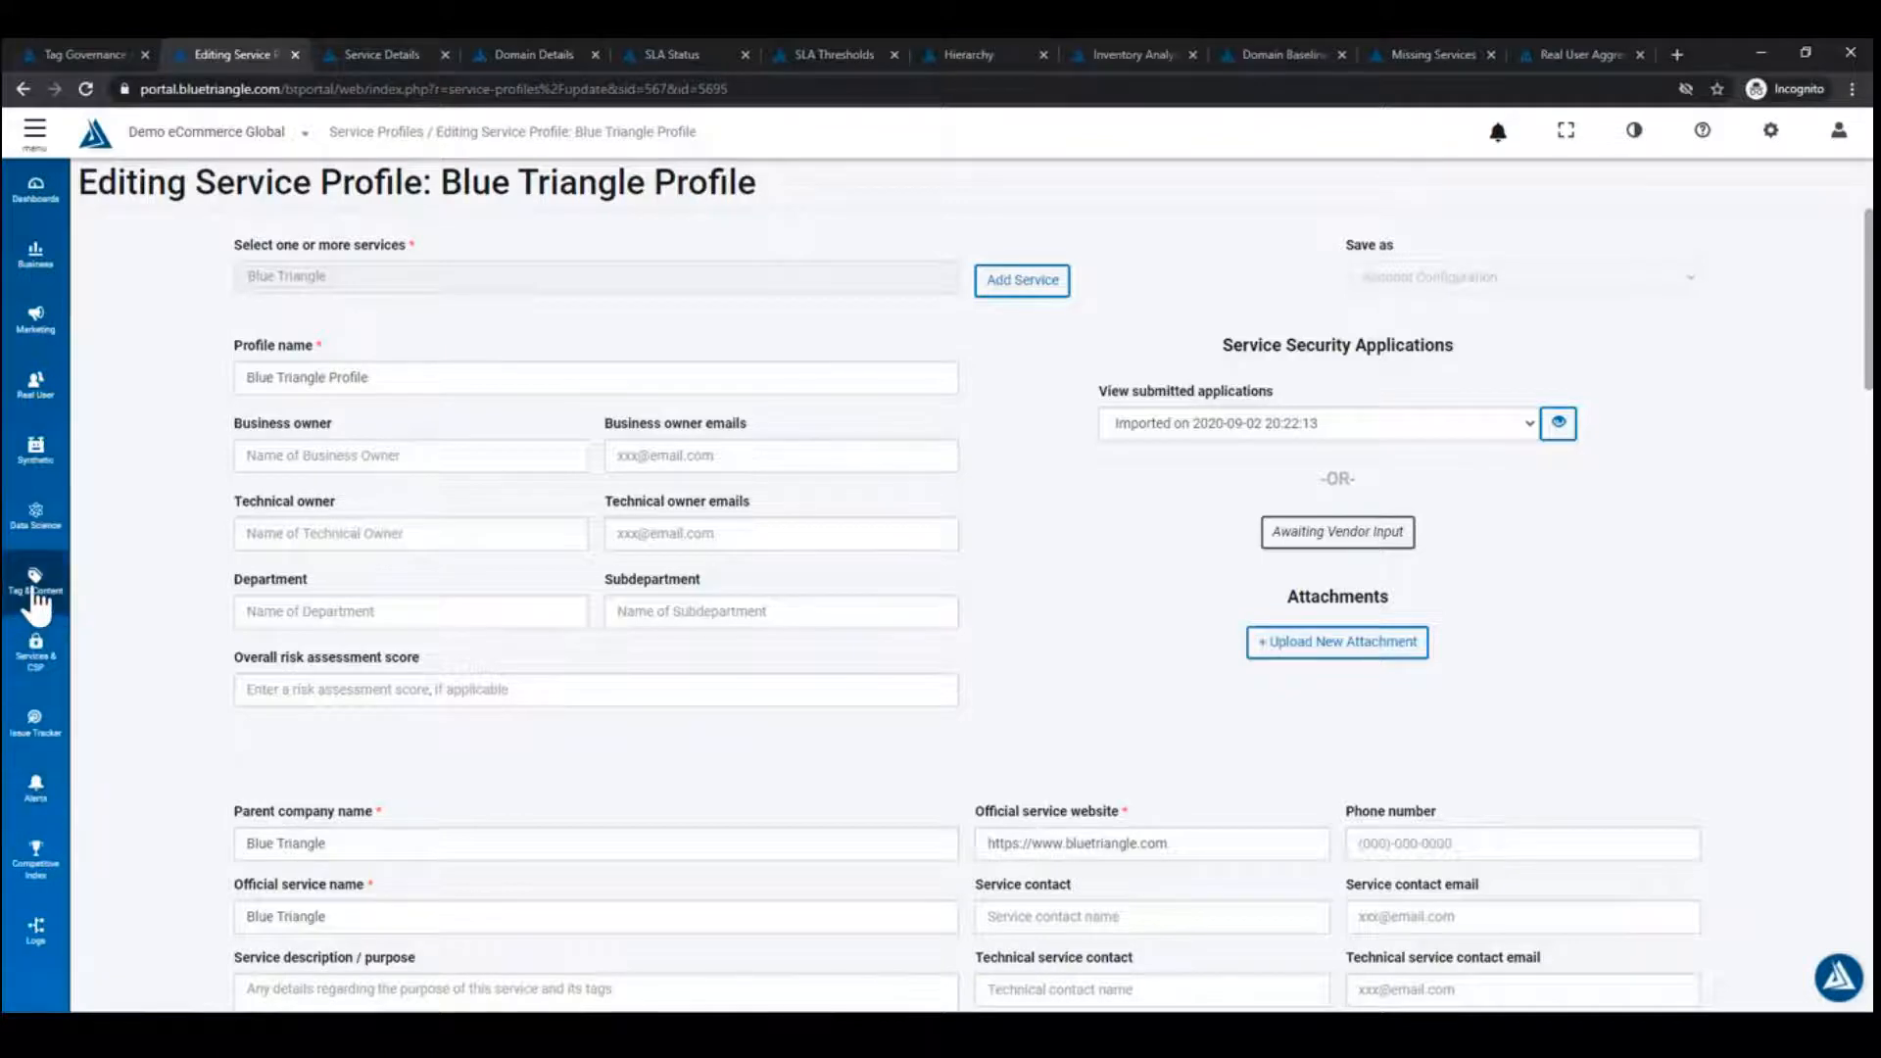
pyautogui.moveTo(37, 599)
pyautogui.scroll(-2, 168, 839)
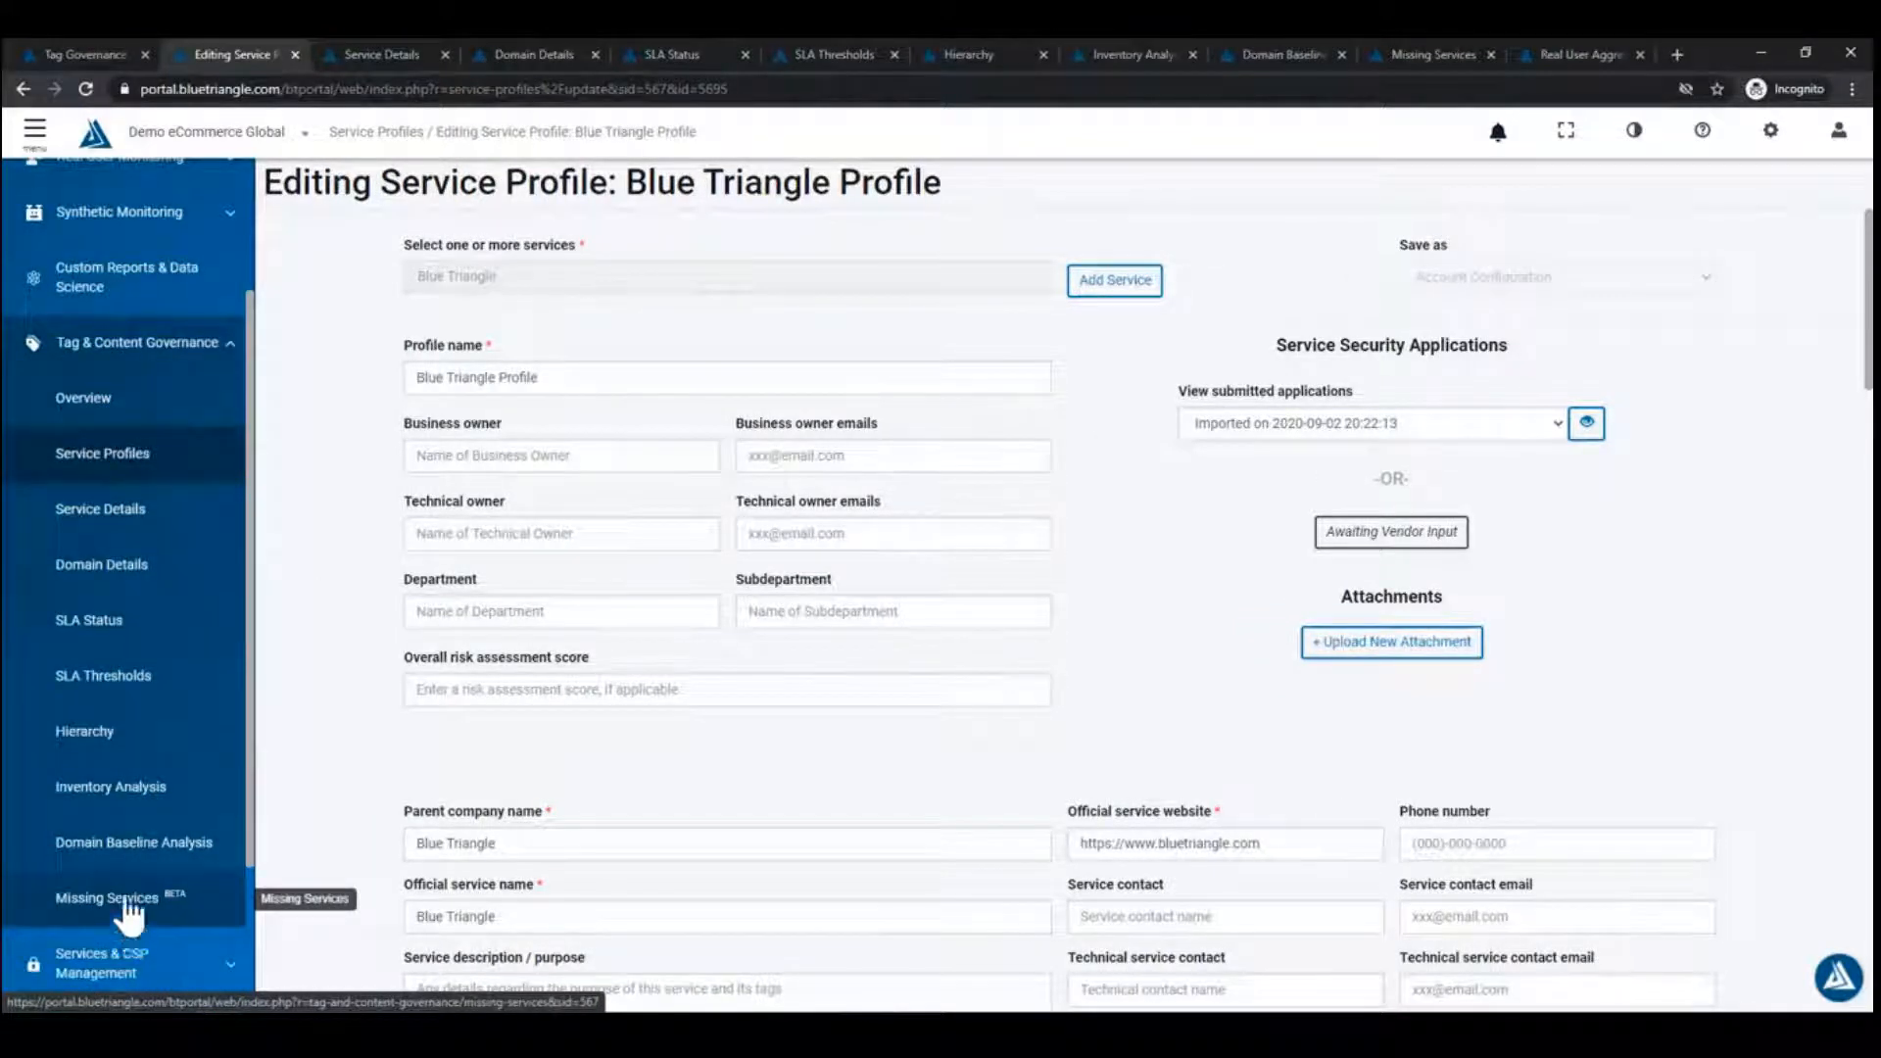
pyautogui.scroll(-1, 128, 926)
pyautogui.scroll(3, 147, 813)
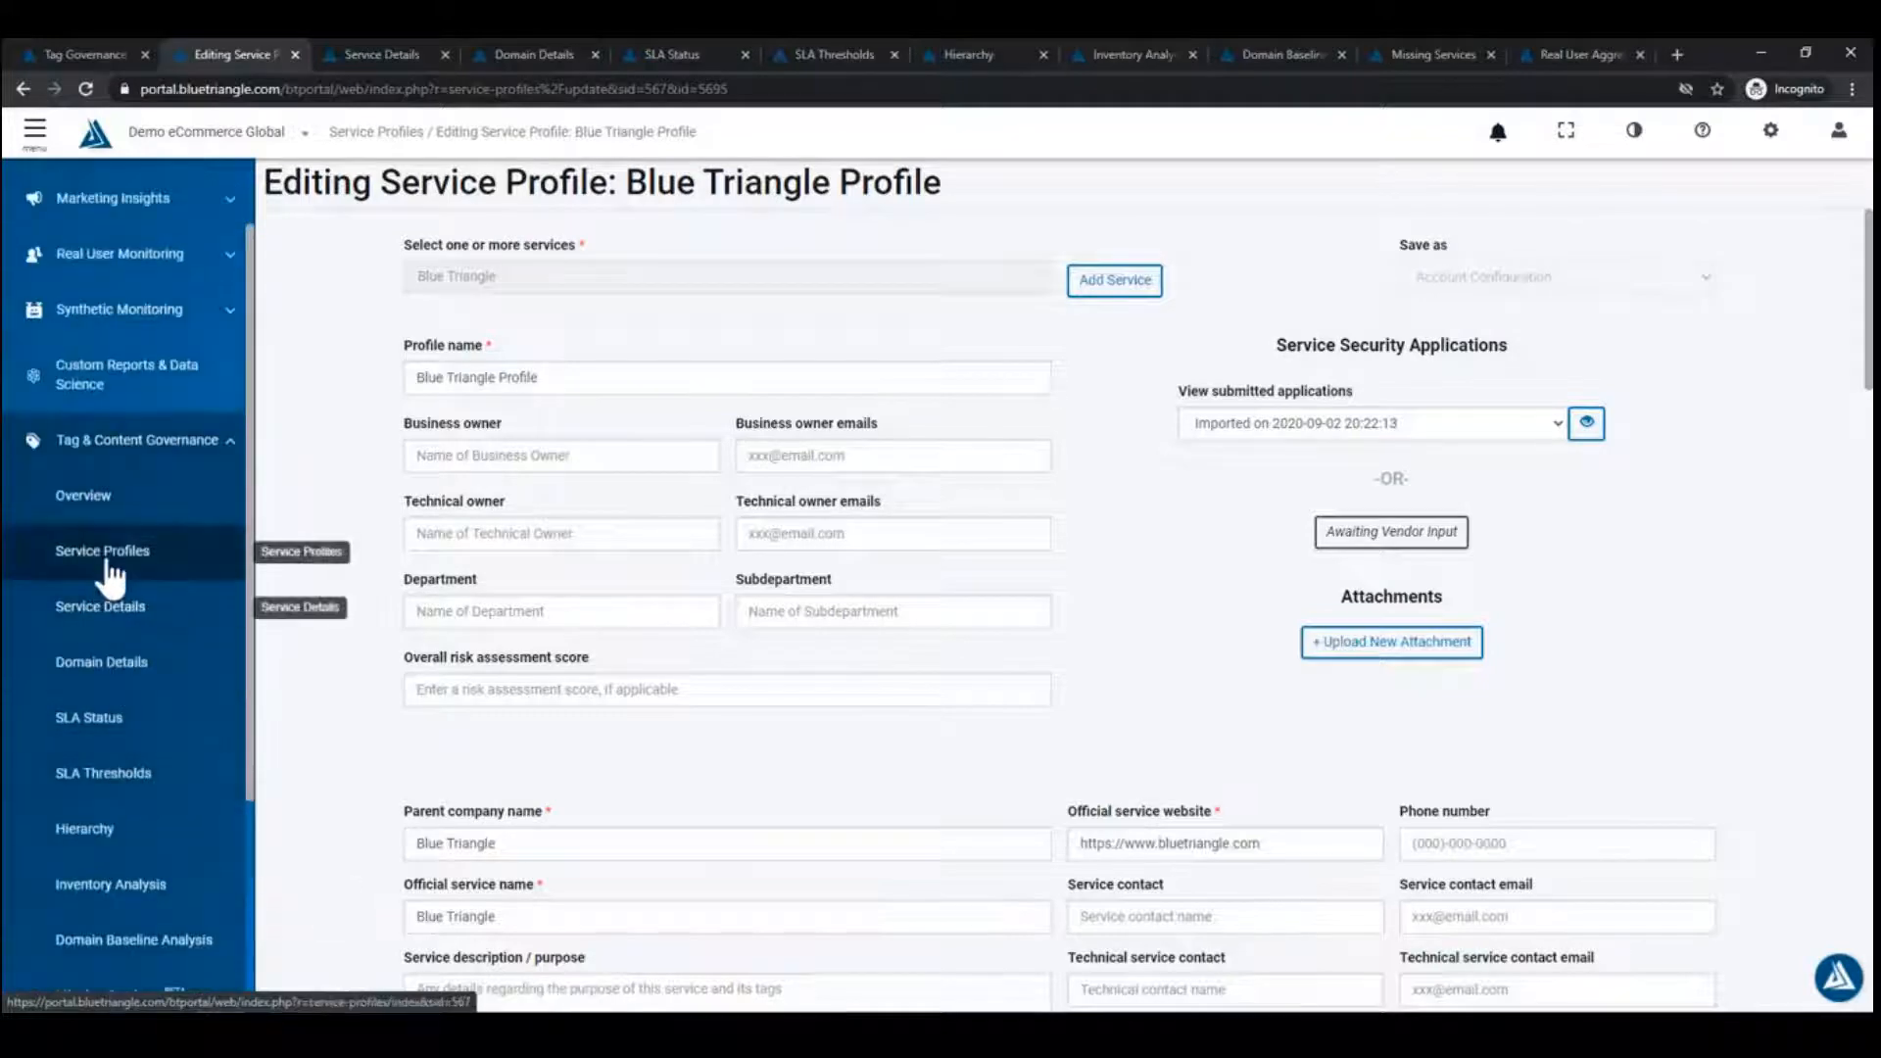
pyautogui.middleClick(106, 559)
pyautogui.moveTo(349, 51); pyautogui.dragTo(236, 43)
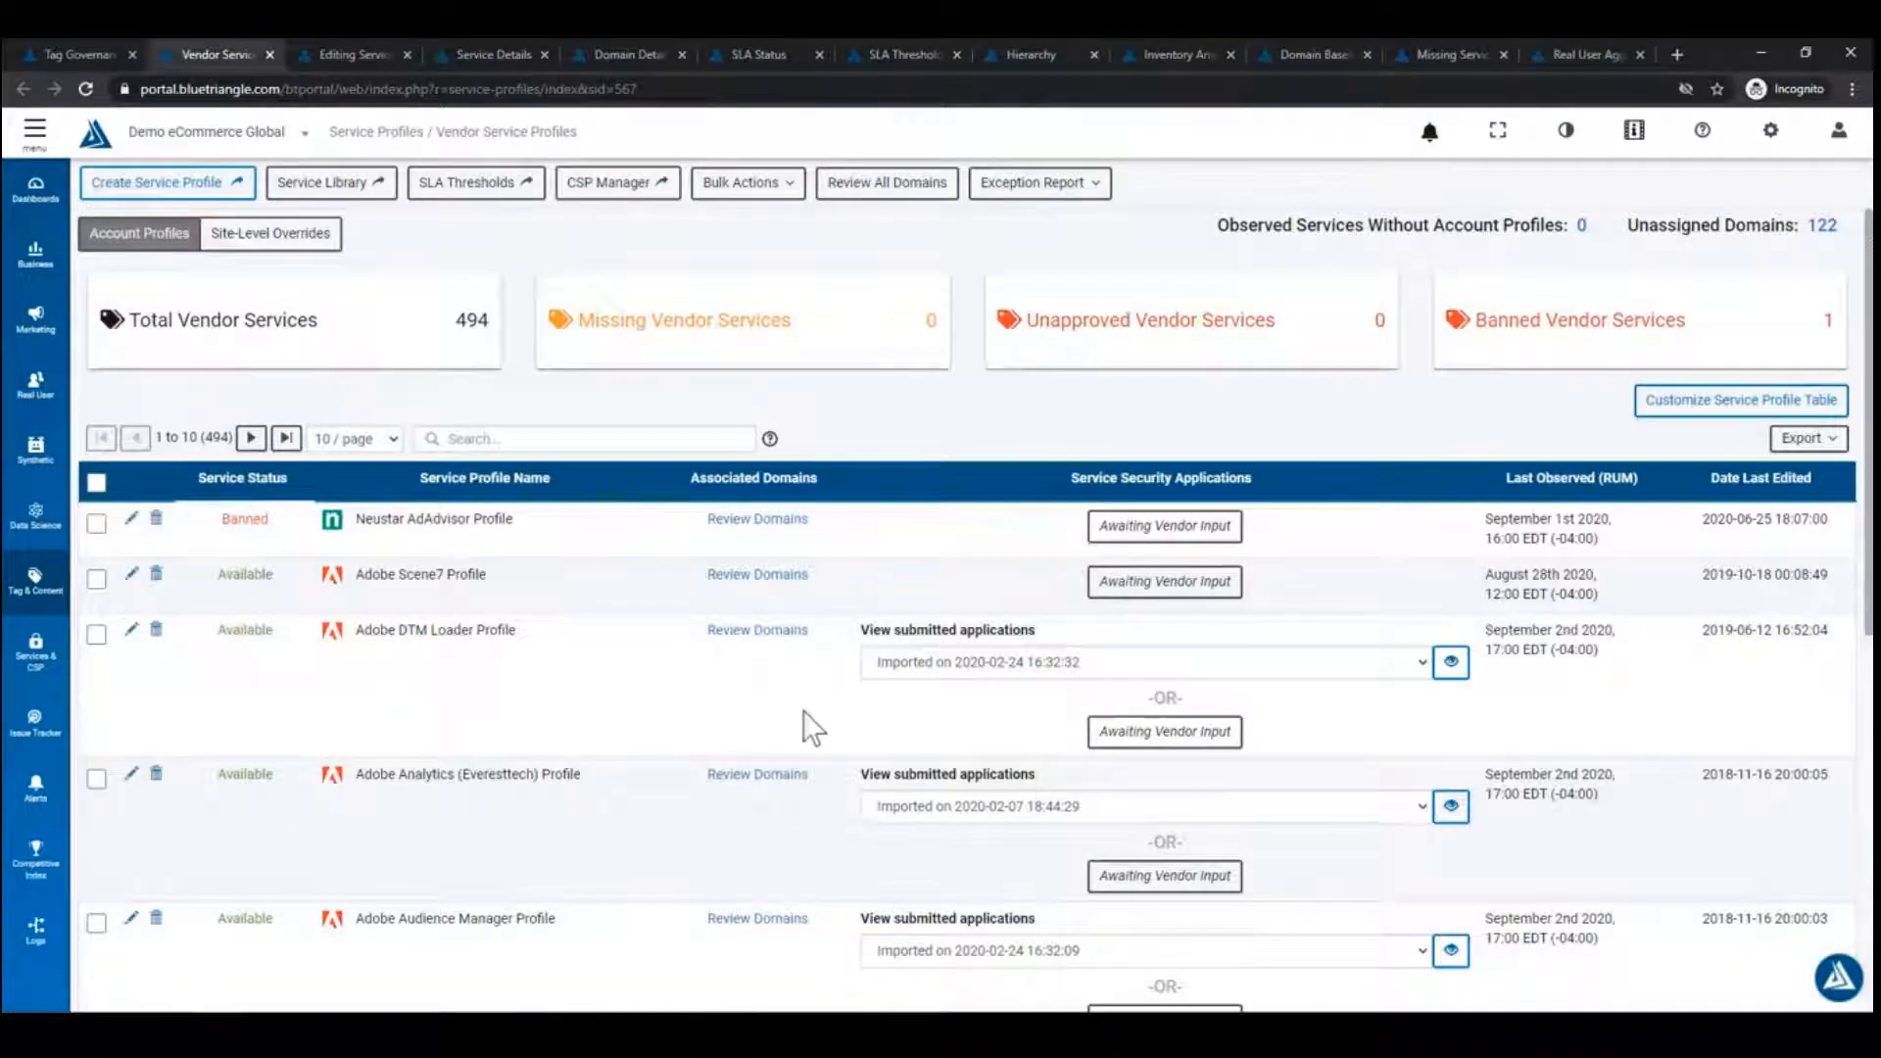
# Generate a new service security application for the Adobe TypeKit Profile and copy its email text.
pyautogui.click(1207, 728)
pyautogui.scroll(-3, 588, 621)
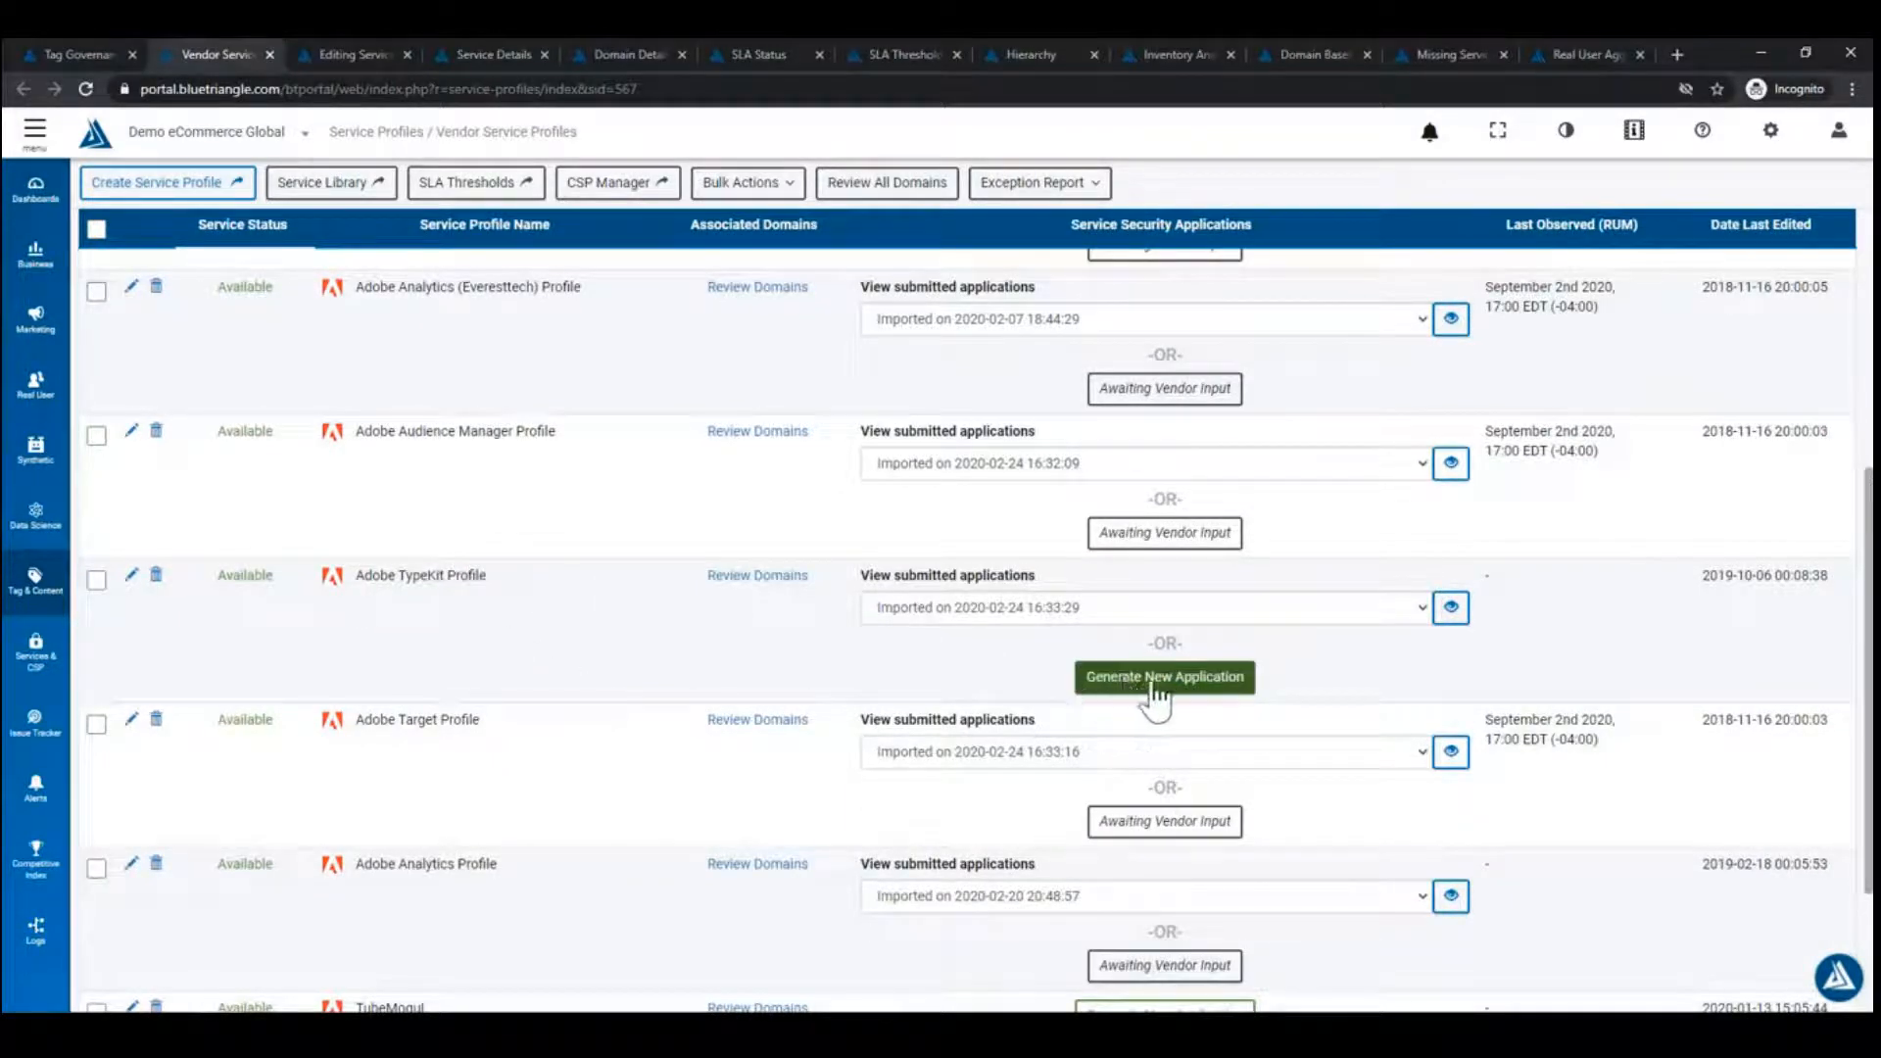
pyautogui.click(1208, 697)
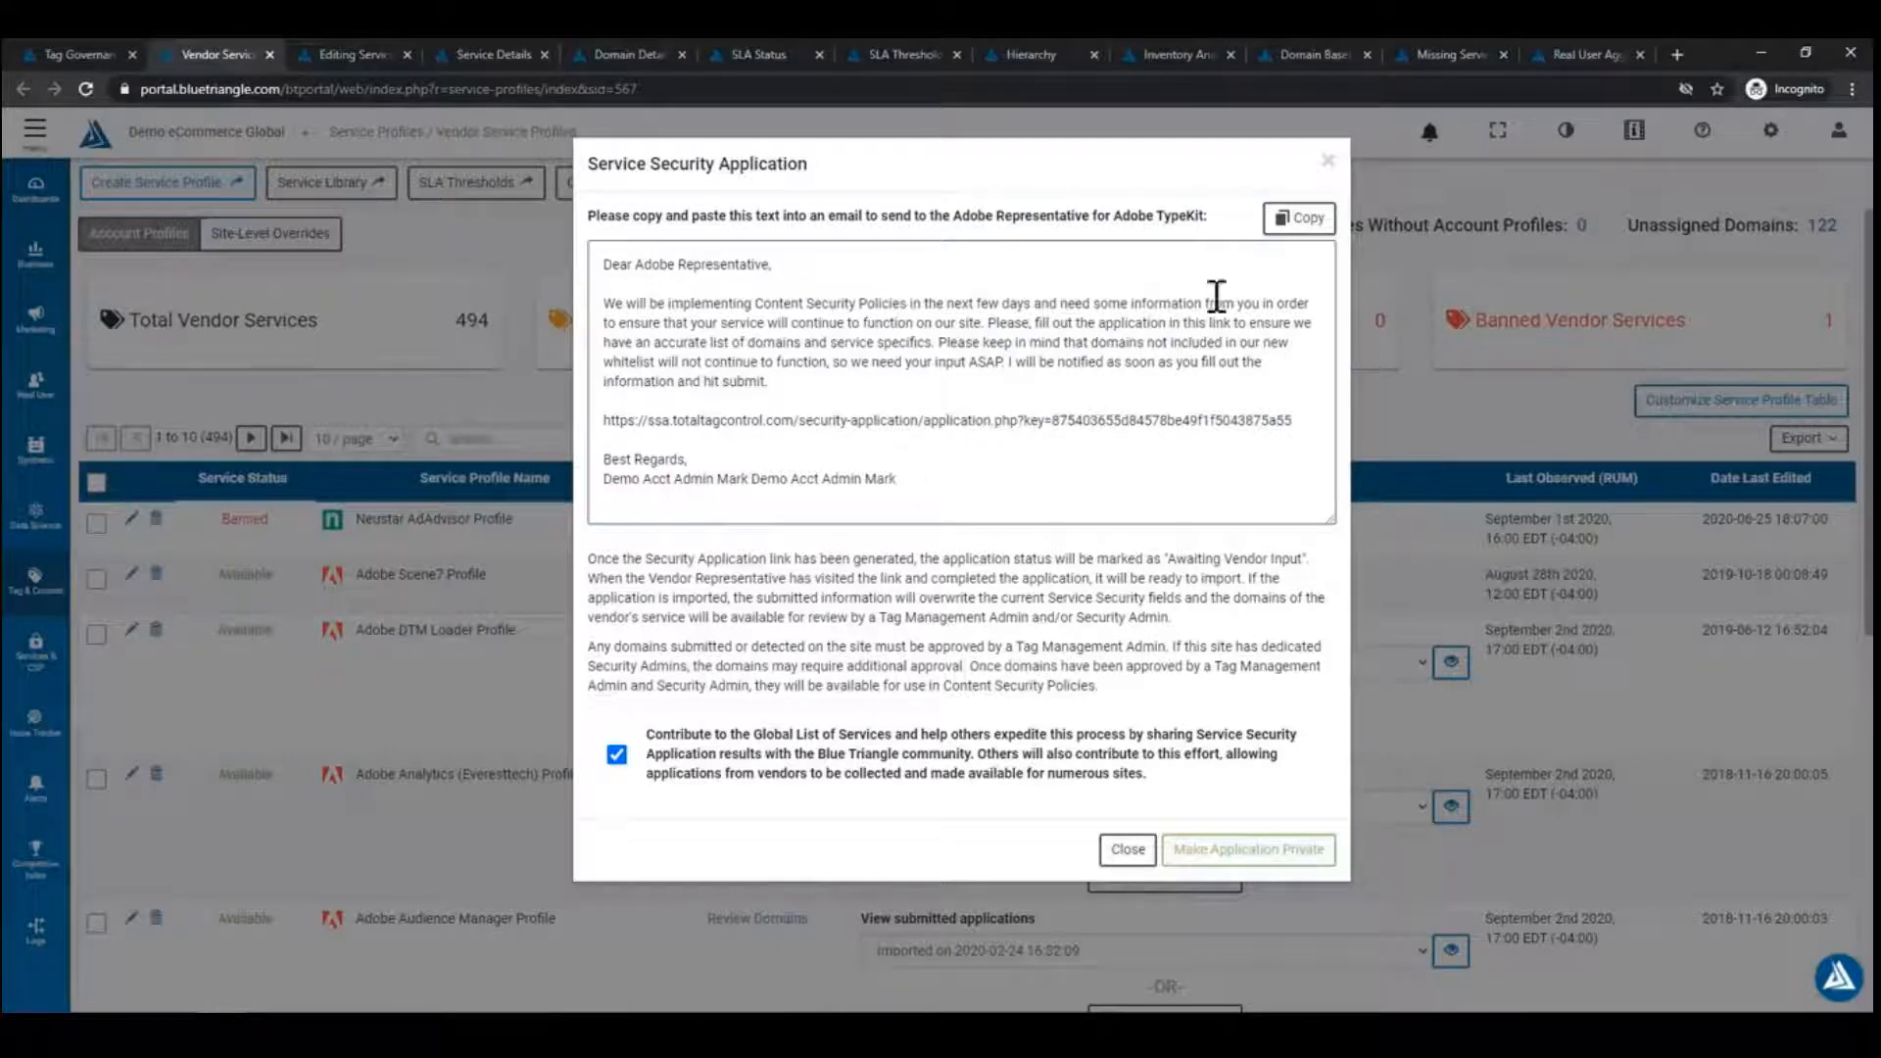
pyautogui.click(1298, 218)
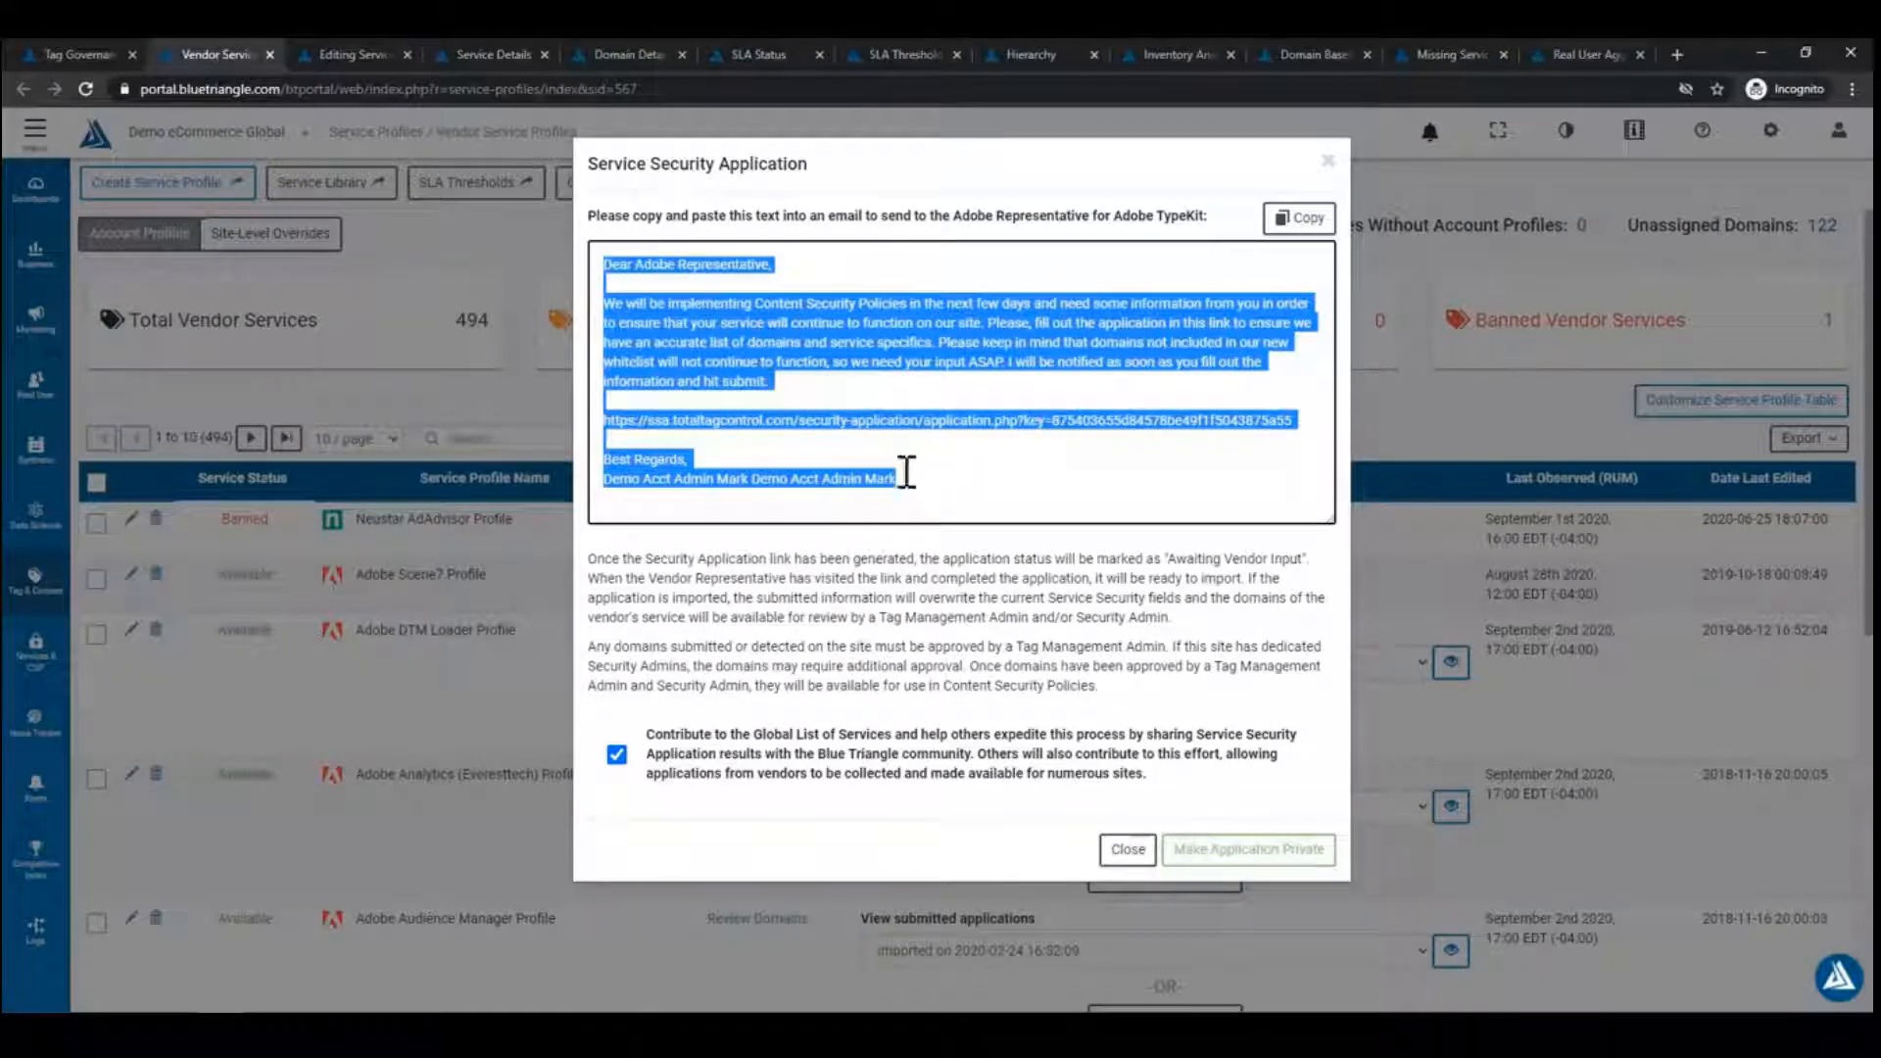
# Copy only the application link from the email text and open it in a new browser tab.
pyautogui.click(1262, 445)
pyautogui.moveTo(1291, 421); pyautogui.dragTo(605, 416)
pyautogui.hotkey('ctrl', 'c')
pyautogui.hotkey('ctrl', 't')
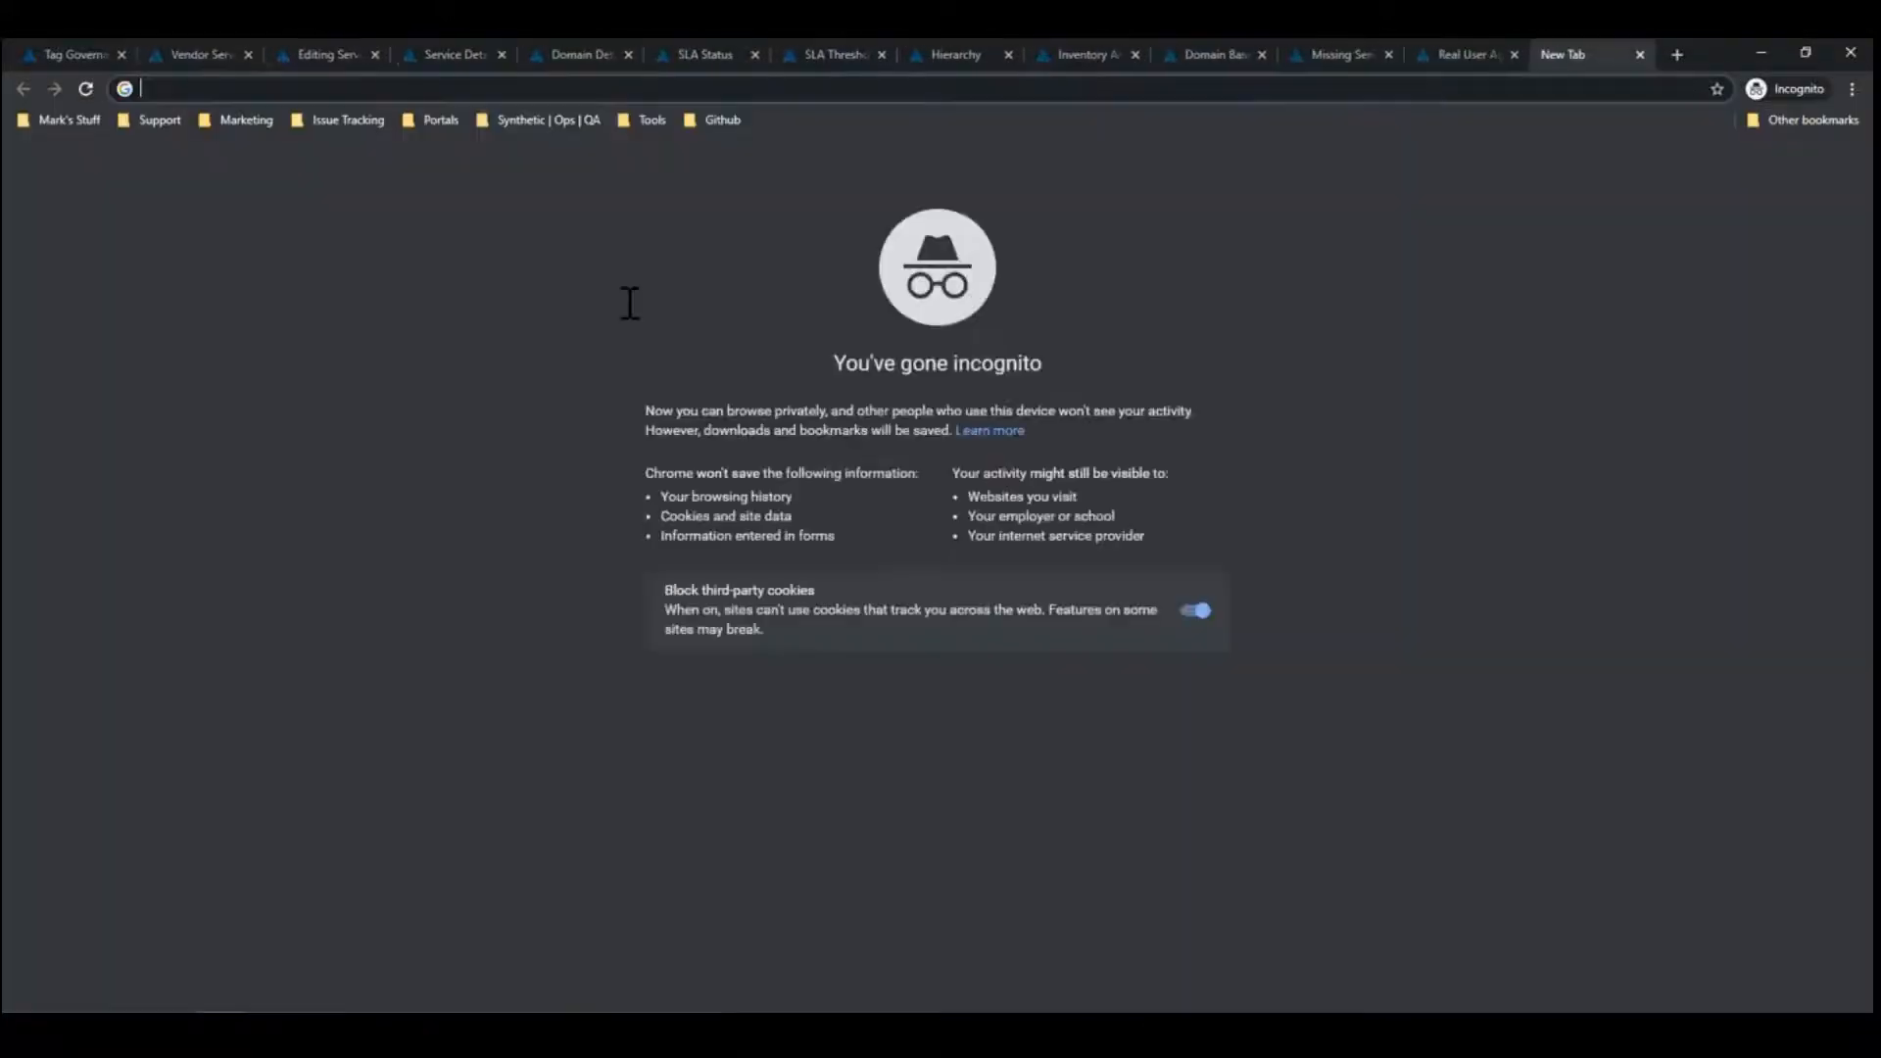
pyautogui.hotkey('ctrl', 'v')
pyautogui.press('Return')
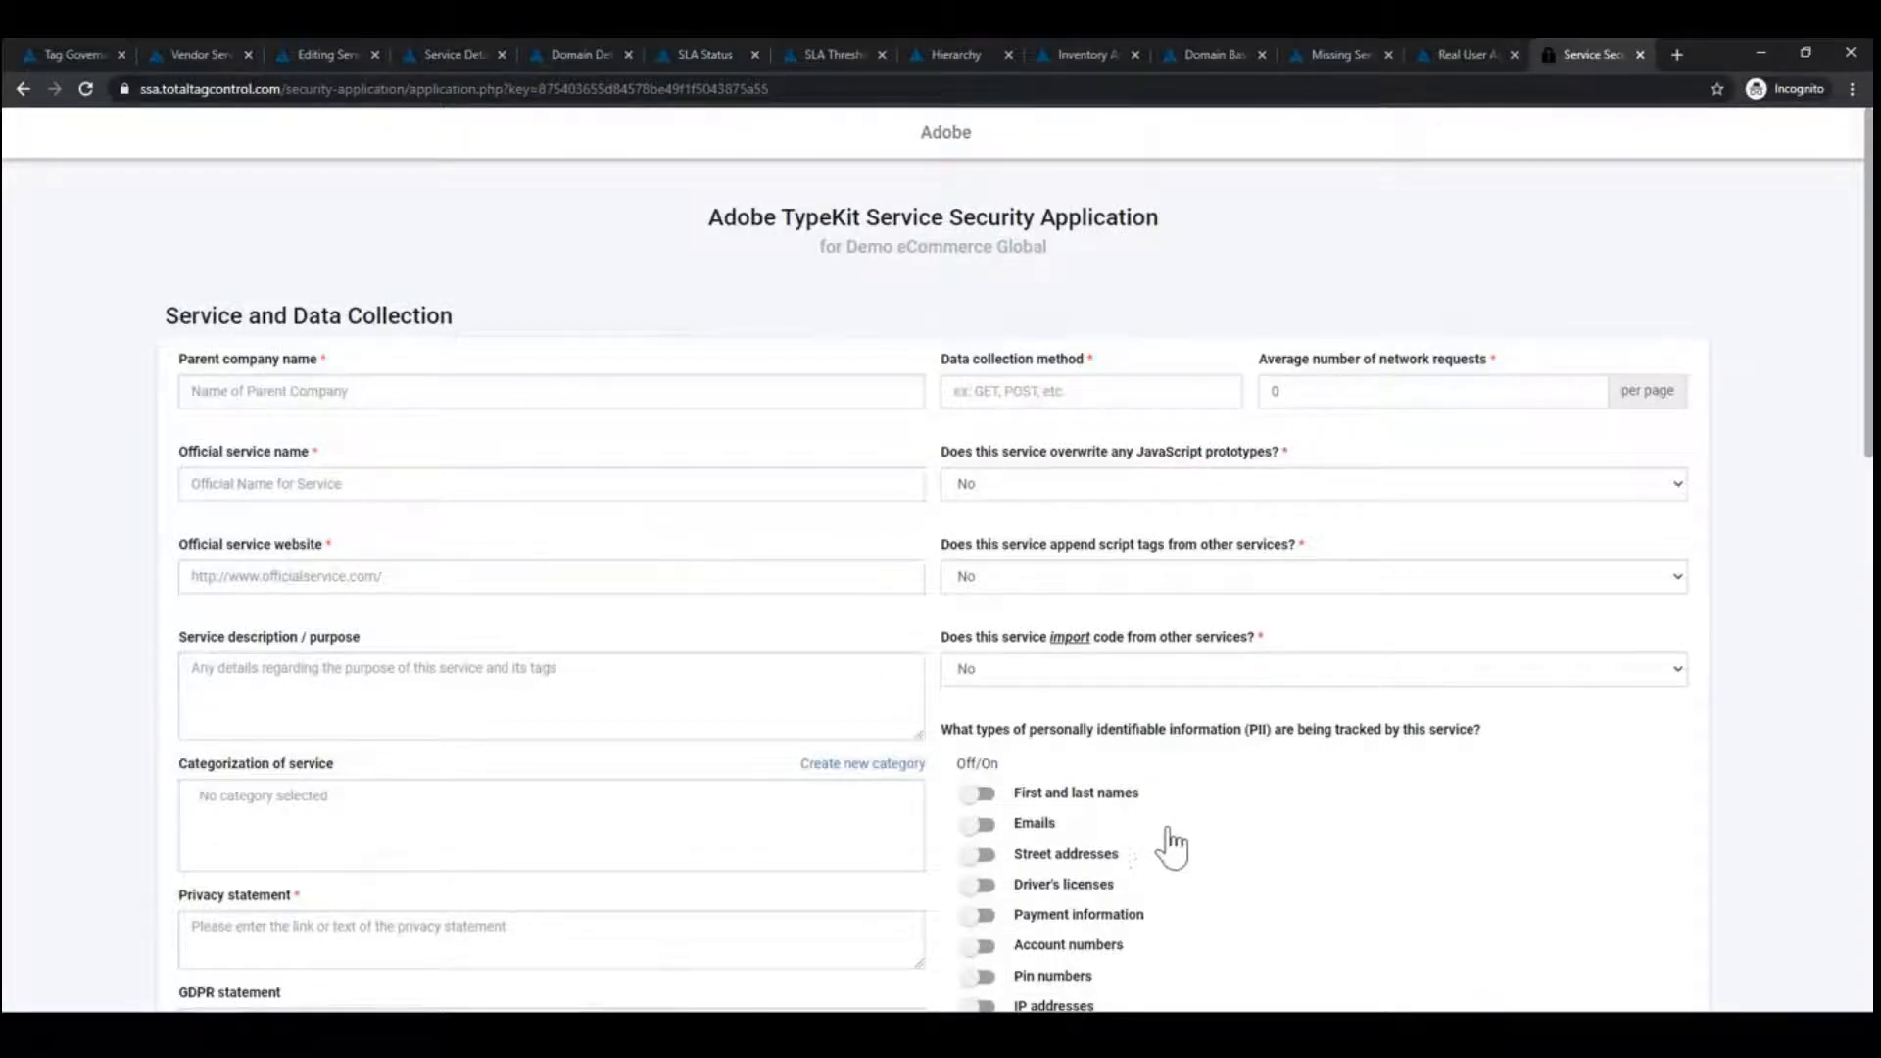
# Examine the Adobe TypeKit application form from data collection to submitter details, return to the vendor service profiles and close the application dialog.
pyautogui.scroll(-1, 1073, 740)
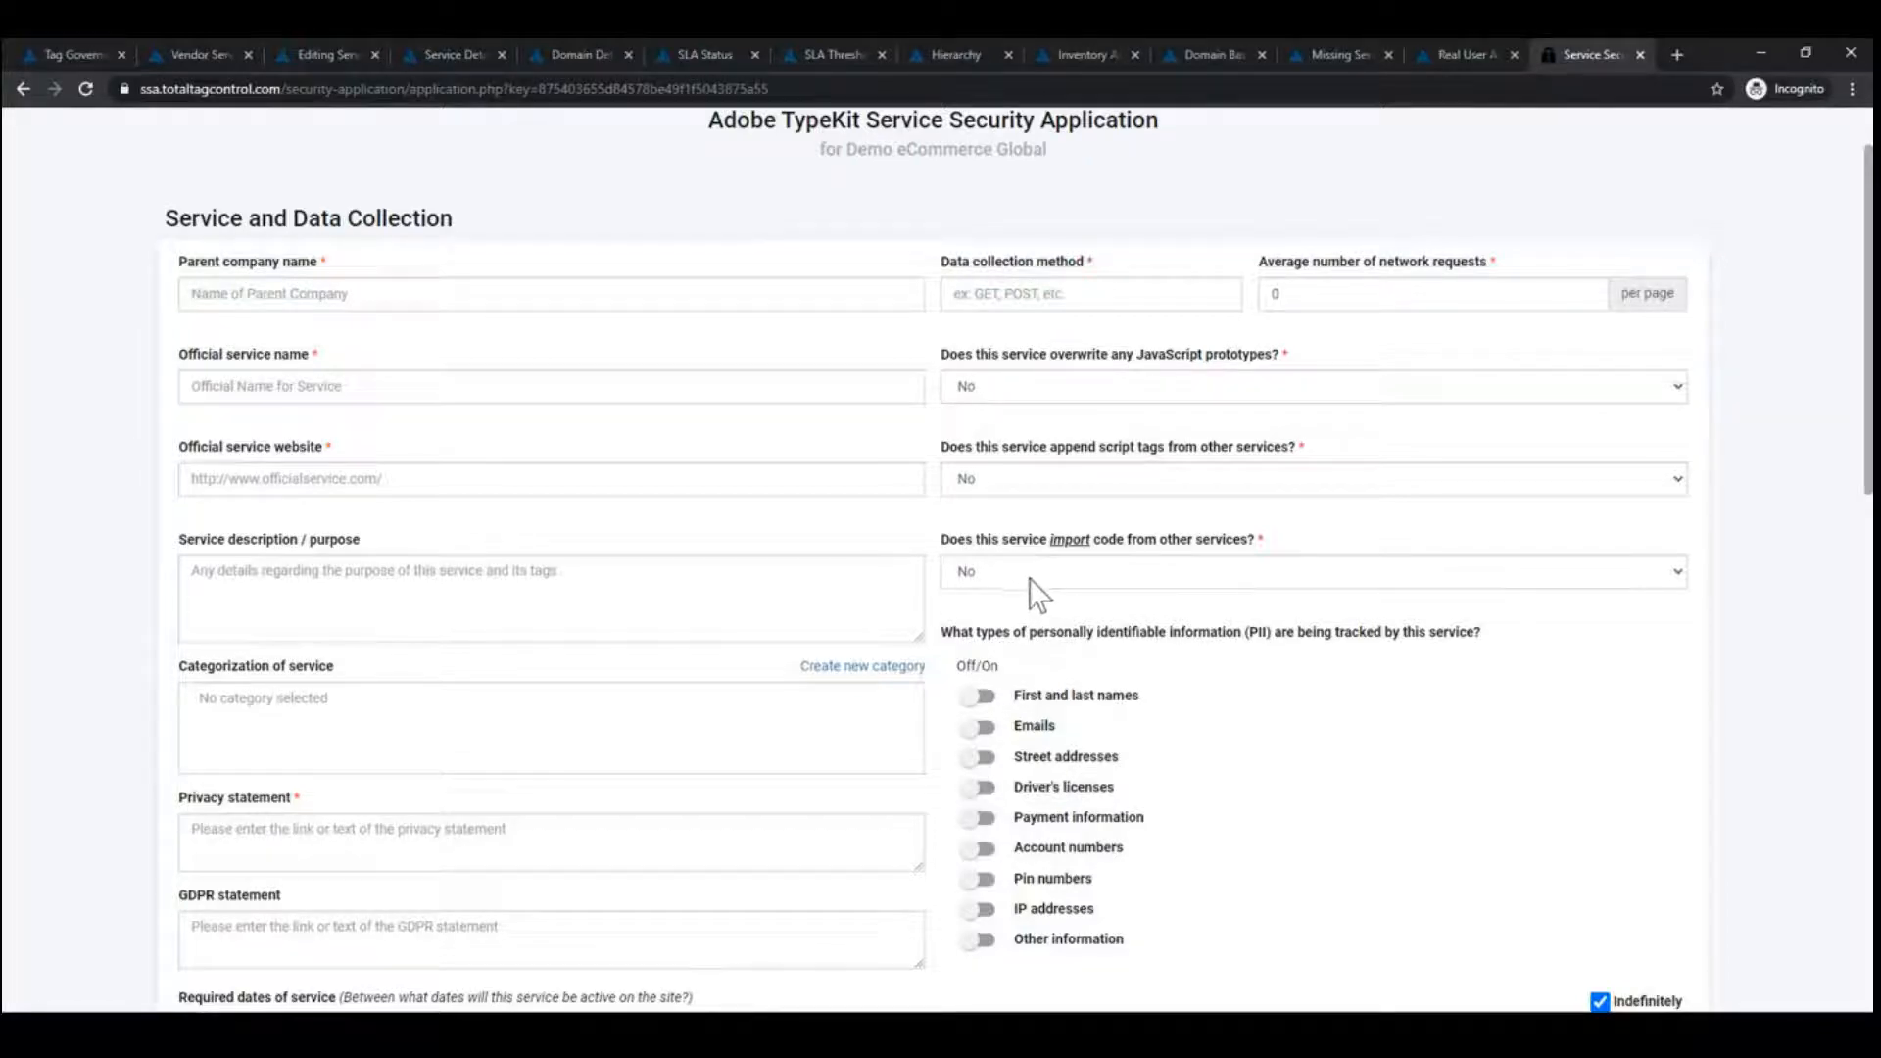
pyautogui.scroll(-9, 1042, 590)
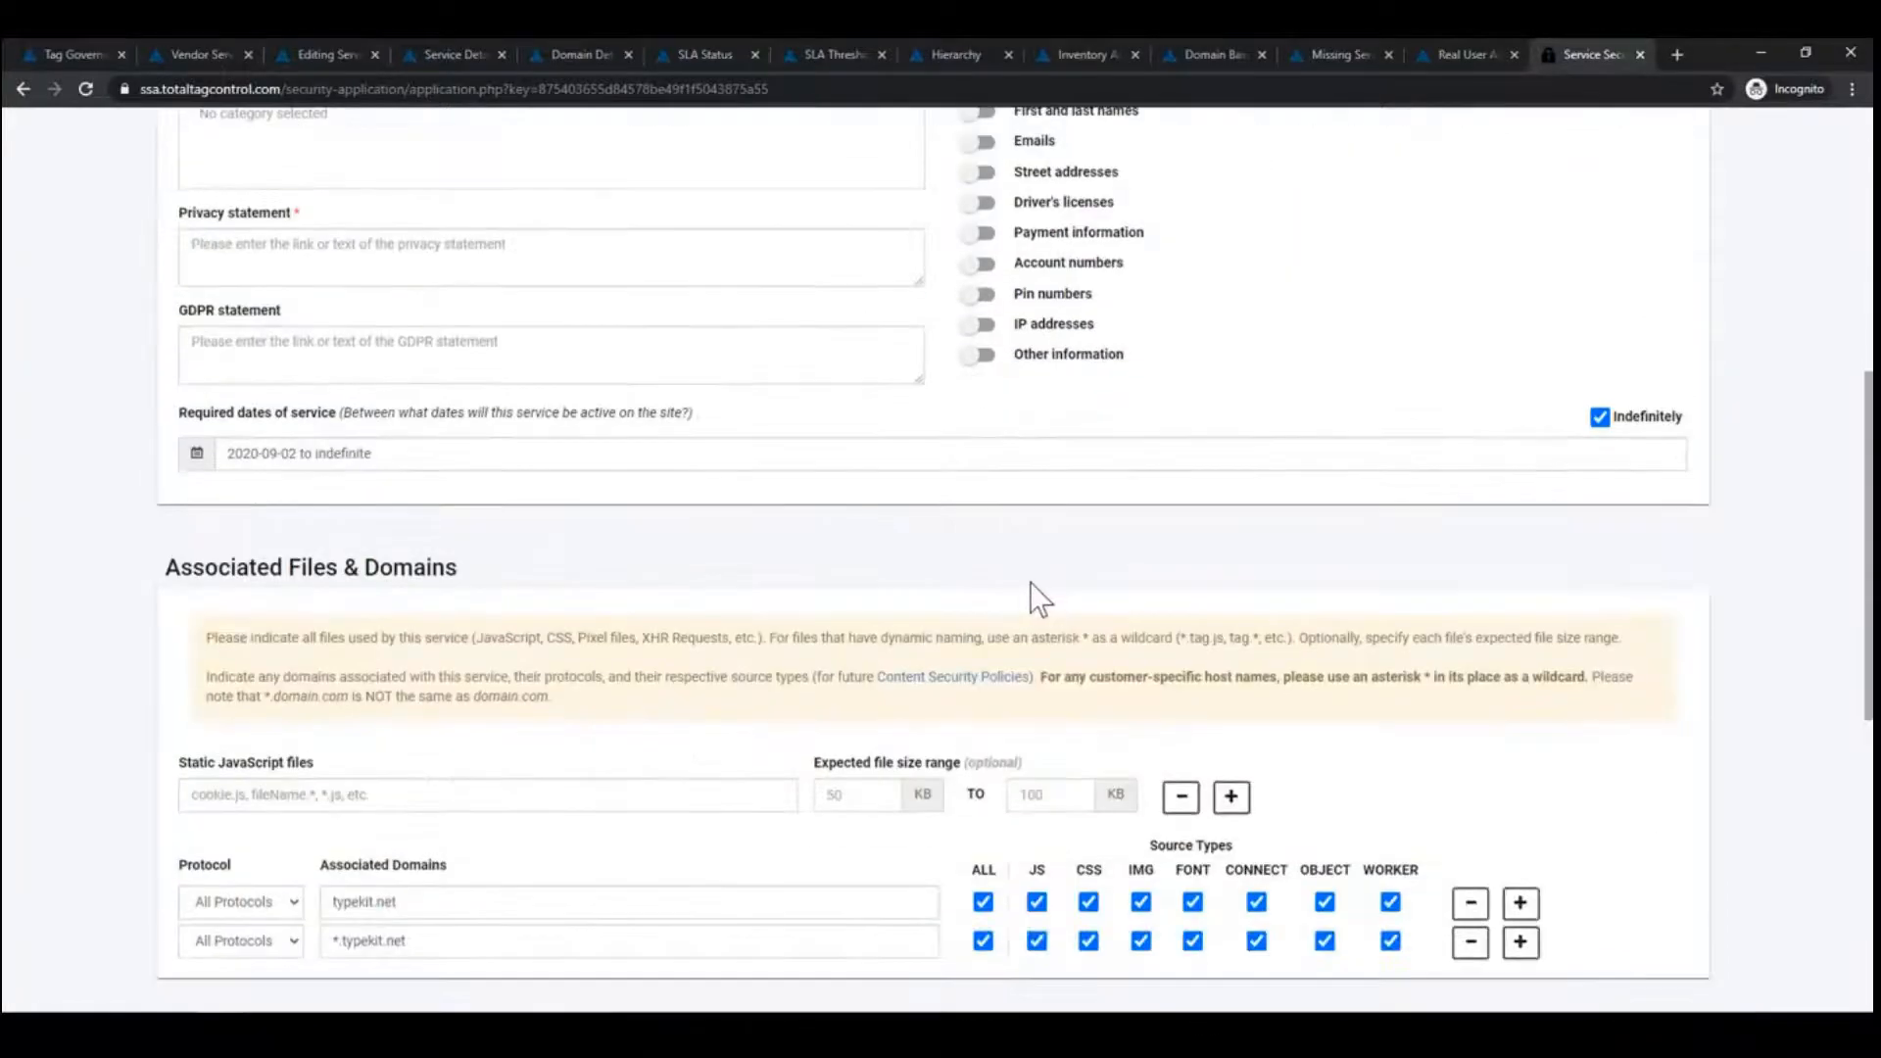
pyautogui.scroll(-2, 796, 691)
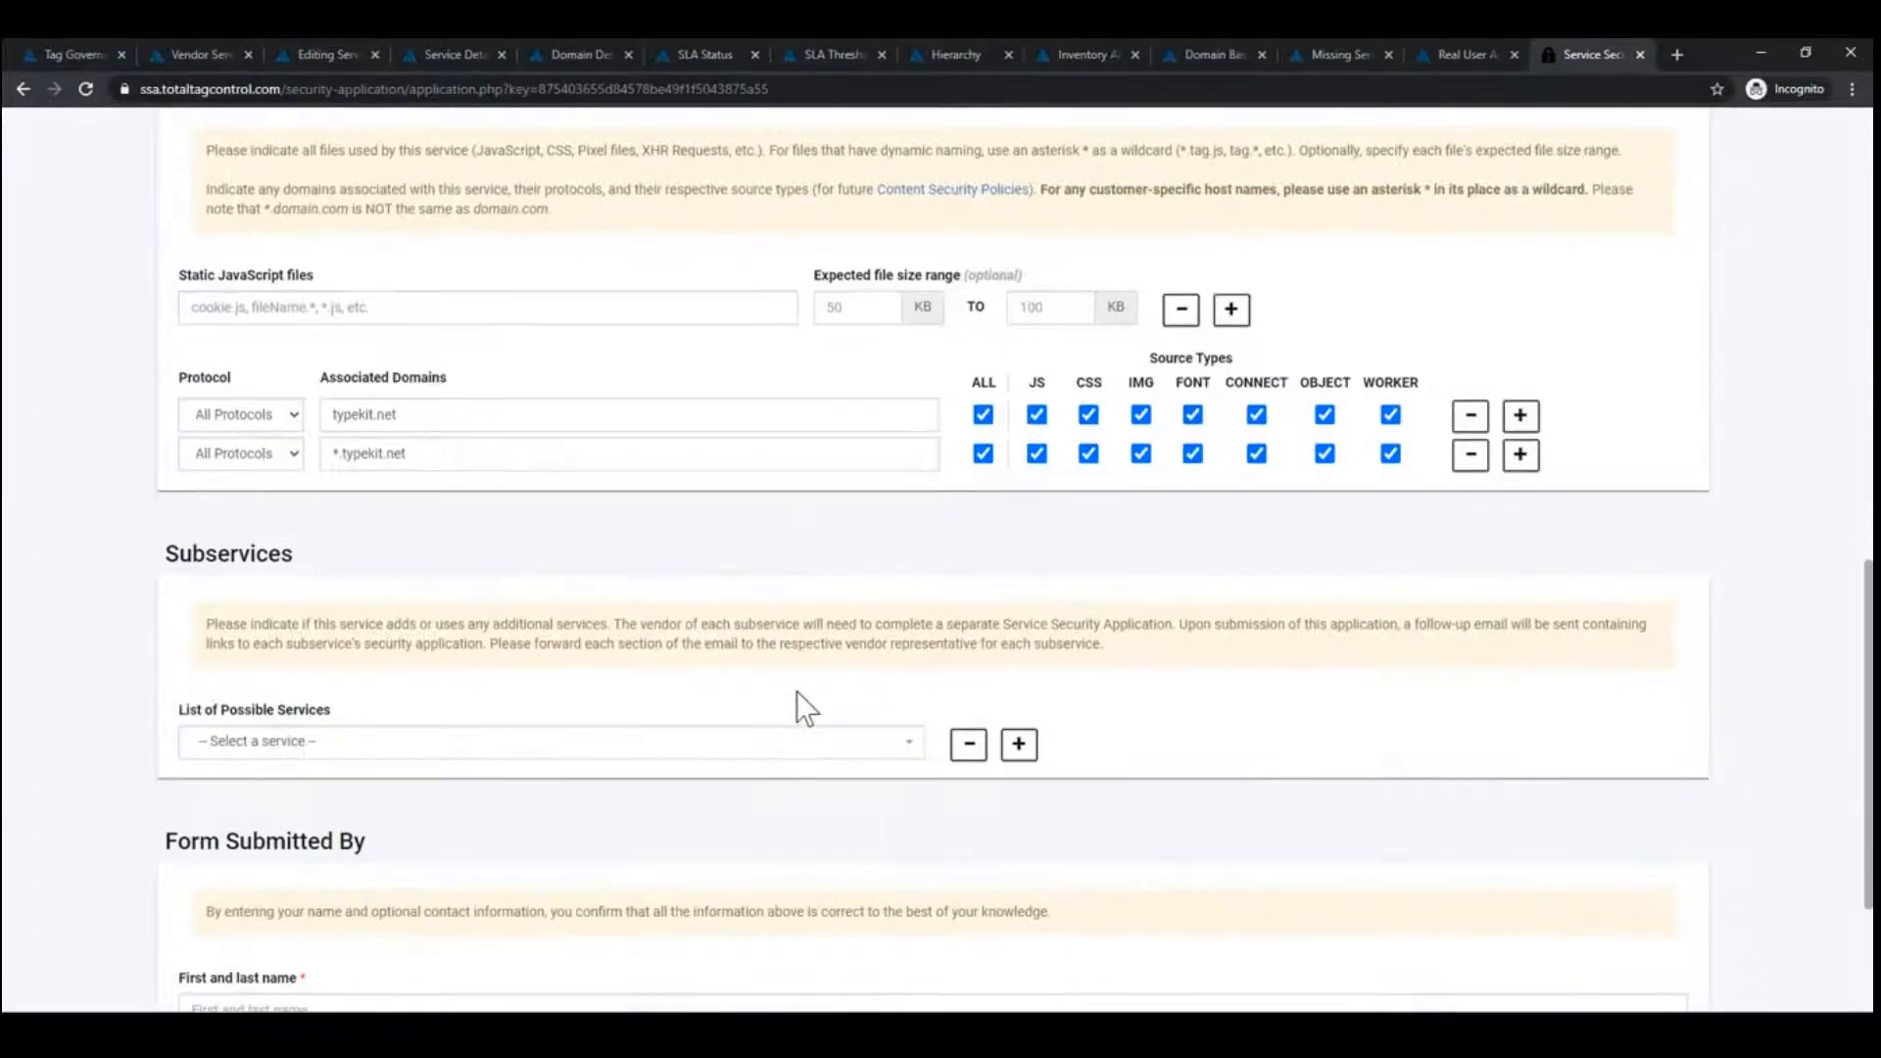
pyautogui.scroll(-3, 755, 618)
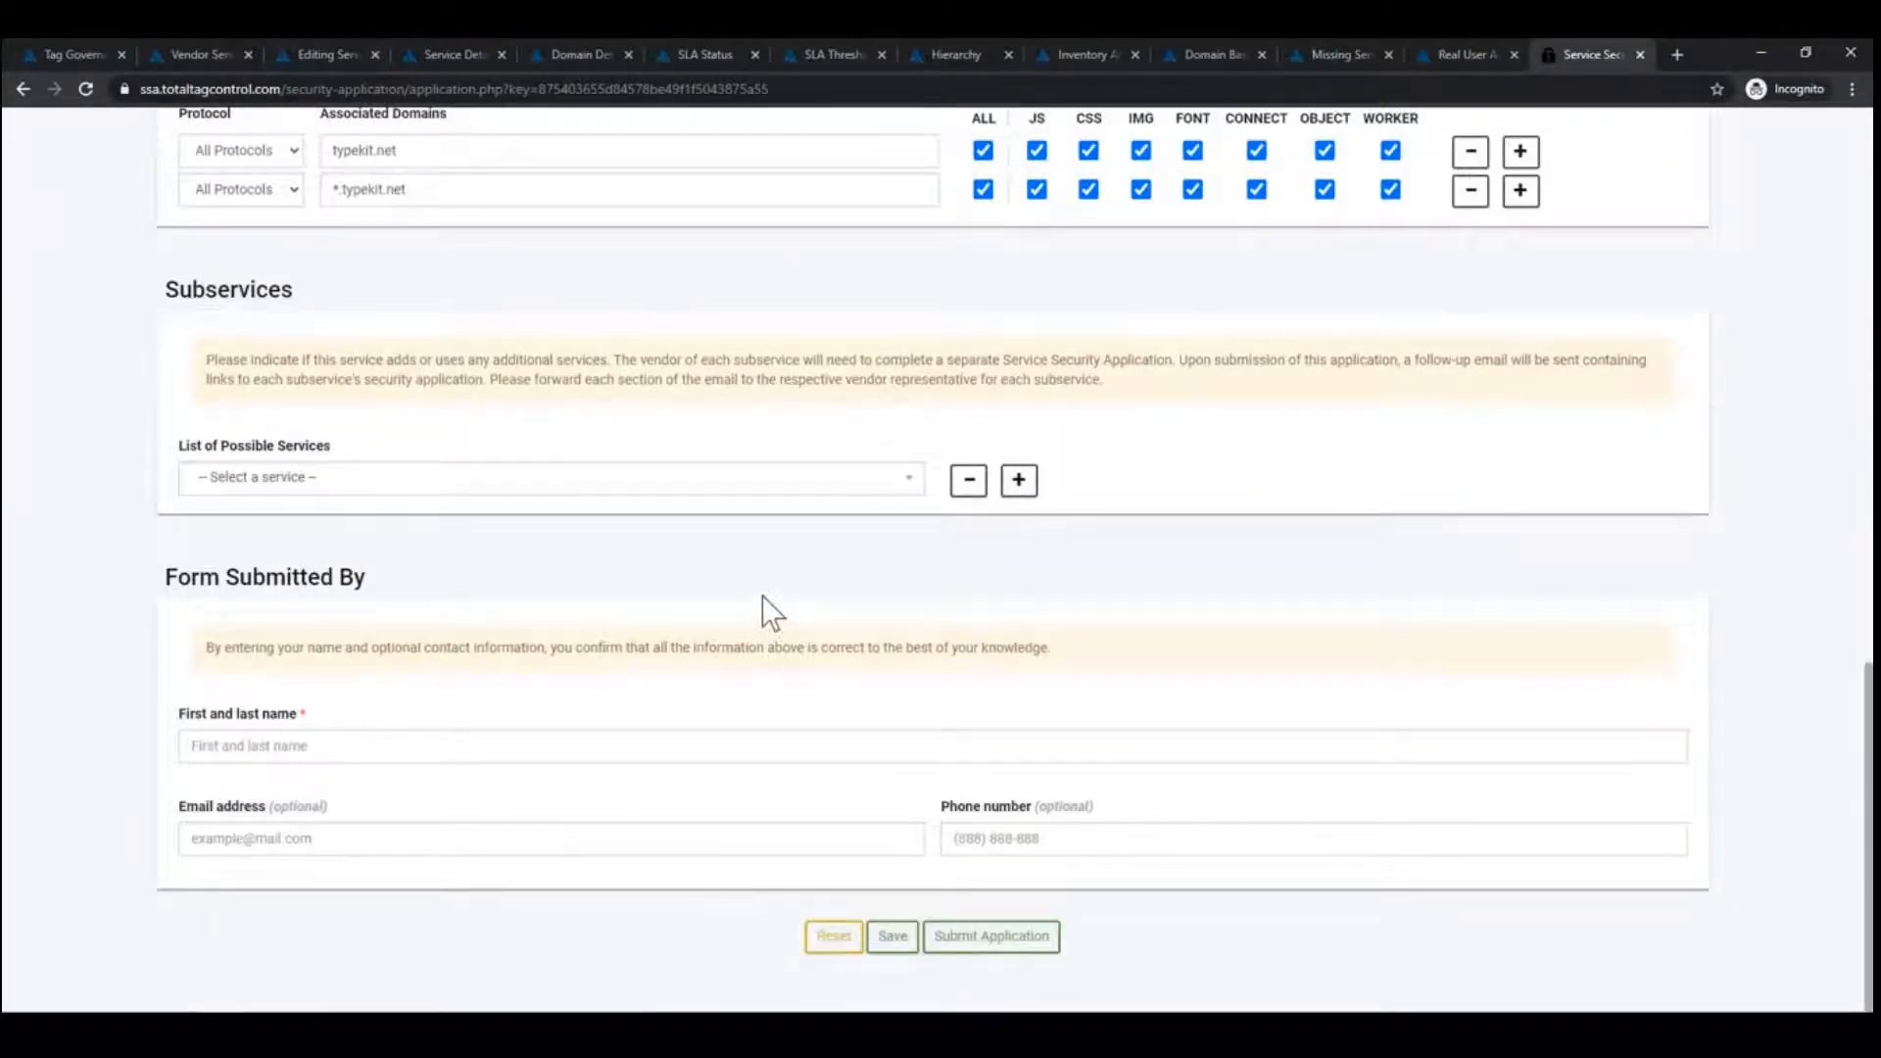
pyautogui.scroll(4, 764, 603)
pyautogui.scroll(-4, 974, 882)
pyautogui.click(203, 51)
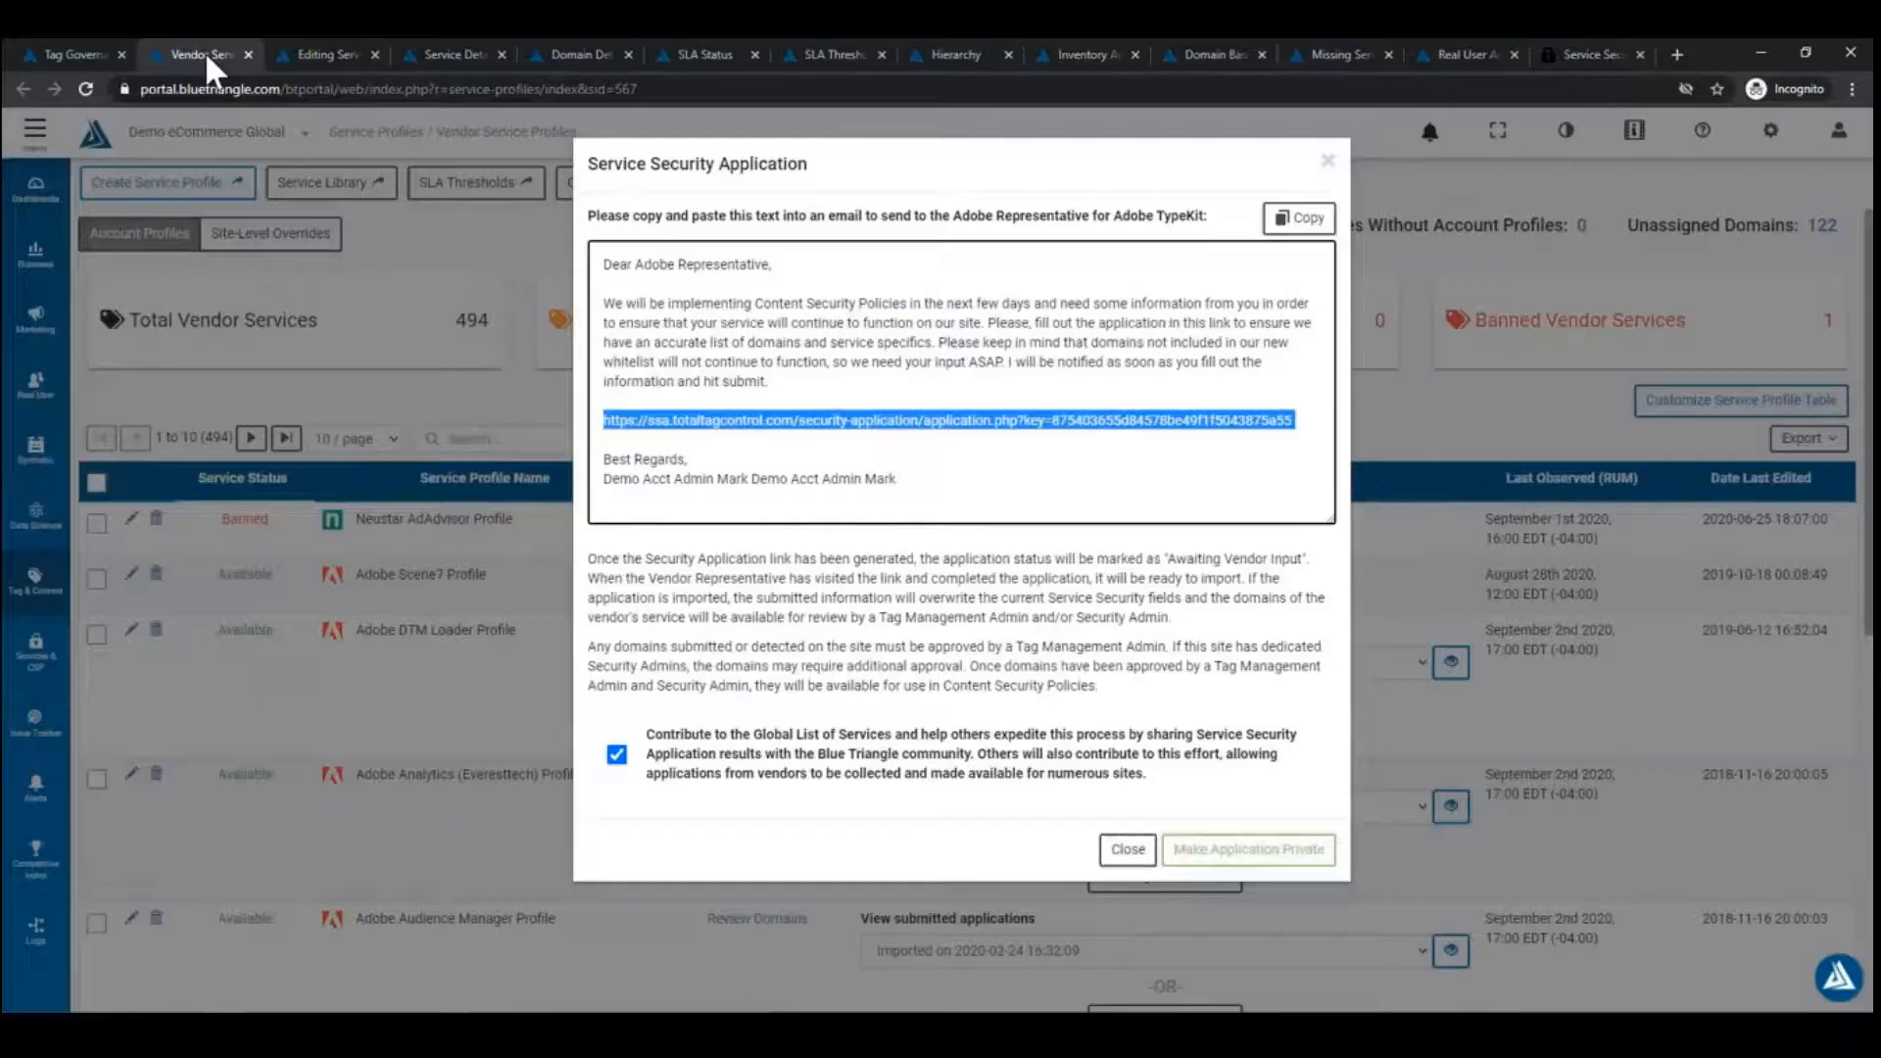
pyautogui.click(1128, 850)
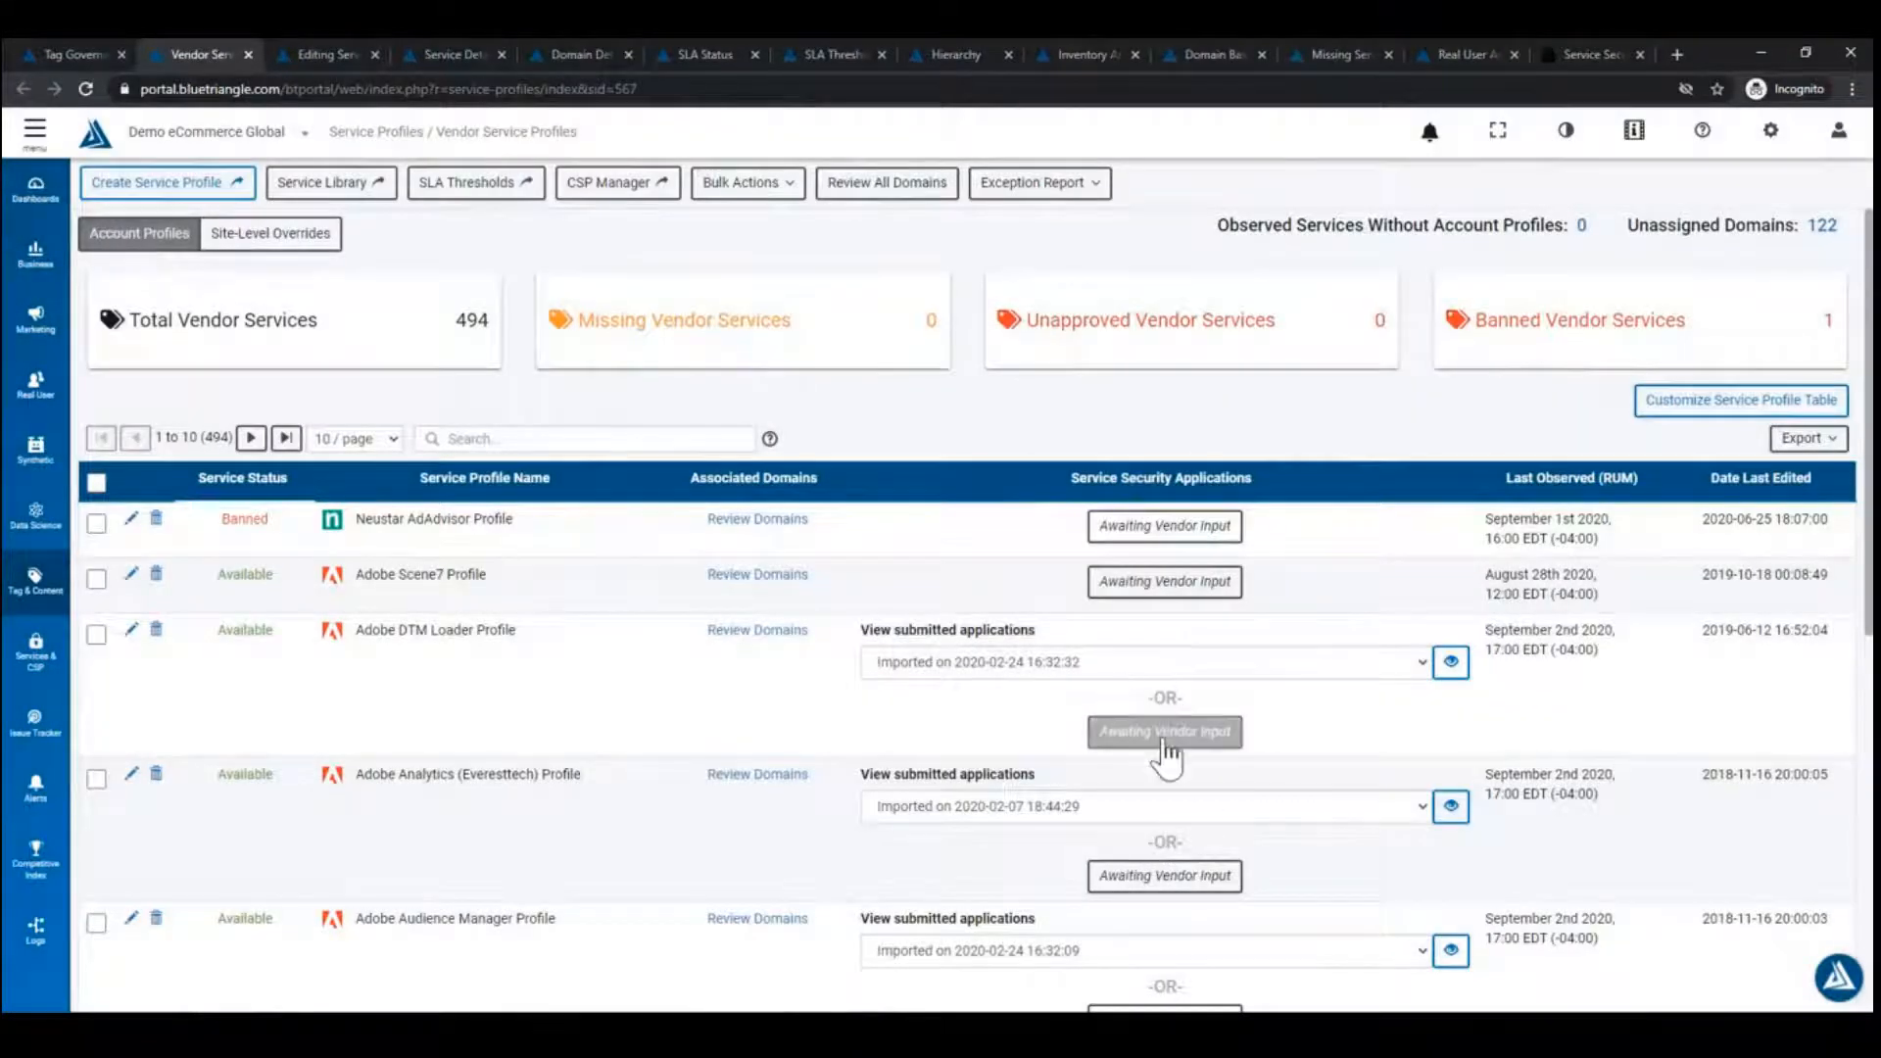
# Show the submitted security applications available for the Adobe DTM Loader Profile.
pyautogui.scroll(-5, 1167, 755)
pyautogui.scroll(3, 1167, 769)
pyautogui.click(1310, 463)
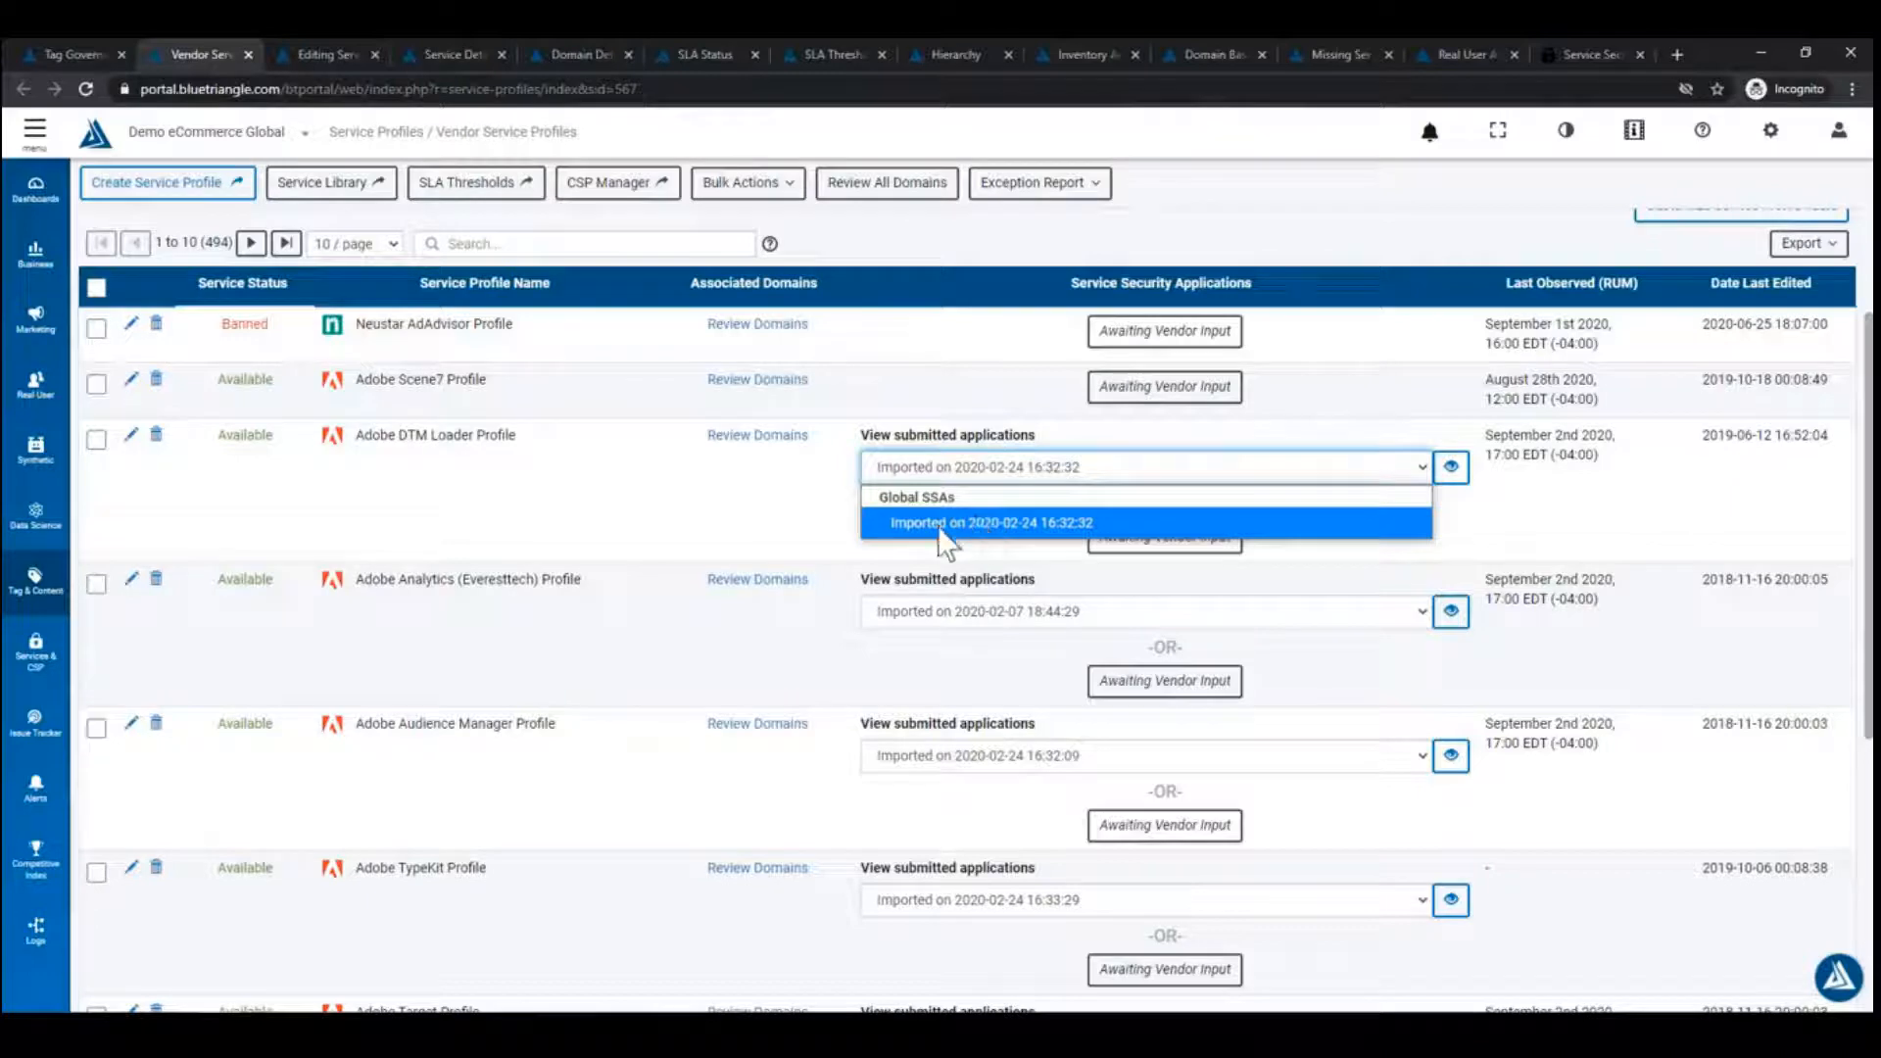
# Switch to the Blue Triangle Profile being edited, collapse the navigation menu, and examine its owner, service, data collection, PII and static JavaScript file fields.
pyautogui.click(329, 54)
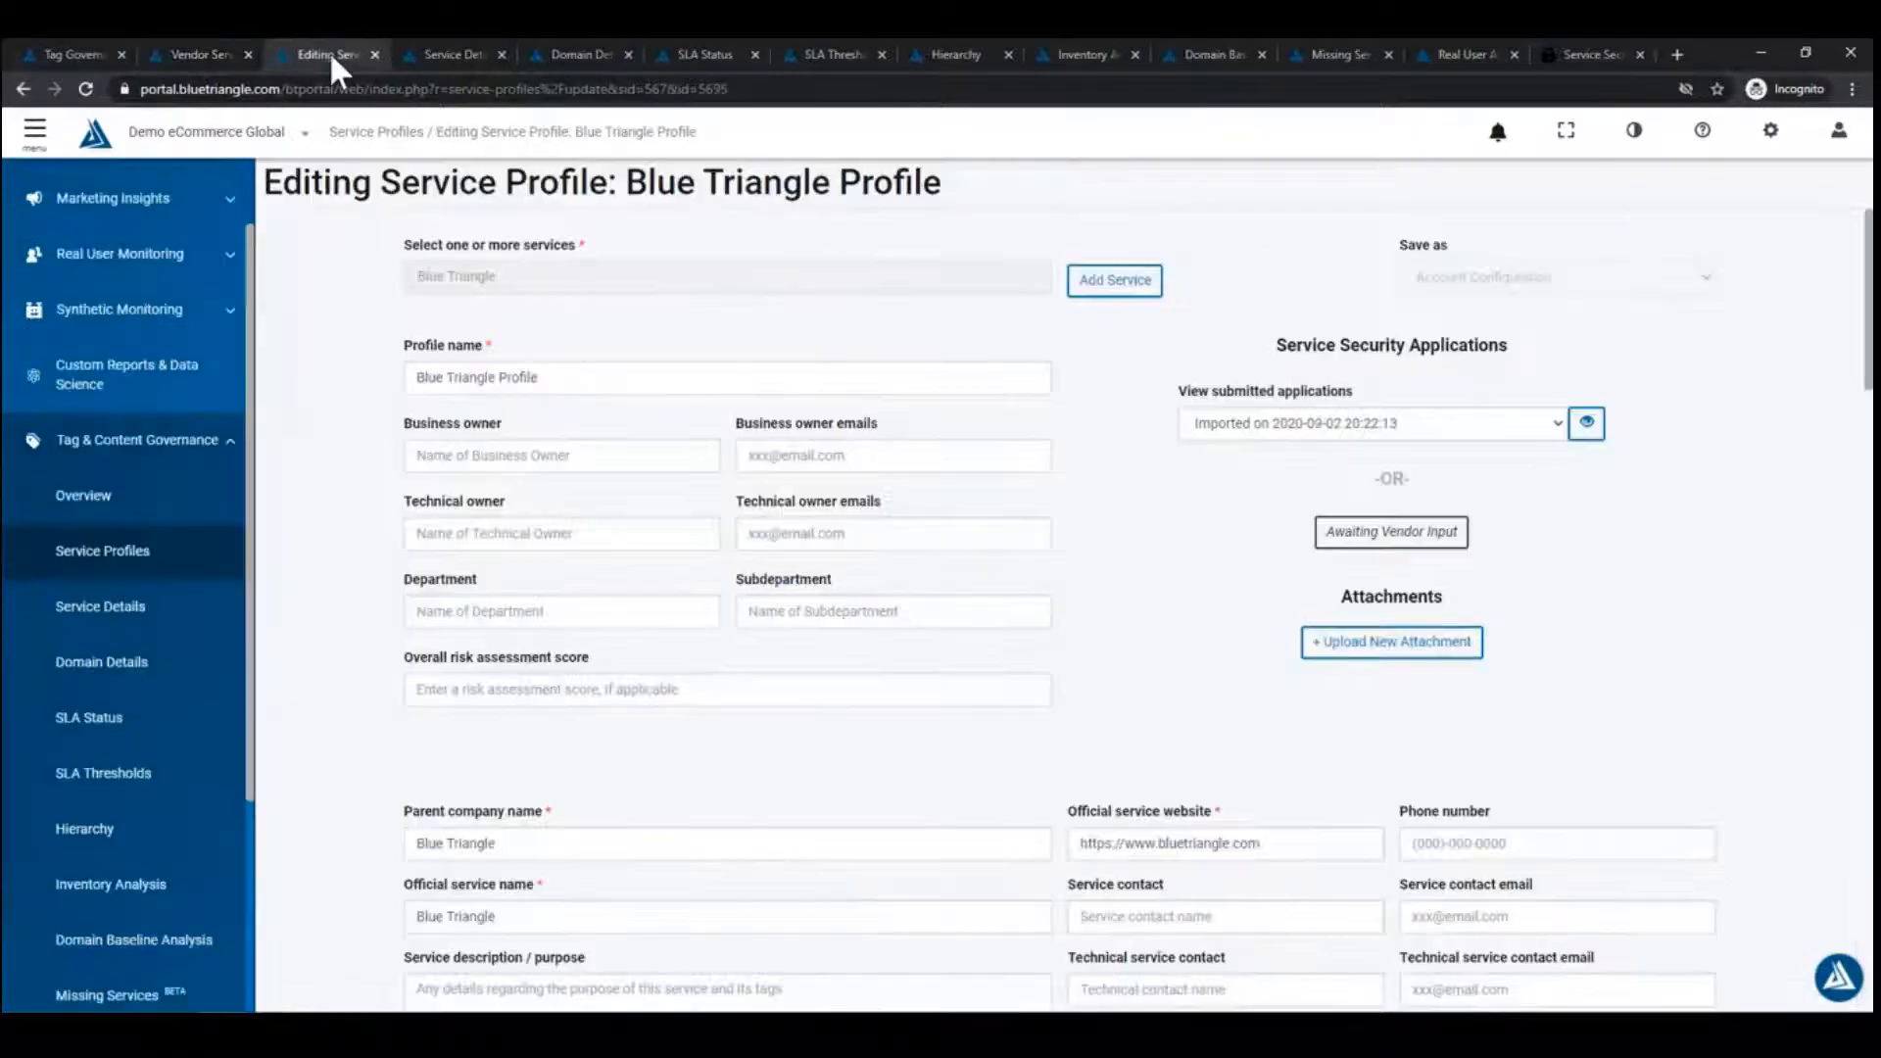
pyautogui.click(34, 142)
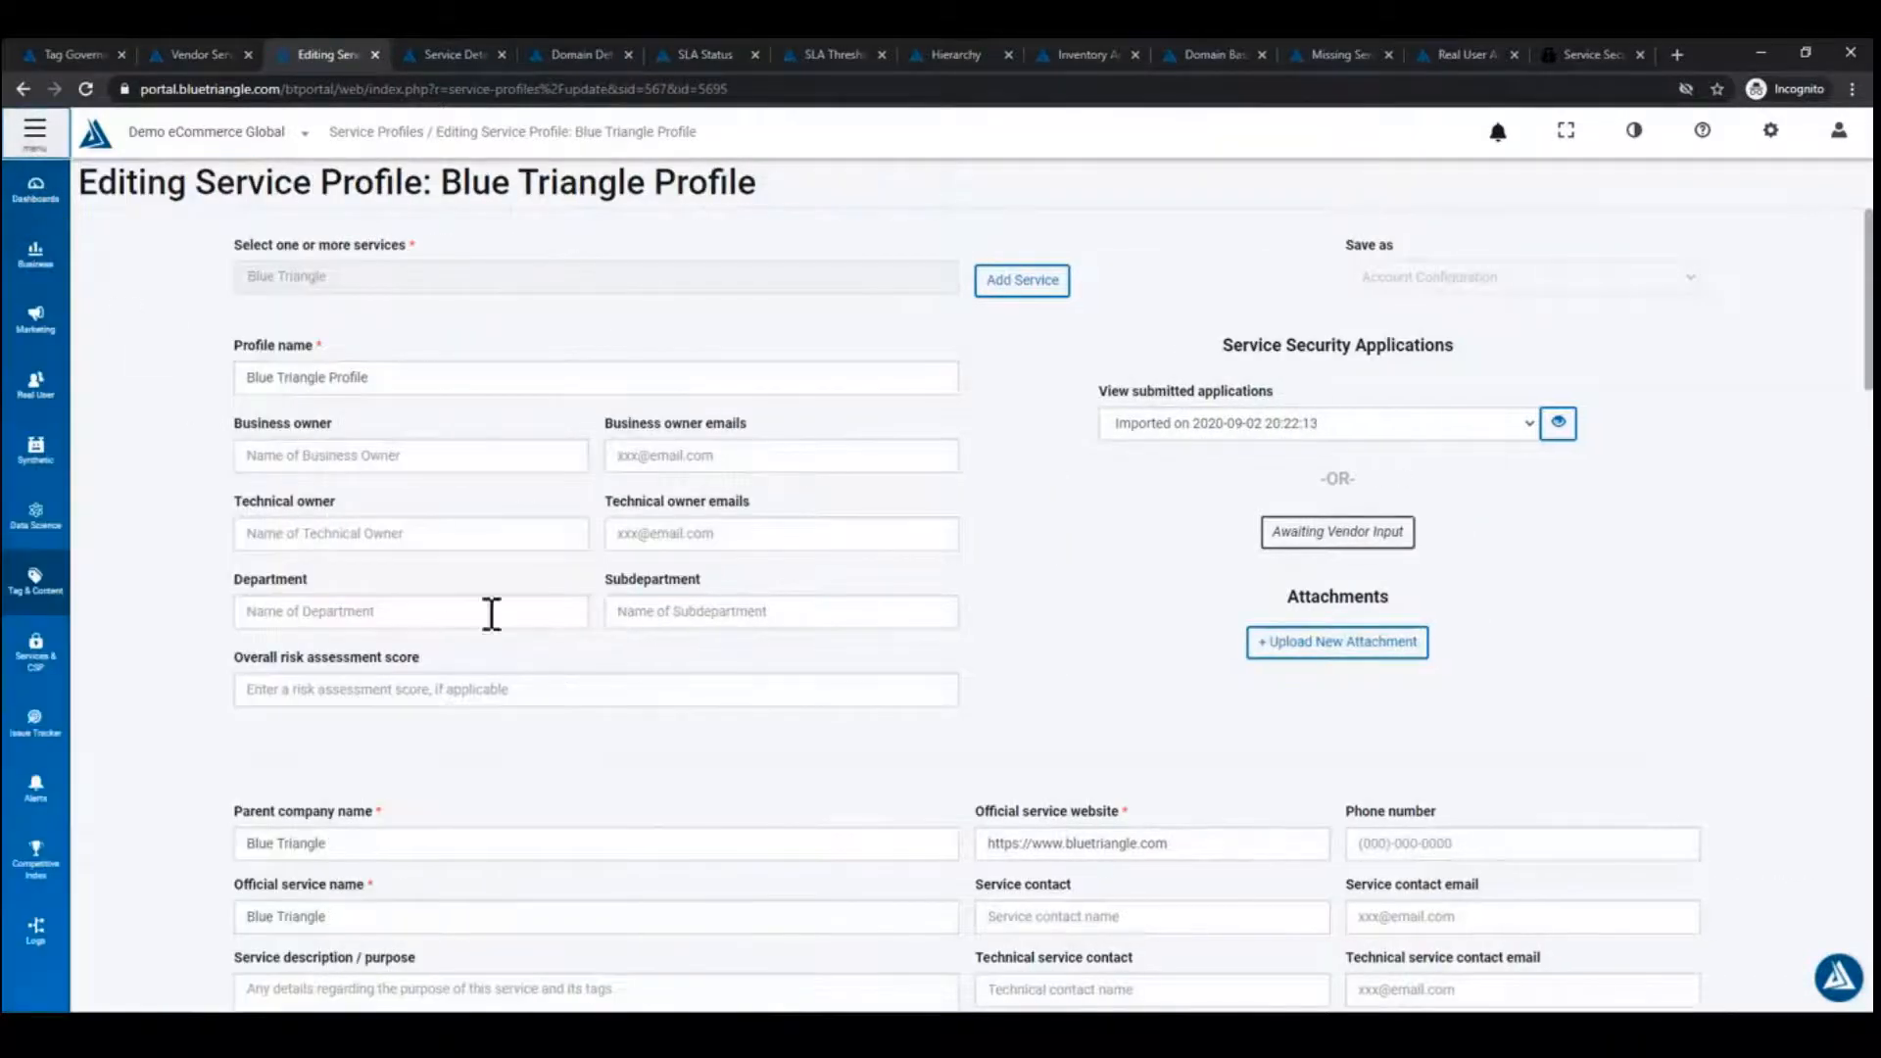
pyautogui.scroll(-6, 722, 621)
pyautogui.scroll(2, 716, 638)
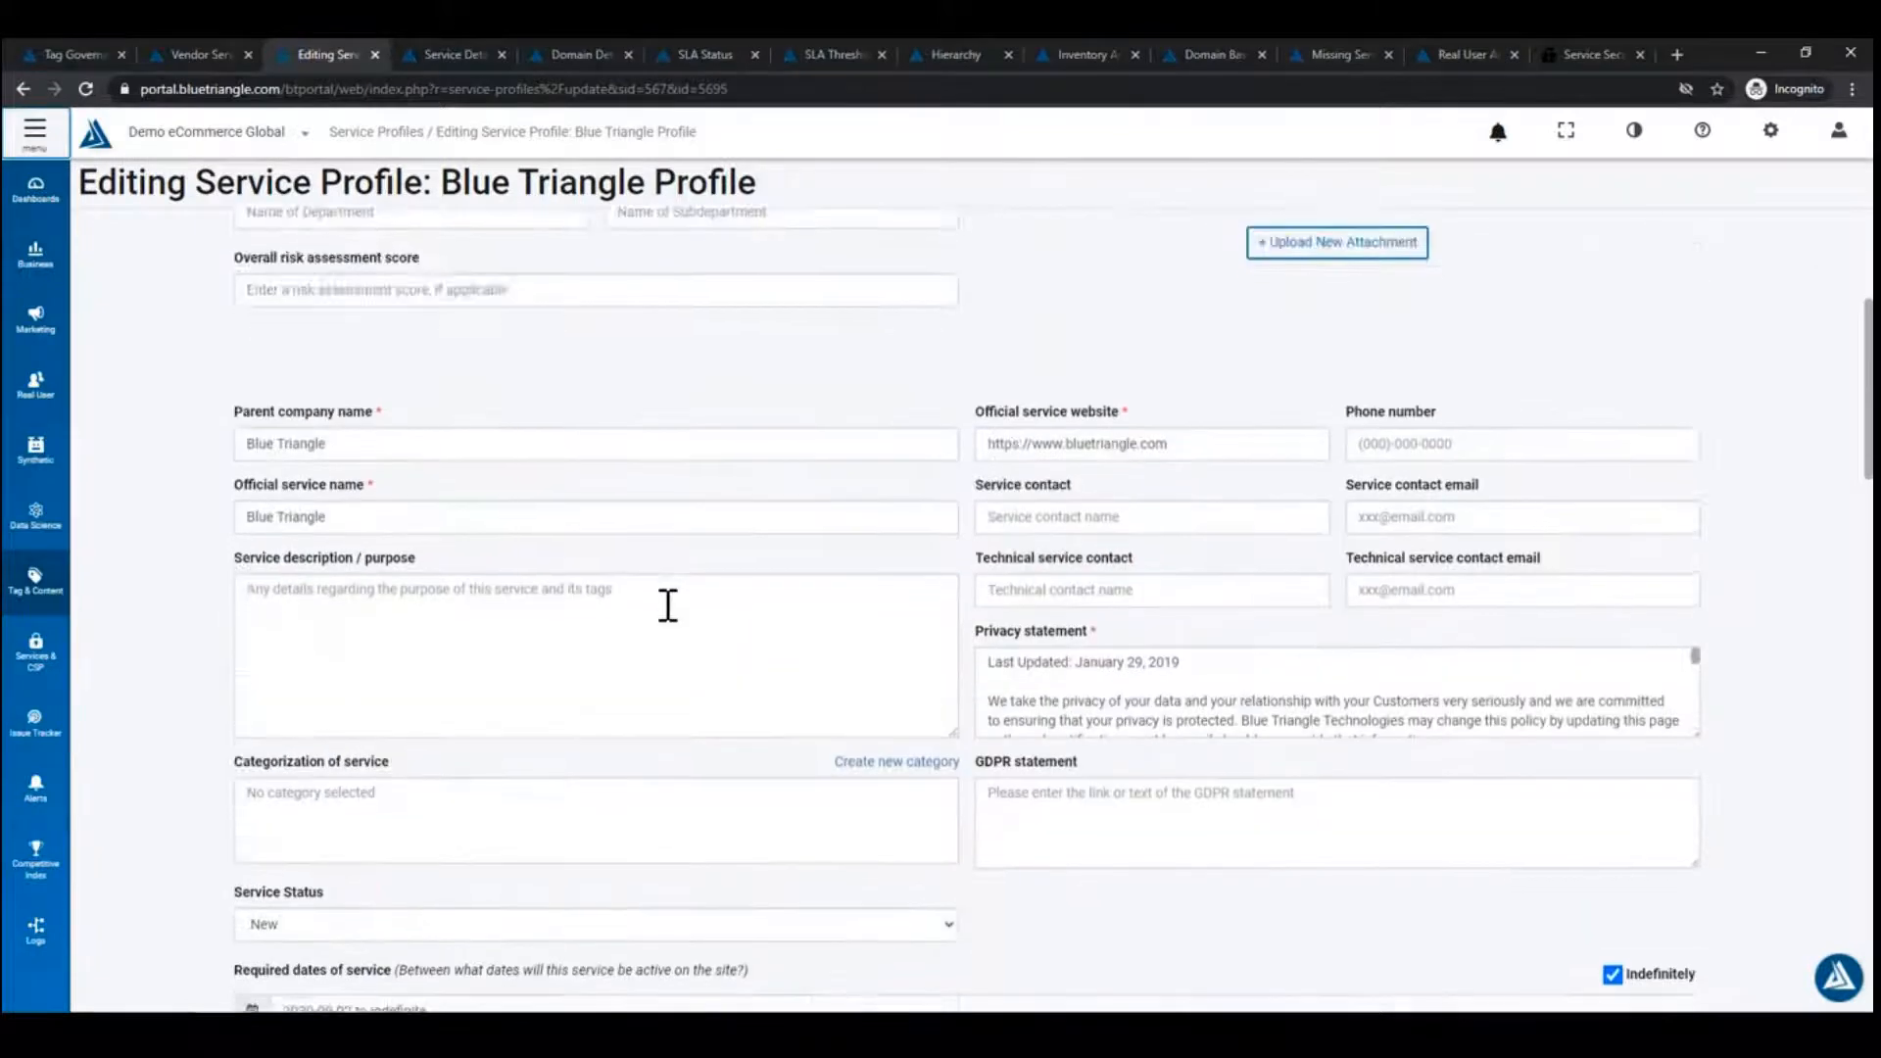
pyautogui.scroll(-6, 664, 606)
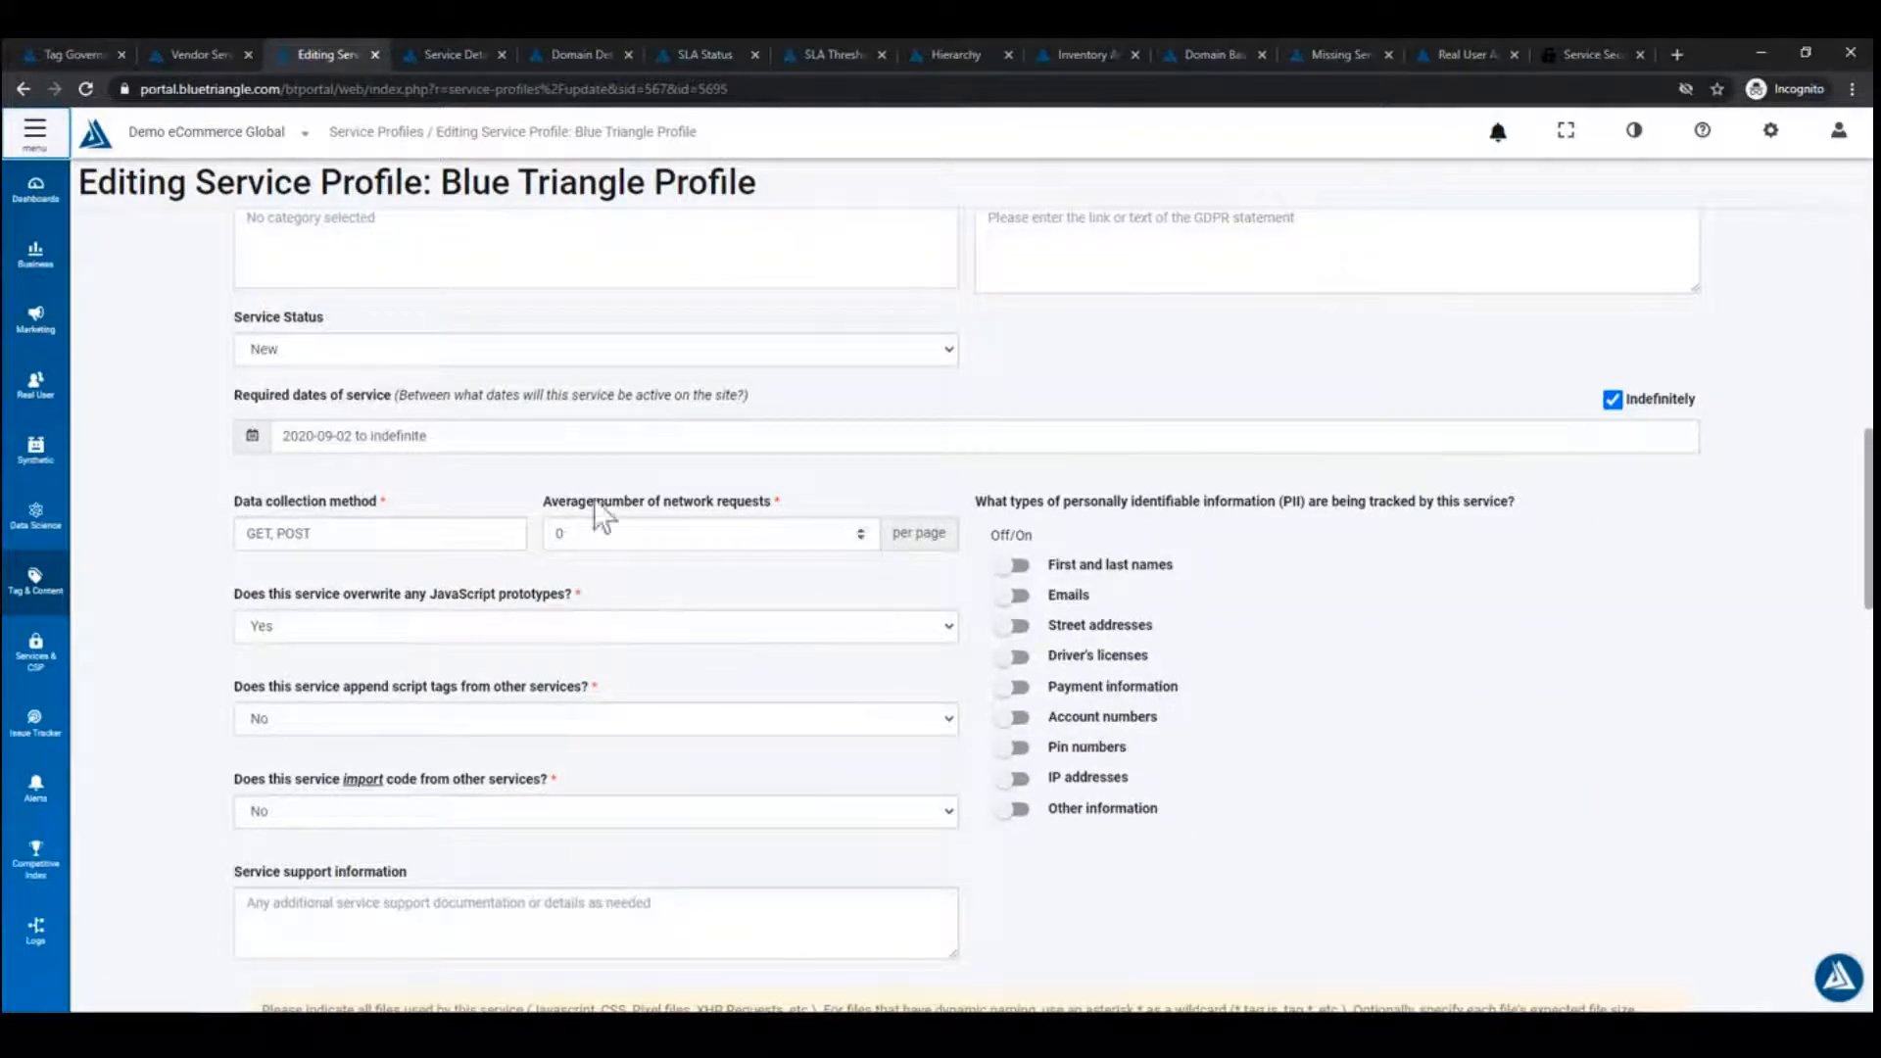
pyautogui.scroll(10, 755, 546)
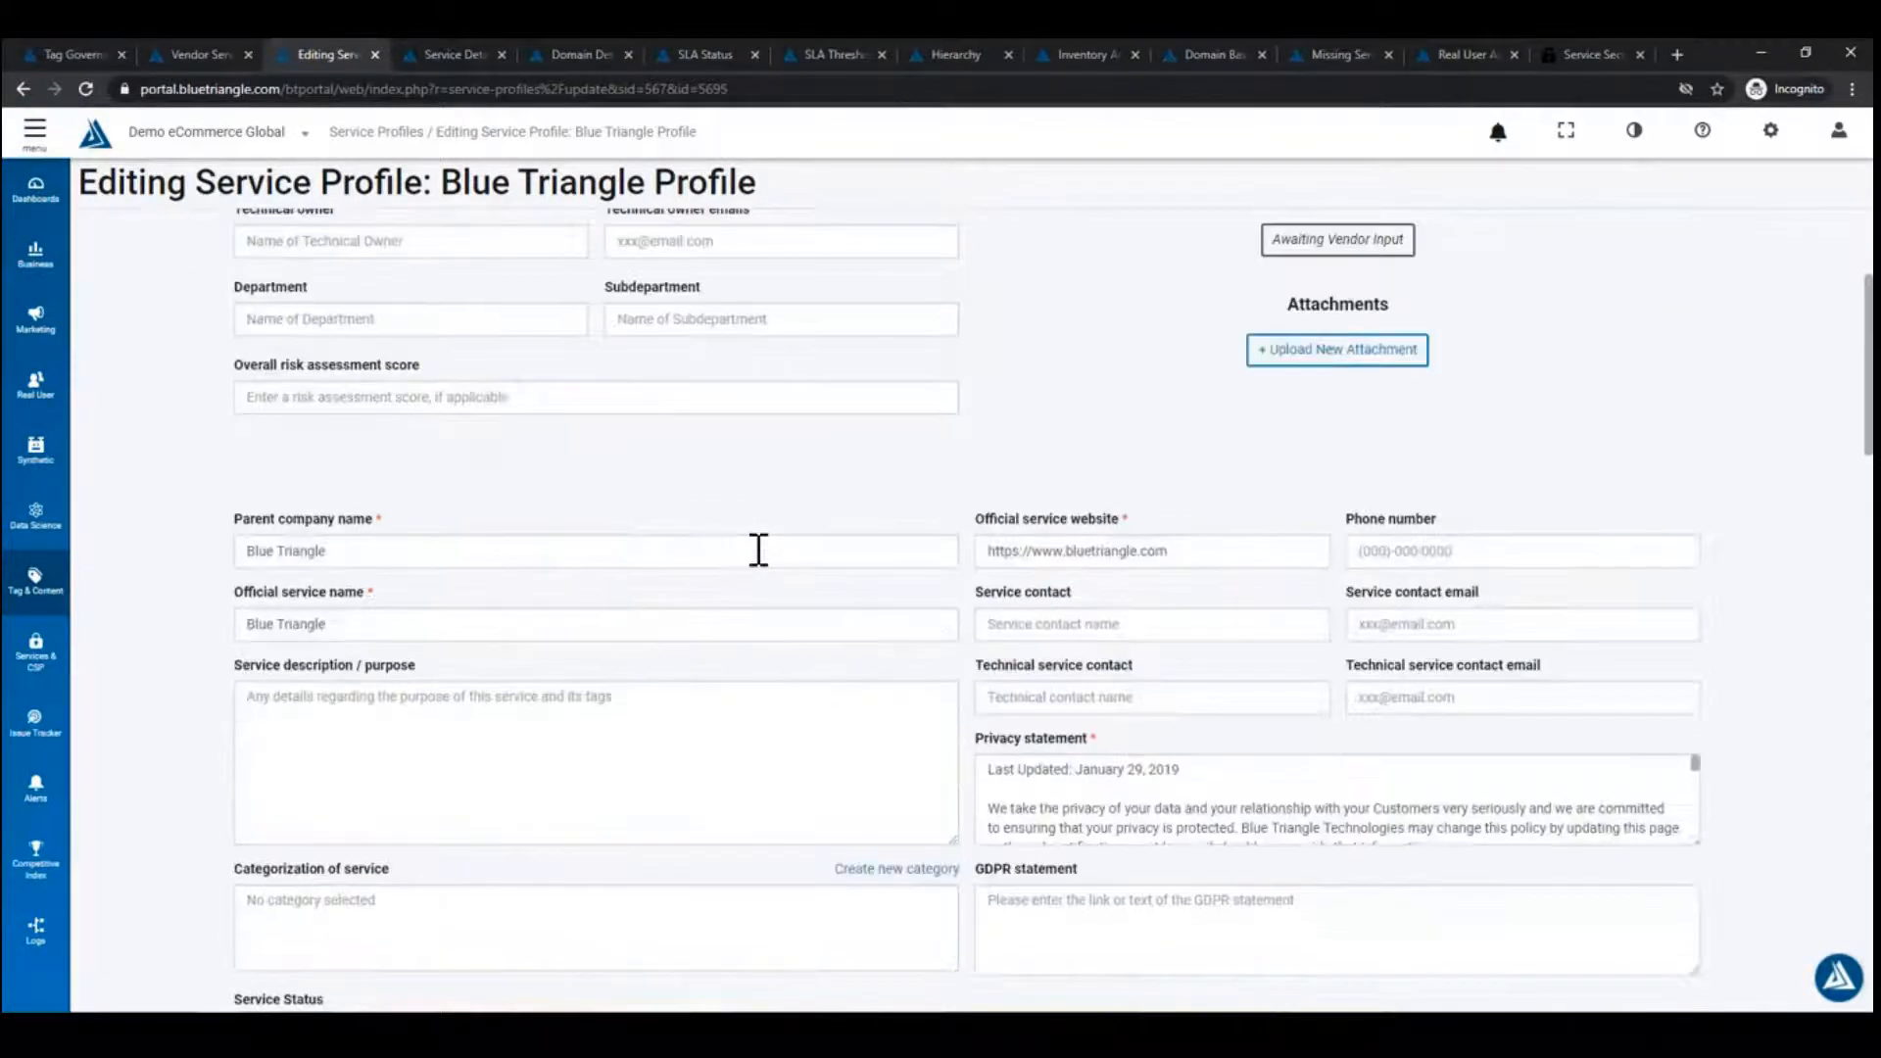
pyautogui.scroll(-8, 735, 554)
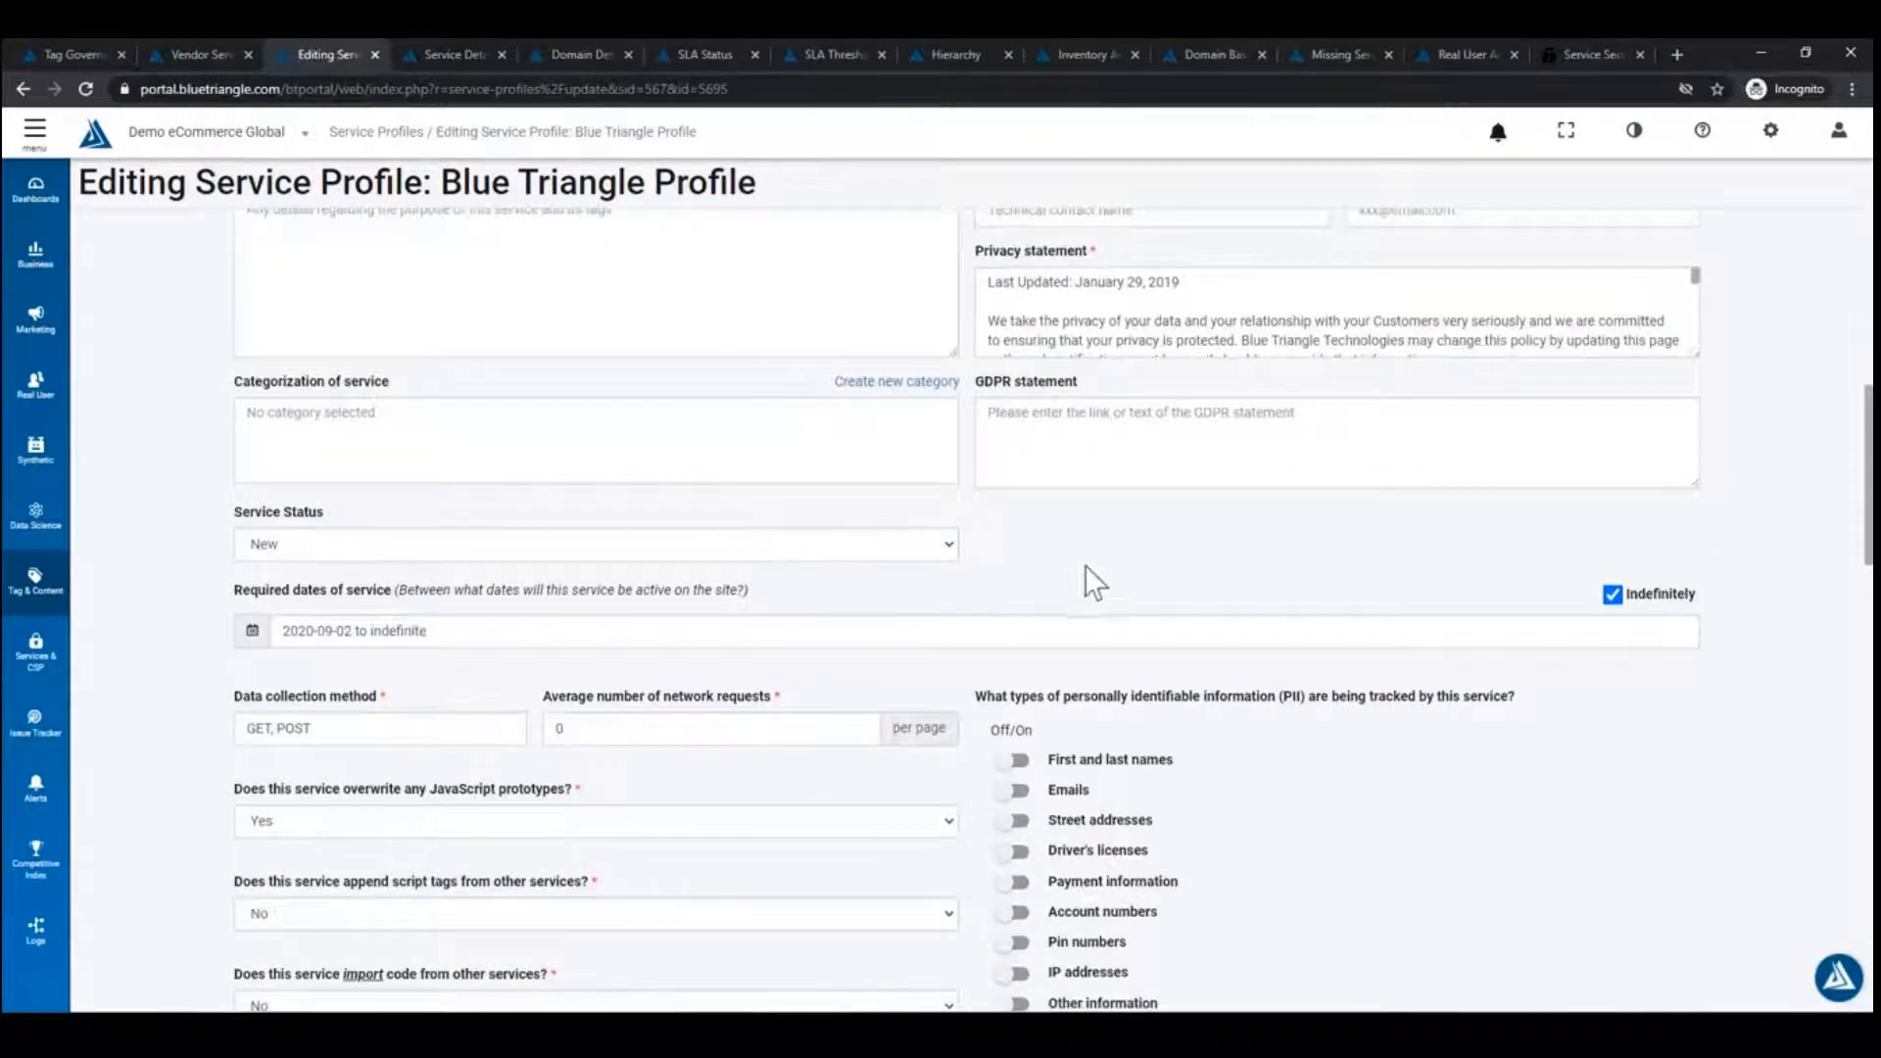
pyautogui.scroll(-2, 1081, 666)
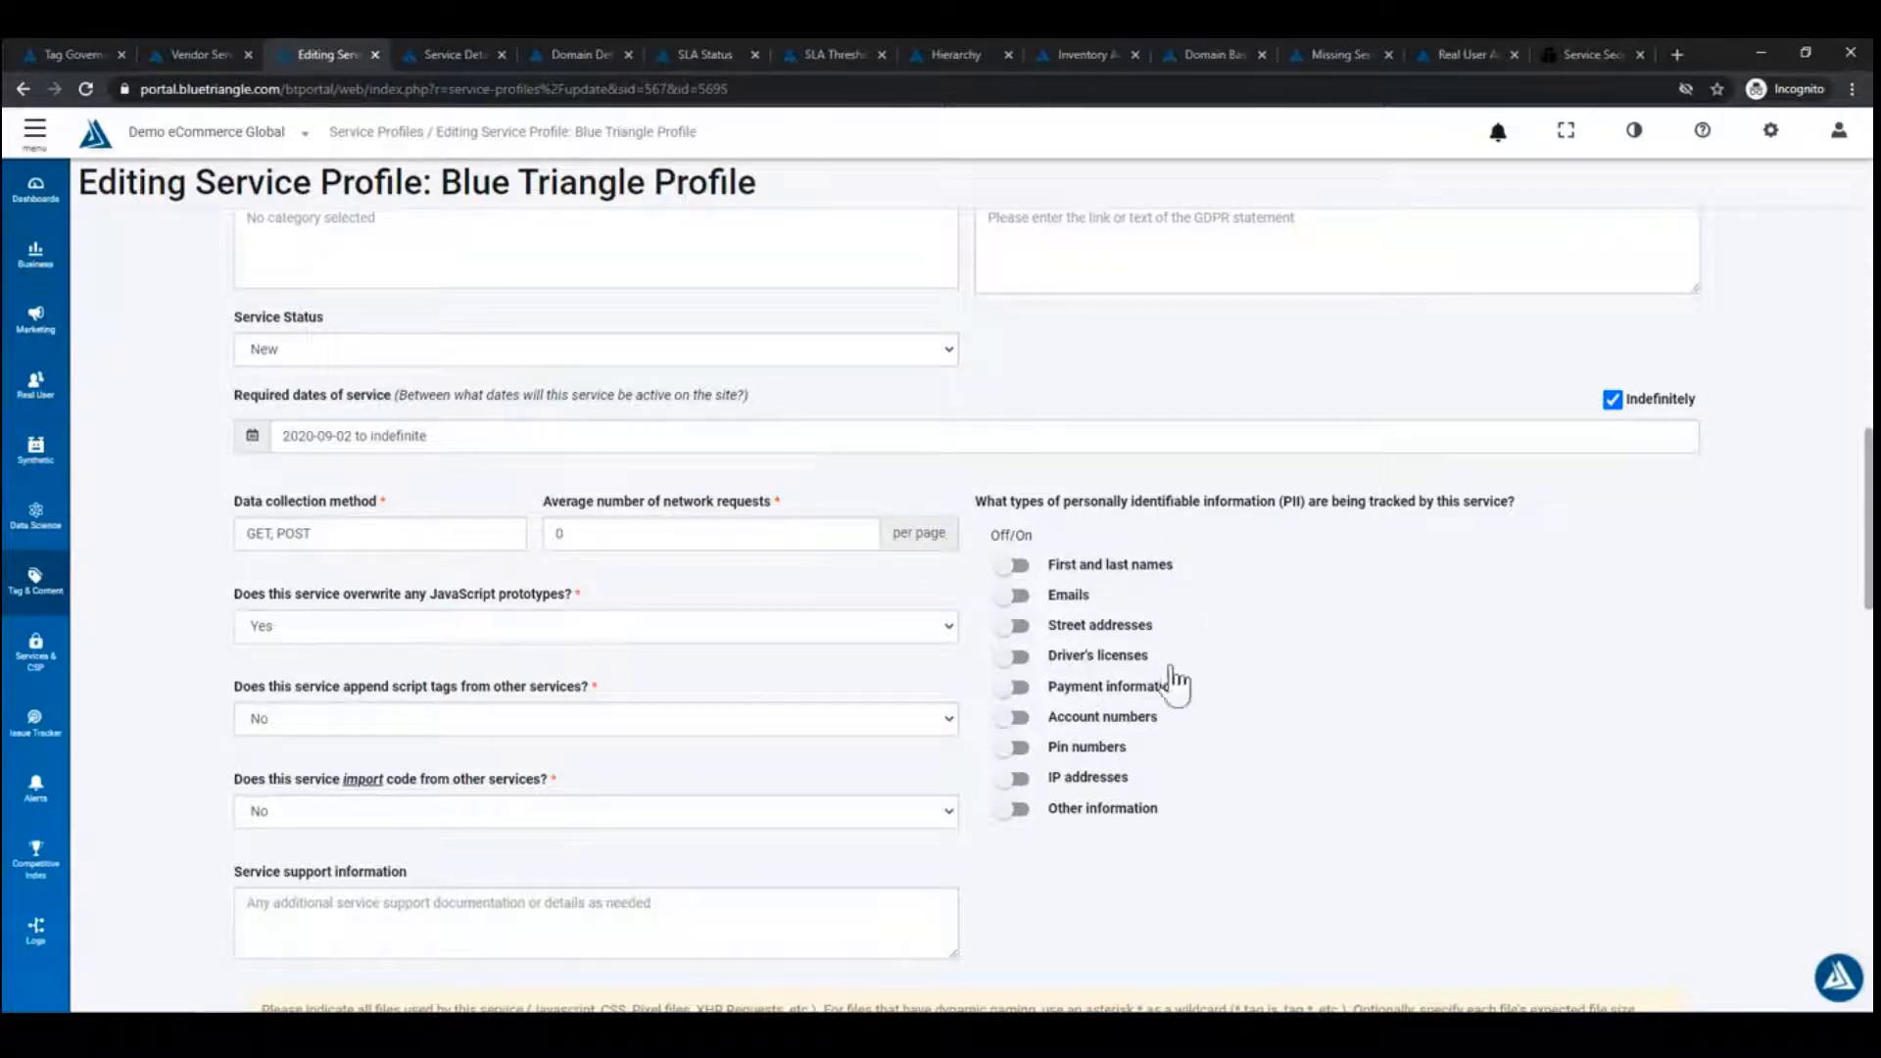
pyautogui.scroll(-1, 1000, 664)
pyautogui.scroll(-5, 833, 691)
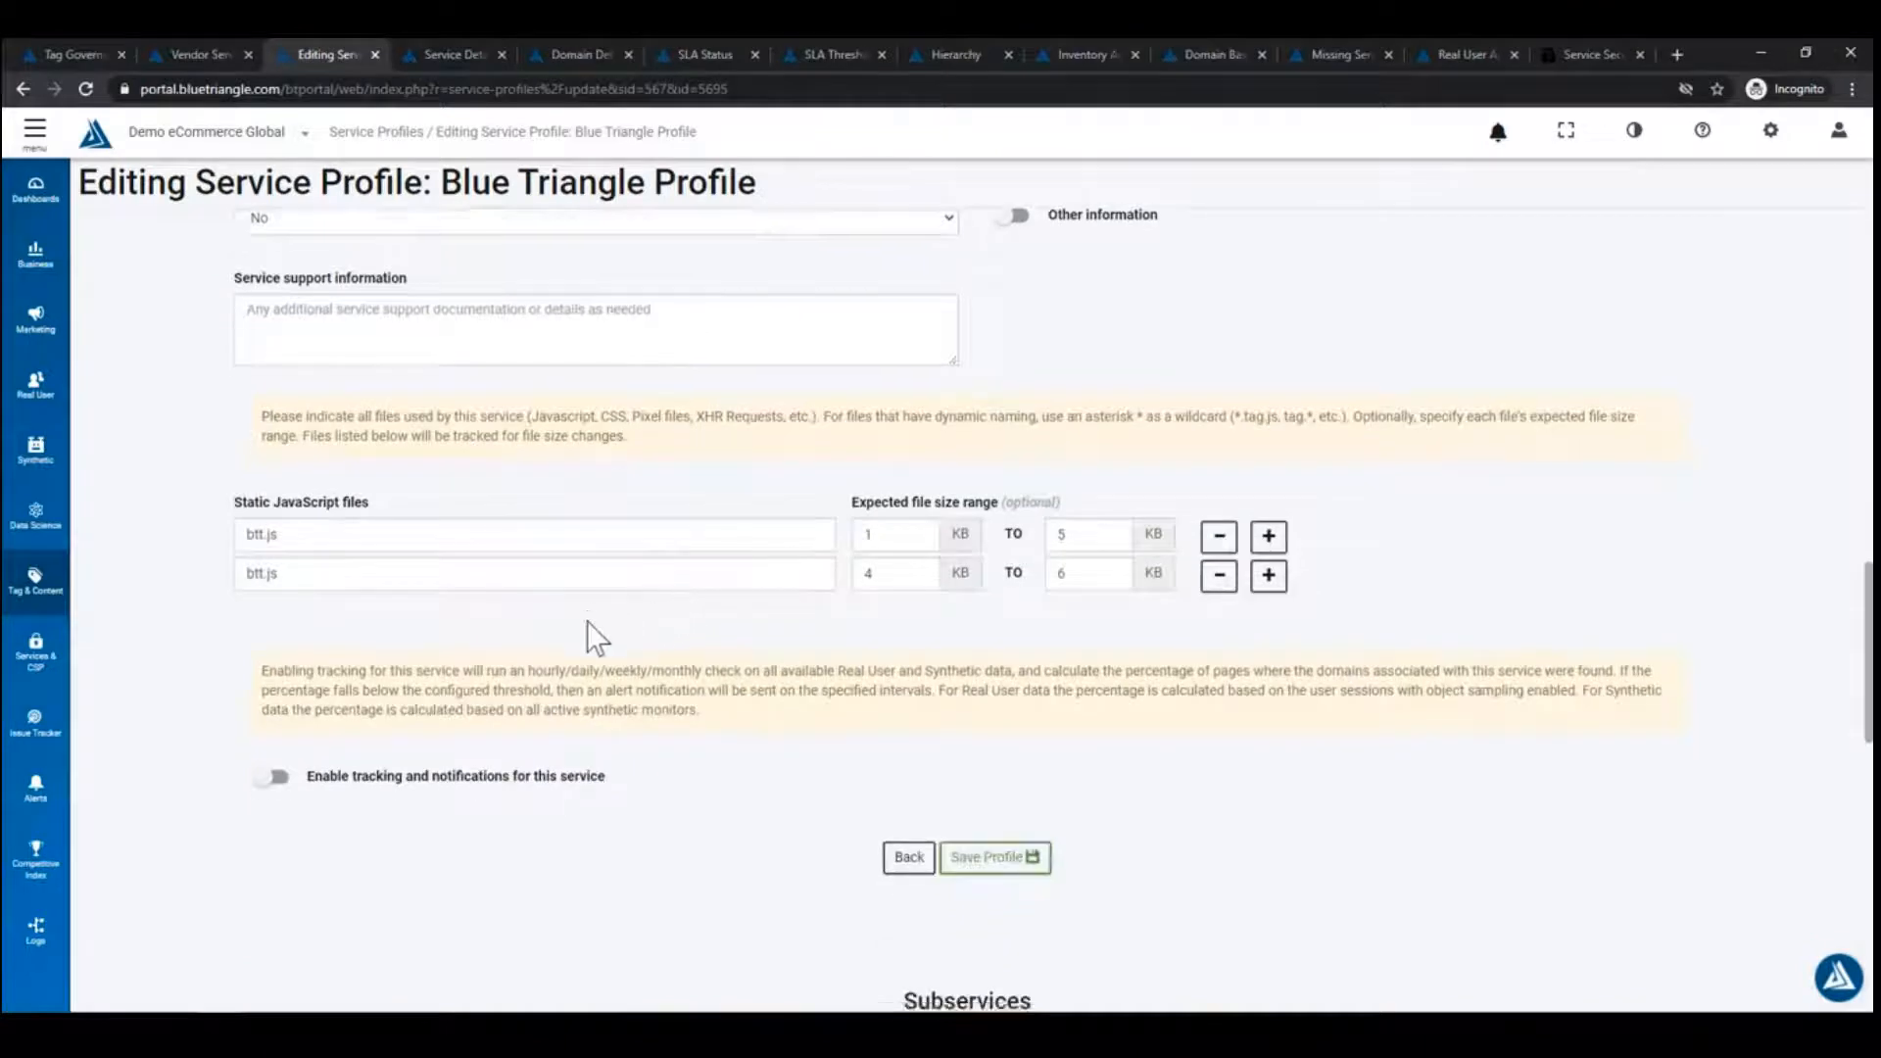
pyautogui.scroll(-1, 587, 632)
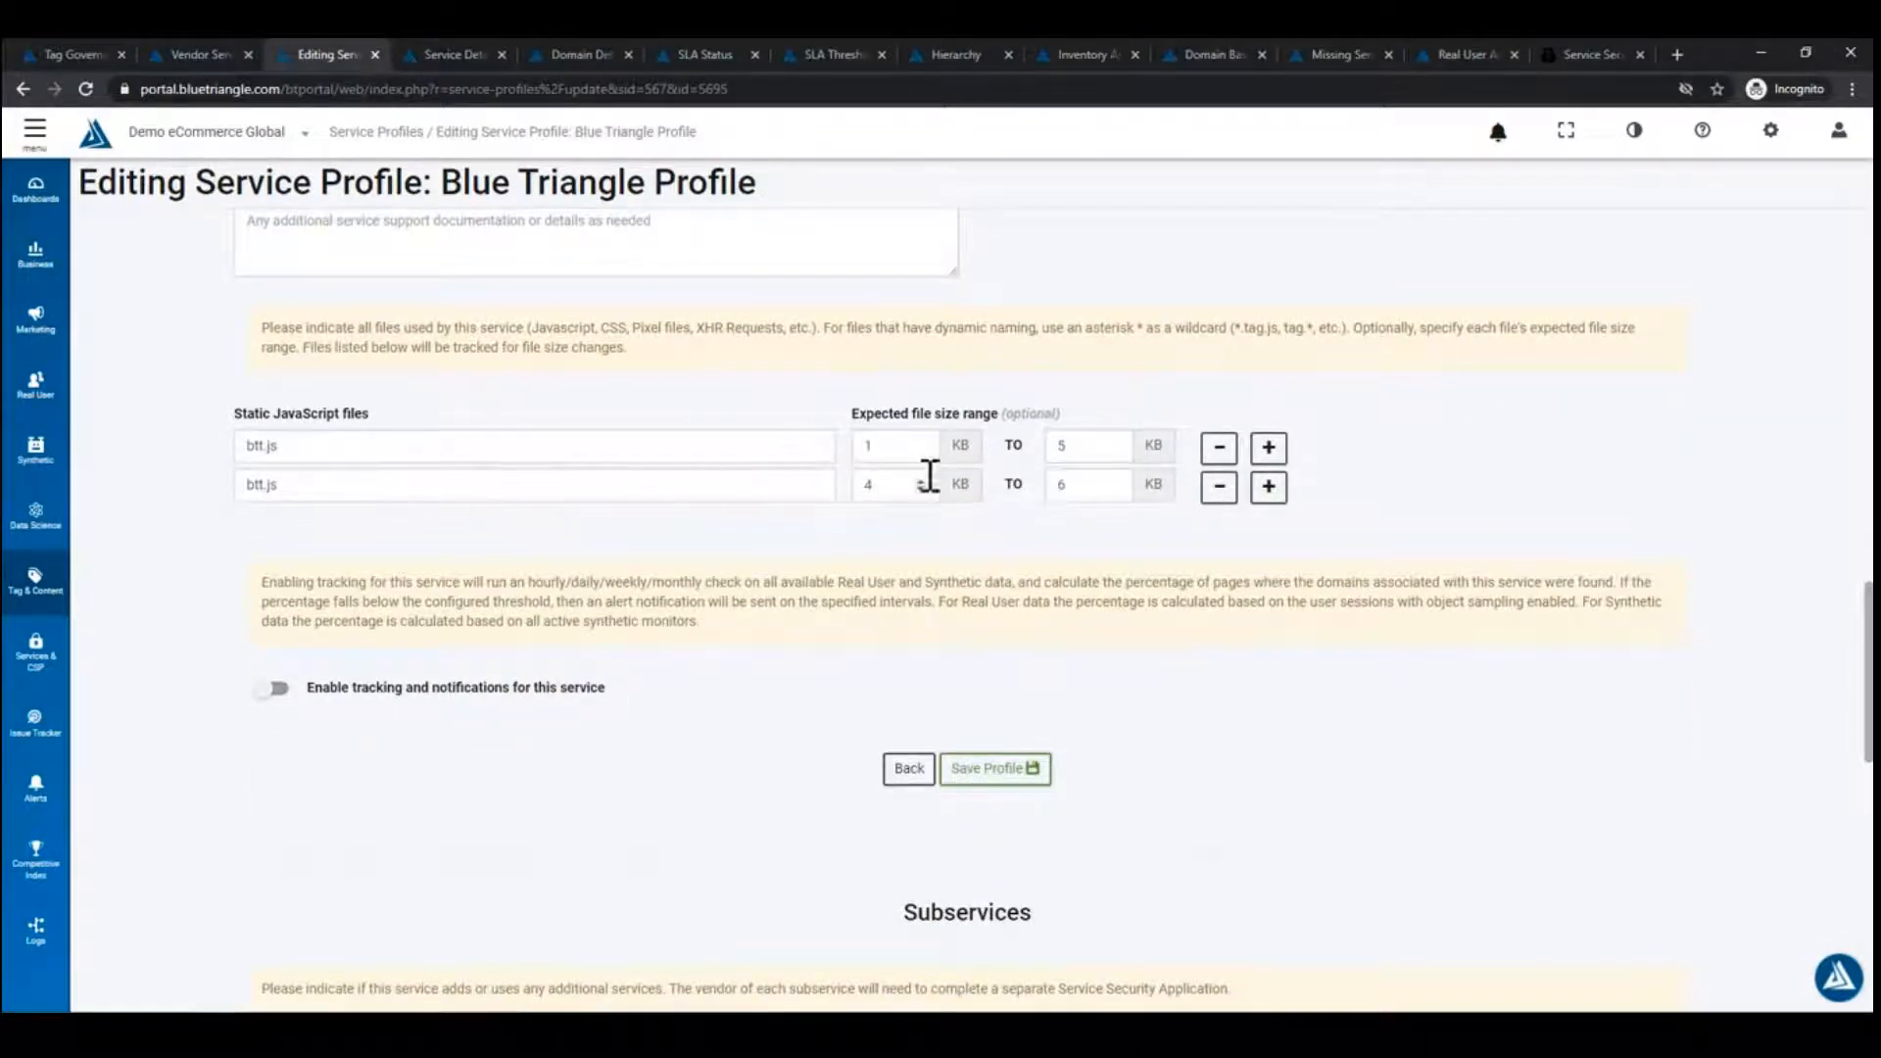
# Examine the profile's Subservices and Domains to be Approved sections, and go back to the Vendor Service Profiles list.
pyautogui.scroll(-5, 824, 527)
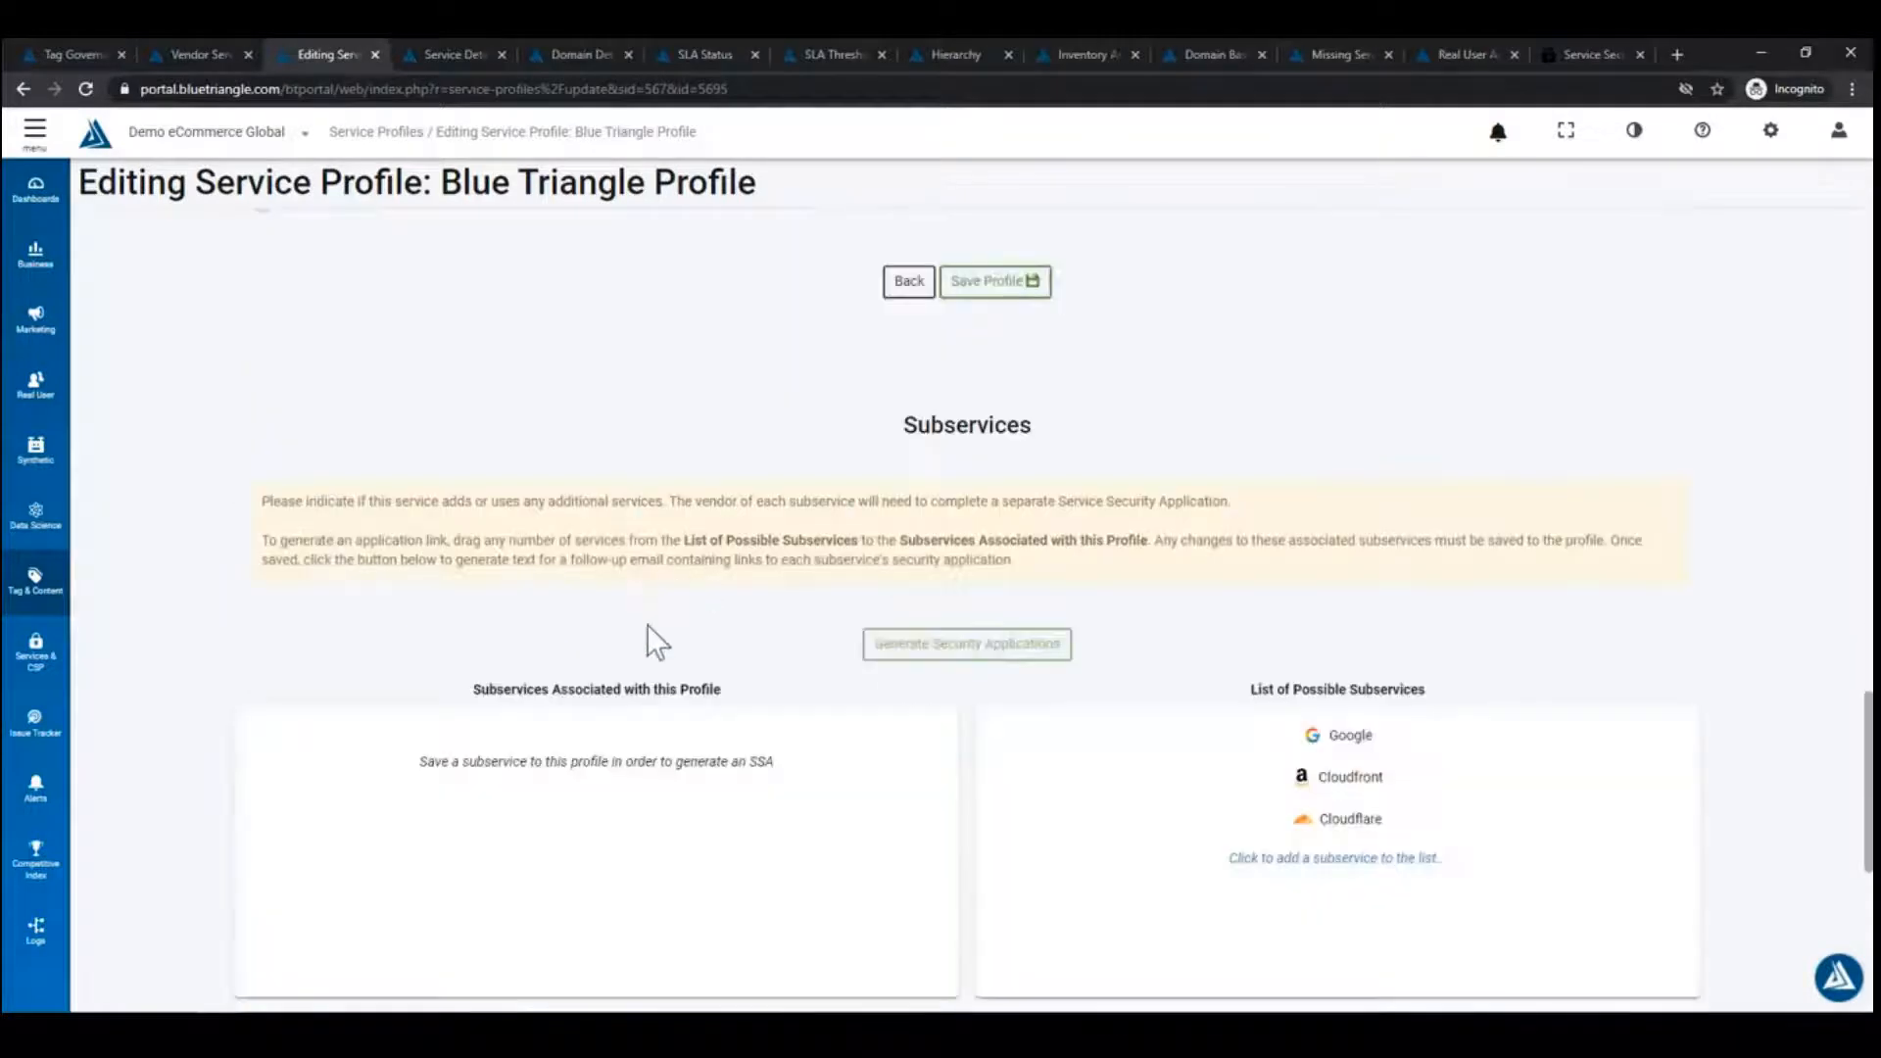
pyautogui.scroll(-5, 652, 608)
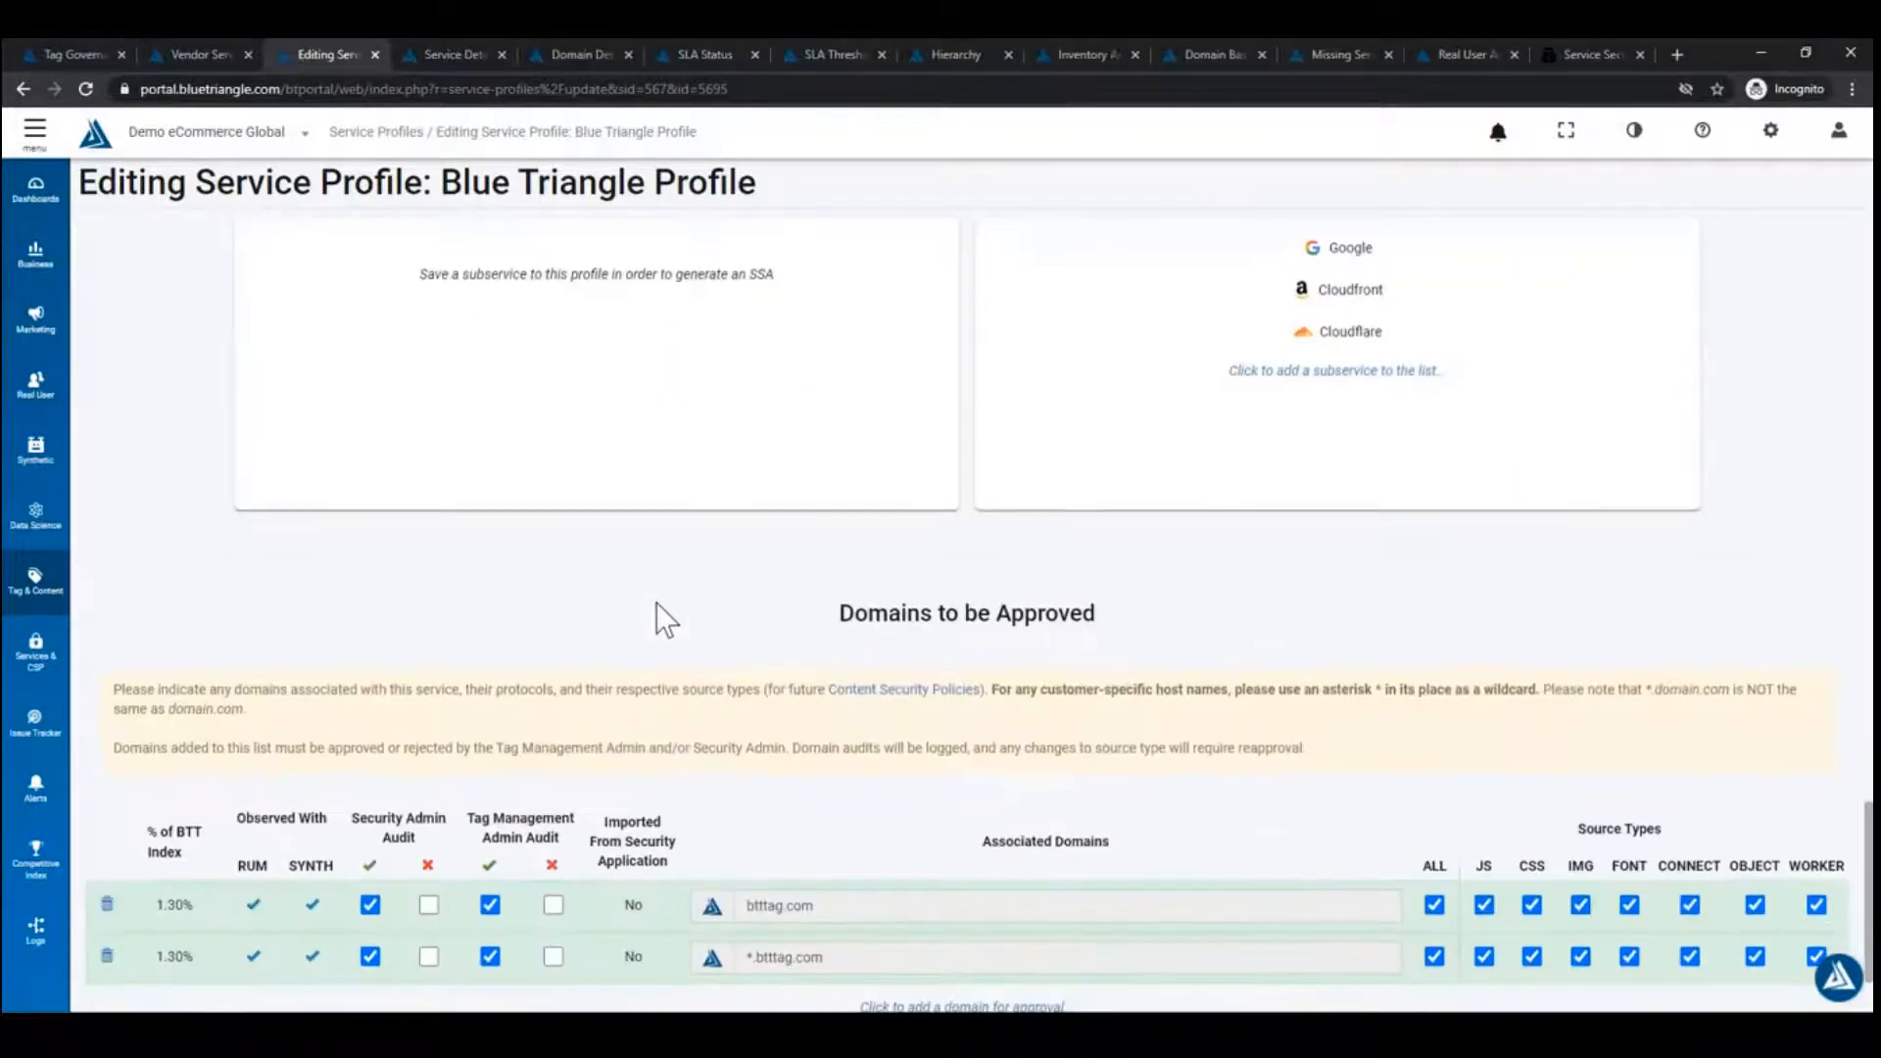
pyautogui.scroll(3, 656, 602)
pyautogui.scroll(1, 657, 598)
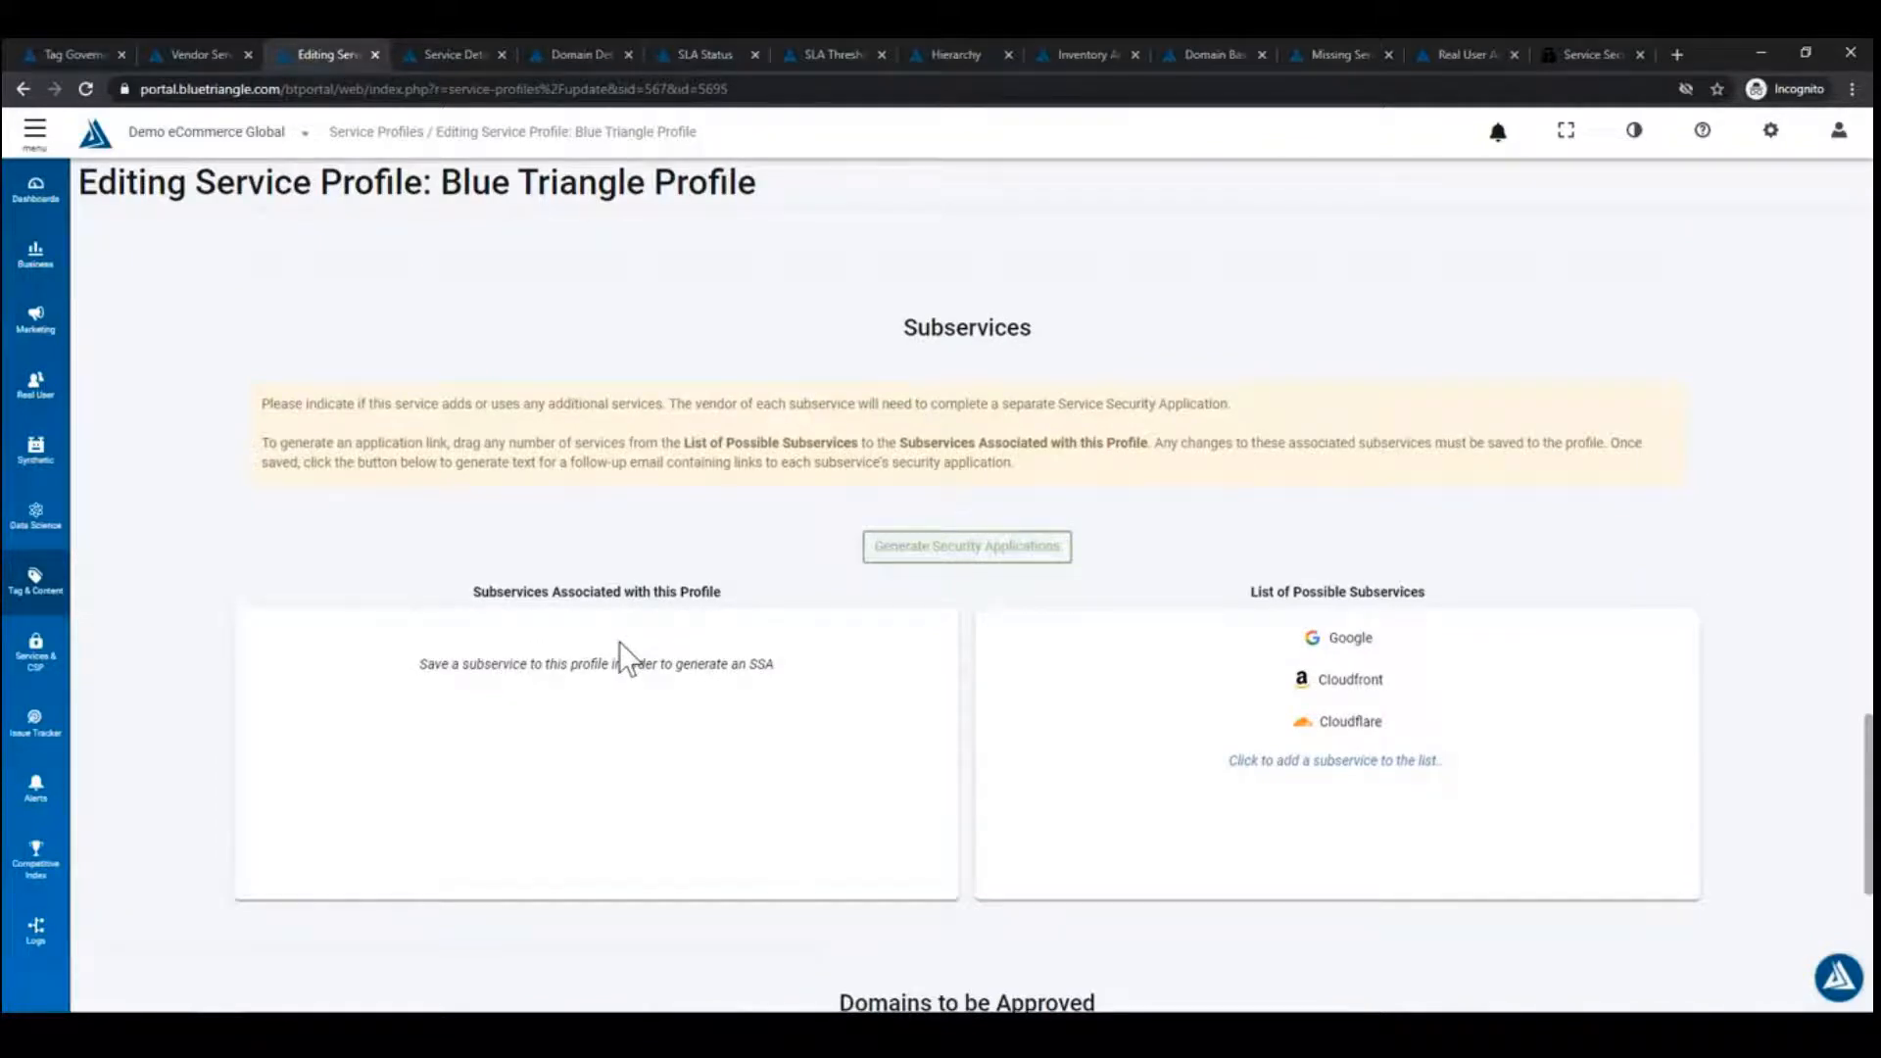
pyautogui.scroll(-5, 624, 657)
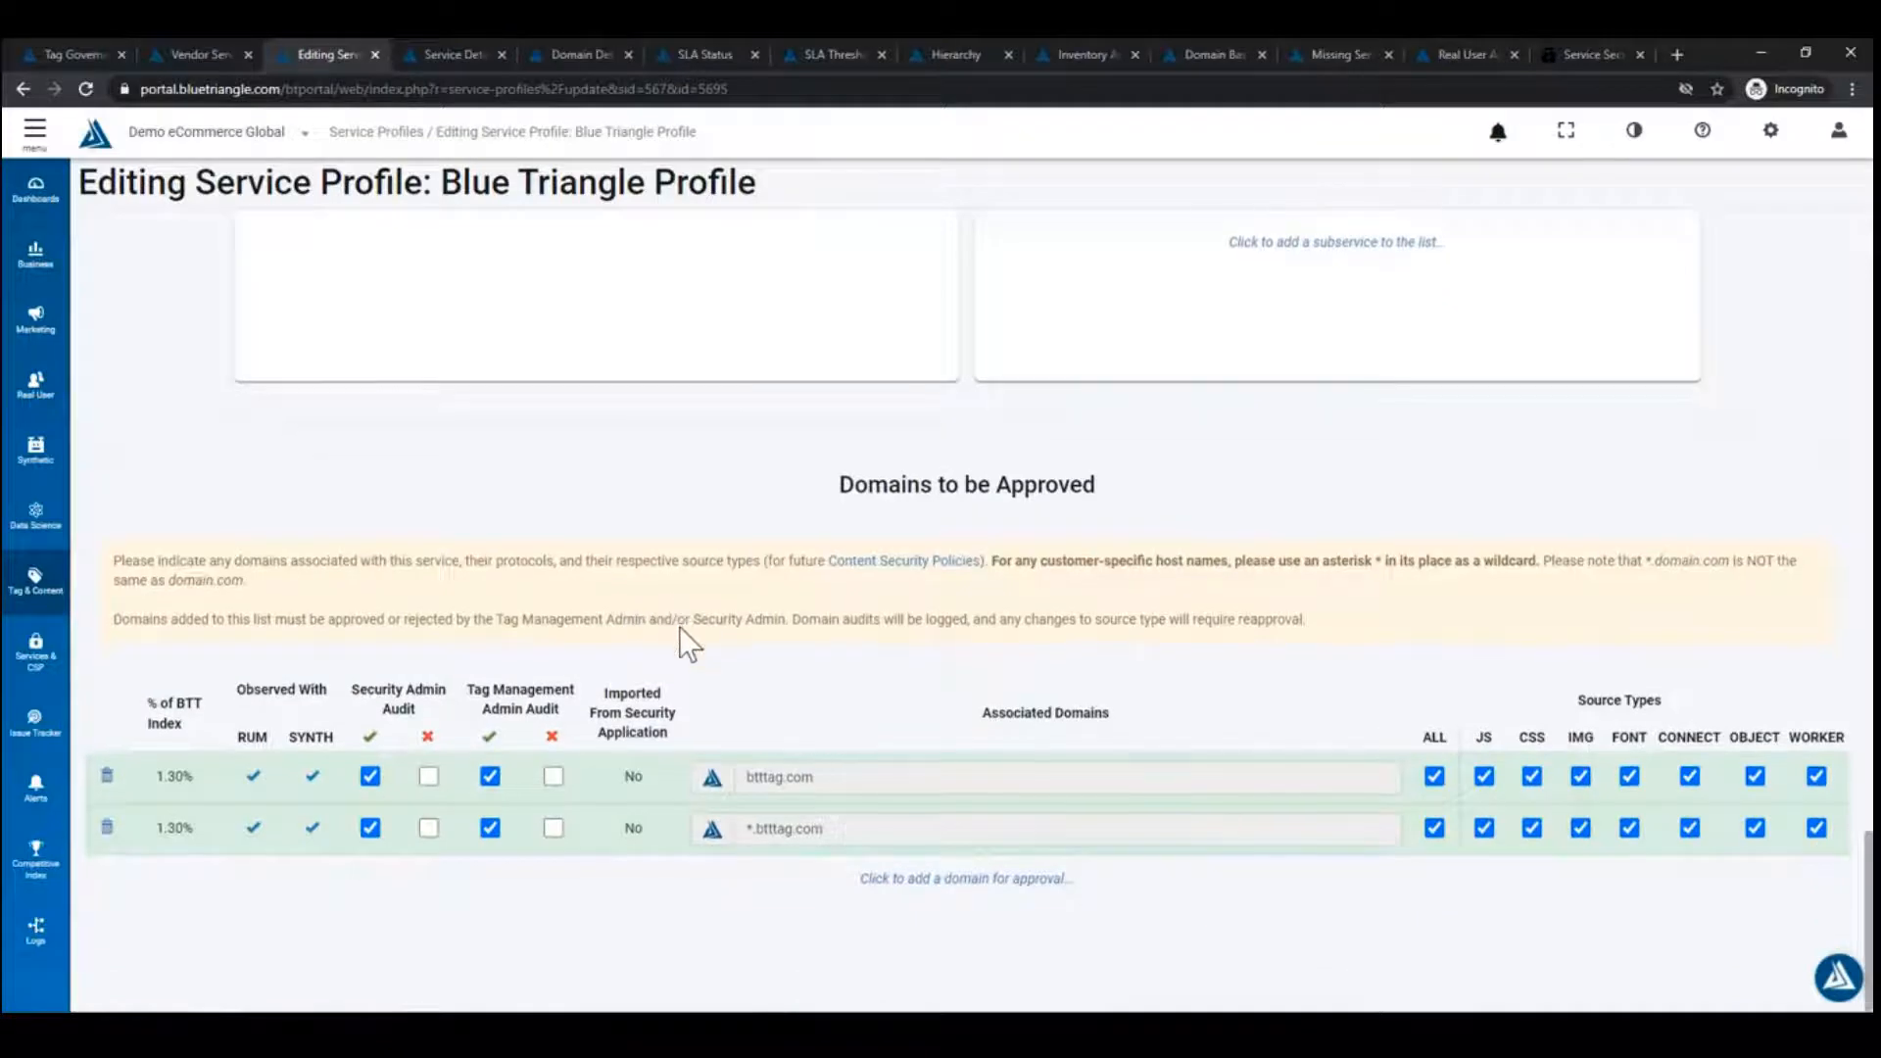
pyautogui.scroll(8, 856, 714)
pyautogui.scroll(10, 857, 715)
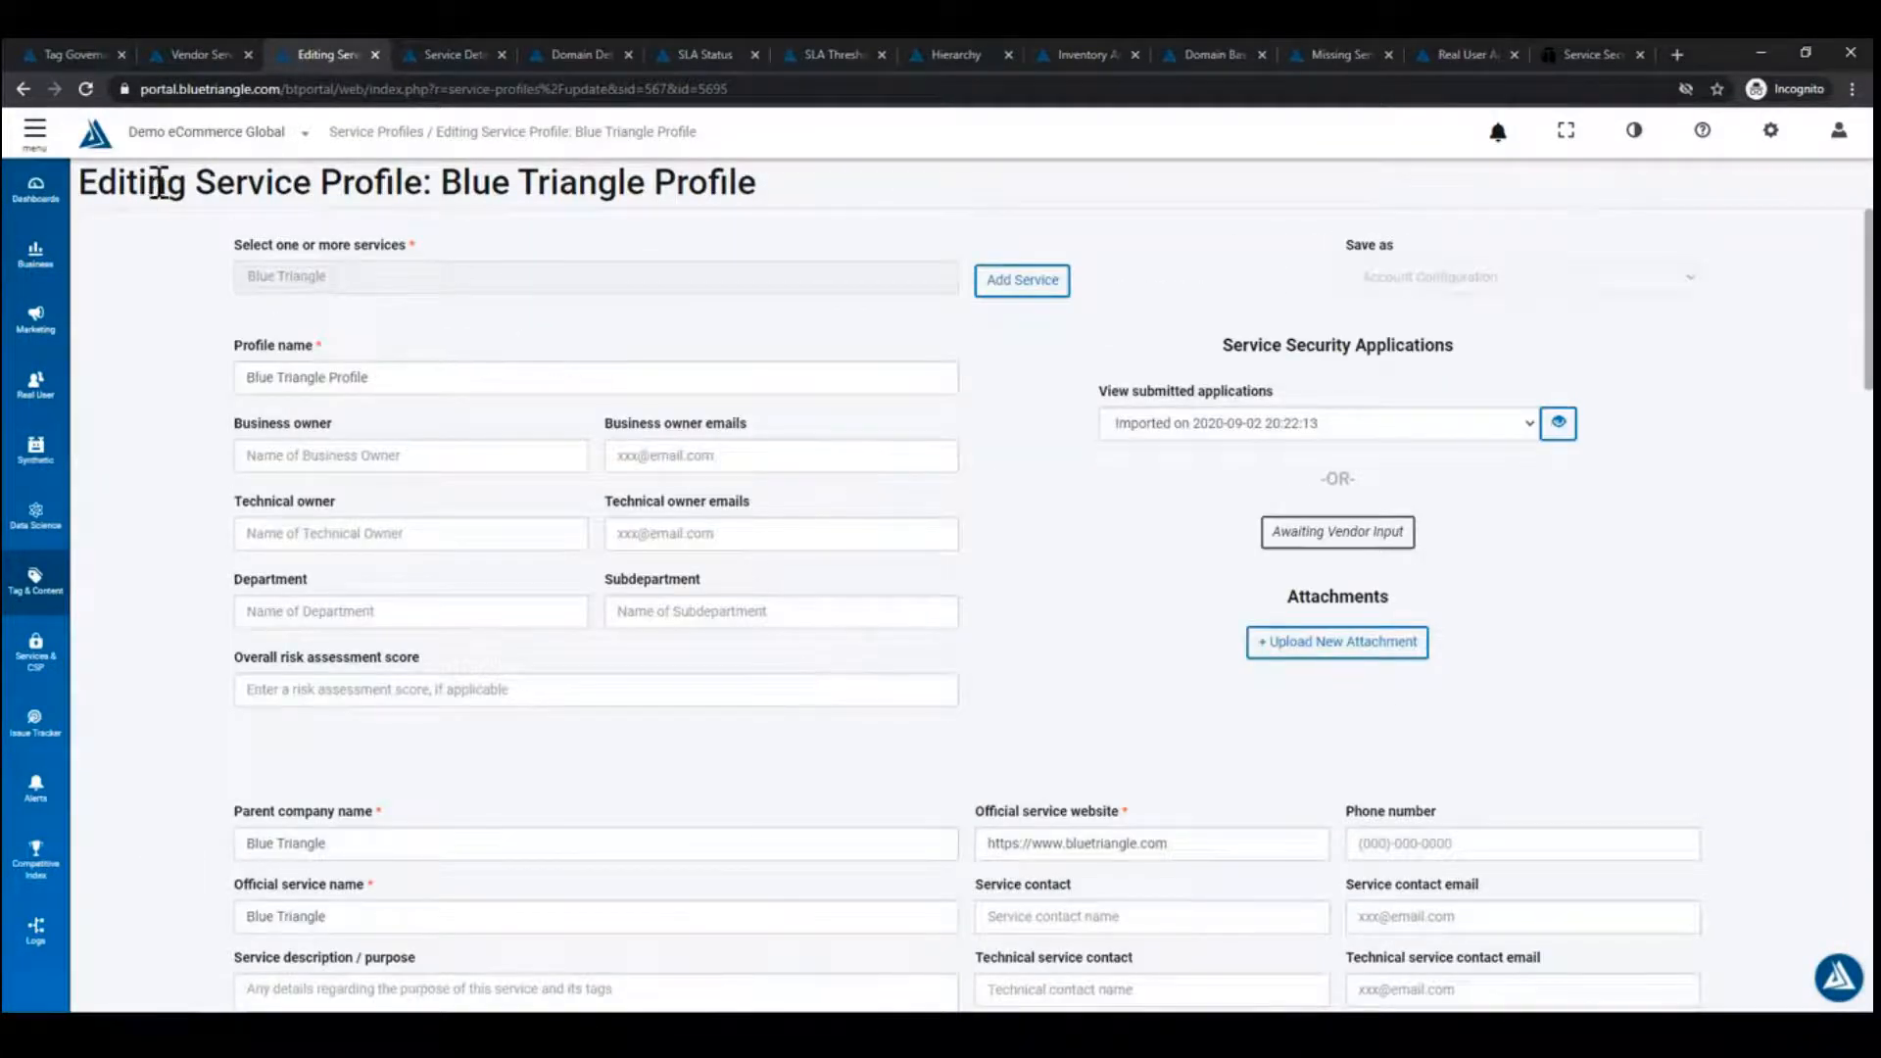
pyautogui.click(23, 91)
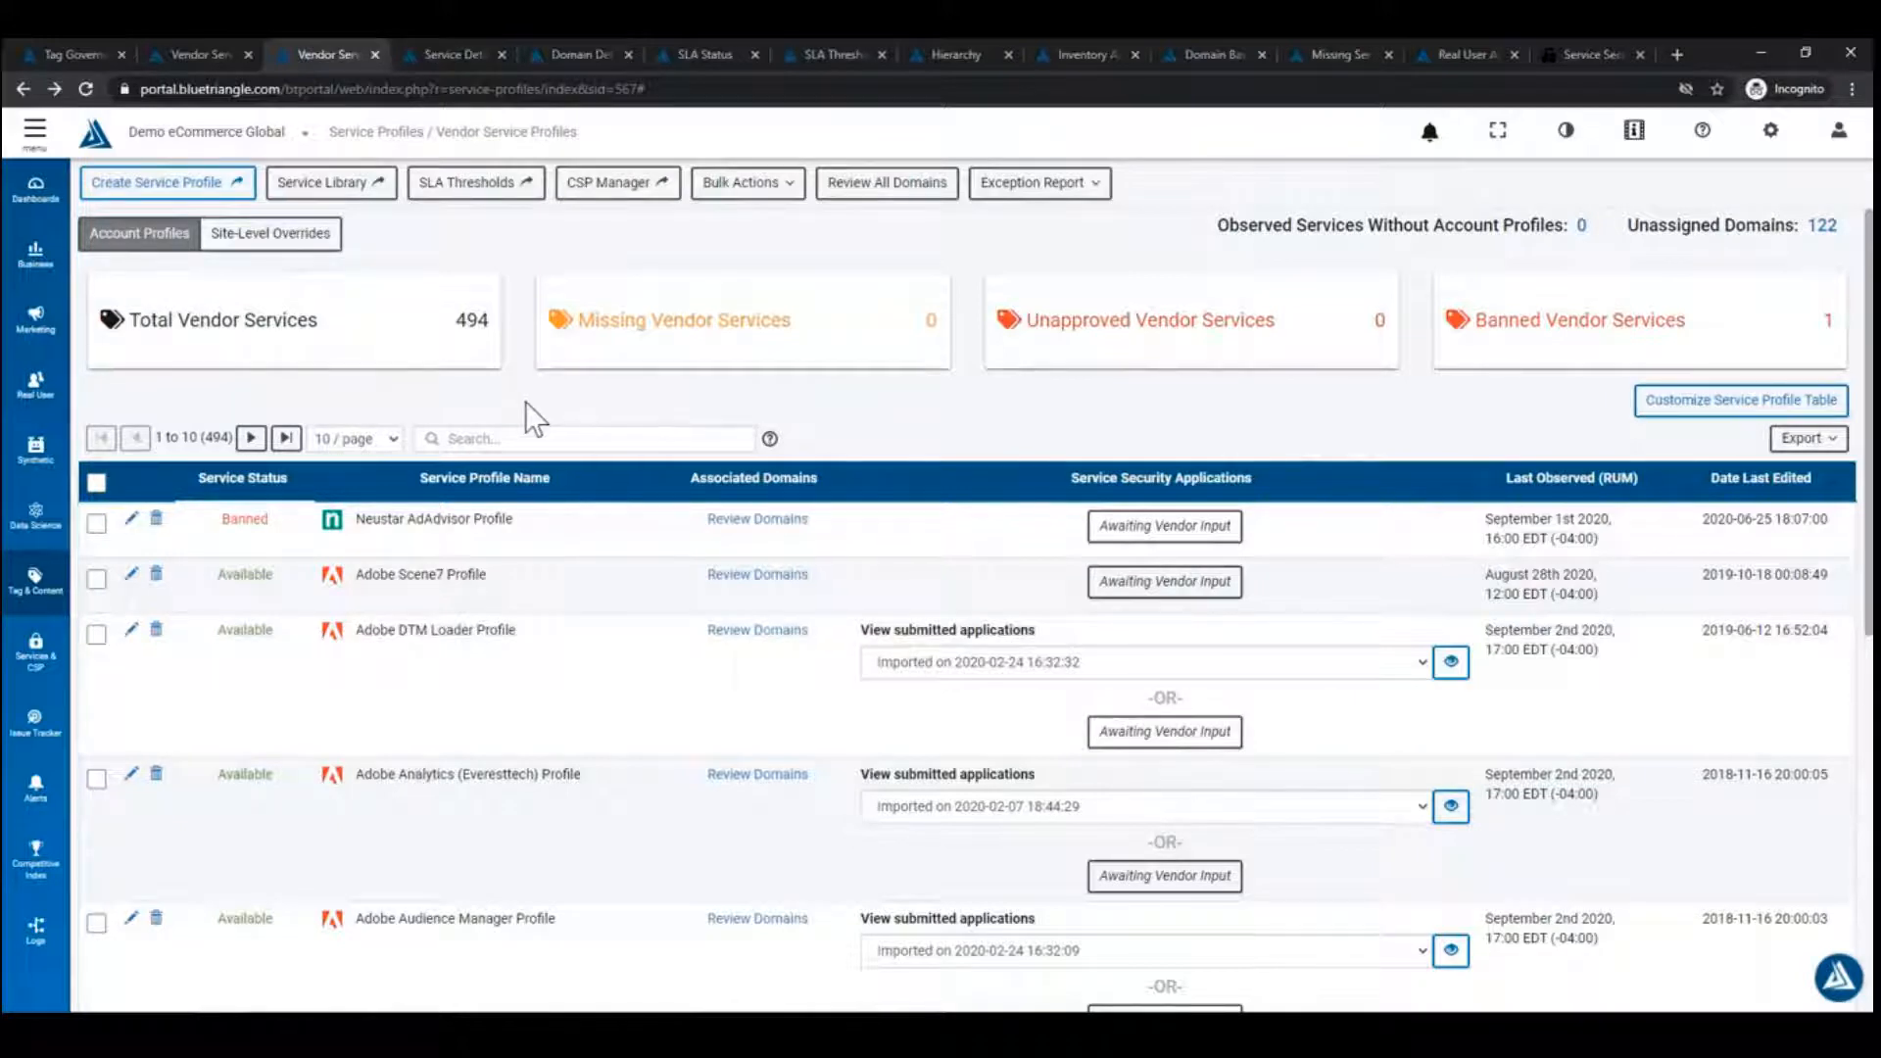
# Switch to the Service Details page, load the details for the Blue Triangle service, and collapse the navigation menu.
pyautogui.click(443, 54)
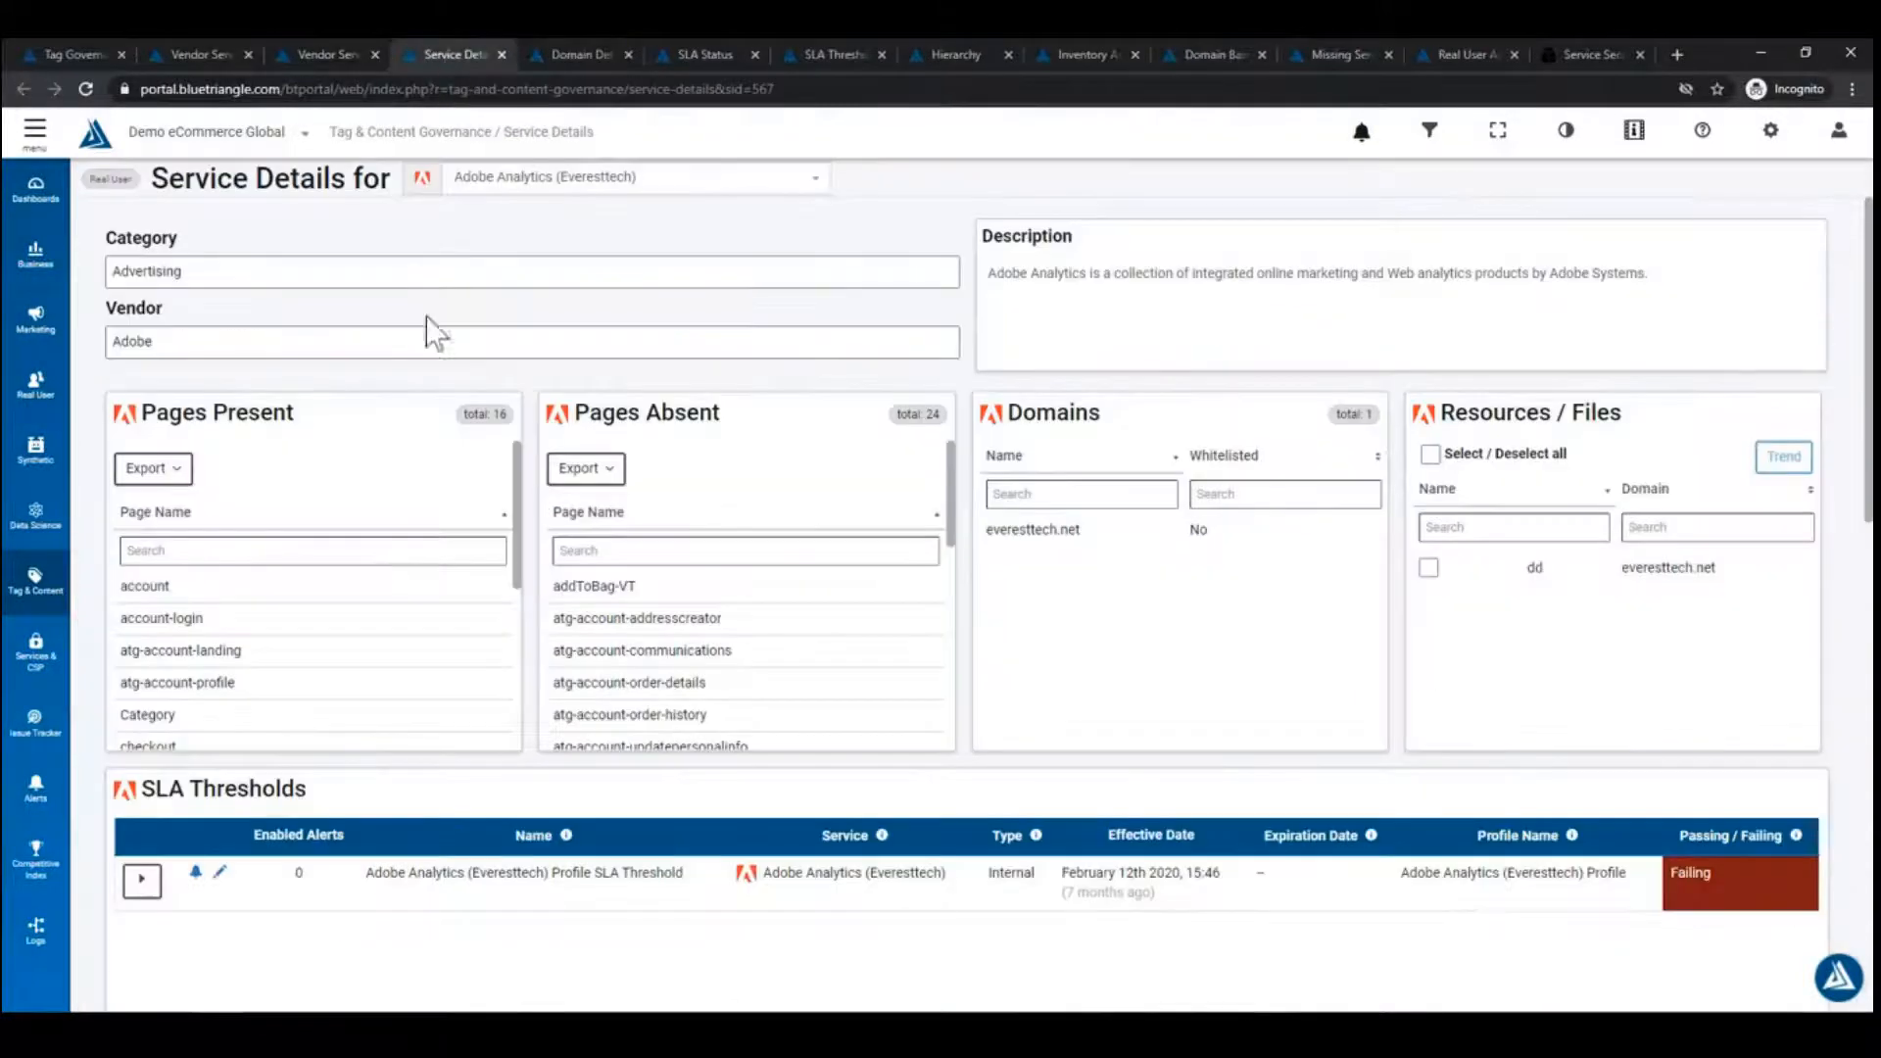
pyautogui.moveTo(160, 676)
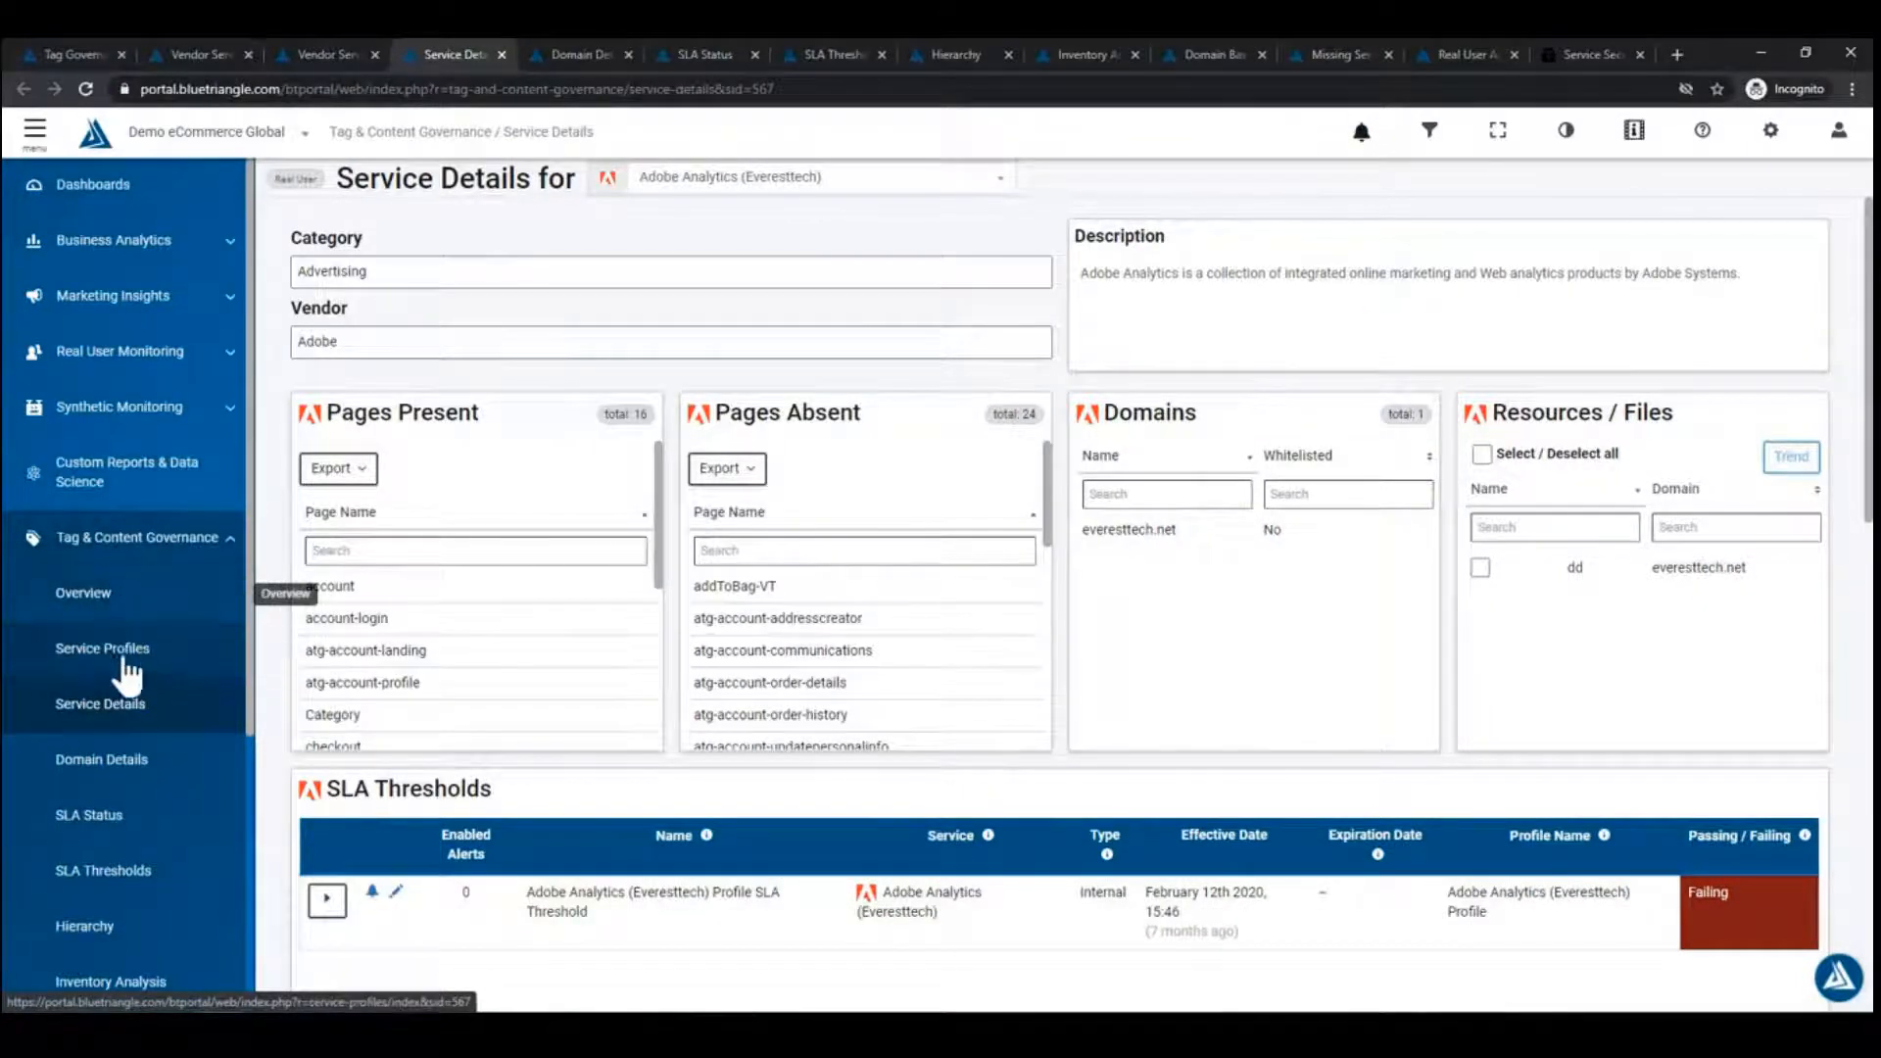
pyautogui.click(759, 184)
pyautogui.write('Blue Triangle')
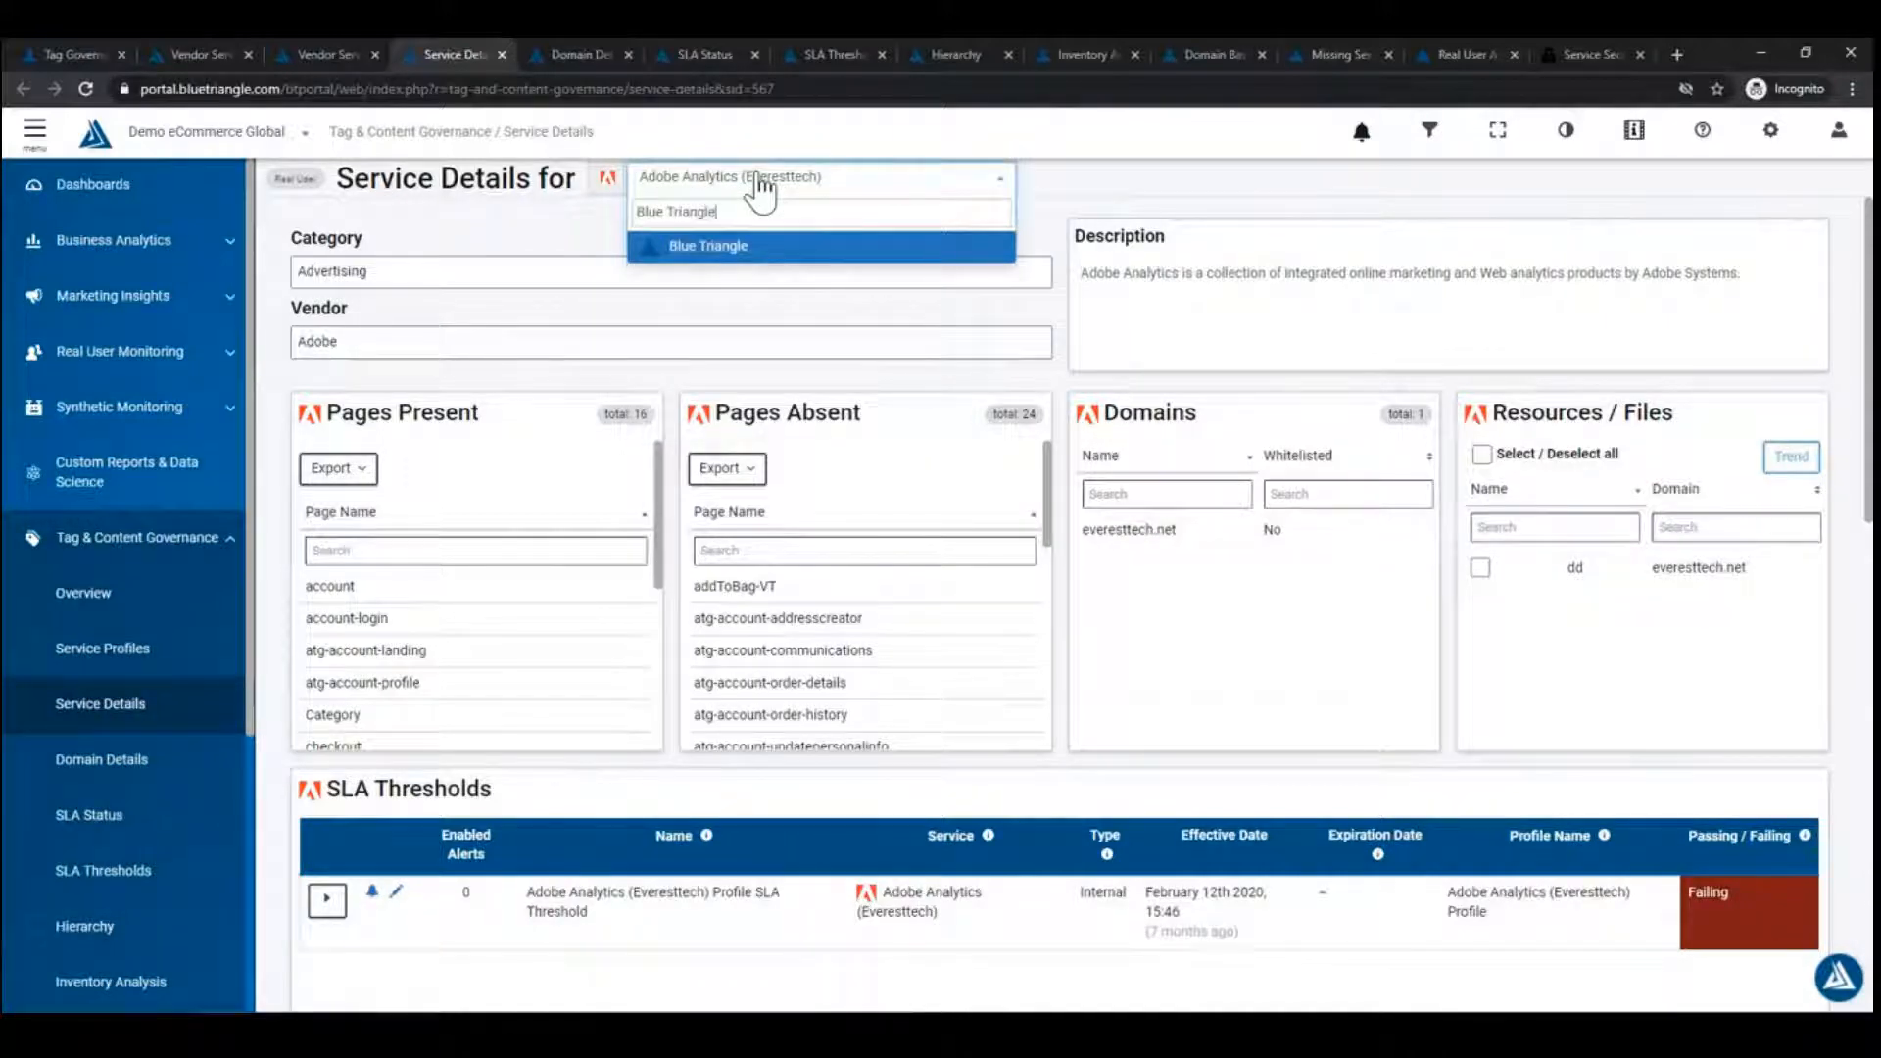
pyautogui.press('Return')
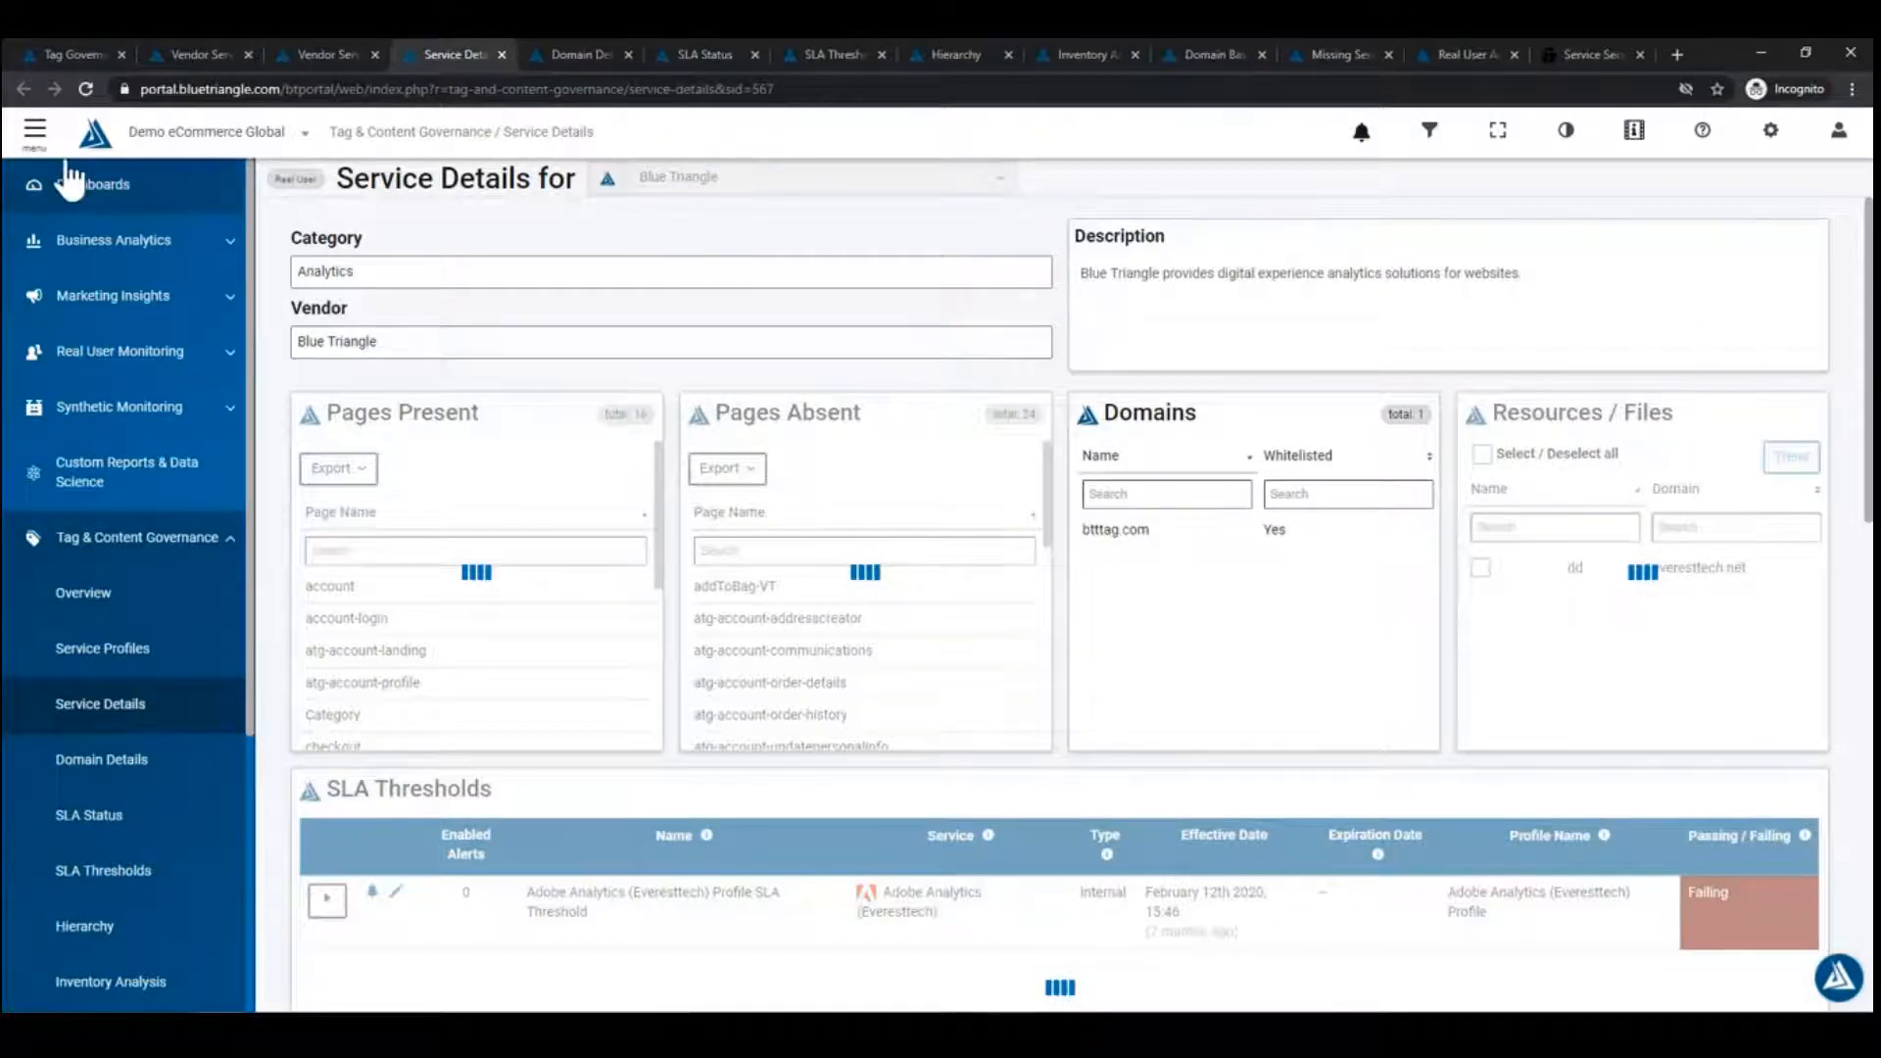
pyautogui.click(34, 130)
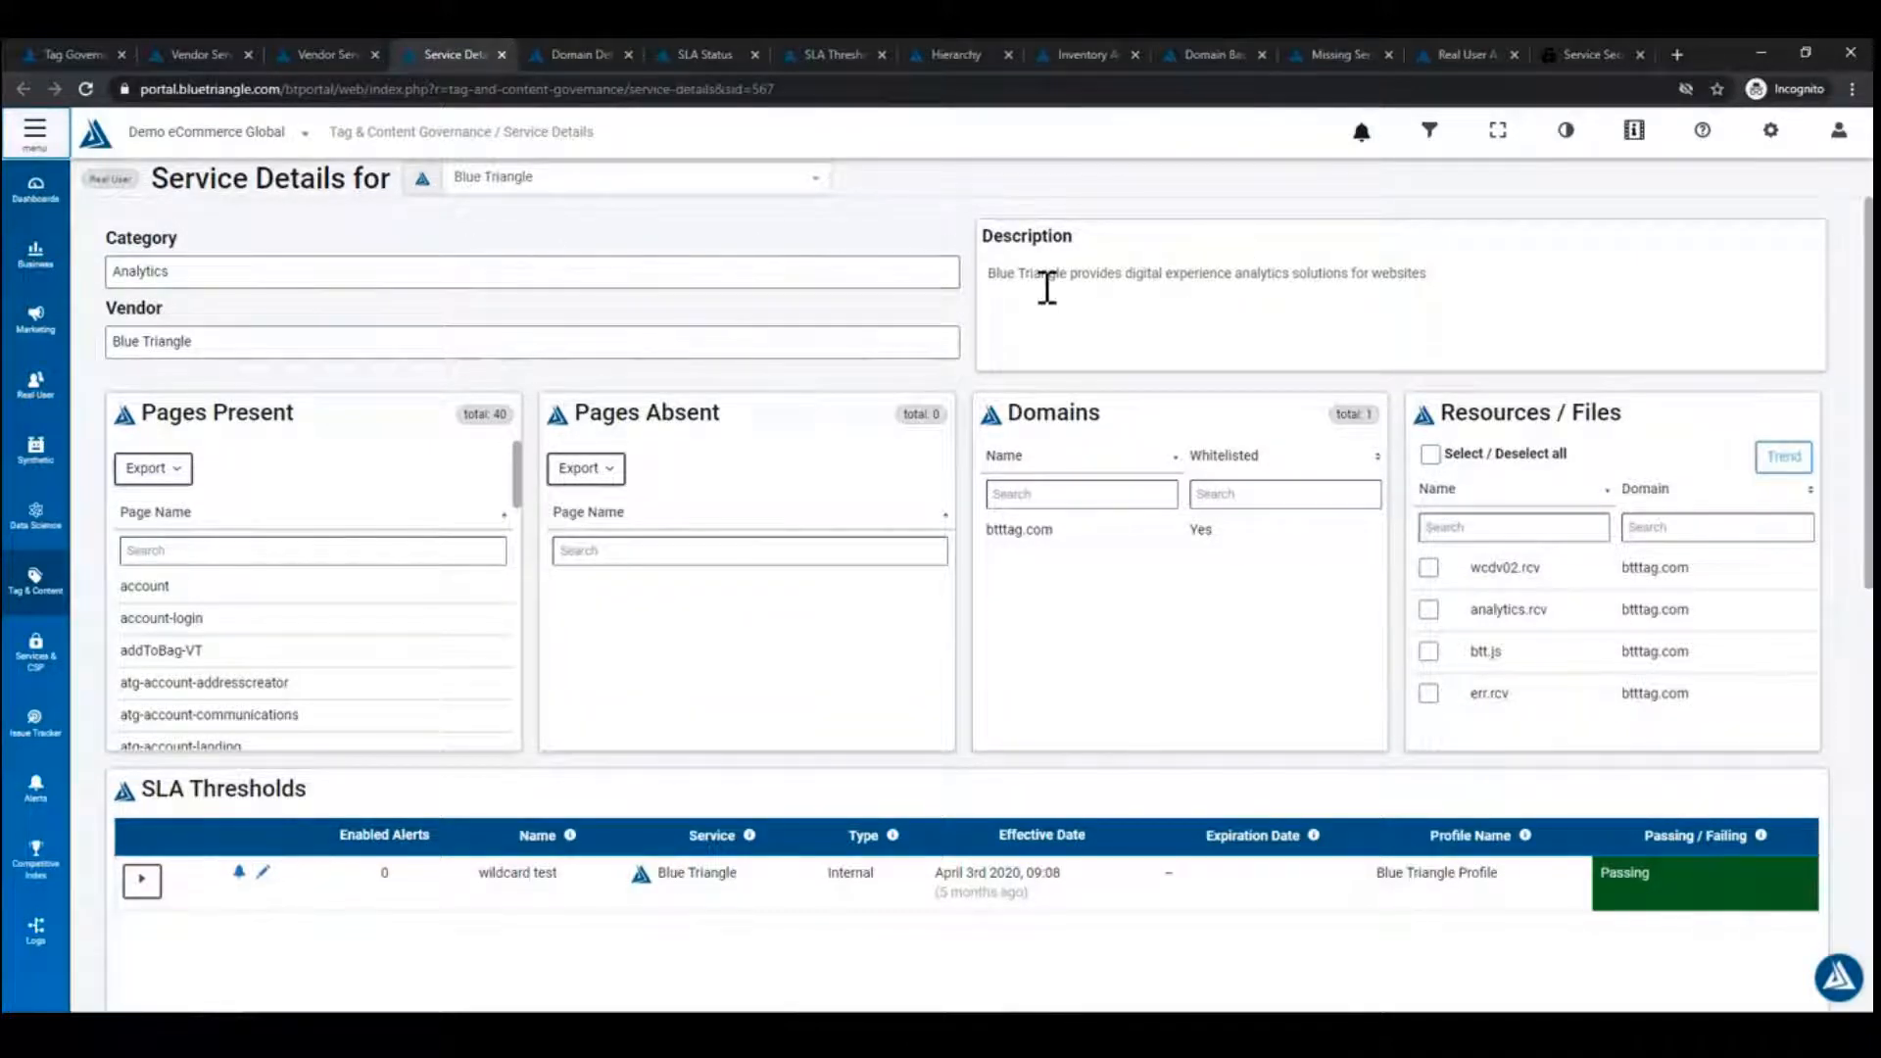
# Inspect the Blue Triangle service's category, and briefly expand the conditions of its "wildcard test" SLA threshold.
pyautogui.doubleClick(123, 271)
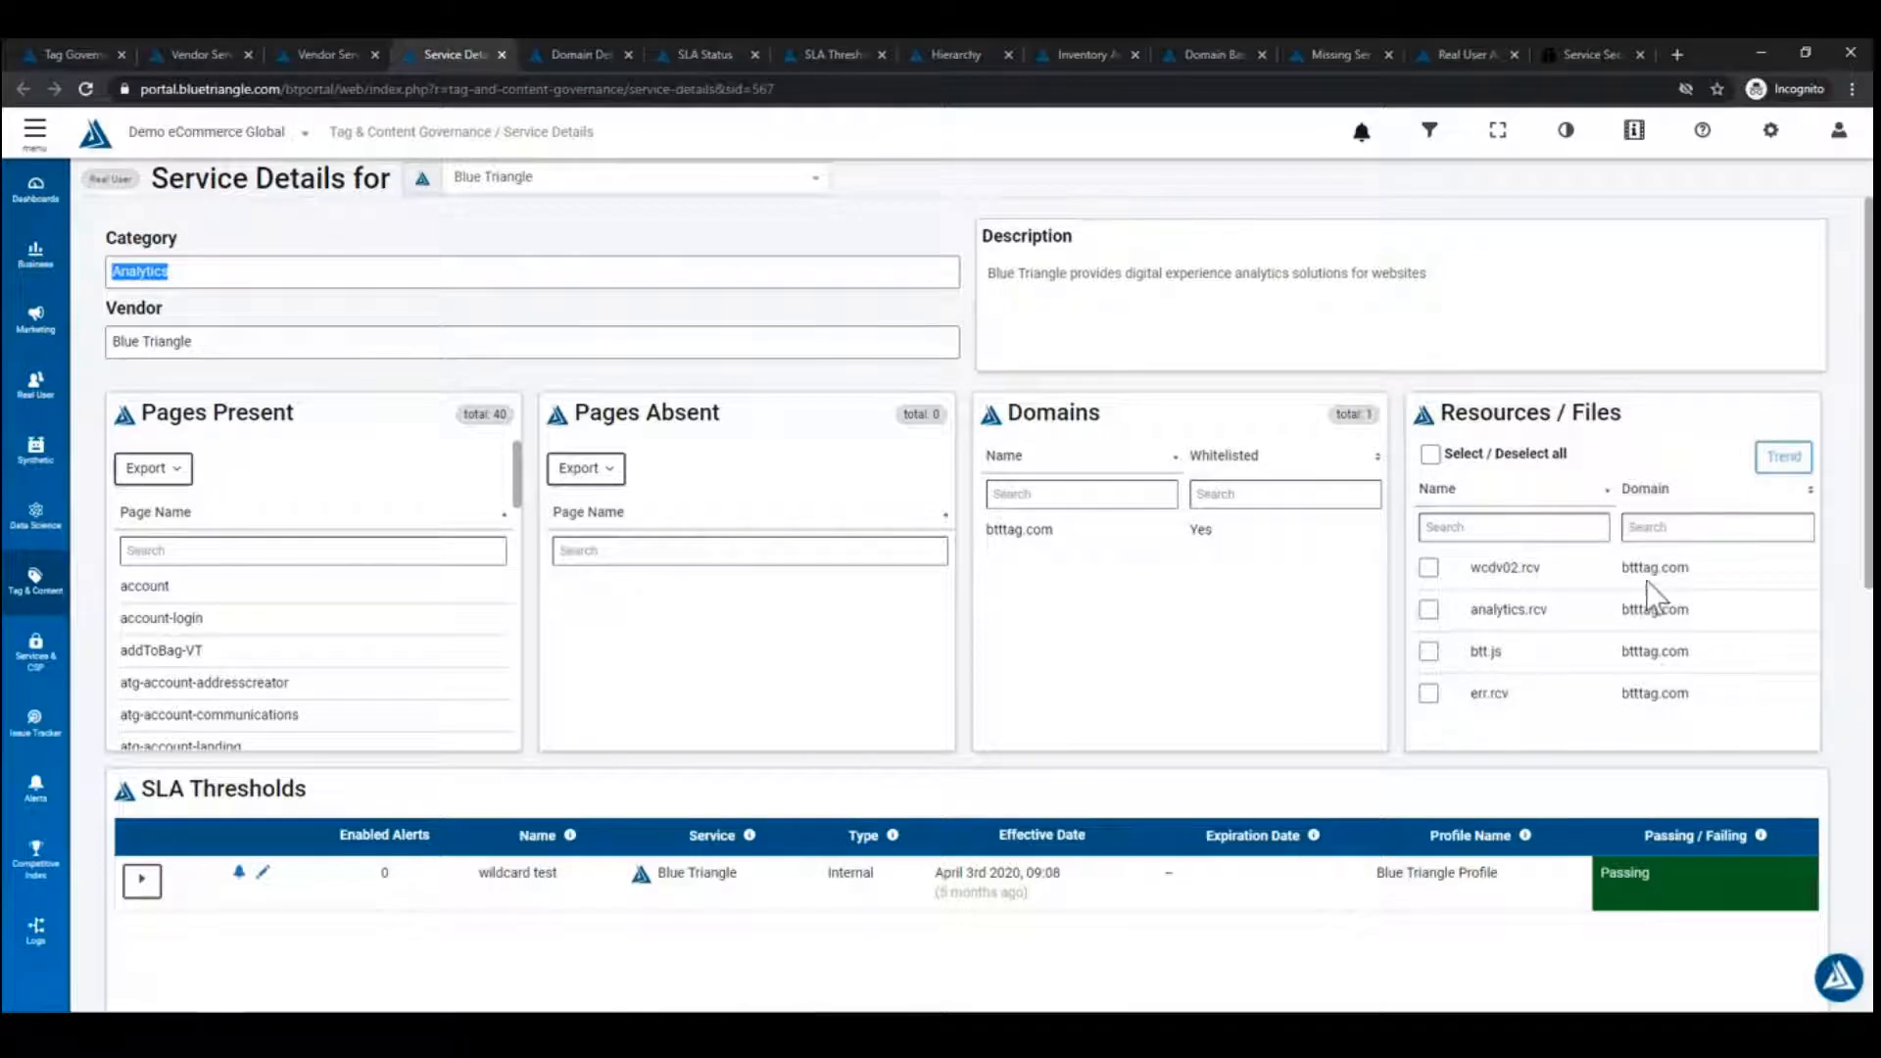
pyautogui.scroll(-2, 655, 745)
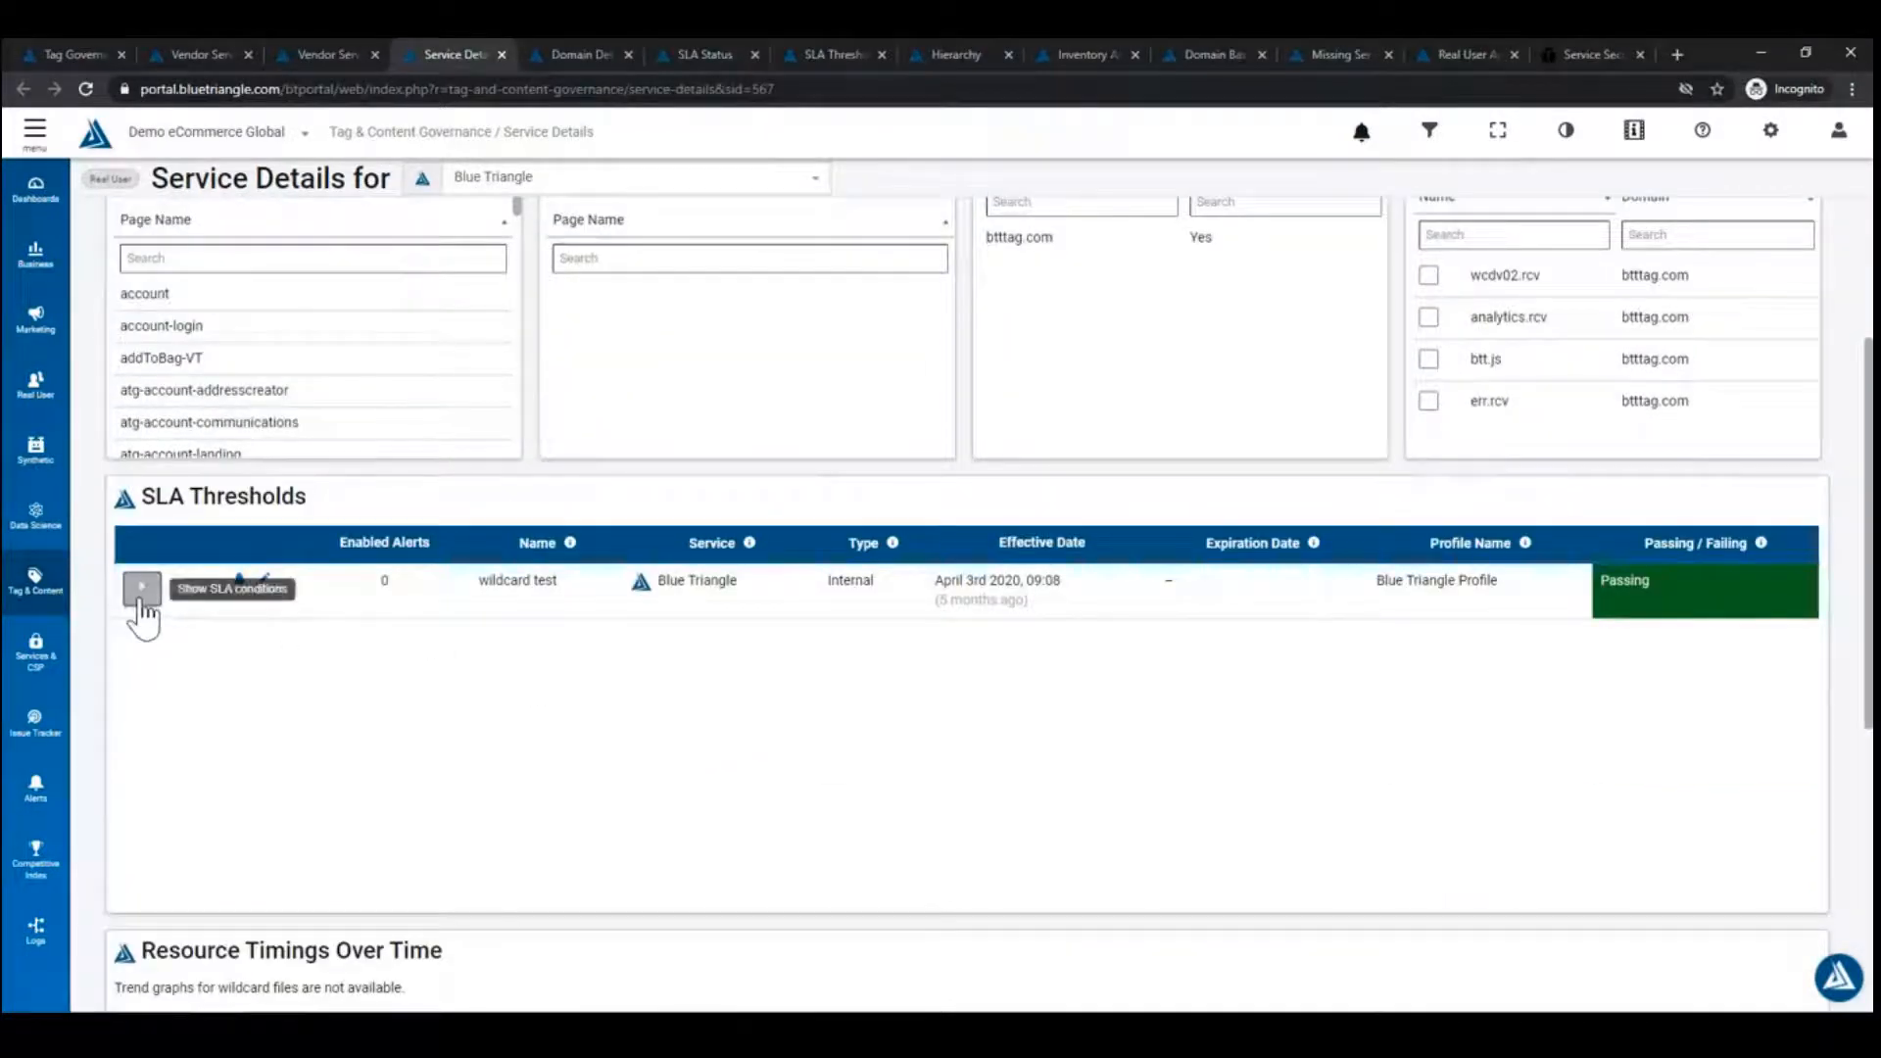
pyautogui.click(142, 590)
pyautogui.click(144, 590)
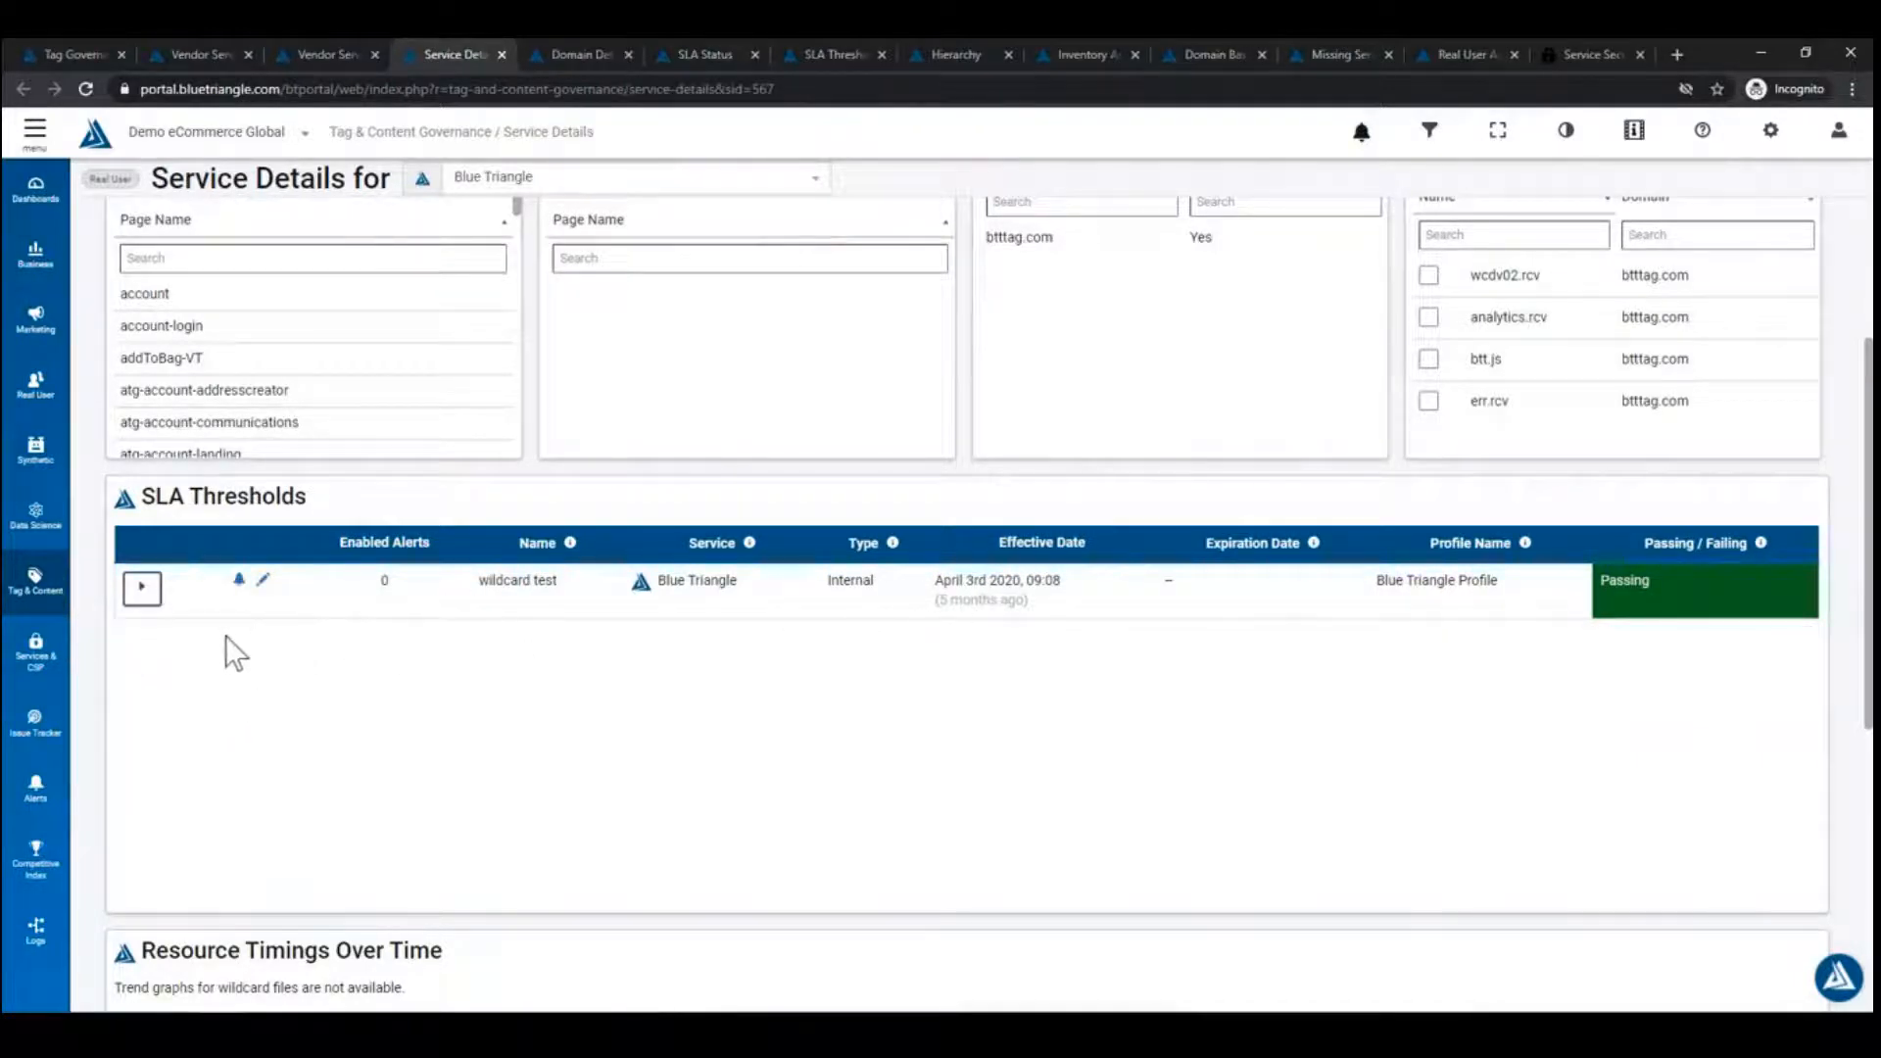
# Expand the "wildcard test" SLA threshold, examine its resource, metric, SLA value and measured value columns, and collapse it.
pyautogui.click(142, 588)
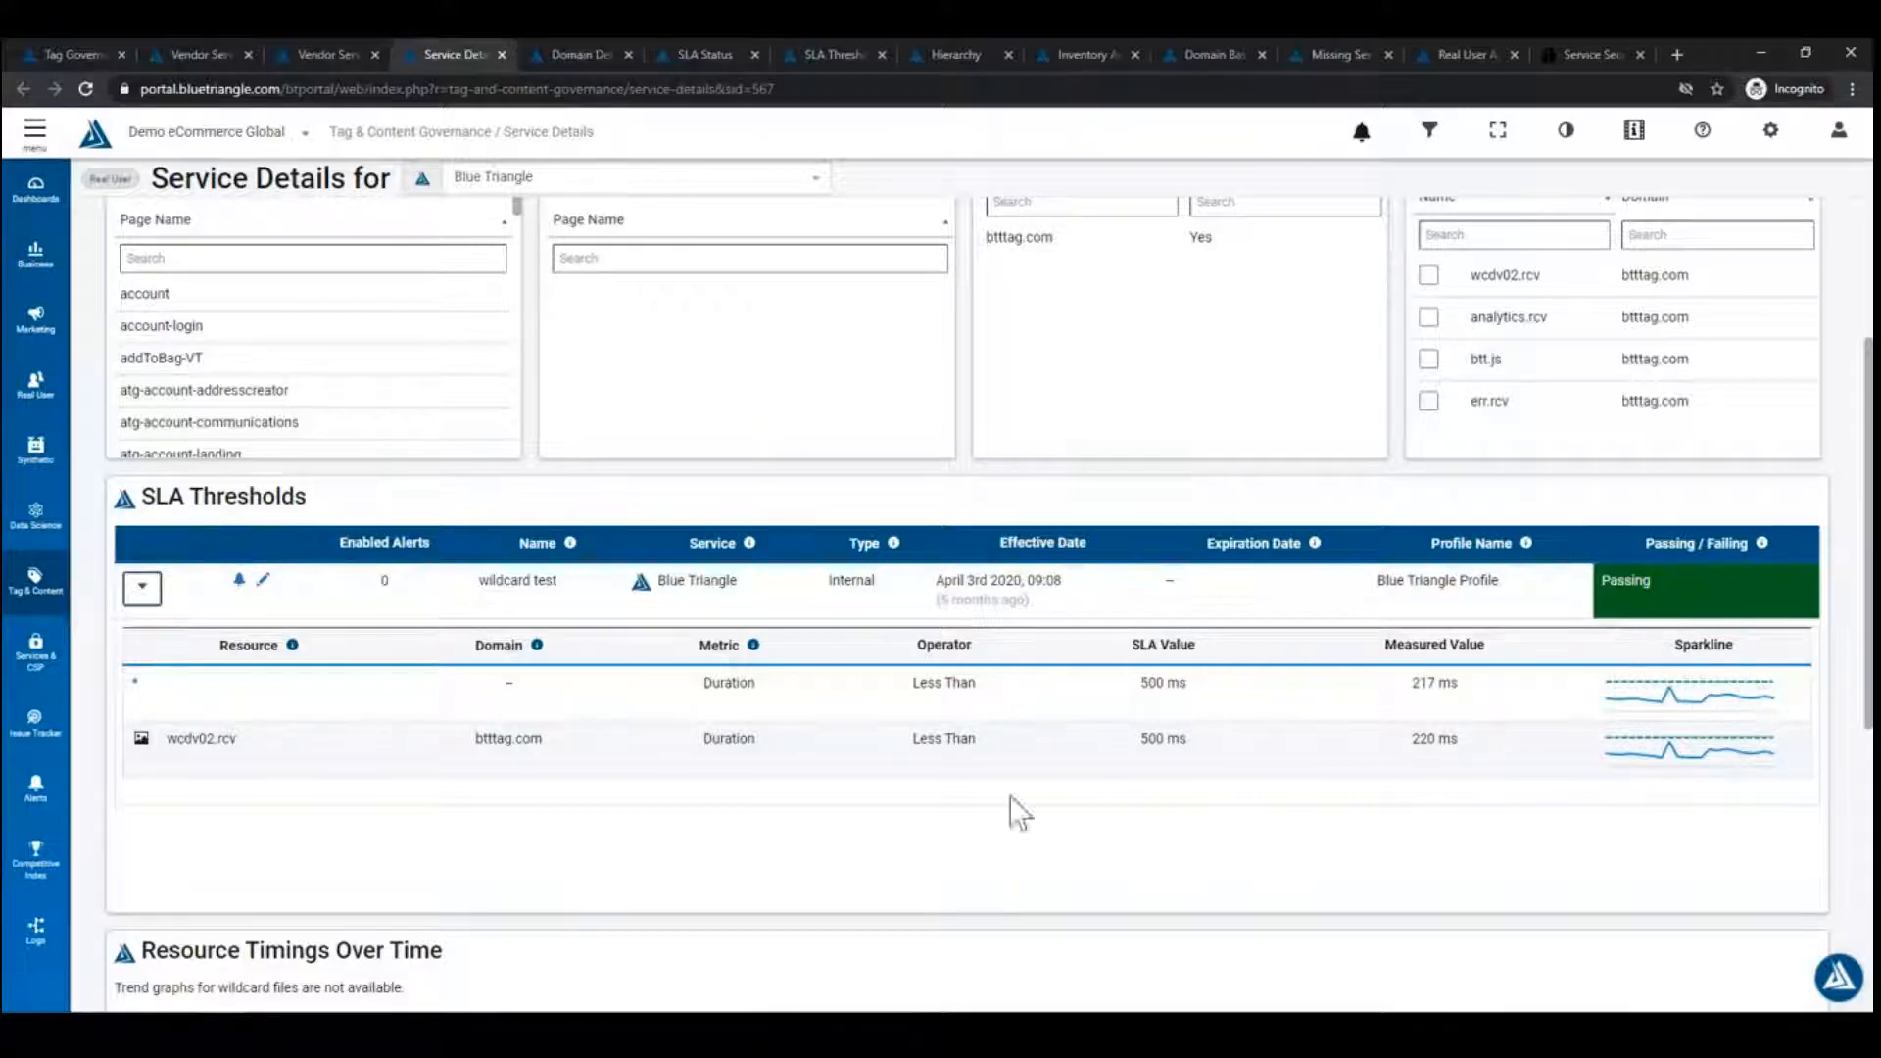
pyautogui.scroll(-1, 232, 755)
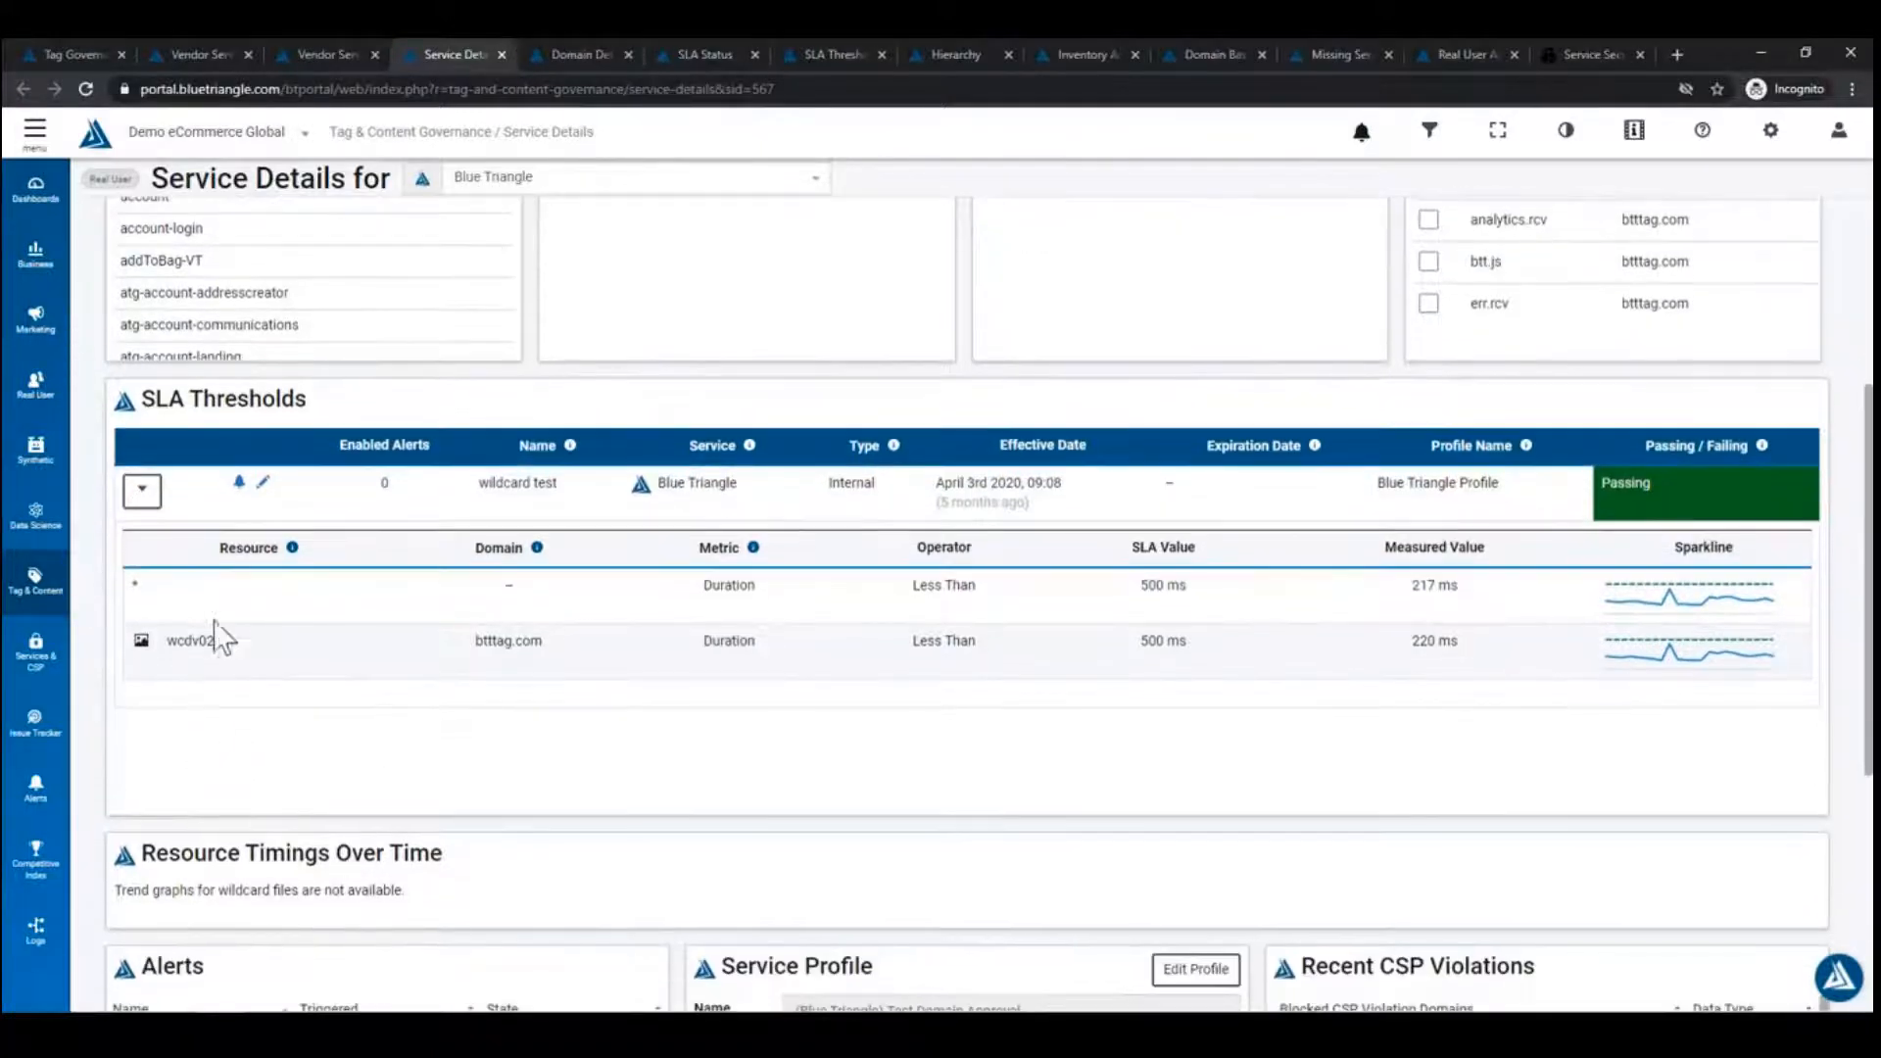
pyautogui.click(143, 490)
# Examine the Resource Timings Over Time, Alerts, Service Profile and Recent CSP Violations sections of the Blue Triangle service.
pyautogui.scroll(-1, 529, 708)
pyautogui.scroll(-2, 543, 712)
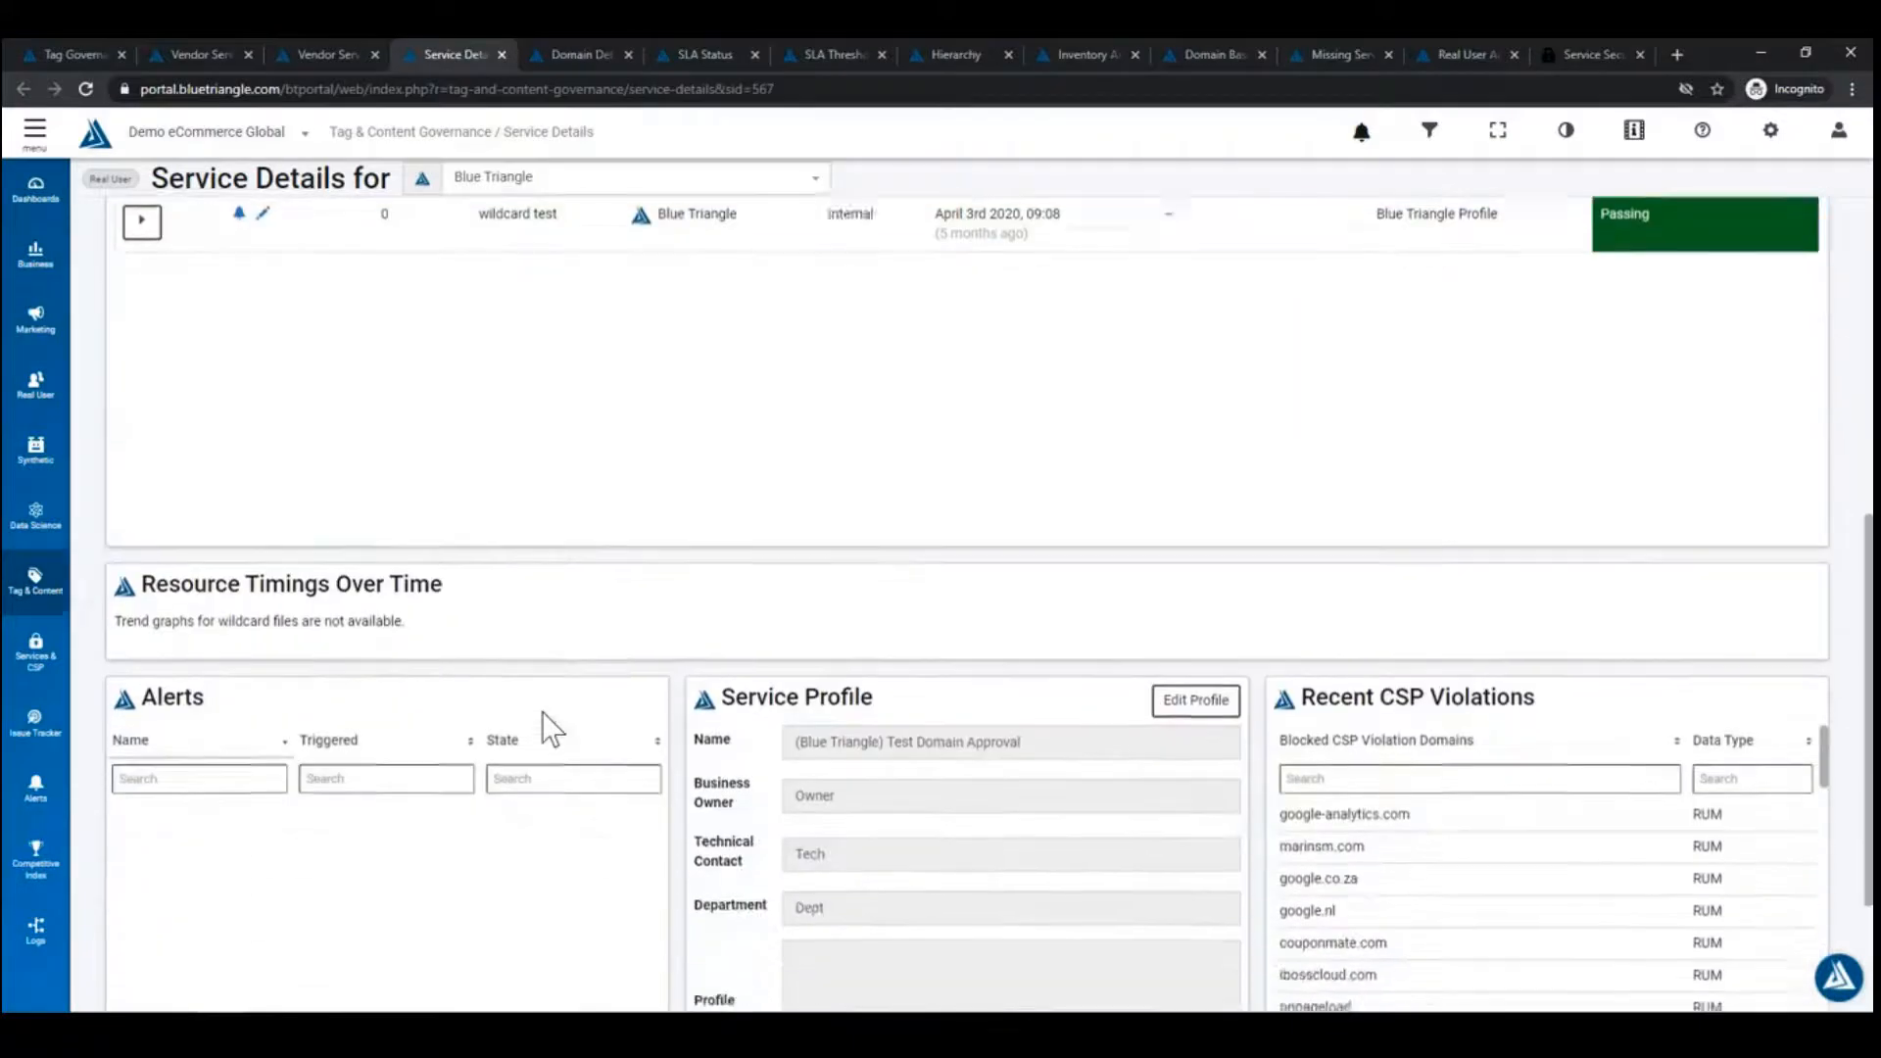
pyautogui.scroll(-2, 547, 702)
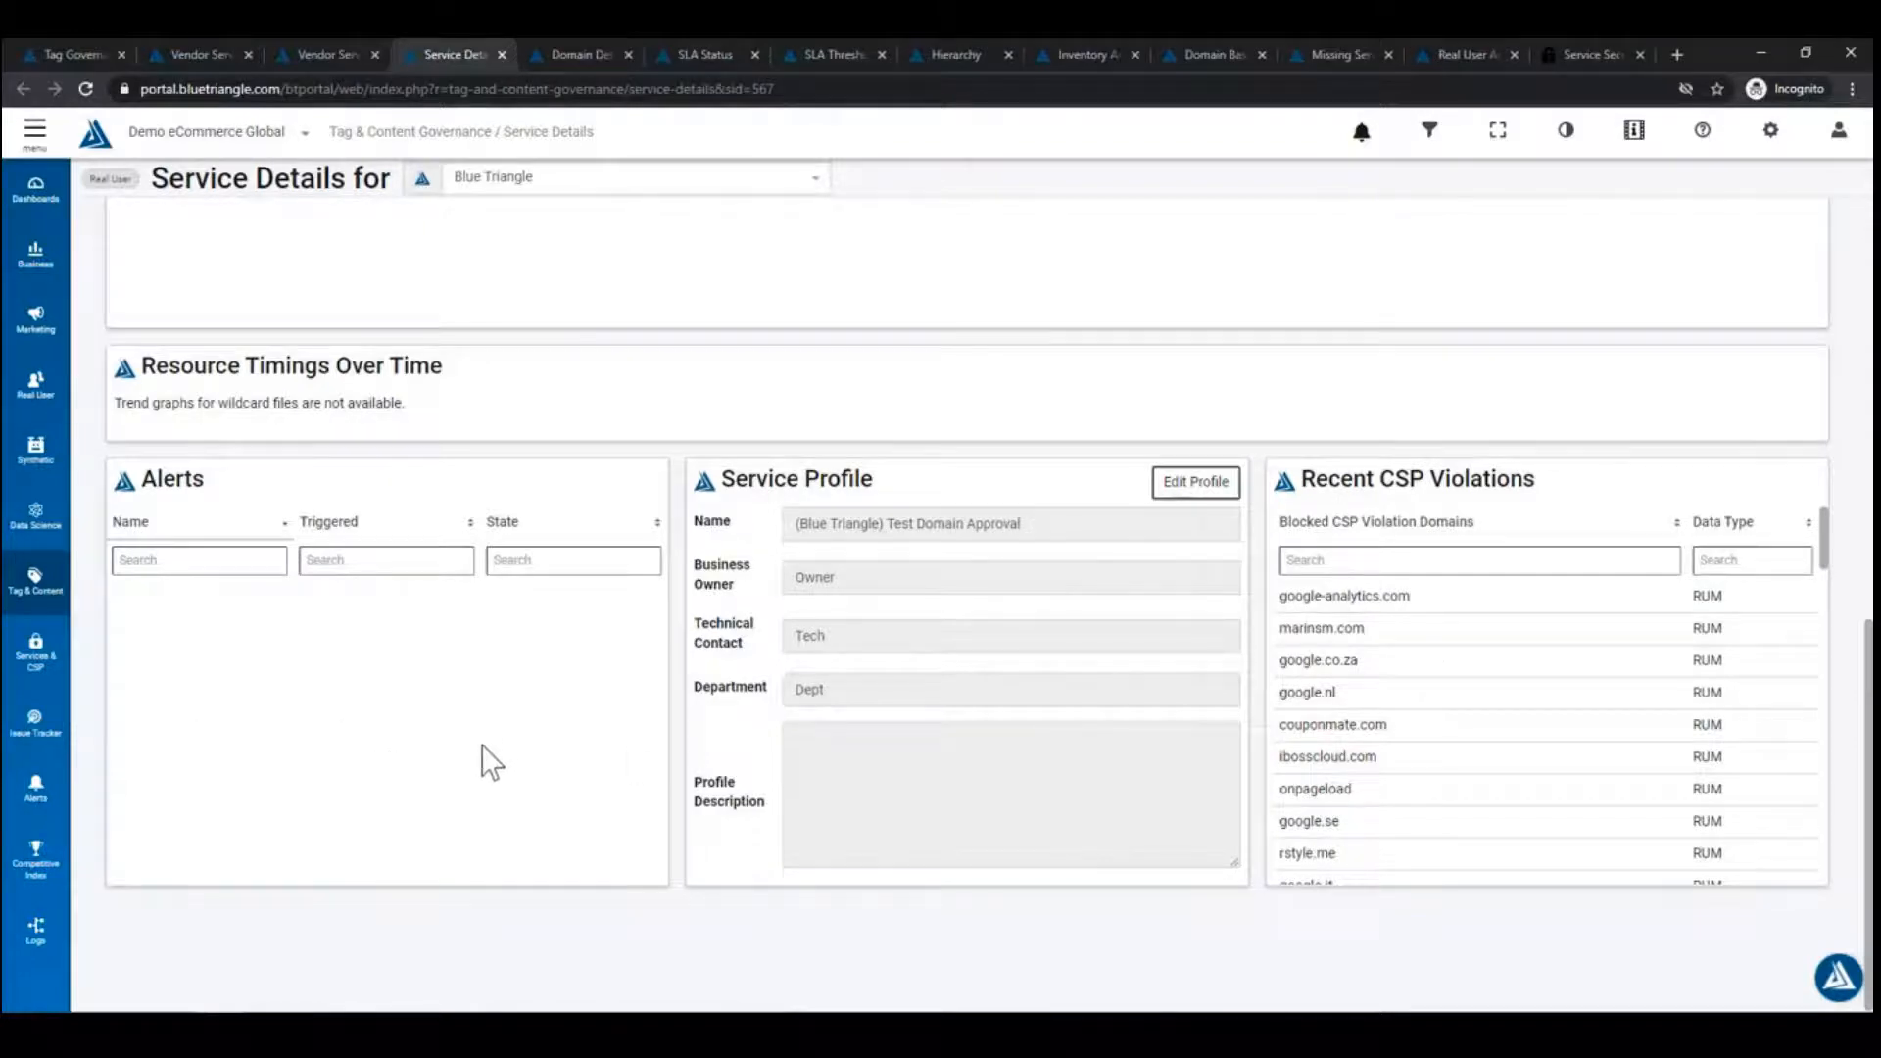
pyautogui.scroll(9, 508, 462)
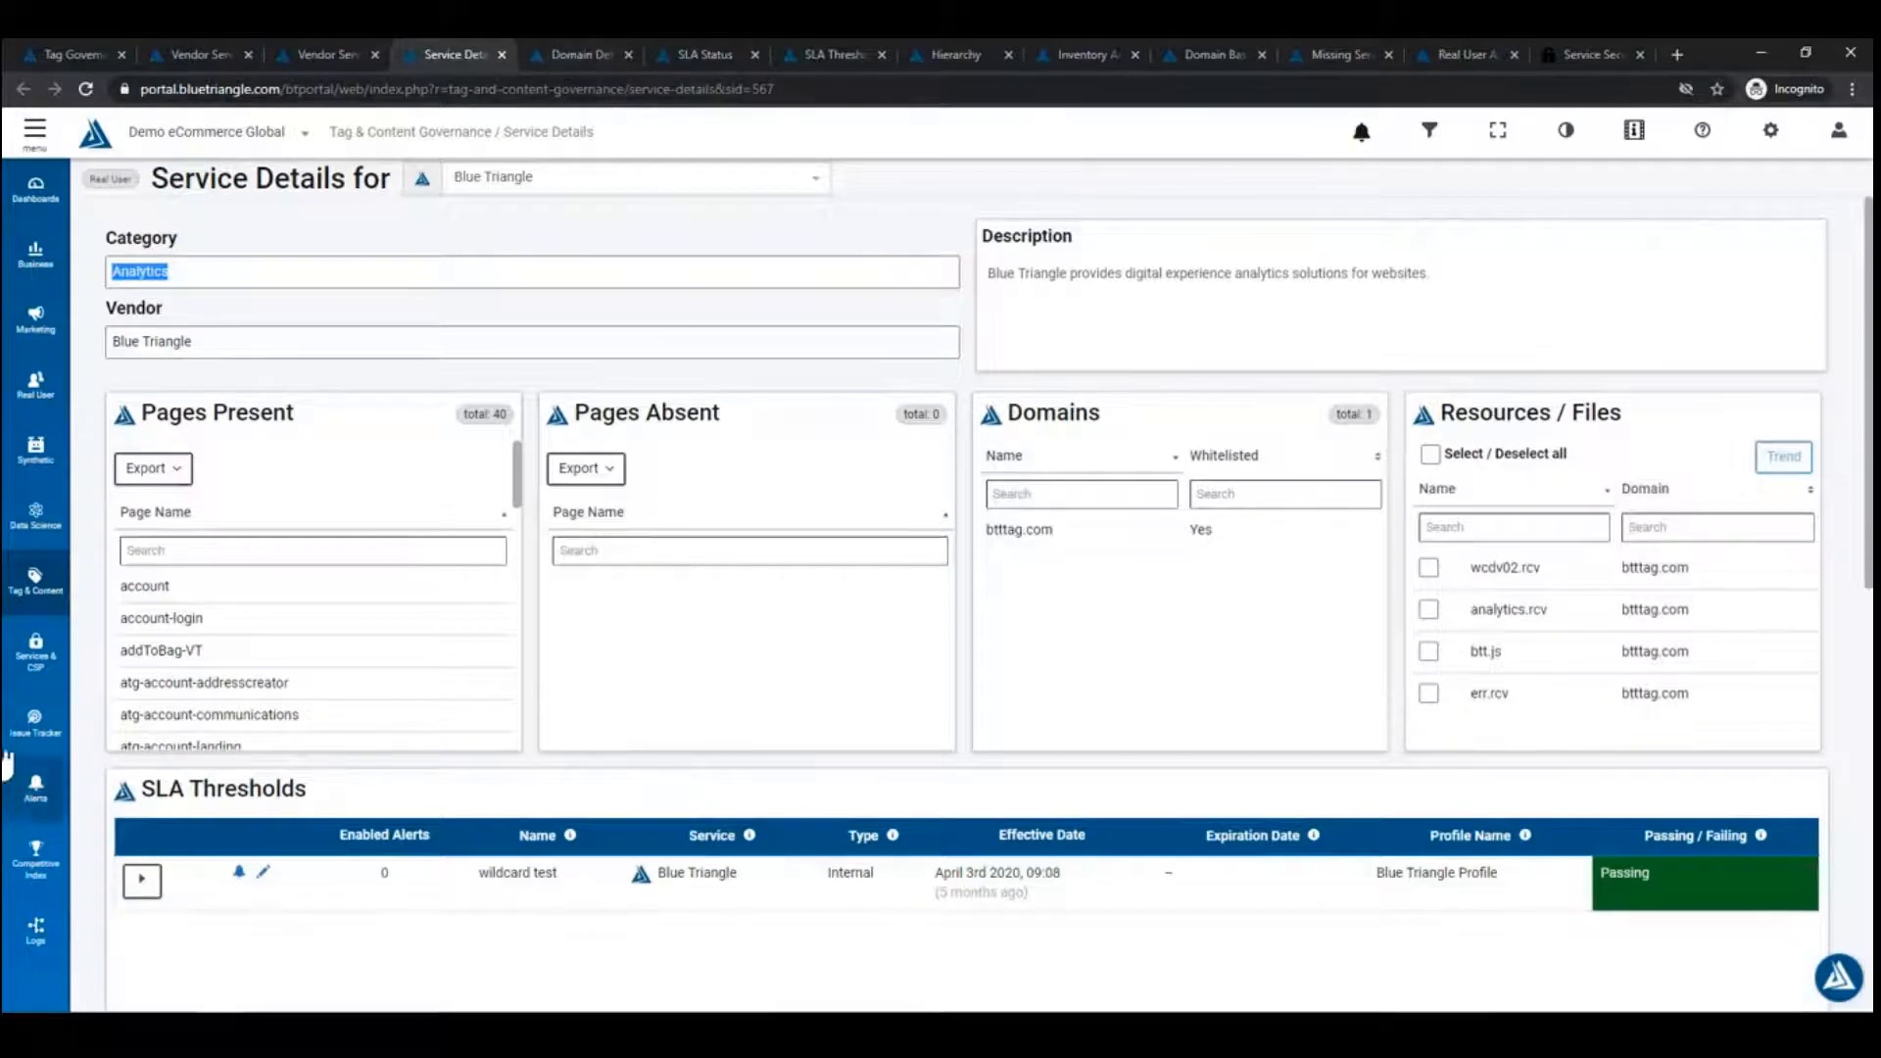
# Open the details of the btttag.com domain from the service's Domains list and close the duplicate Domain Details page.
pyautogui.click(37, 599)
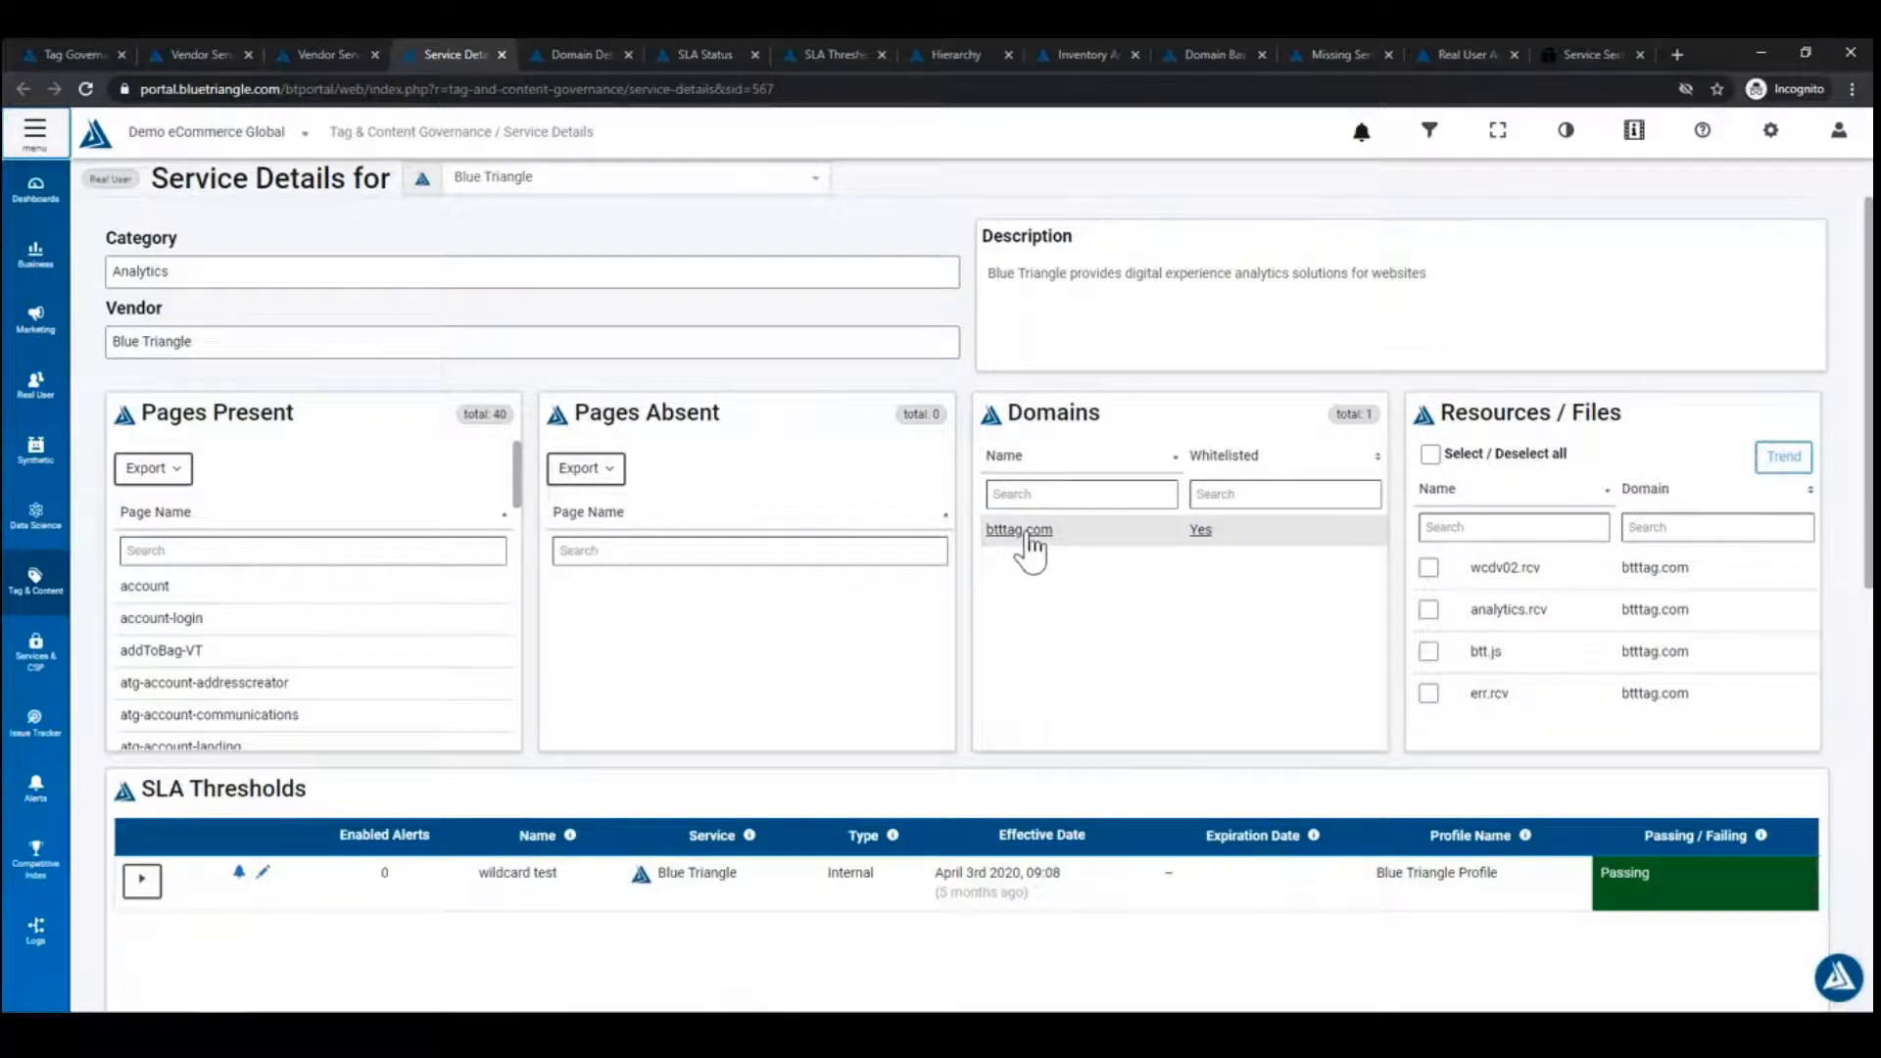
pyautogui.click(1029, 535)
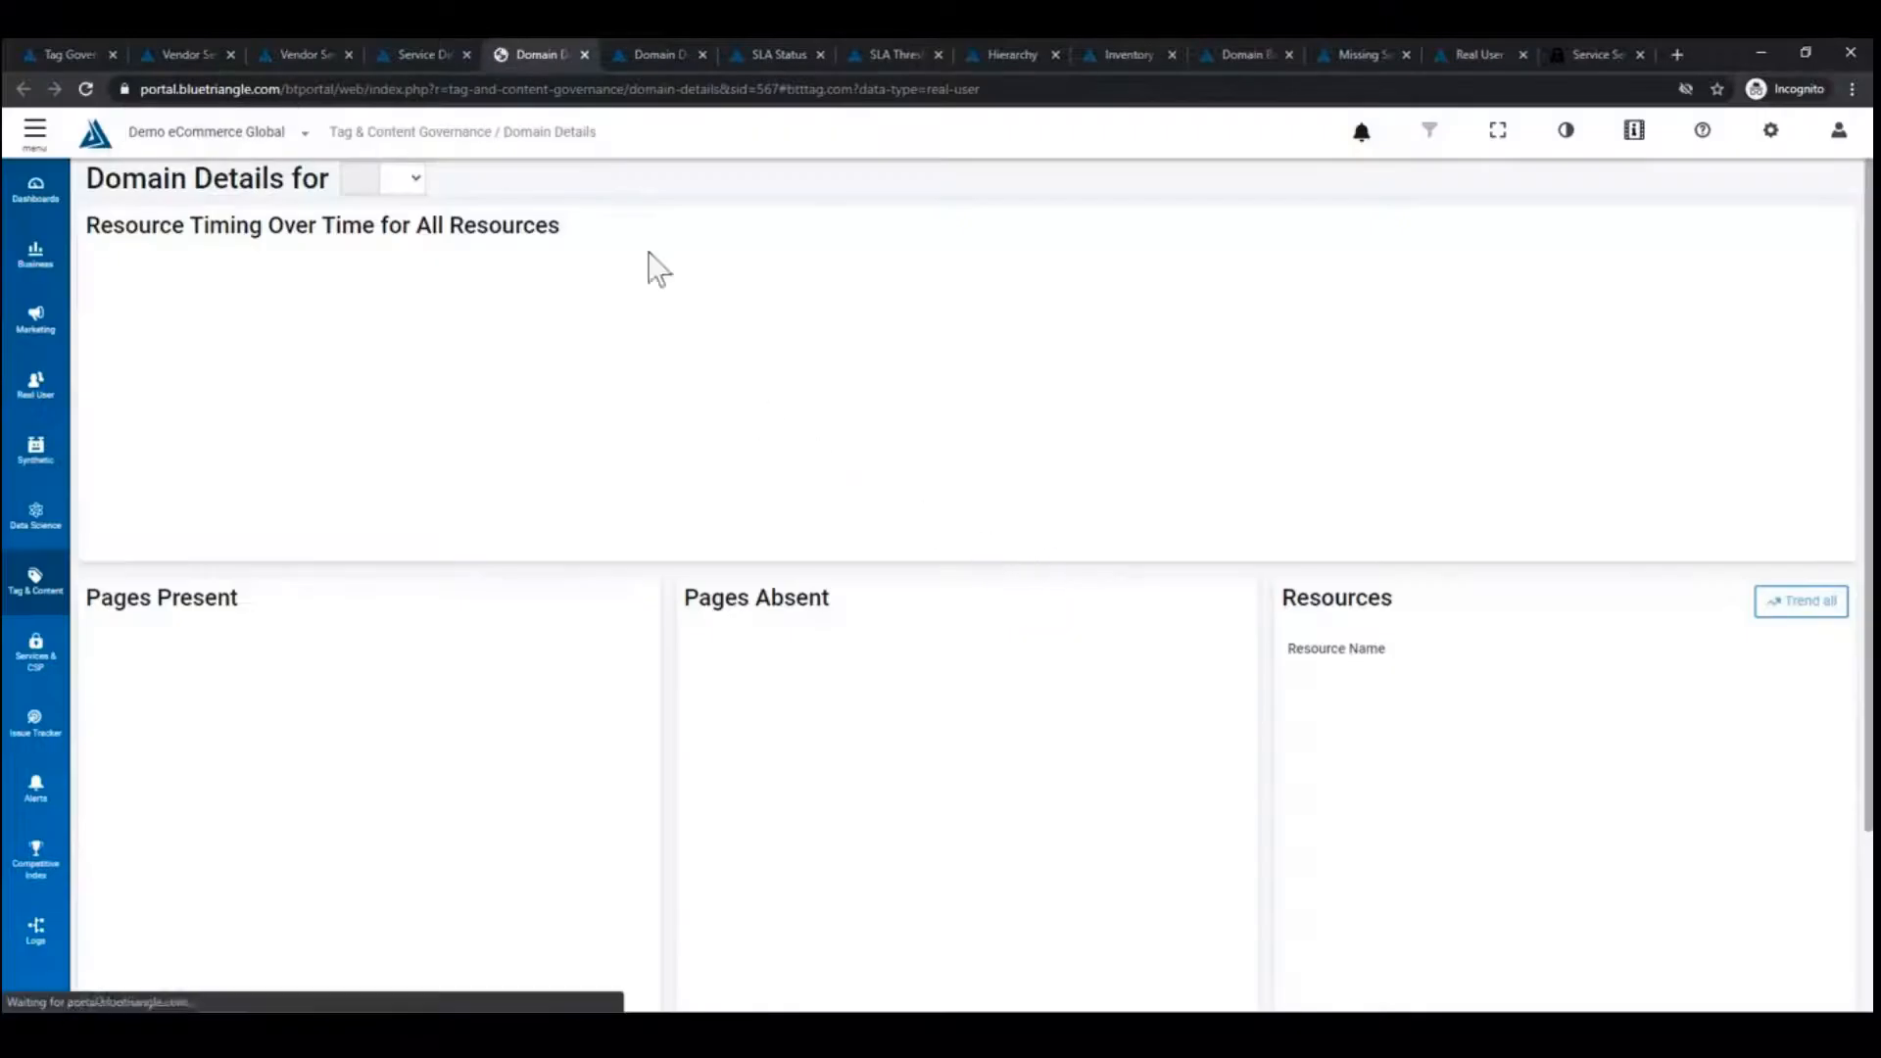
pyautogui.middleClick(649, 49)
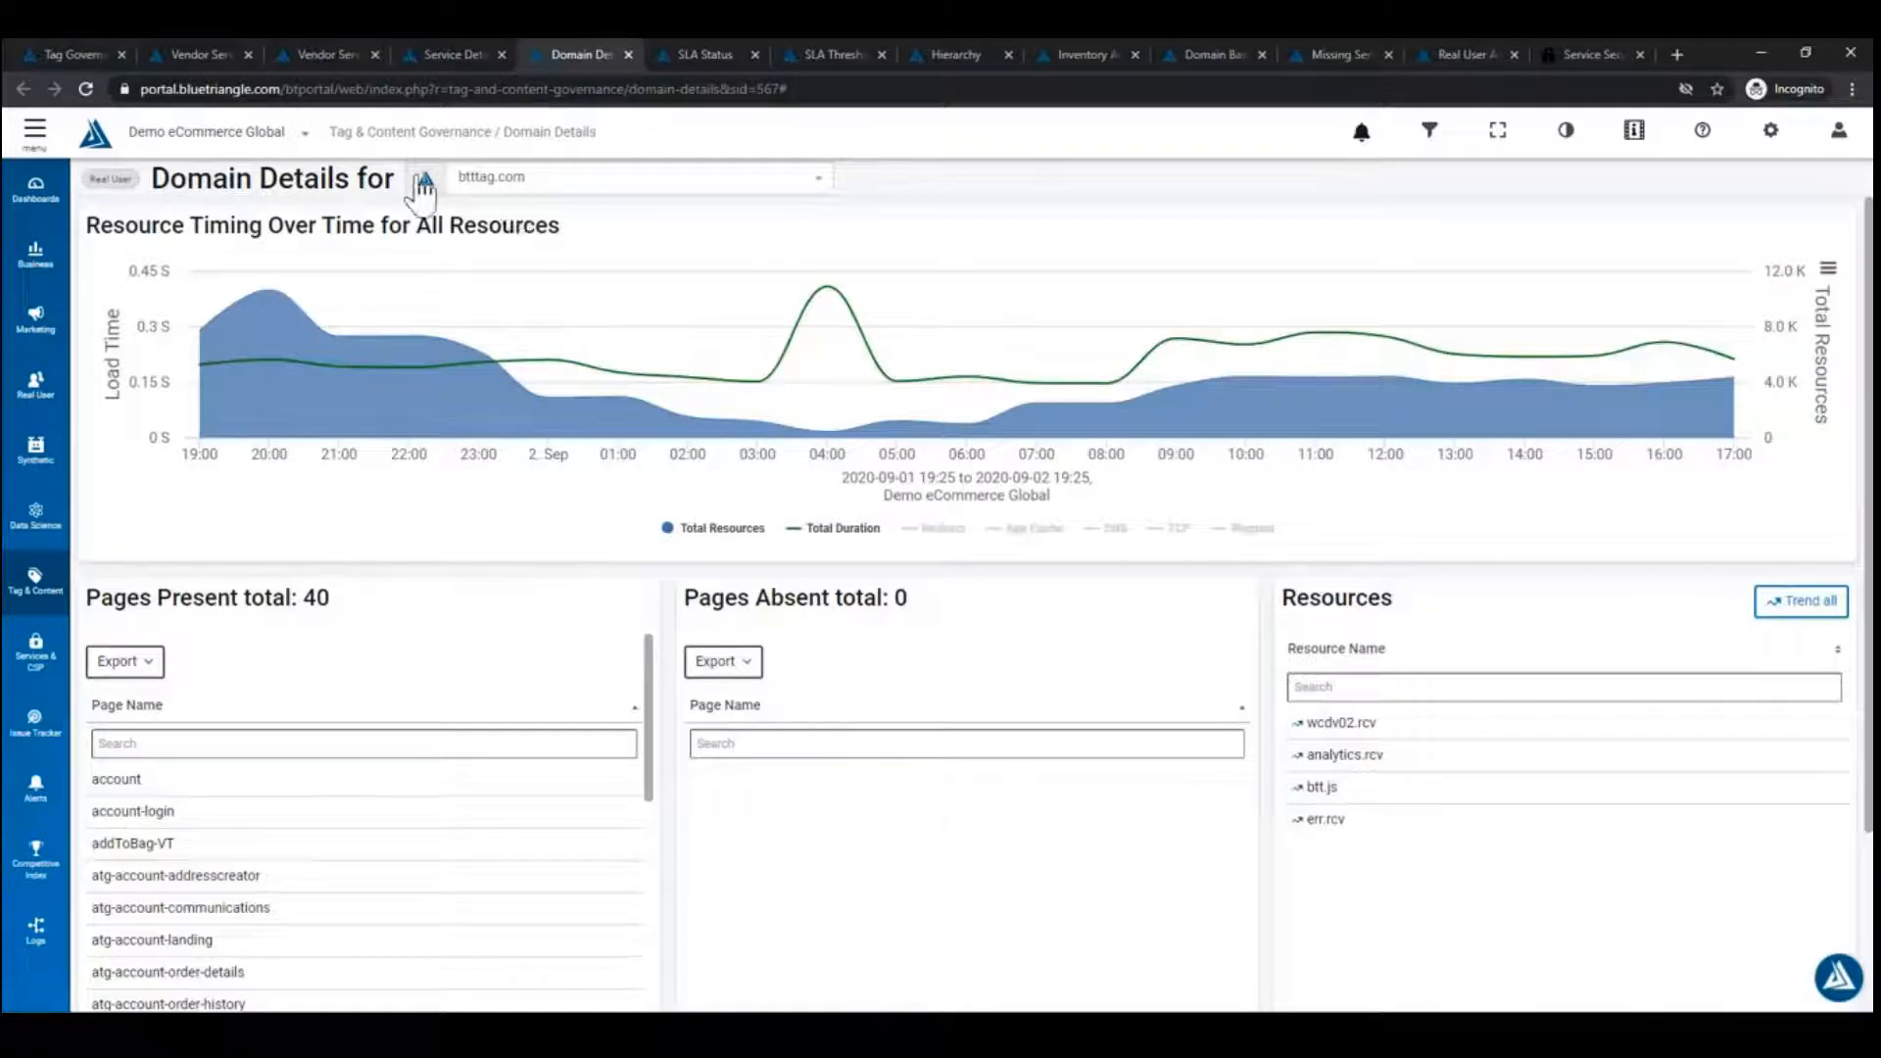
pyautogui.click(36, 580)
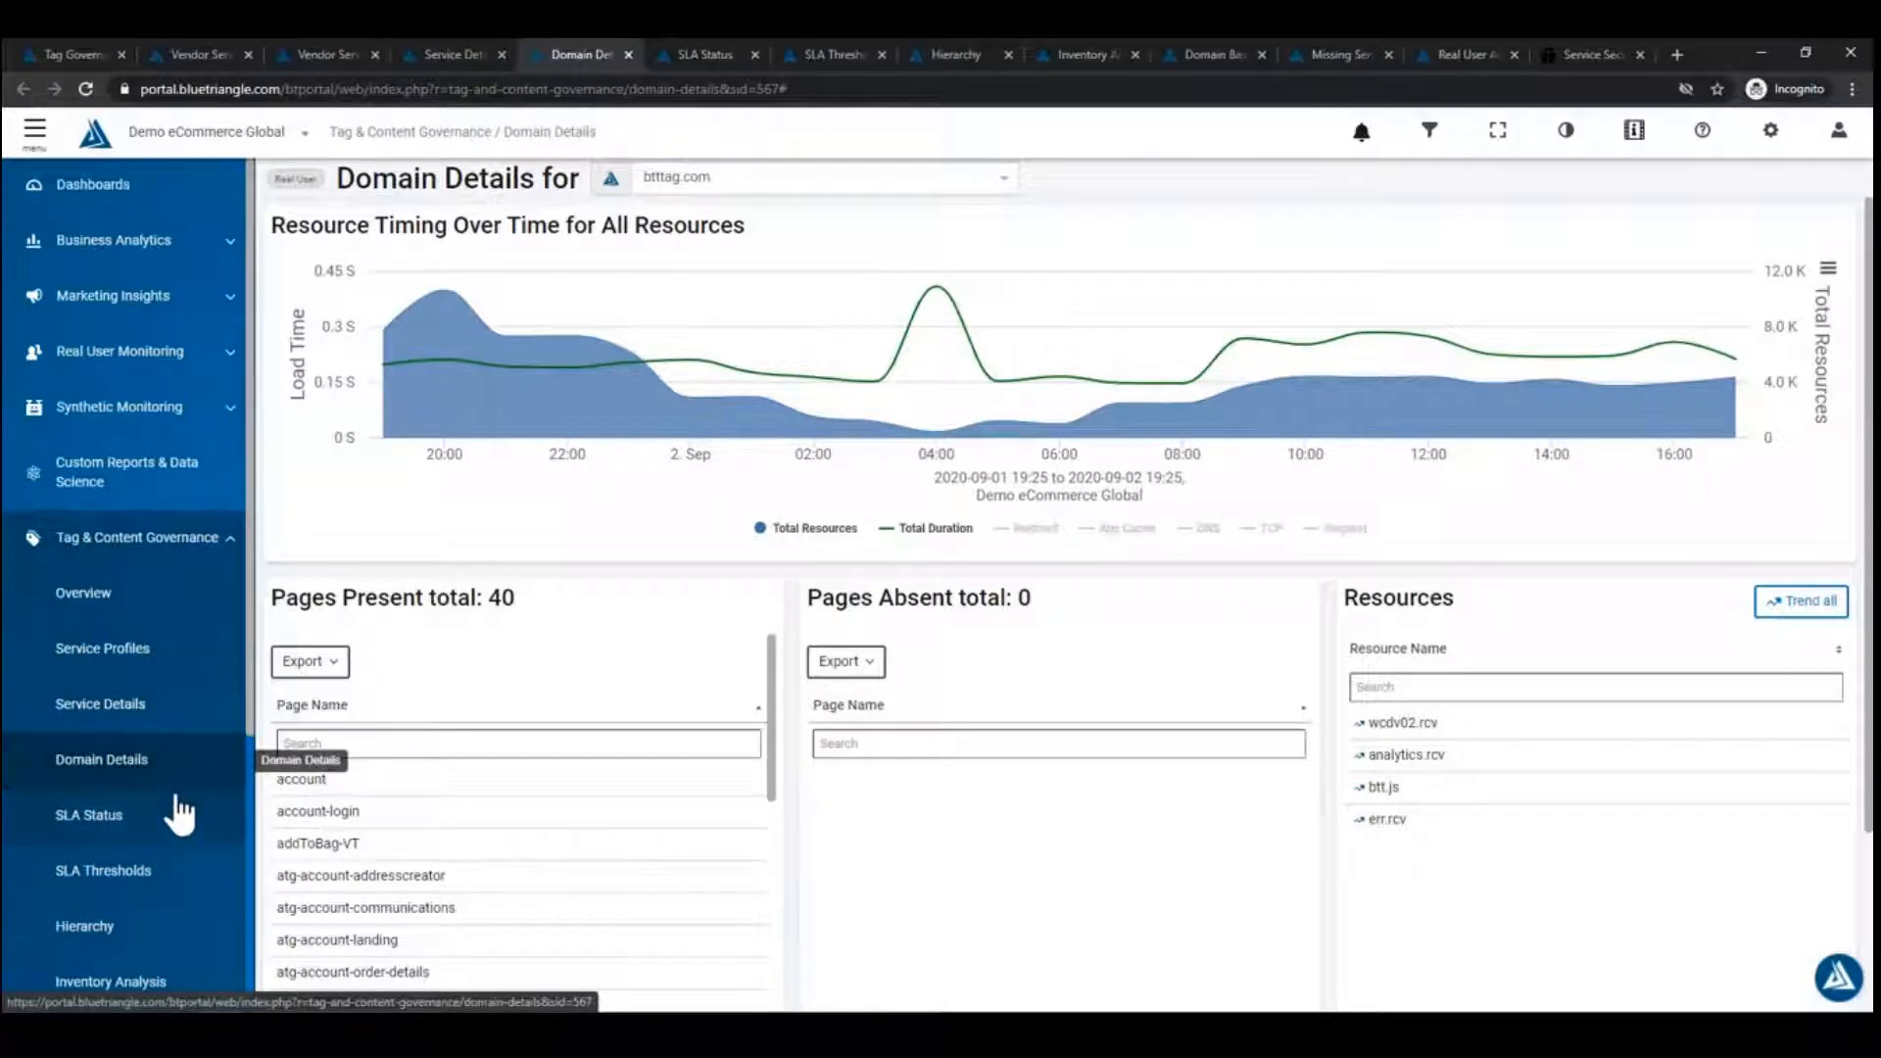
pyautogui.click(33, 142)
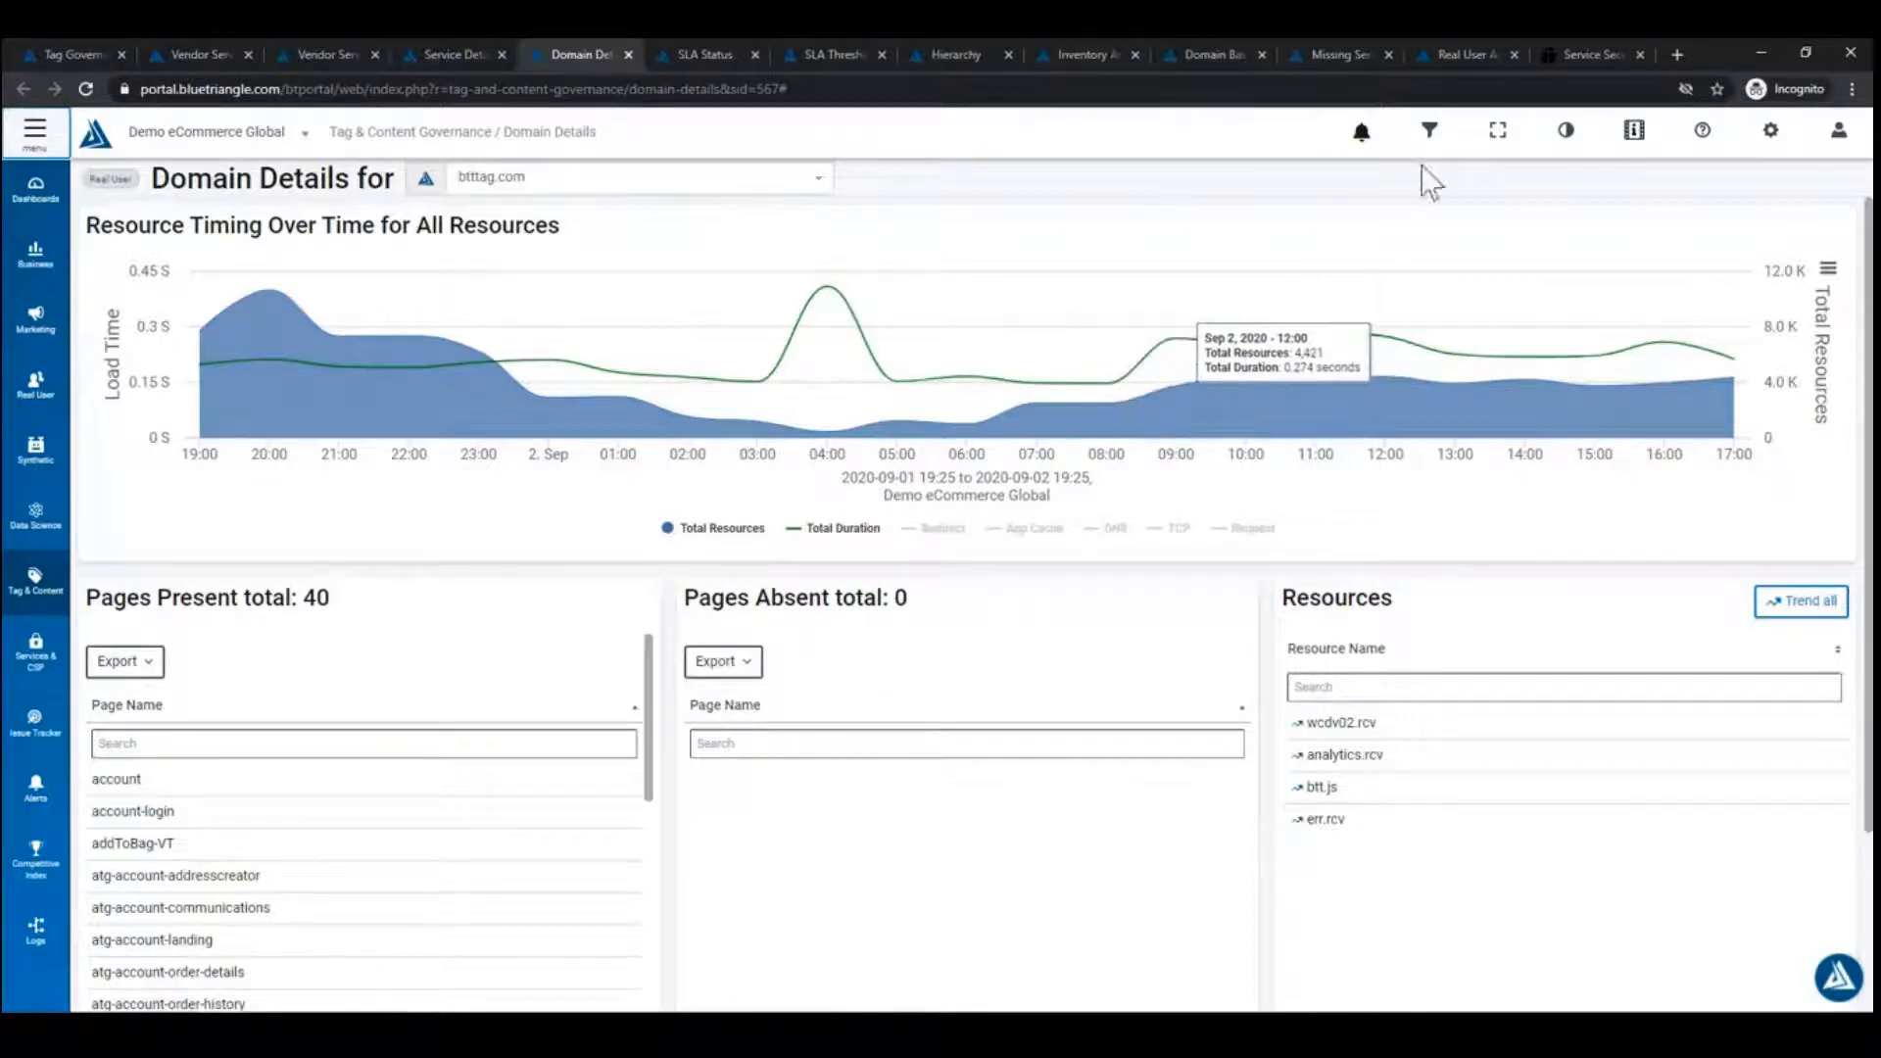
# Compare the filters on the Service Details and Domain Details pages, check the Data Type options, and cancel without applying changes.
pyautogui.click(467, 61)
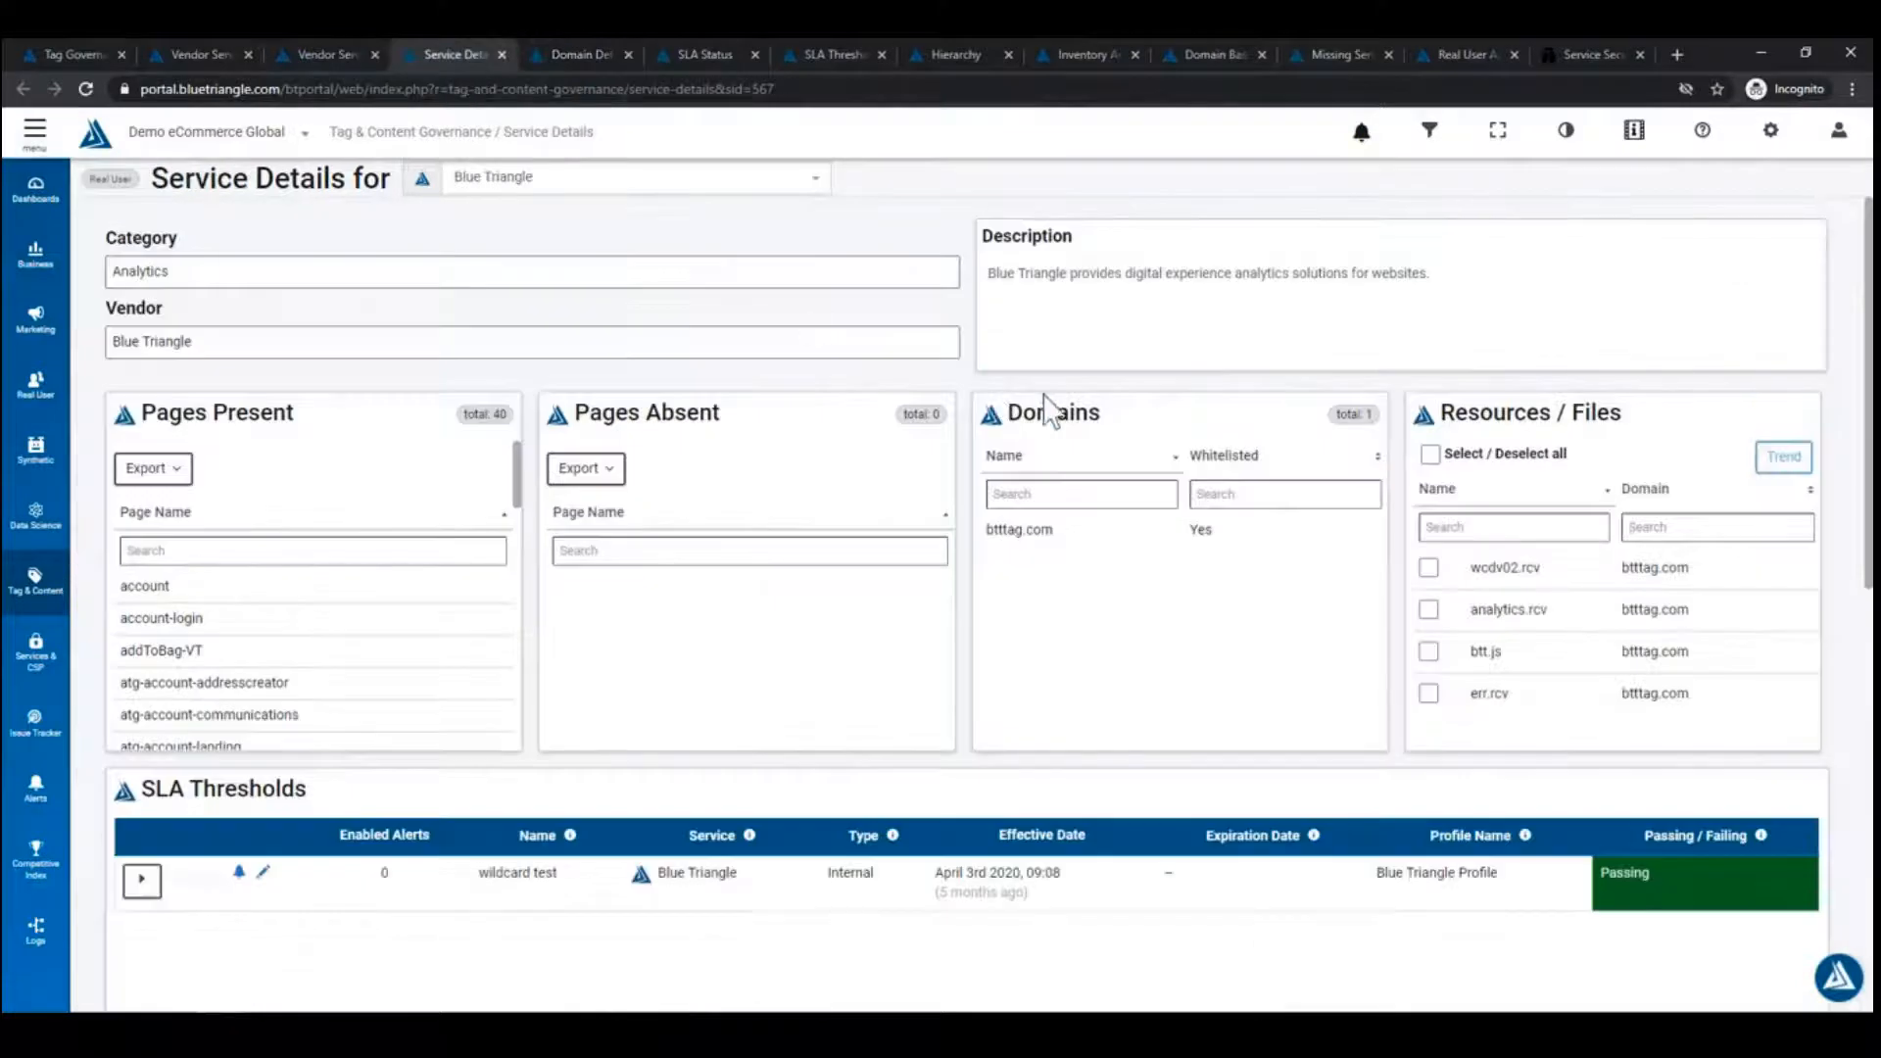
pyautogui.click(1444, 147)
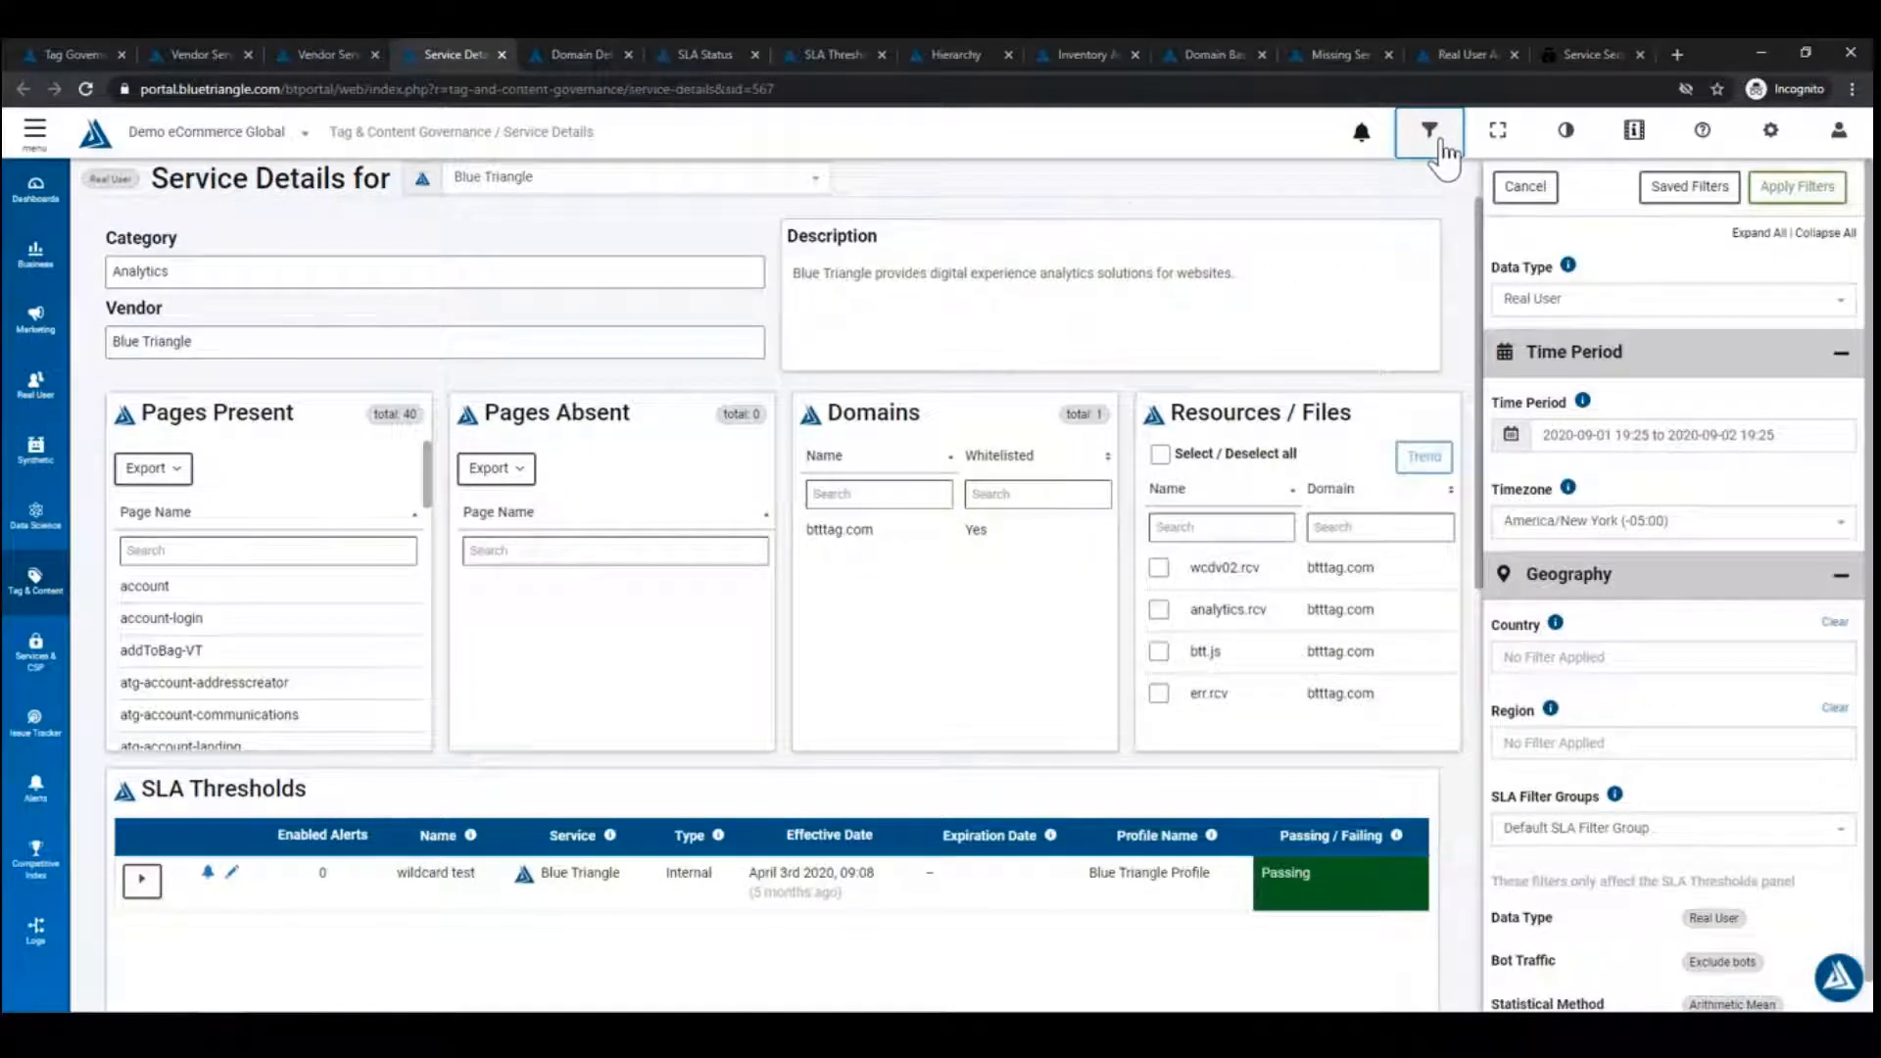
pyautogui.click(578, 57)
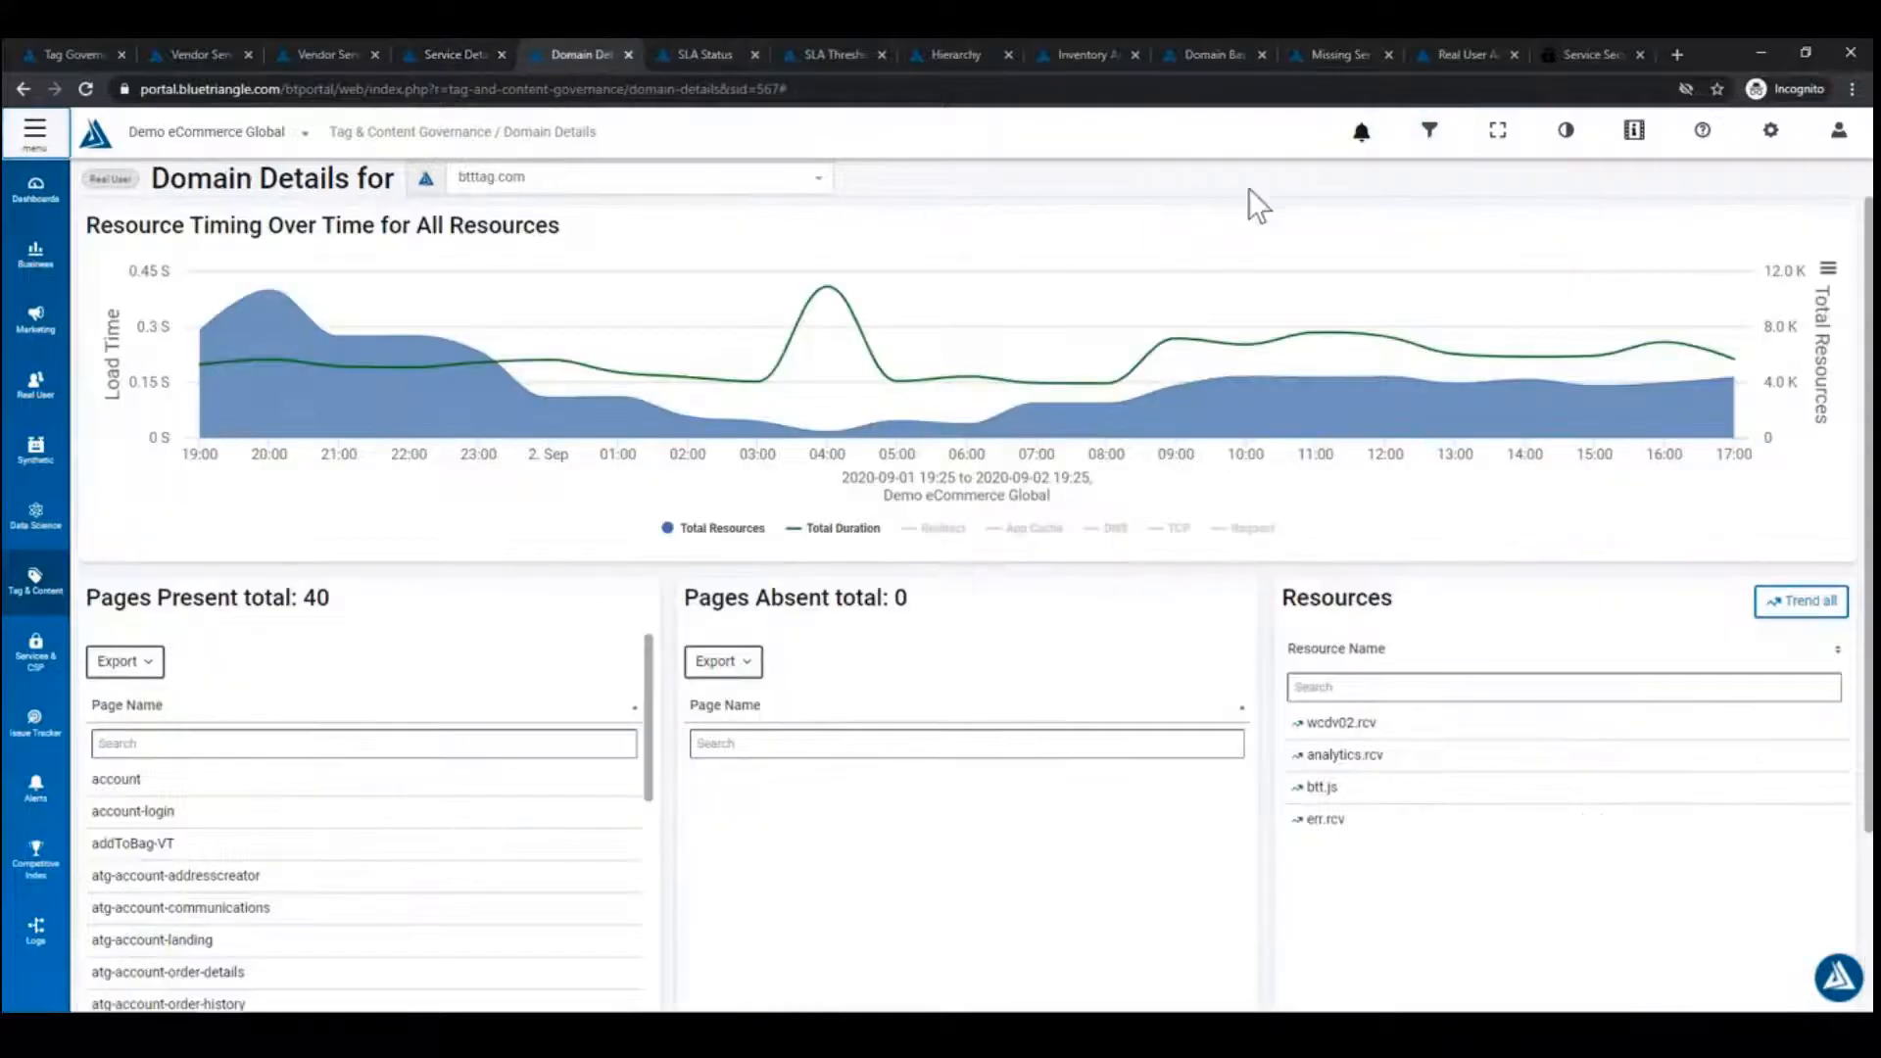
pyautogui.click(1430, 132)
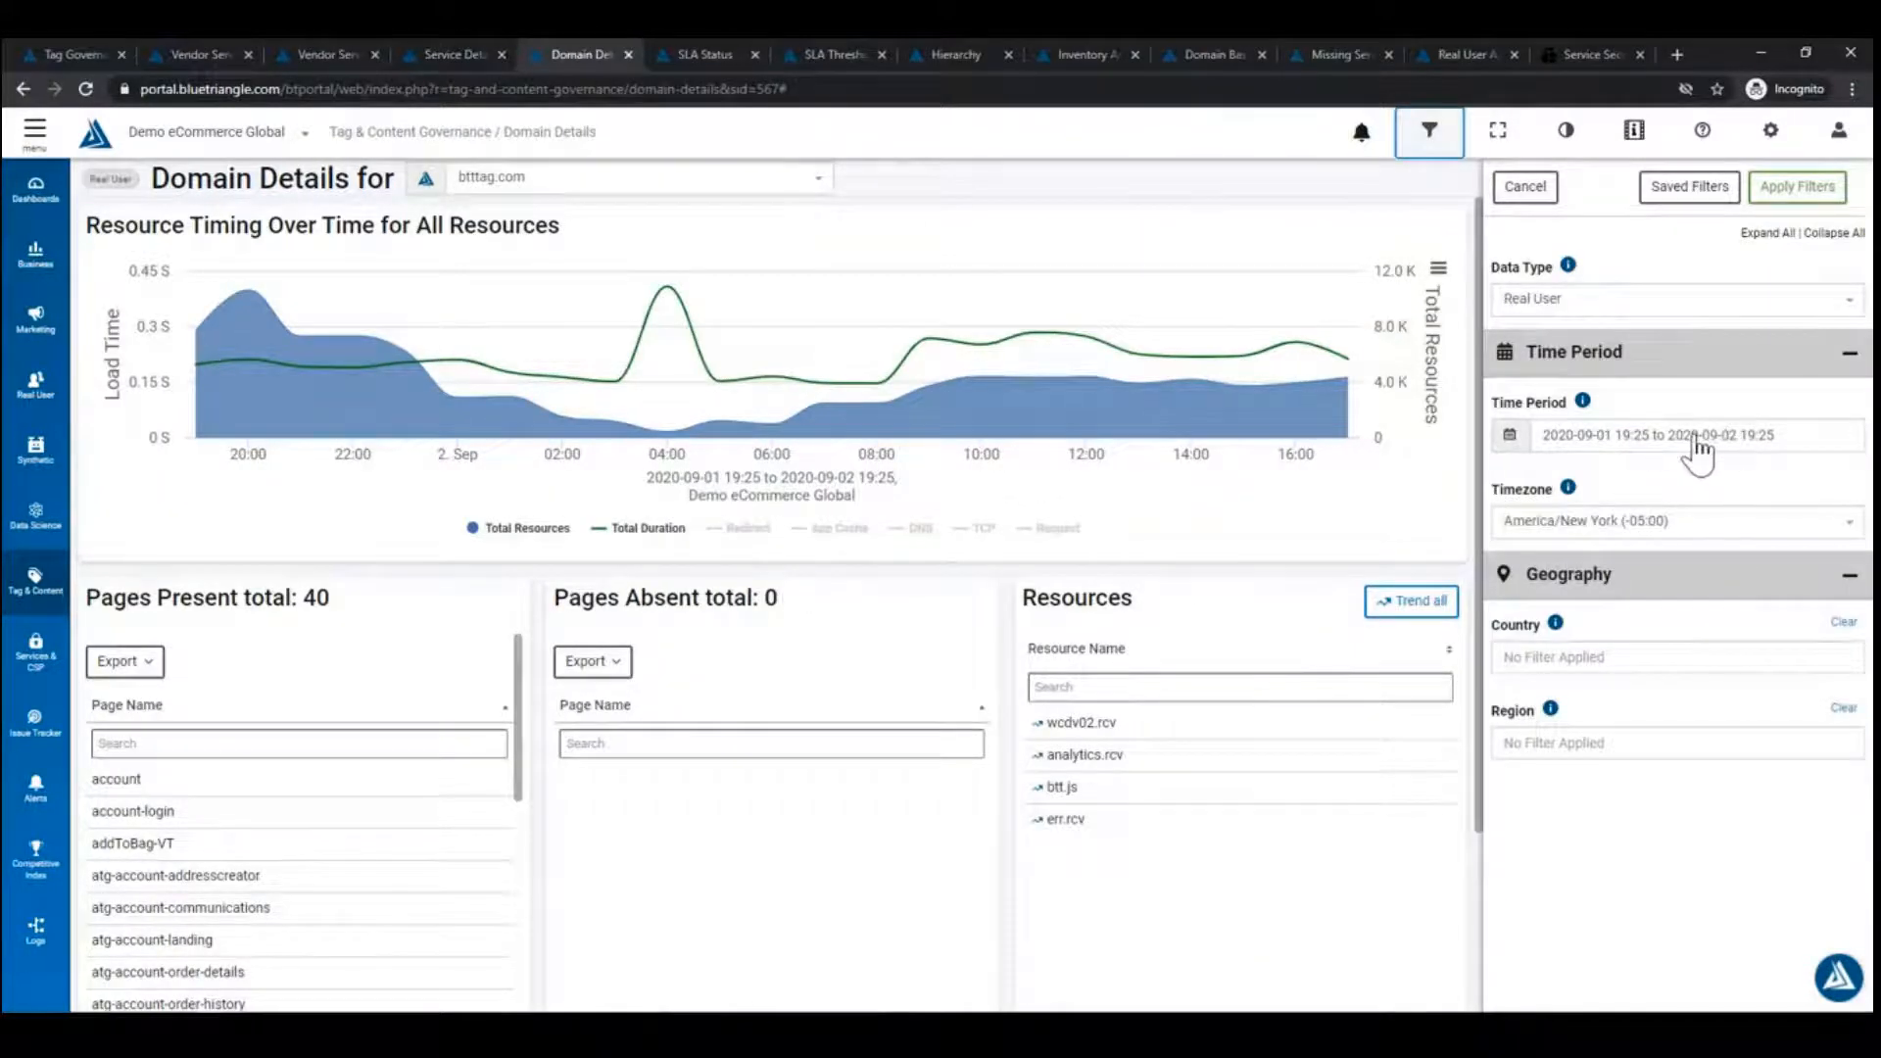
pyautogui.click(1582, 306)
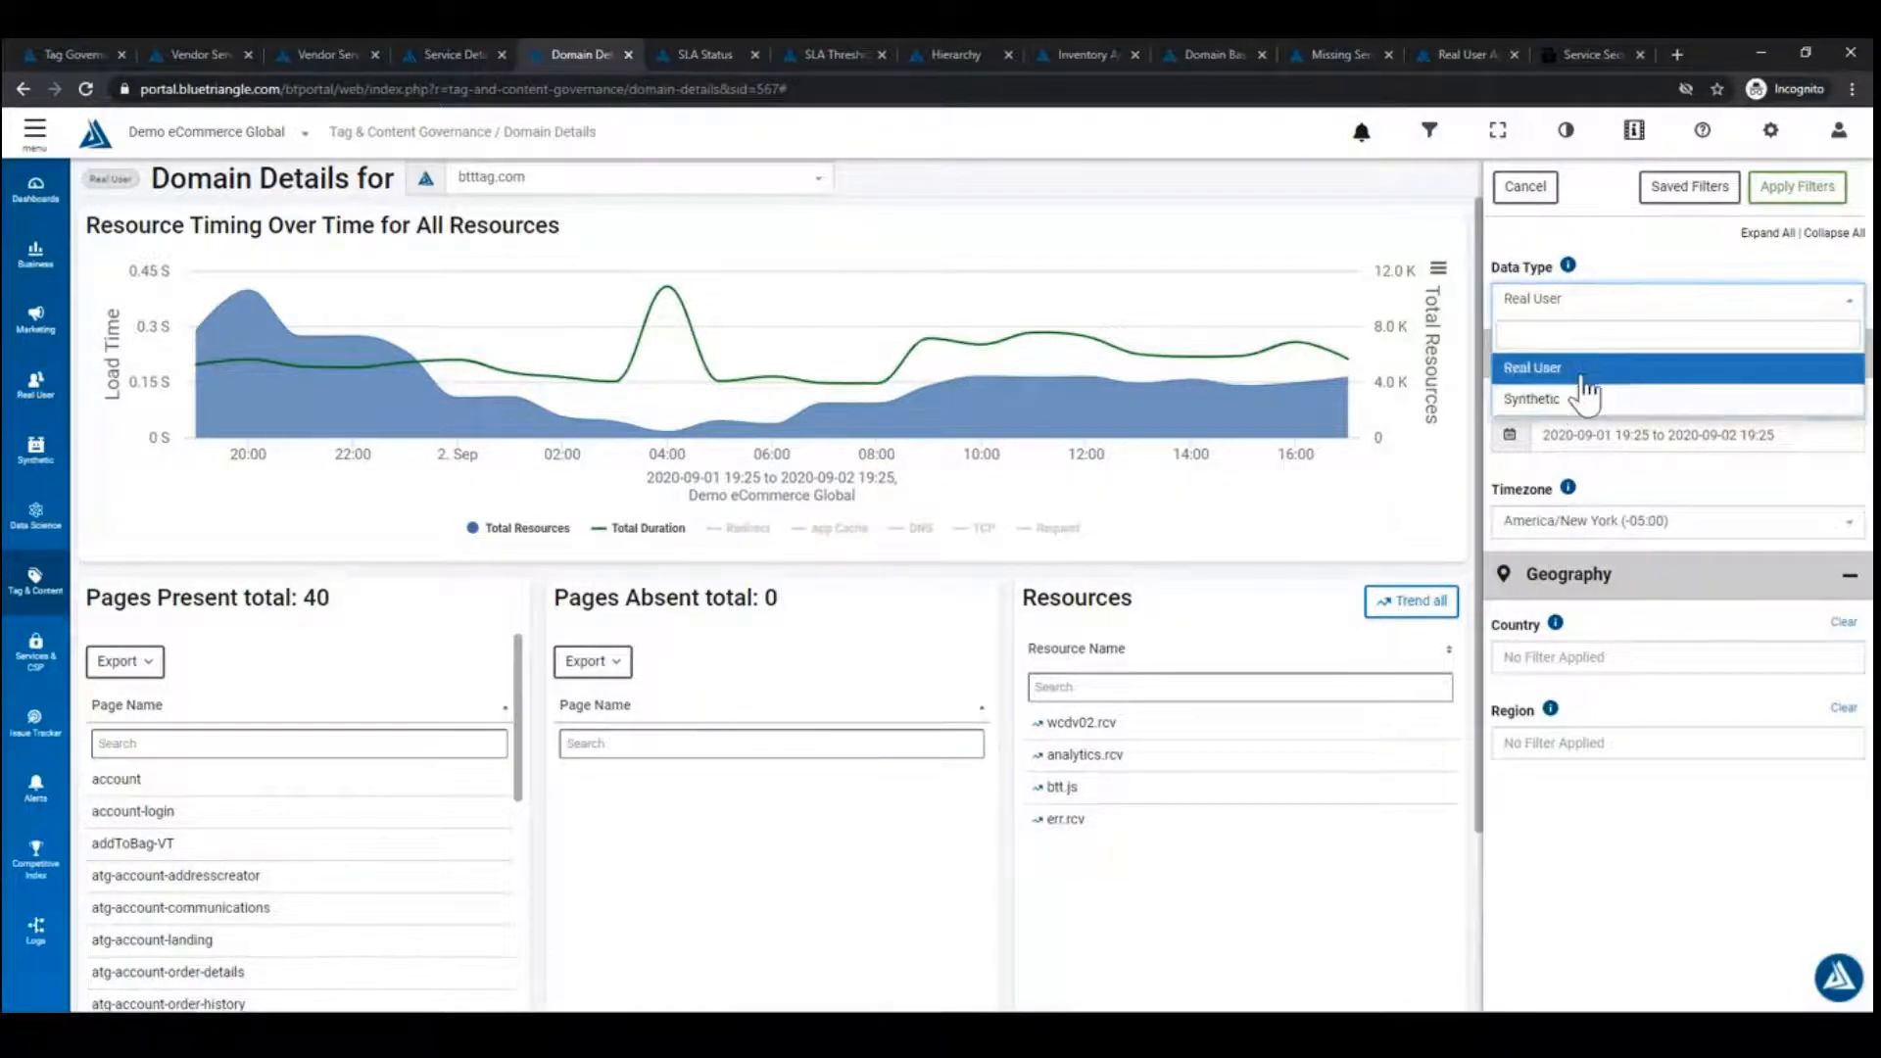
pyautogui.click(1544, 199)
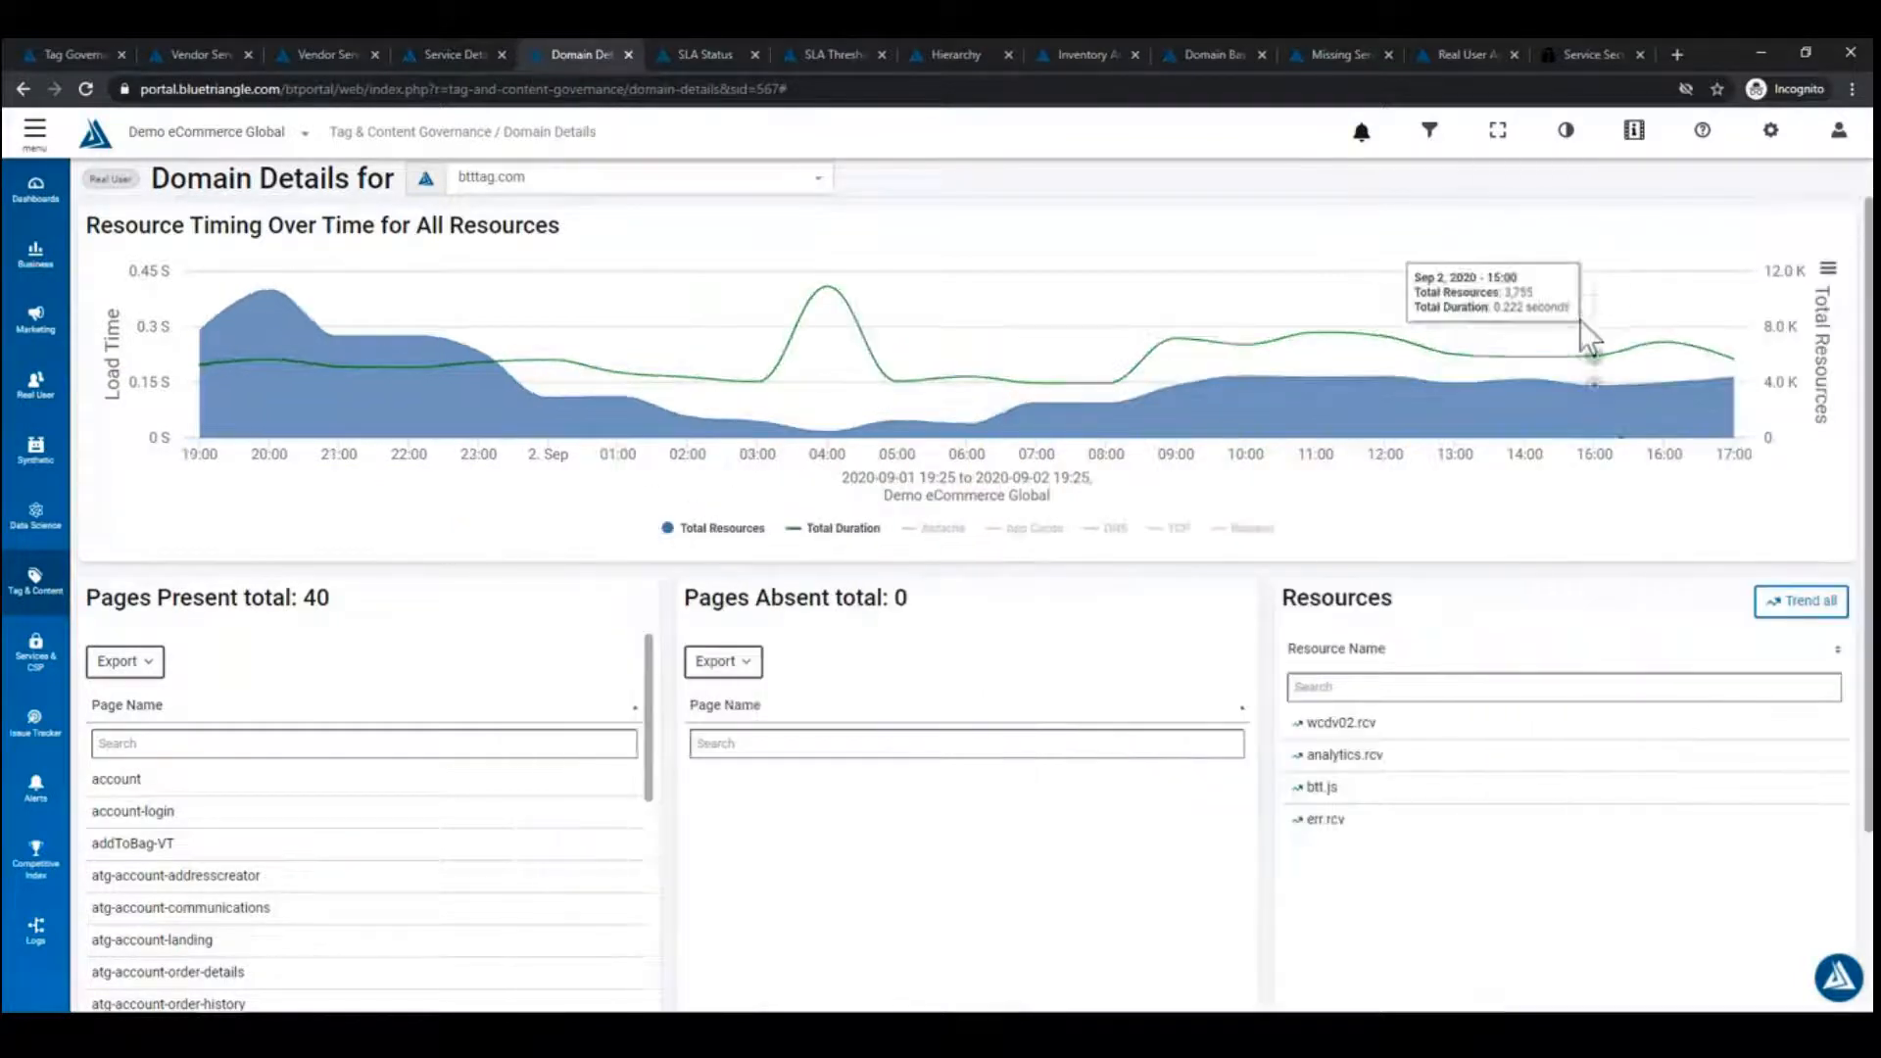
# Examine the Pages Present, Pages Absent and Resources lists for the btttag.com domain.
pyautogui.scroll(-2, 1112, 510)
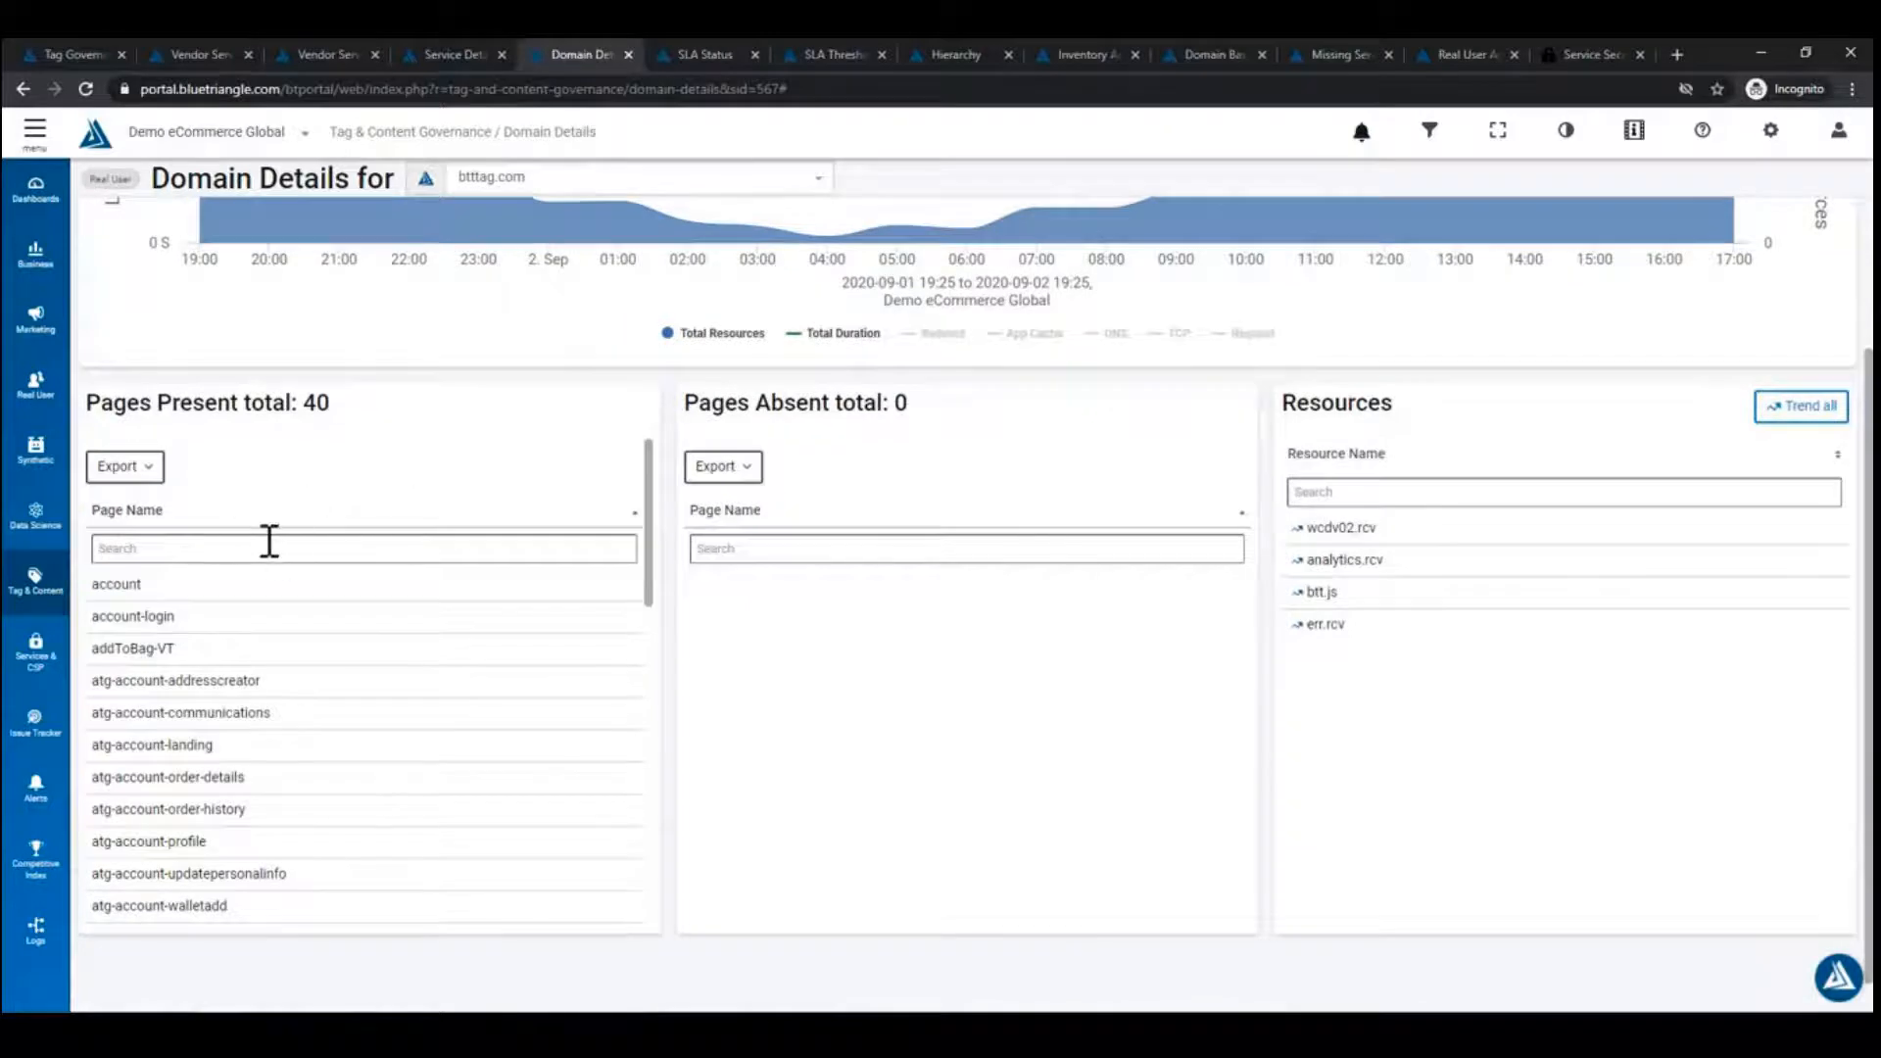
pyautogui.scroll(2, 469, 488)
pyautogui.scroll(-2, 469, 488)
pyautogui.scroll(1, 1362, 544)
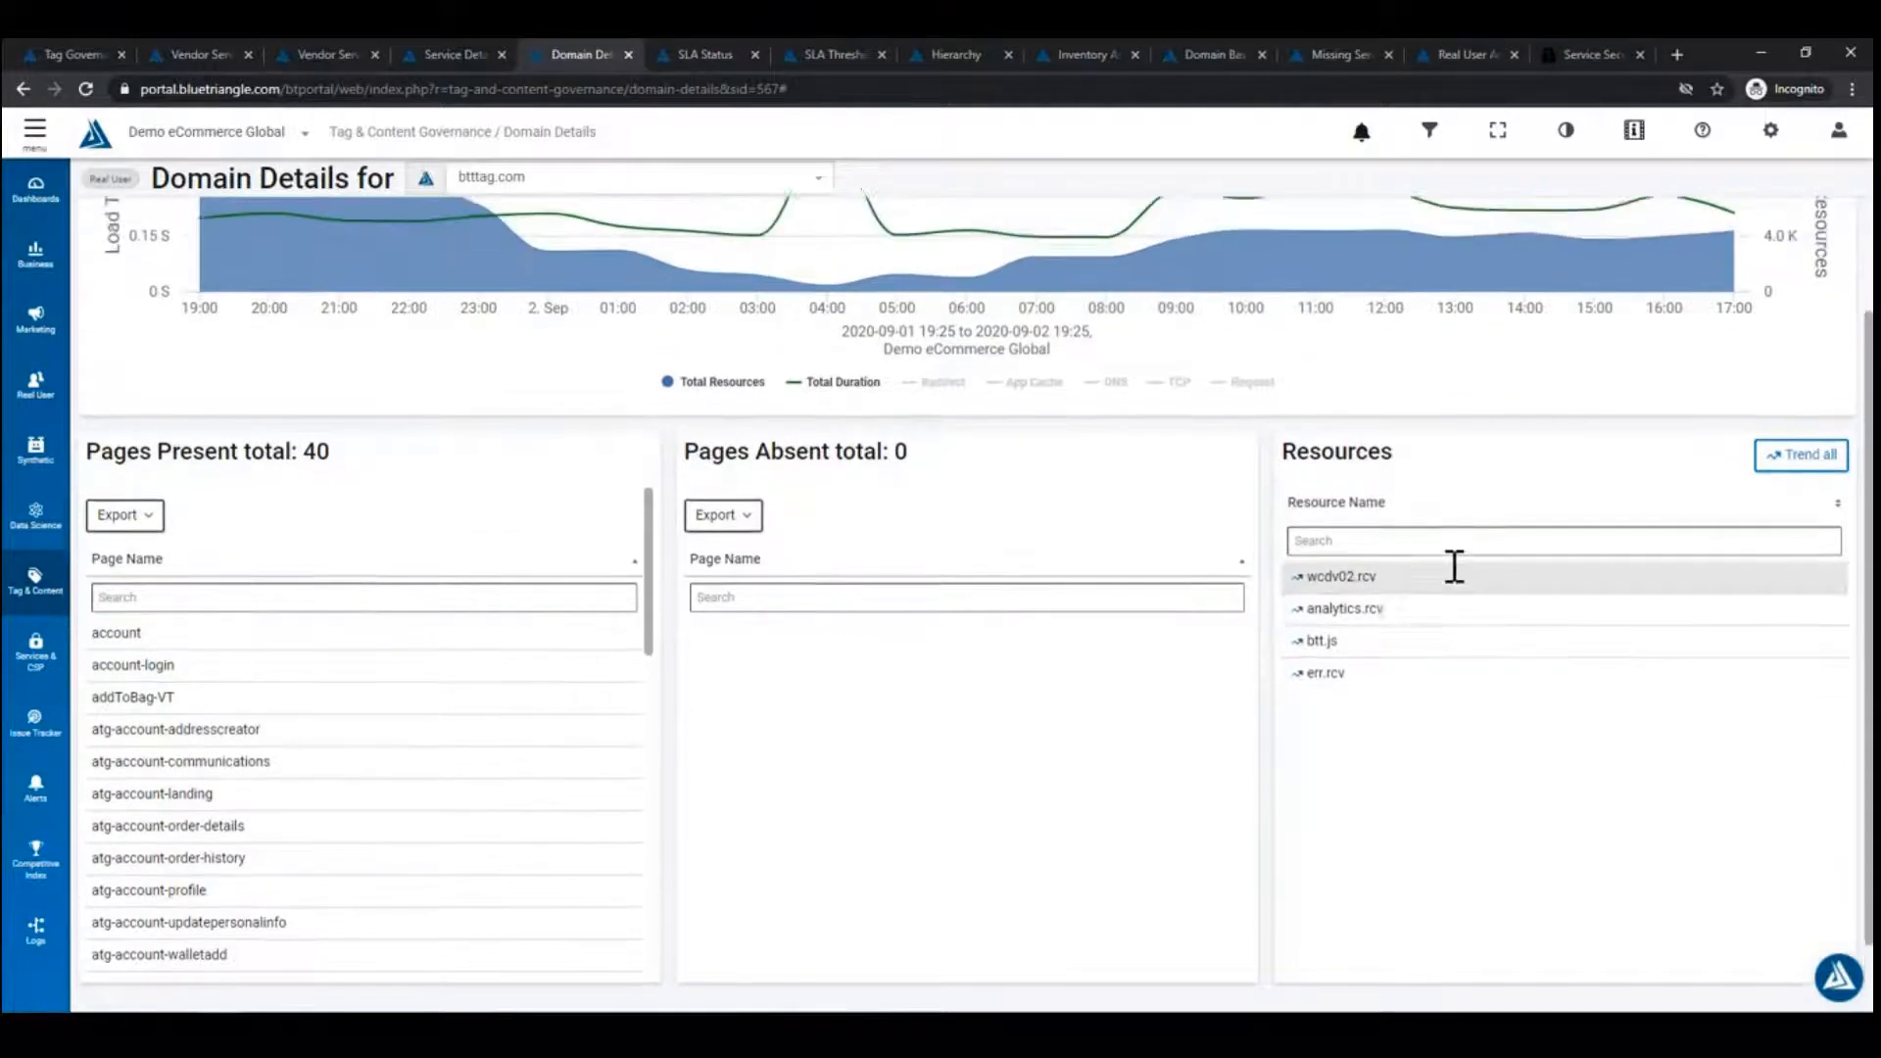
pyautogui.scroll(1, 1405, 643)
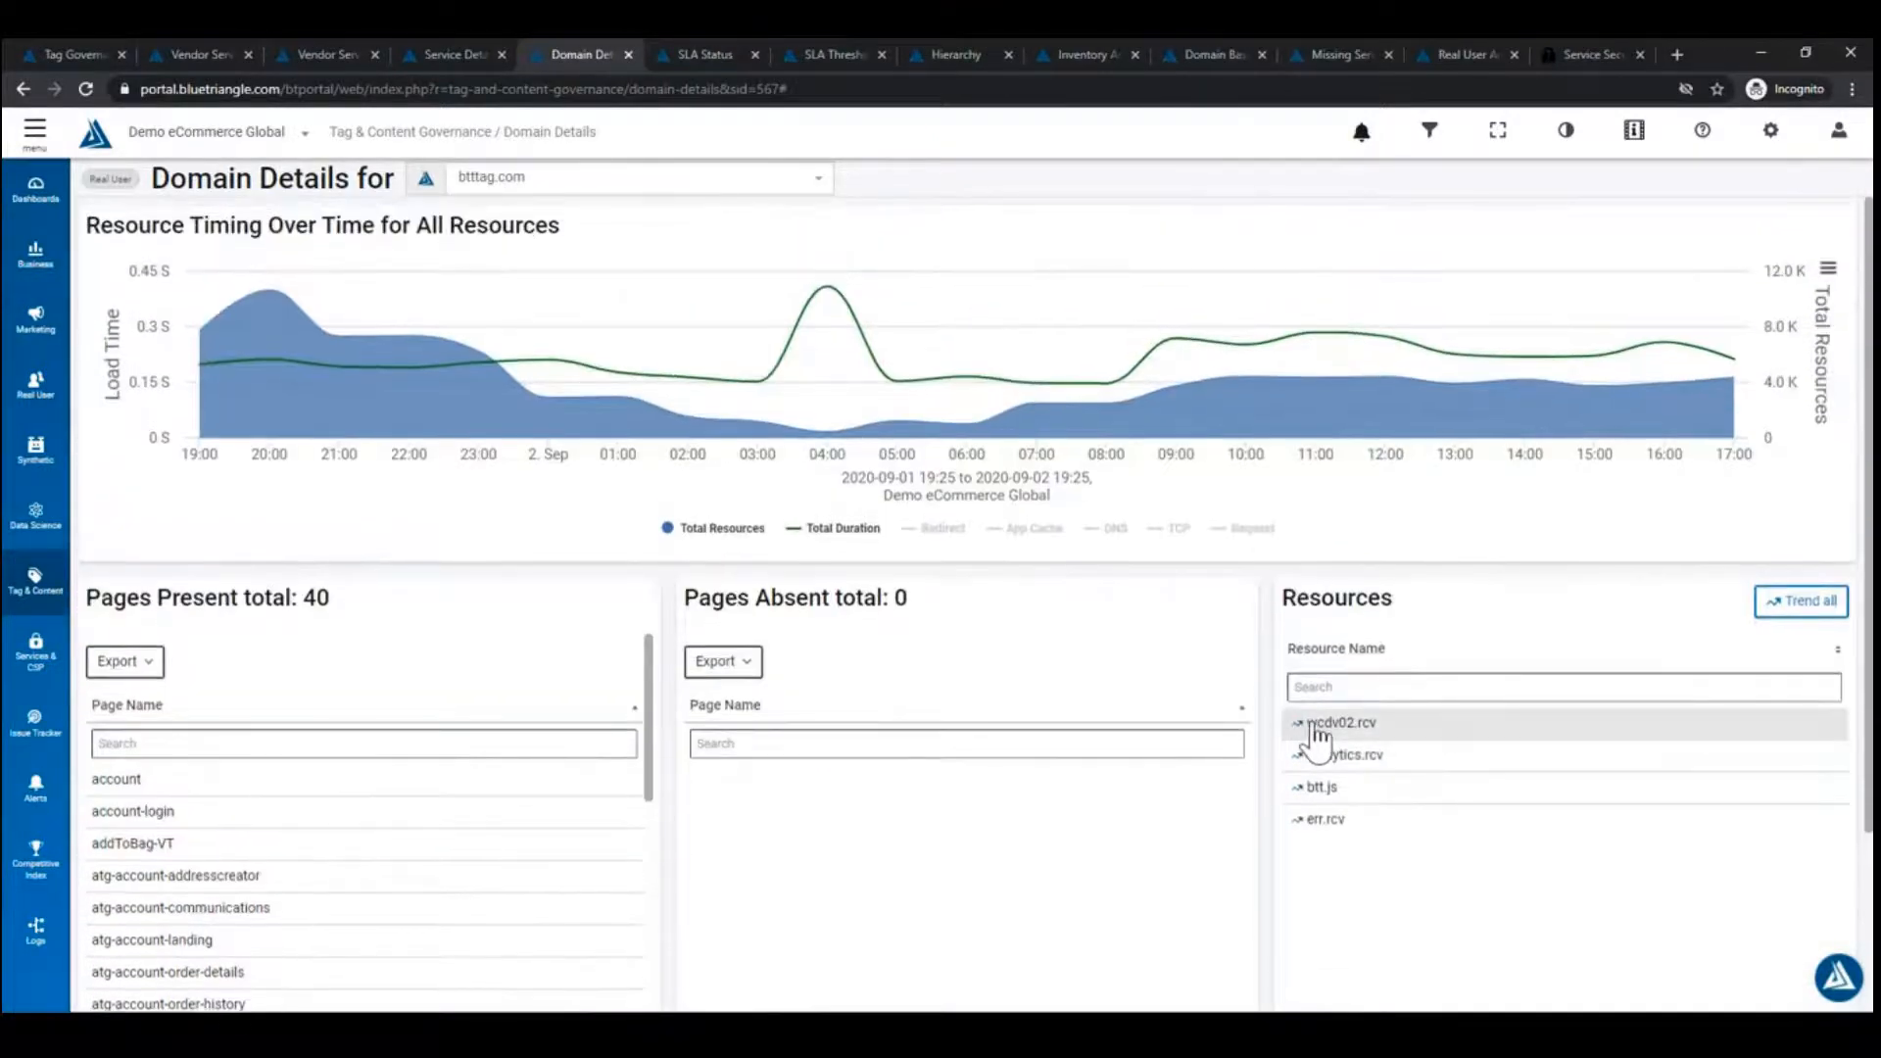
# Trend the btt.js resource in the domain's Resource Timing Over Time chart and inspect its load times.
pyautogui.click(1326, 793)
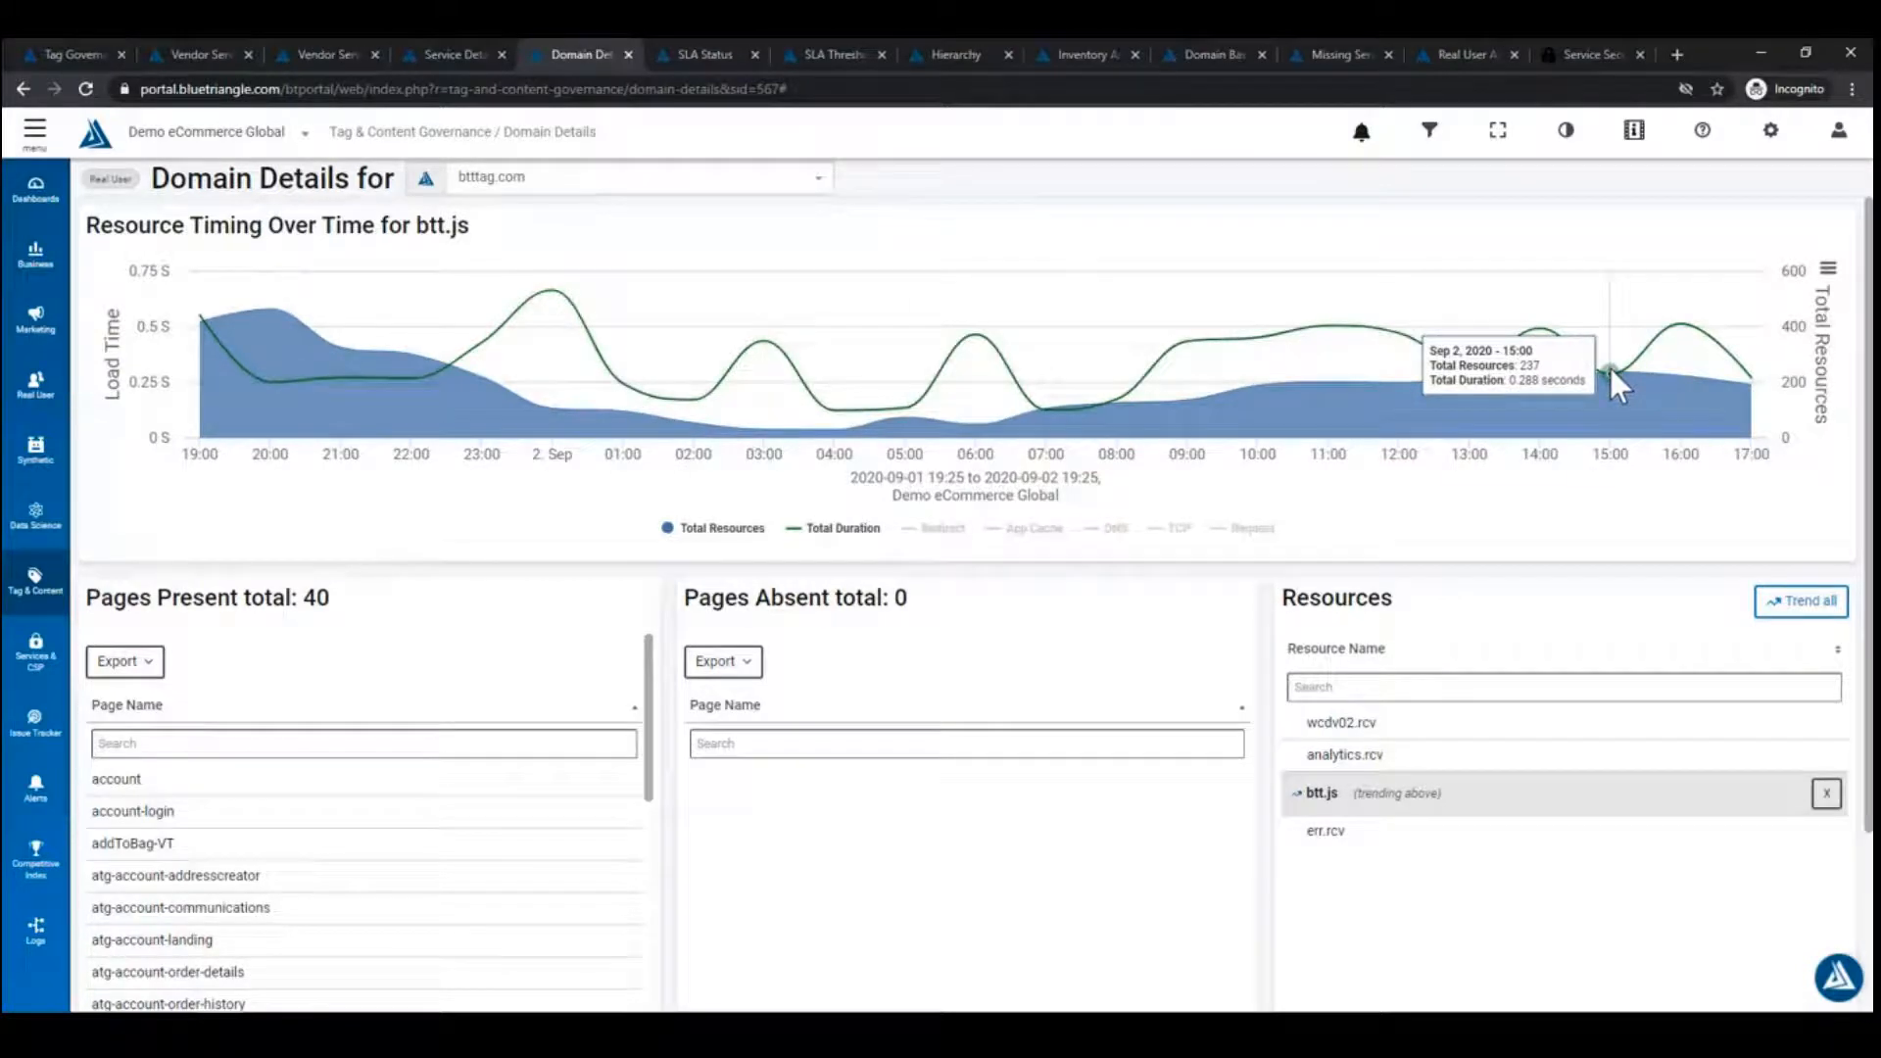
pyautogui.scroll(-2, 1609, 378)
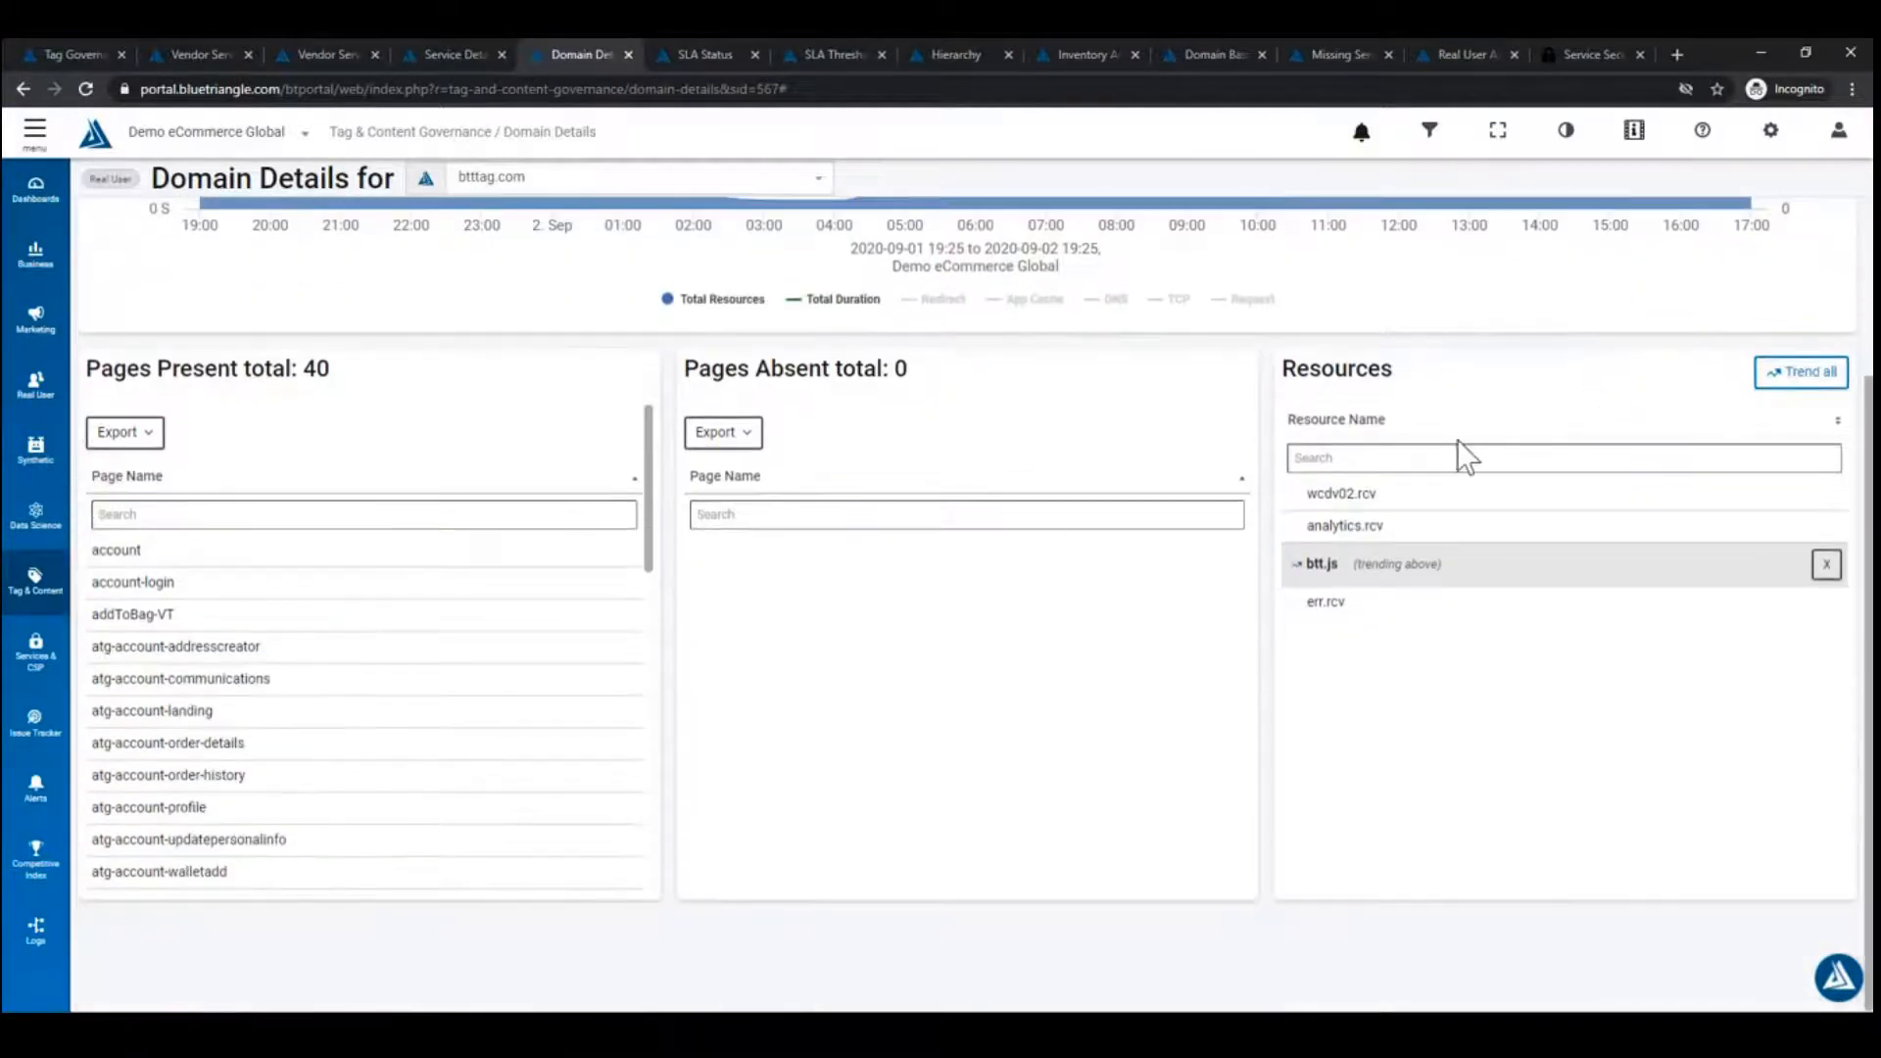
pyautogui.scroll(2, 983, 520)
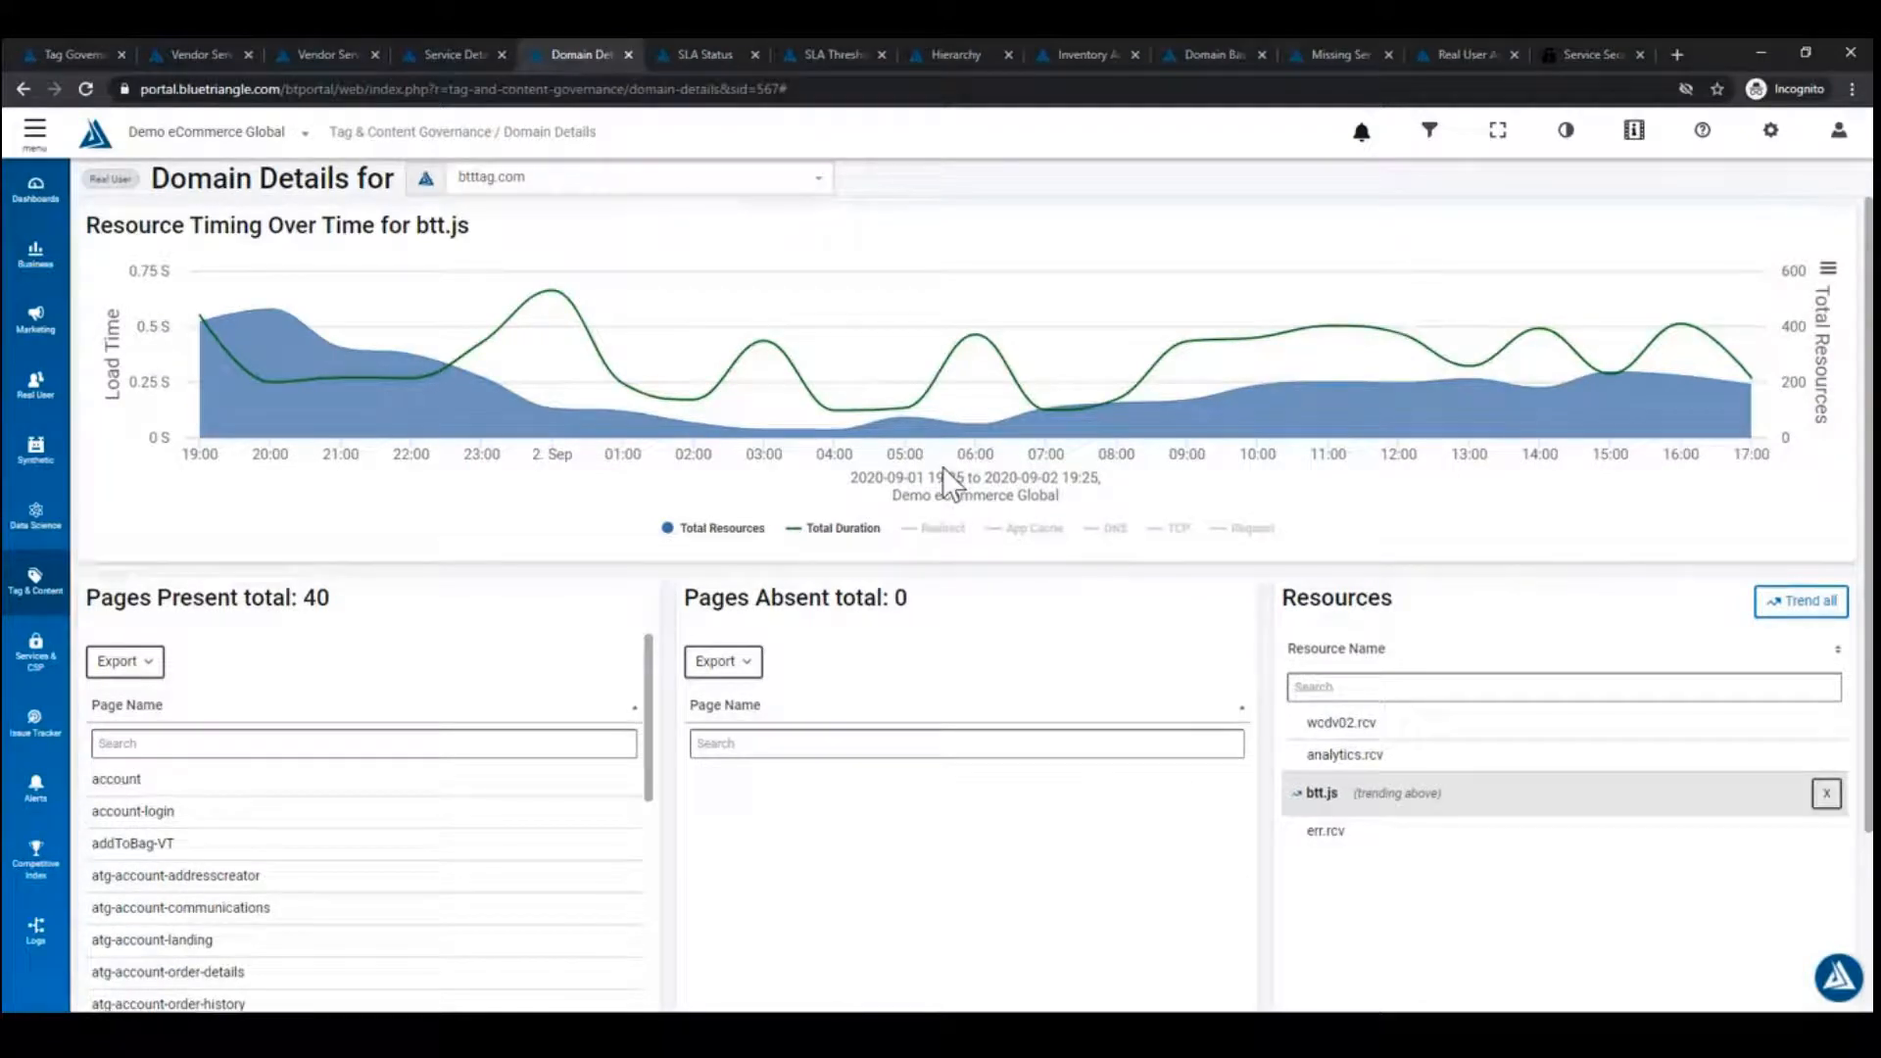
# Switch to the SLA Status page, locate it in the navigation menu, and collapse the menu.
pyautogui.click(702, 54)
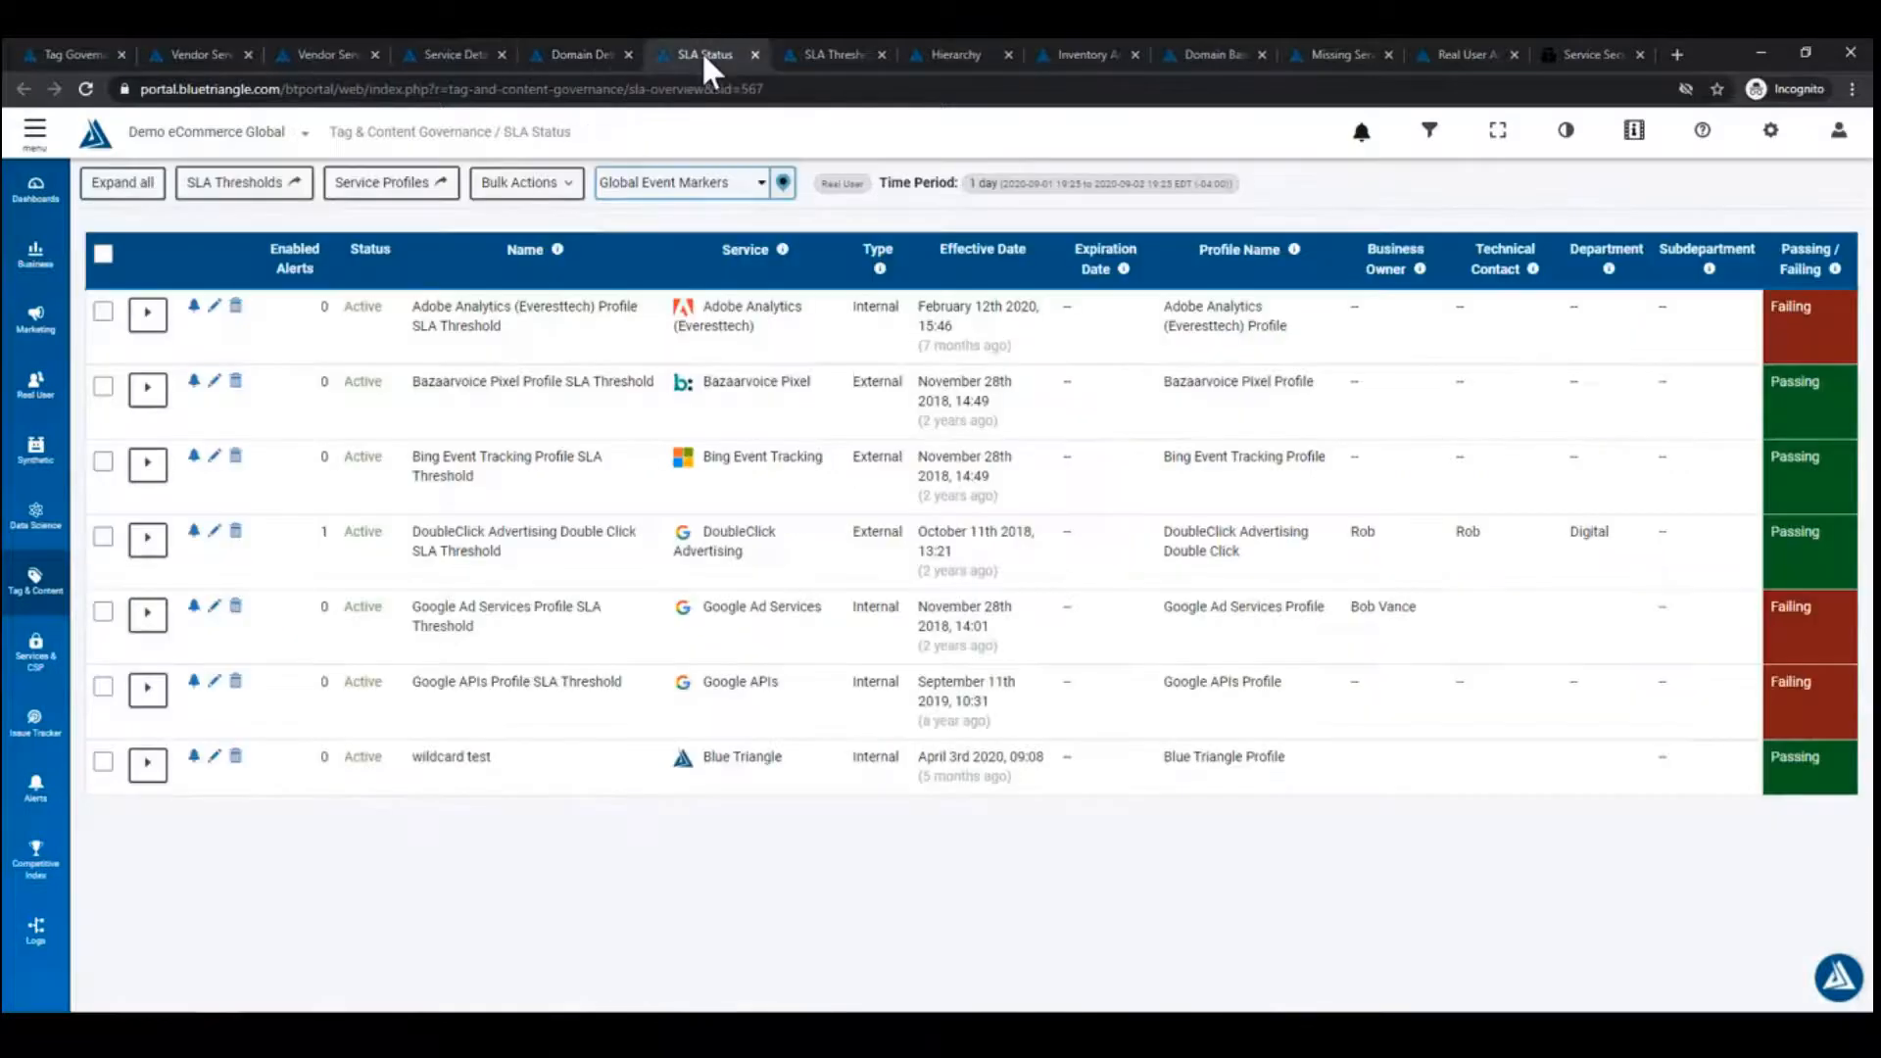
pyautogui.click(44, 588)
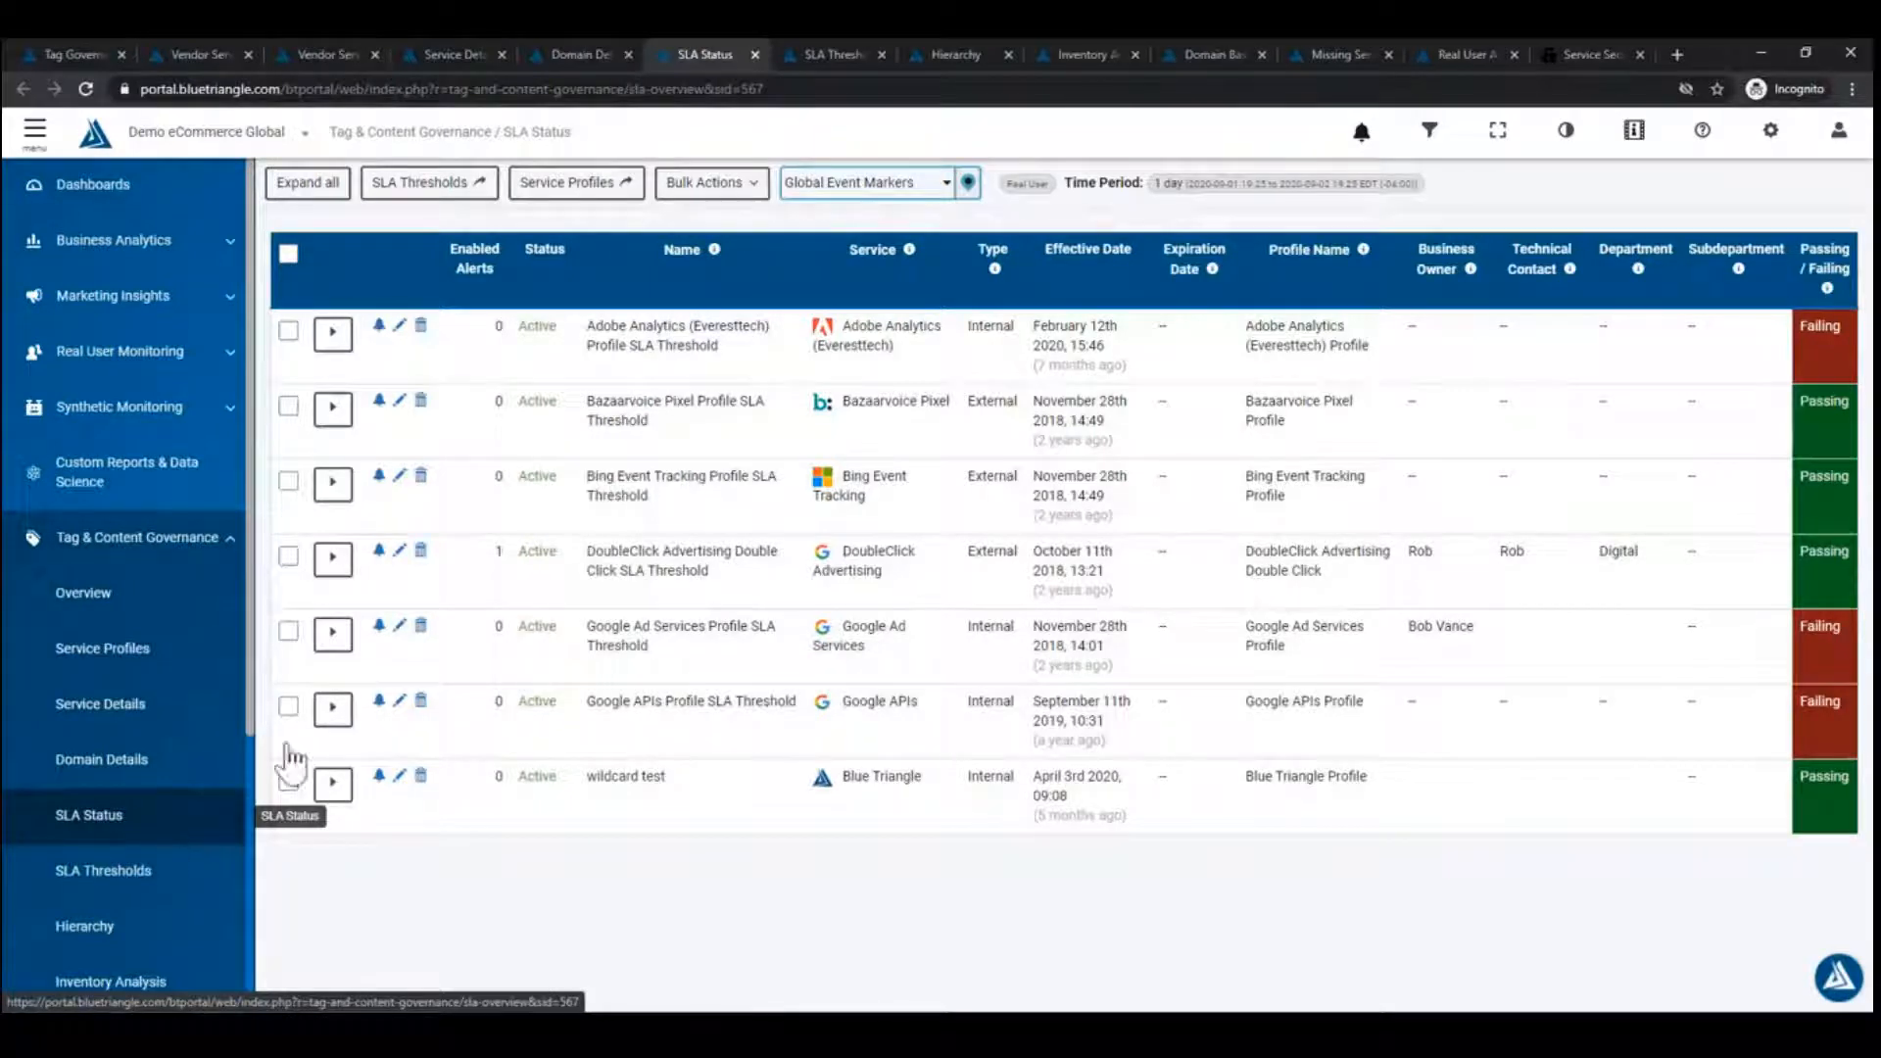
pyautogui.click(32, 145)
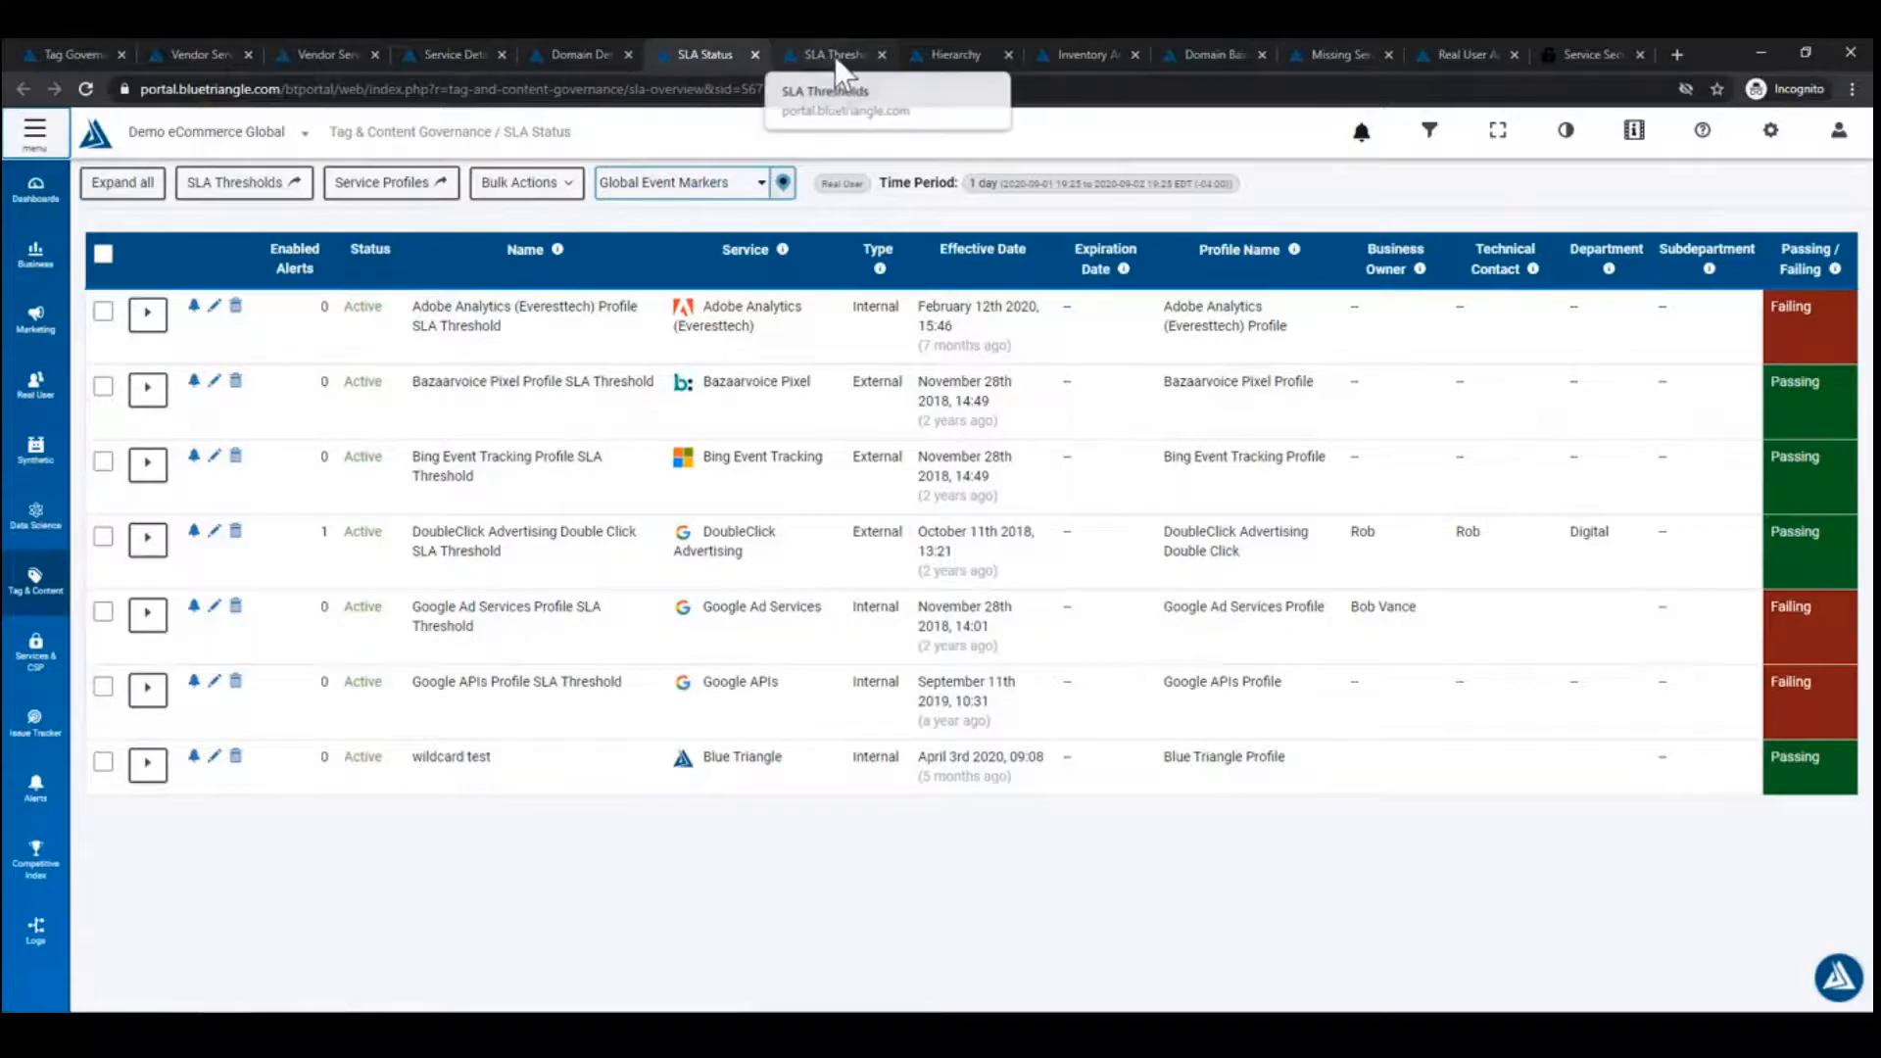
# Move the SLA Thresholds page ahead of SLA Status, glance at SLA Status, and look through the account and site threshold lists.
pyautogui.moveTo(826, 56); pyautogui.dragTo(719, 51)
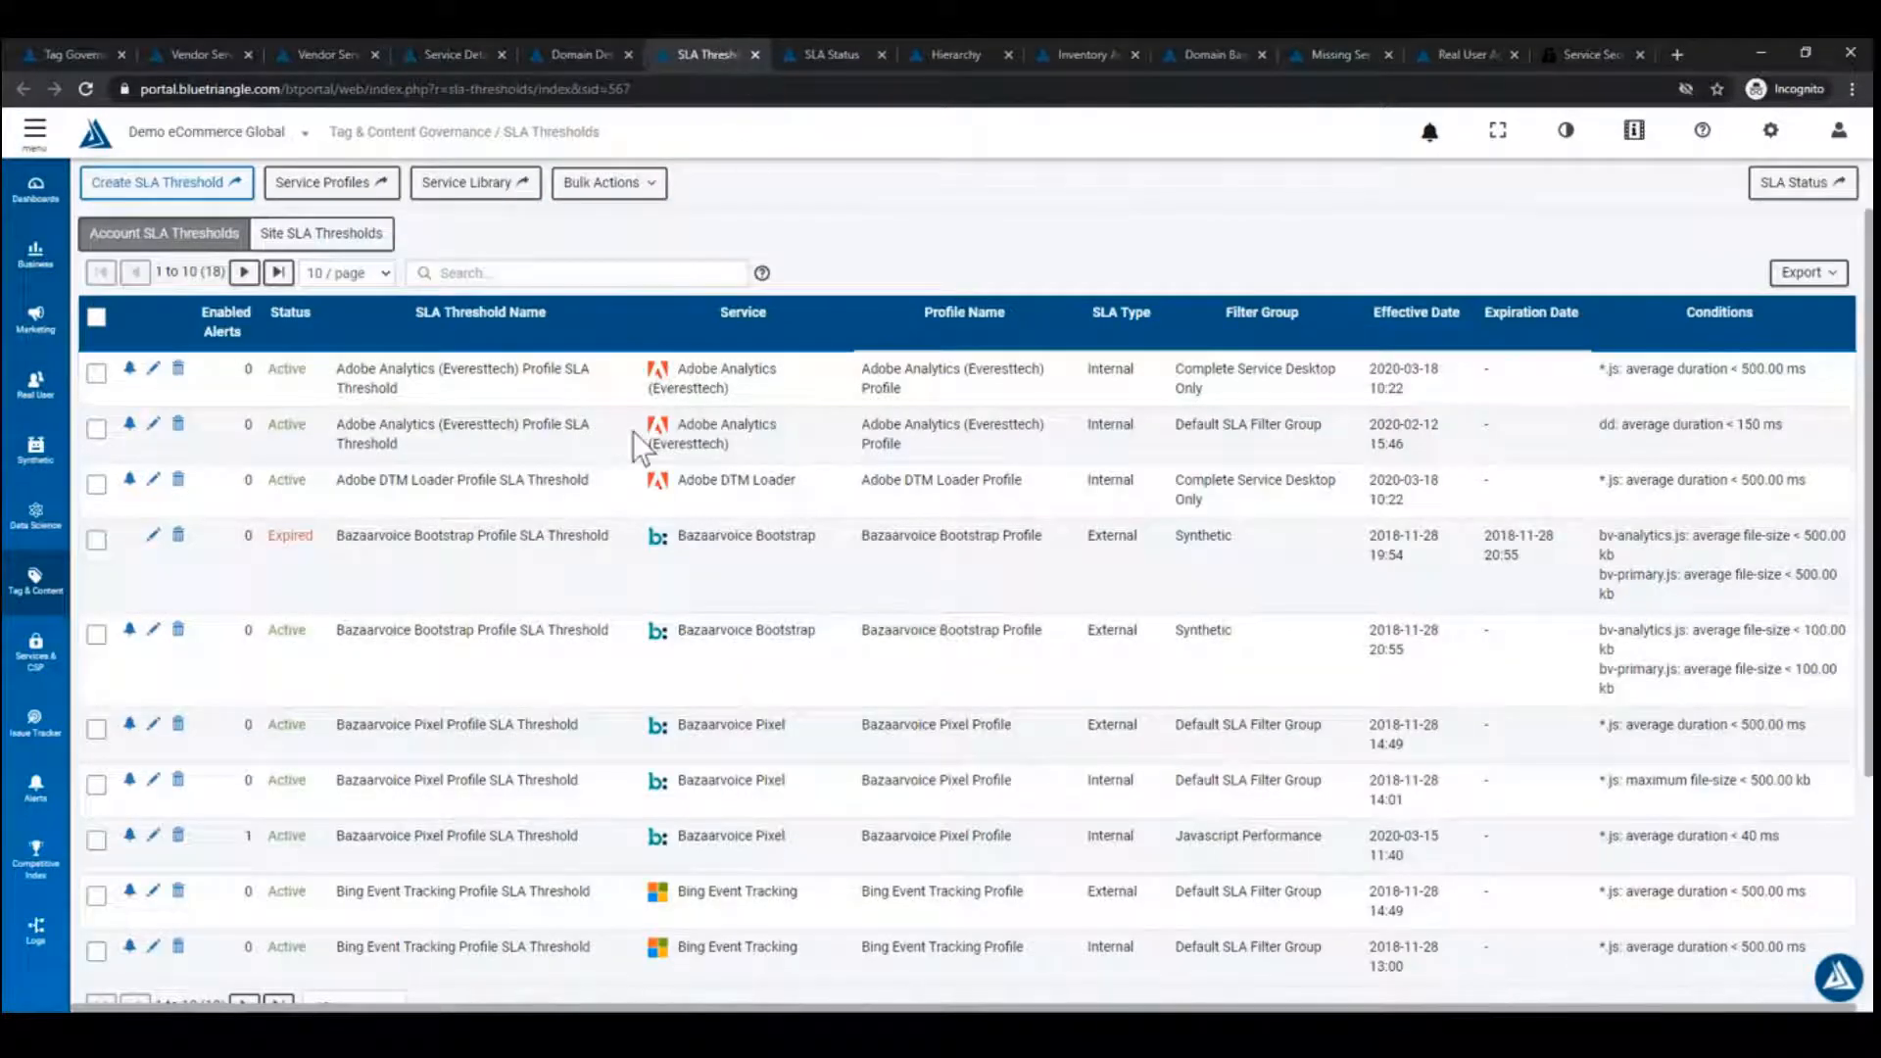
pyautogui.click(834, 54)
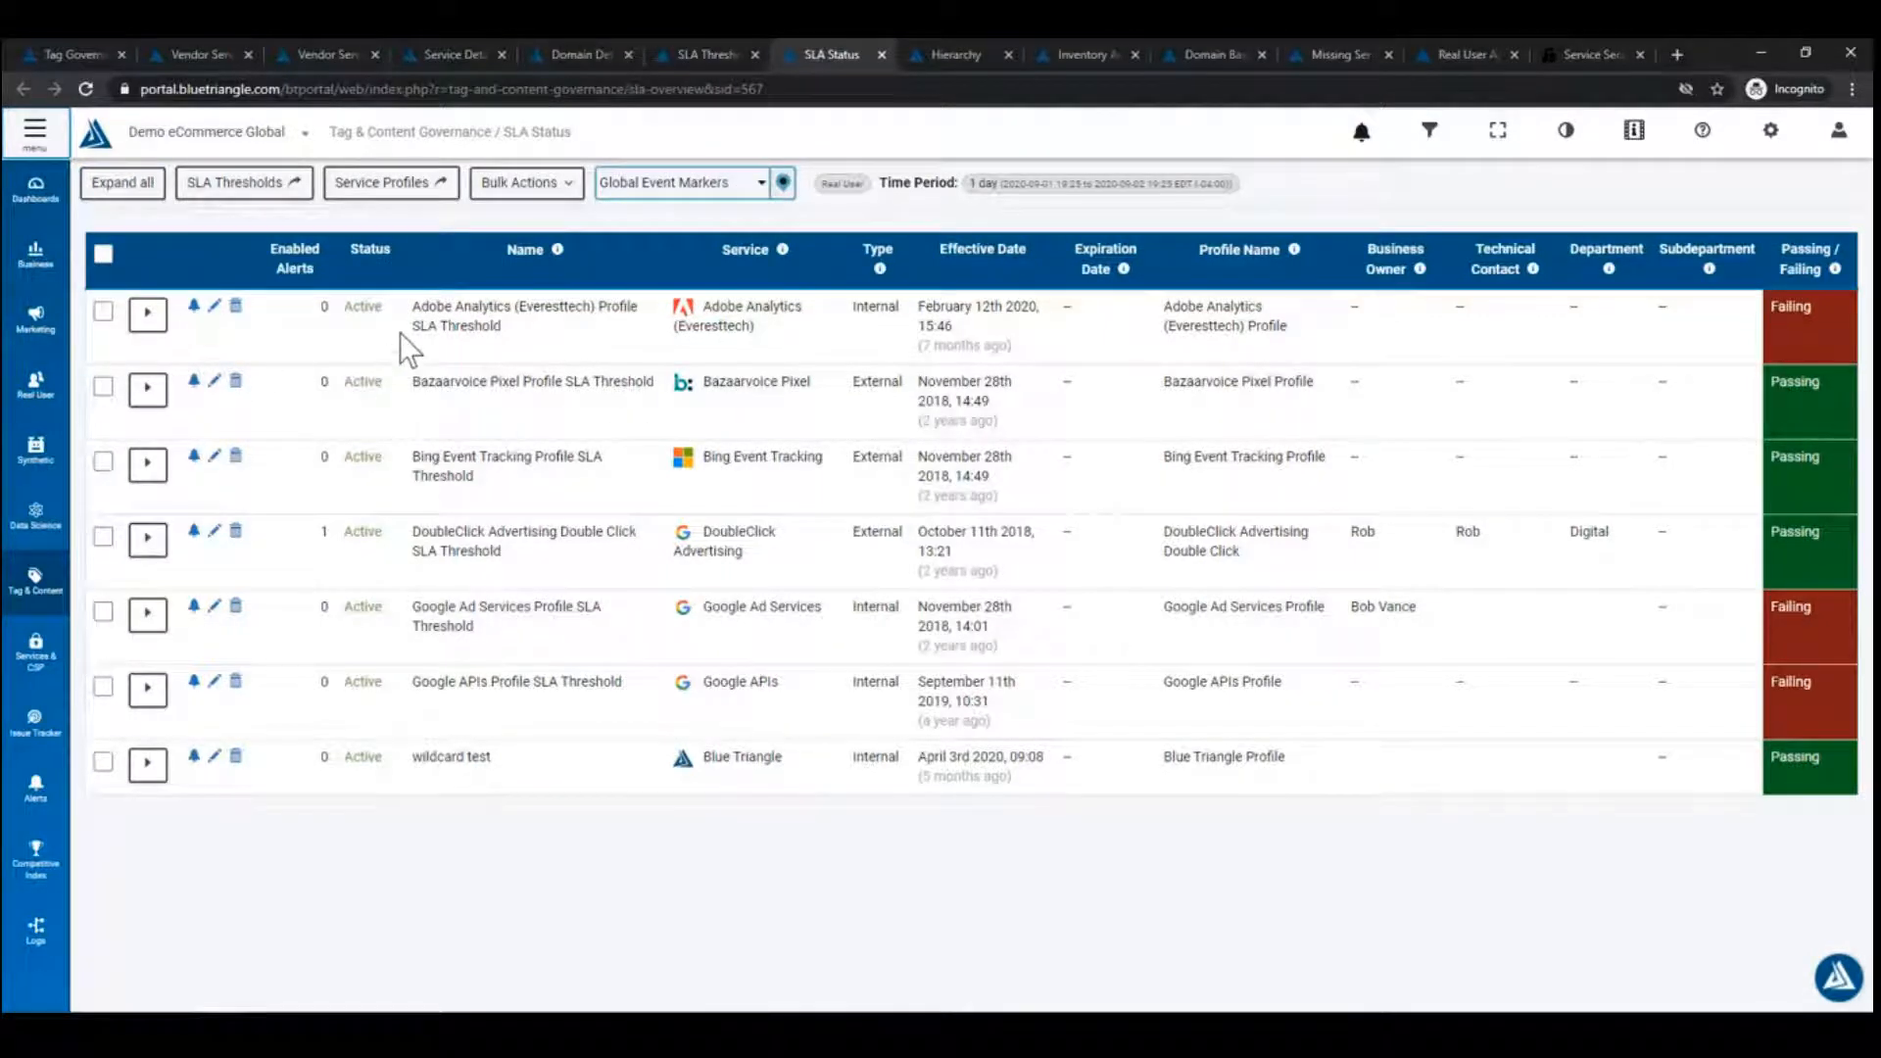
pyautogui.click(701, 57)
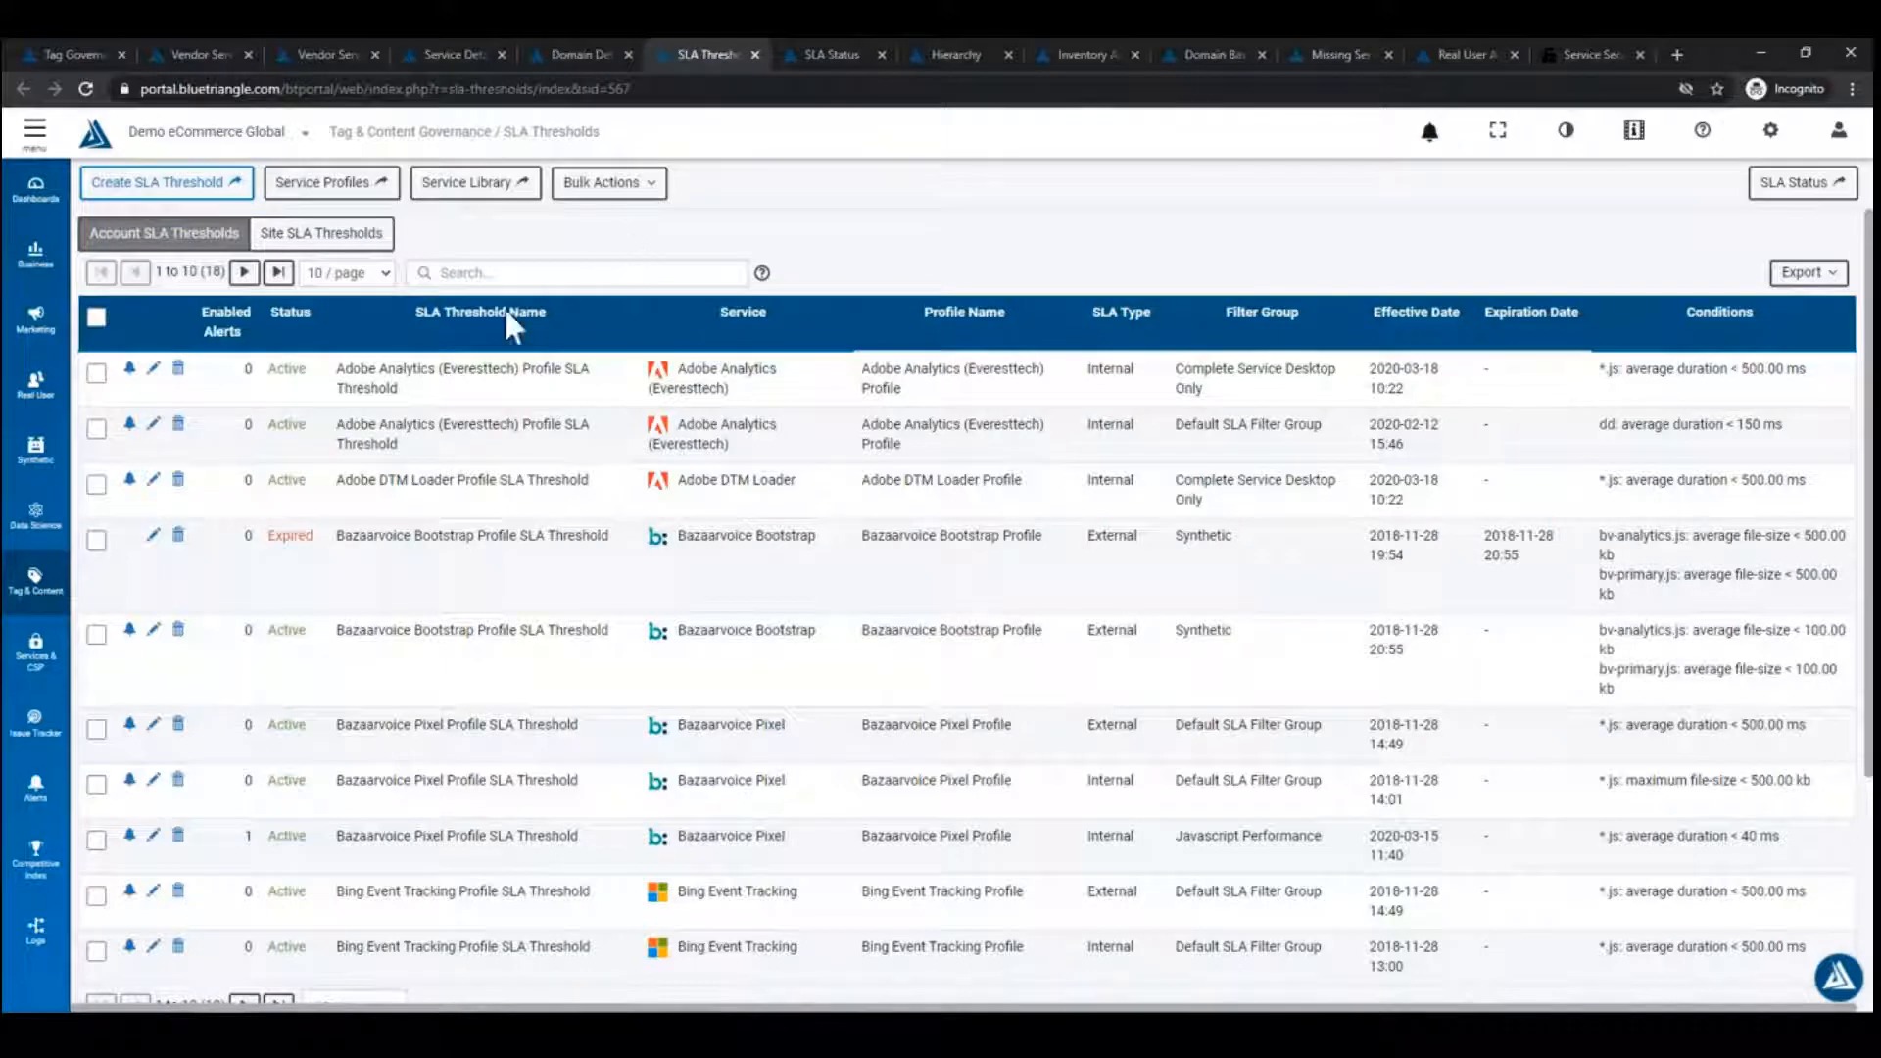
pyautogui.scroll(-3, 414, 392)
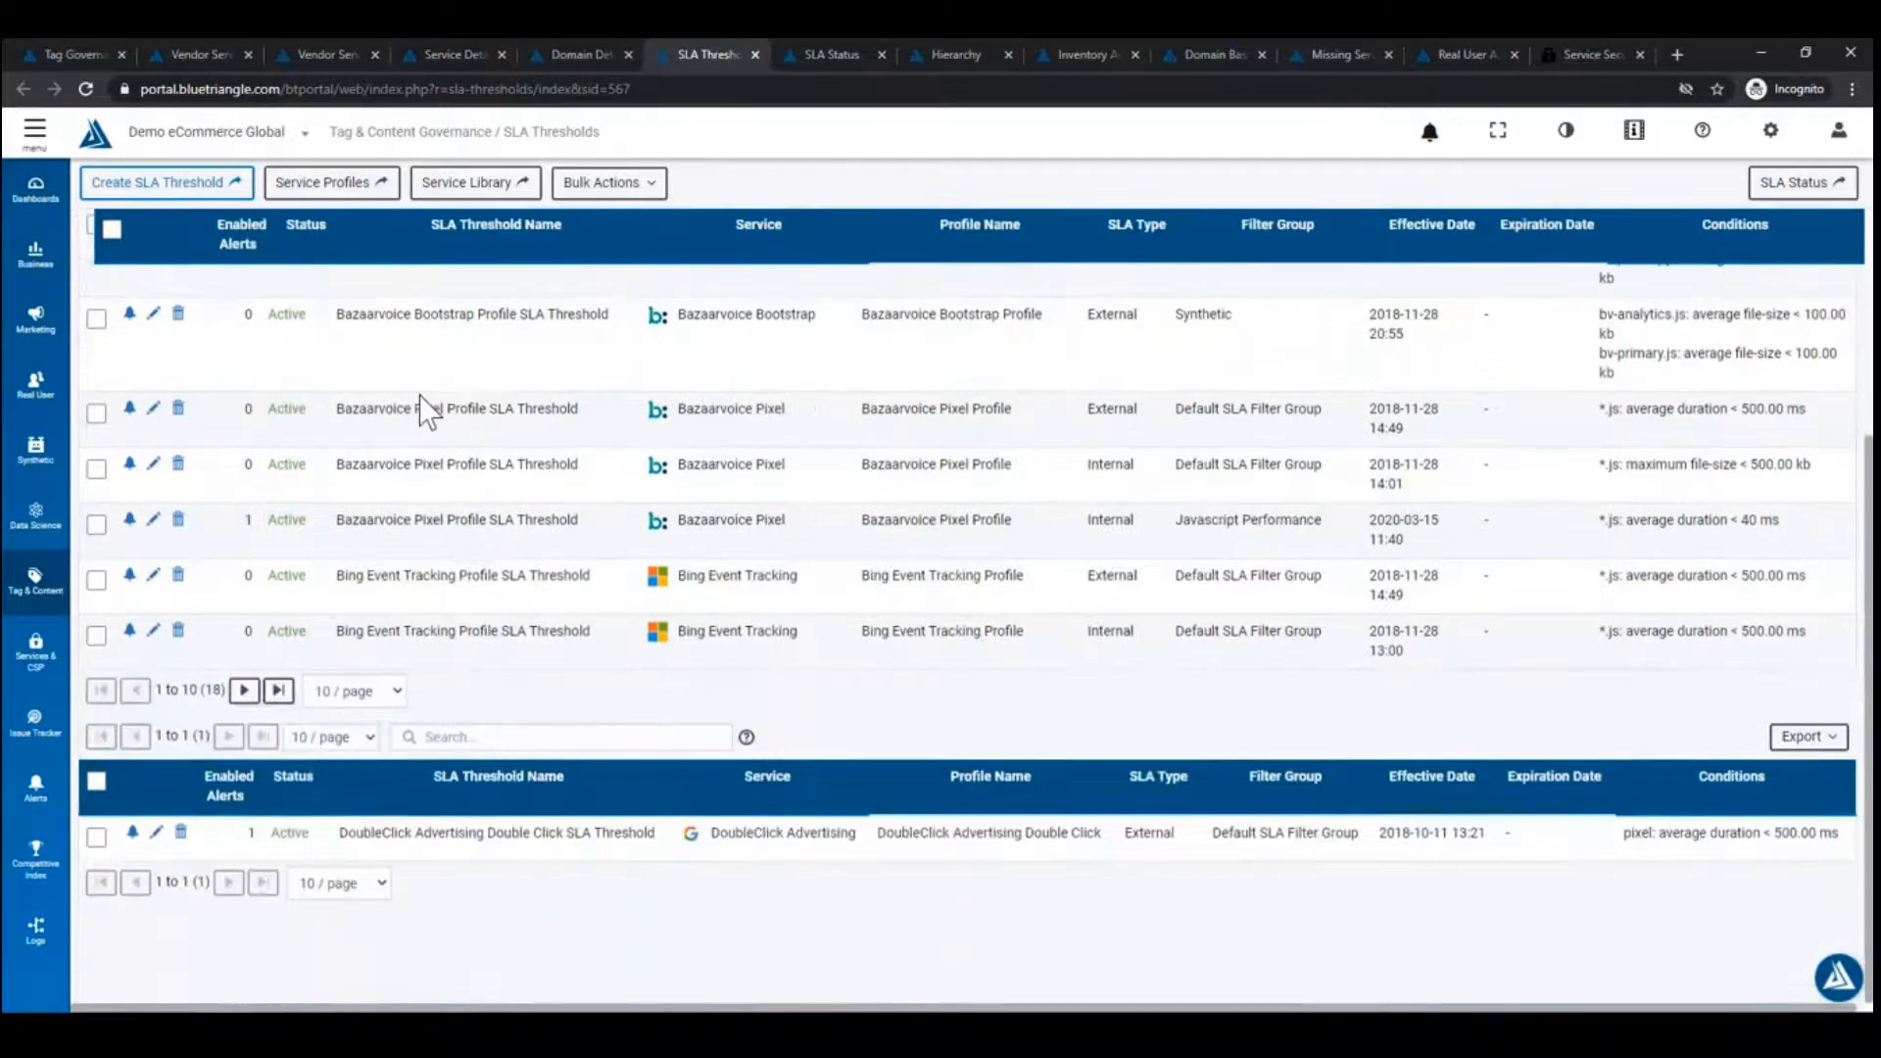
pyautogui.scroll(3, 415, 409)
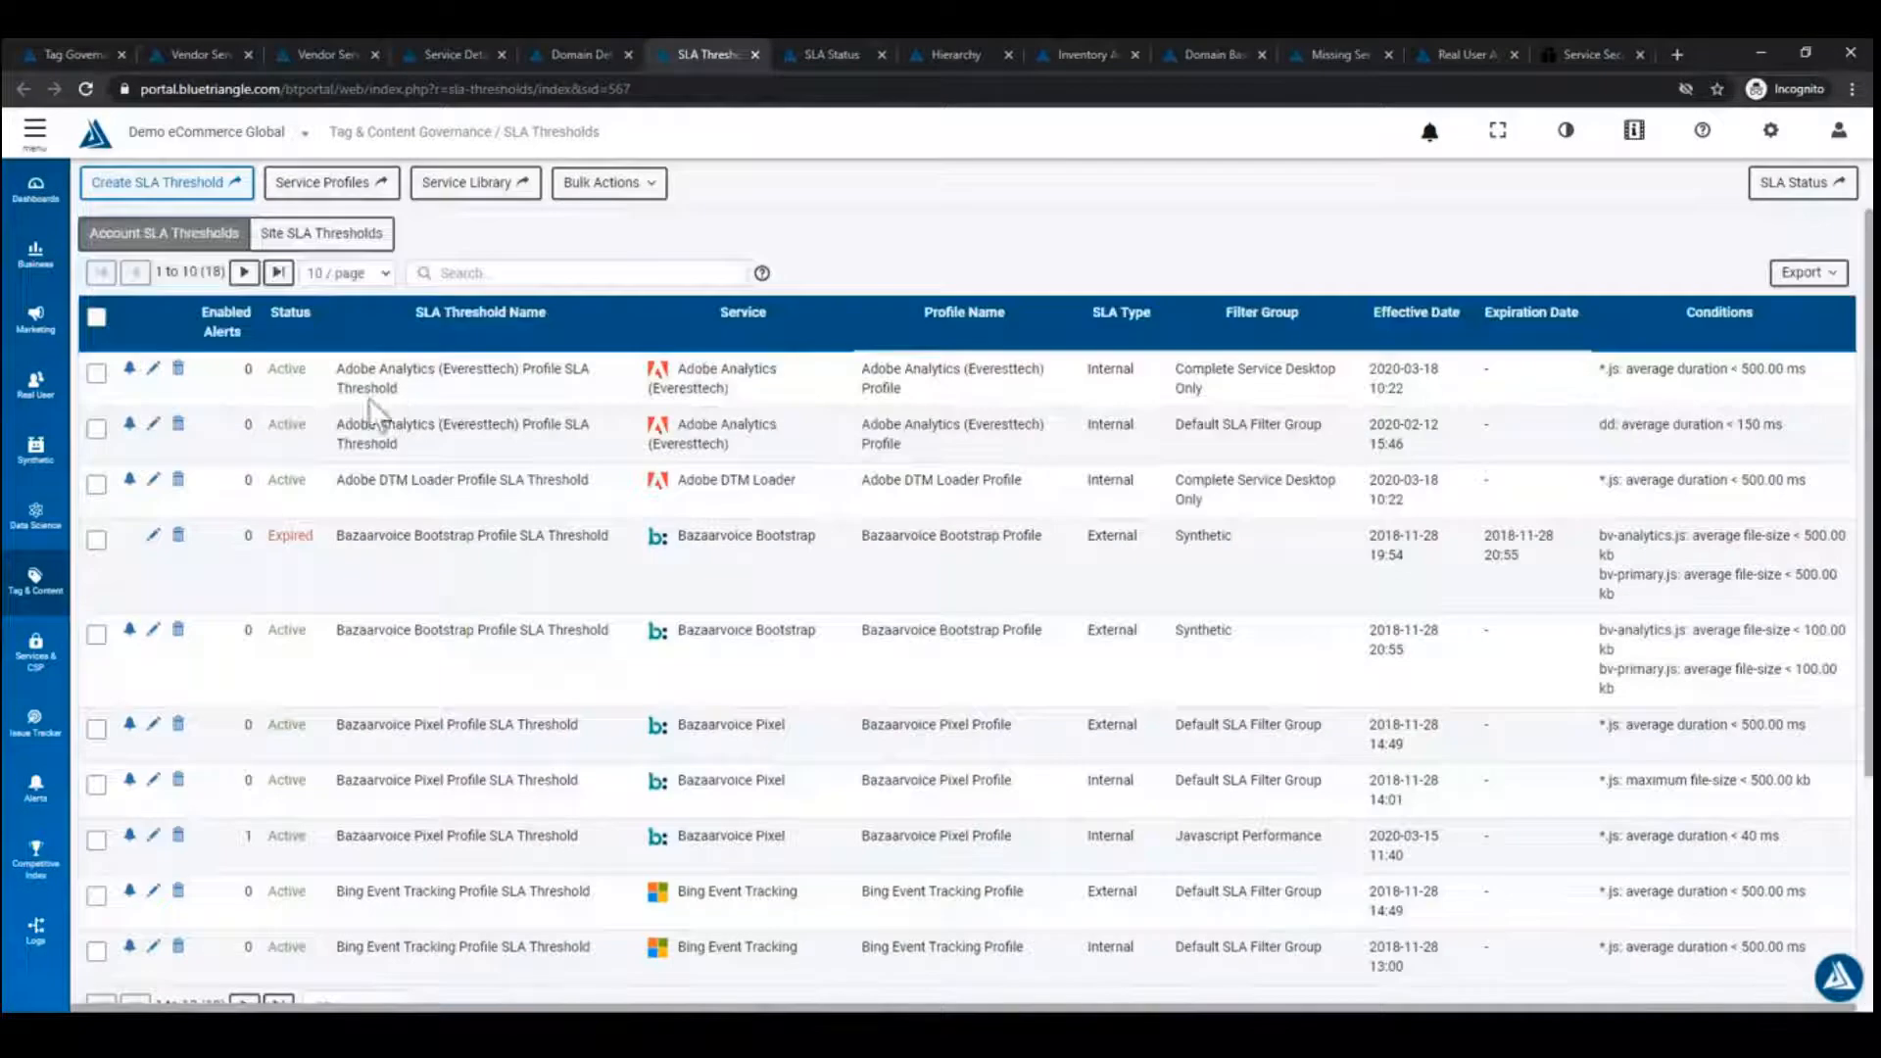
# Start a new SLA threshold and replace its preselected 24 - 7.ai service profile with Blue Triangle Profile.
pyautogui.click(213, 188)
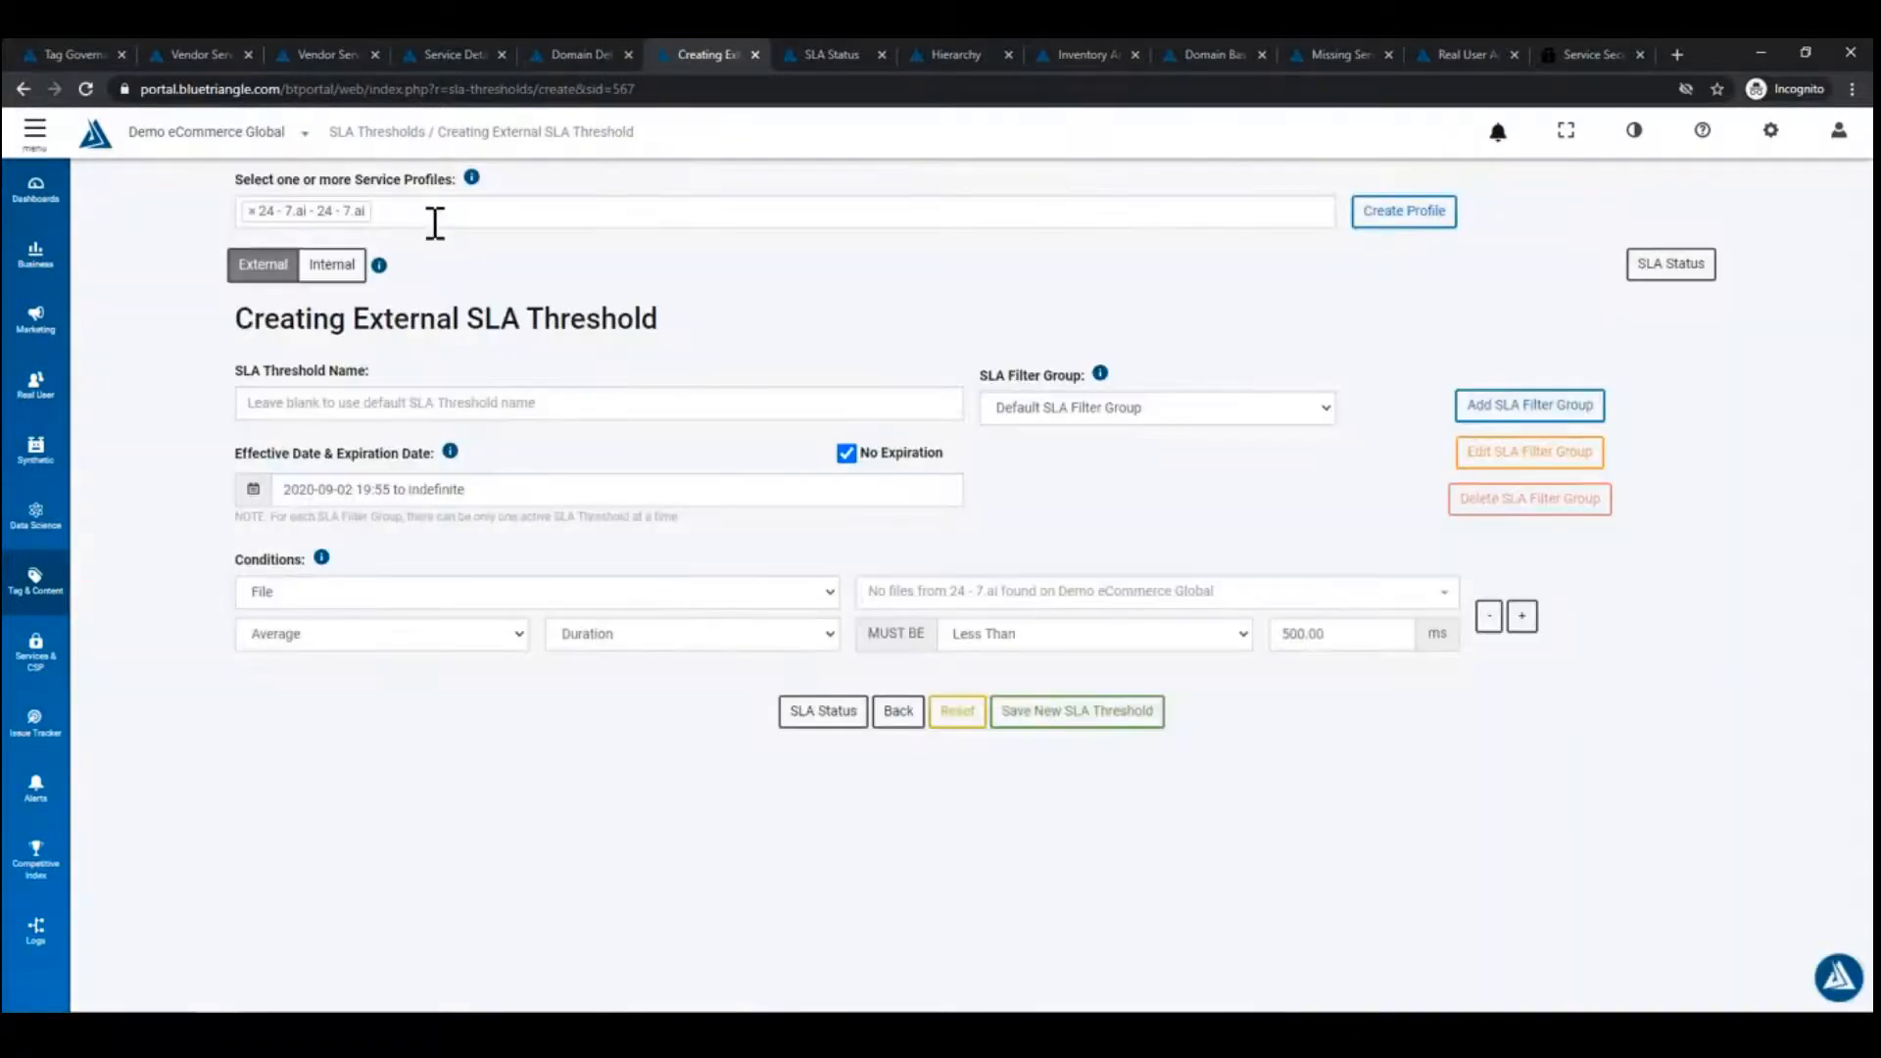
pyautogui.click(271, 225)
pyautogui.click(251, 213)
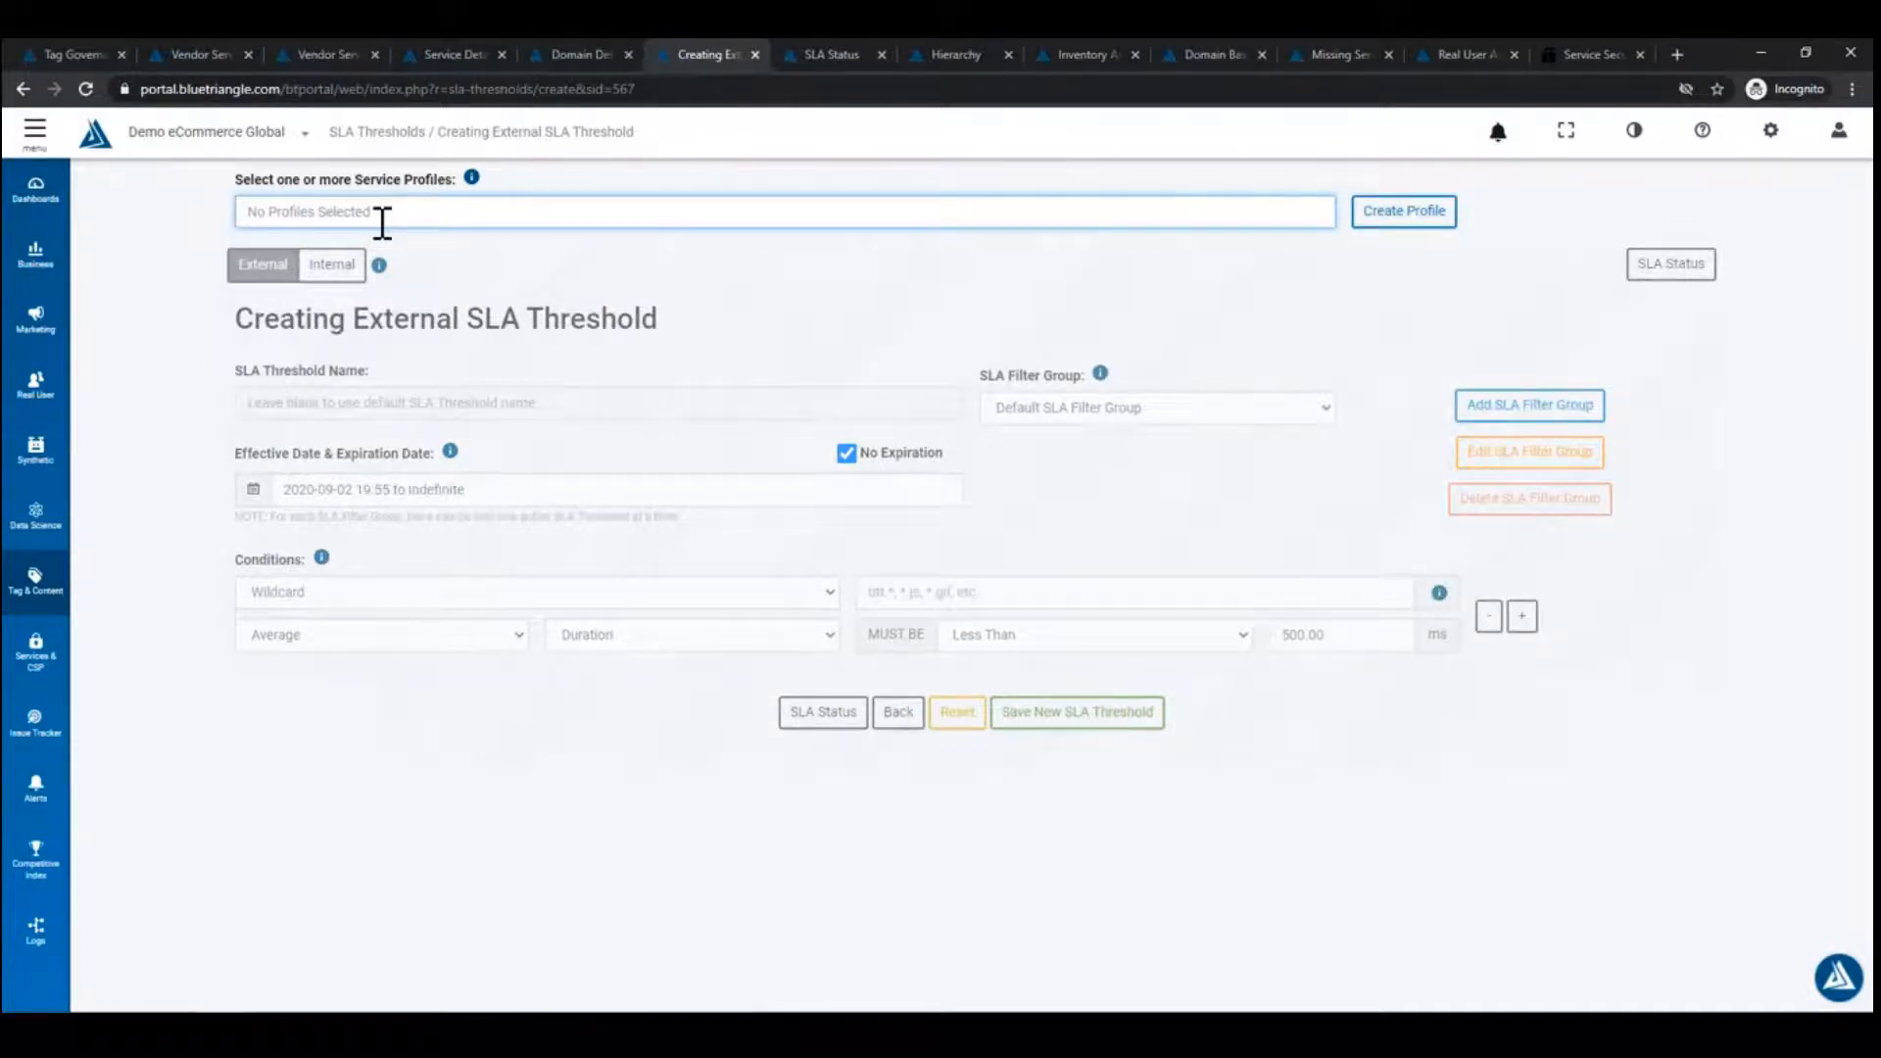
pyautogui.write('Blue')
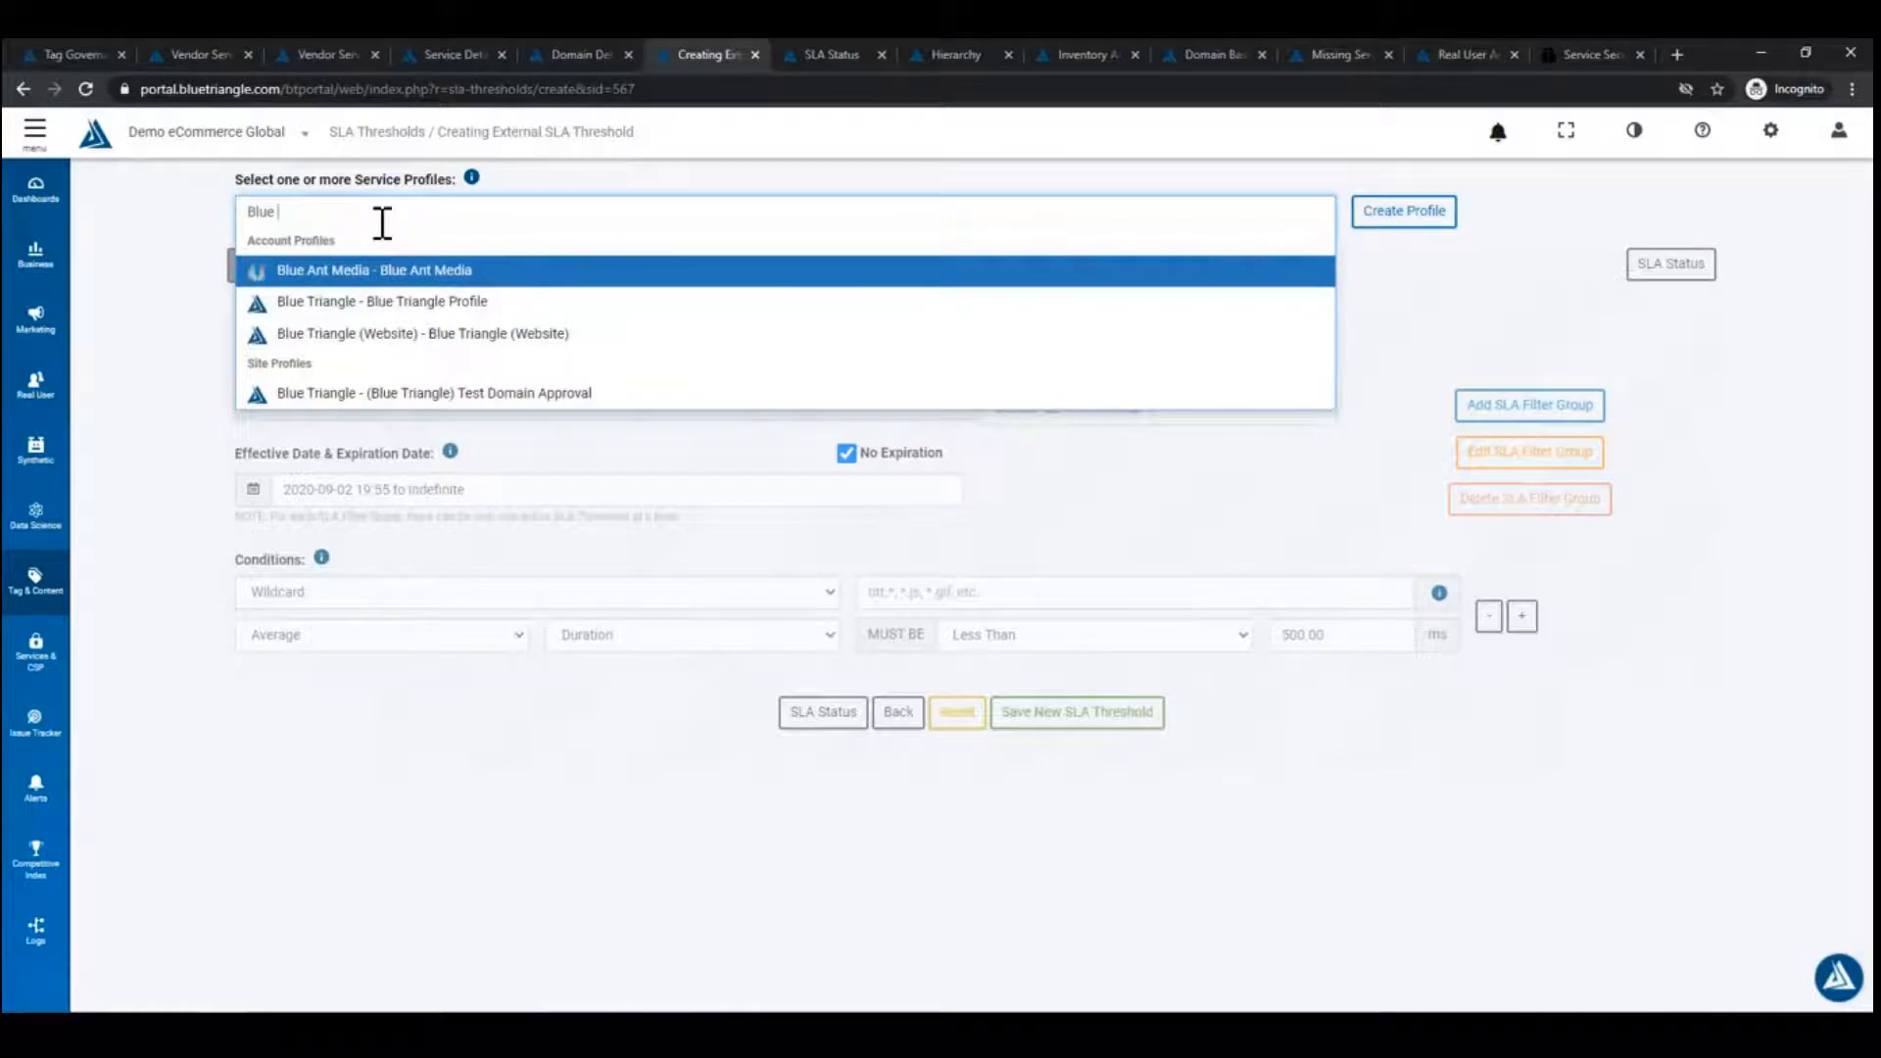
pyautogui.write(' Triangle')
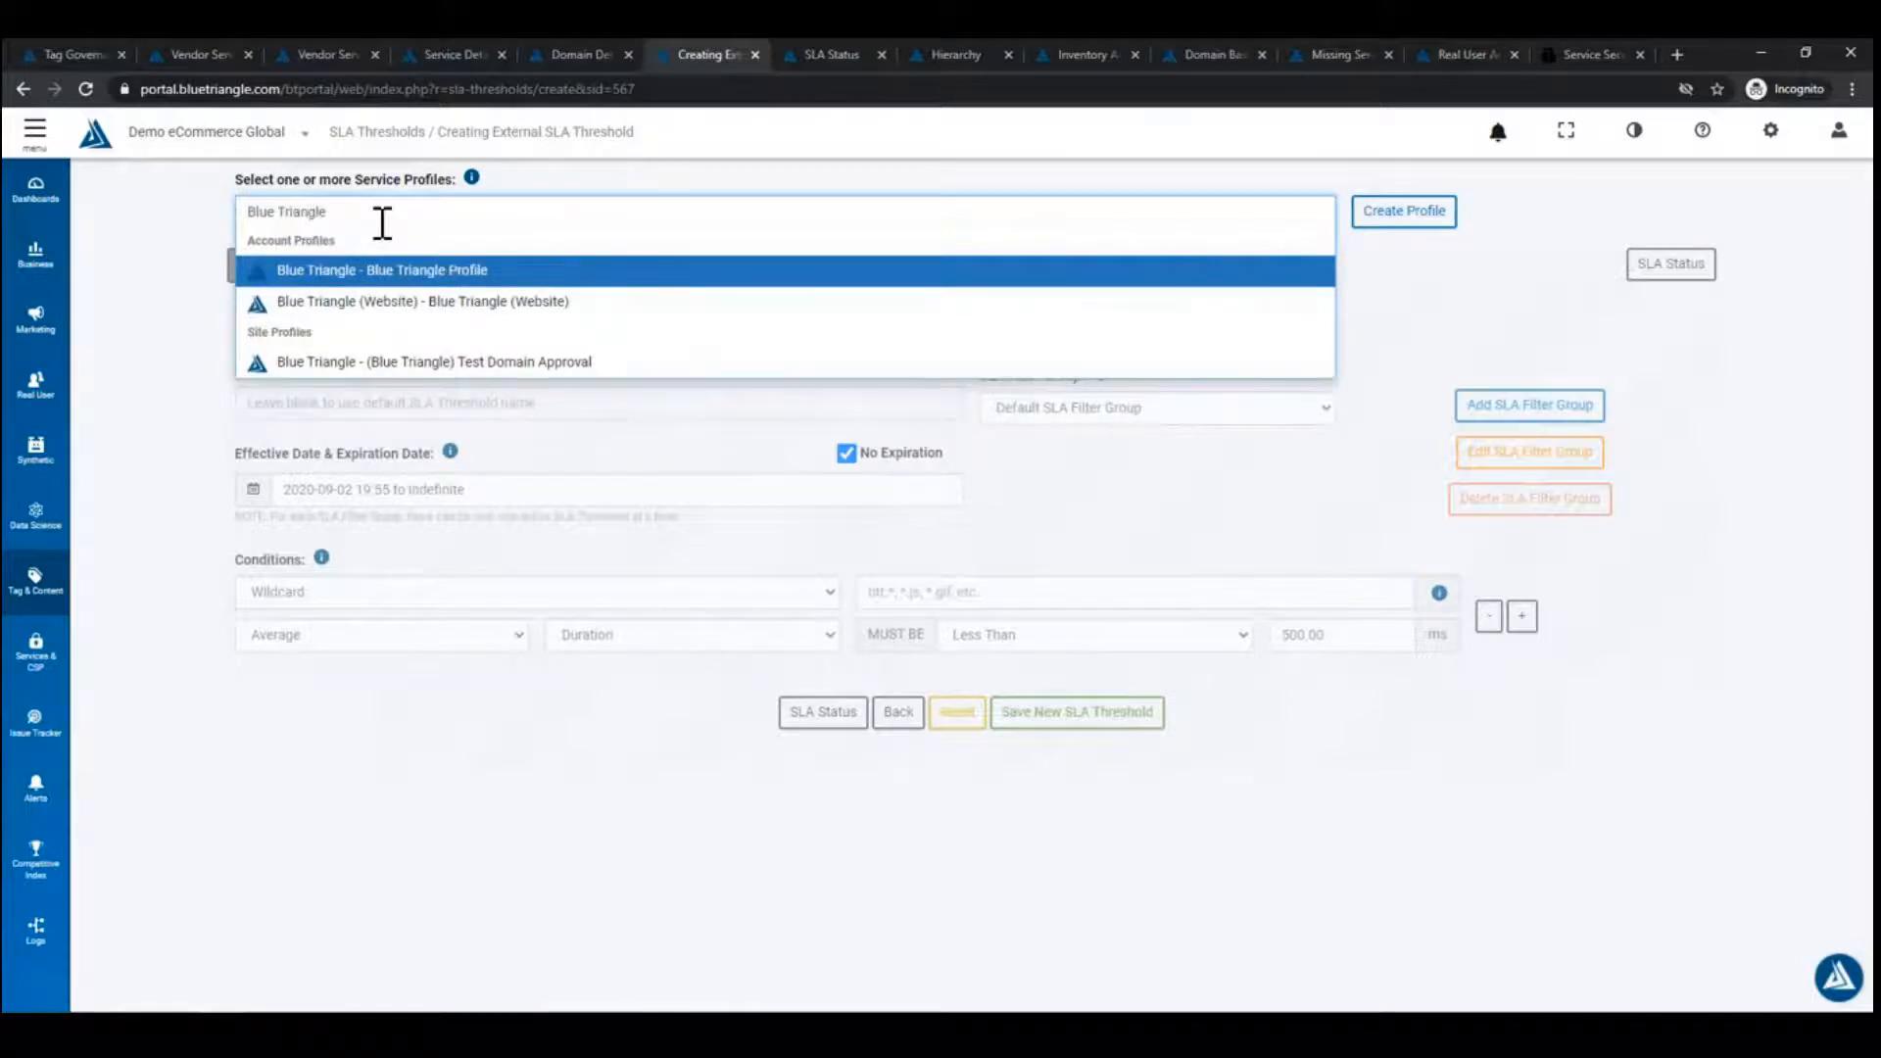
pyautogui.click(394, 274)
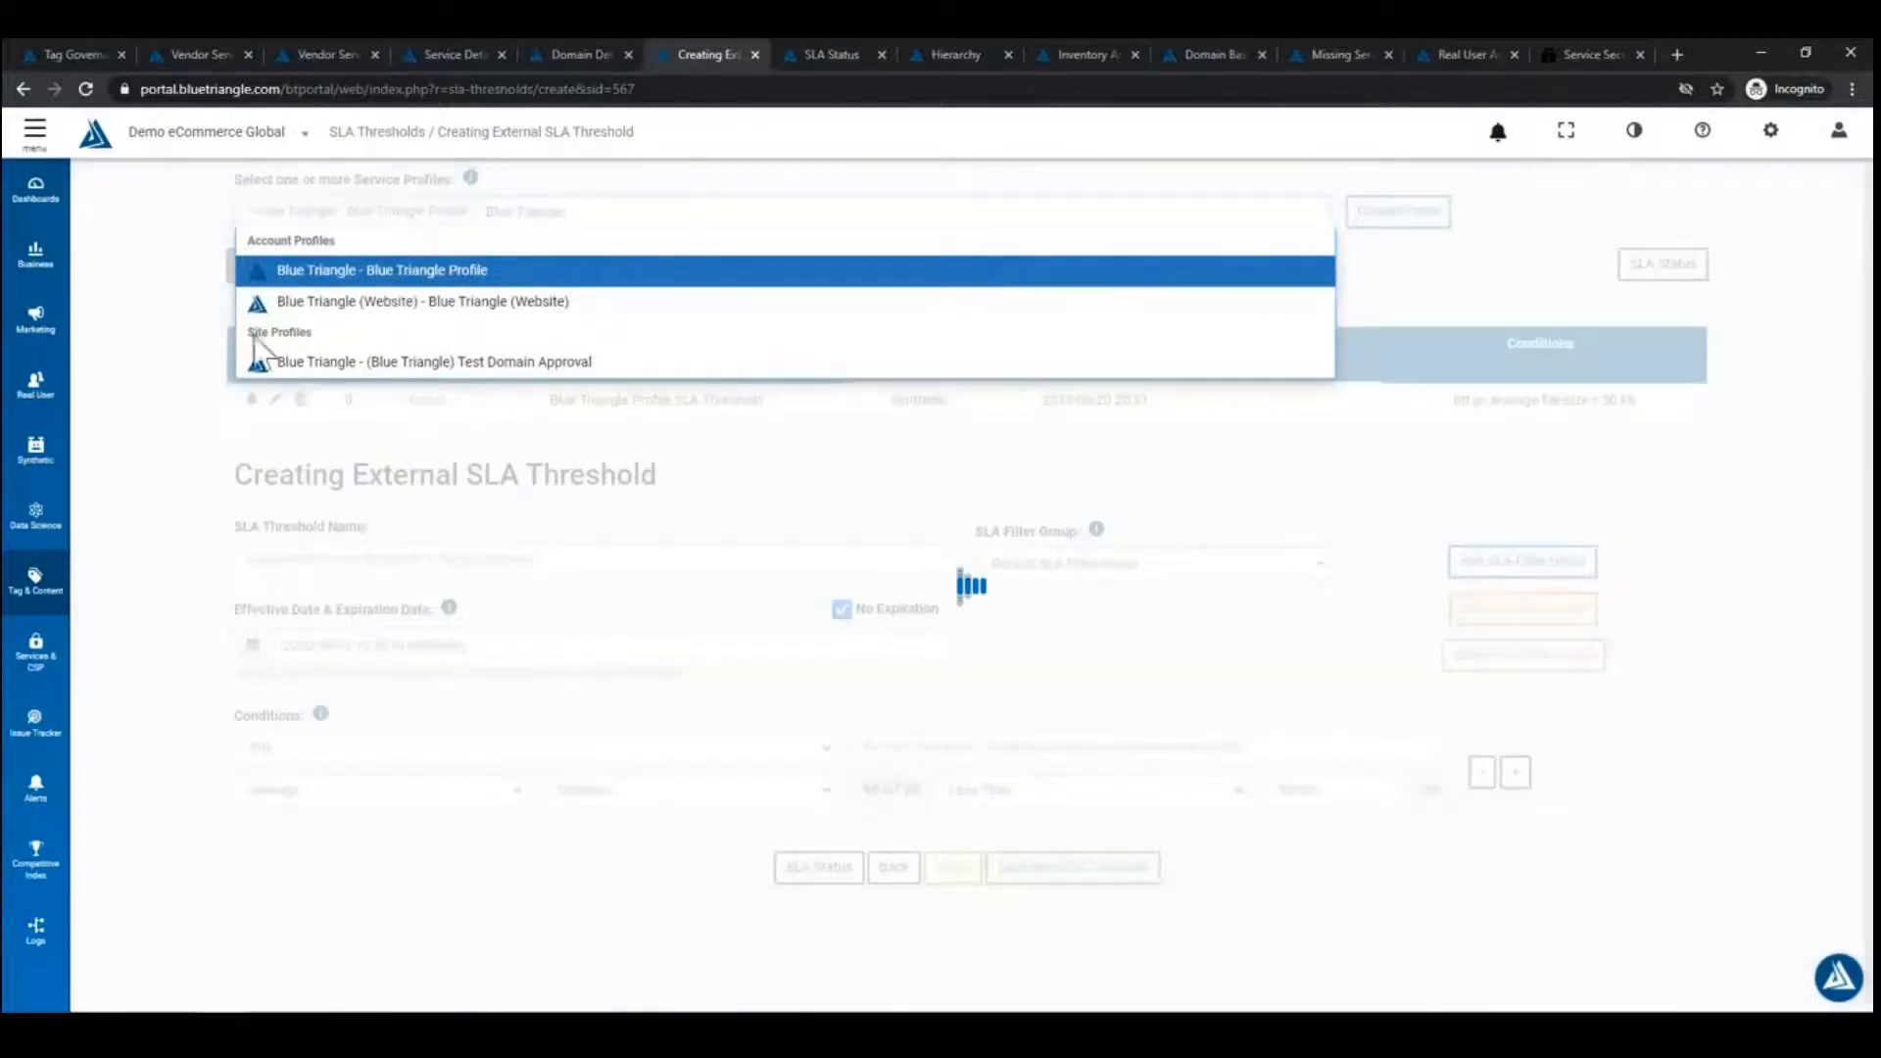
# Keep the Blue Triangle profile selection and switch from its external to its internal SLA thresholds.
pyautogui.click(147, 349)
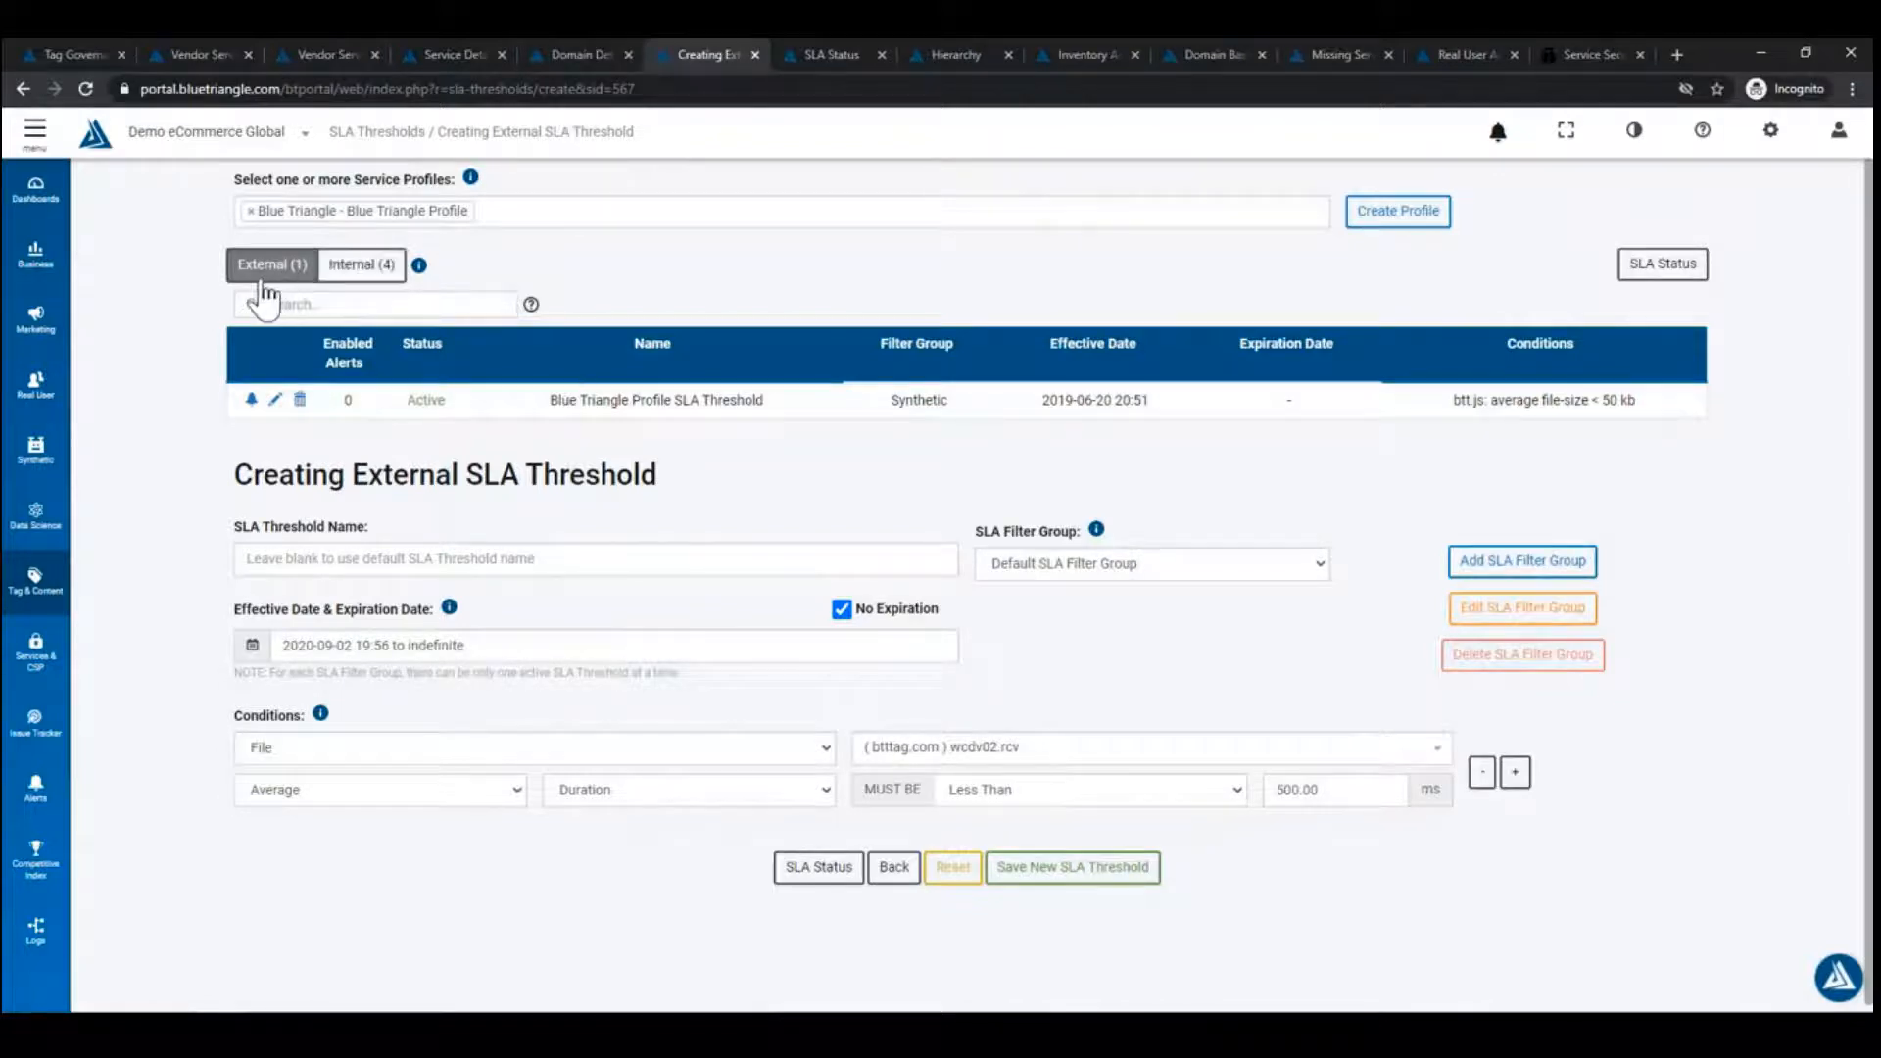
pyautogui.moveTo(422, 269)
pyautogui.click(369, 274)
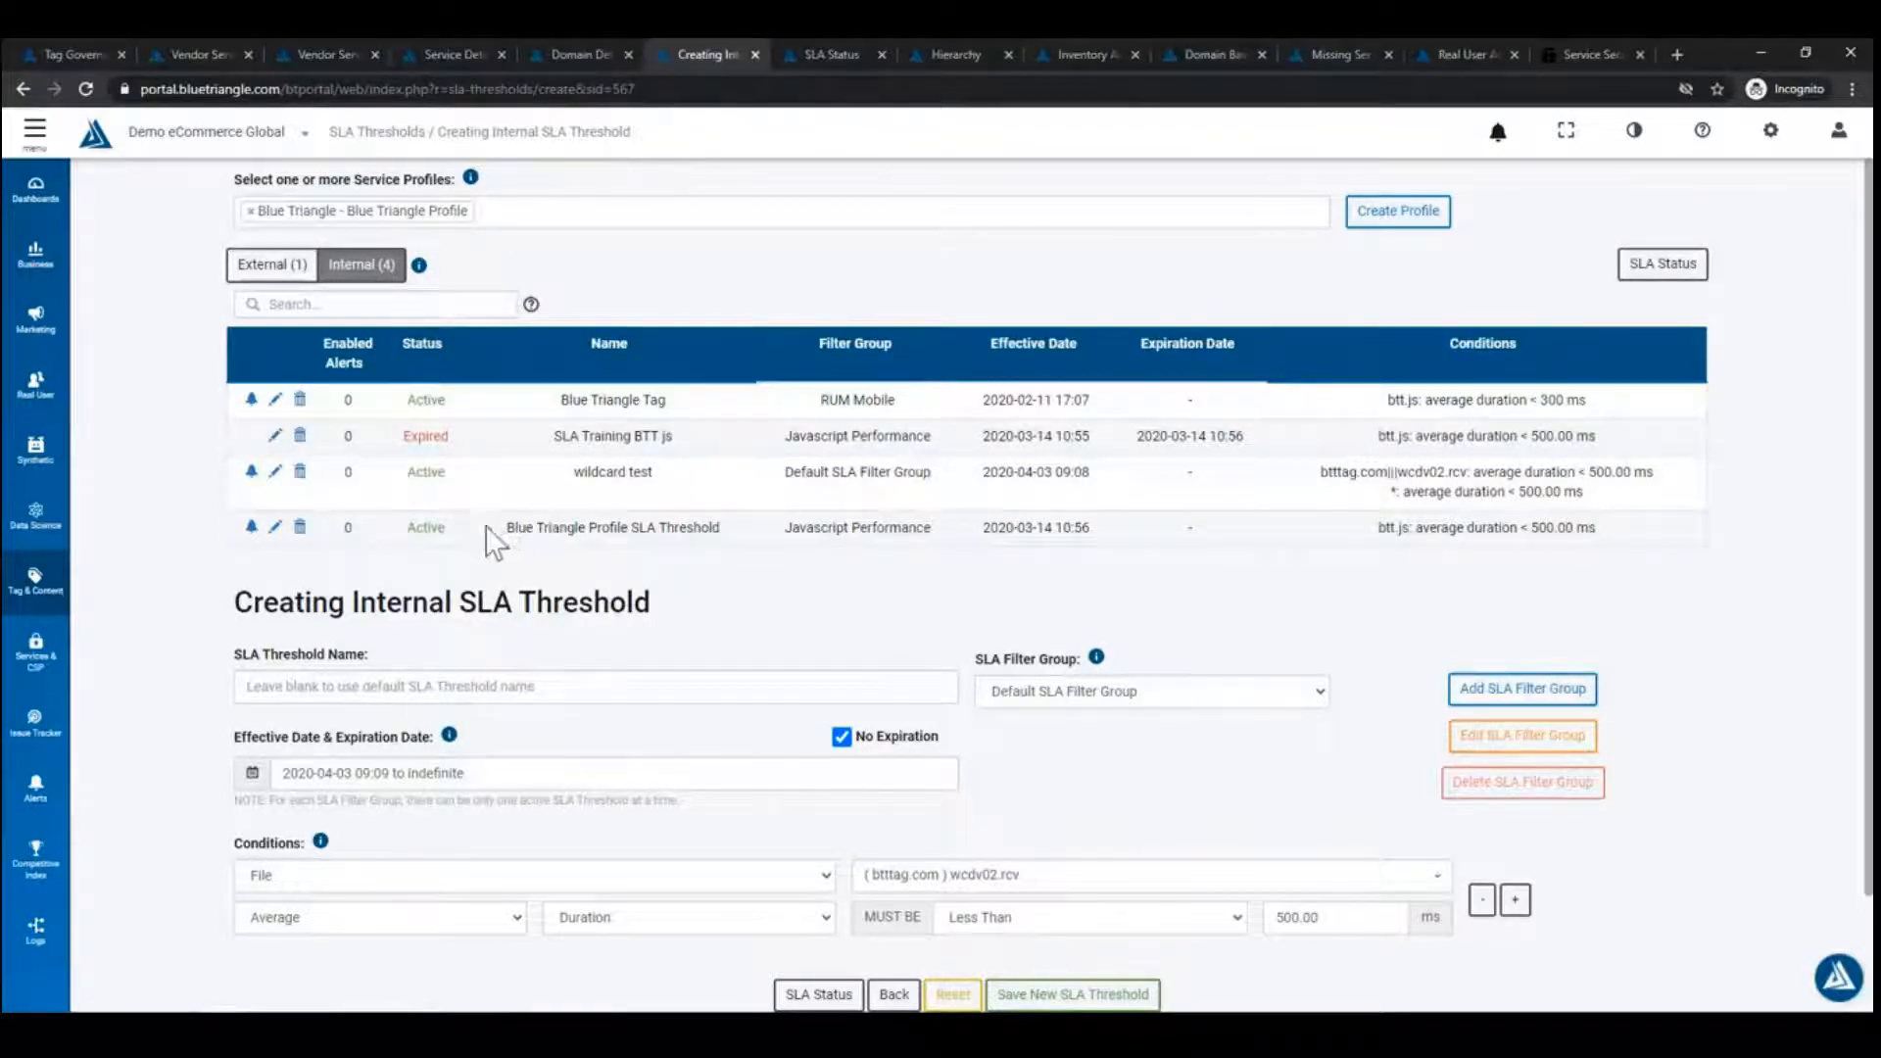
pyautogui.scroll(-1, 487, 541)
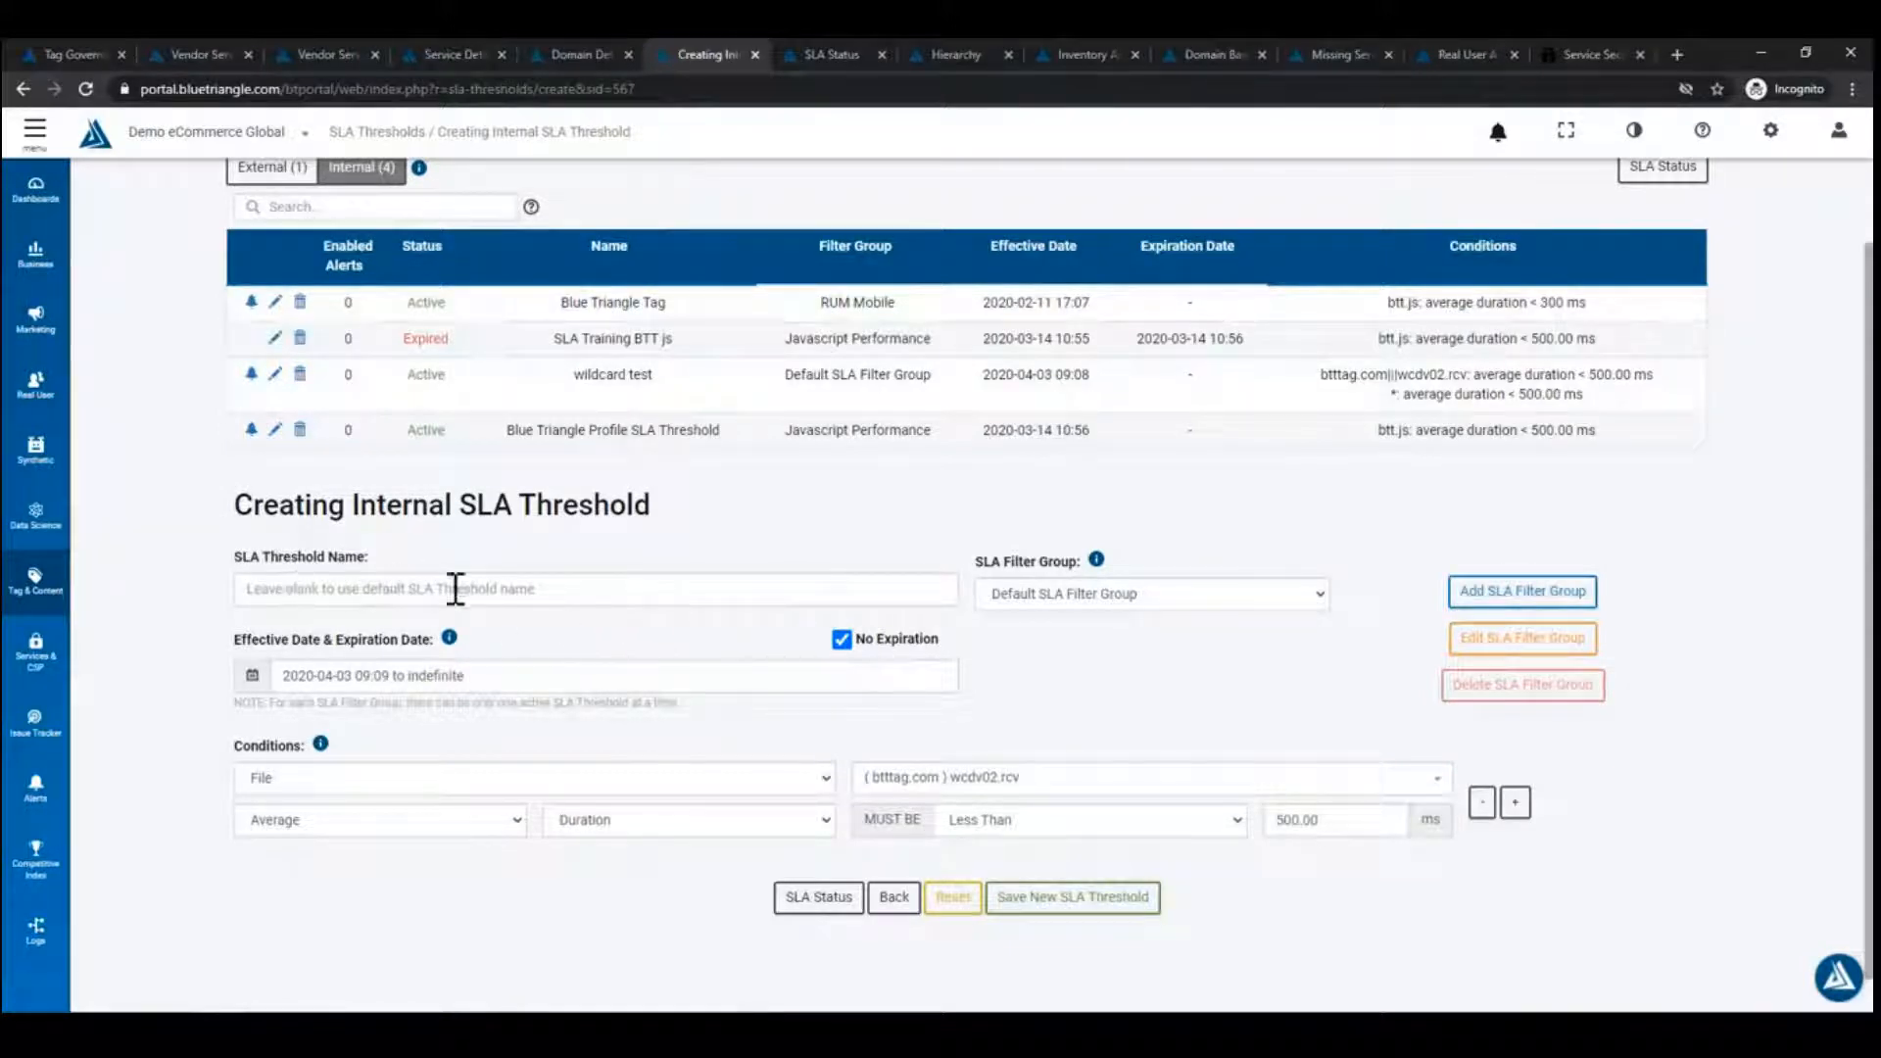
# Check the new internal threshold's effective date calendar without changing it, and set the SLA filter group to File Size.
pyautogui.click(1158, 594)
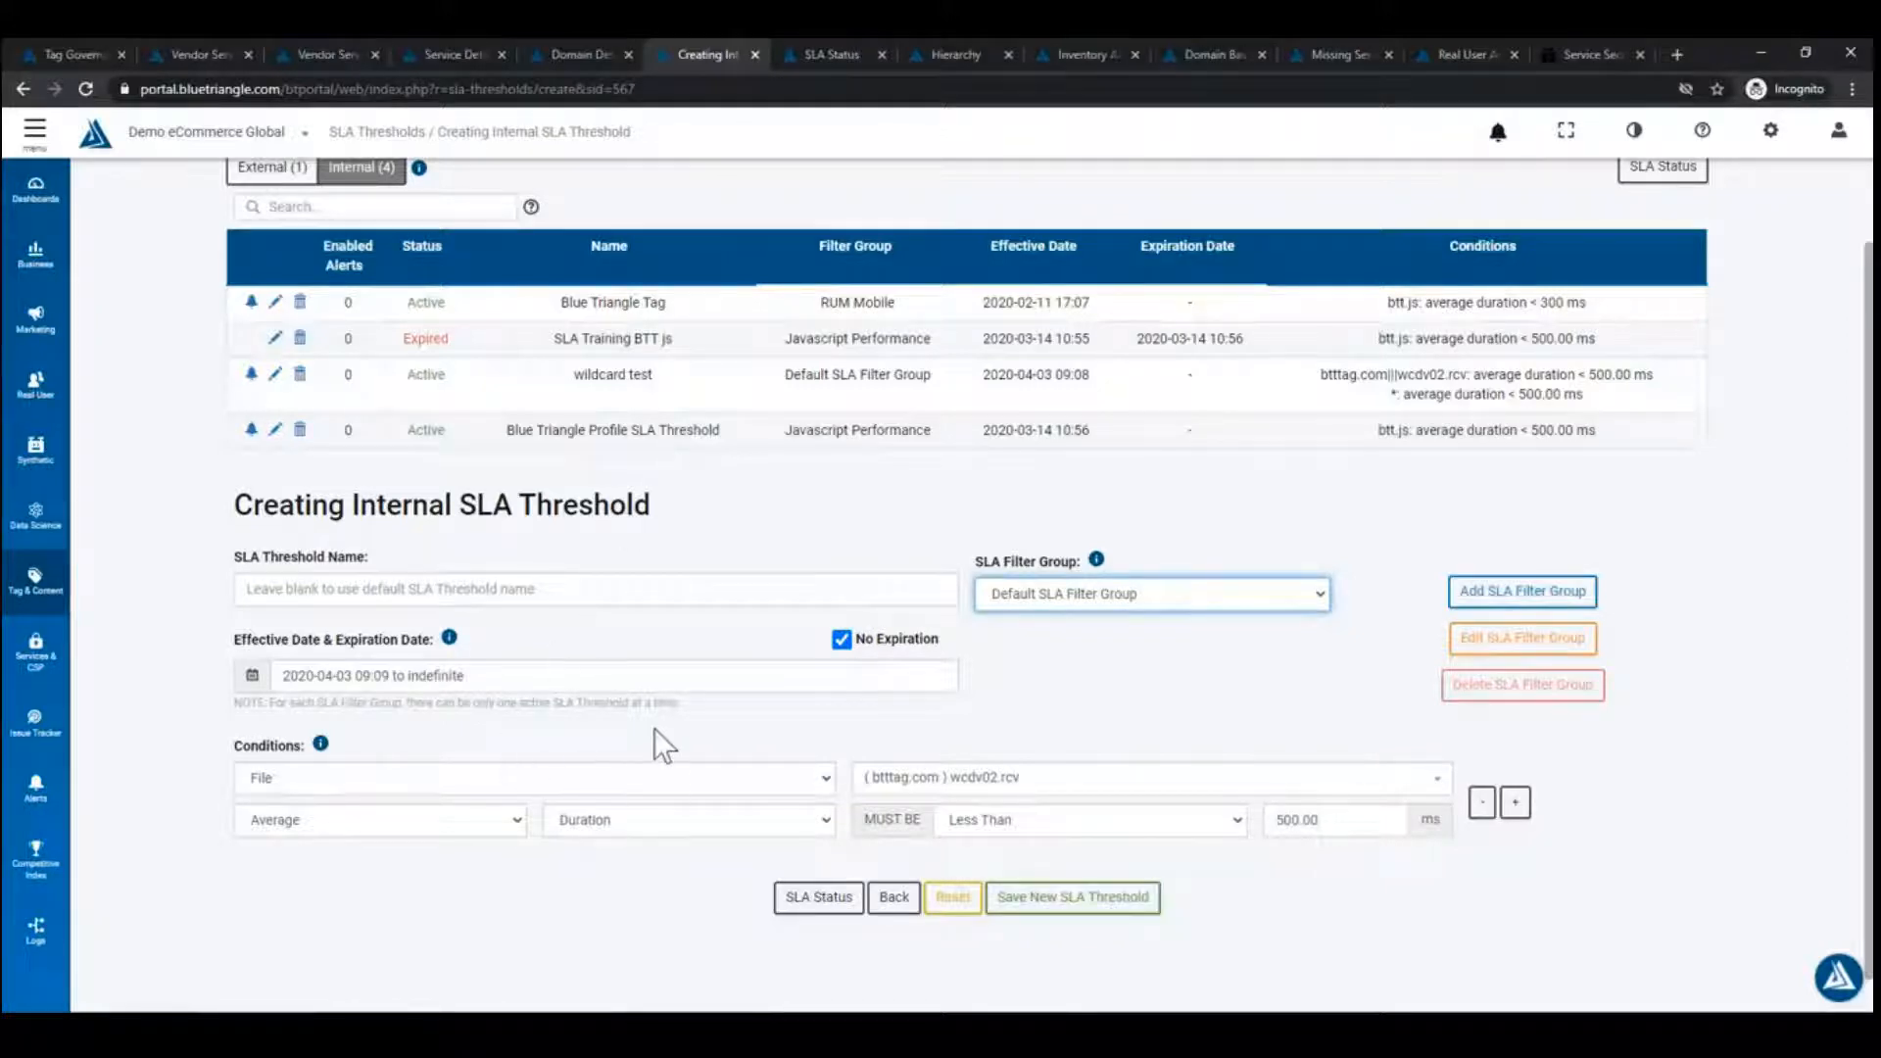
pyautogui.moveTo(680, 704); pyautogui.dragTo(266, 708)
pyautogui.click(632, 676)
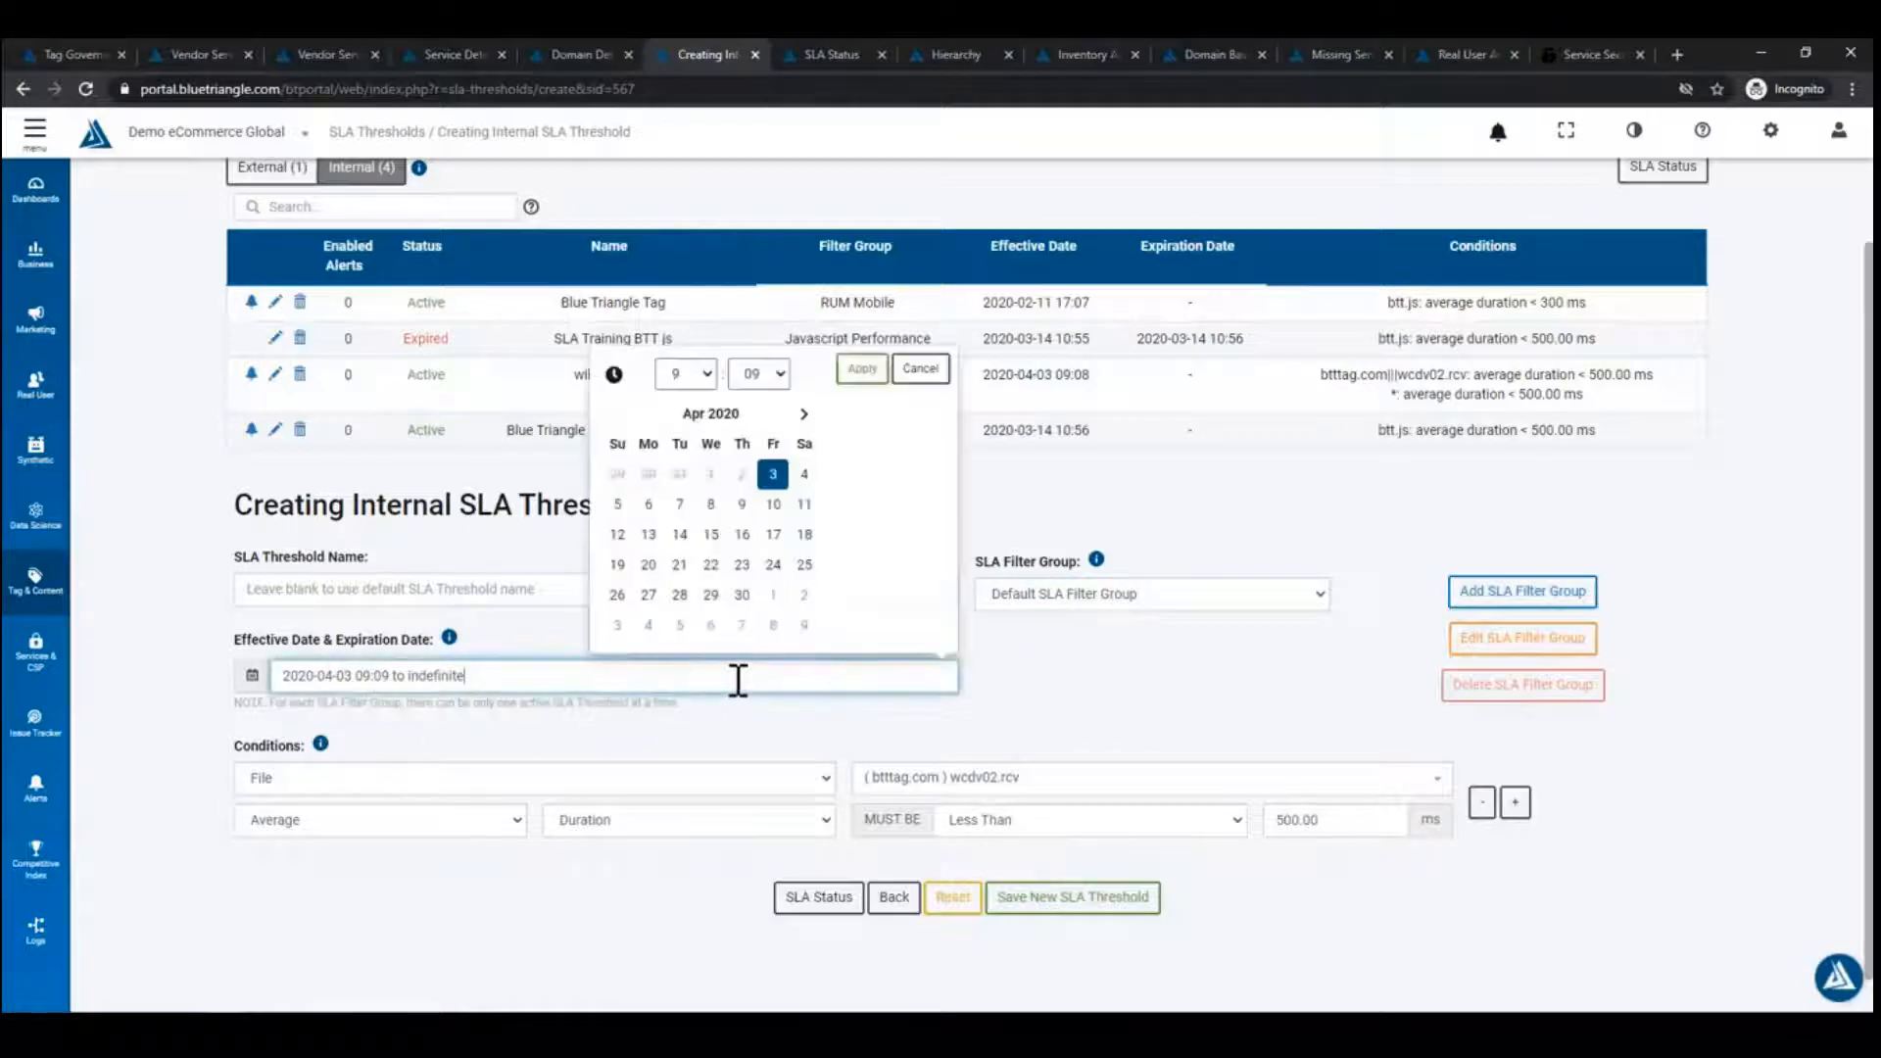
pyautogui.click(738, 709)
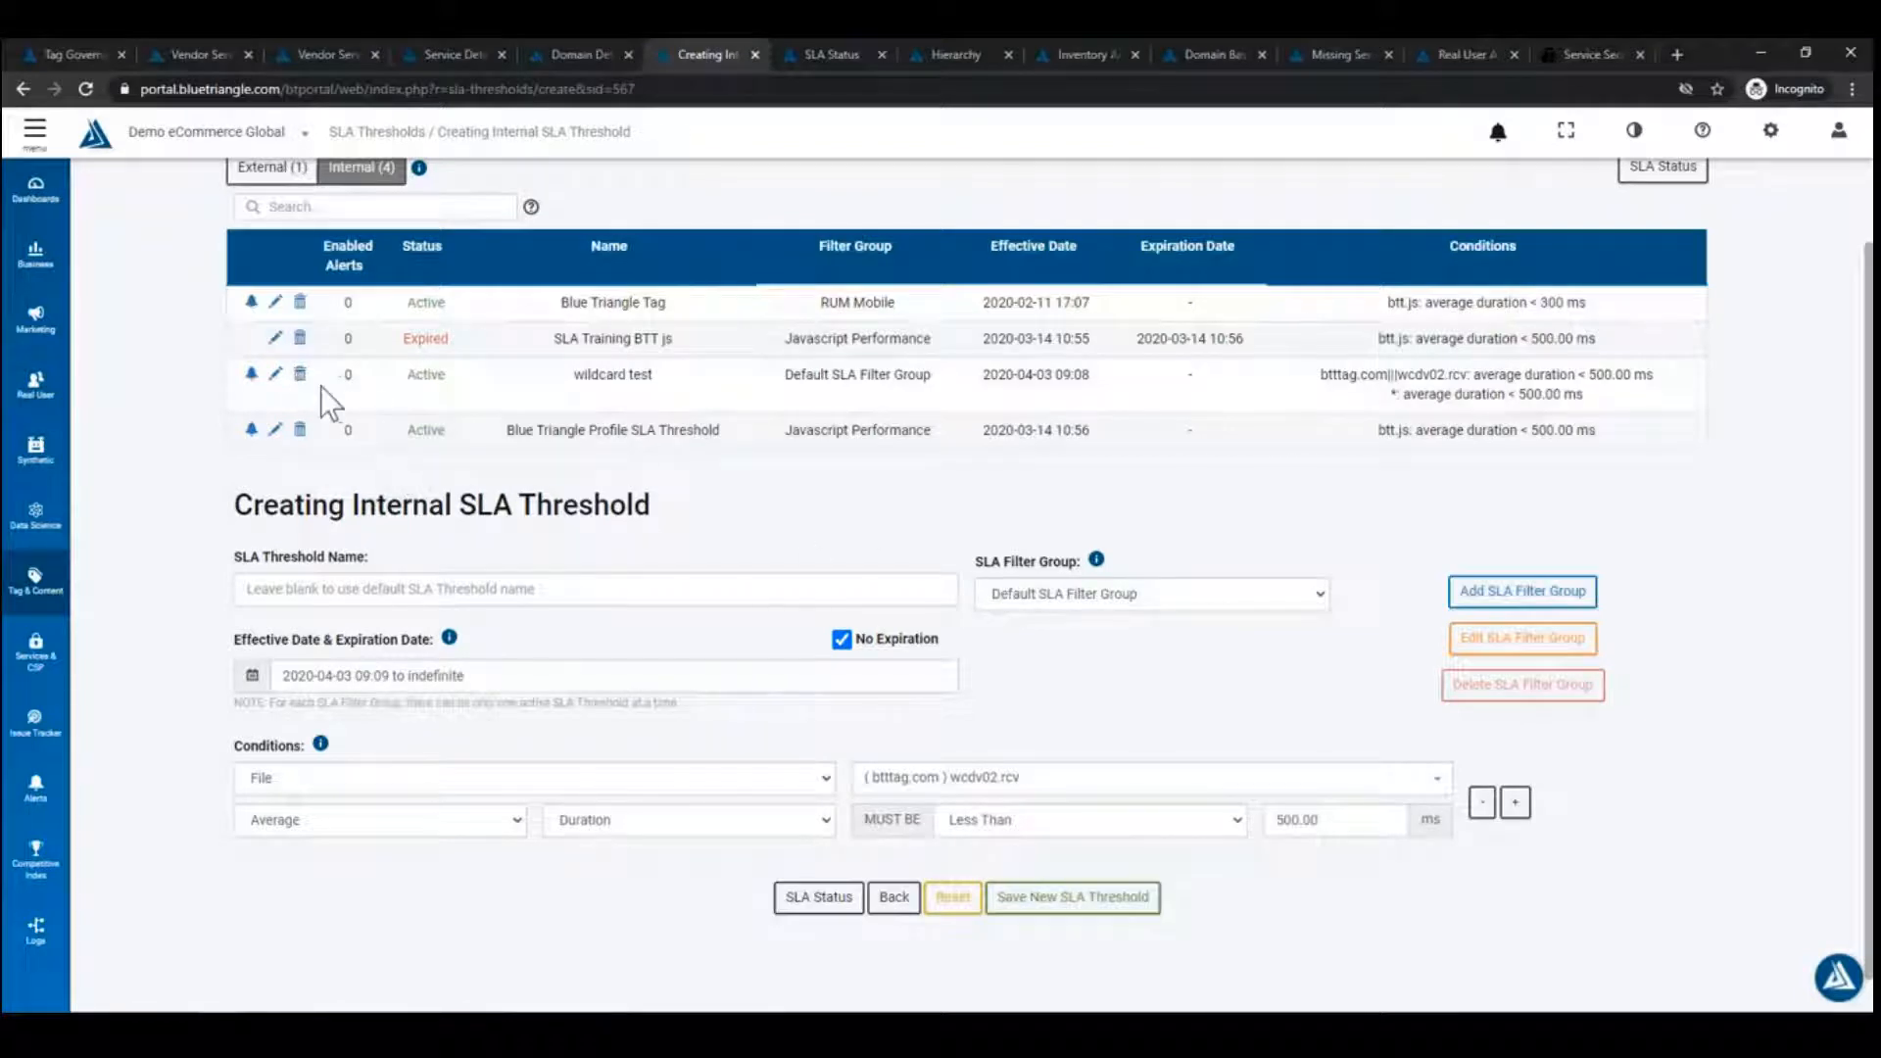
pyautogui.click(1126, 603)
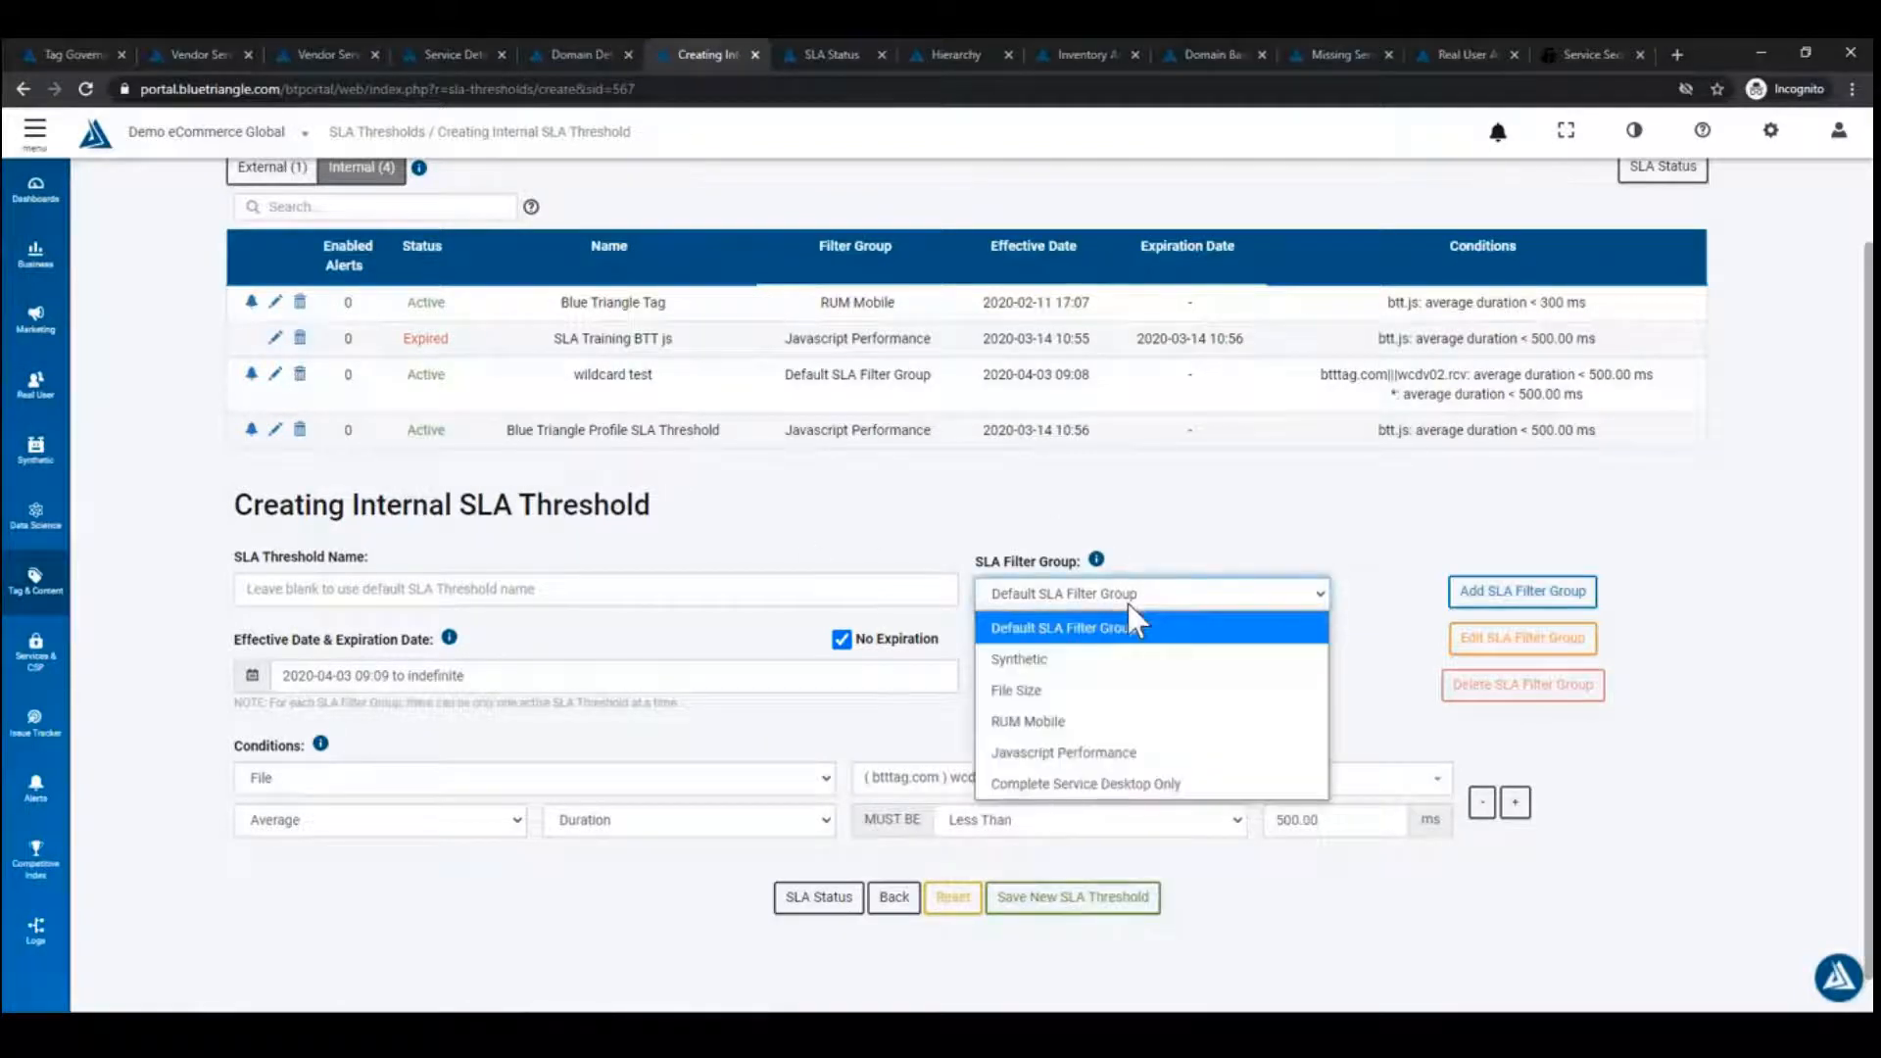
pyautogui.click(1111, 692)
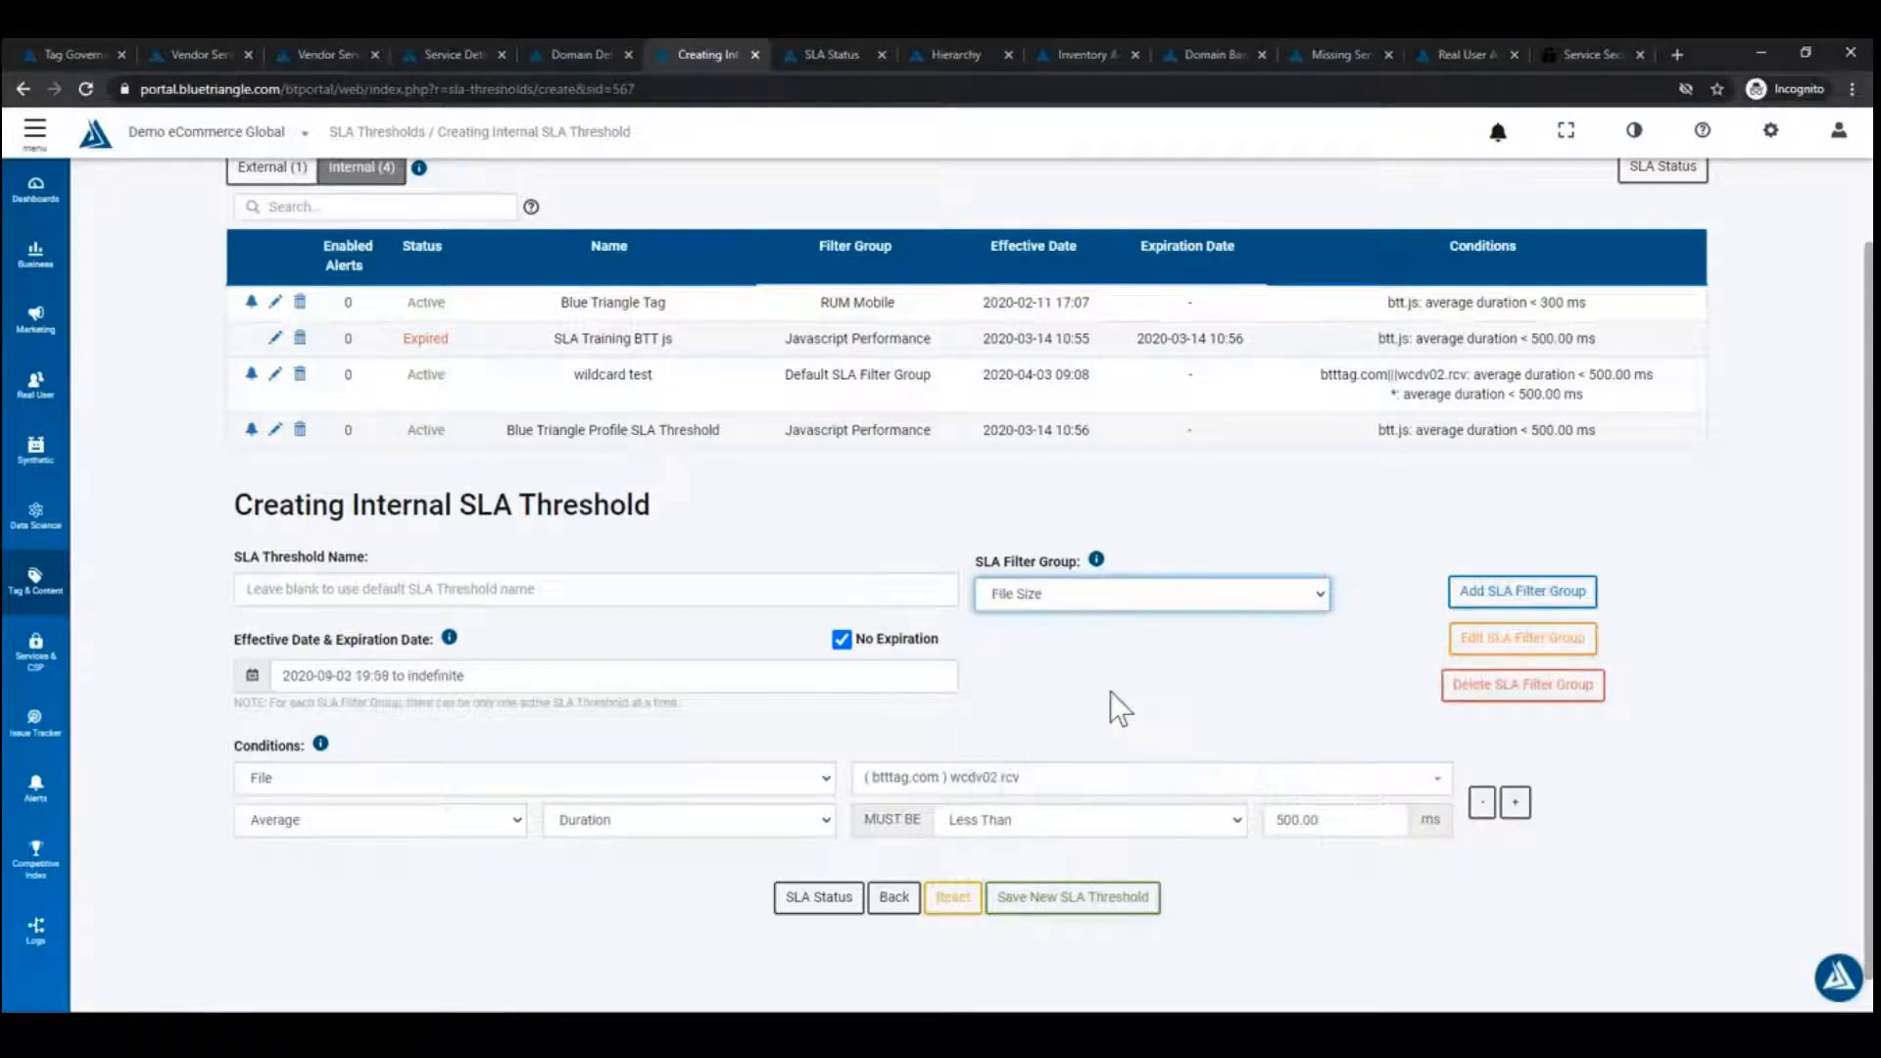
# Open the File Size filter group for editing, and look at the SLA filter group choices on the SLA Status page.
pyautogui.click(1525, 647)
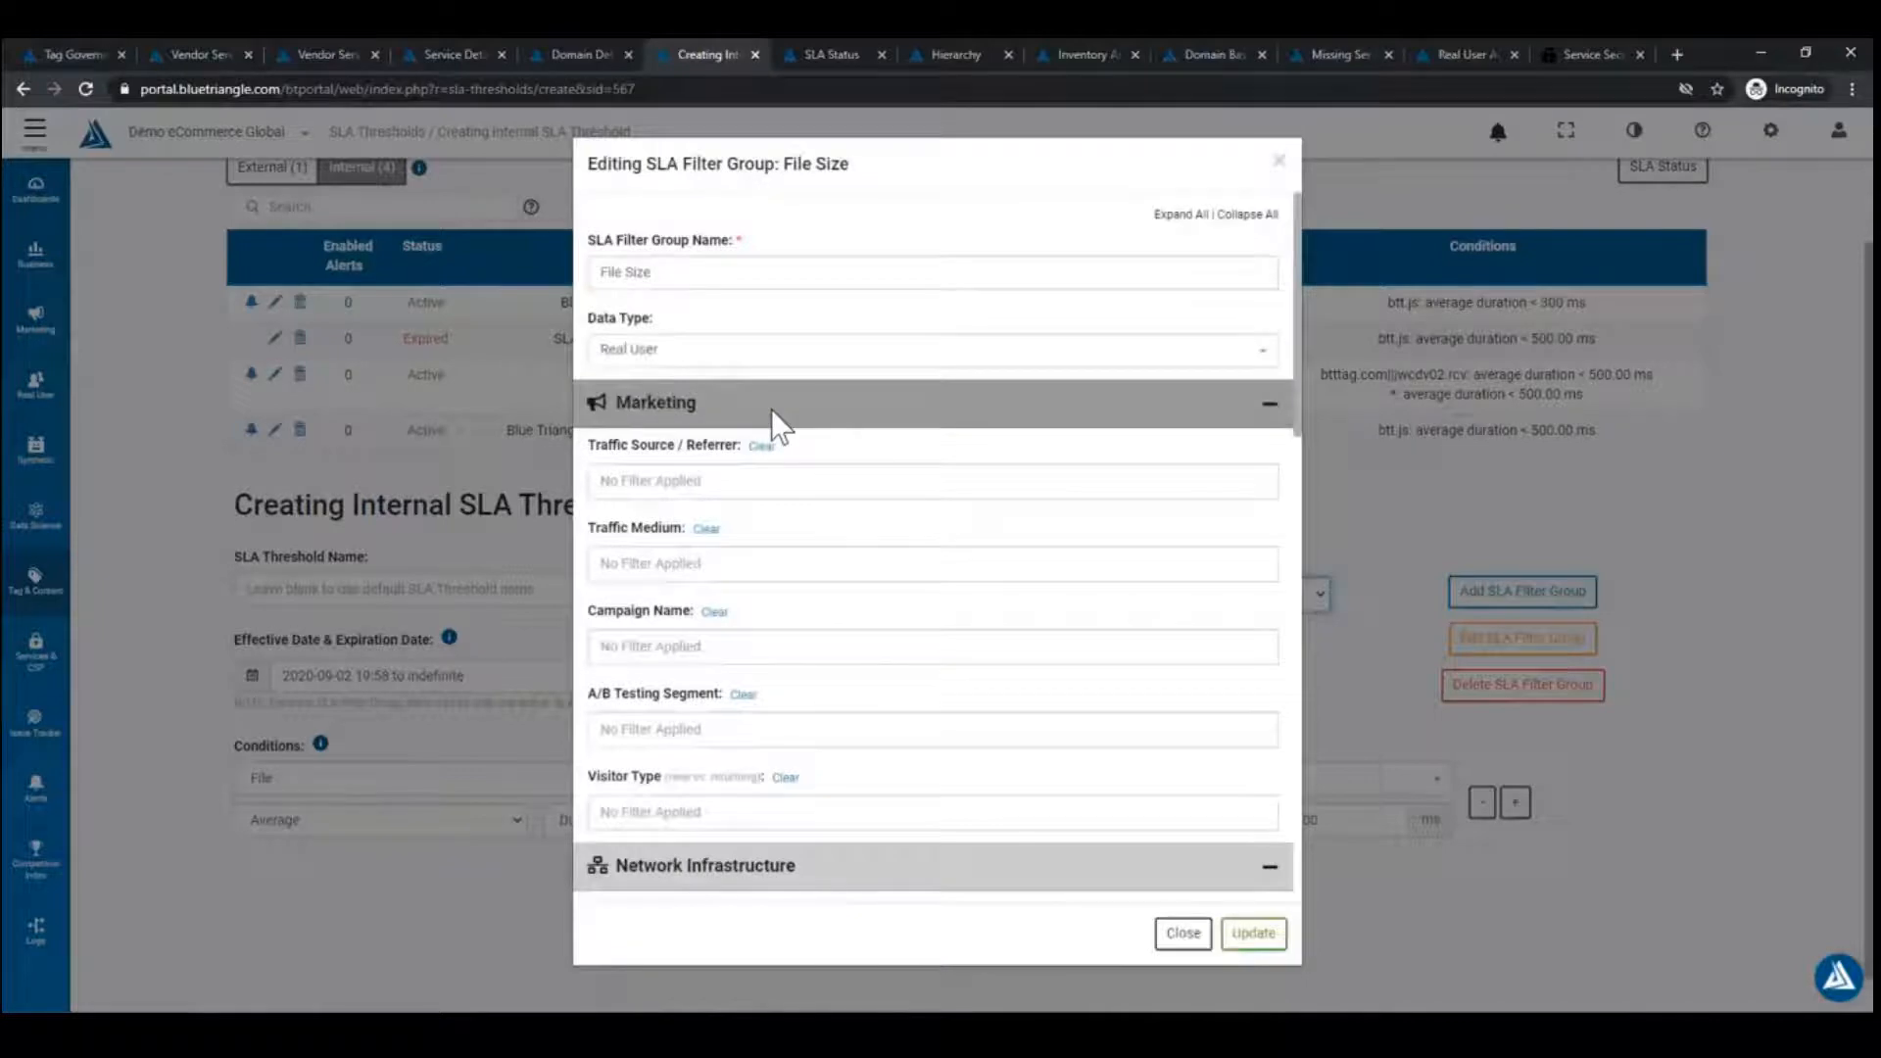
pyautogui.click(838, 53)
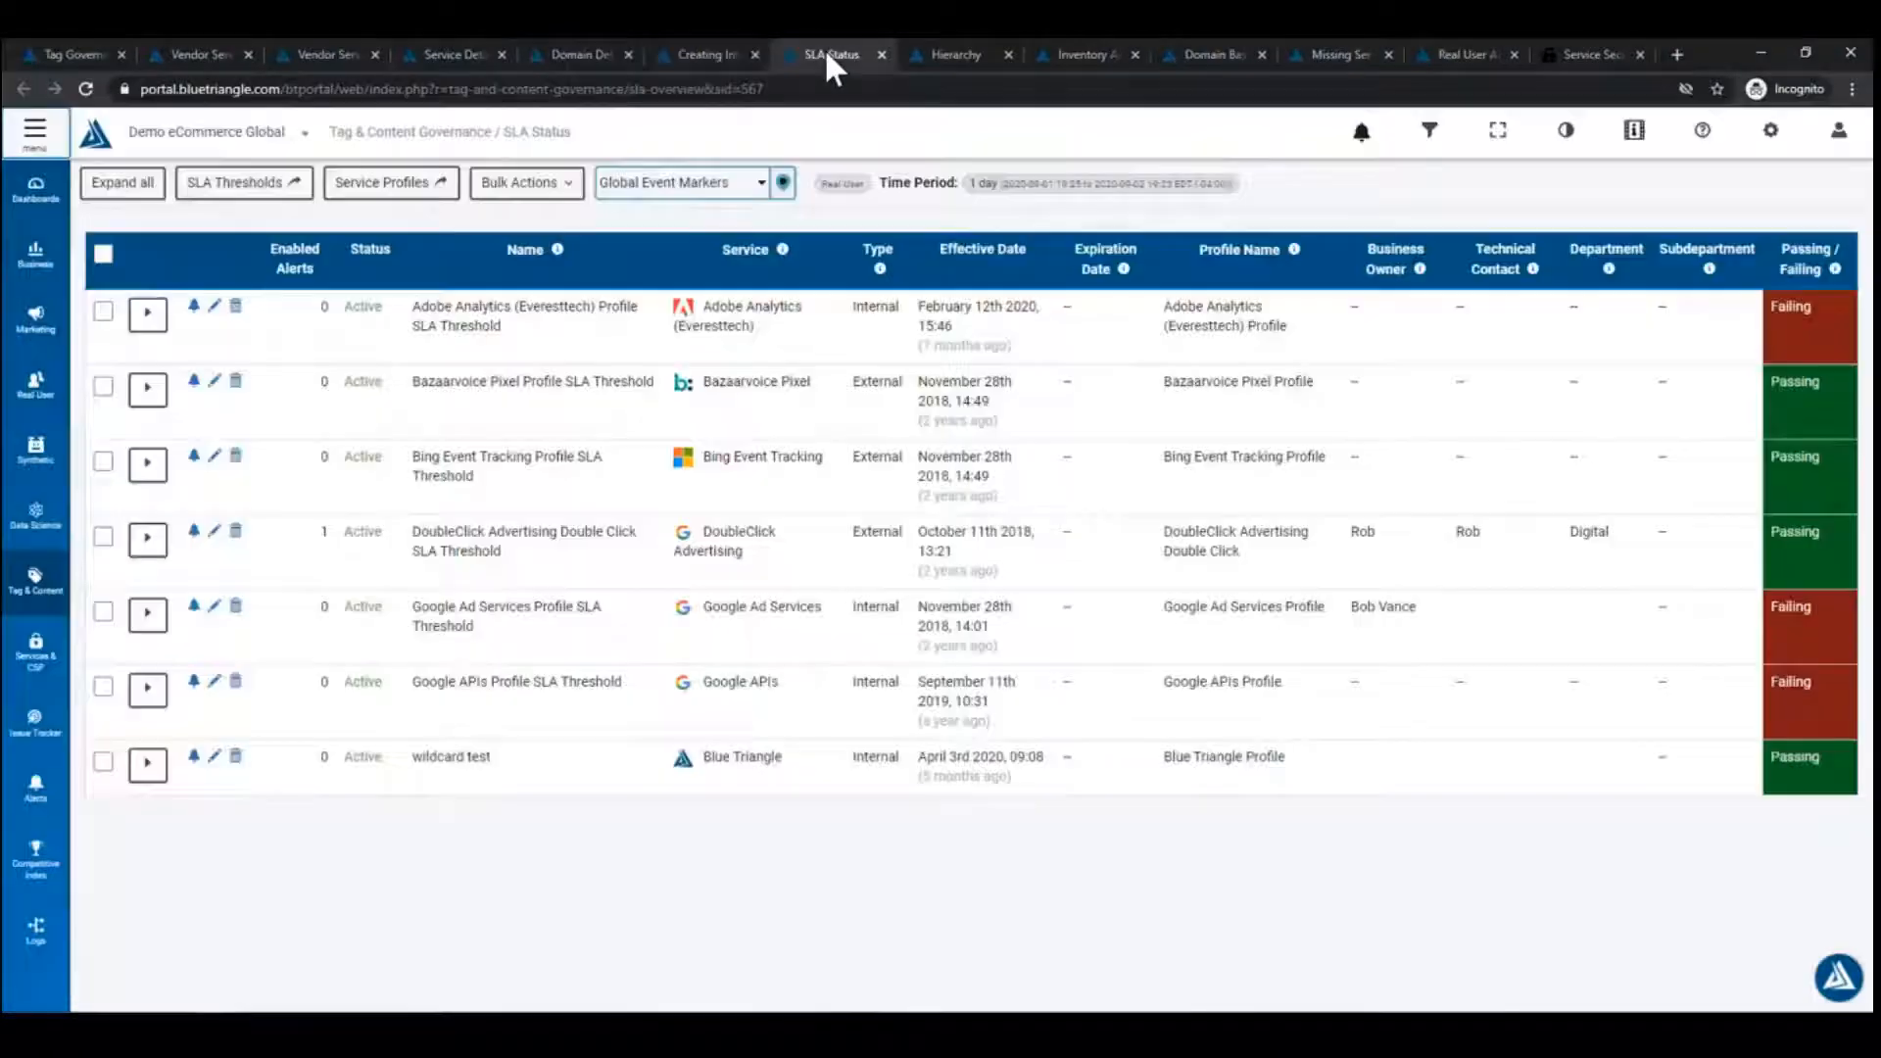
pyautogui.click(1433, 137)
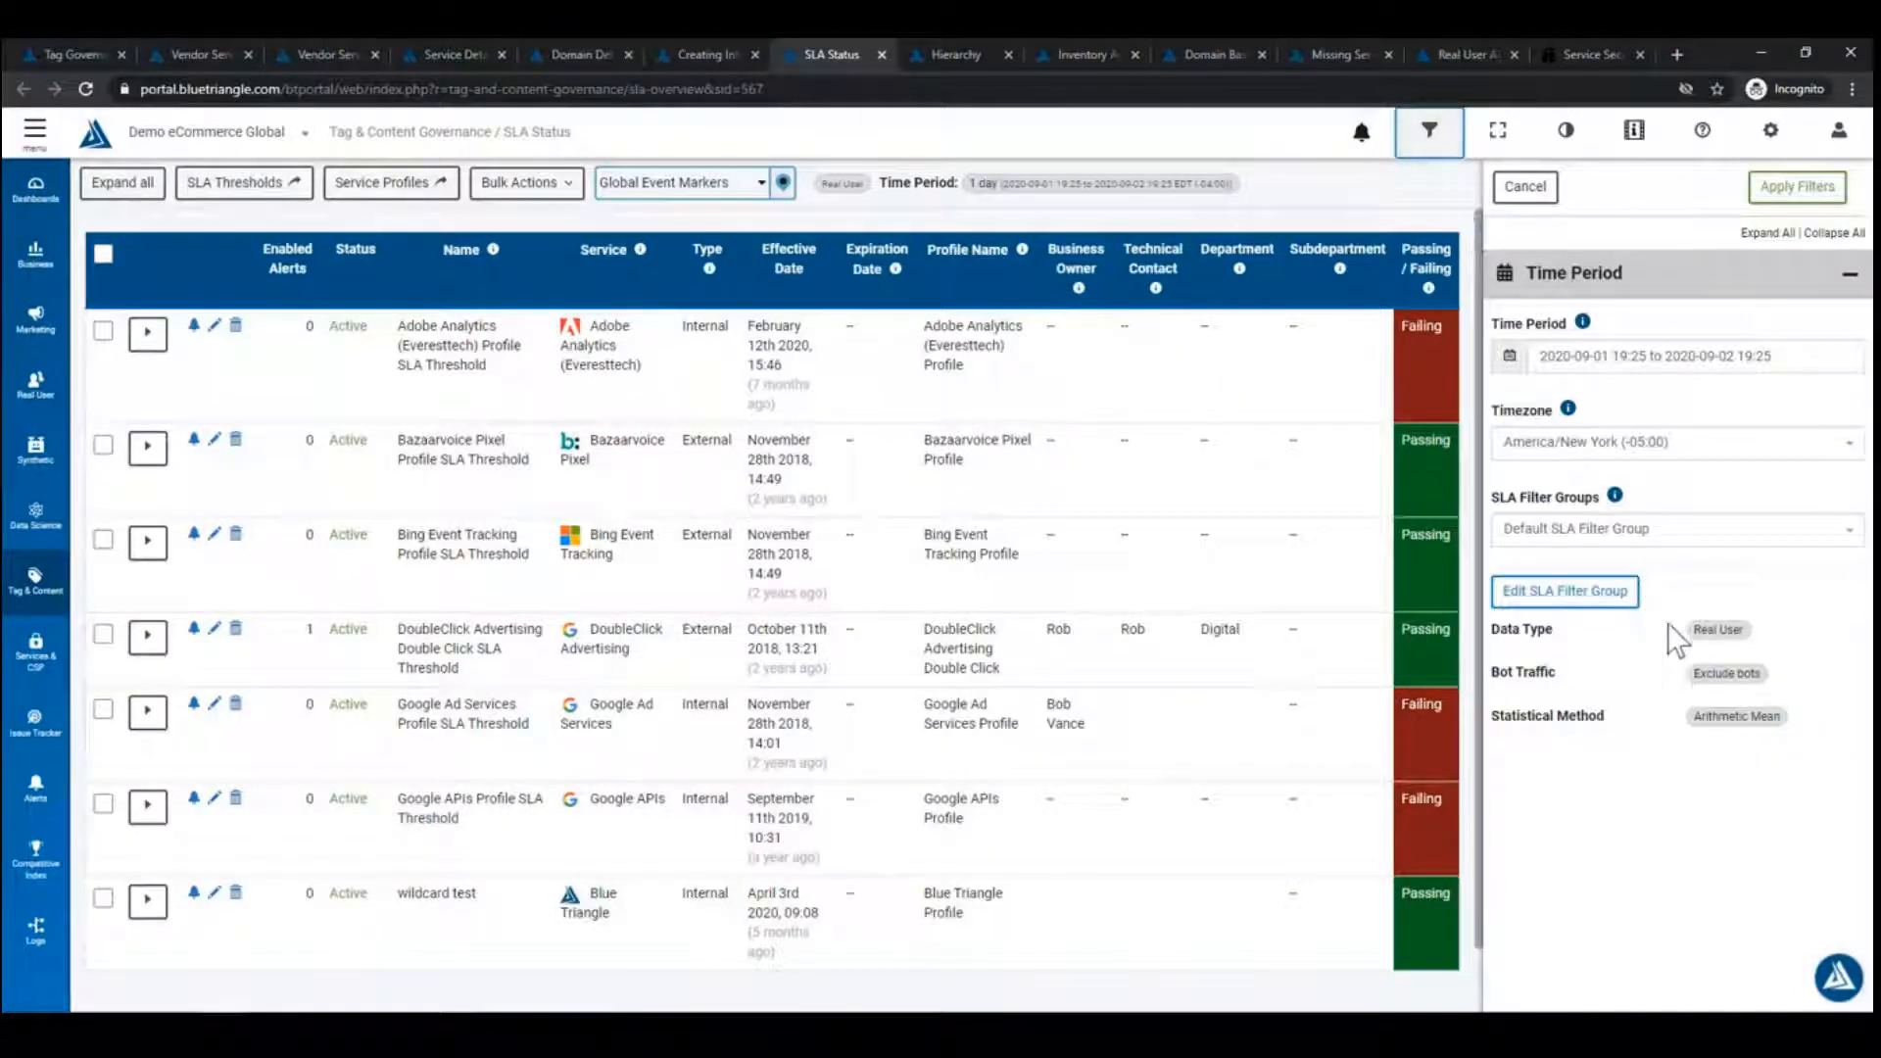
pyautogui.click(1621, 544)
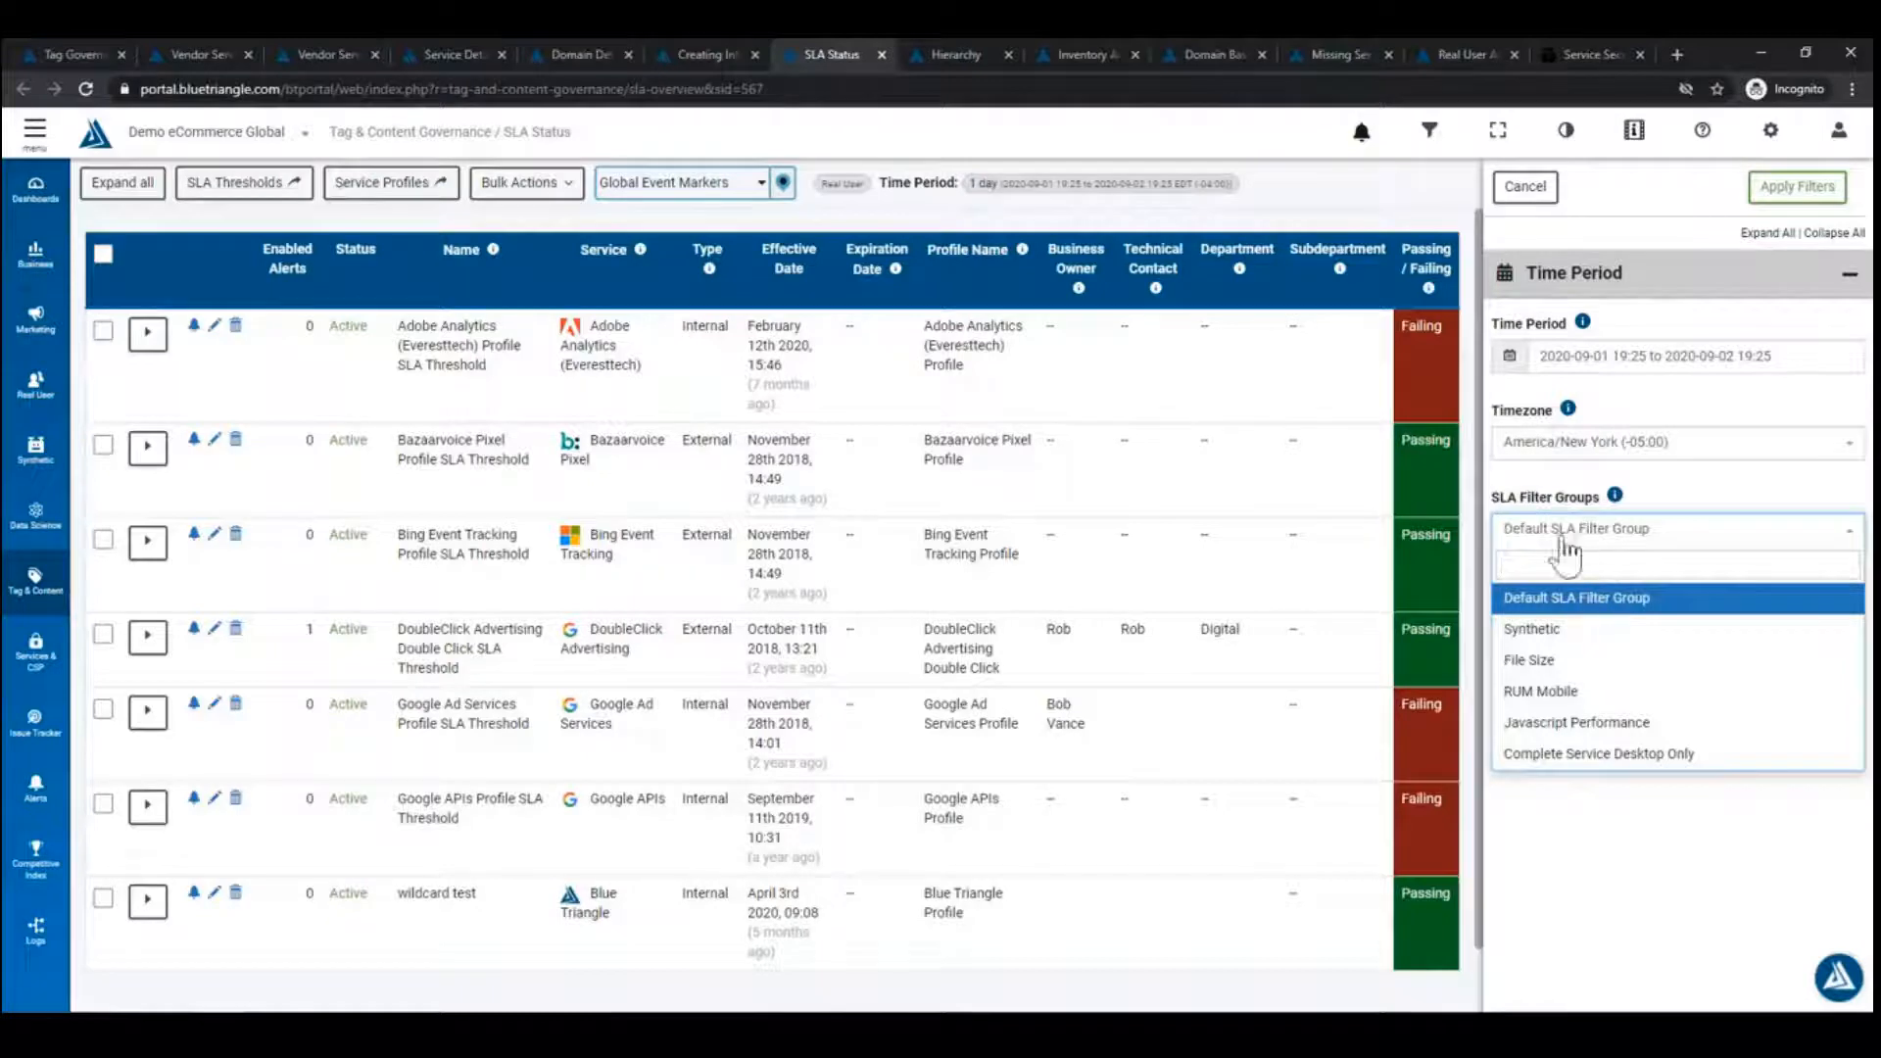
pyautogui.click(1563, 599)
# Return to the File Size filter group editor, review its available filters, and close it without updating.
pyautogui.click(710, 54)
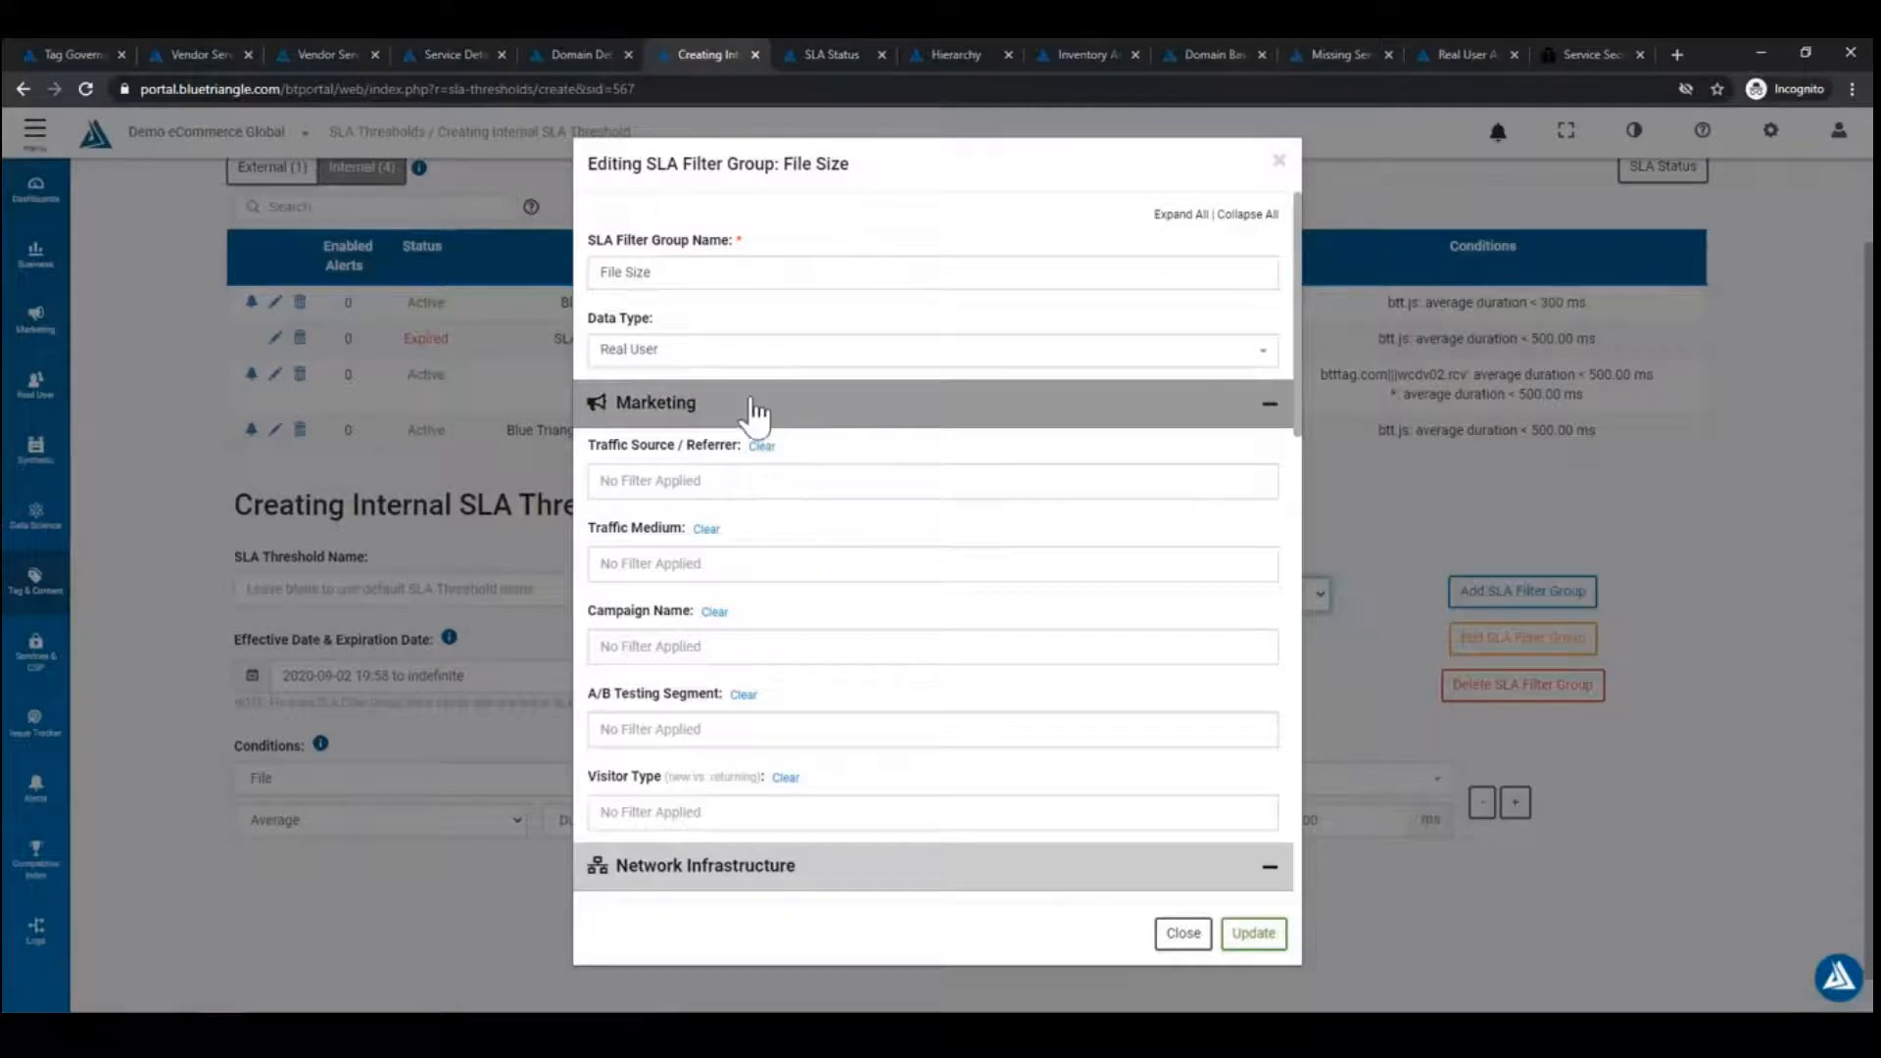
pyautogui.scroll(-1, 779, 470)
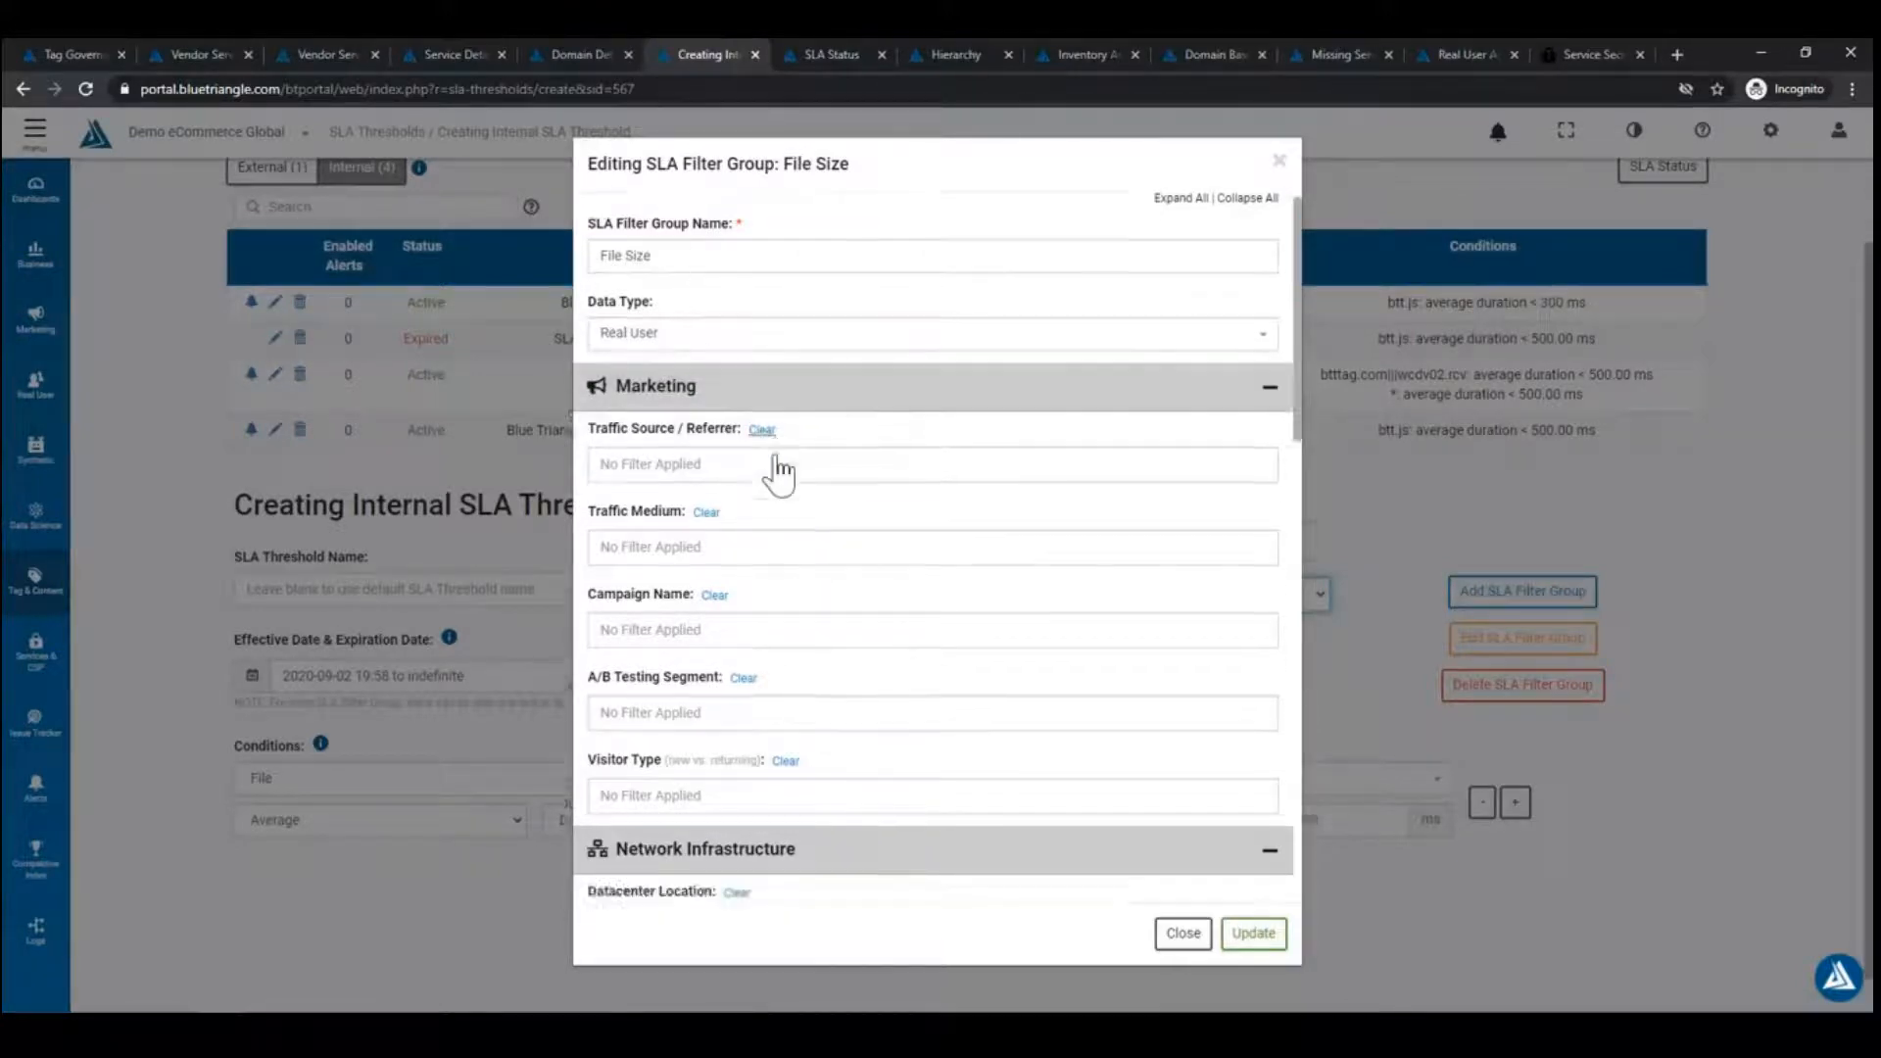
pyautogui.scroll(-10, 779, 460)
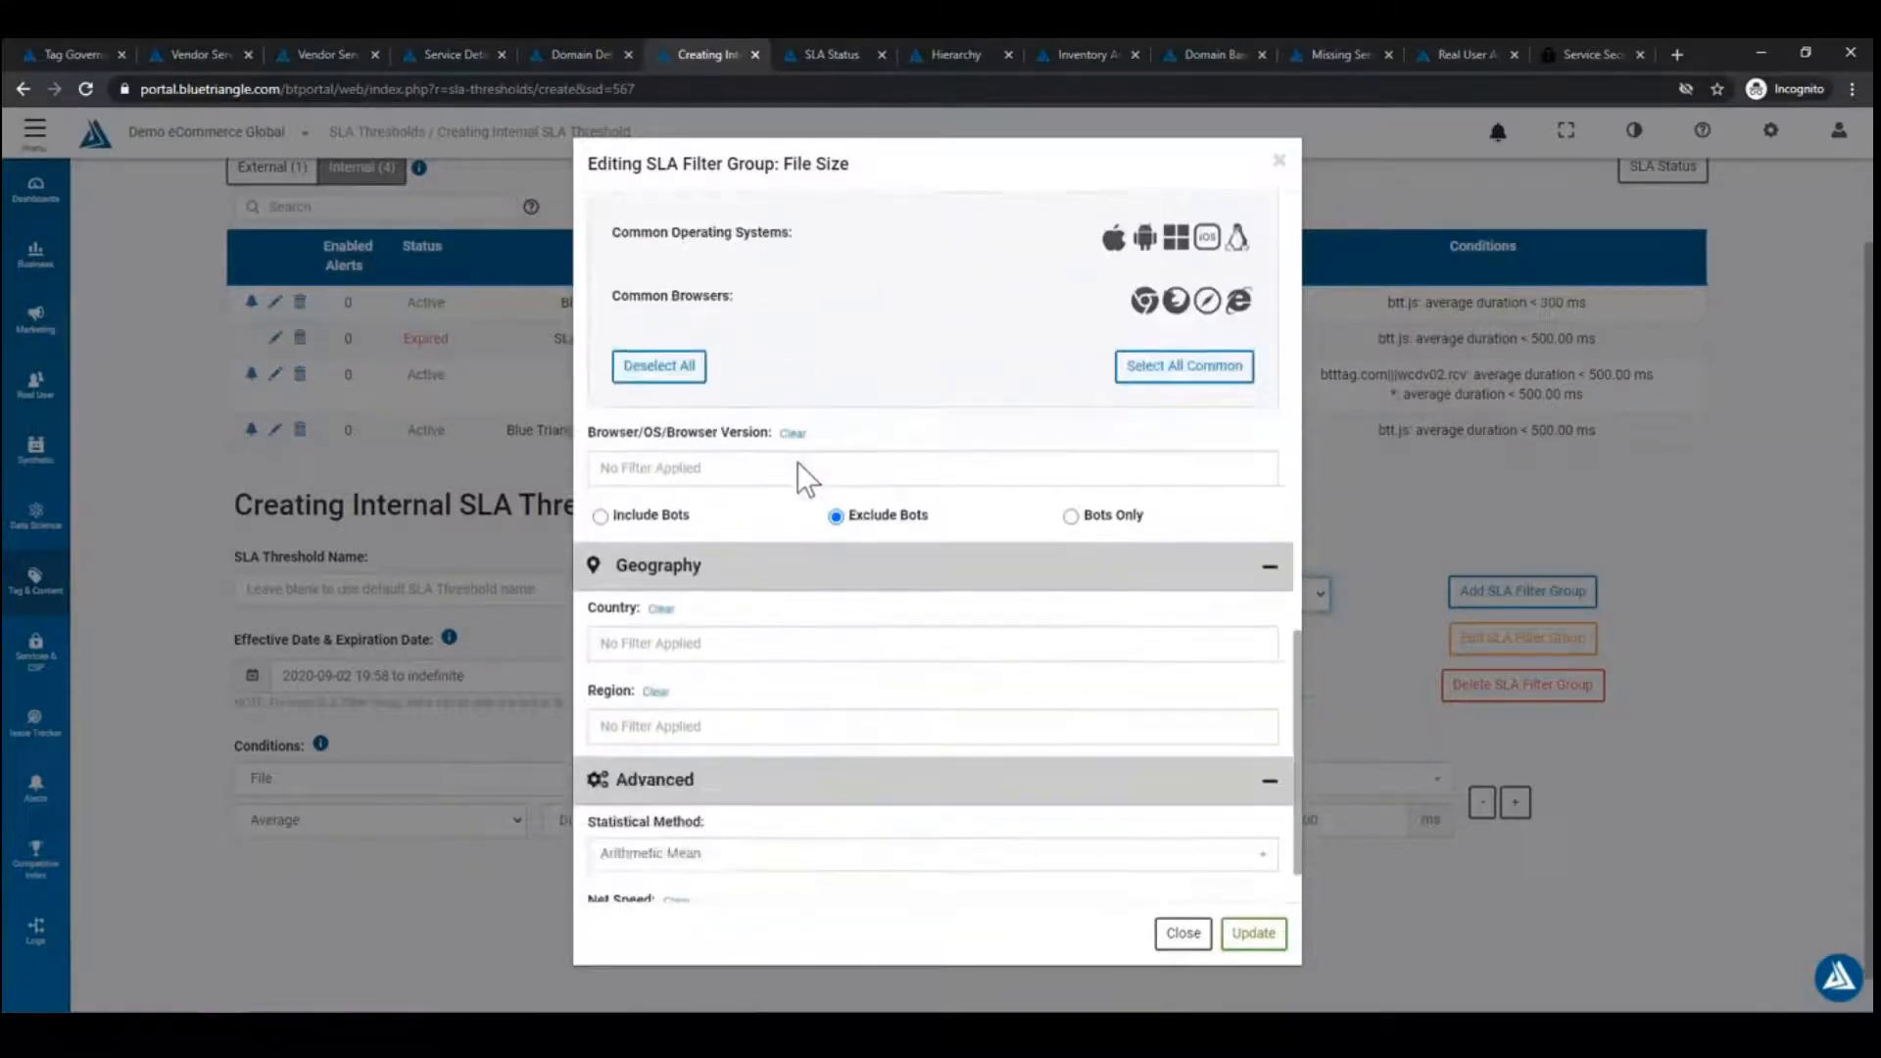
pyautogui.scroll(-2, 860, 617)
pyautogui.click(1184, 934)
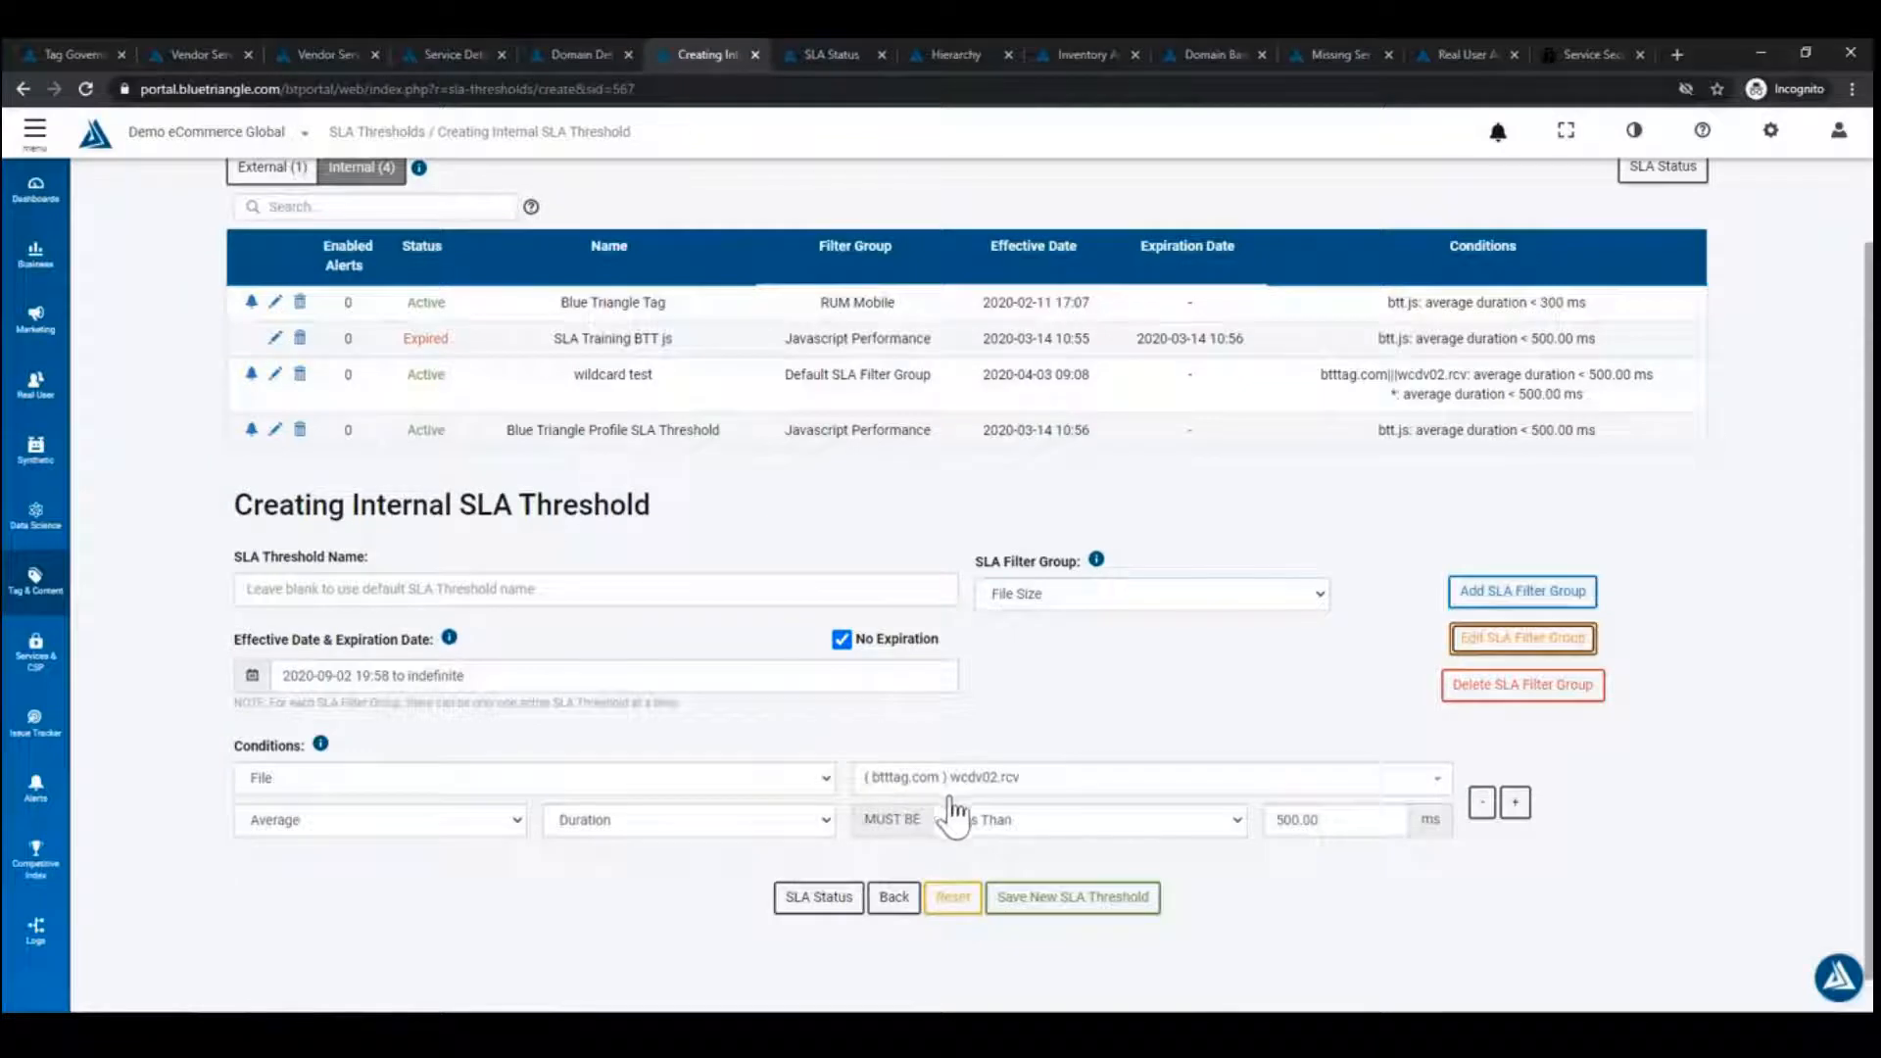
# Set the condition to btt.js average file size less than 50 KB and save the new internal SLA threshold.
pyautogui.click(912, 781)
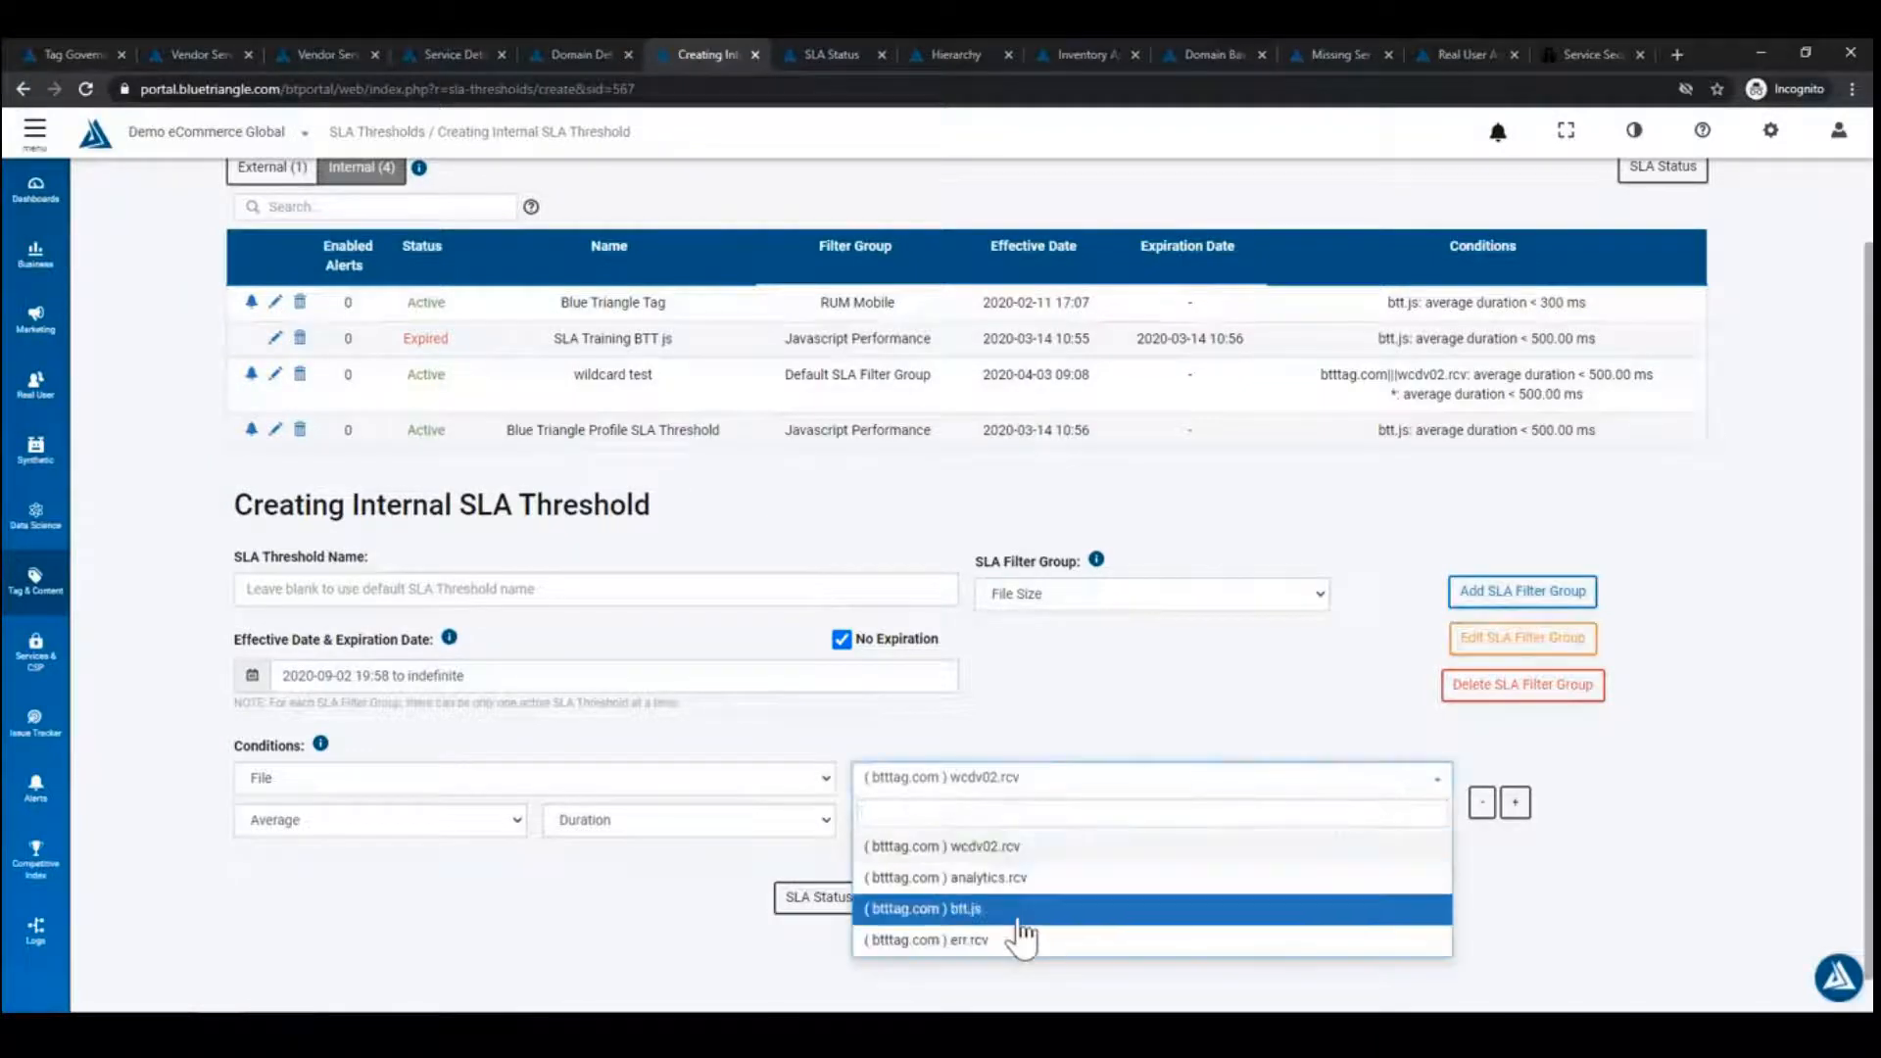
pyautogui.click(1017, 911)
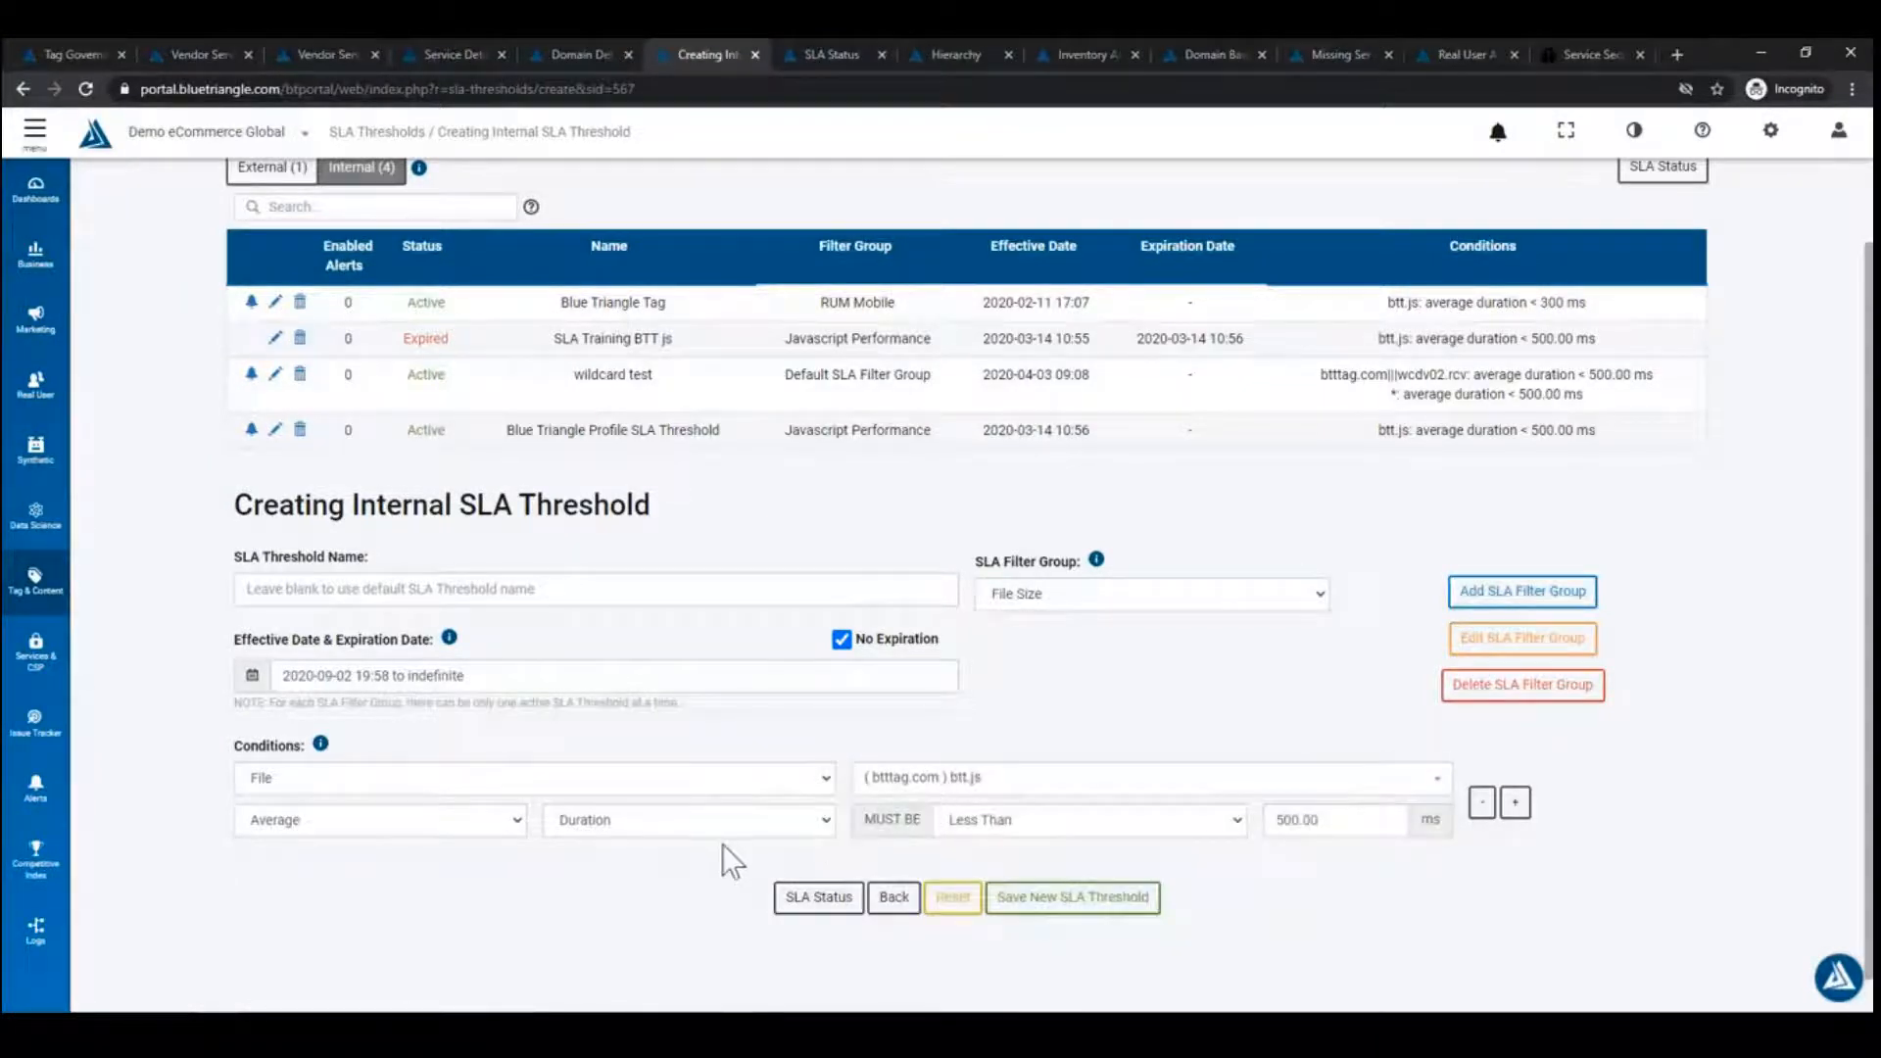
pyautogui.click(646, 832)
pyautogui.click(576, 921)
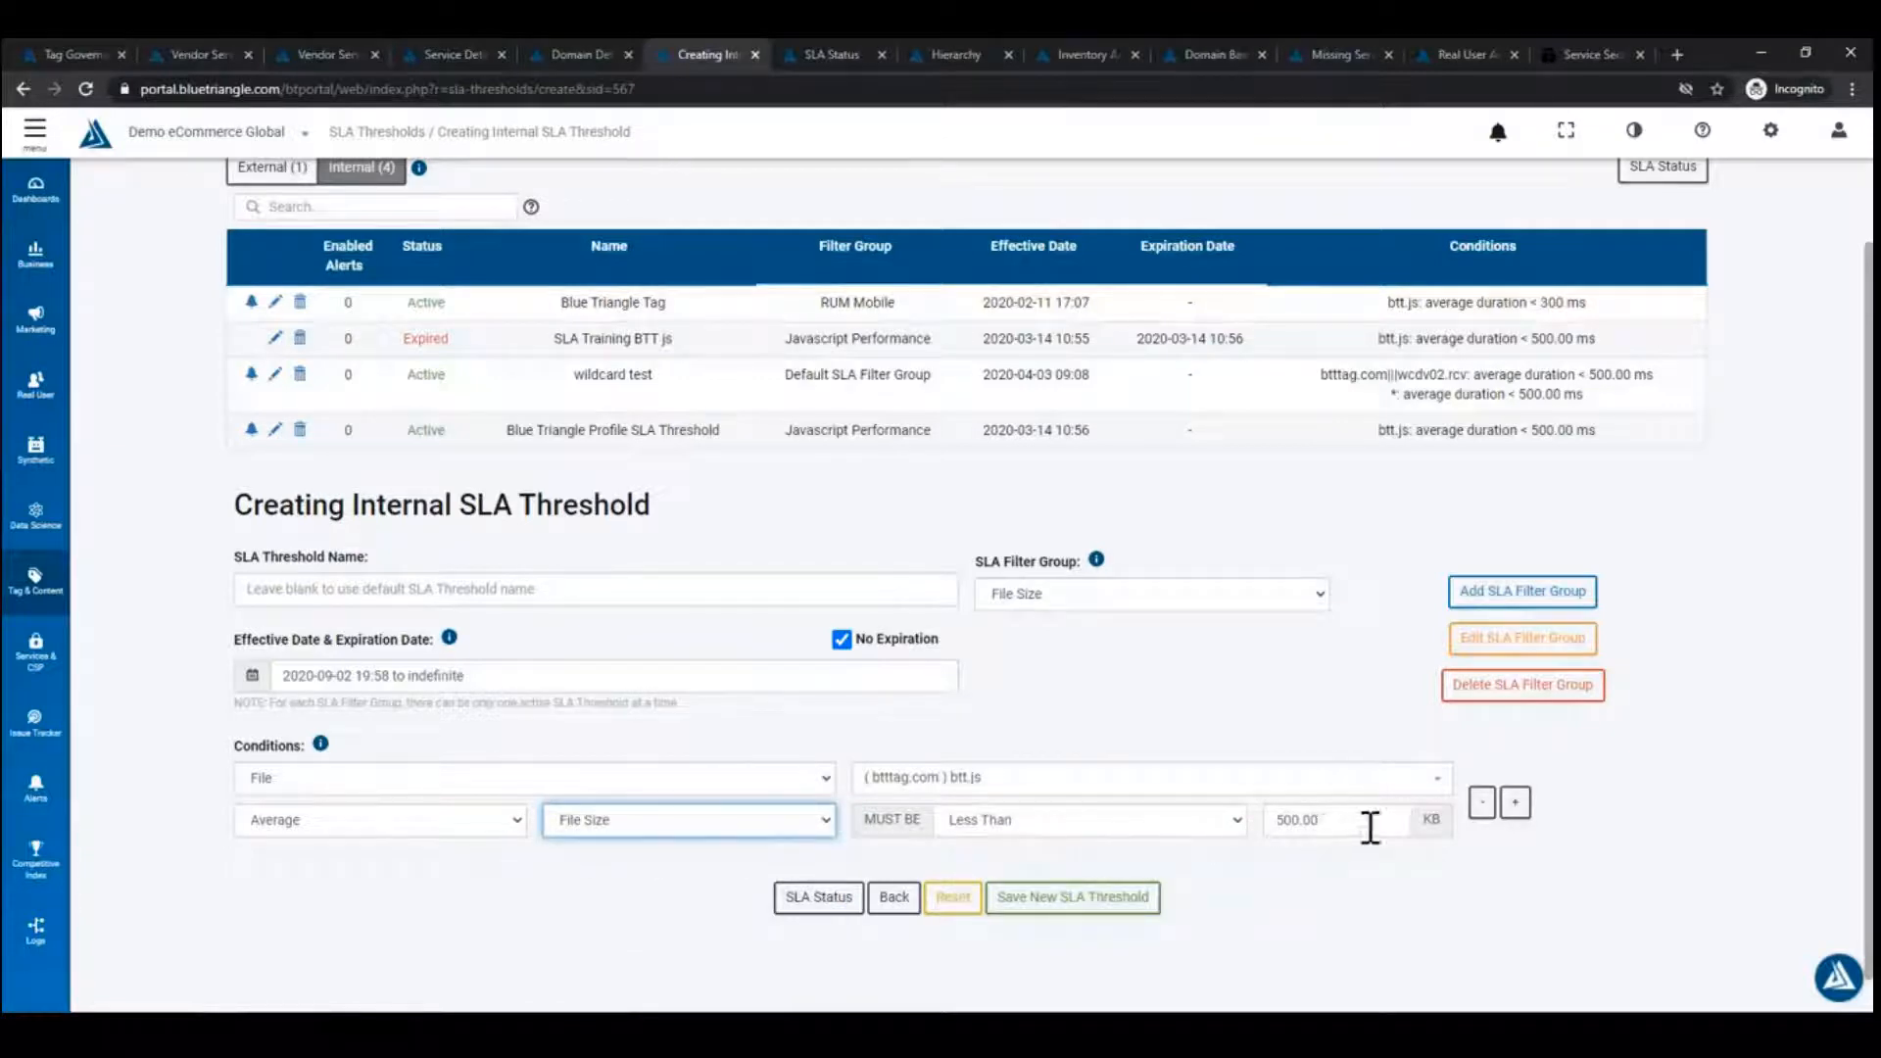
pyautogui.click(1295, 821)
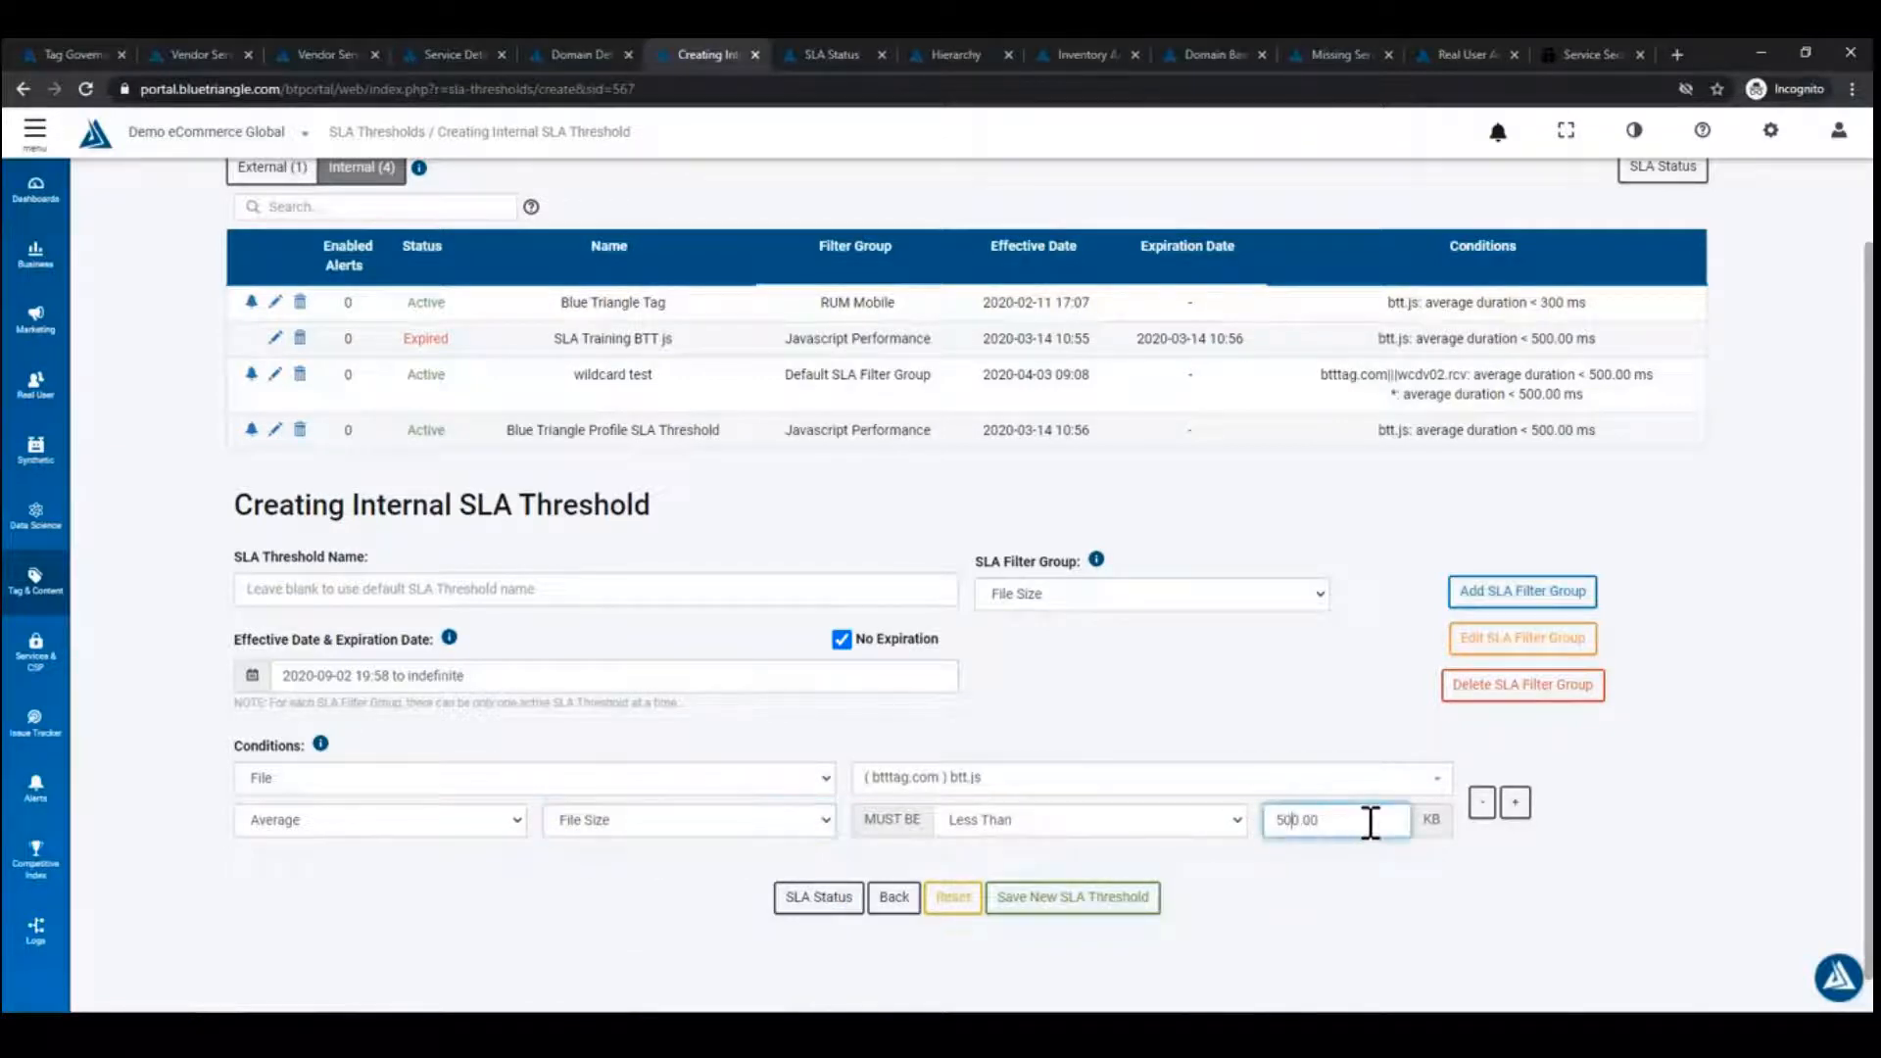
pyautogui.press('BackSpace')
pyautogui.click(1114, 910)
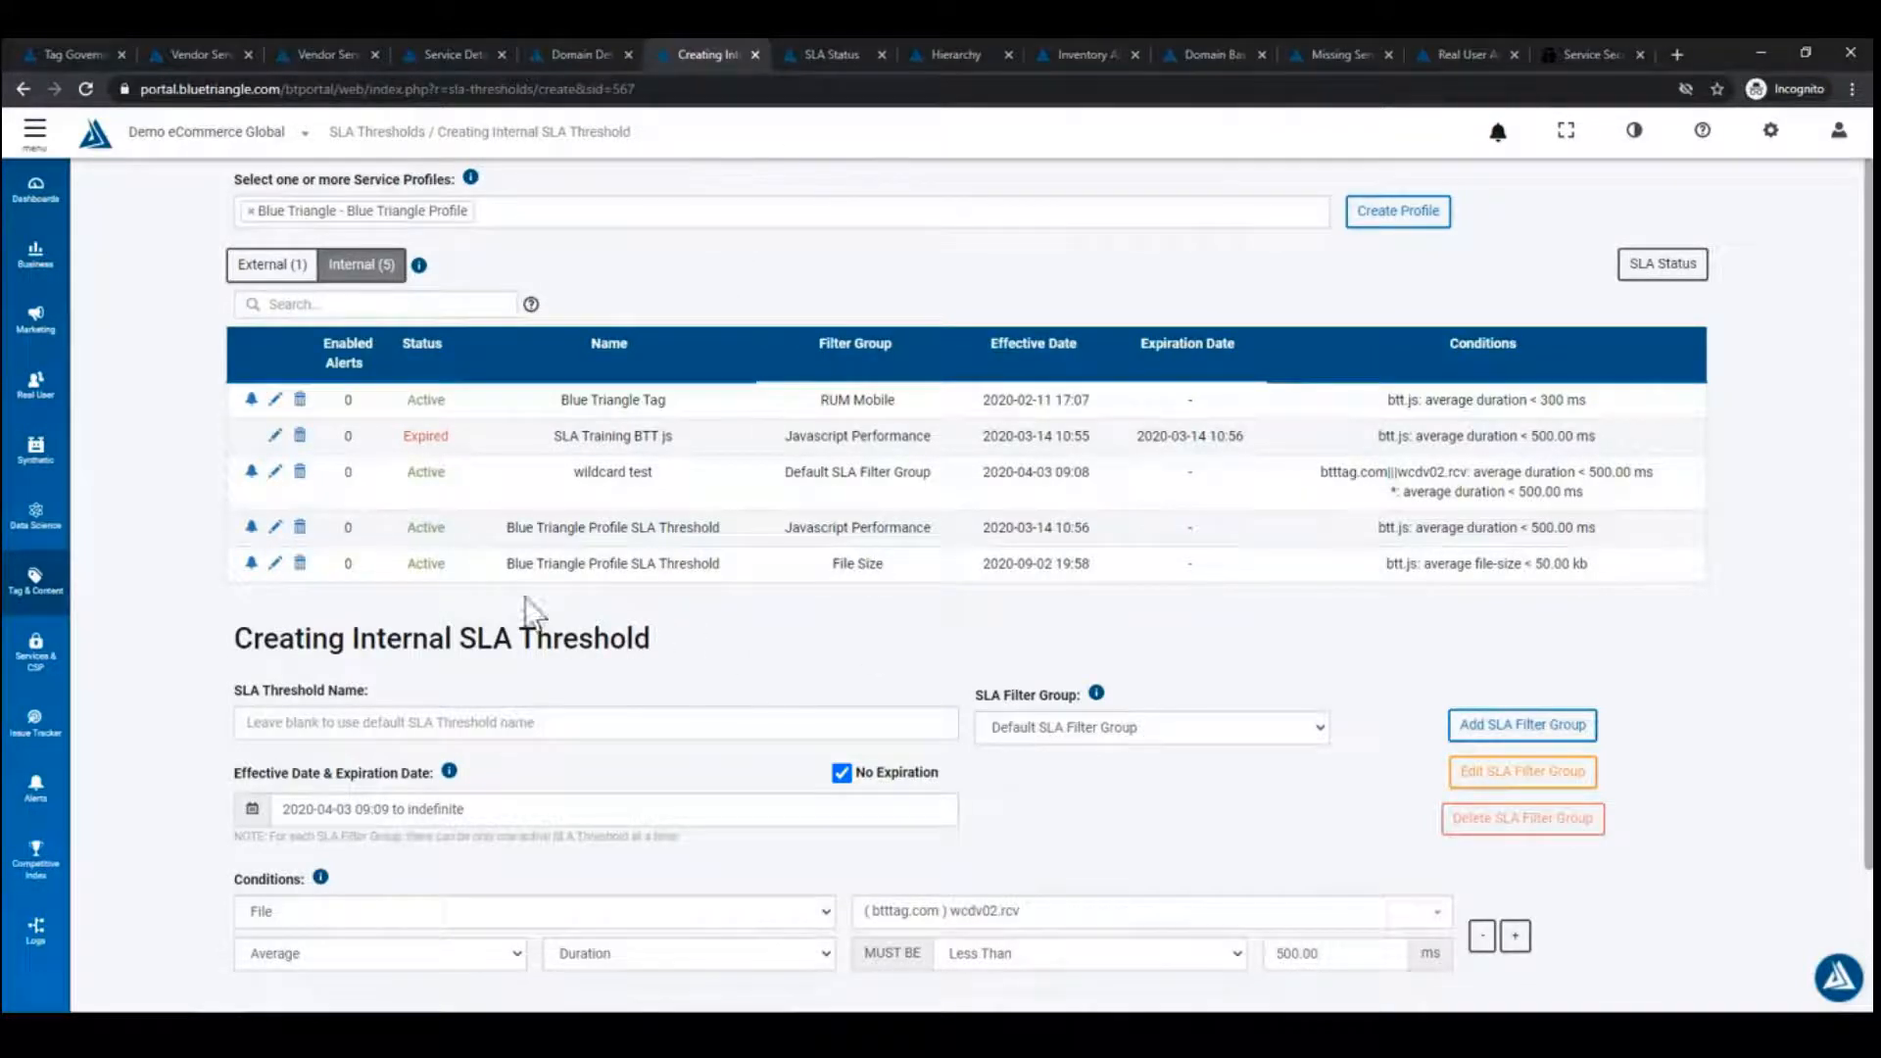
# Filter the SLA Status page by the File Size SLA filter group.
pyautogui.click(835, 56)
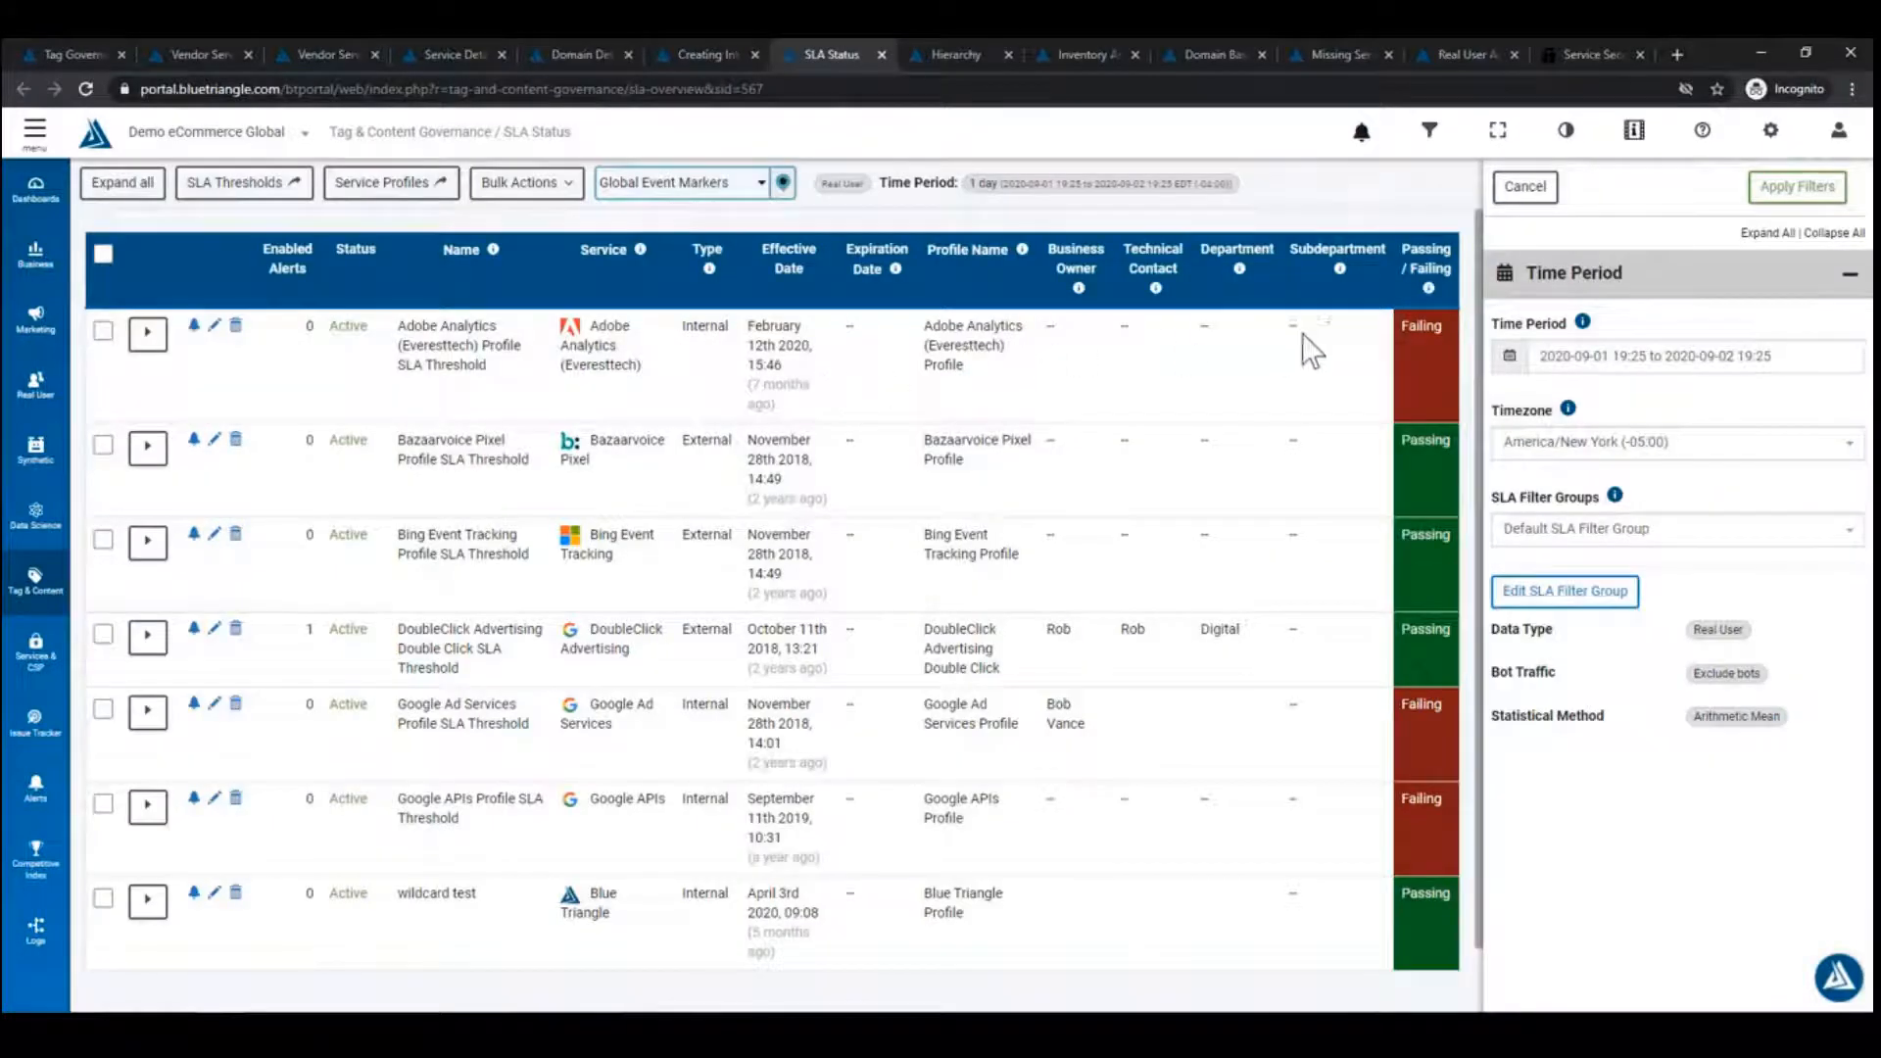
pyautogui.click(1670, 534)
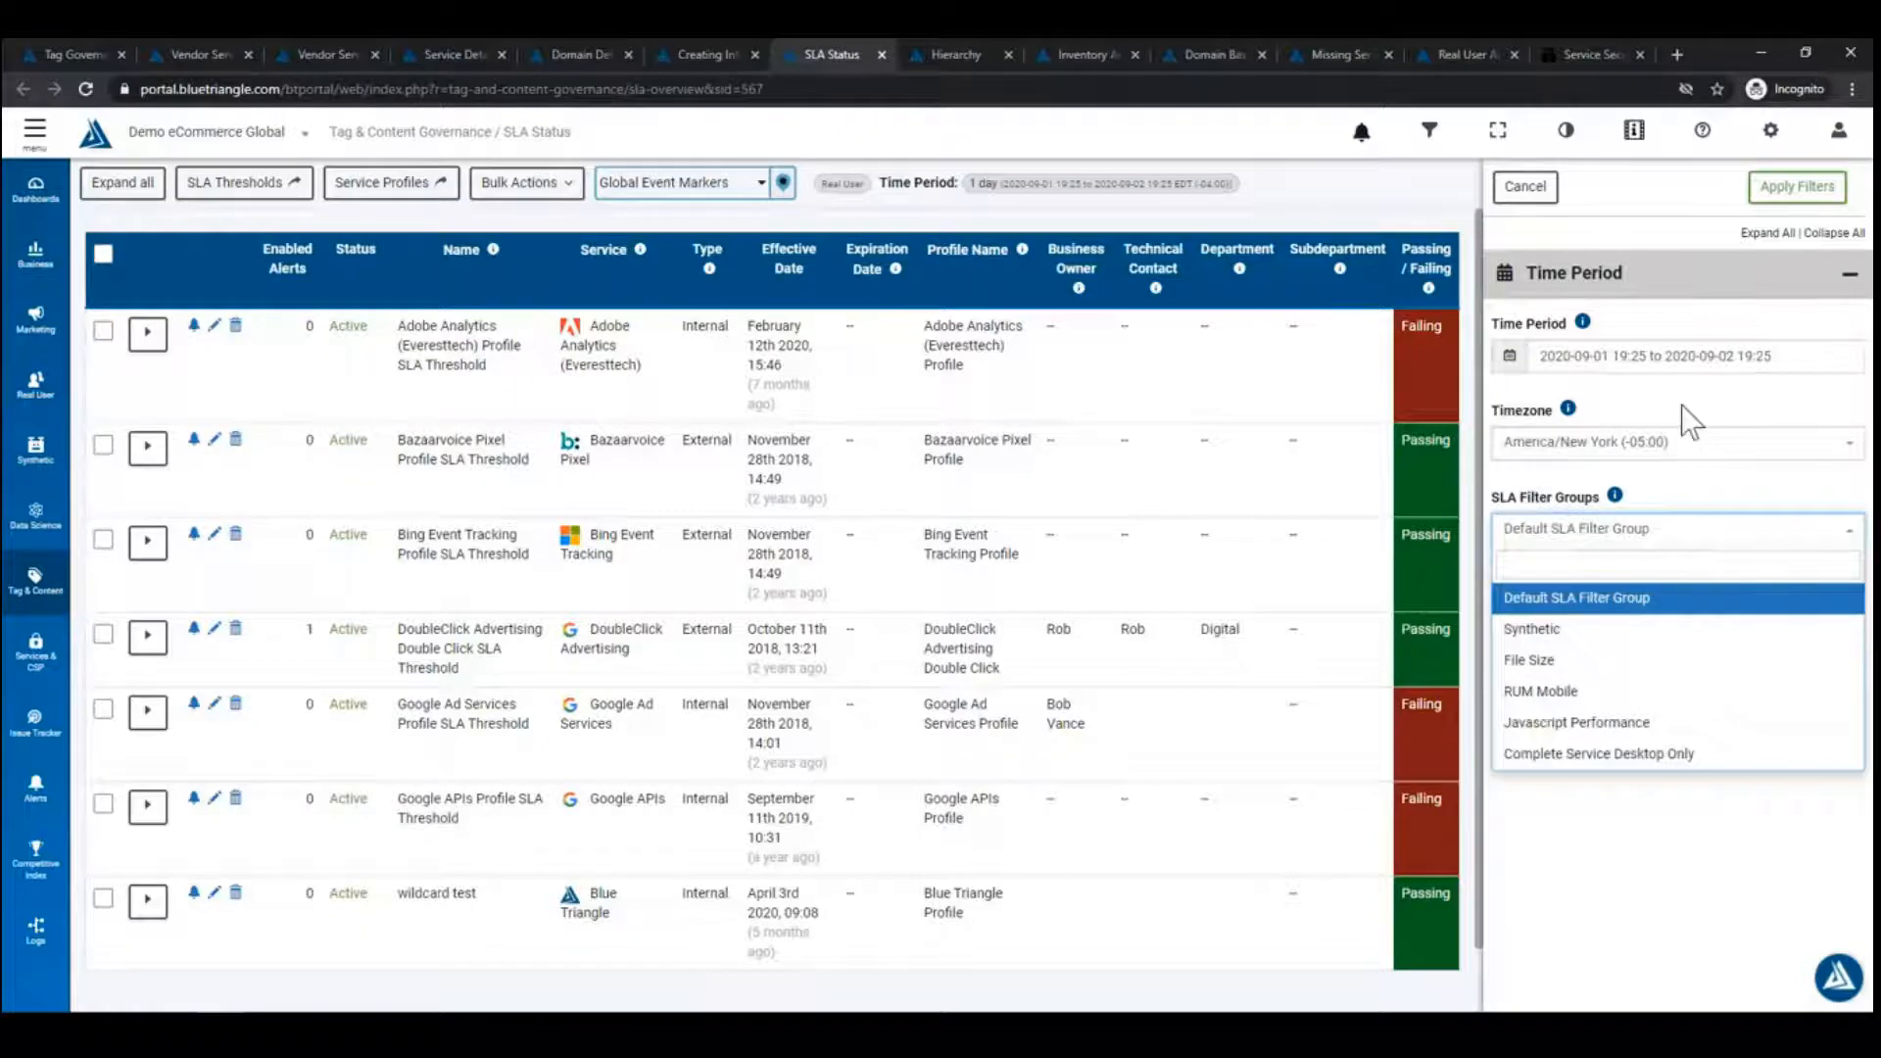
pyautogui.click(1692, 423)
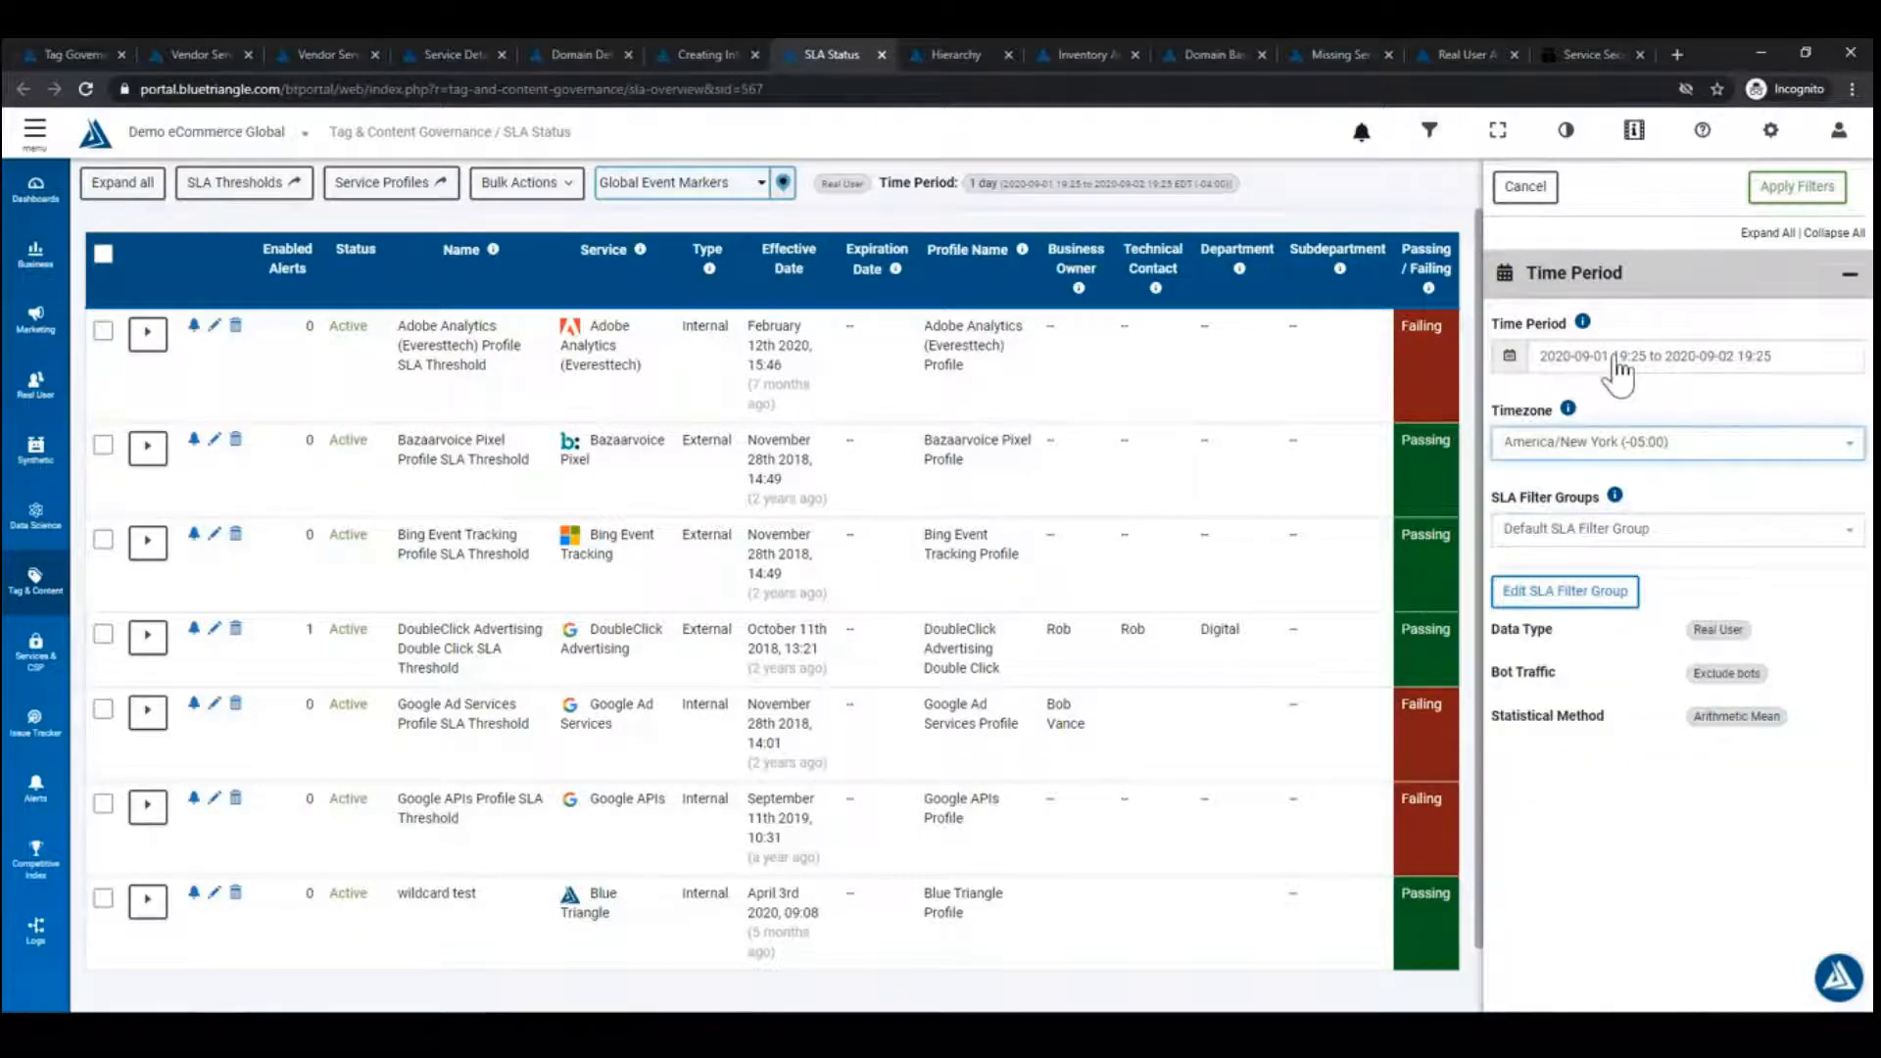
pyautogui.click(1535, 534)
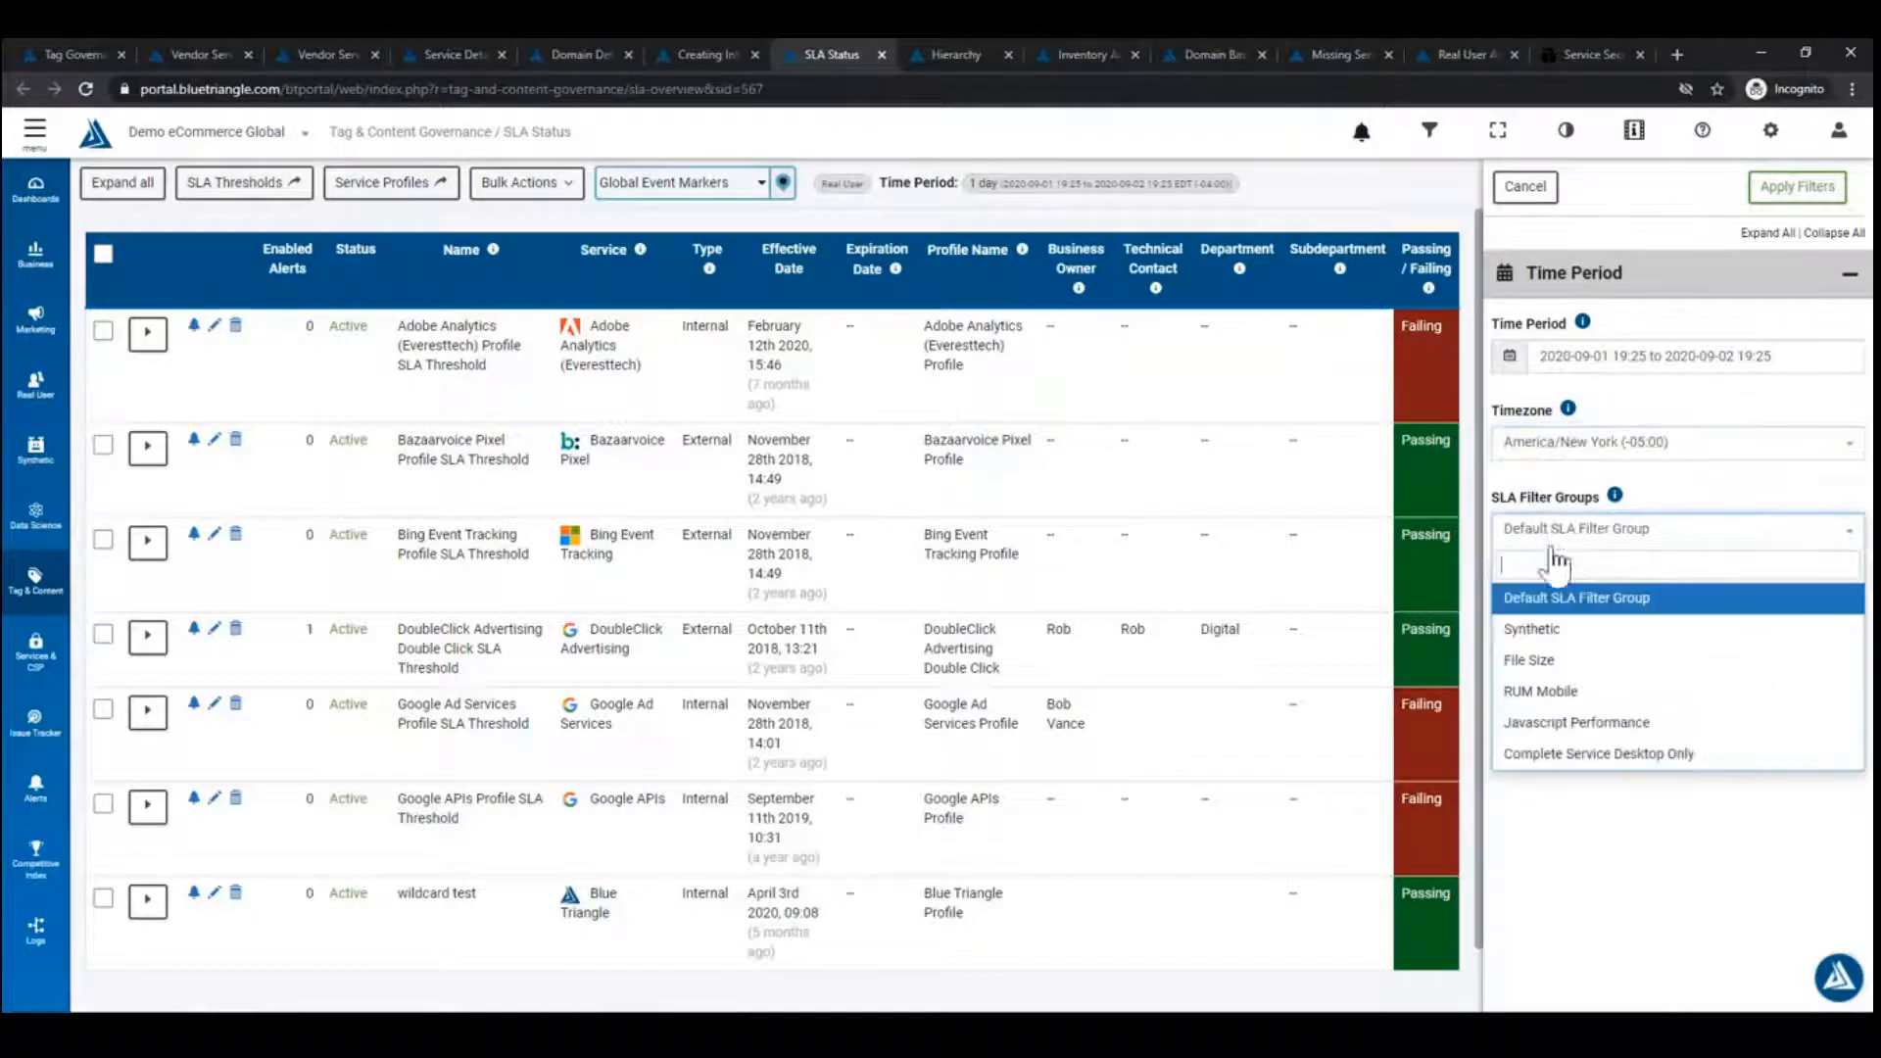
pyautogui.click(1549, 665)
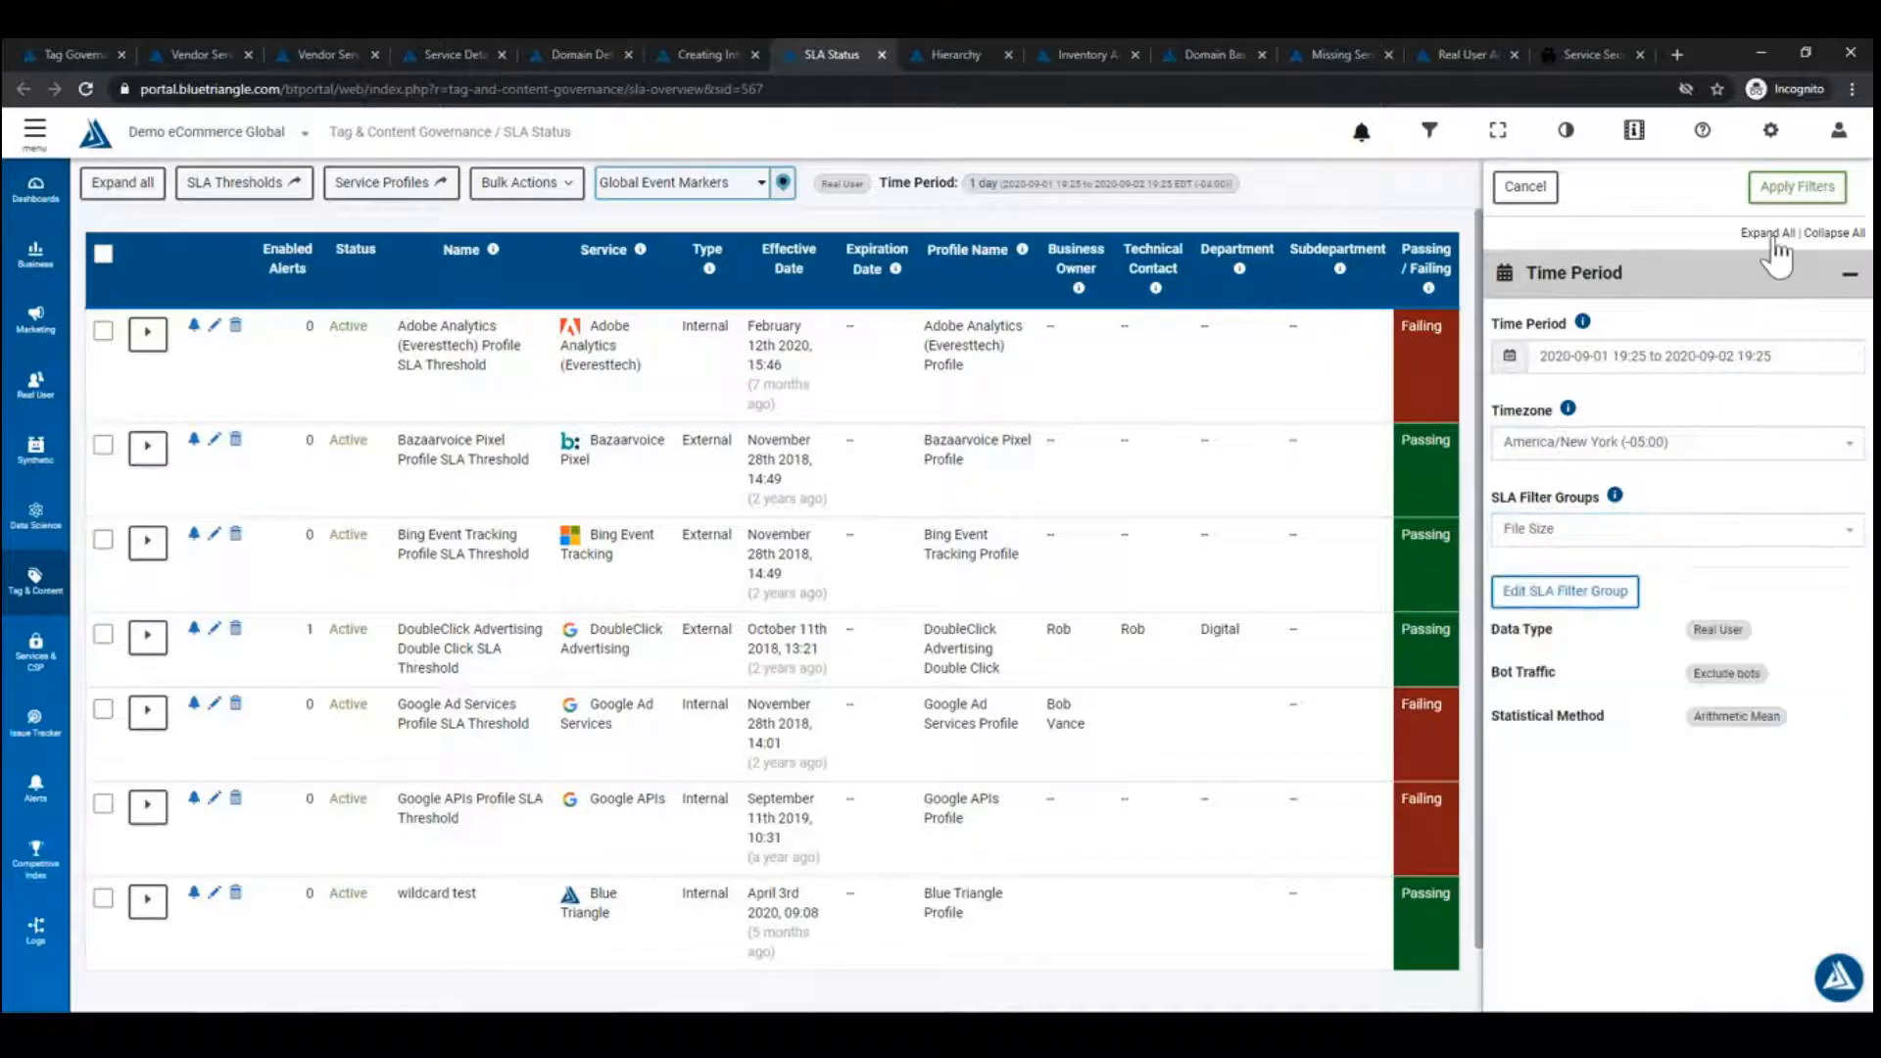
pyautogui.click(1797, 187)
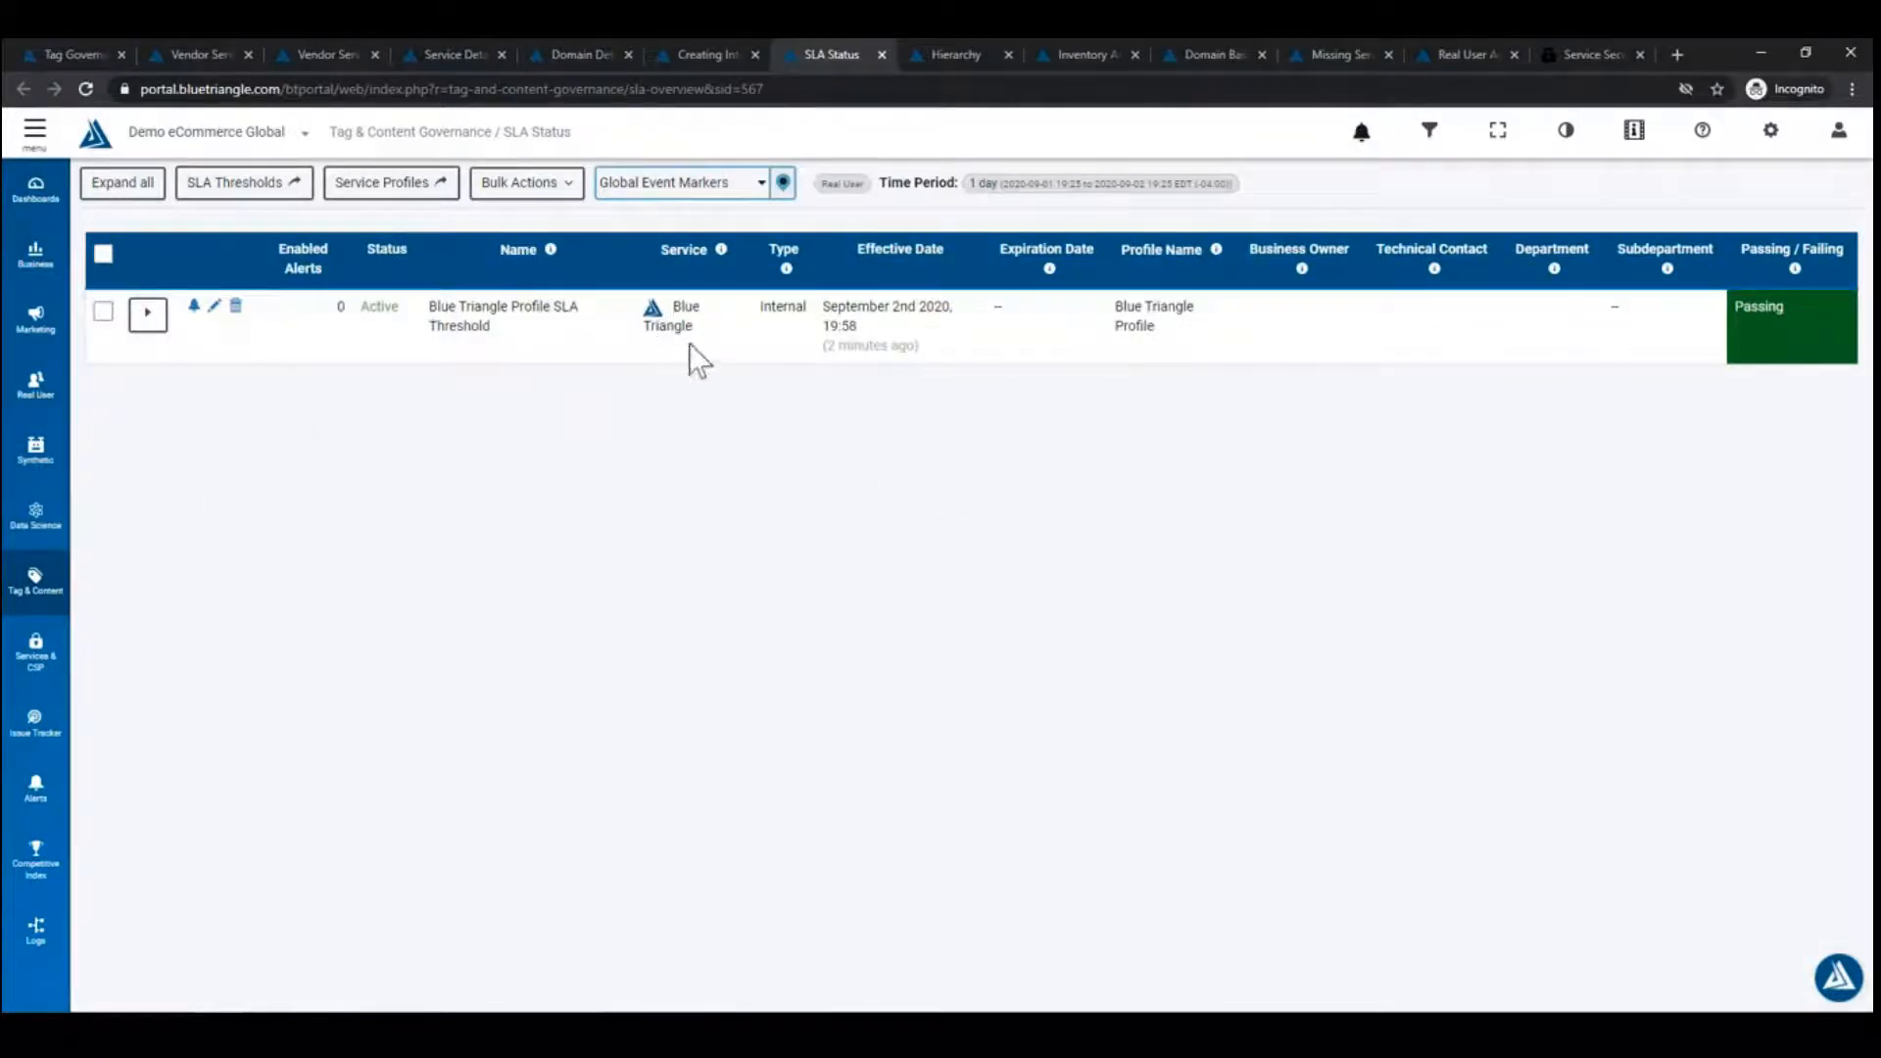
# Expand the Blue Triangle Profile threshold, inspect its measured value and sparkline, and glance at the filter settings without changing them.
pyautogui.click(147, 313)
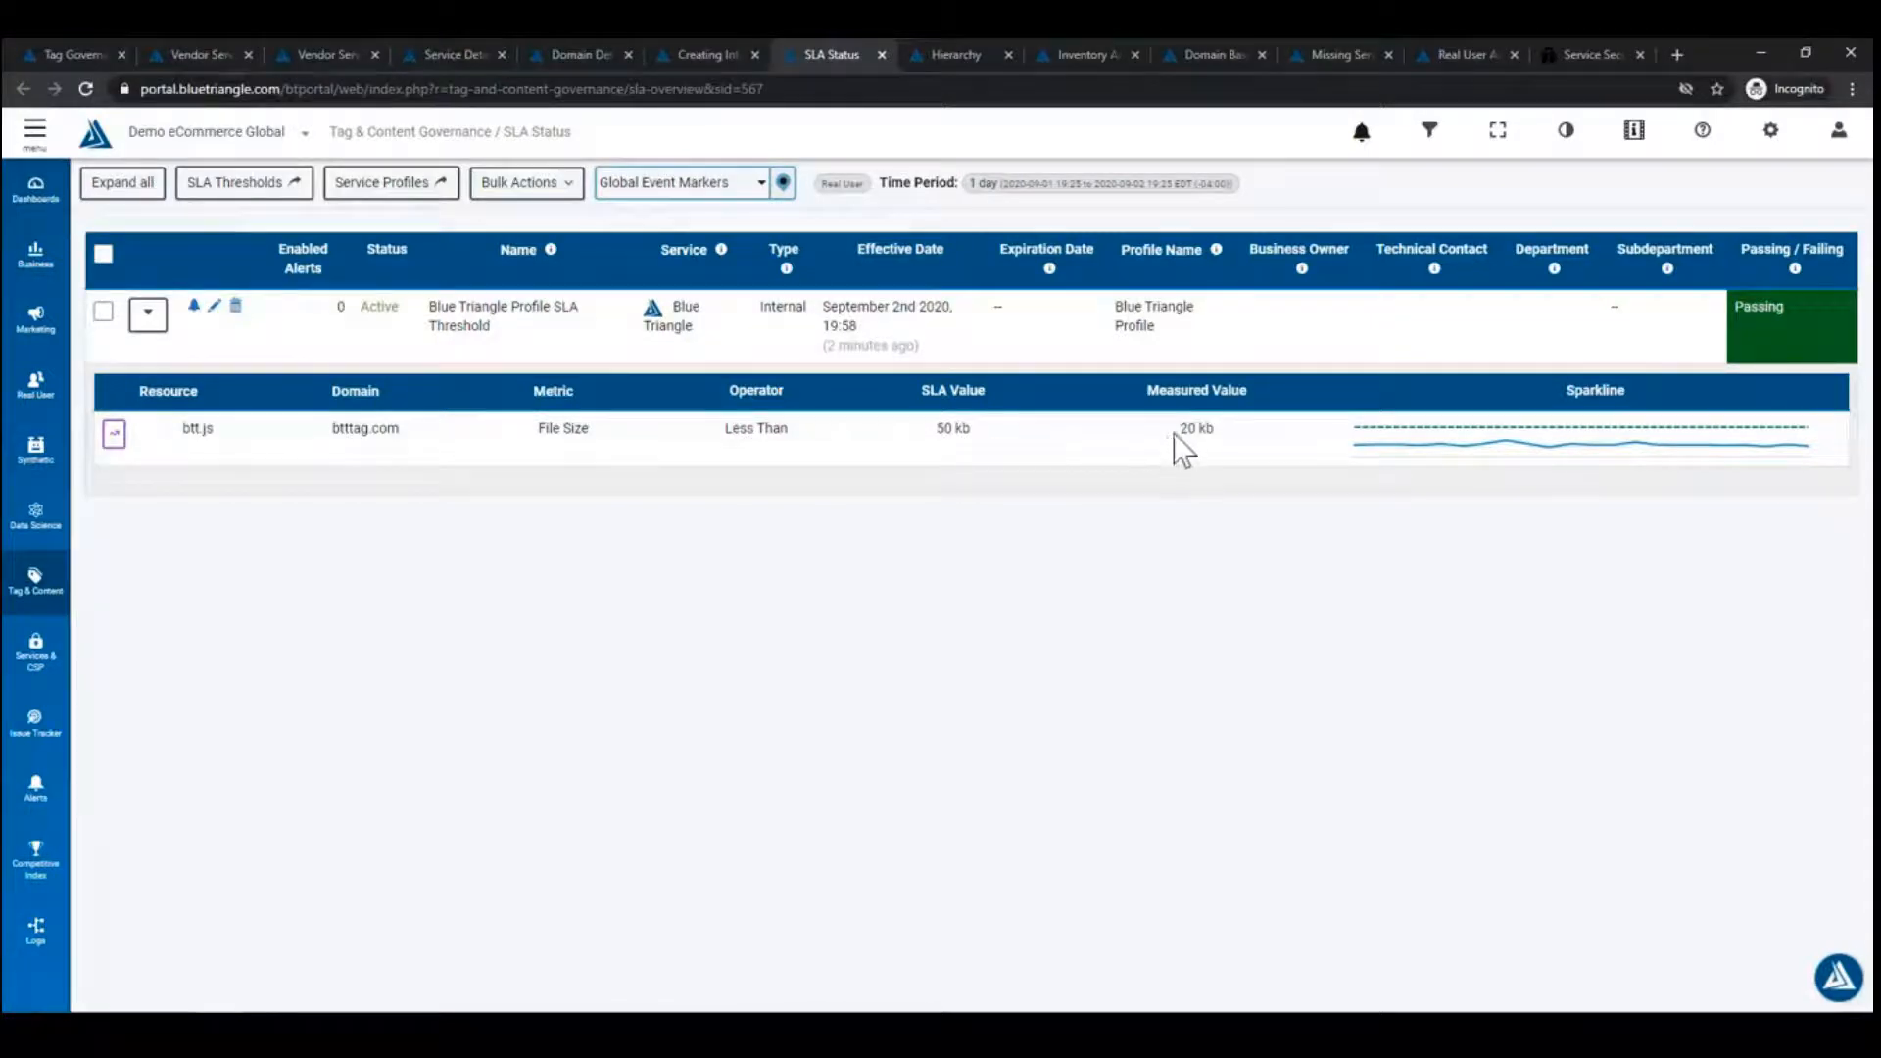
pyautogui.moveTo(1181, 431); pyautogui.dragTo(1236, 448)
pyautogui.moveTo(1360, 441)
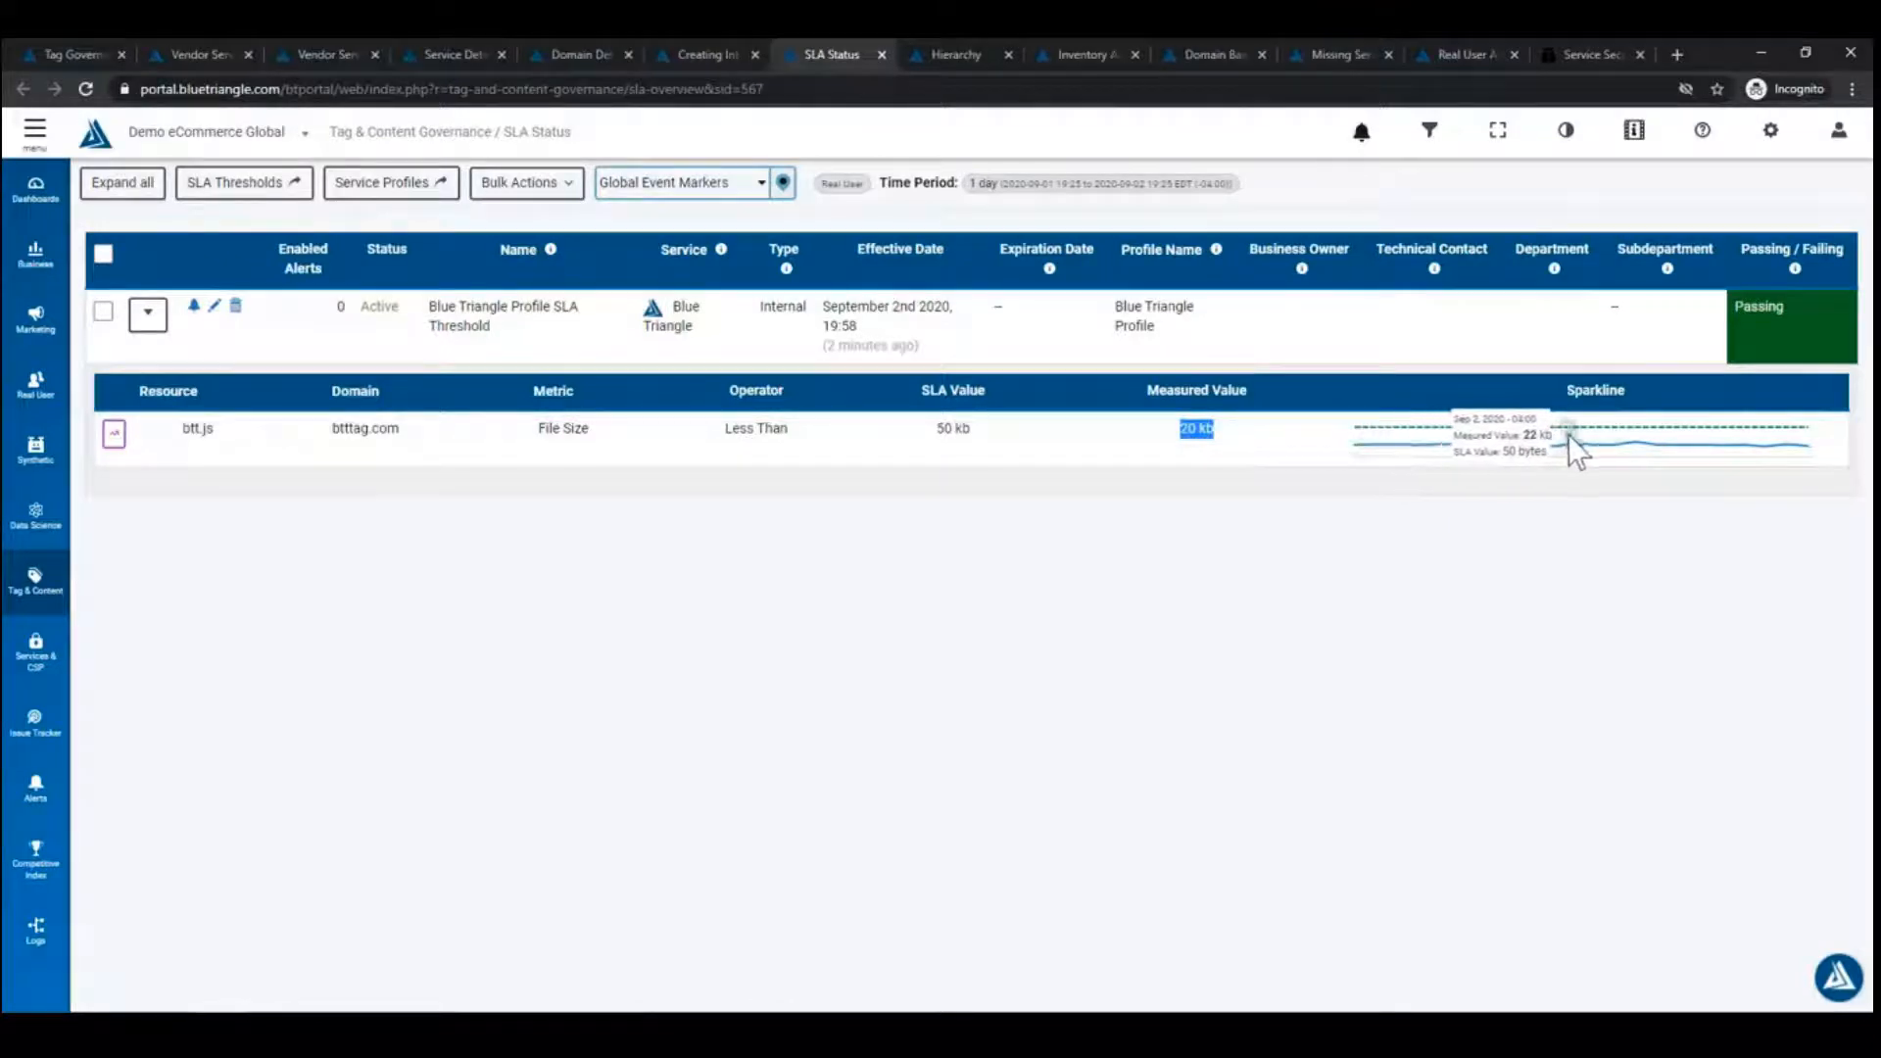
pyautogui.click(1427, 142)
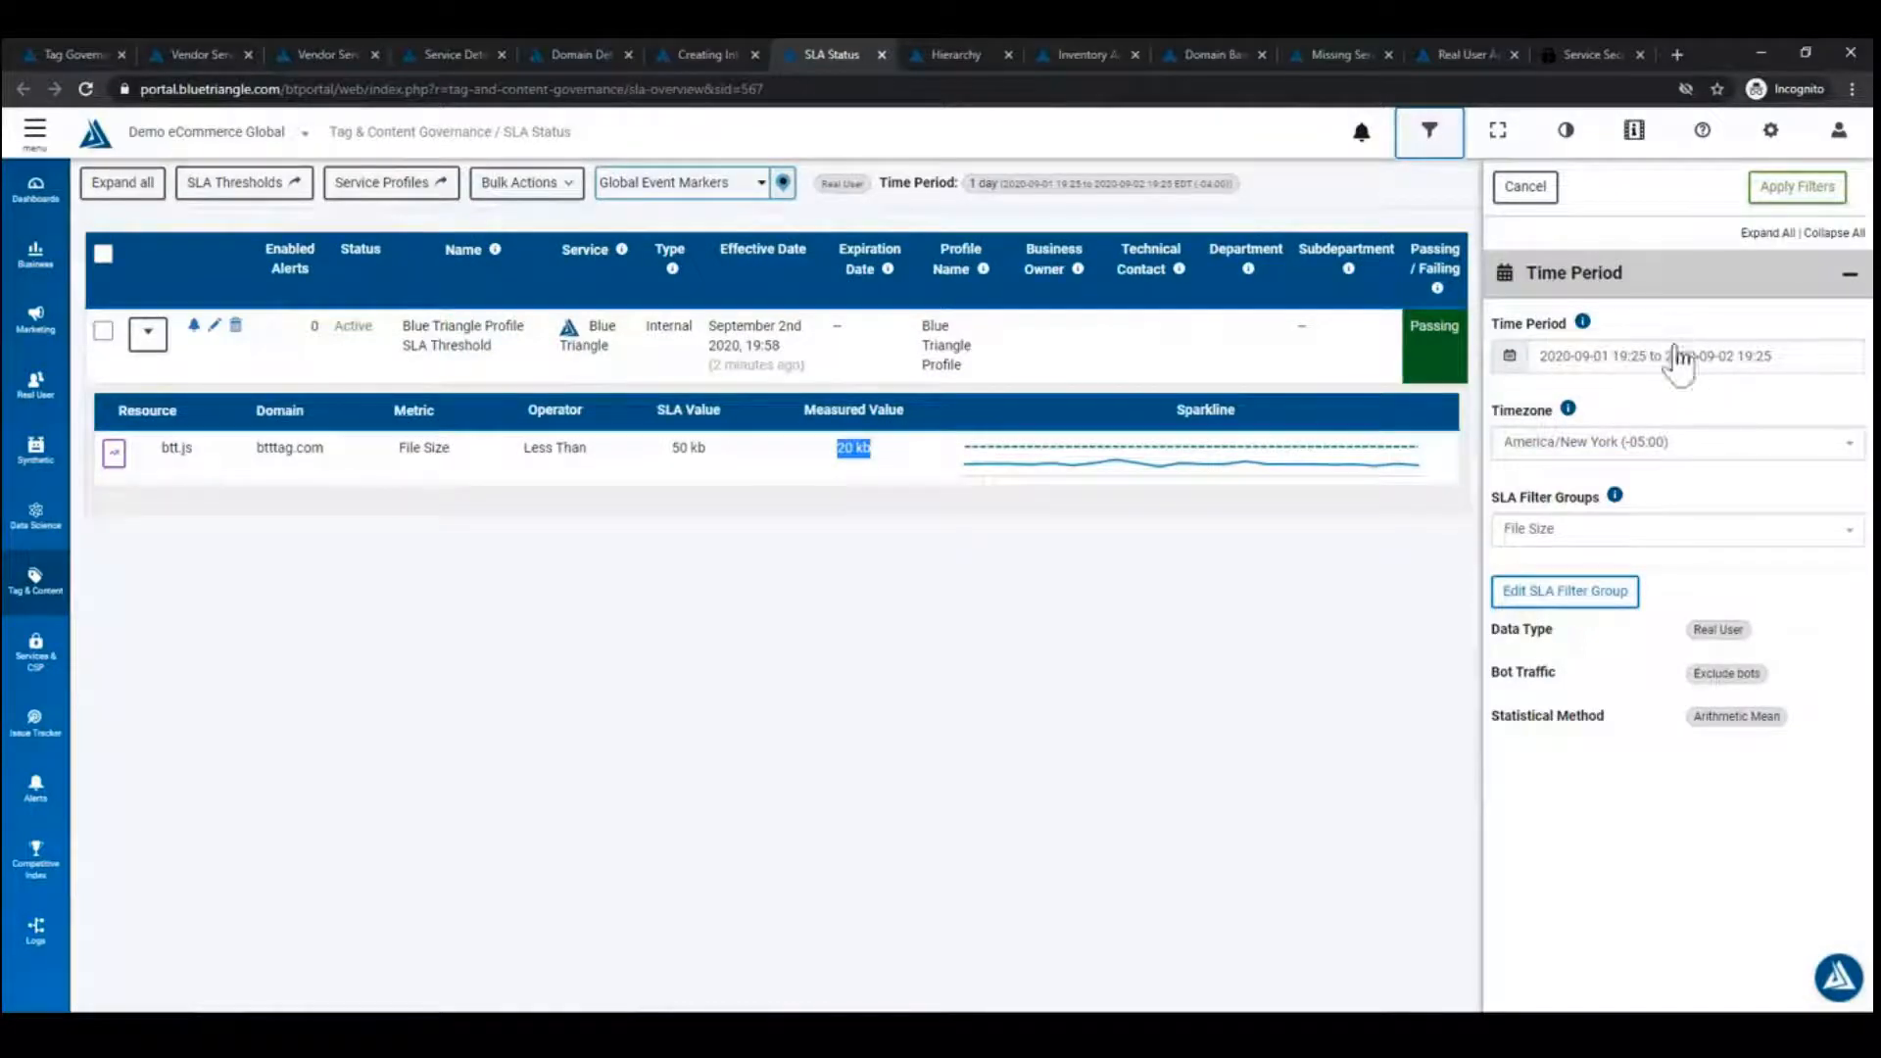
pyautogui.click(1538, 191)
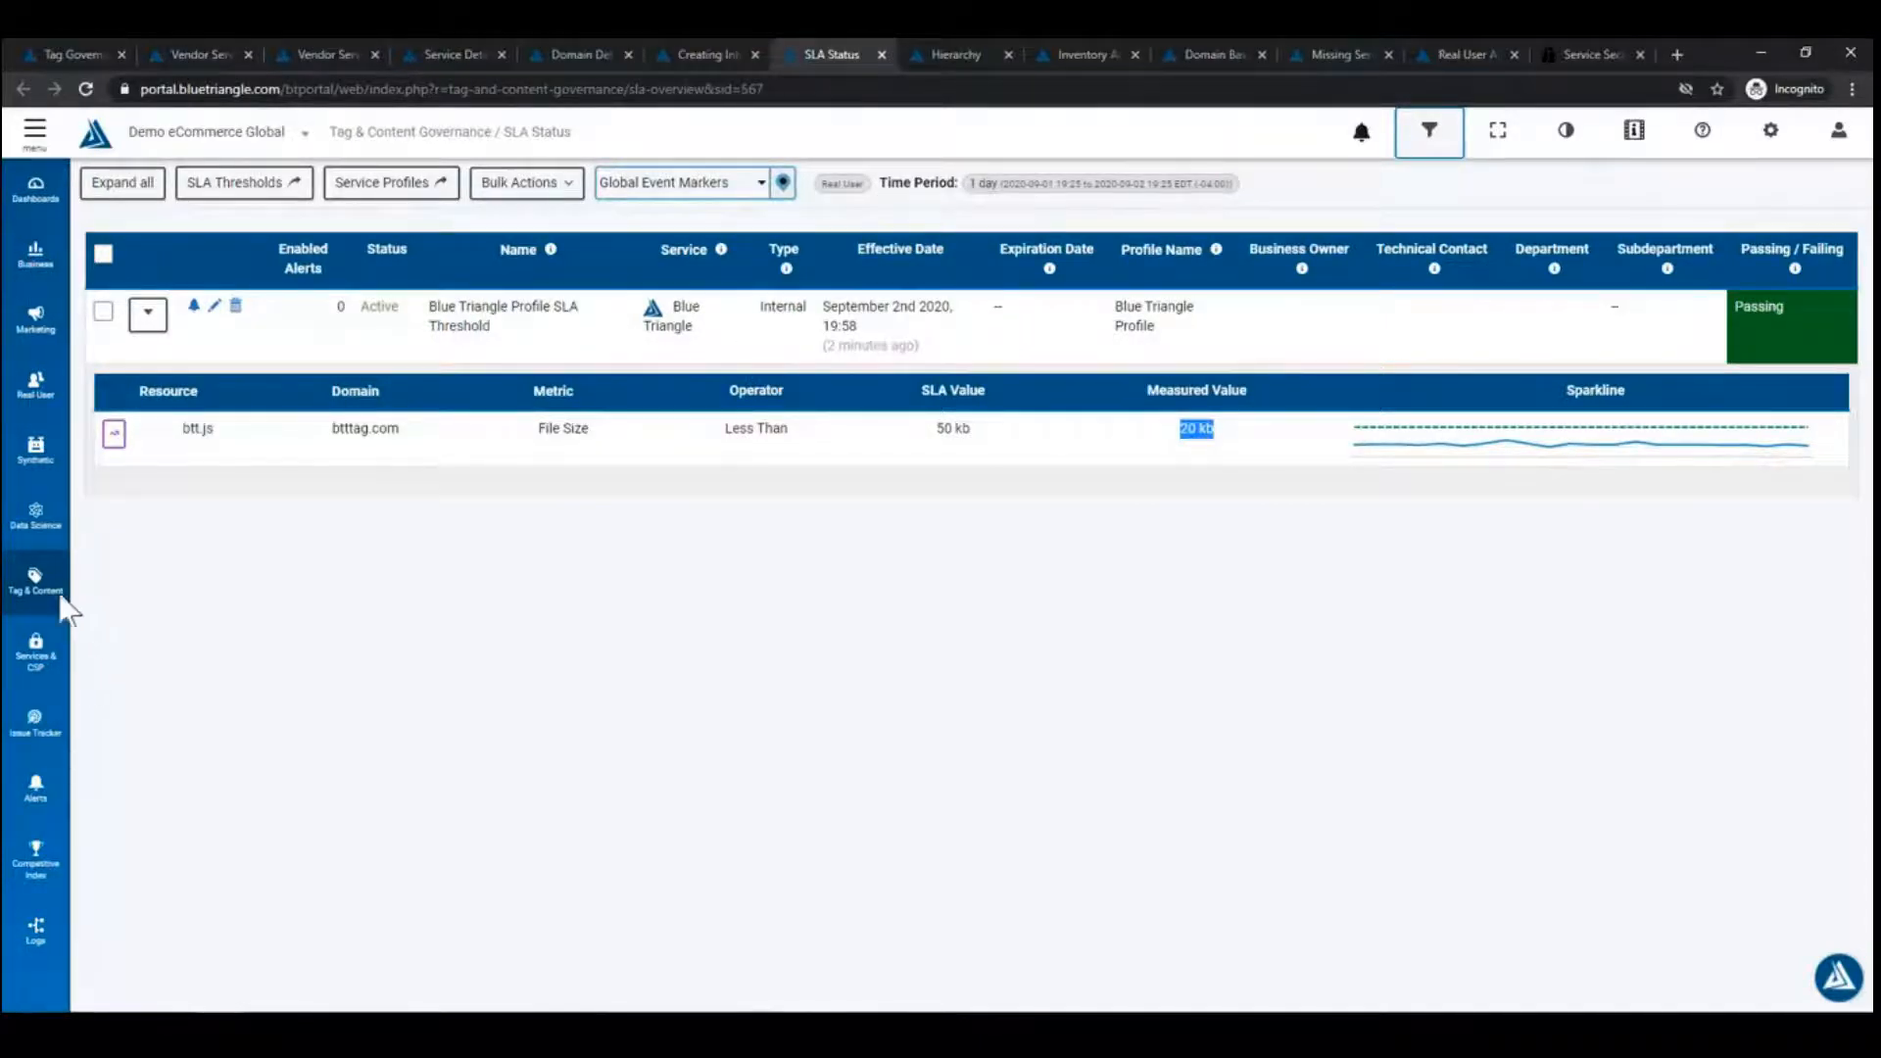
# Go to the Hierarchy page and filter it by the page name Blue Triangle Home Page.
pyautogui.moveTo(84, 676)
pyautogui.scroll(-2, 115, 740)
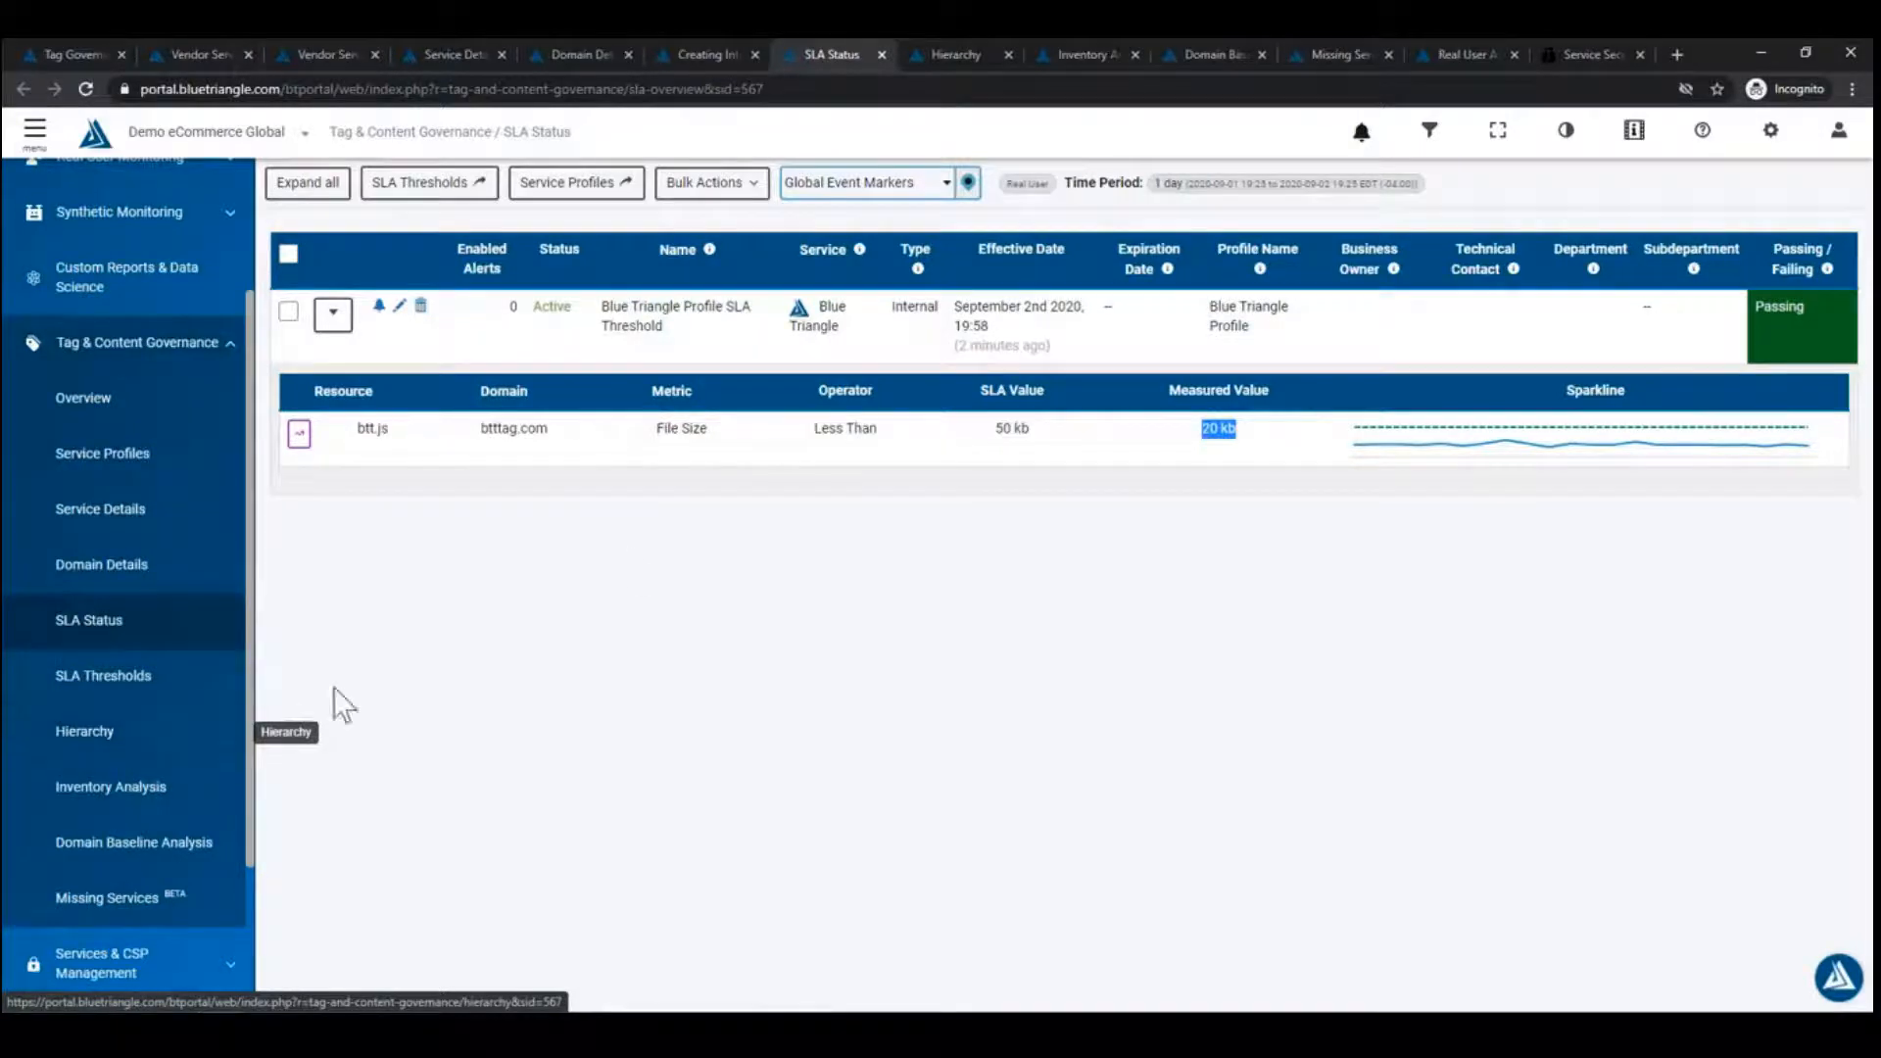
pyautogui.click(958, 55)
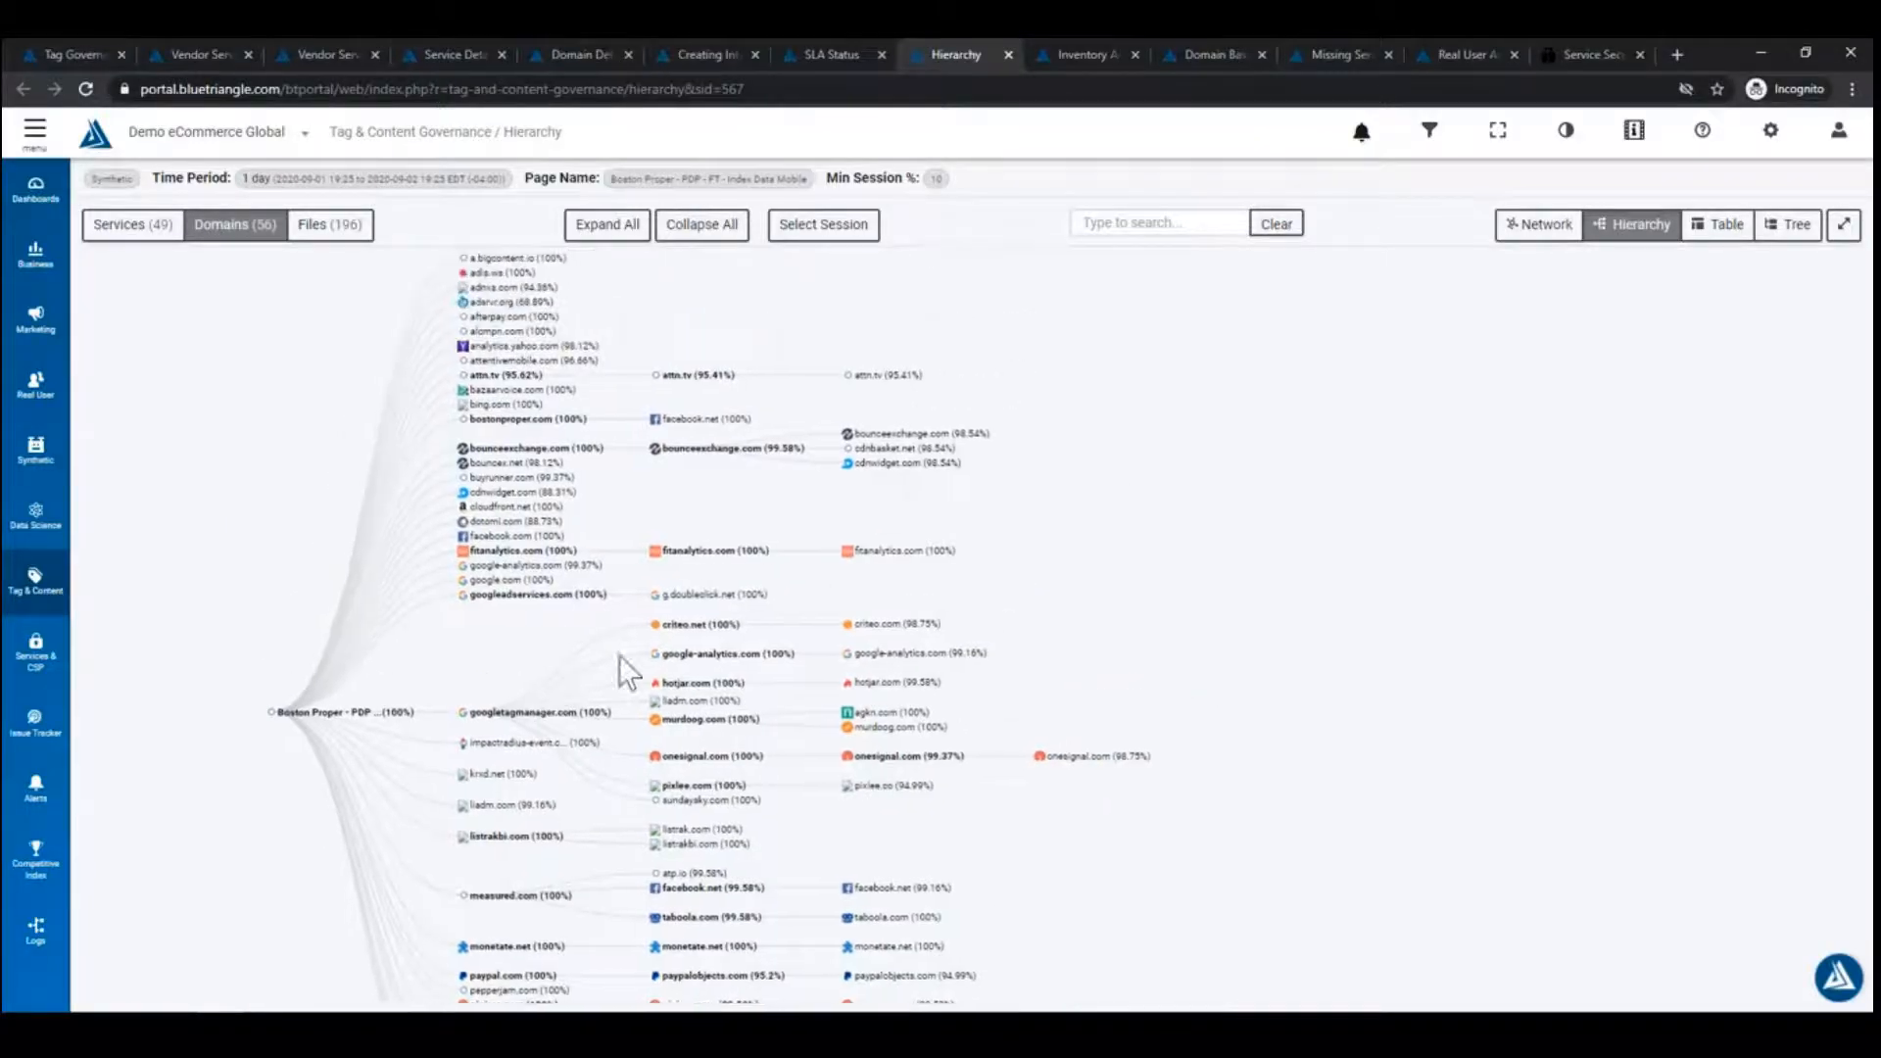
pyautogui.click(1430, 130)
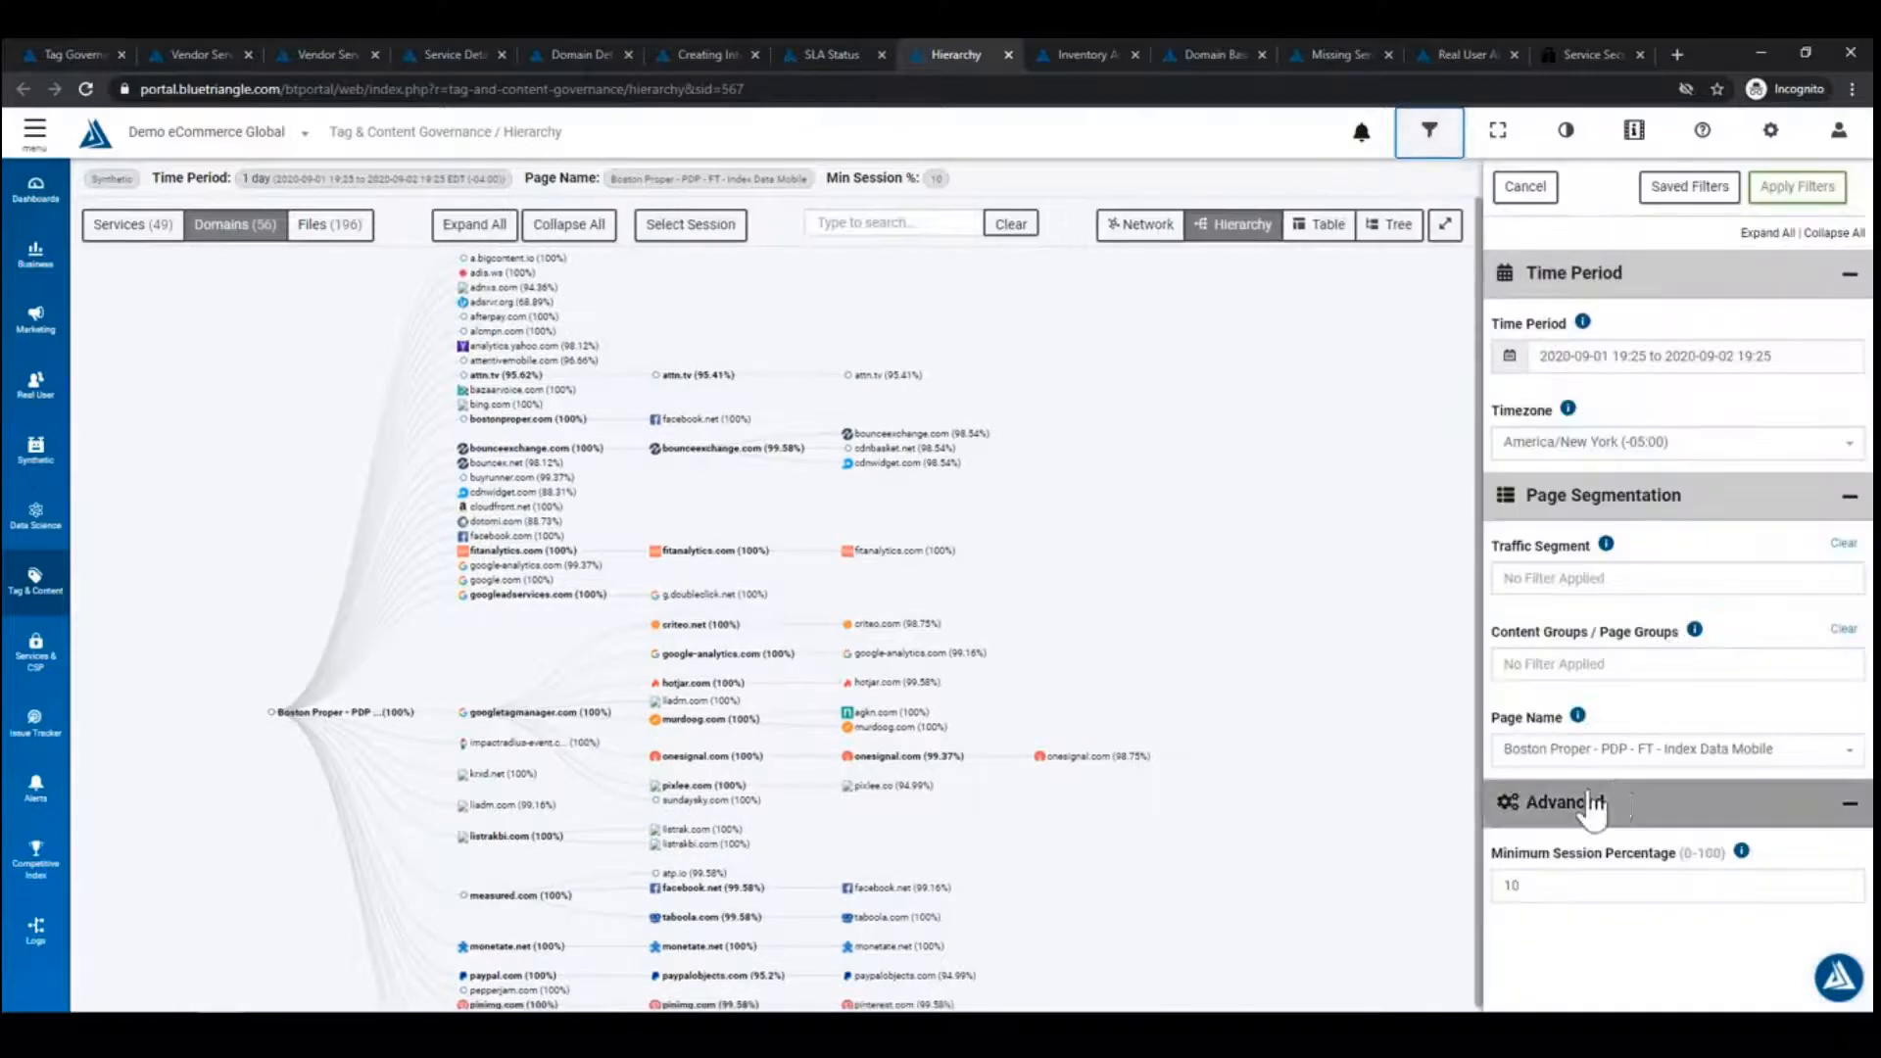
pyautogui.click(1654, 751)
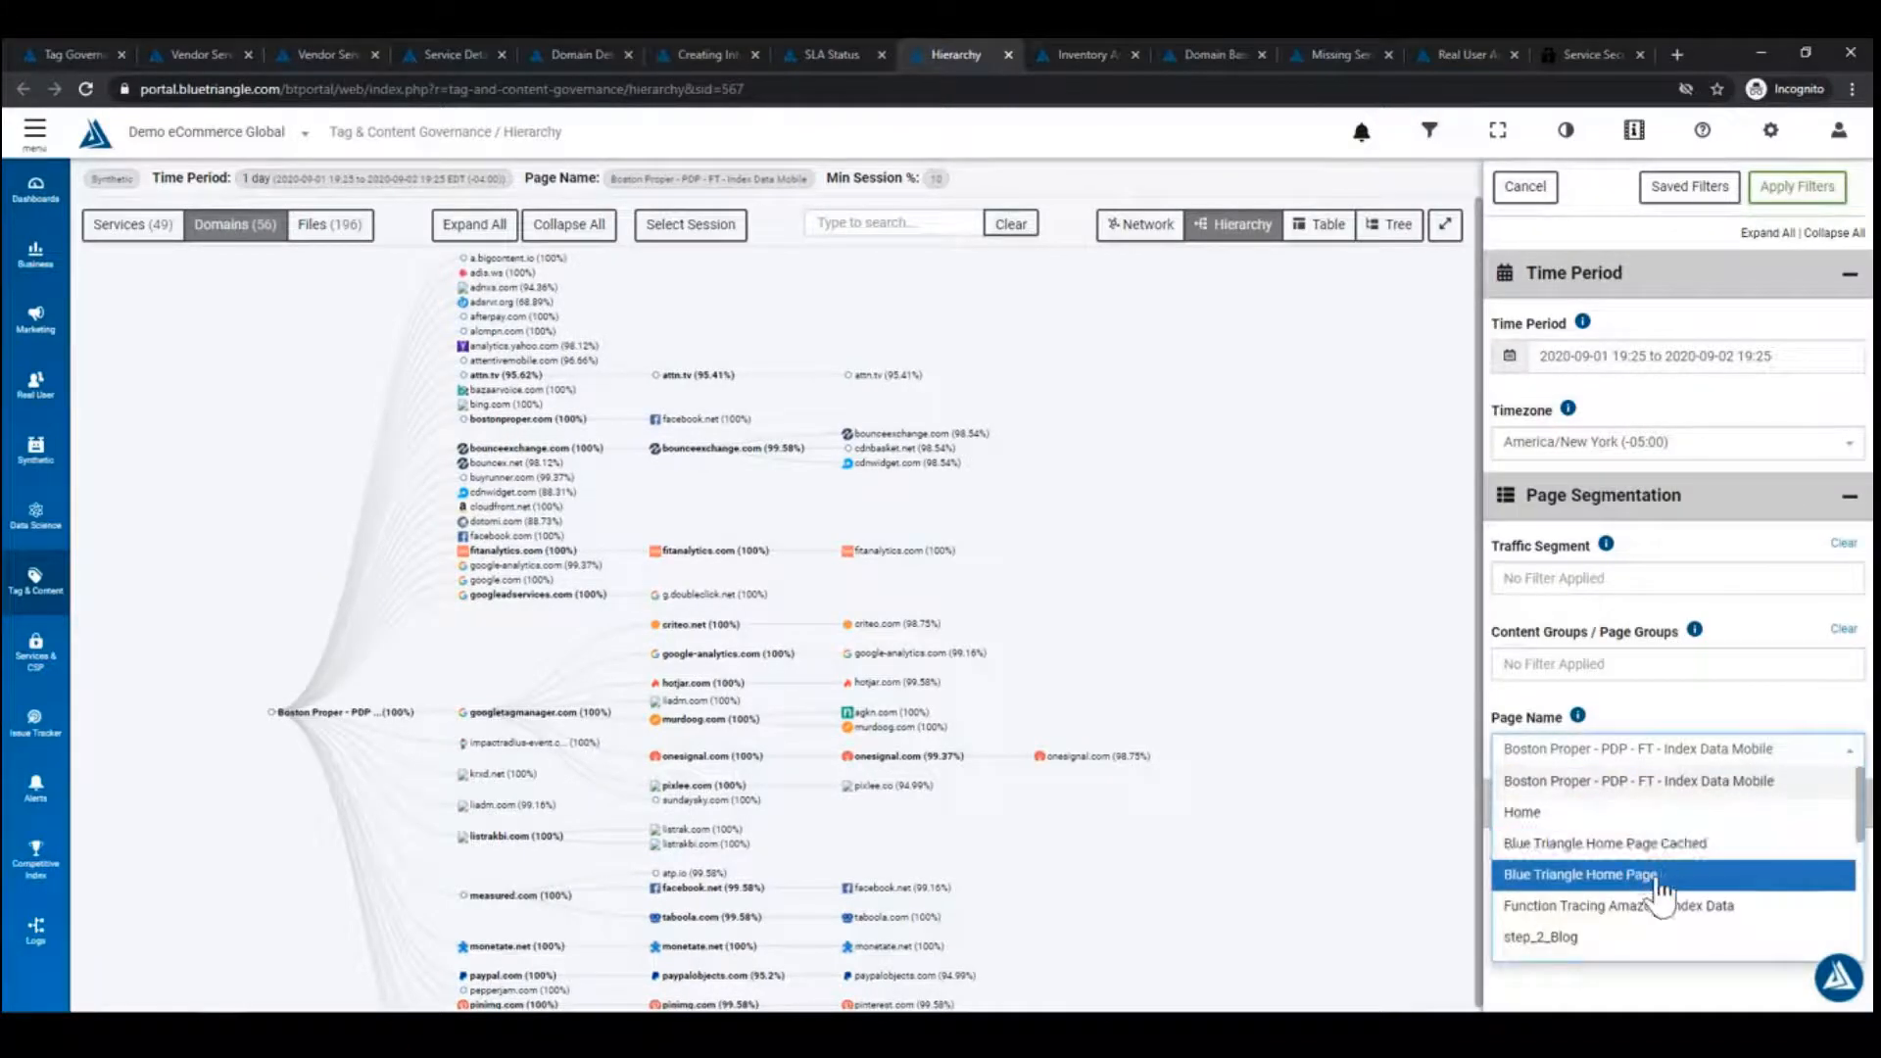
pyautogui.click(1656, 875)
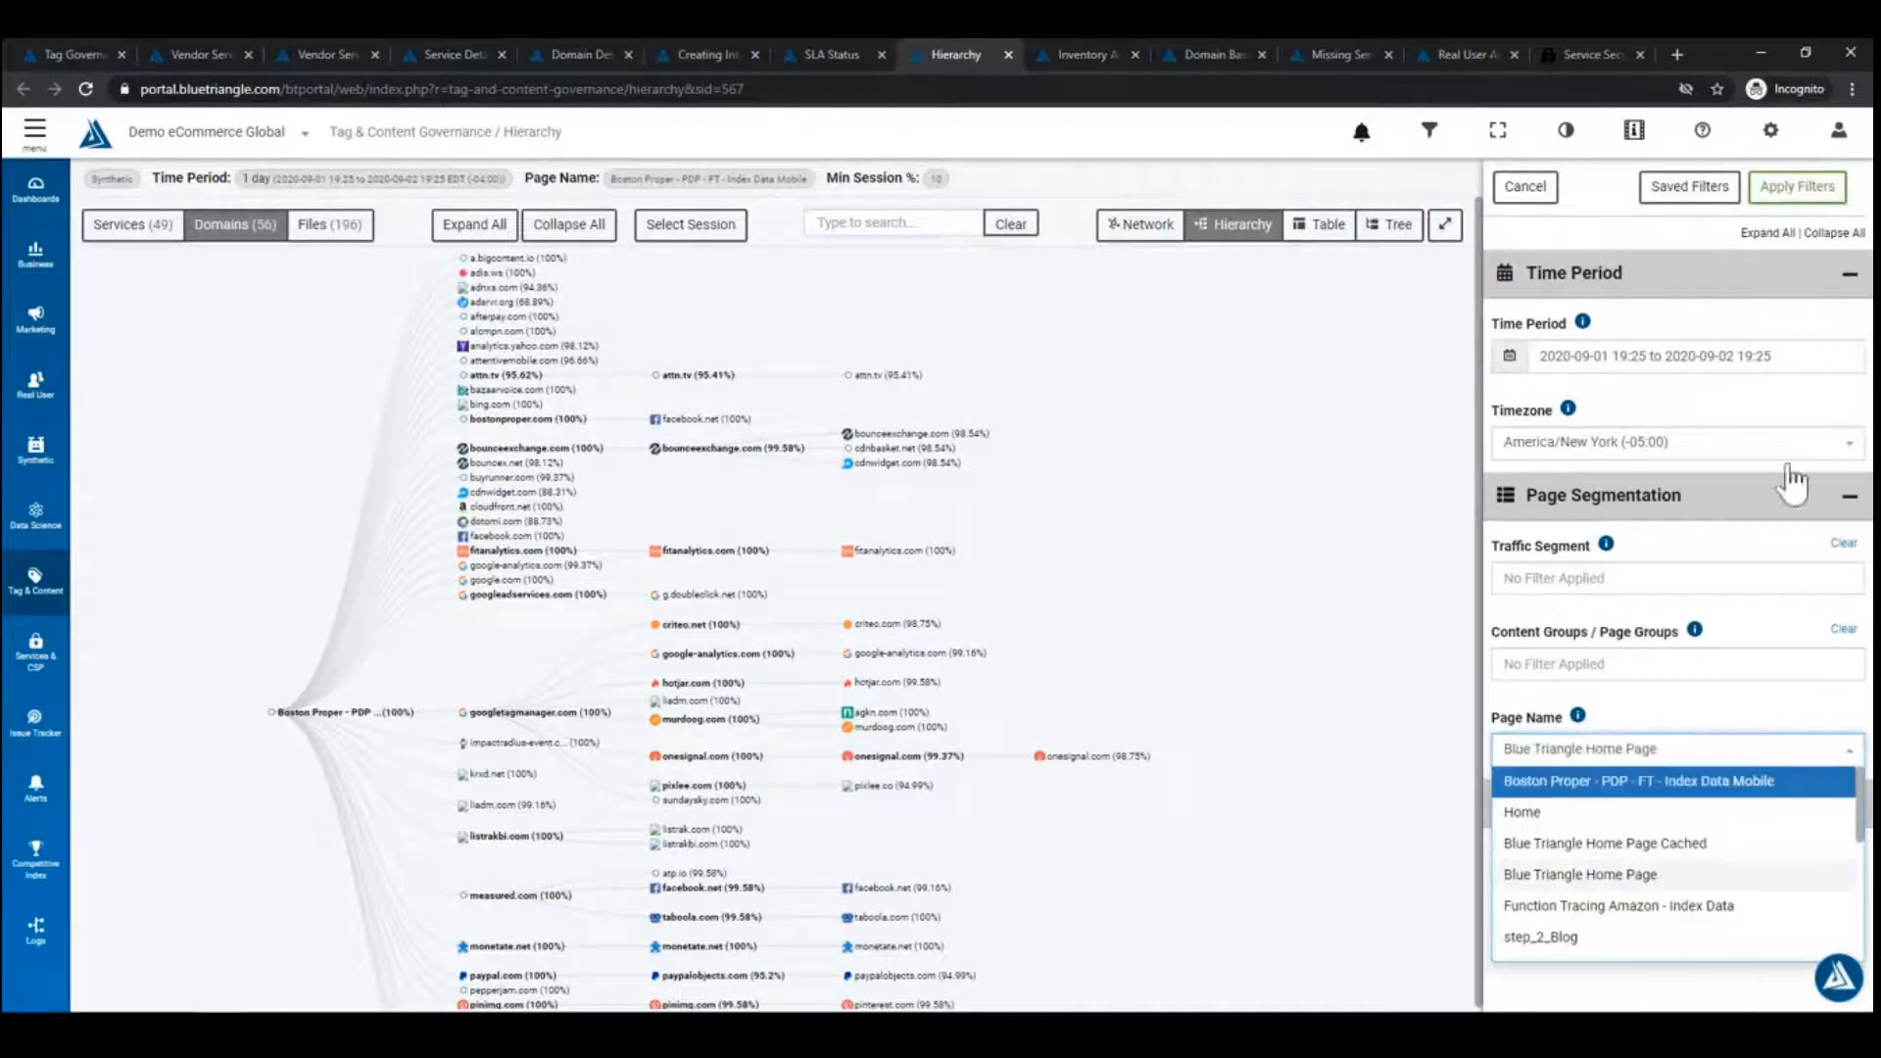
pyautogui.click(1798, 187)
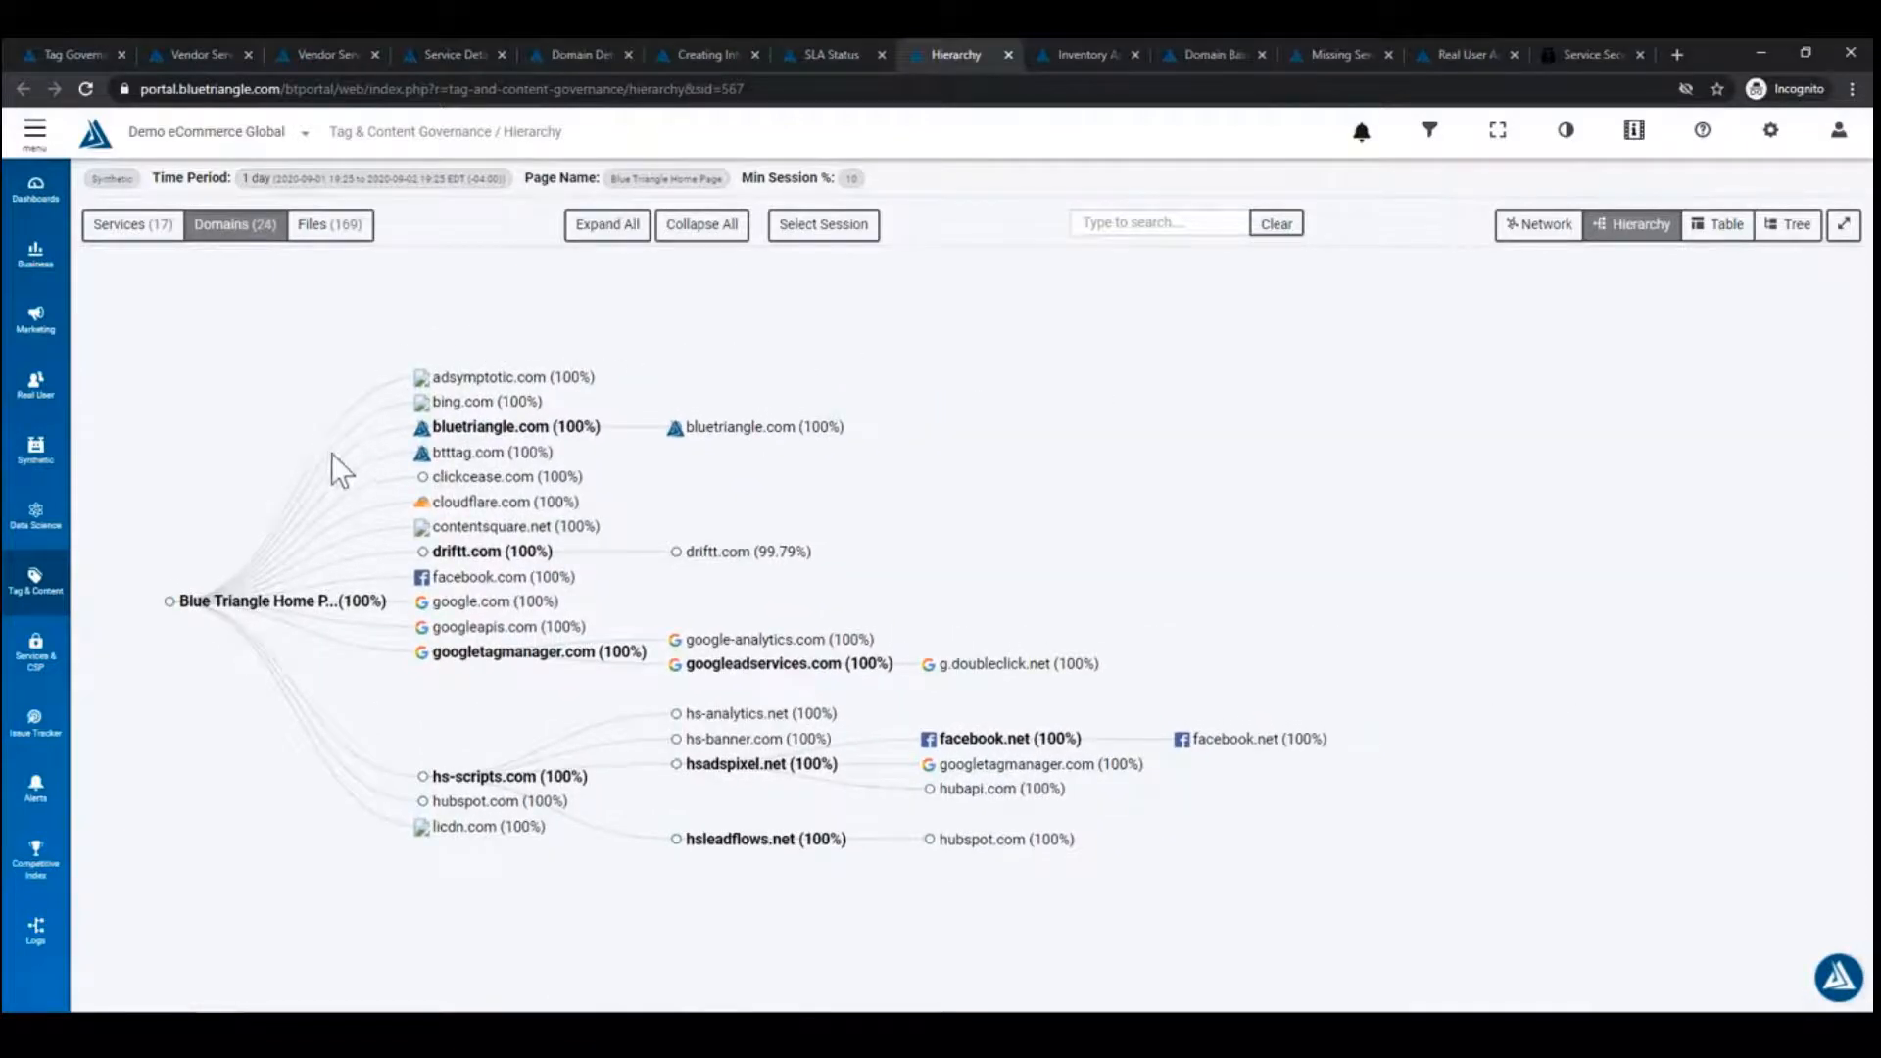
# Examine the domain call chains of the Blue Triangle Home Page, glance at the Services level, and switch the hierarchy to Files.
pyautogui.moveTo(257, 625)
pyautogui.moveTo(485, 799)
pyautogui.moveTo(823, 683)
pyautogui.moveTo(1033, 674)
pyautogui.click(137, 228)
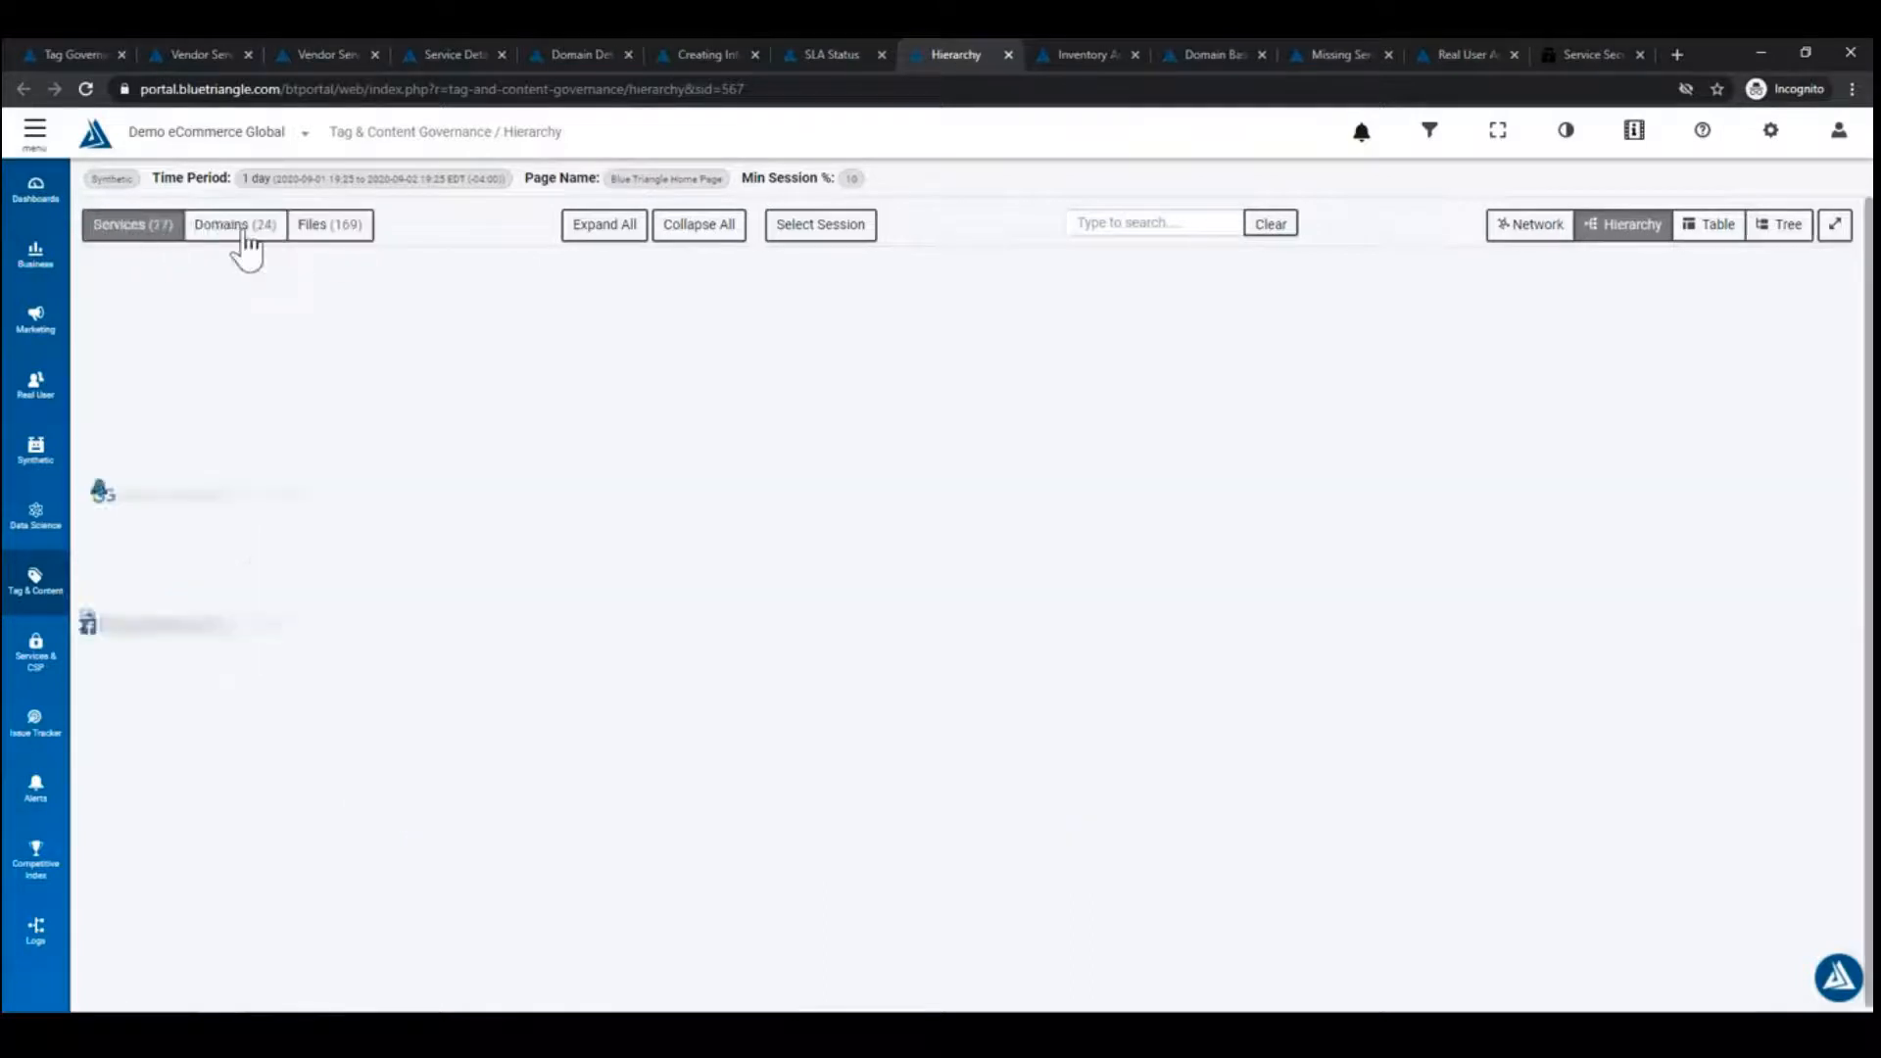
pyautogui.click(338, 227)
# Locate gtm.js in the file hierarchy and examine the chain of files it calls, including conversion_async.js and pixel.
pyautogui.scroll(-2, 603, 625)
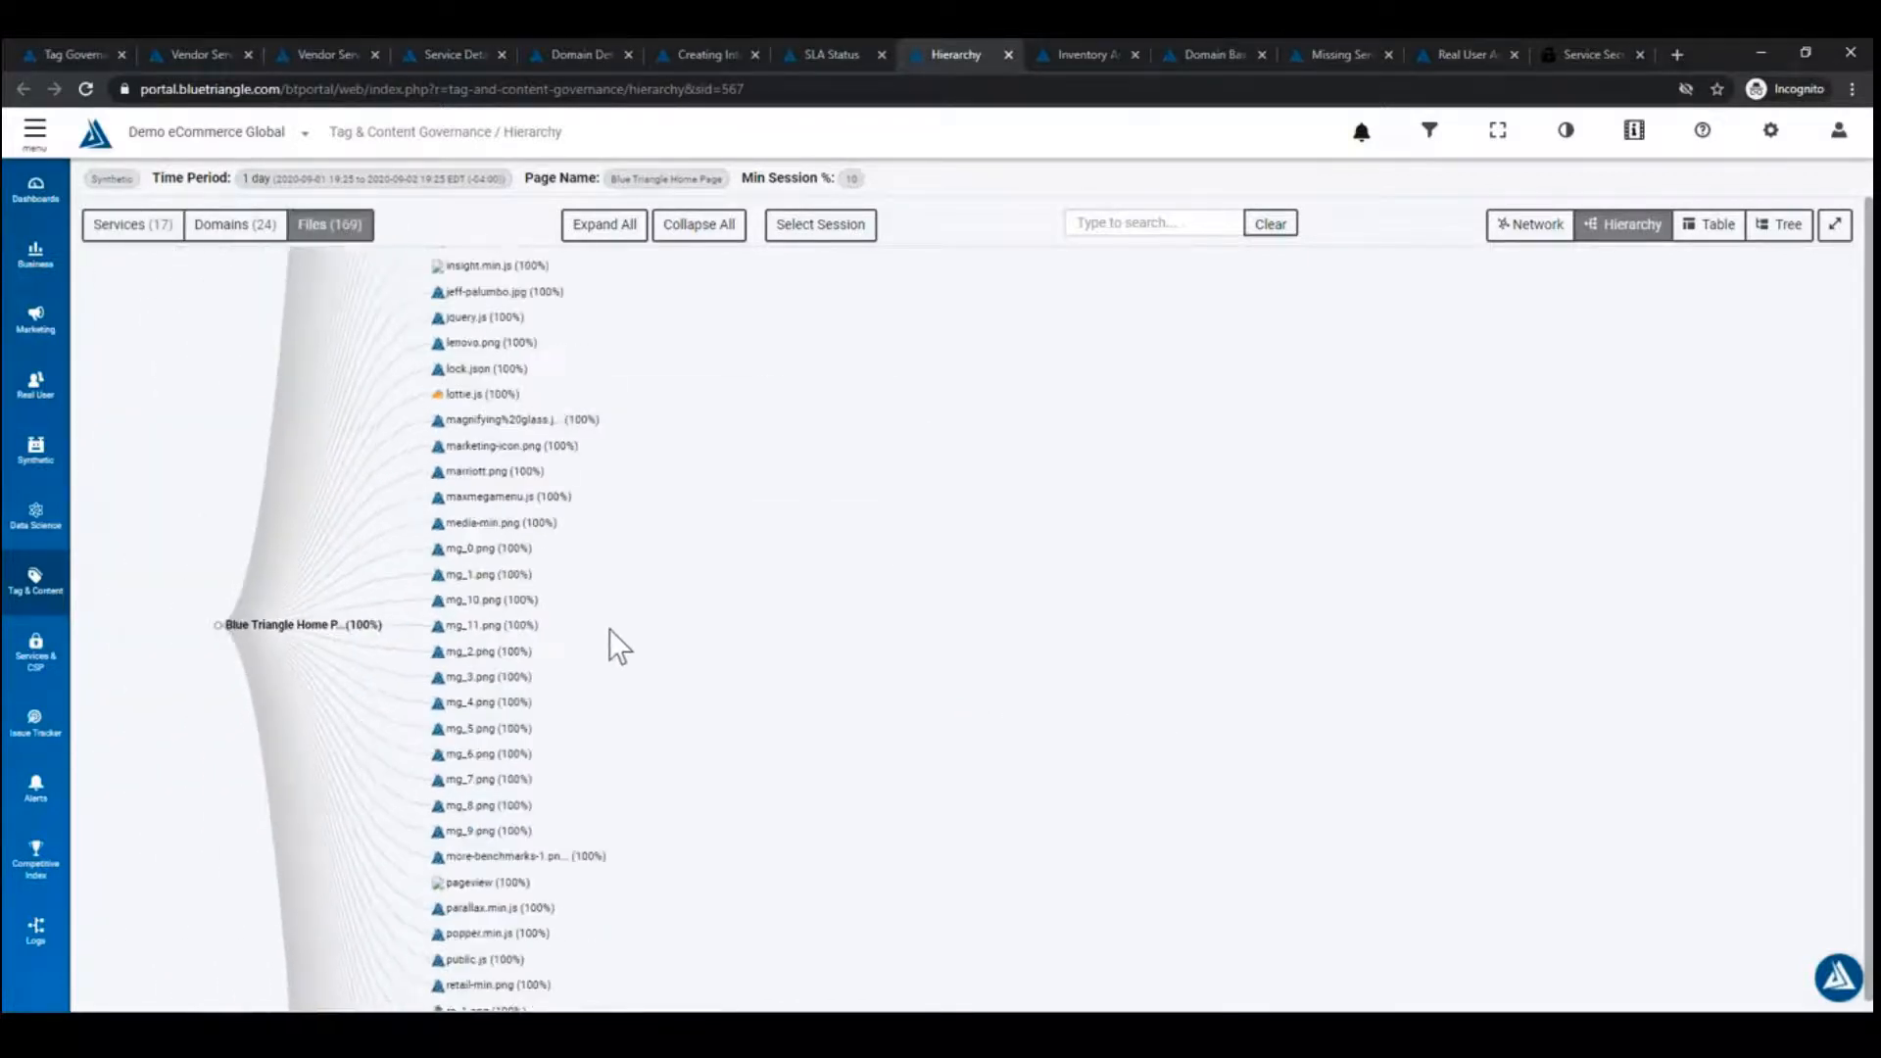
pyautogui.moveTo(656, 508); pyautogui.dragTo(826, 909)
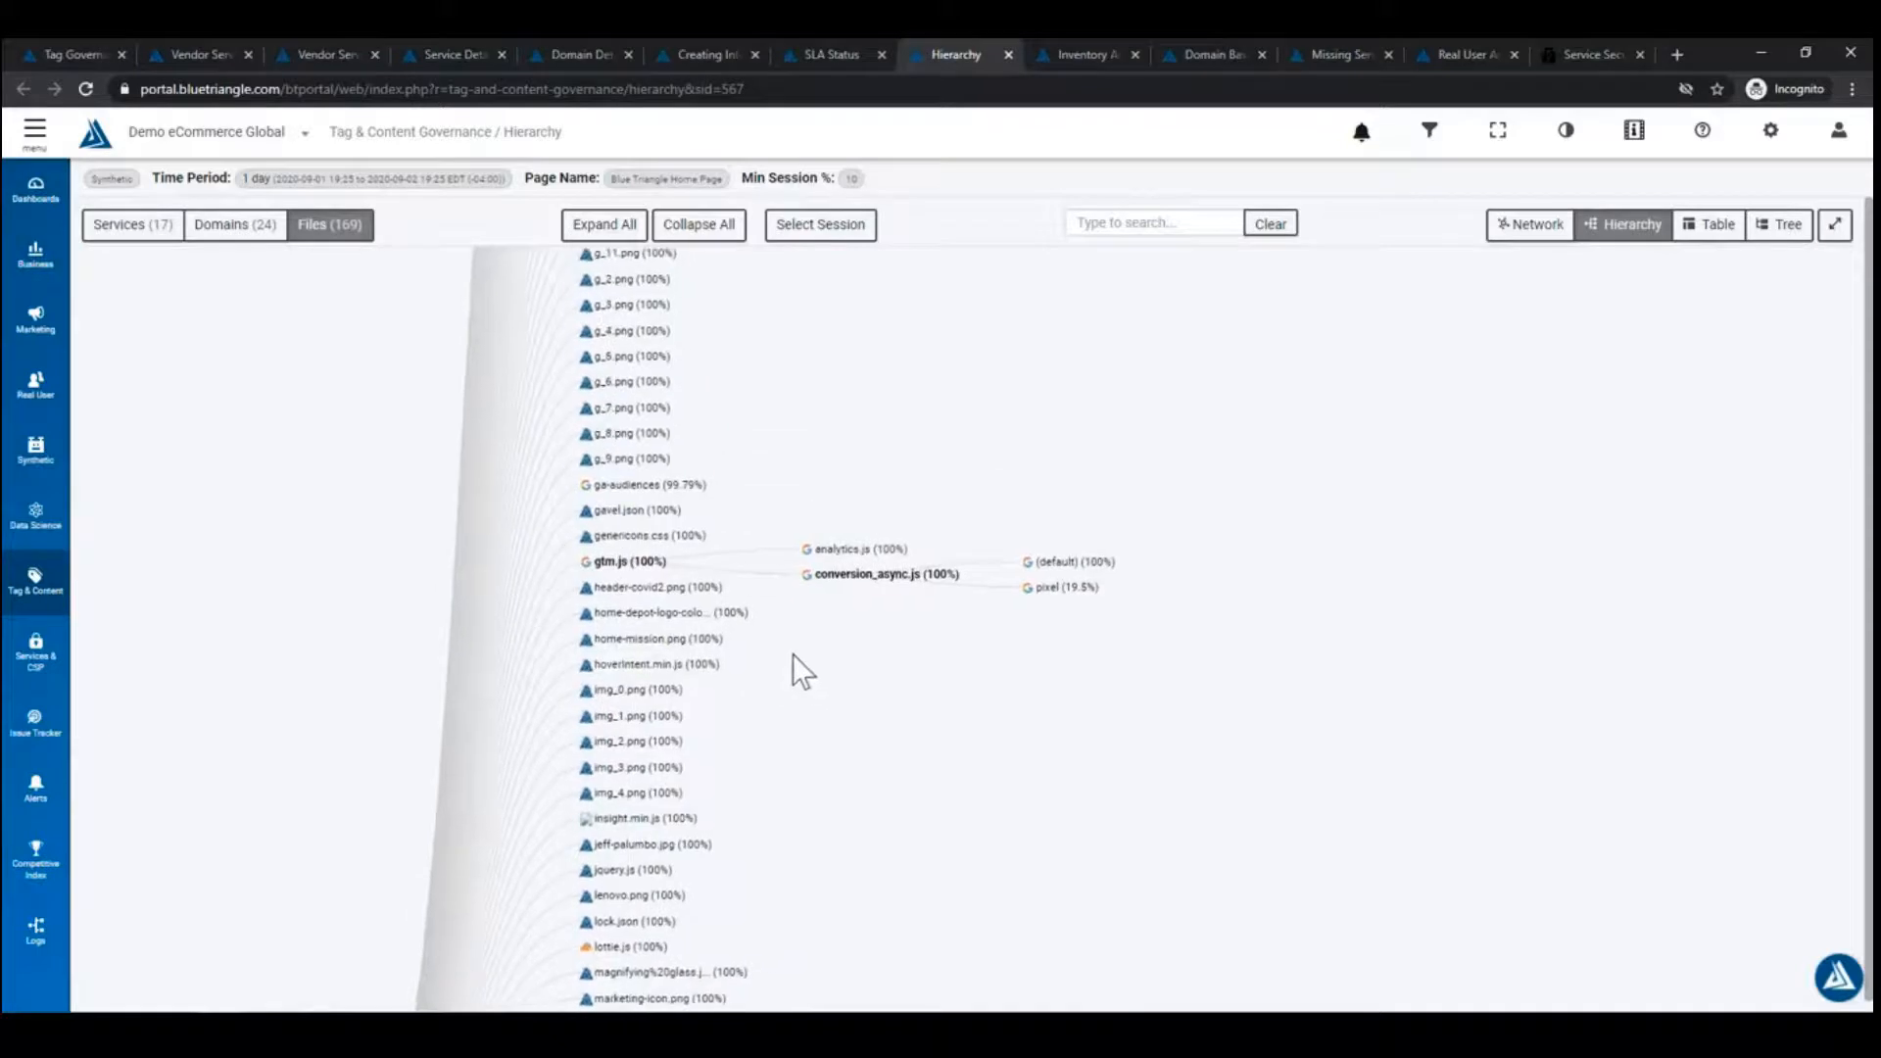
pyautogui.moveTo(803, 776); pyautogui.dragTo(796, 725)
pyautogui.moveTo(621, 532)
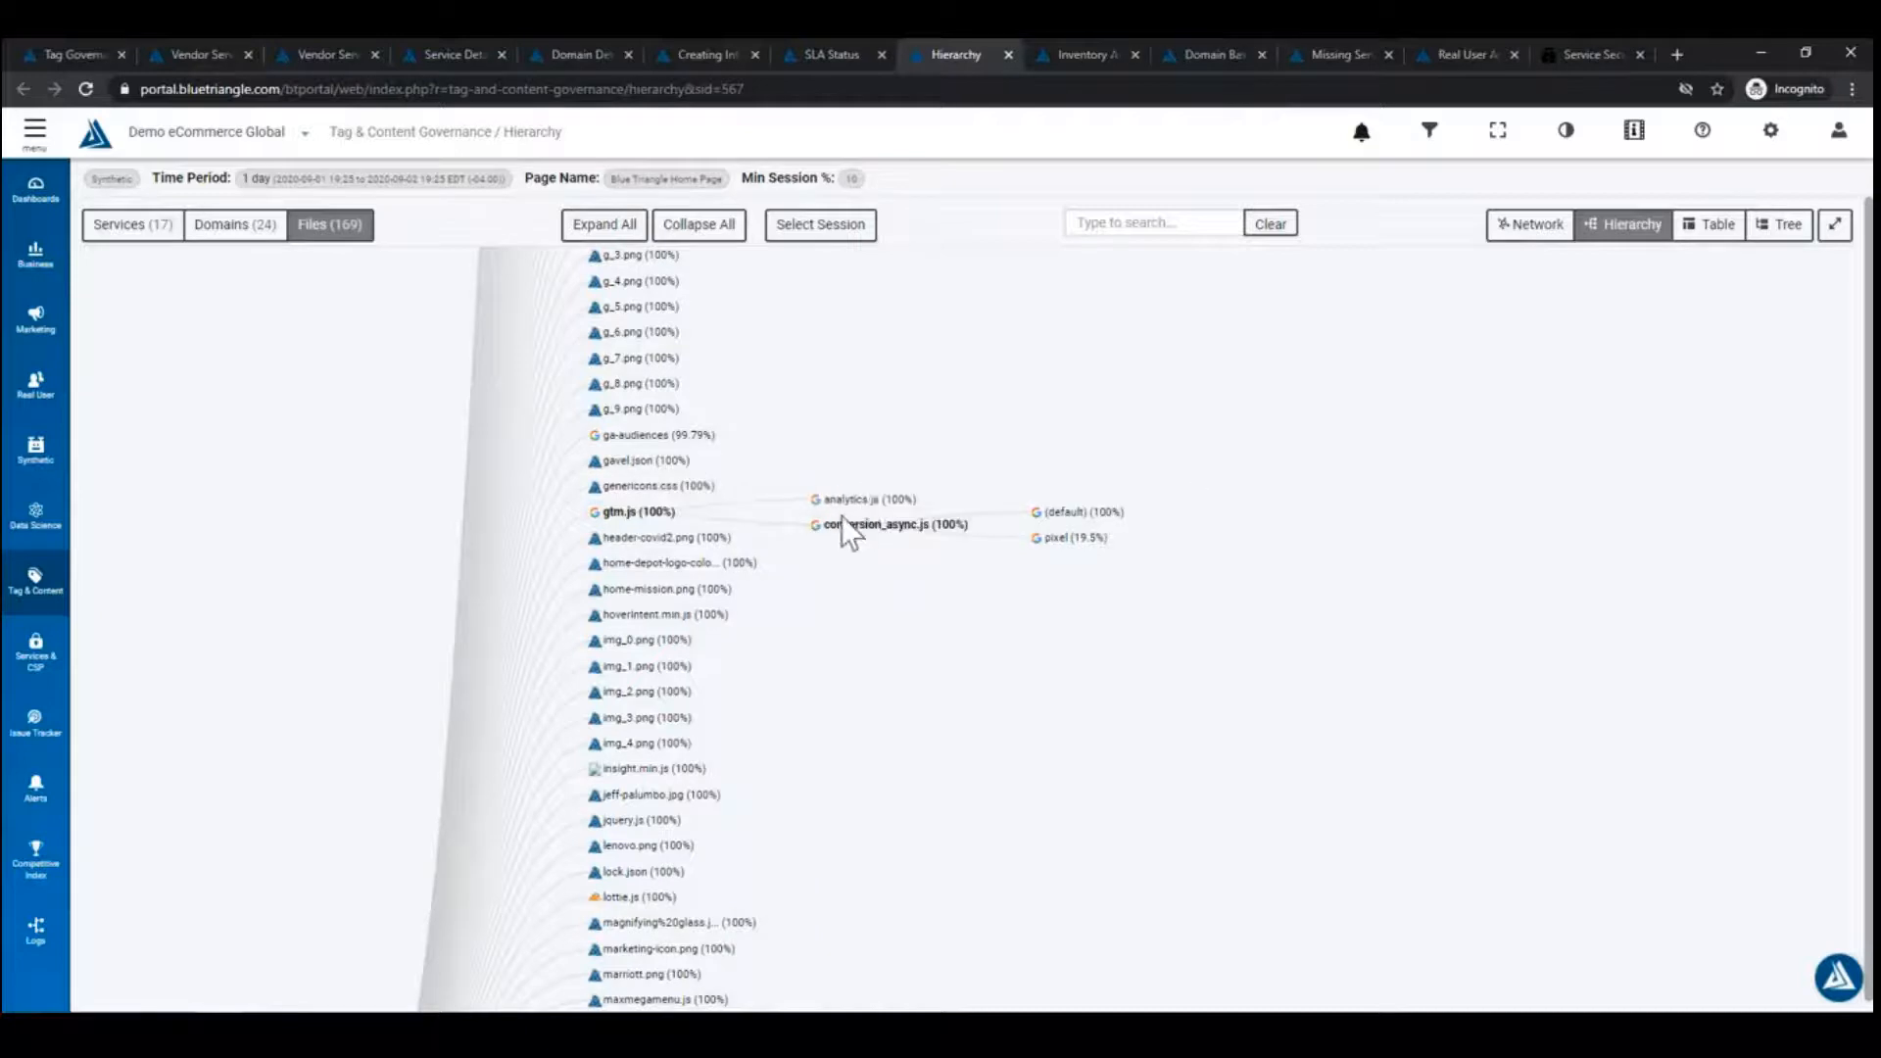
pyautogui.scroll(5, 764, 514)
pyautogui.scroll(-4, 816, 483)
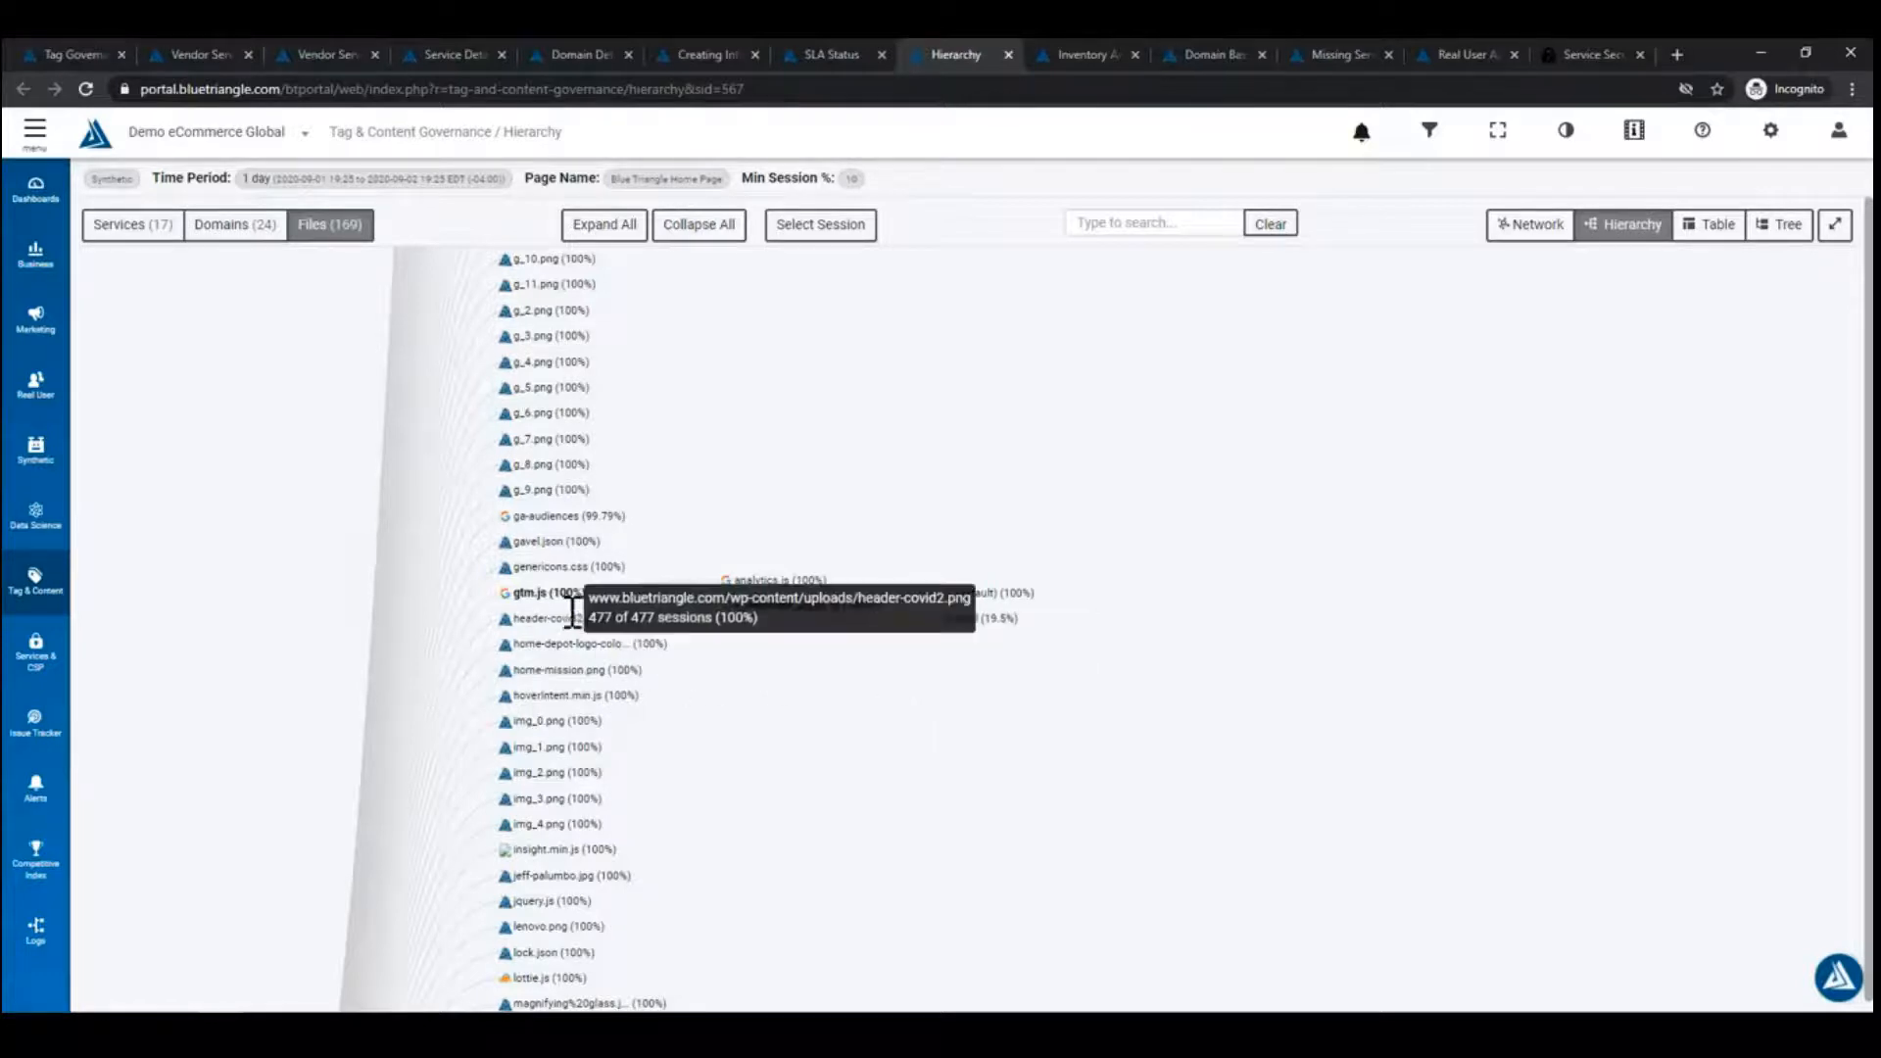
pyautogui.moveTo(571, 607)
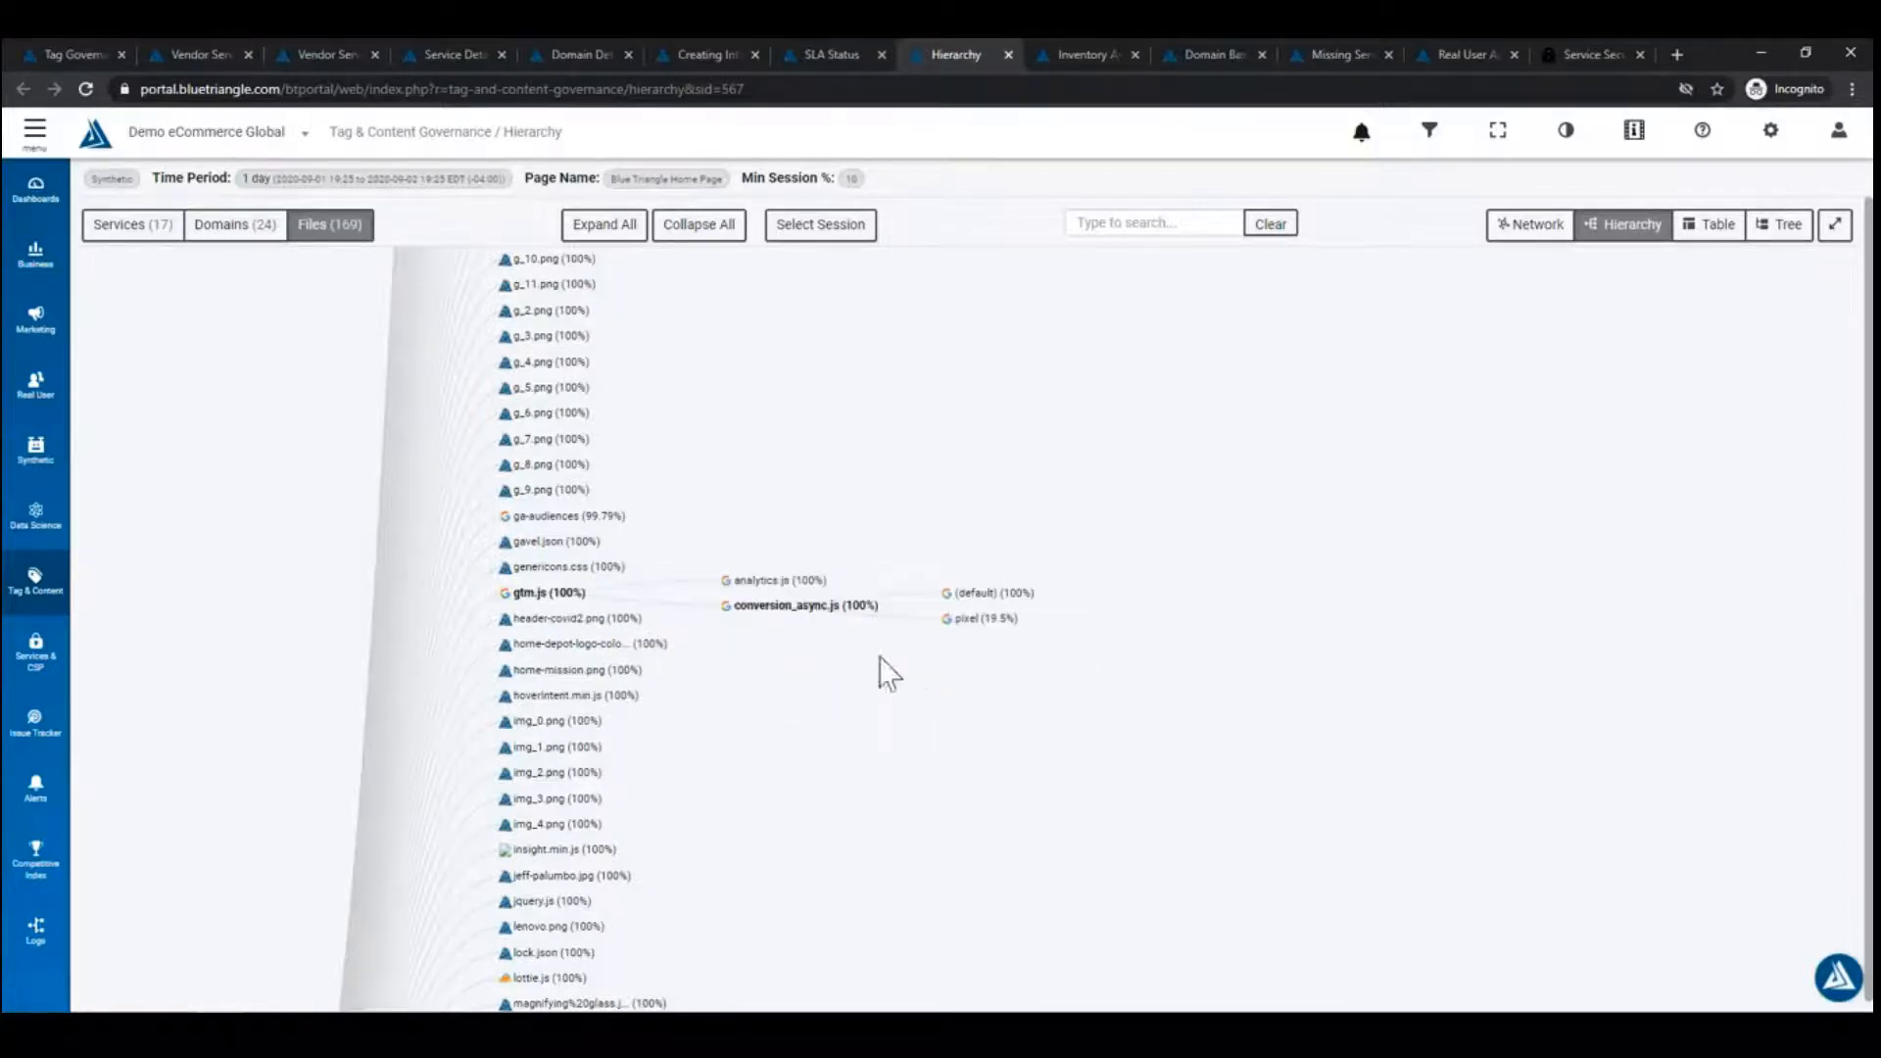
pyautogui.moveTo(991, 630)
# Look through the rest of the home page's file hierarchy for other files that call child files.
pyautogui.scroll(-2, 607, 678)
pyautogui.moveTo(725, 529); pyautogui.dragTo(756, 737)
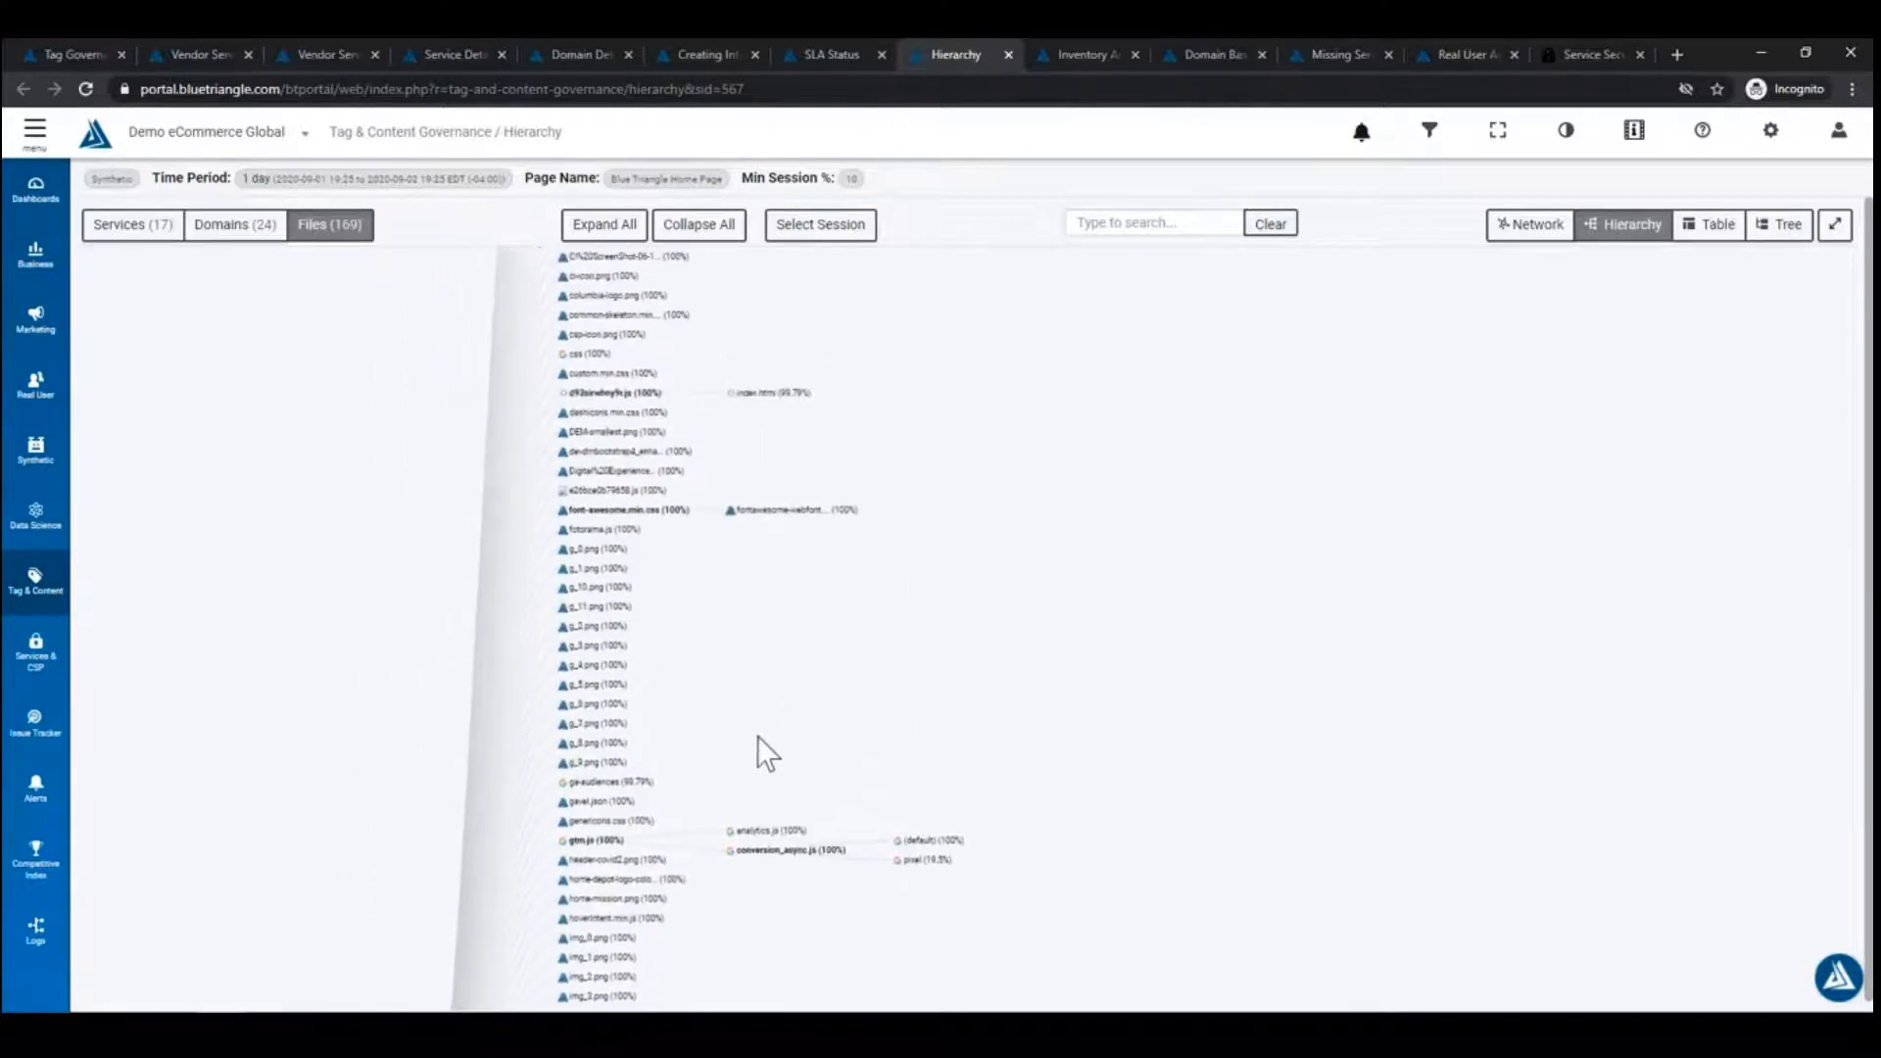
pyautogui.moveTo(716, 615); pyautogui.dragTo(749, 788)
pyautogui.moveTo(788, 535)
pyautogui.mouseDown()
pyautogui.moveTo(796, 825)
pyautogui.moveTo(801, 668)
pyautogui.moveTo(921, 768)
pyautogui.moveTo(850, 525)
pyautogui.moveTo(761, 439)
pyautogui.mouseUp()
pyautogui.moveTo(723, 756); pyautogui.dragTo(782, 451)
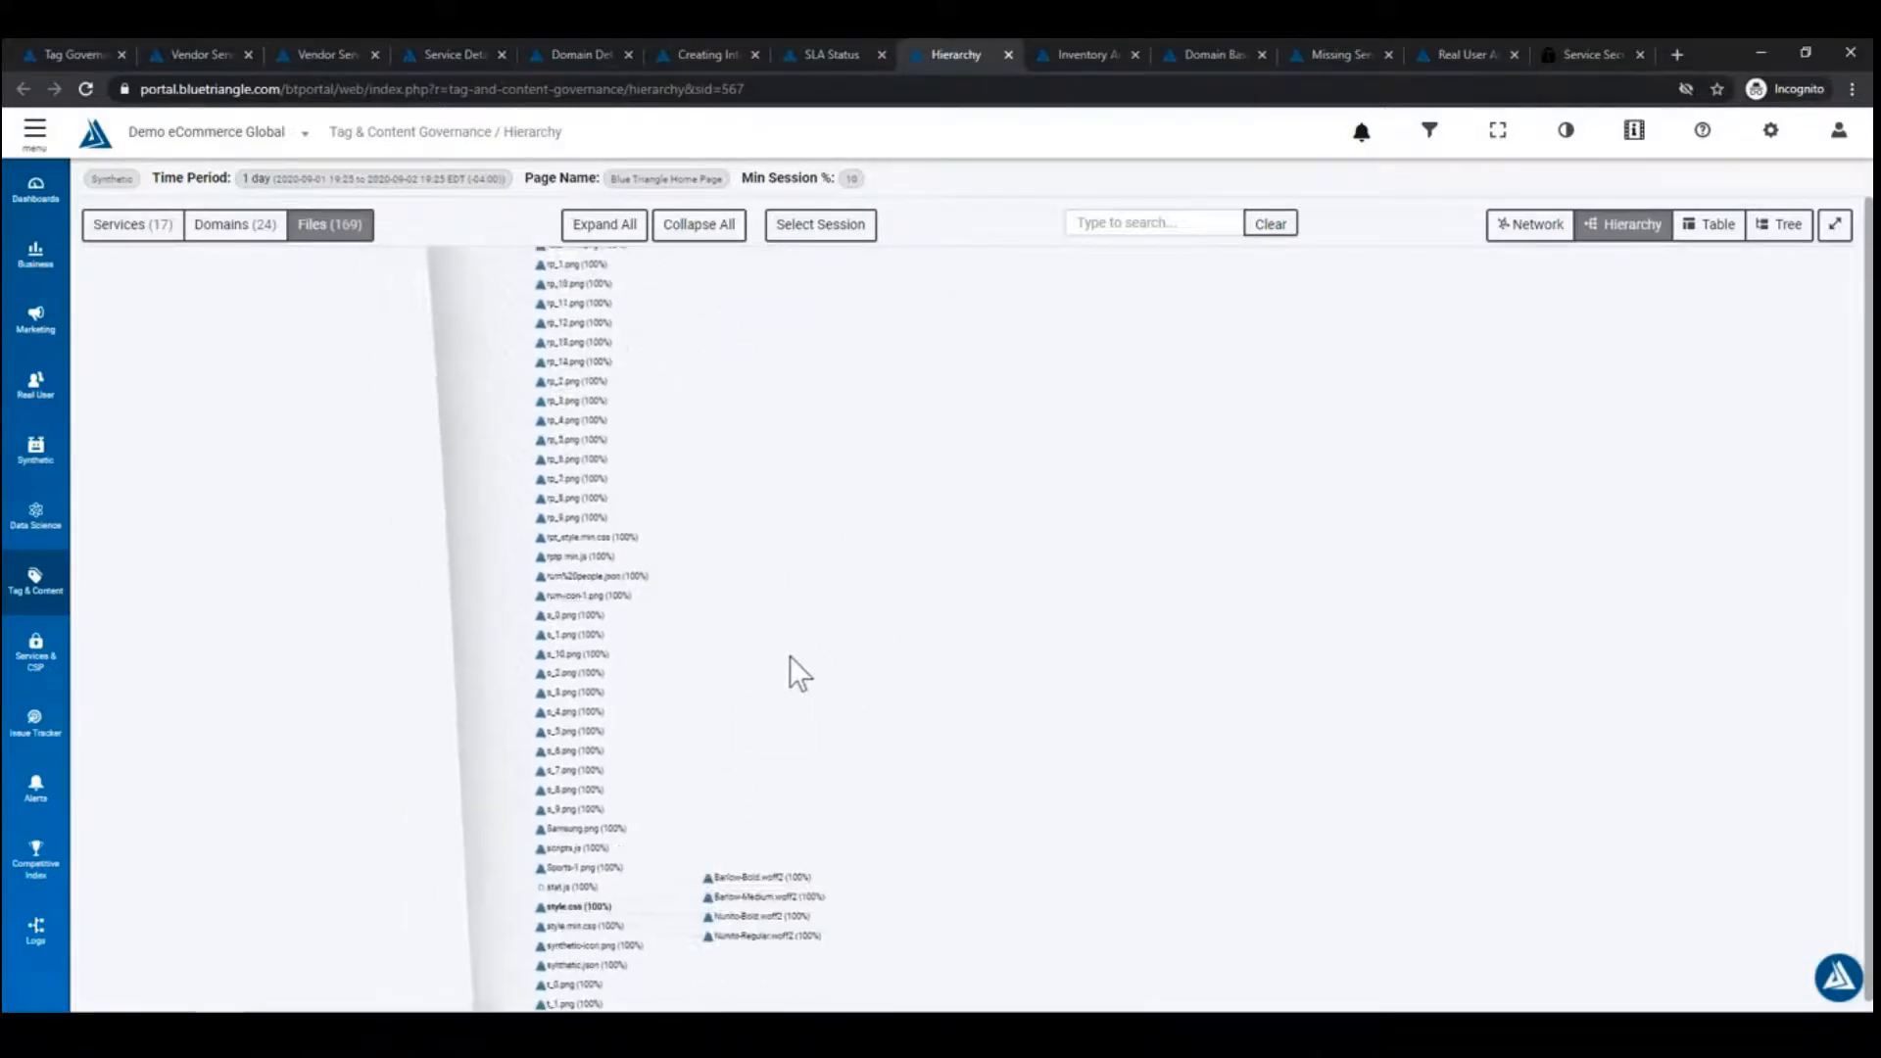
pyautogui.moveTo(771, 878); pyautogui.dragTo(729, 521)
pyautogui.moveTo(737, 795)
pyautogui.mouseDown()
pyautogui.moveTo(727, 516)
pyautogui.moveTo(680, 386)
pyautogui.moveTo(827, 920)
pyautogui.mouseUp()
pyautogui.moveTo(781, 516); pyautogui.dragTo(781, 757)
pyautogui.scroll(10, 793, 372)
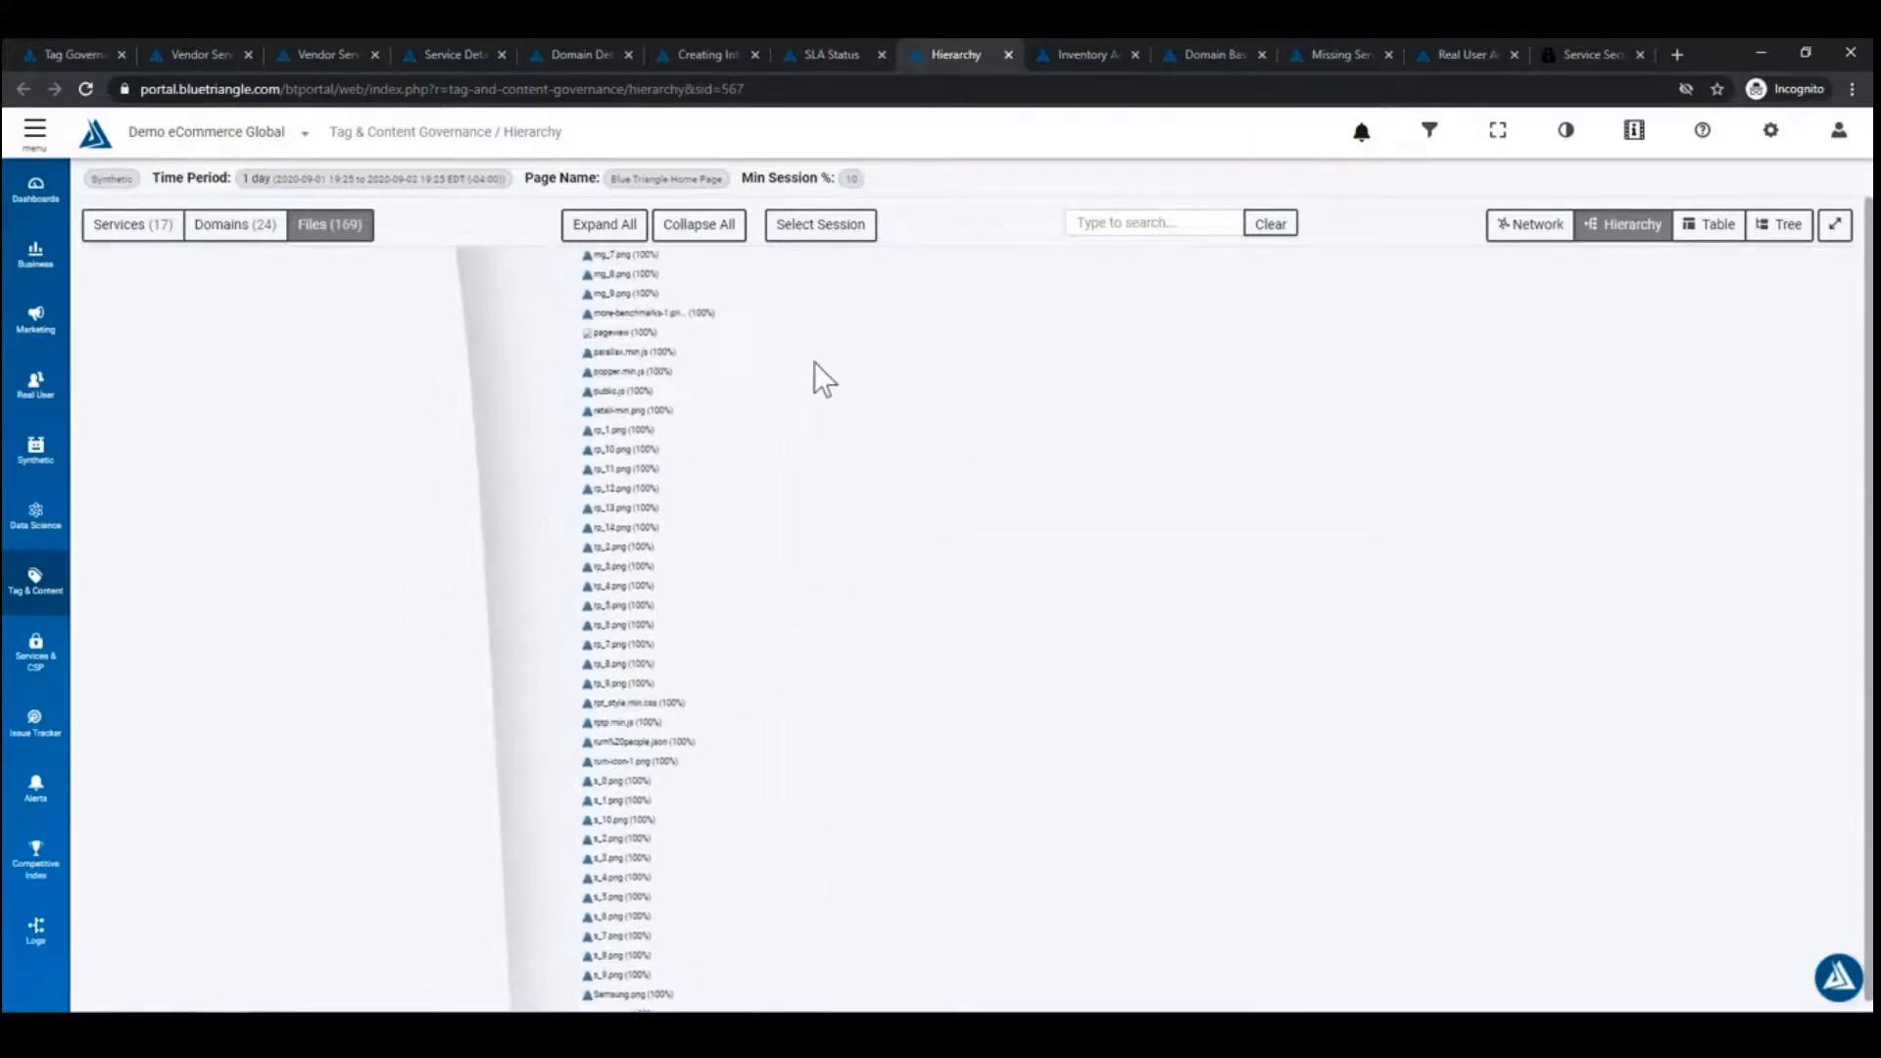
pyautogui.scroll(4, 789, 504)
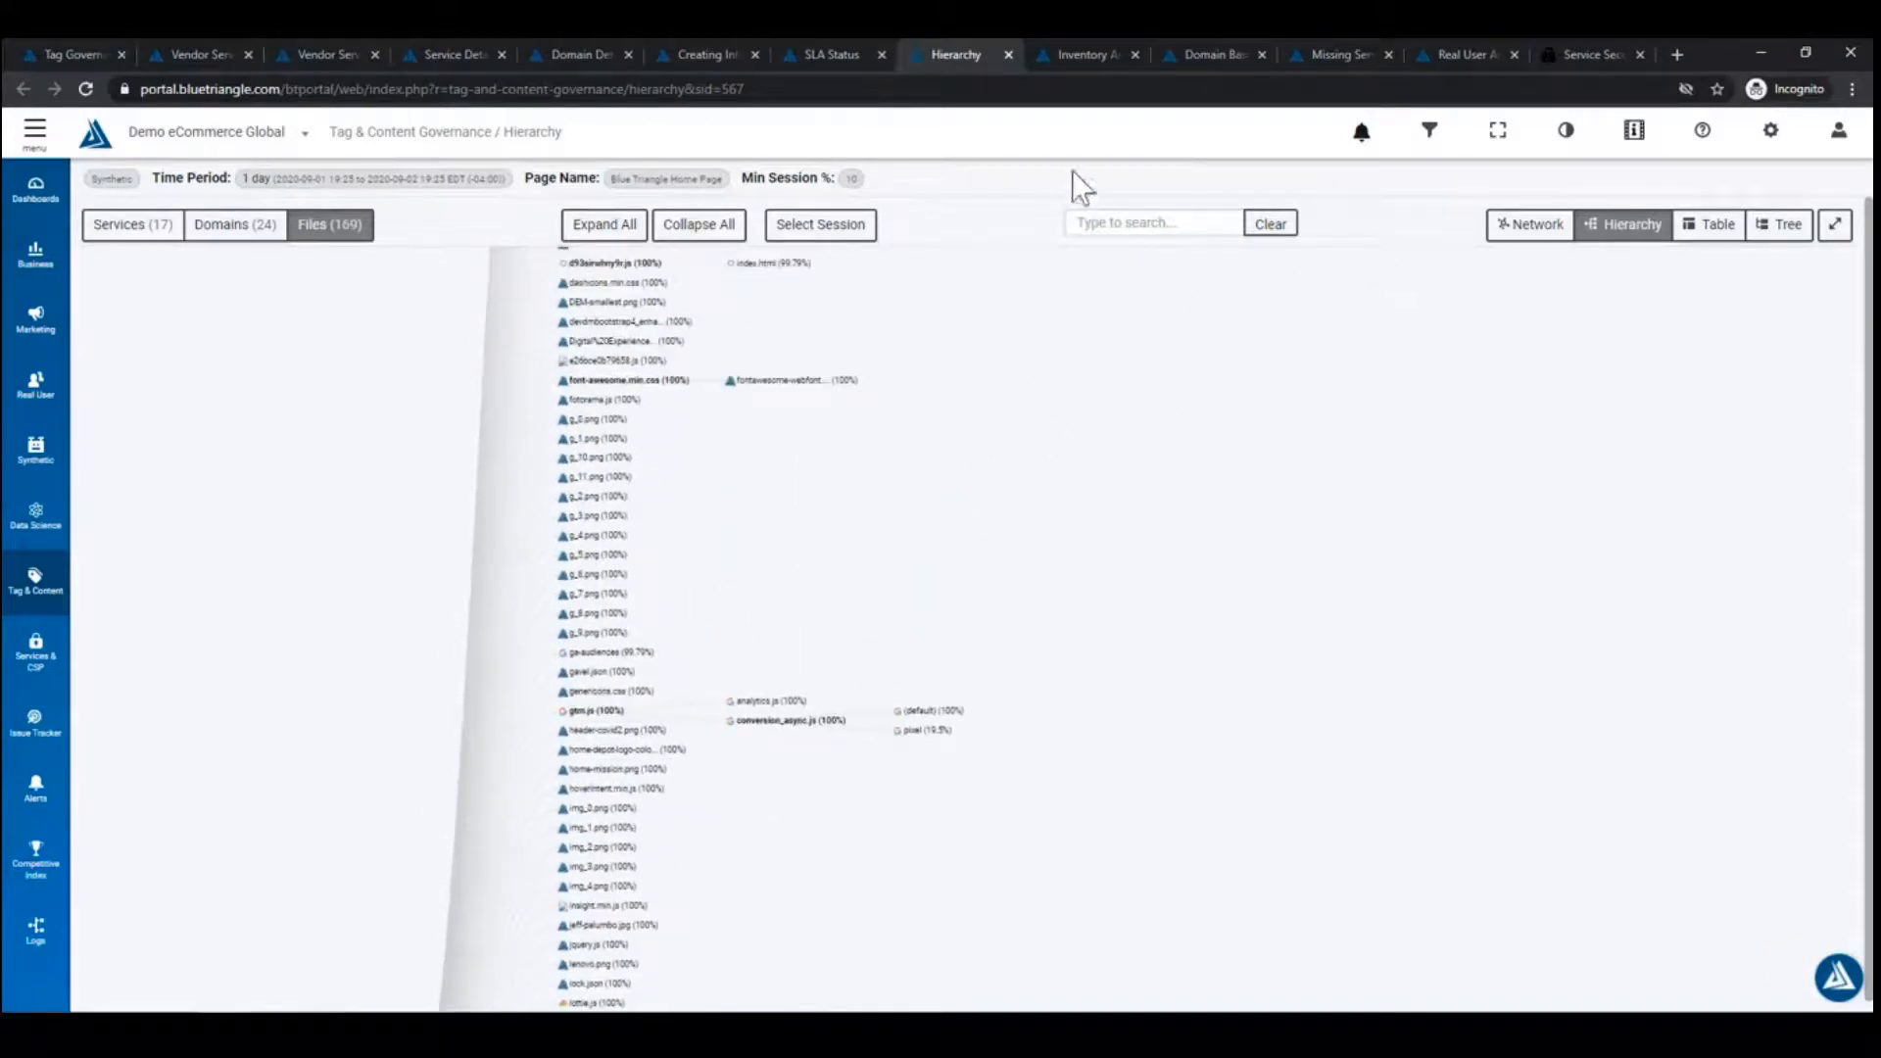
# Go to the Inventory Analysis page and review the Services by Site table and its page load zones.
pyautogui.click(1084, 59)
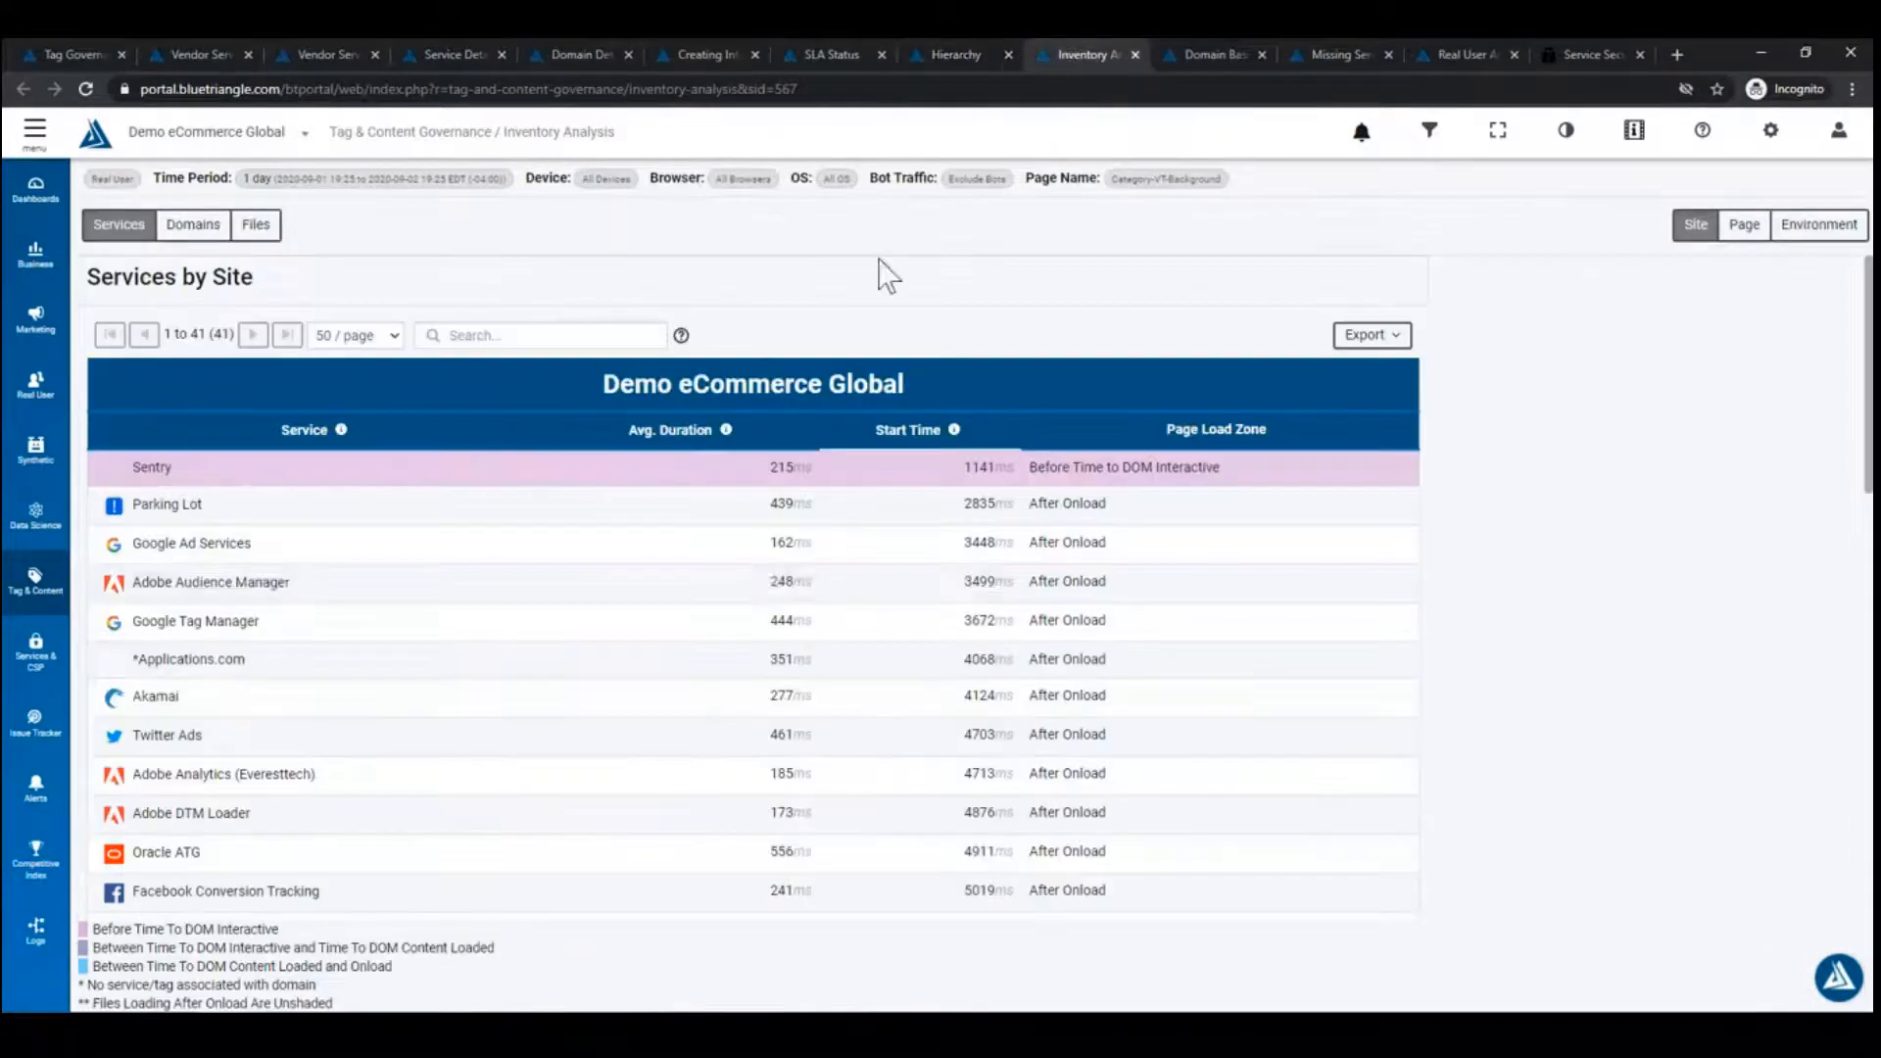
pyautogui.click(34, 593)
pyautogui.scroll(-3, 125, 774)
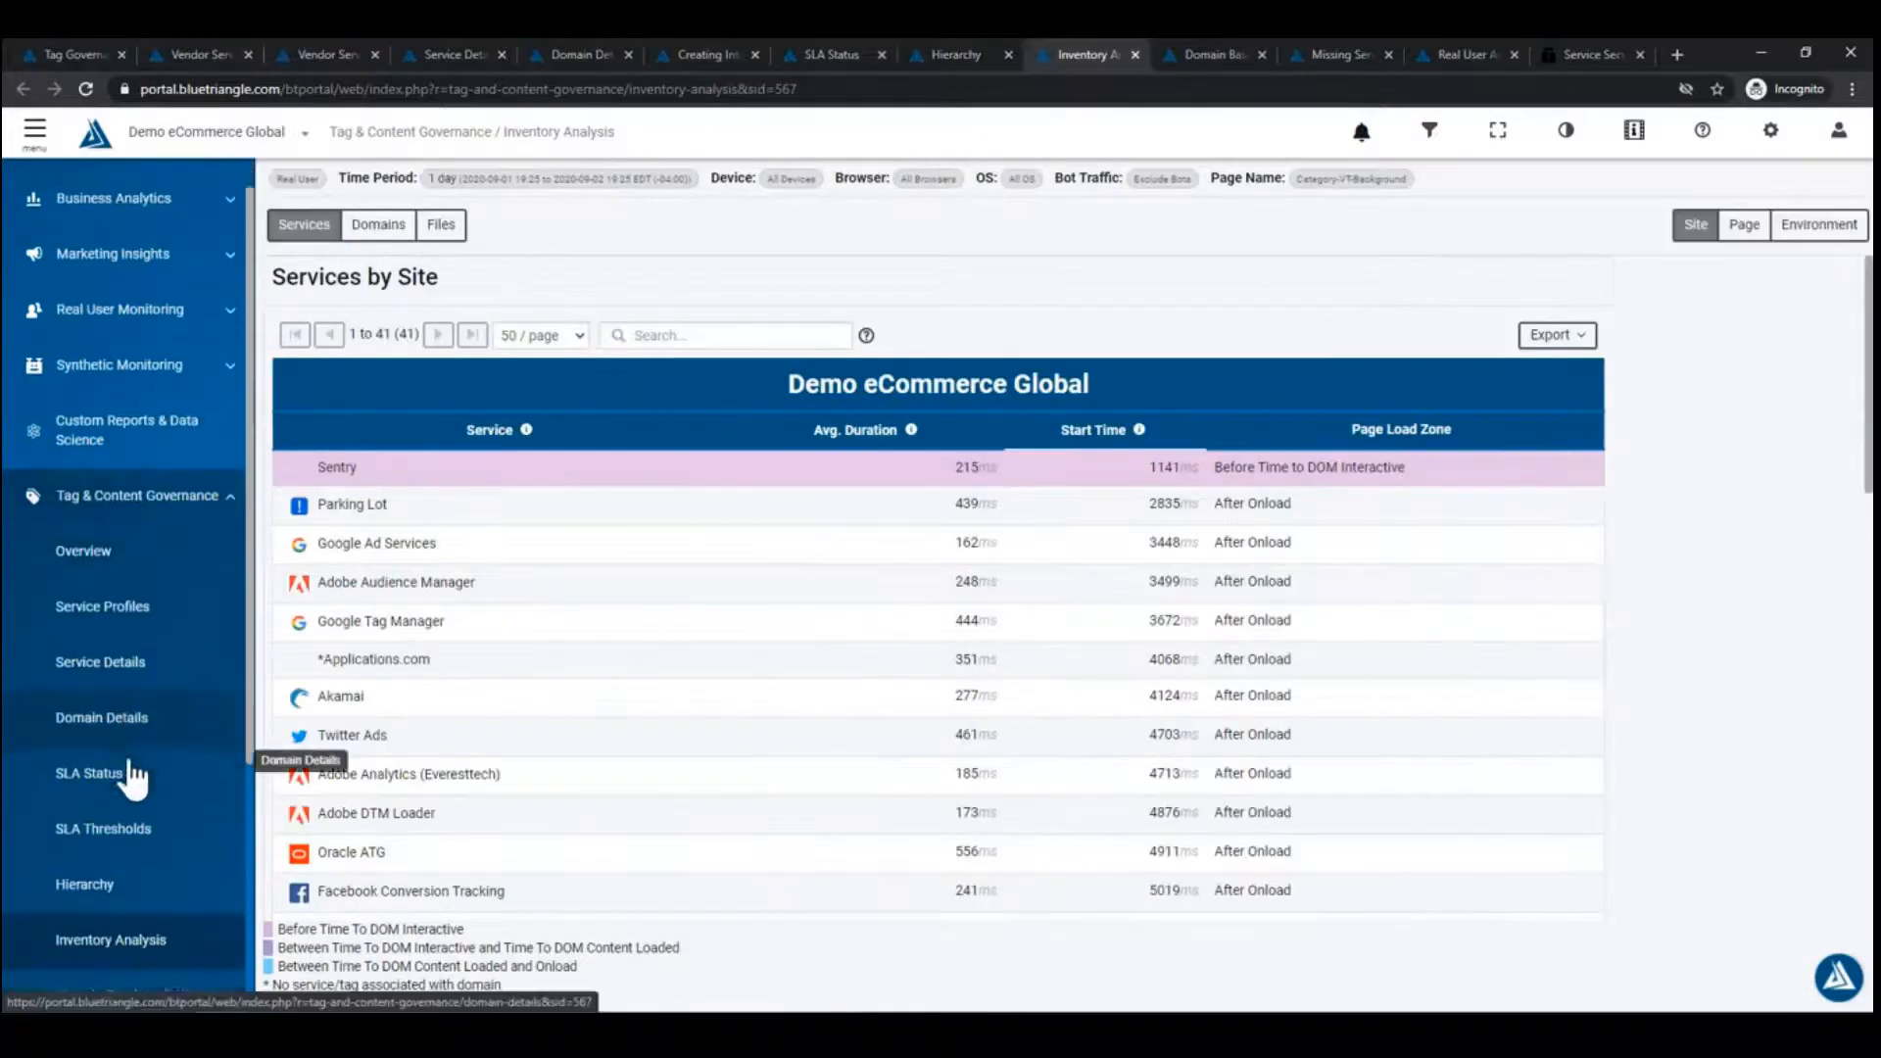
pyautogui.click(35, 130)
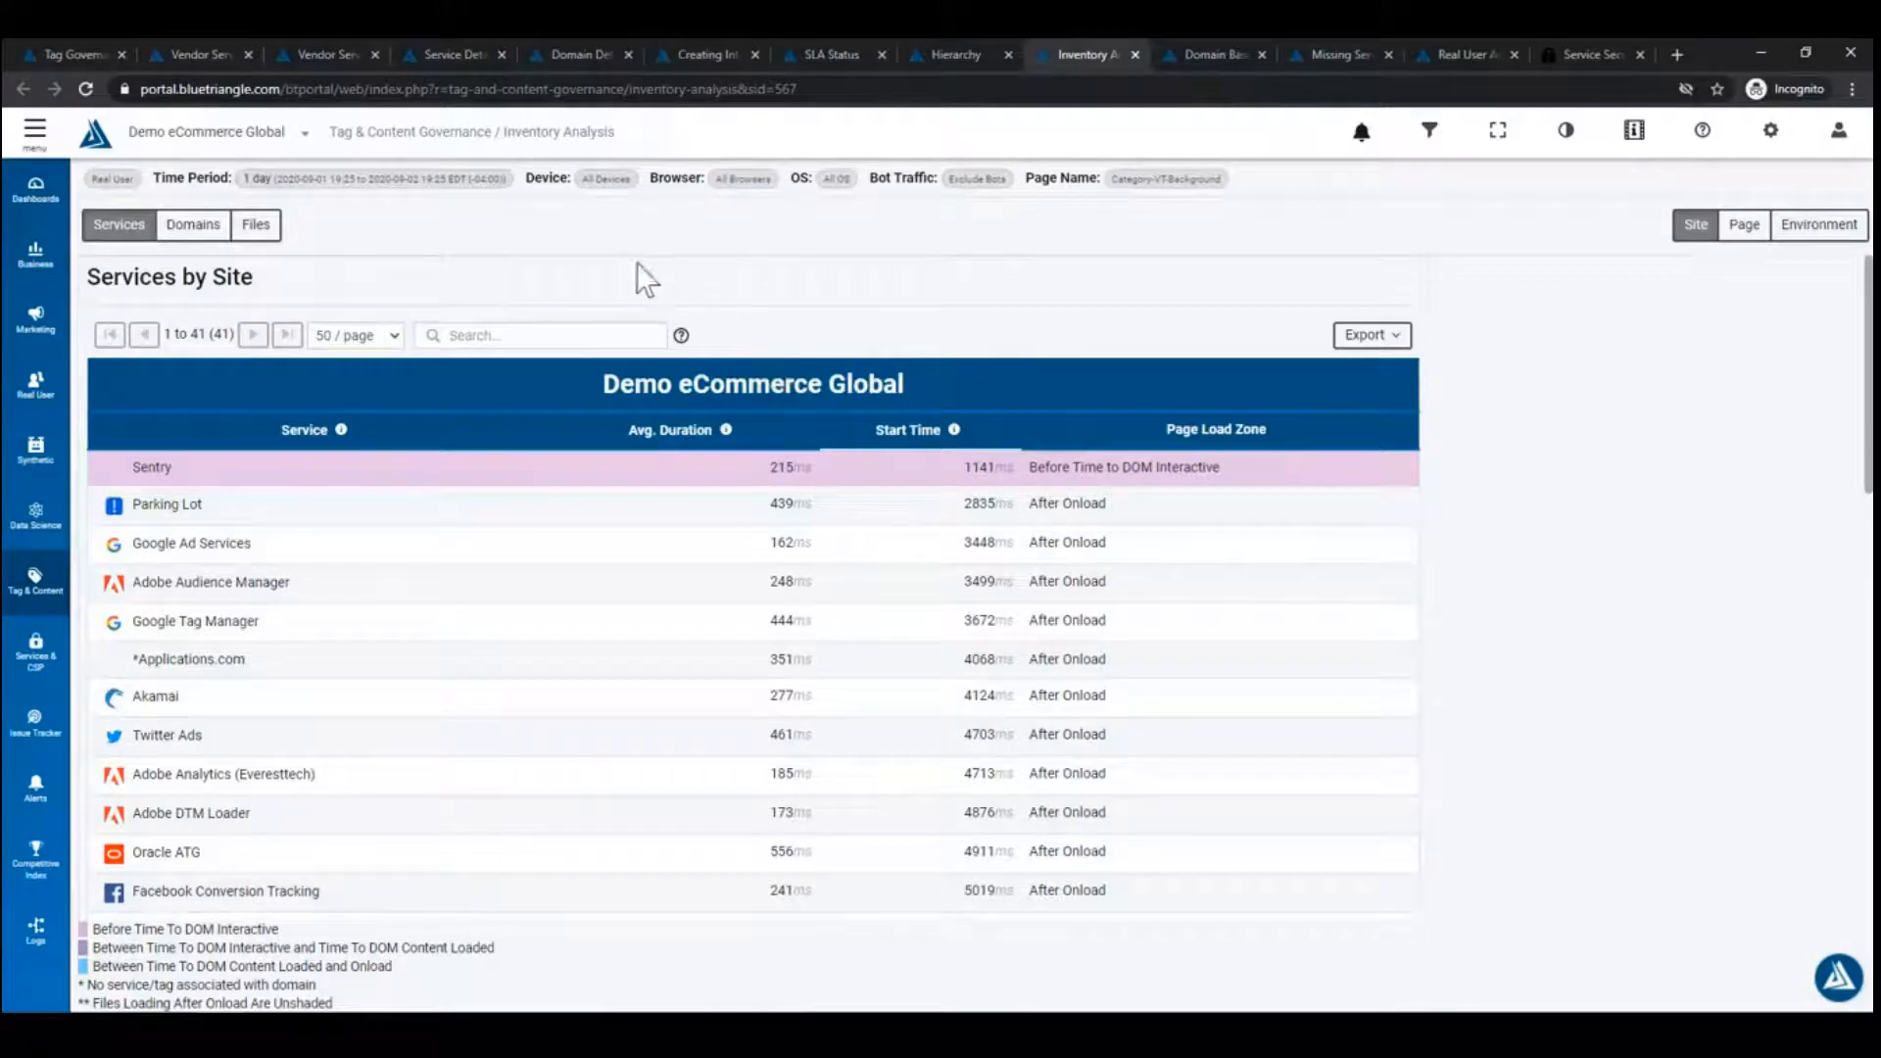
pyautogui.scroll(-1, 296, 970)
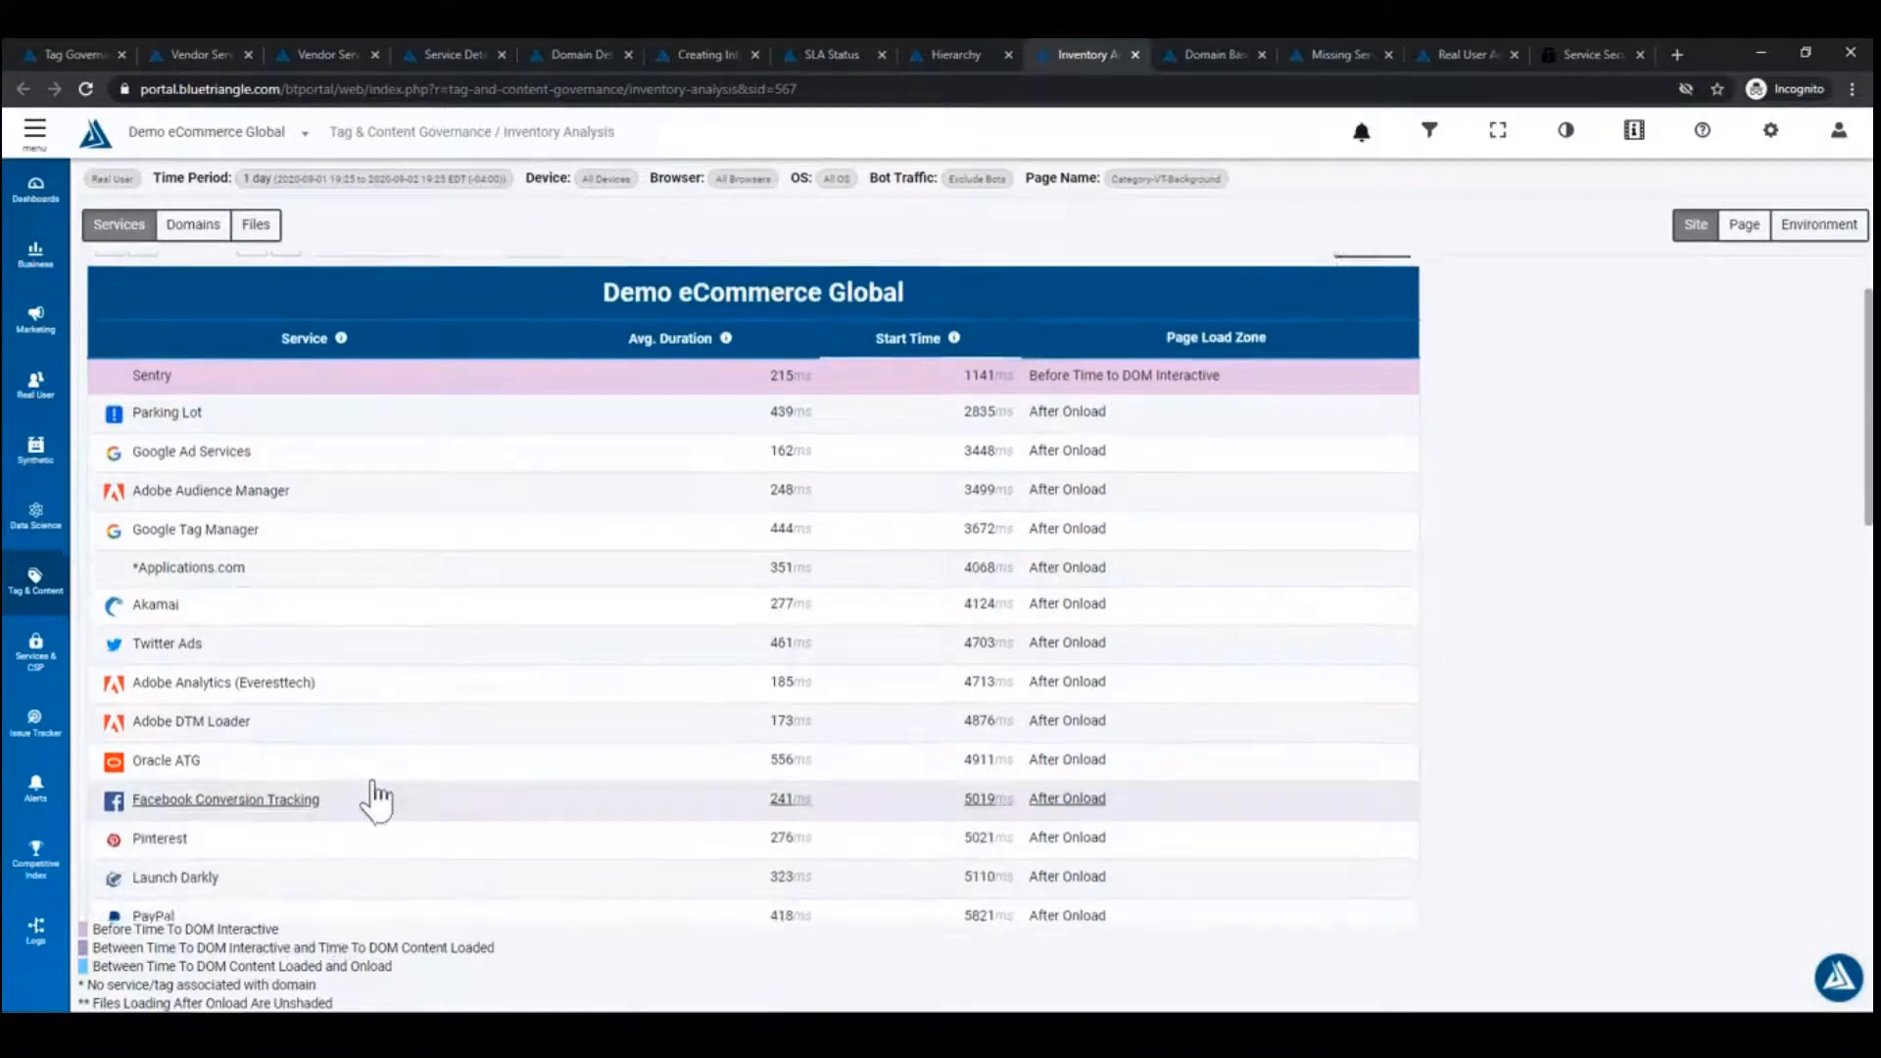
pyautogui.scroll(1, 378, 797)
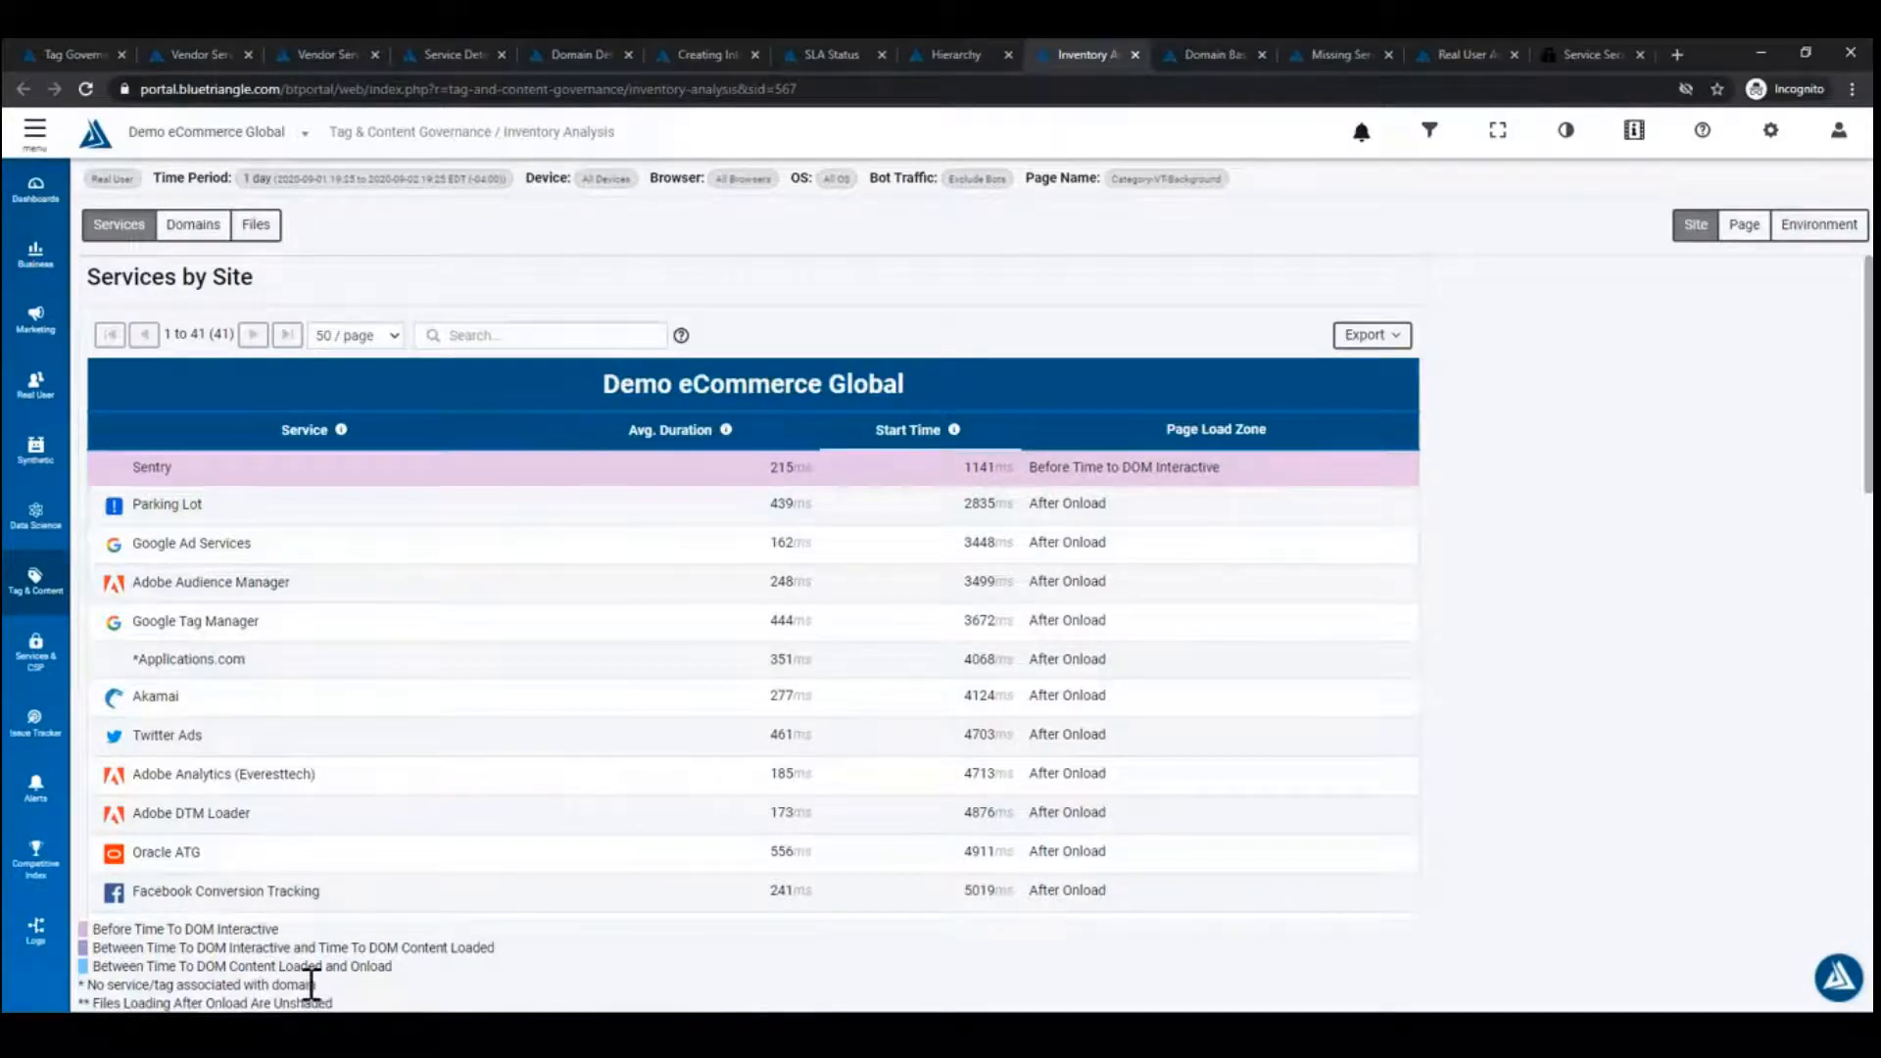
# Go to the Domain Baseline Analysis page and examine the Performance Details graph and the domains' daily load times against the 30-day averages.
pyautogui.click(1236, 51)
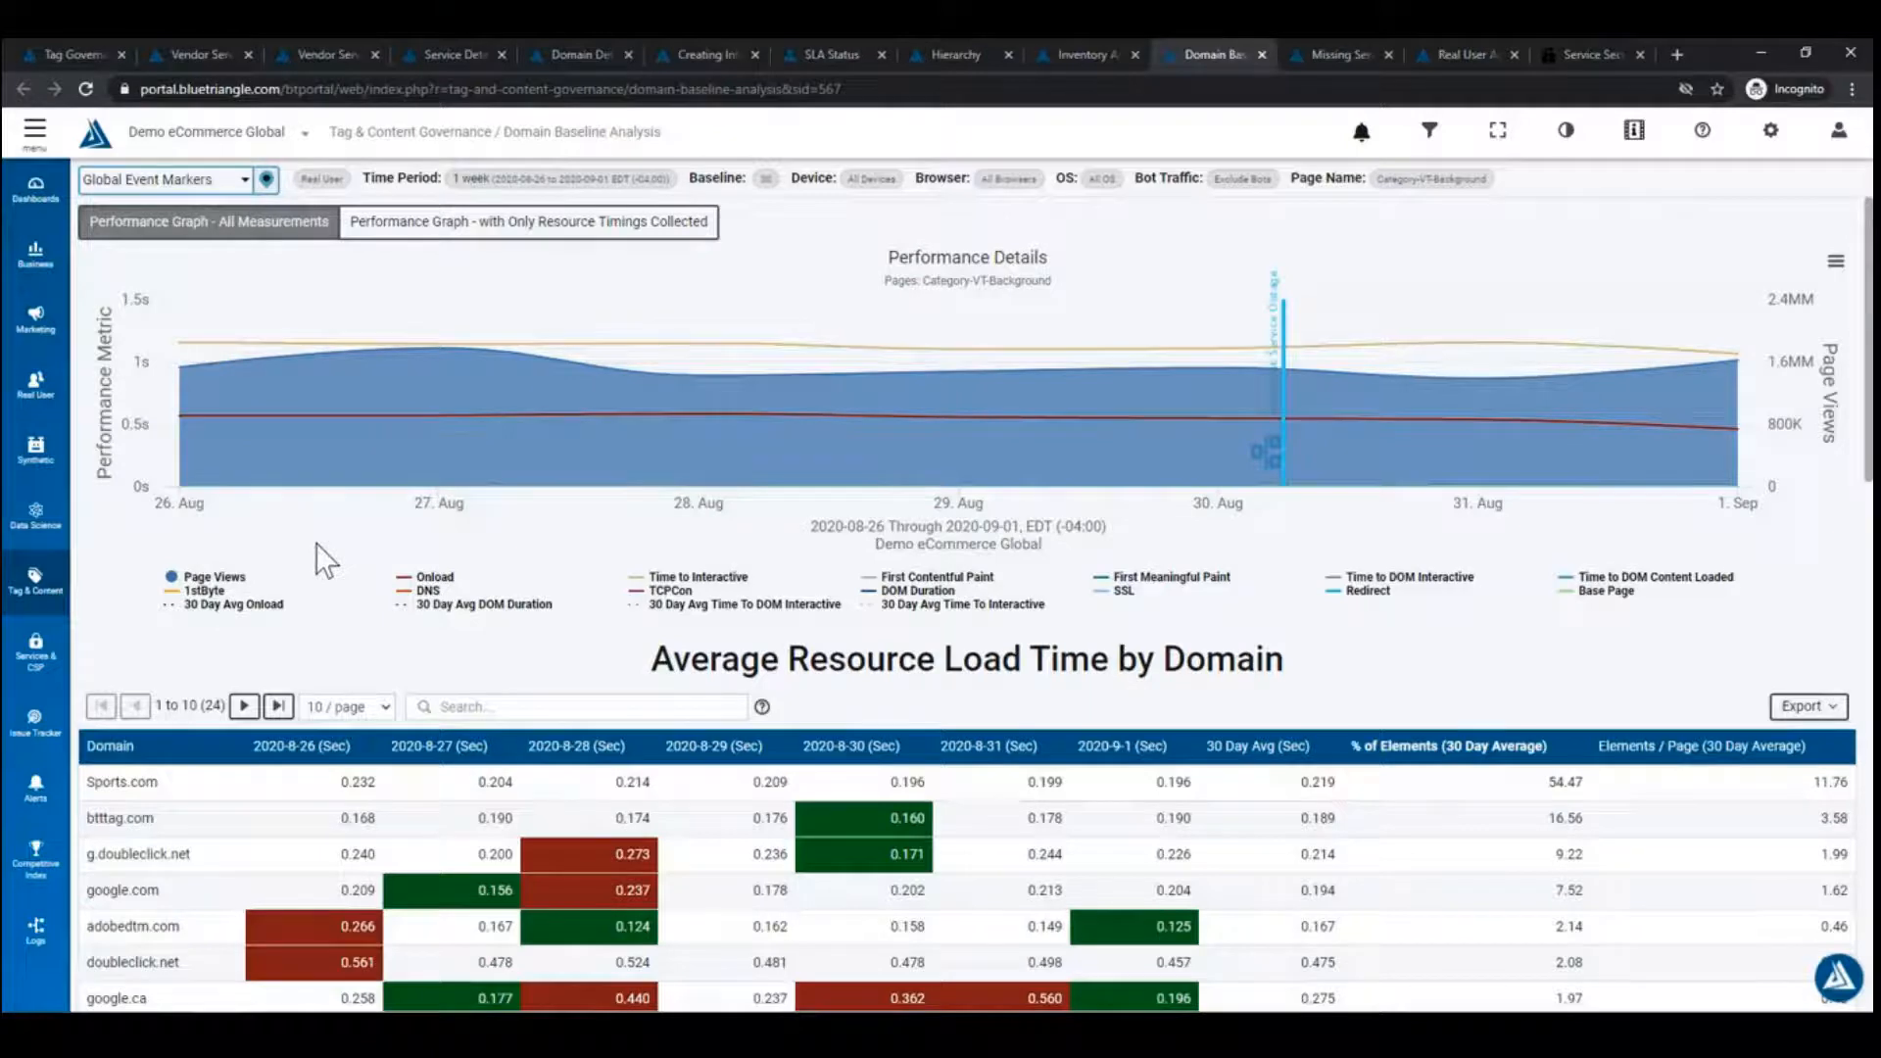
pyautogui.moveTo(329, 456)
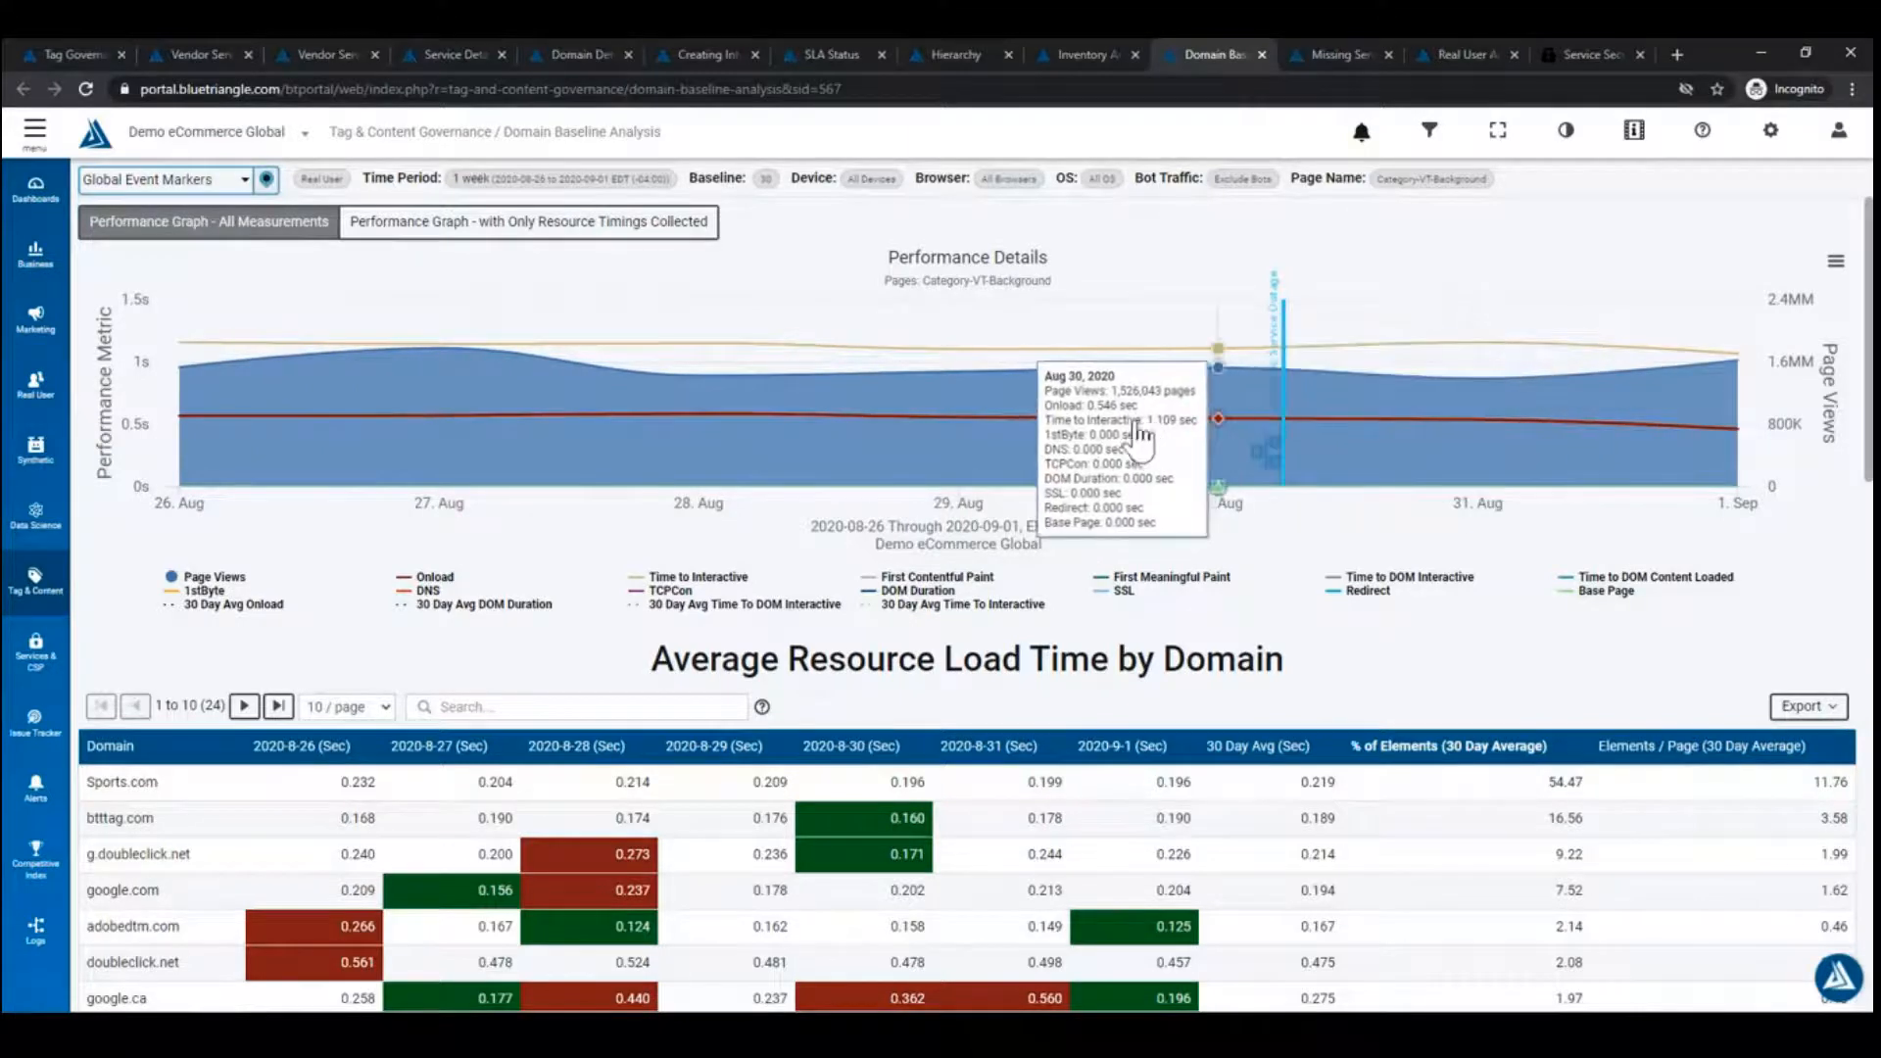
pyautogui.scroll(-1, 1044, 396)
pyautogui.scroll(-2, 1044, 398)
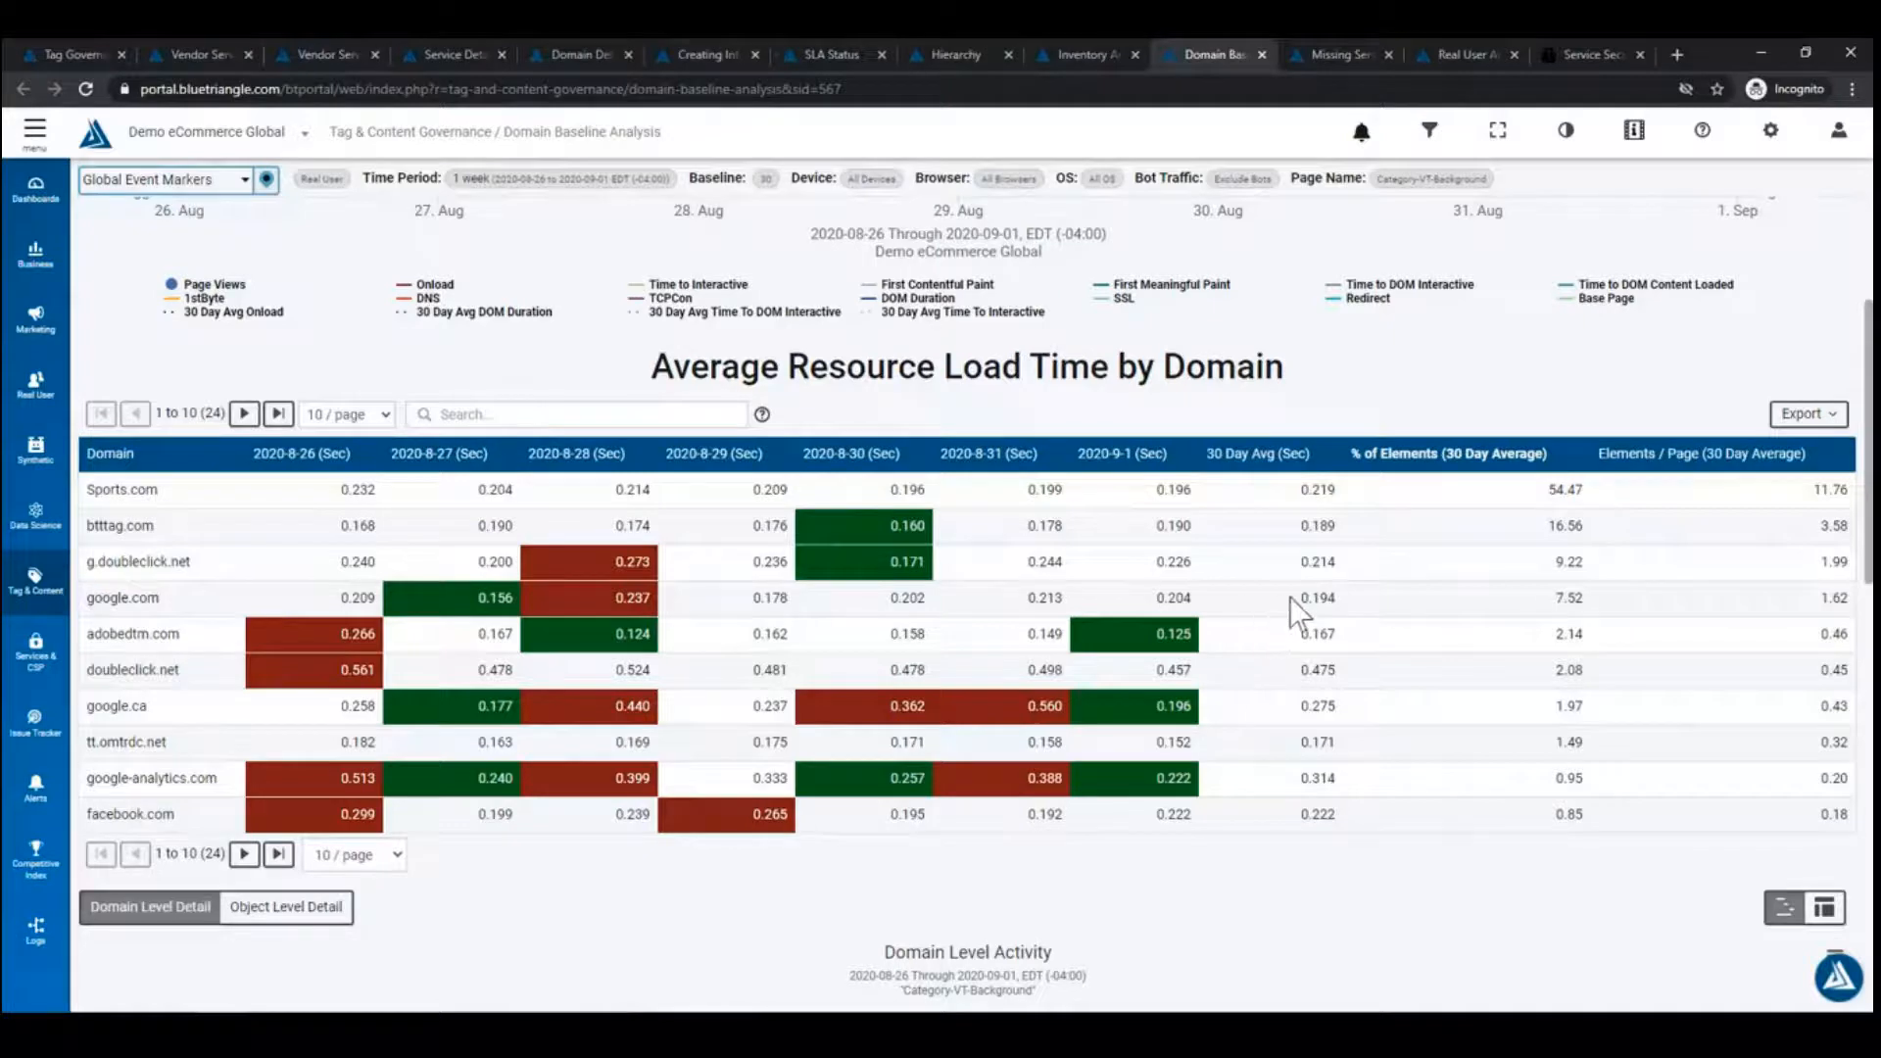
pyautogui.moveTo(1307, 602); pyautogui.dragTo(1339, 602)
# Review the Domain Level Activity chart and the Resource Timings By File table.
pyautogui.scroll(-5, 714, 690)
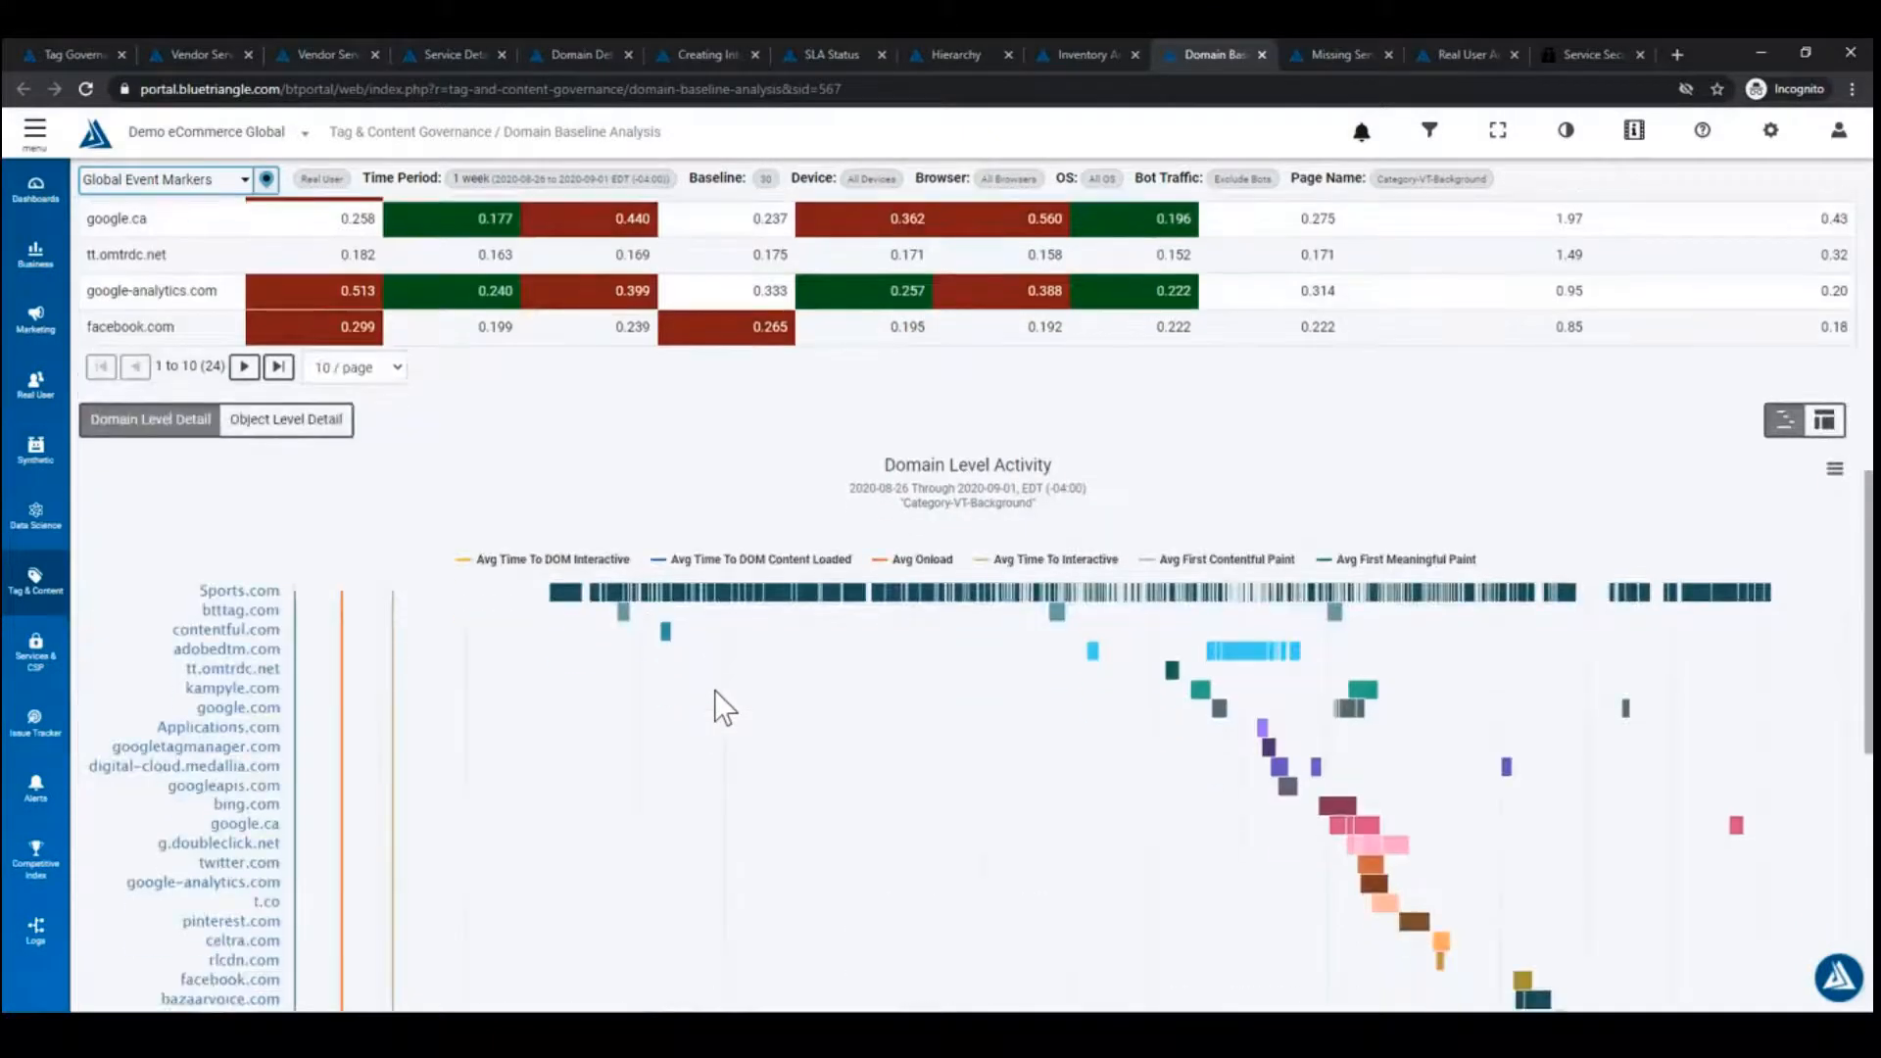
pyautogui.scroll(-5, 349, 468)
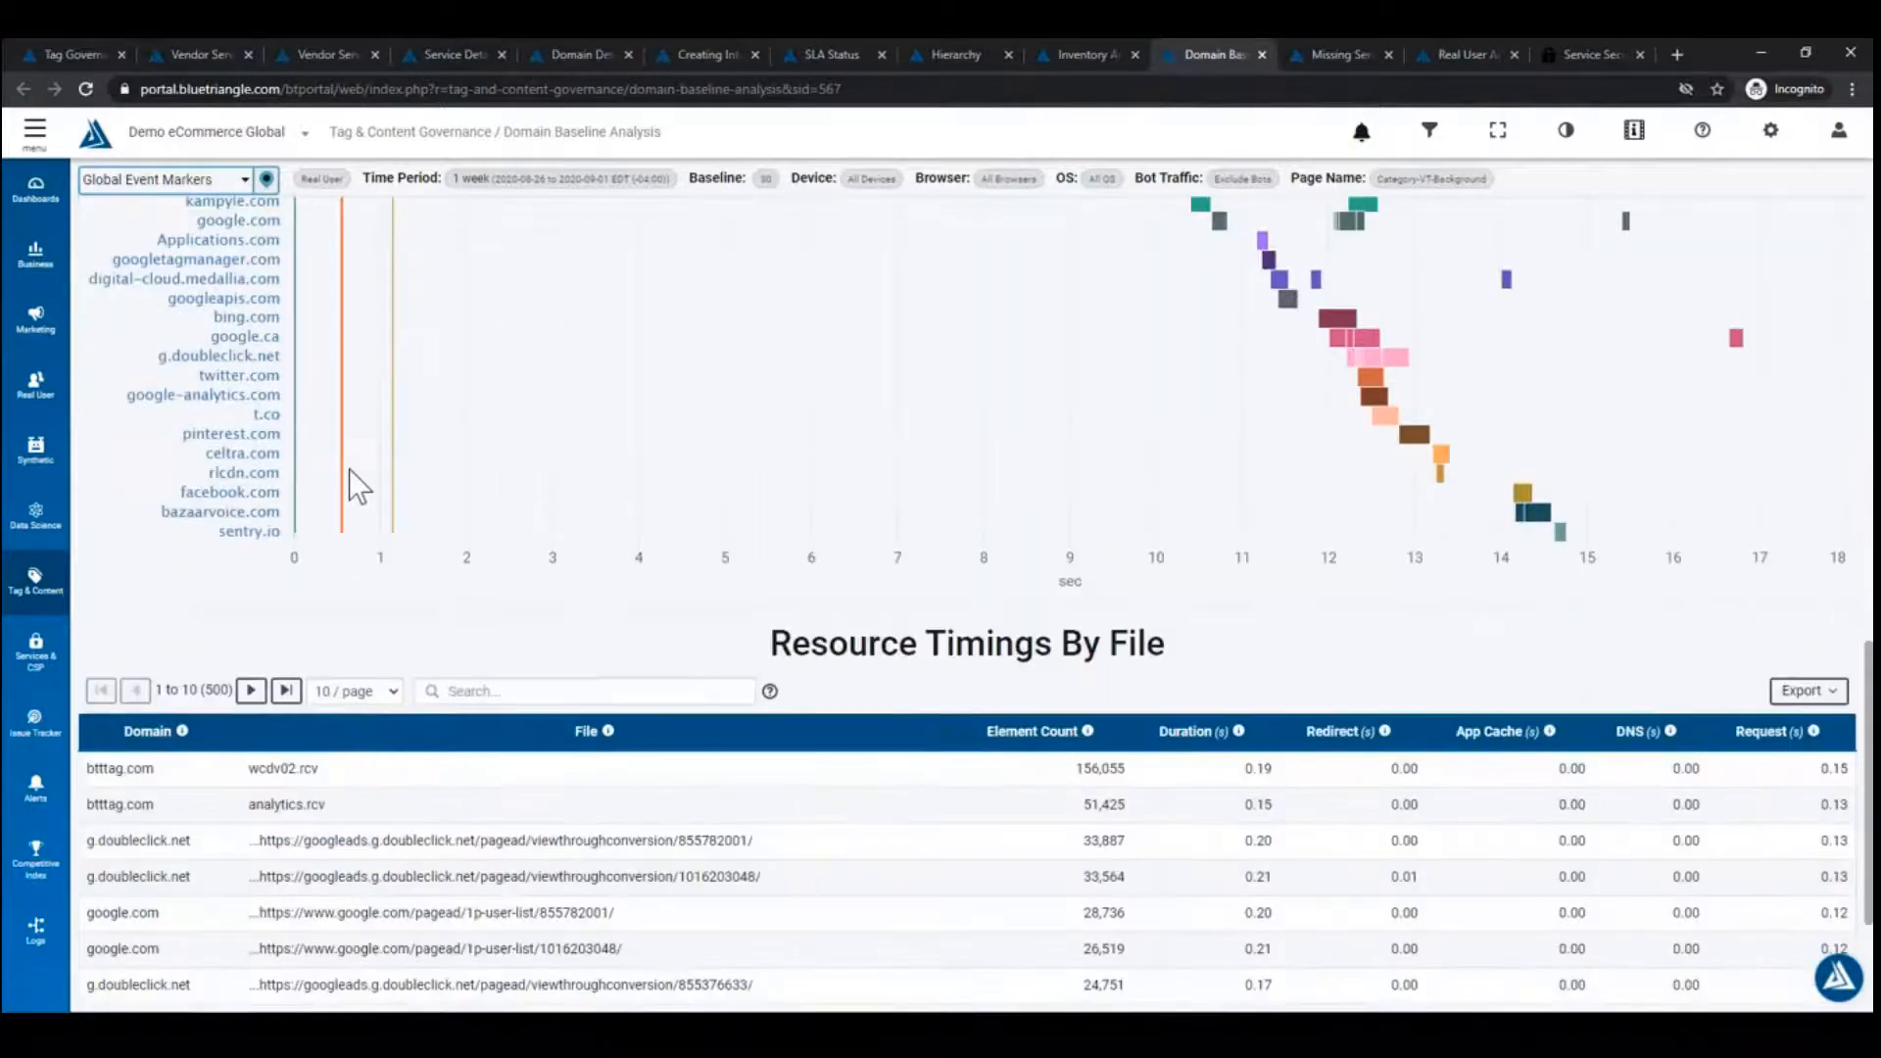
pyautogui.scroll(4, 349, 468)
pyautogui.scroll(-1, 350, 468)
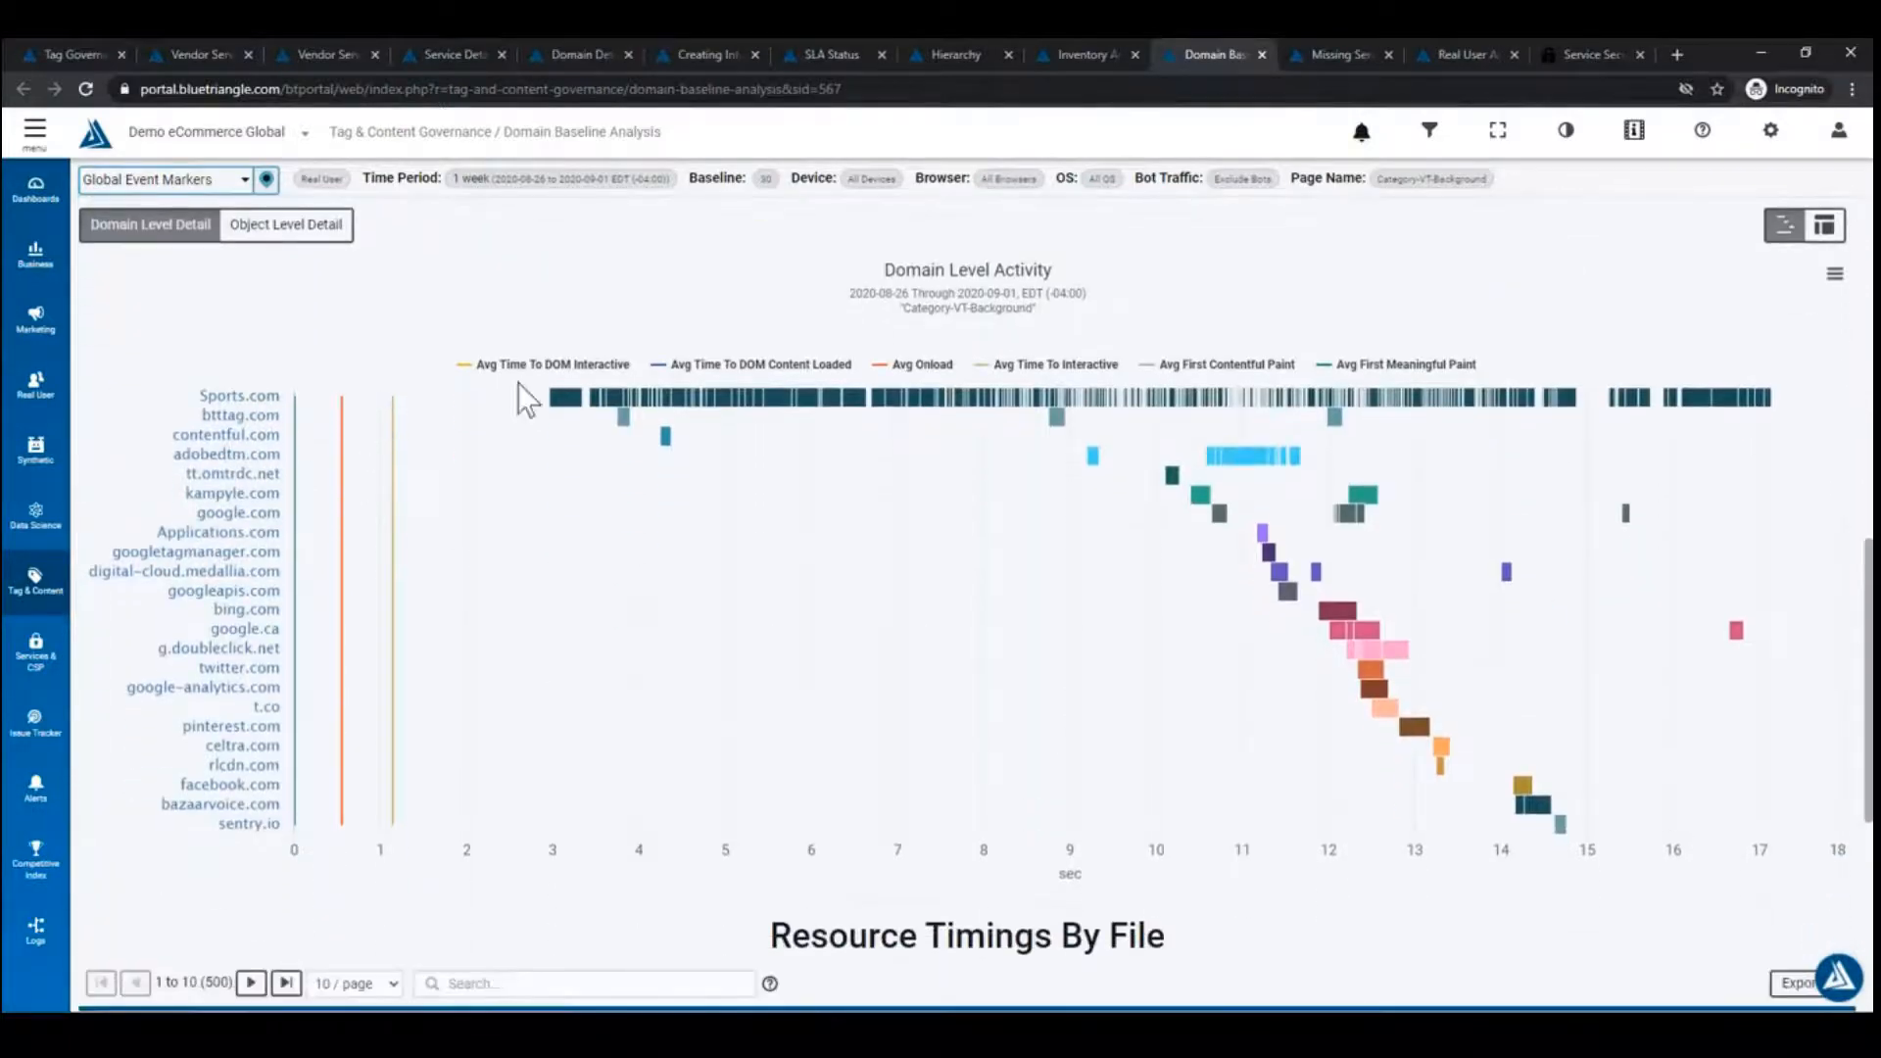
# Switch the activity chart to Object Level Detail and look through the individual files' timings.
pyautogui.moveTo(590, 396)
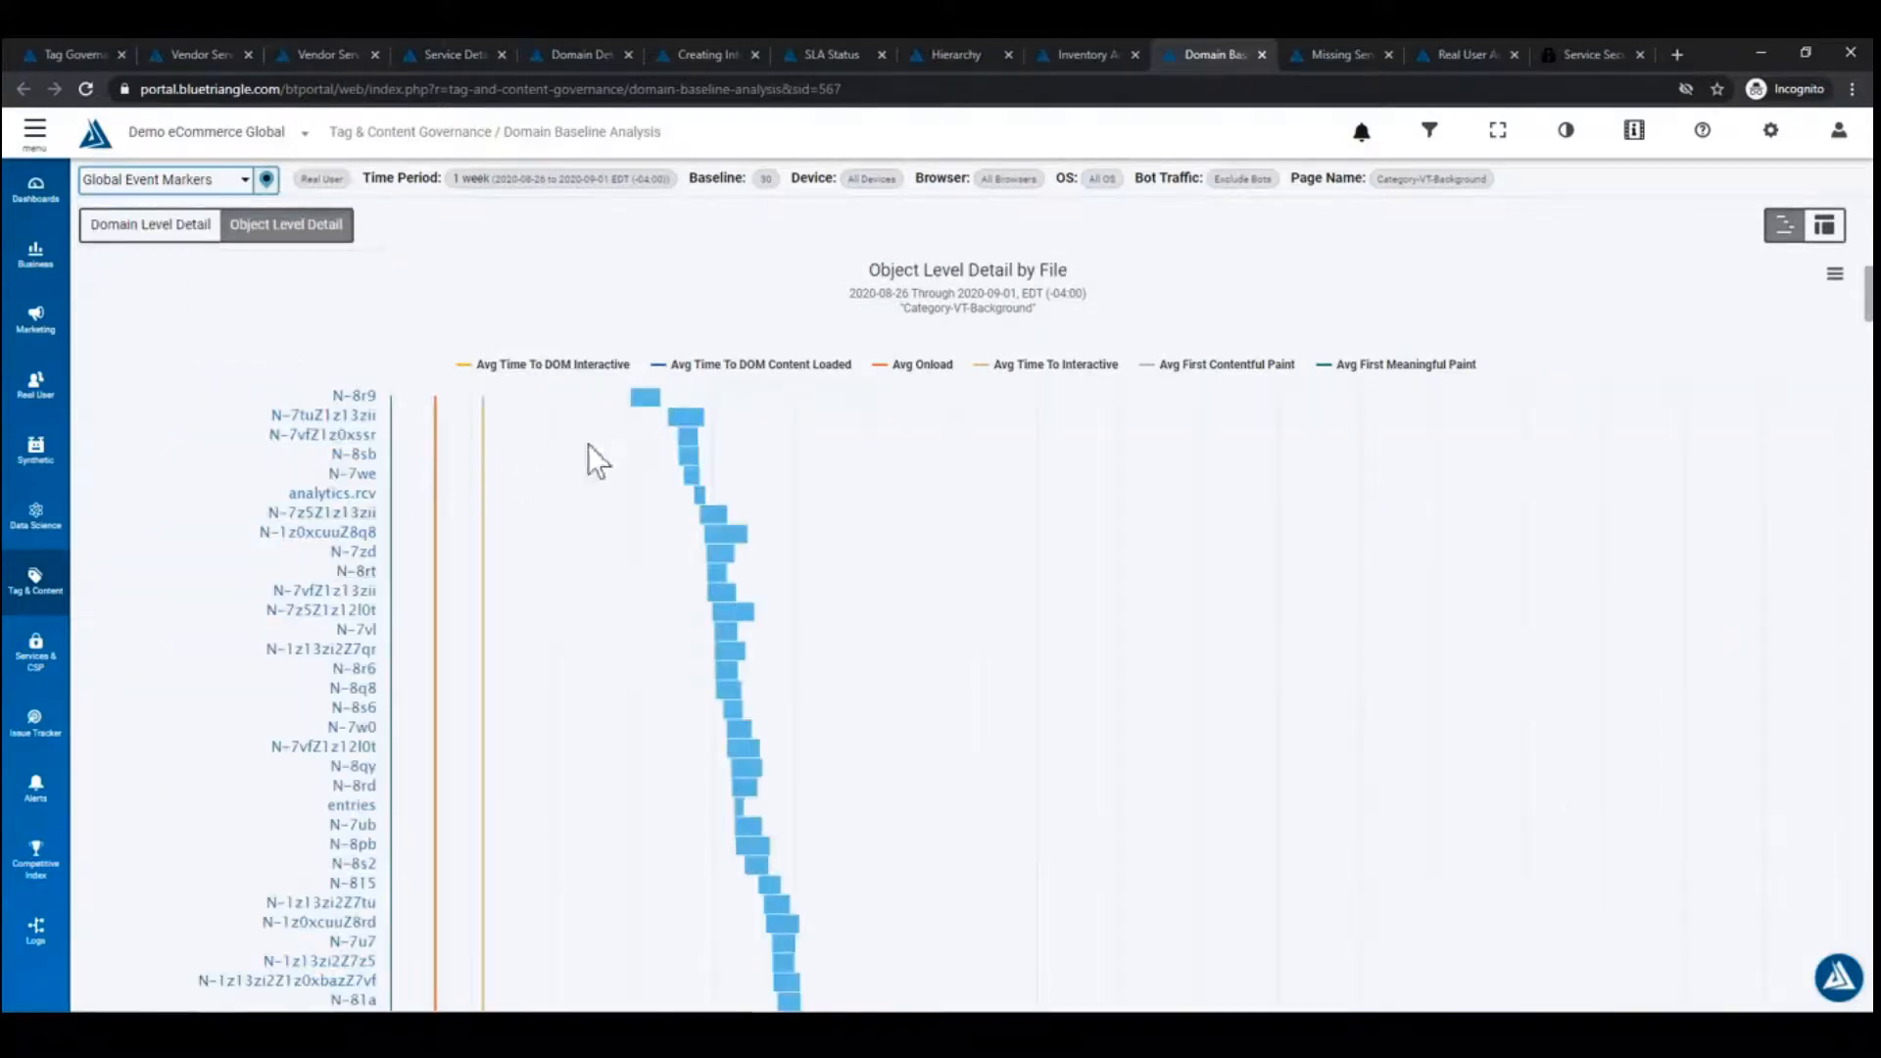
pyautogui.scroll(-12, 309, 583)
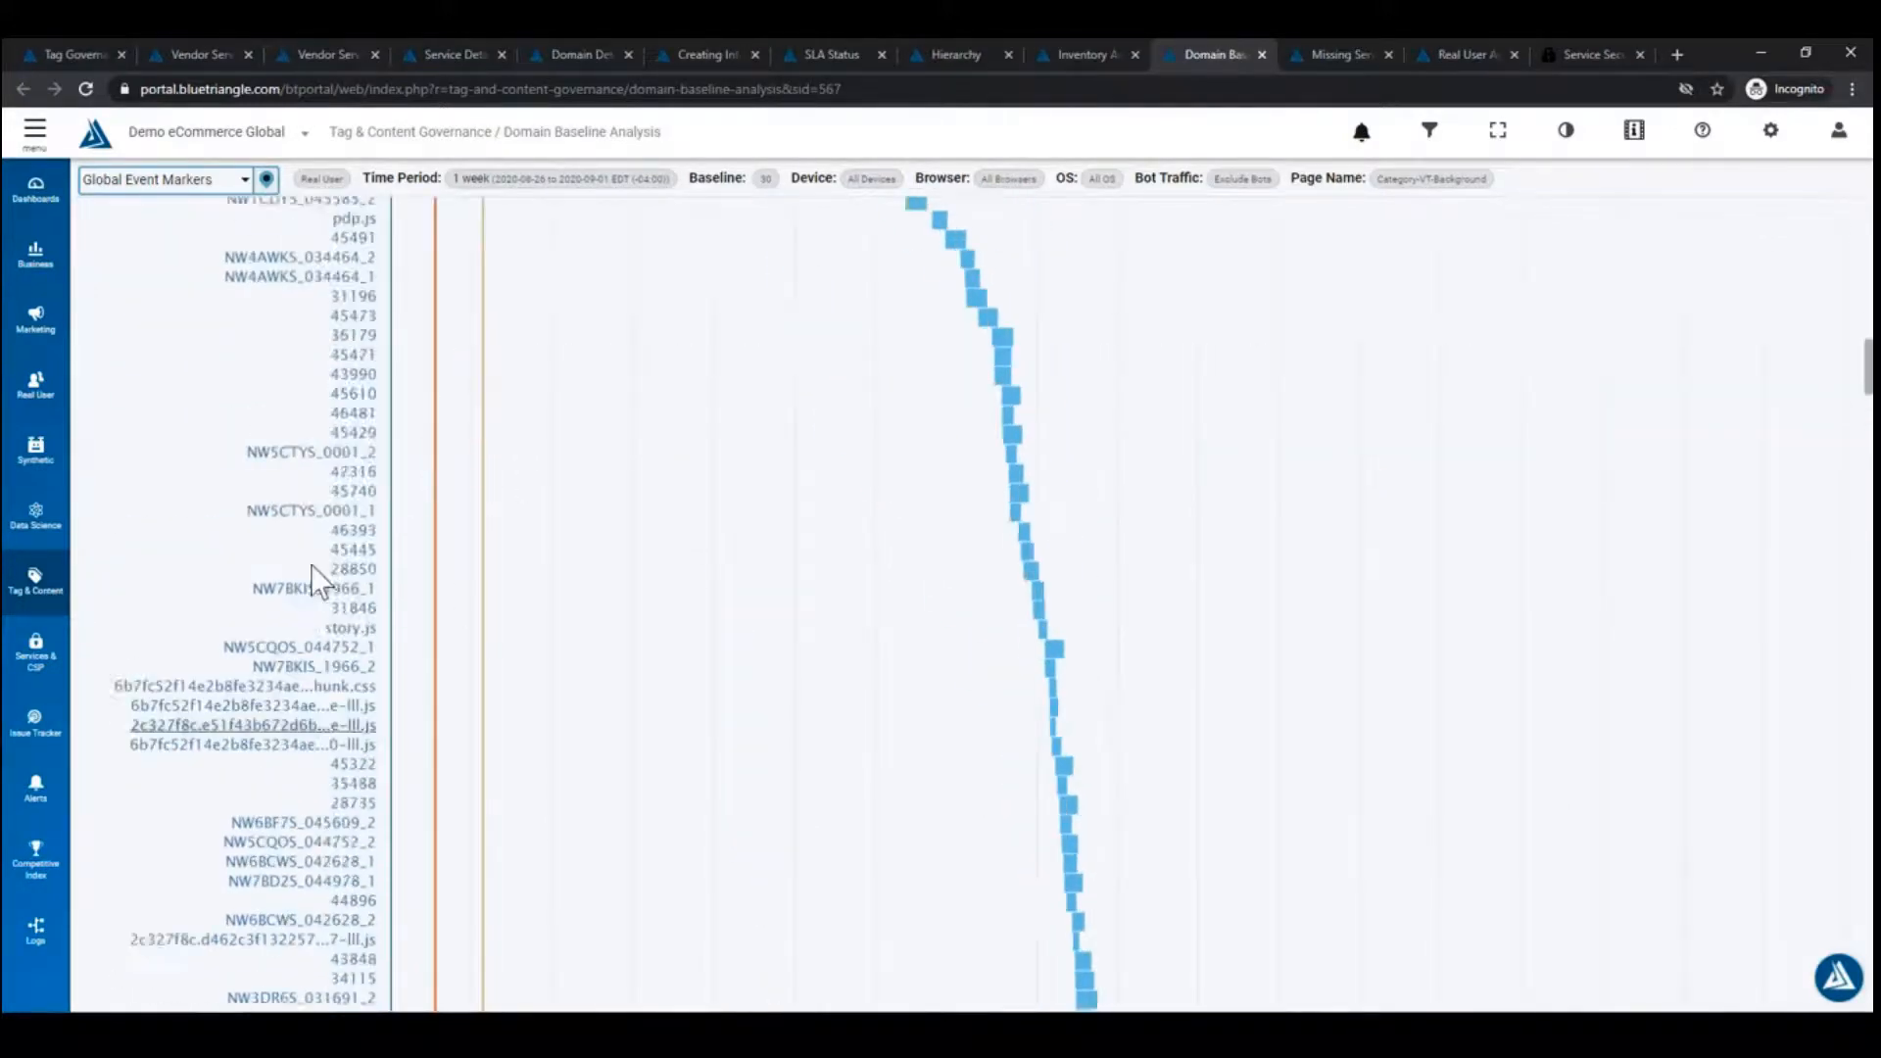
pyautogui.scroll(14, 306, 578)
pyautogui.scroll(6, 314, 576)
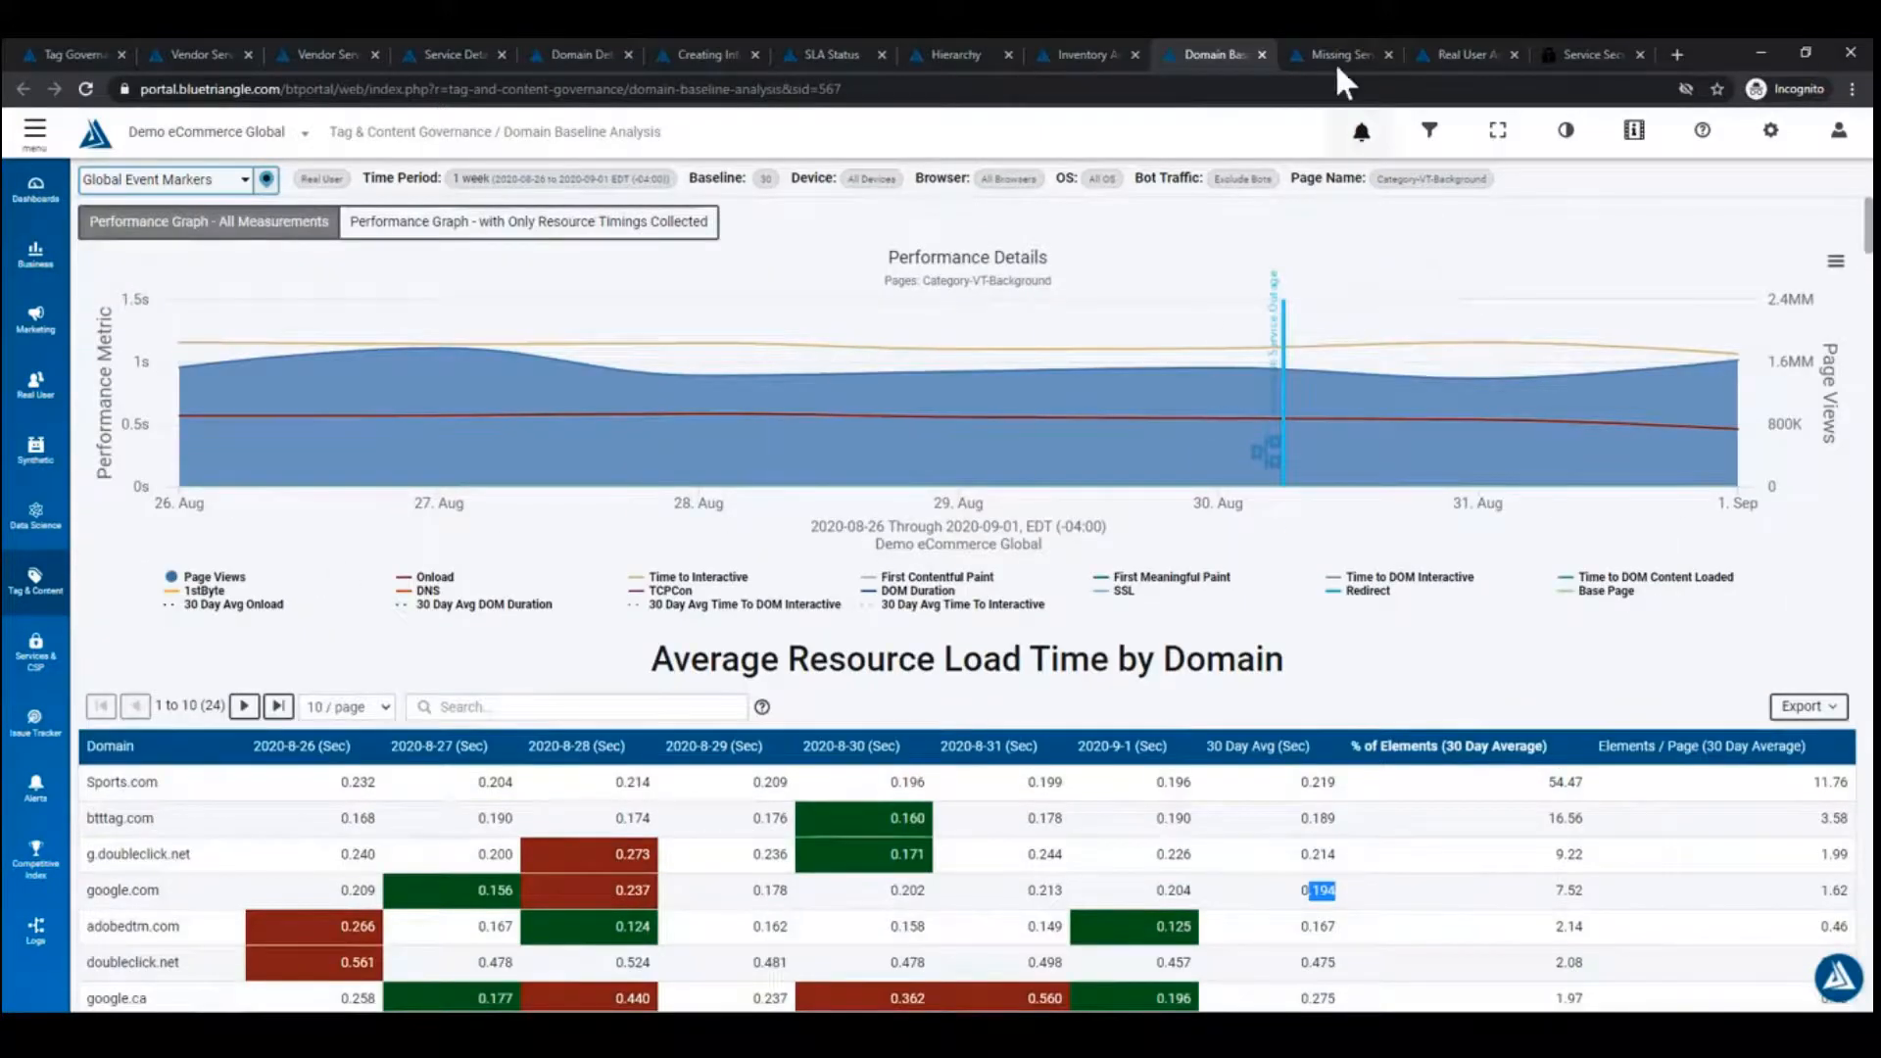
# Go to the Missing Services page, collapse the Tag & Content Governance navigation group, and review the service alerts and configured service profiles.
pyautogui.click(1338, 55)
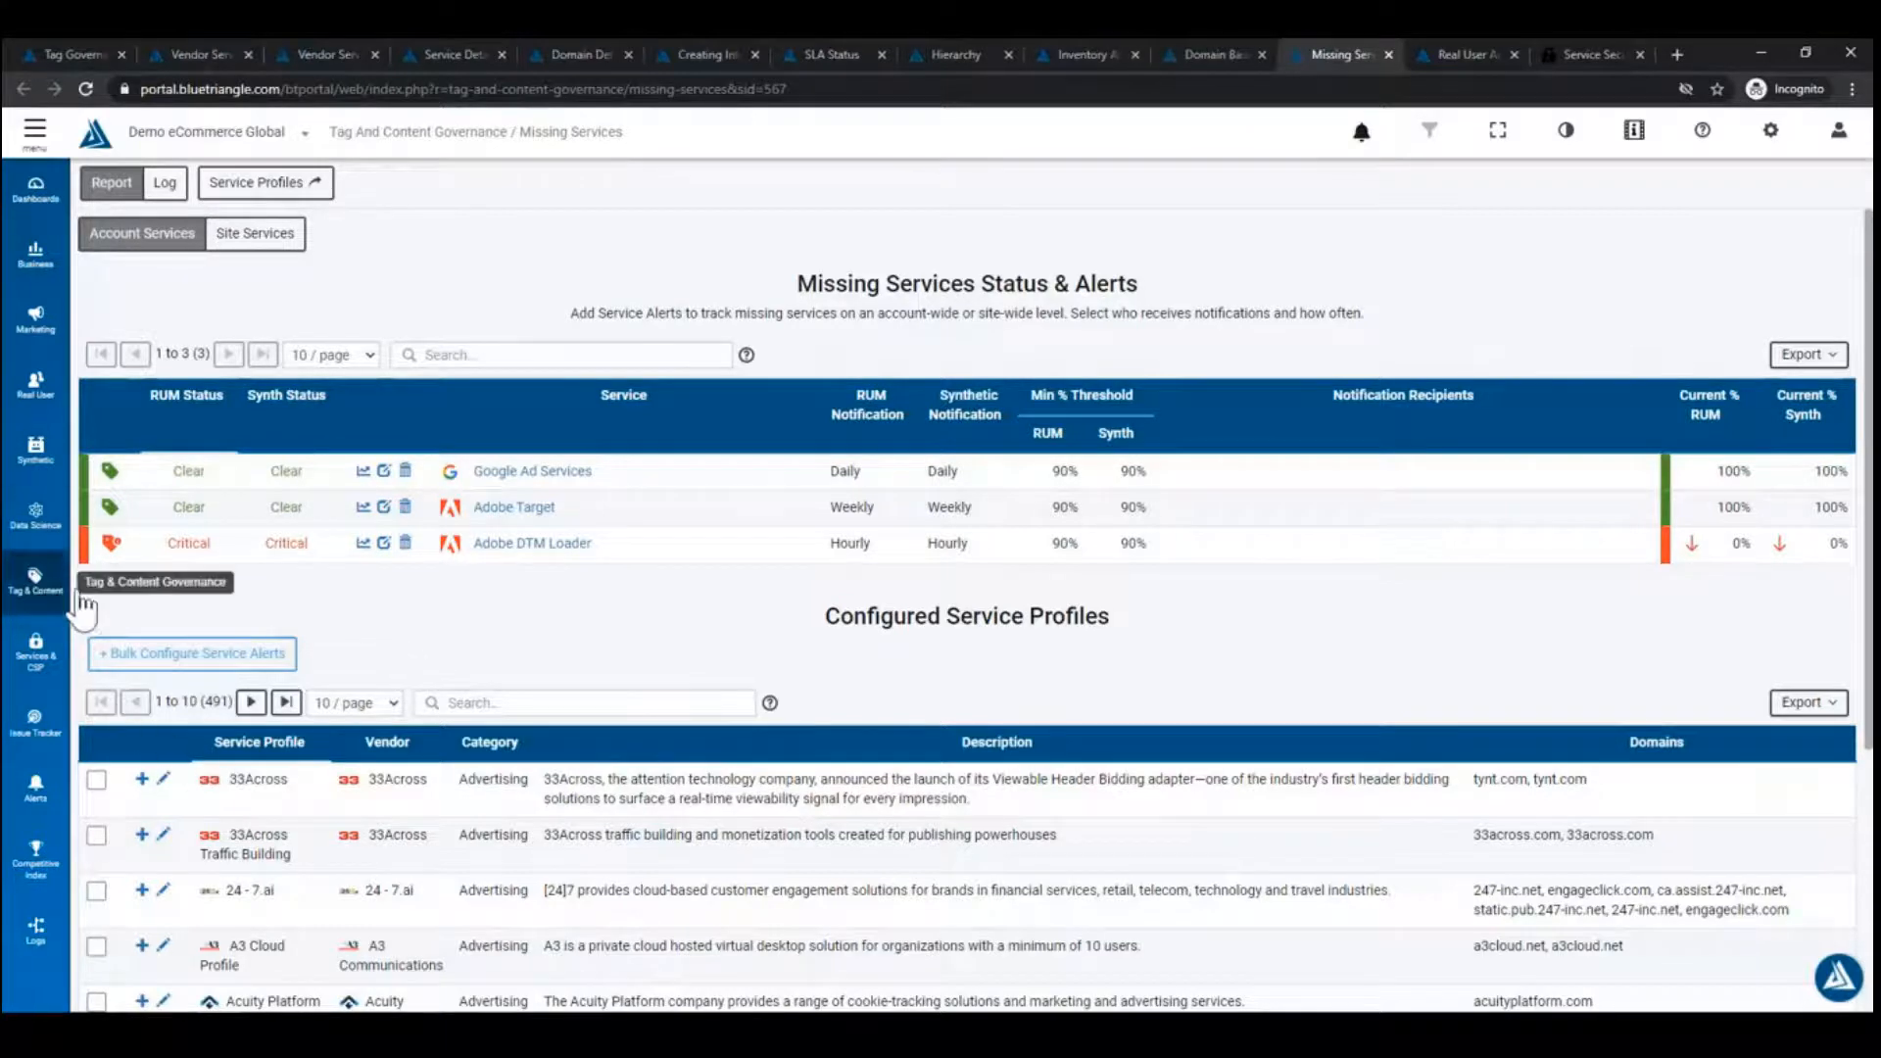
pyautogui.moveTo(35, 586)
pyautogui.scroll(-3, 161, 882)
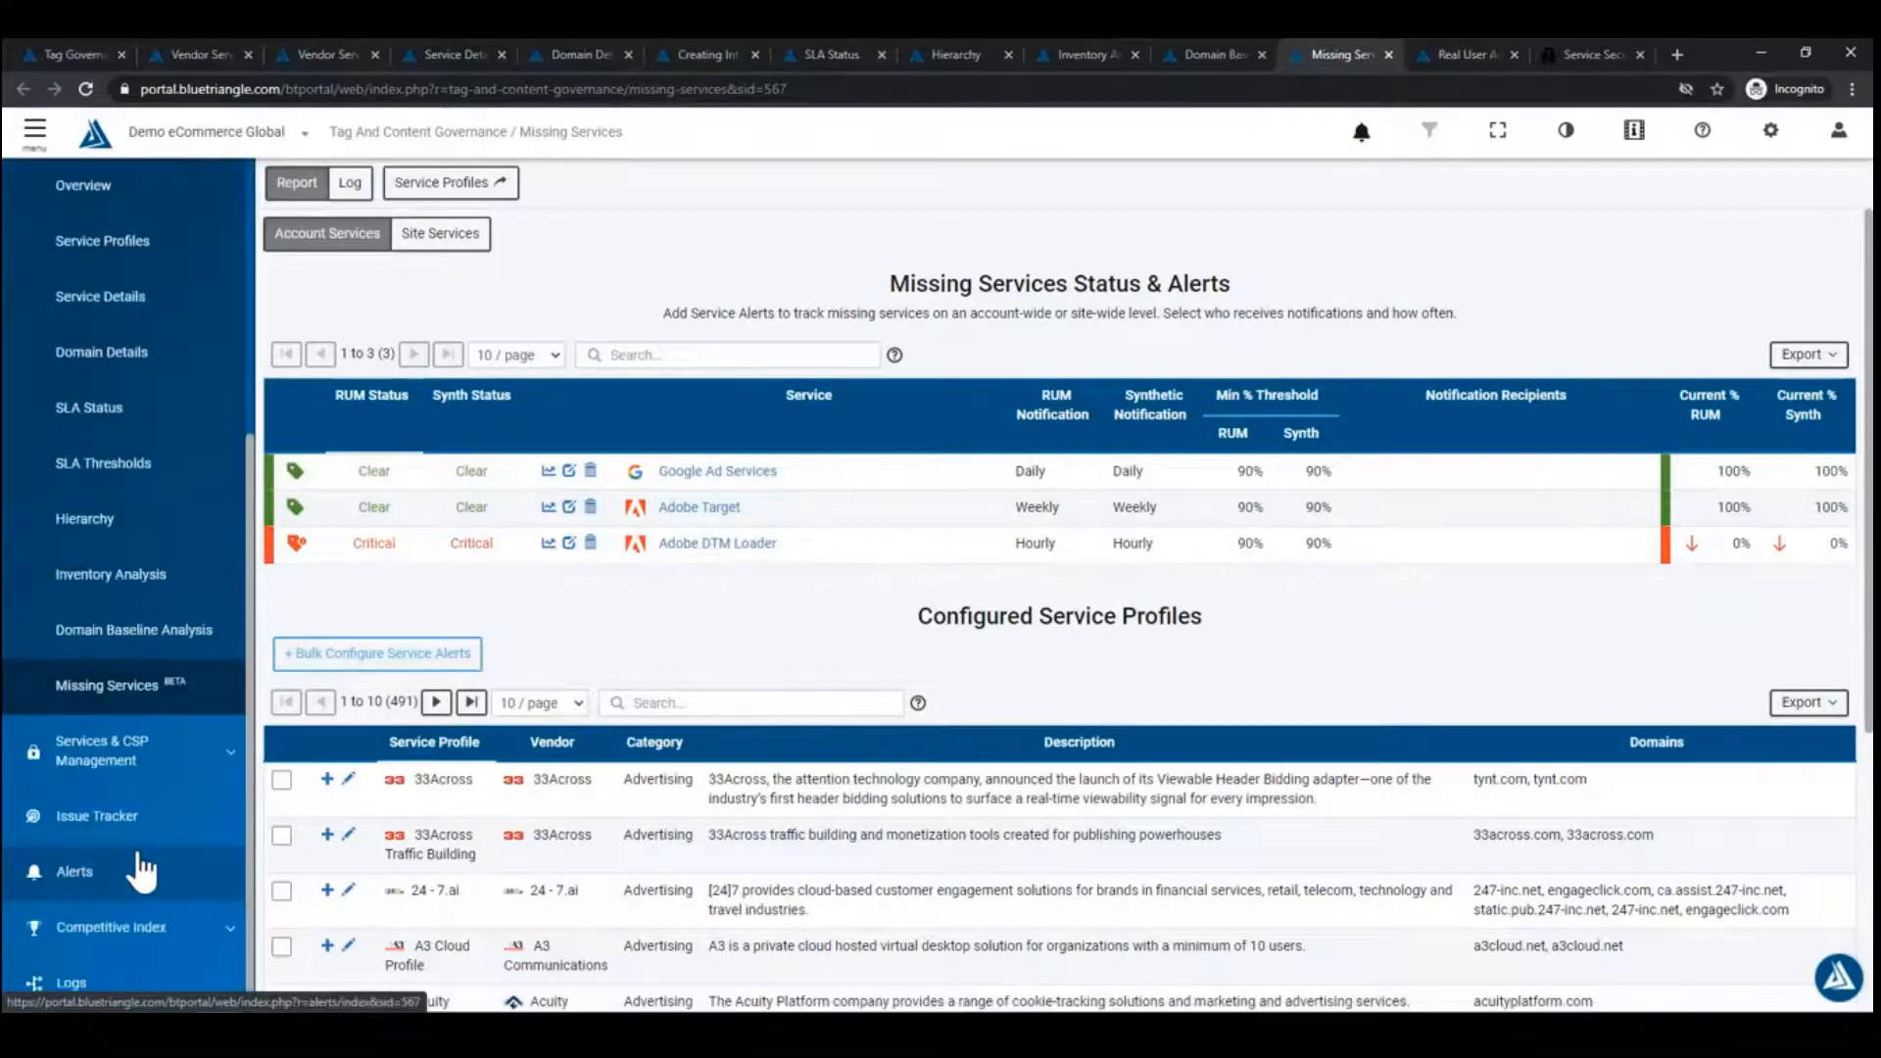
pyautogui.scroll(4, 169, 730)
pyautogui.scroll(1, 167, 740)
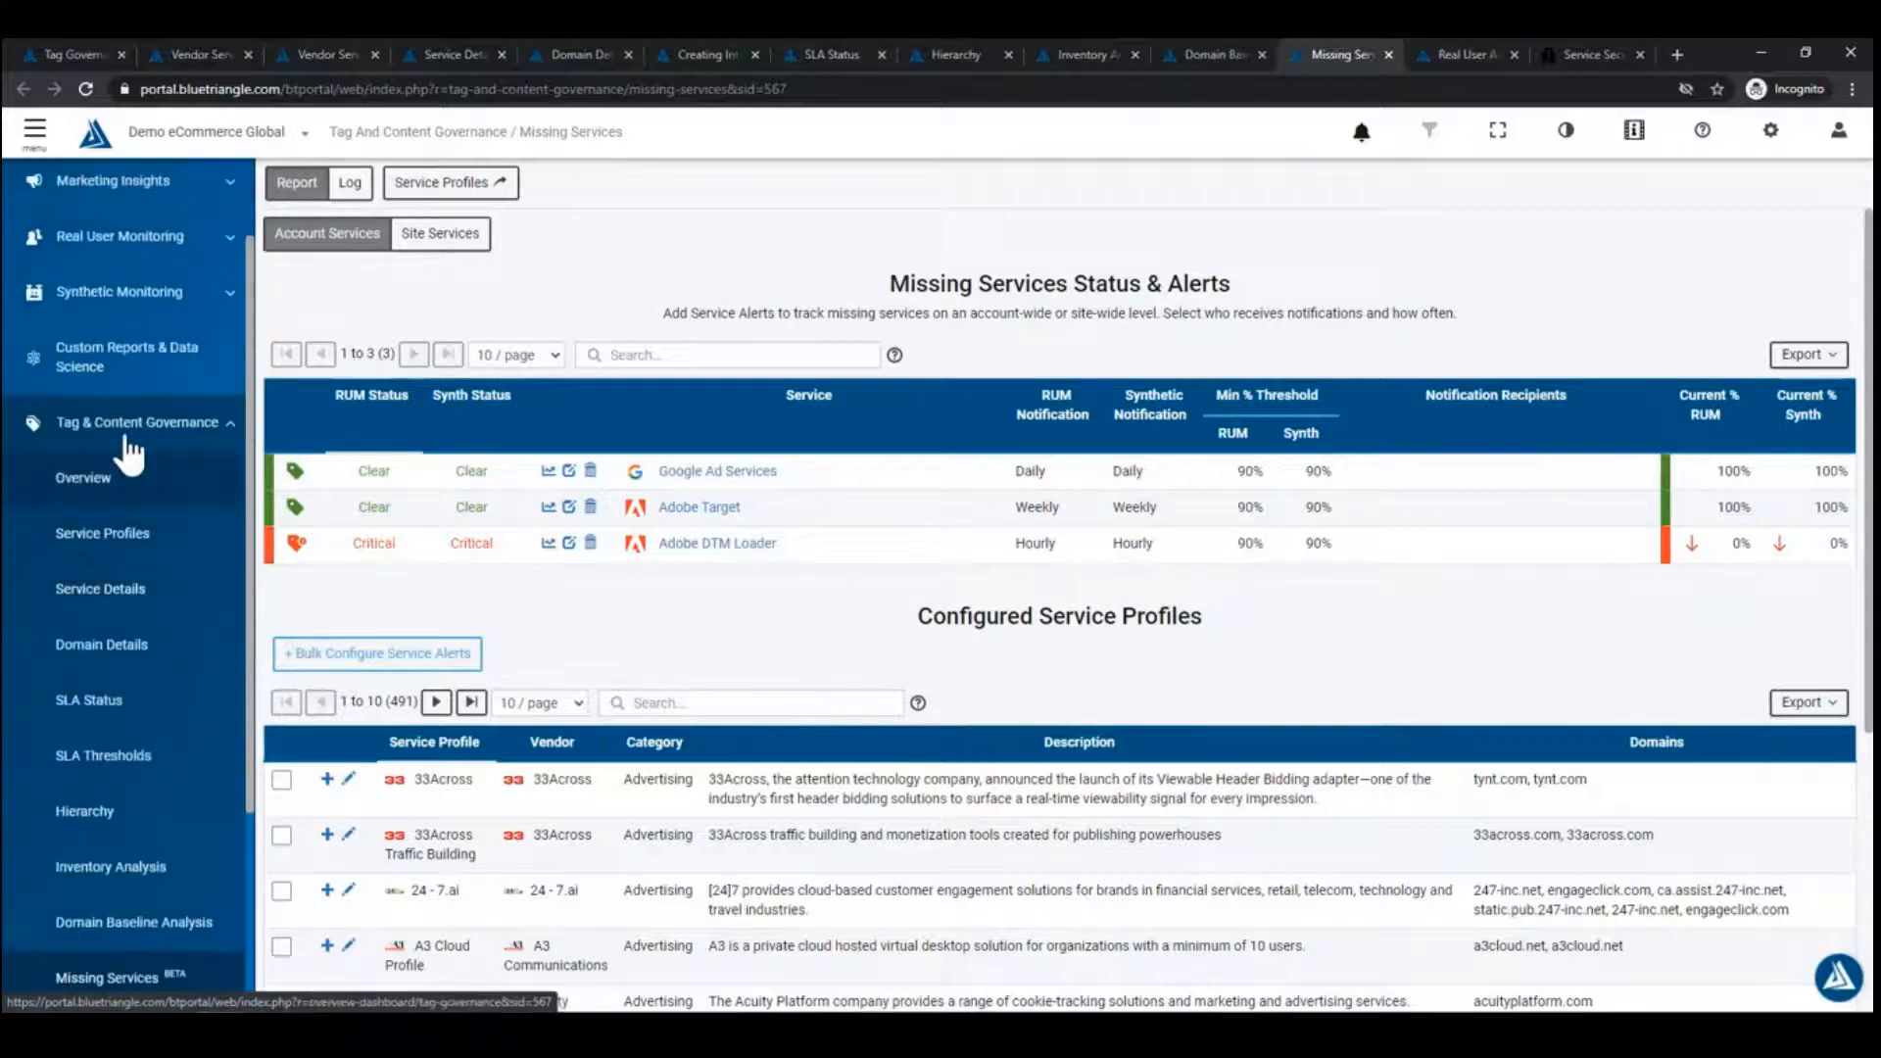
pyautogui.click(109, 424)
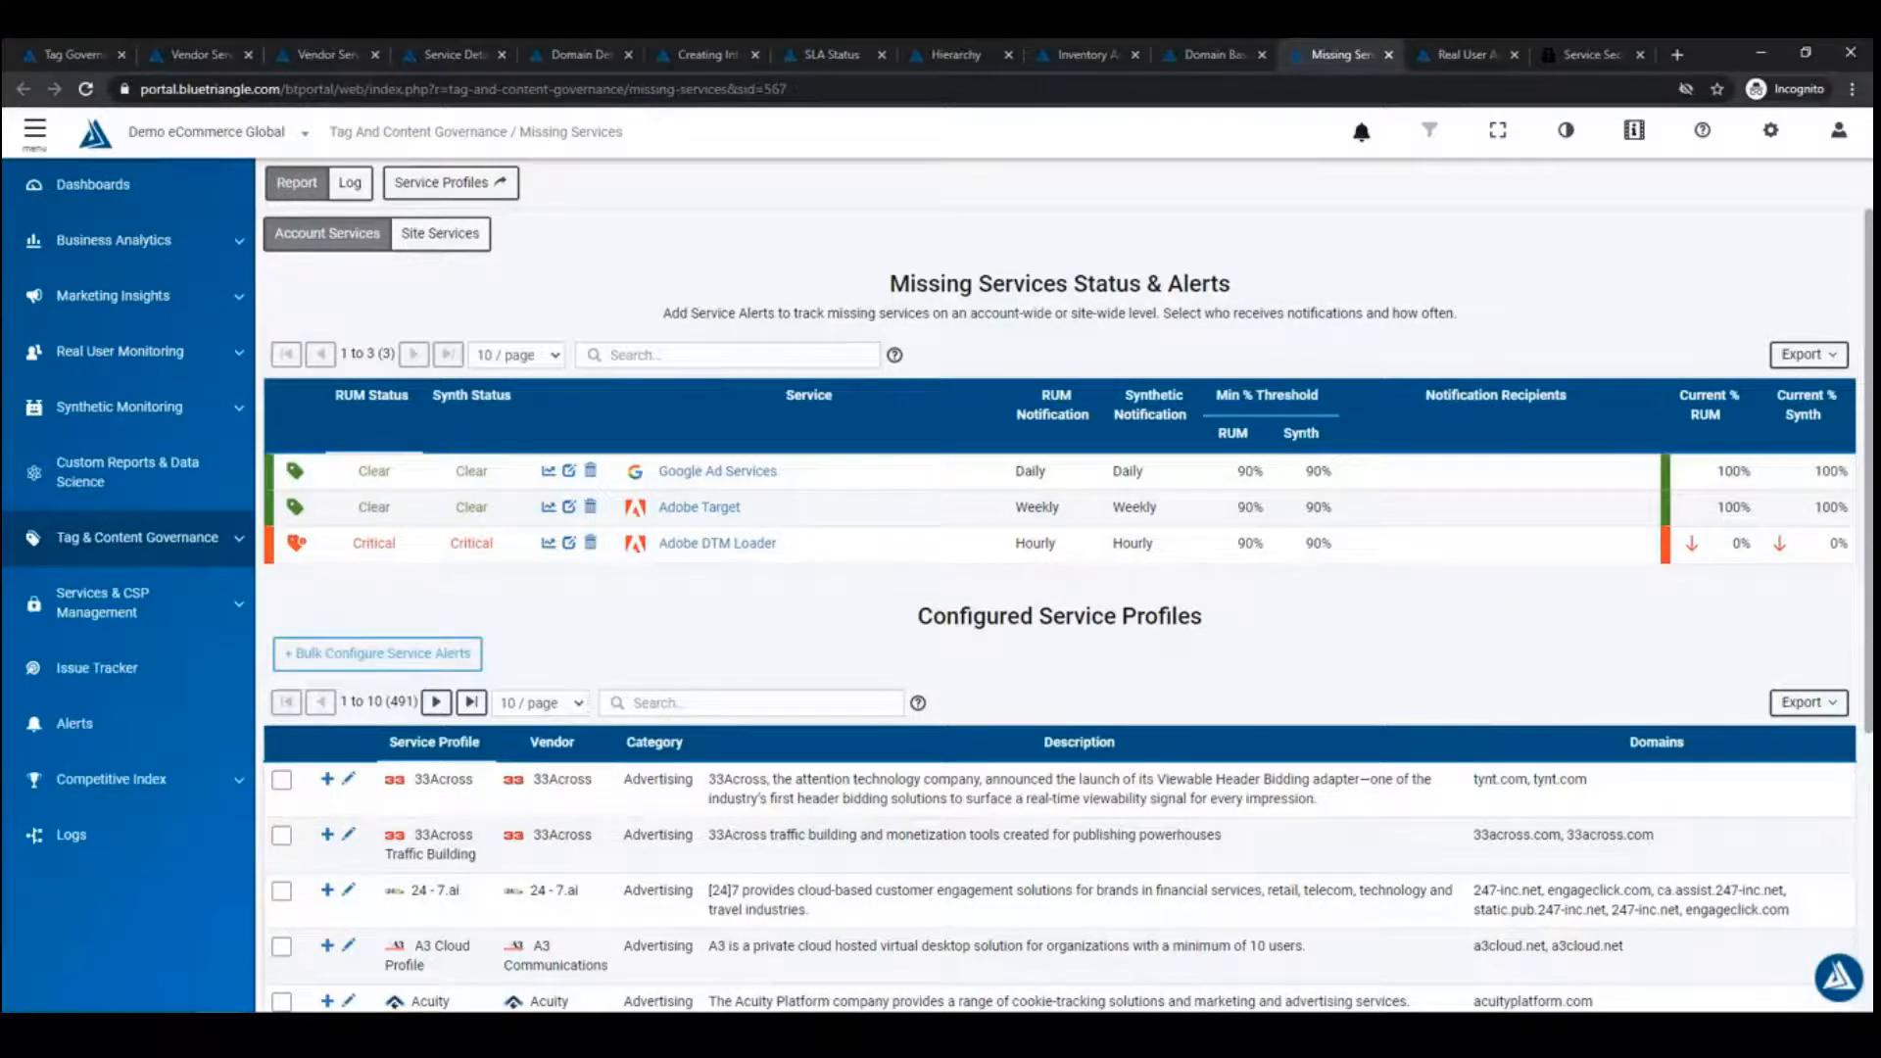
pyautogui.scroll(-1, 420, 843)
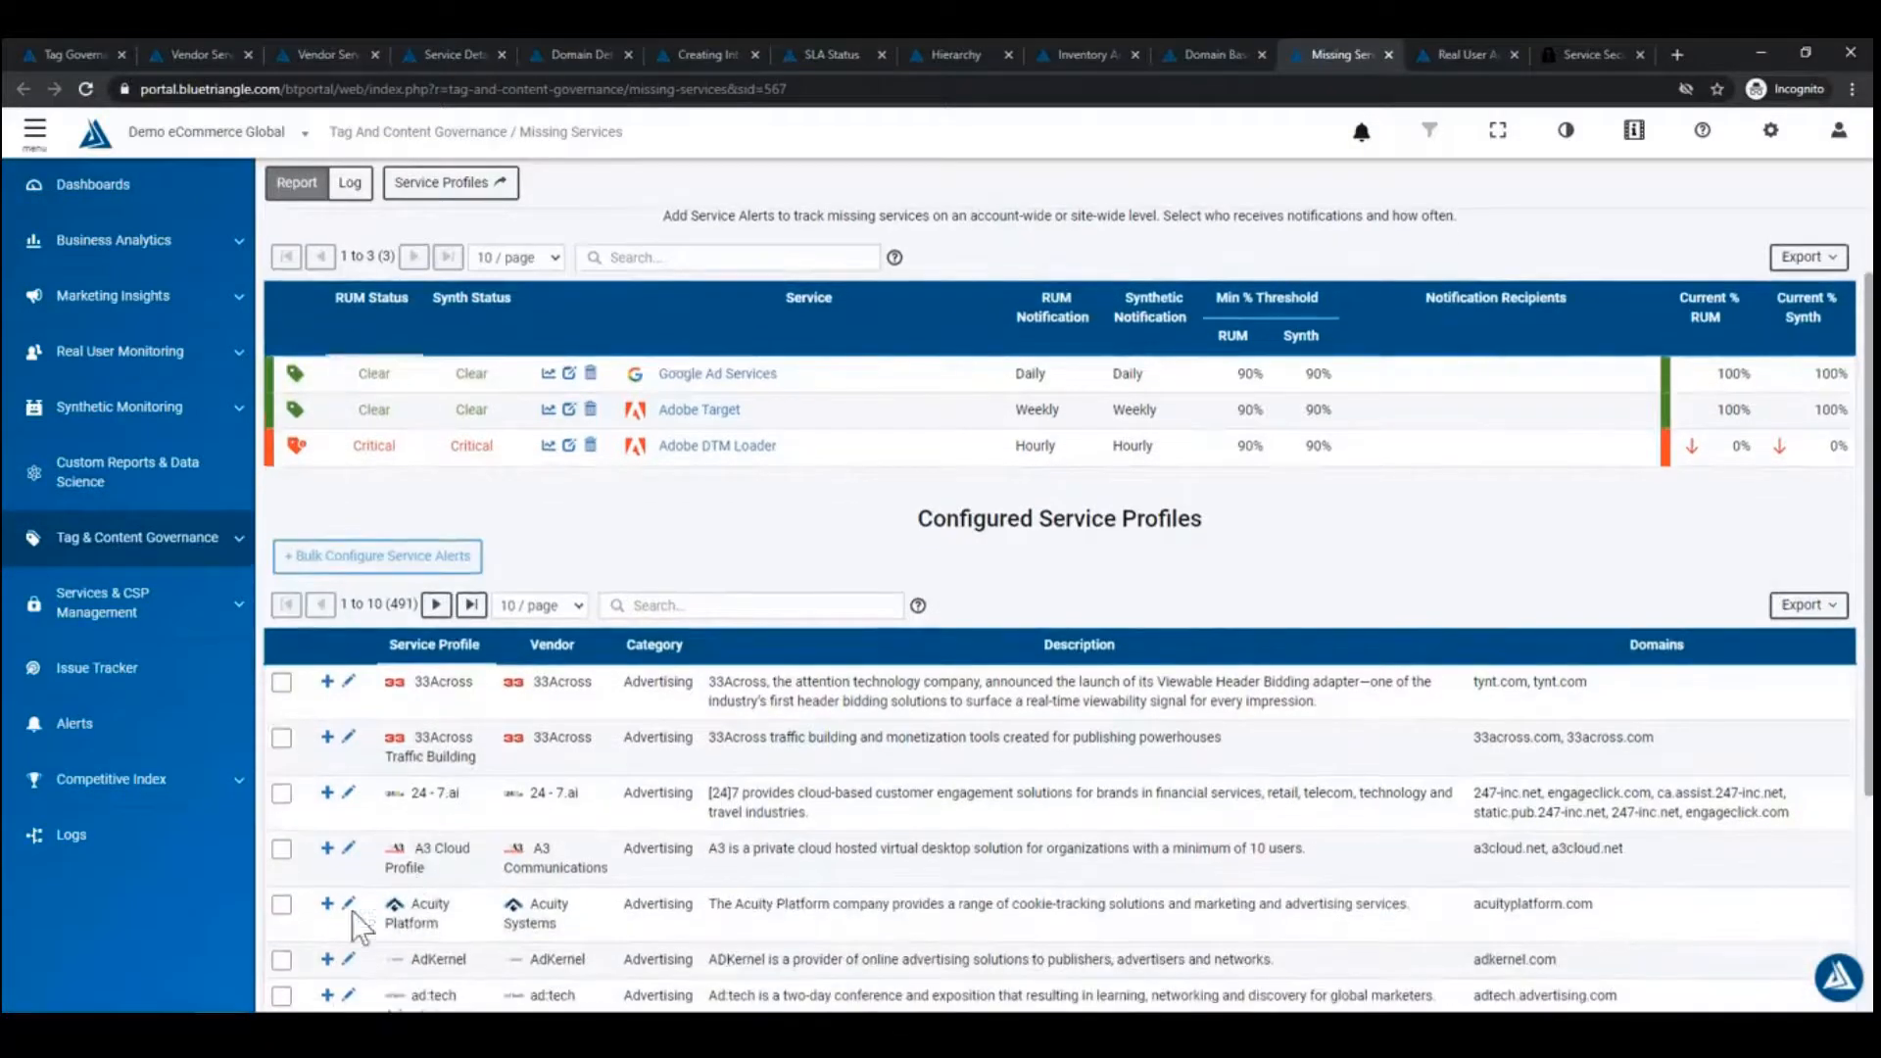
# Review the tracking and notification settings of the A3 Cloud Profile service, leaving them without saving.
pyautogui.click(327, 849)
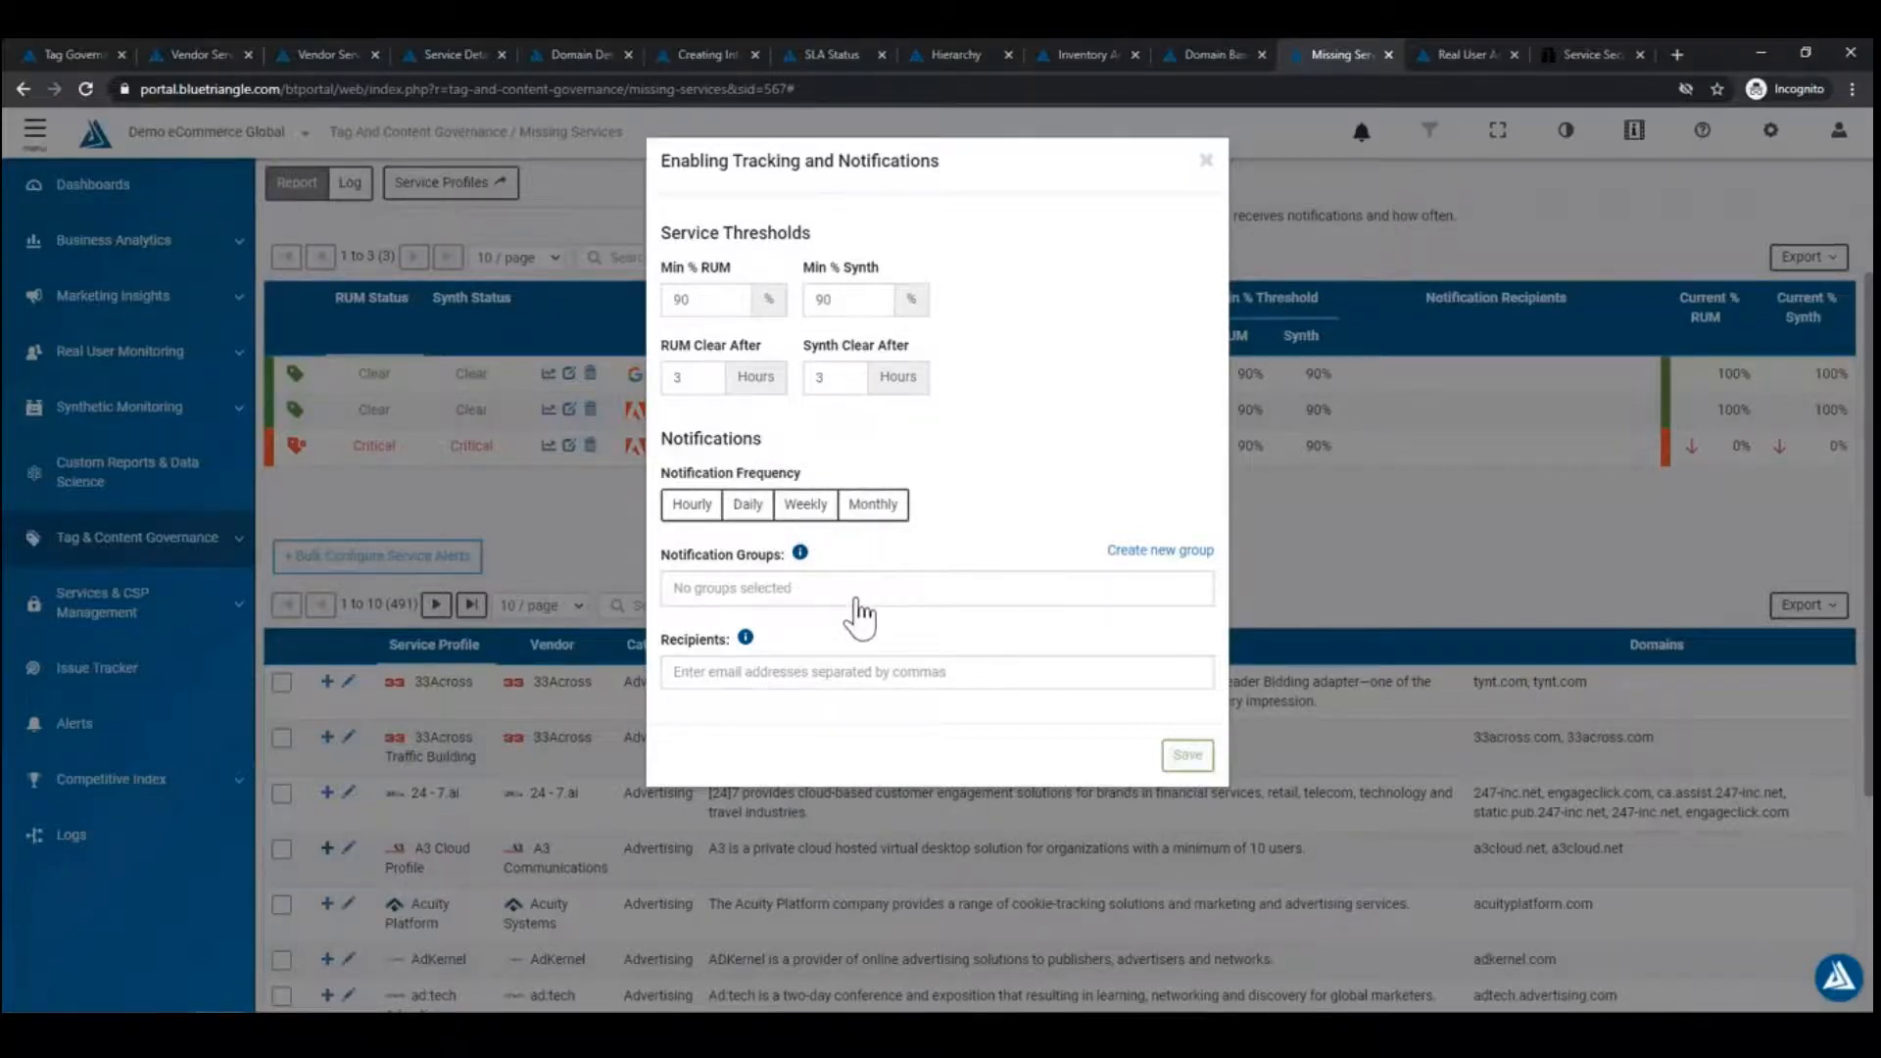
pyautogui.click(1206, 160)
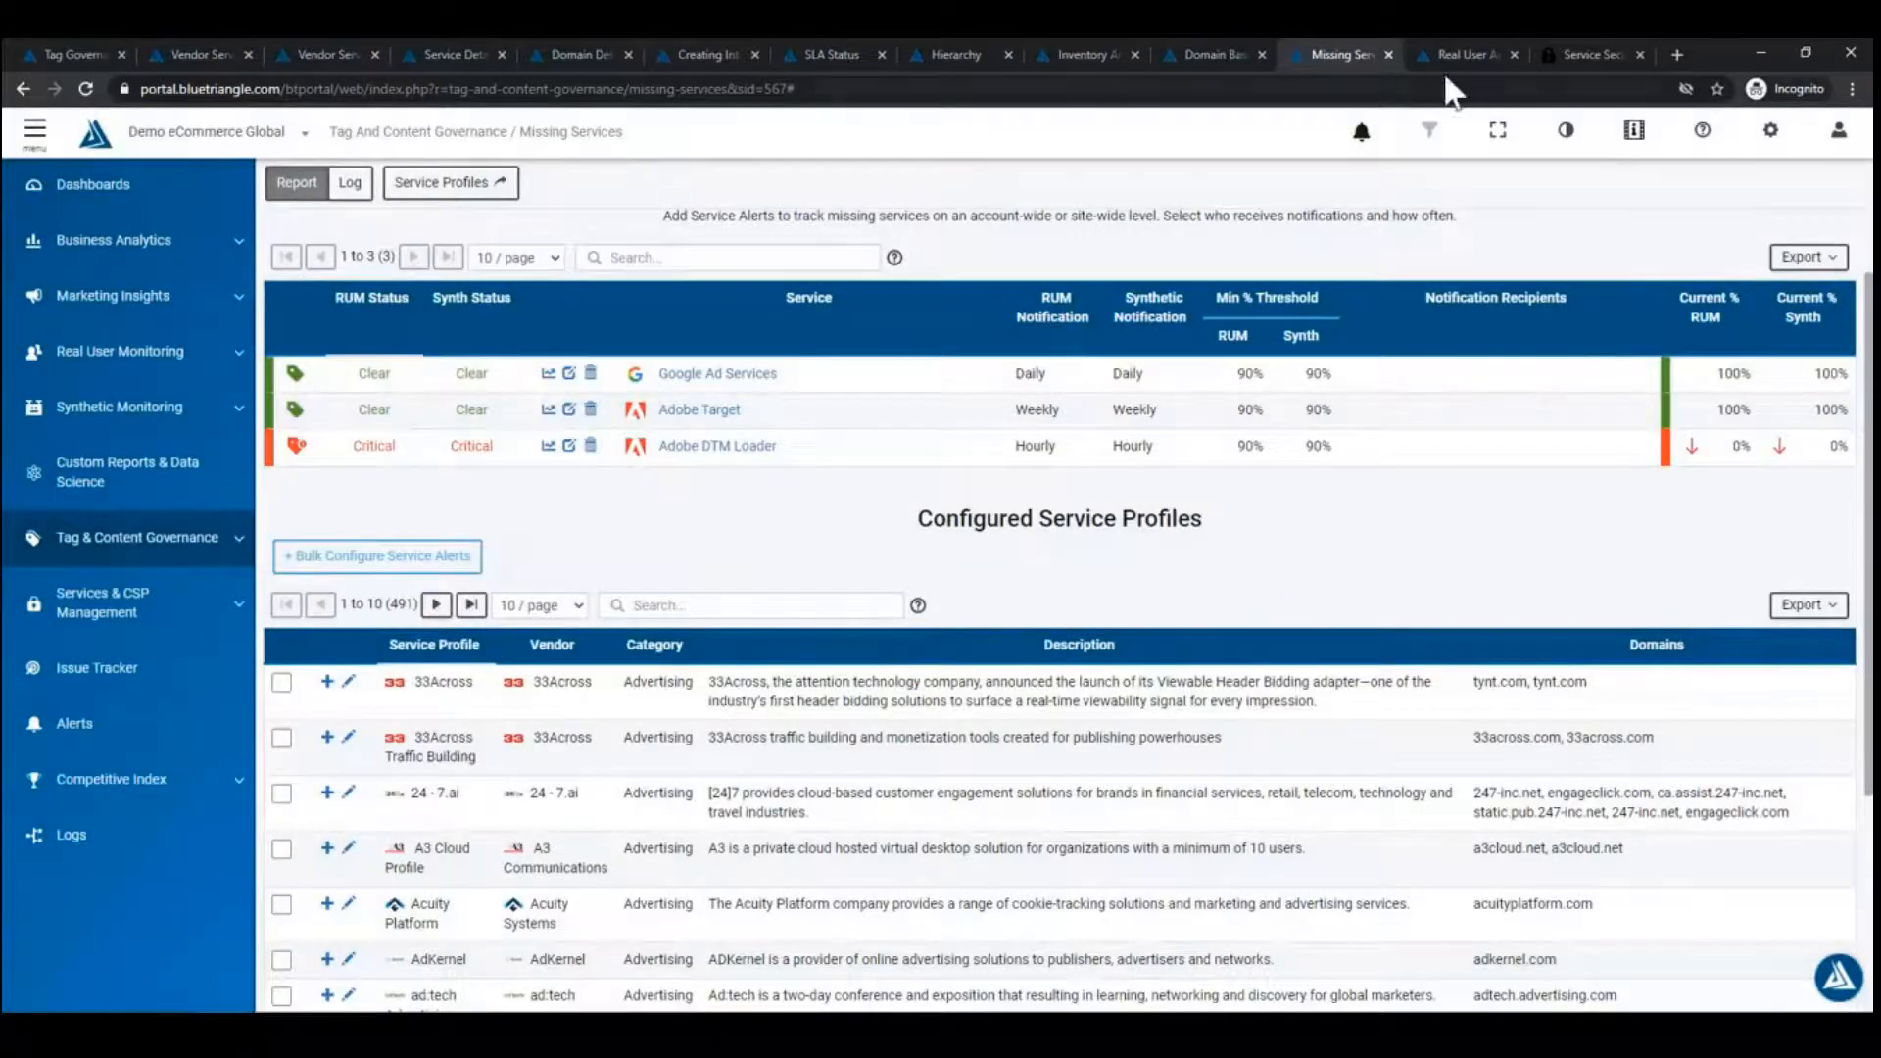
# Go to the already open Real User Aggregate Waterfall page and show where it sits in the Real User Monitoring navigation group.
pyautogui.click(1467, 53)
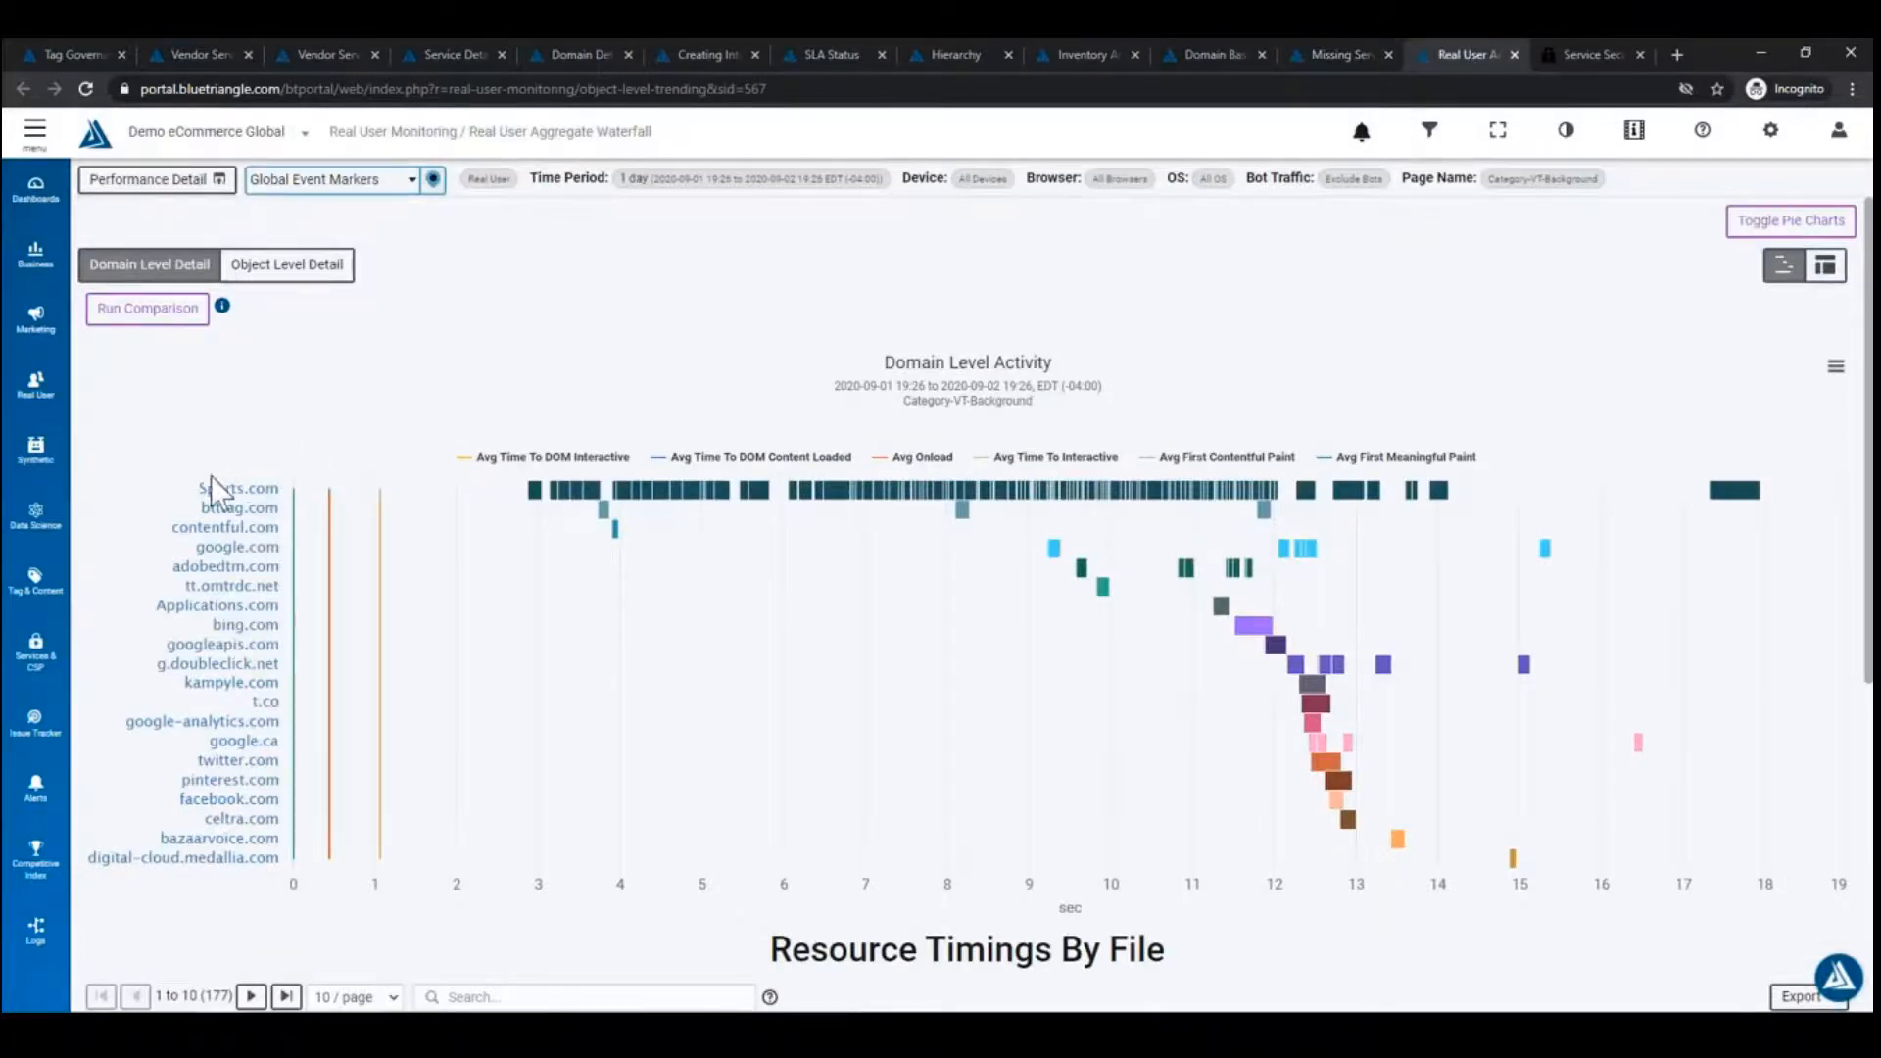
pyautogui.click(41, 402)
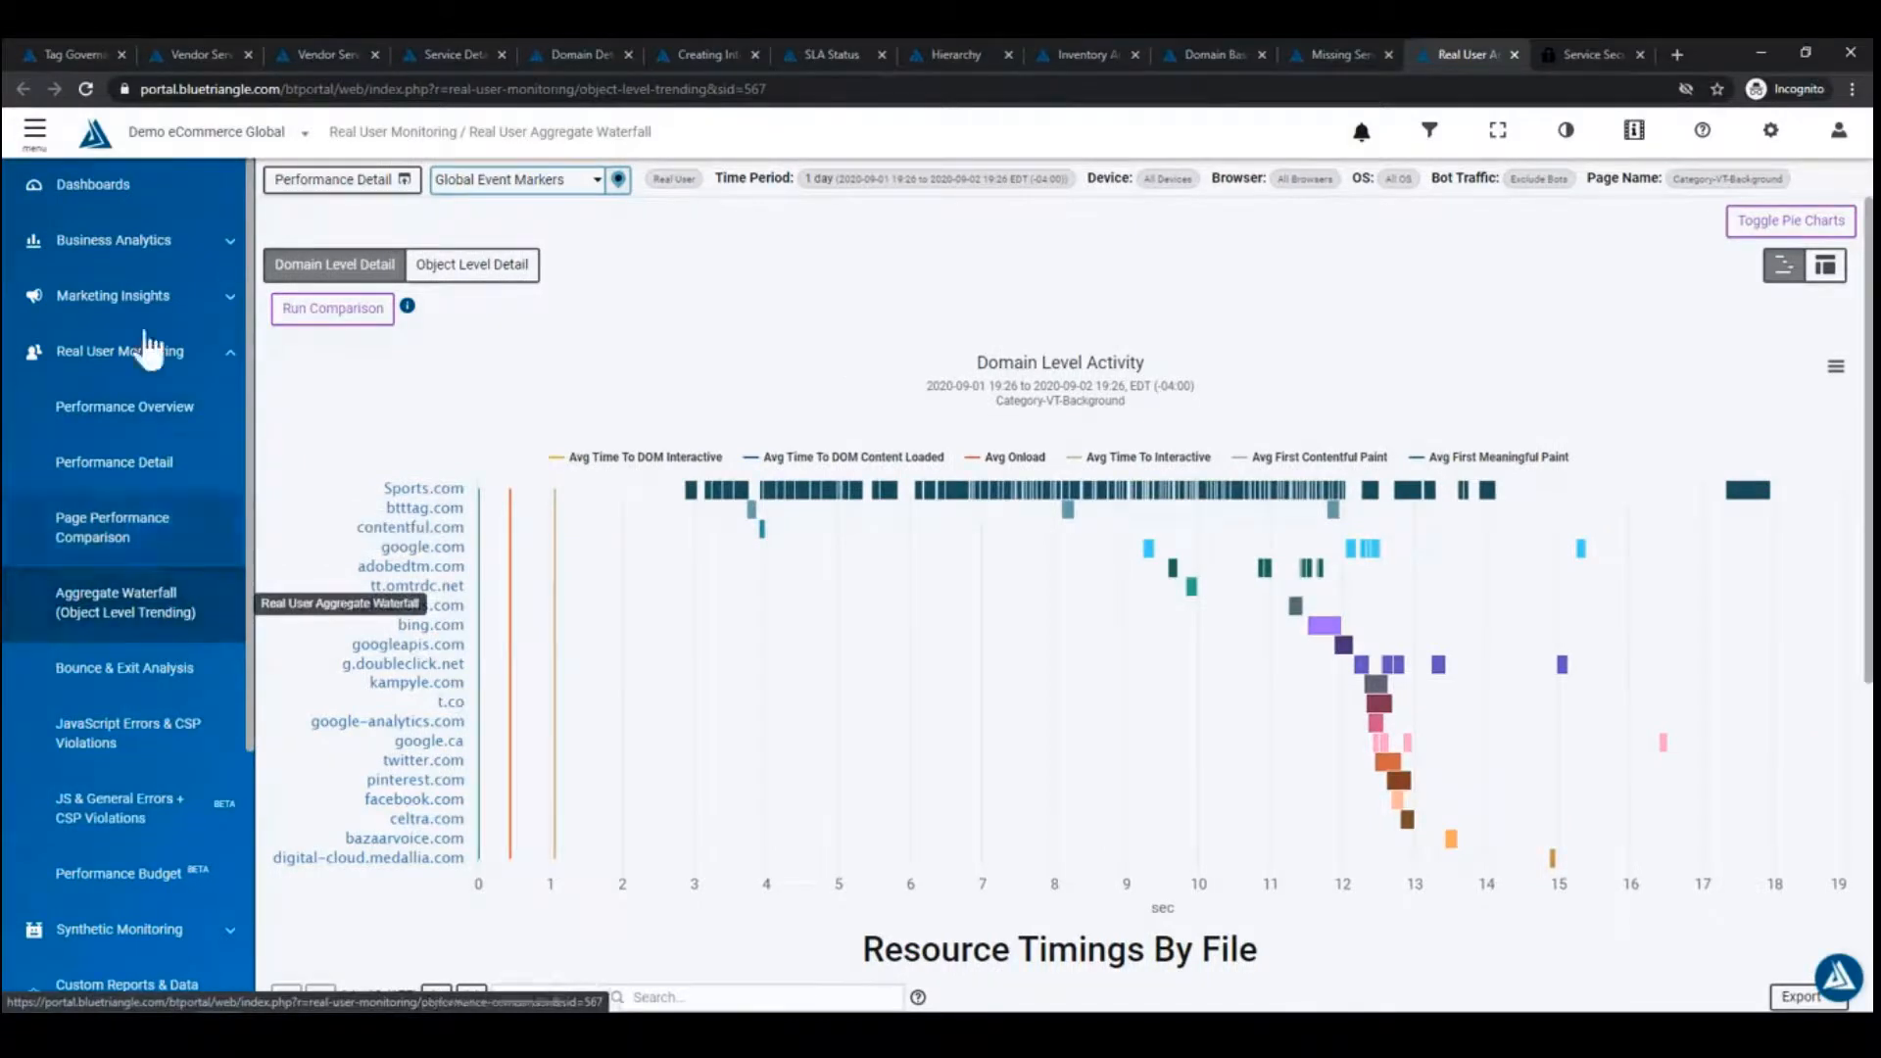
pyautogui.click(27, 137)
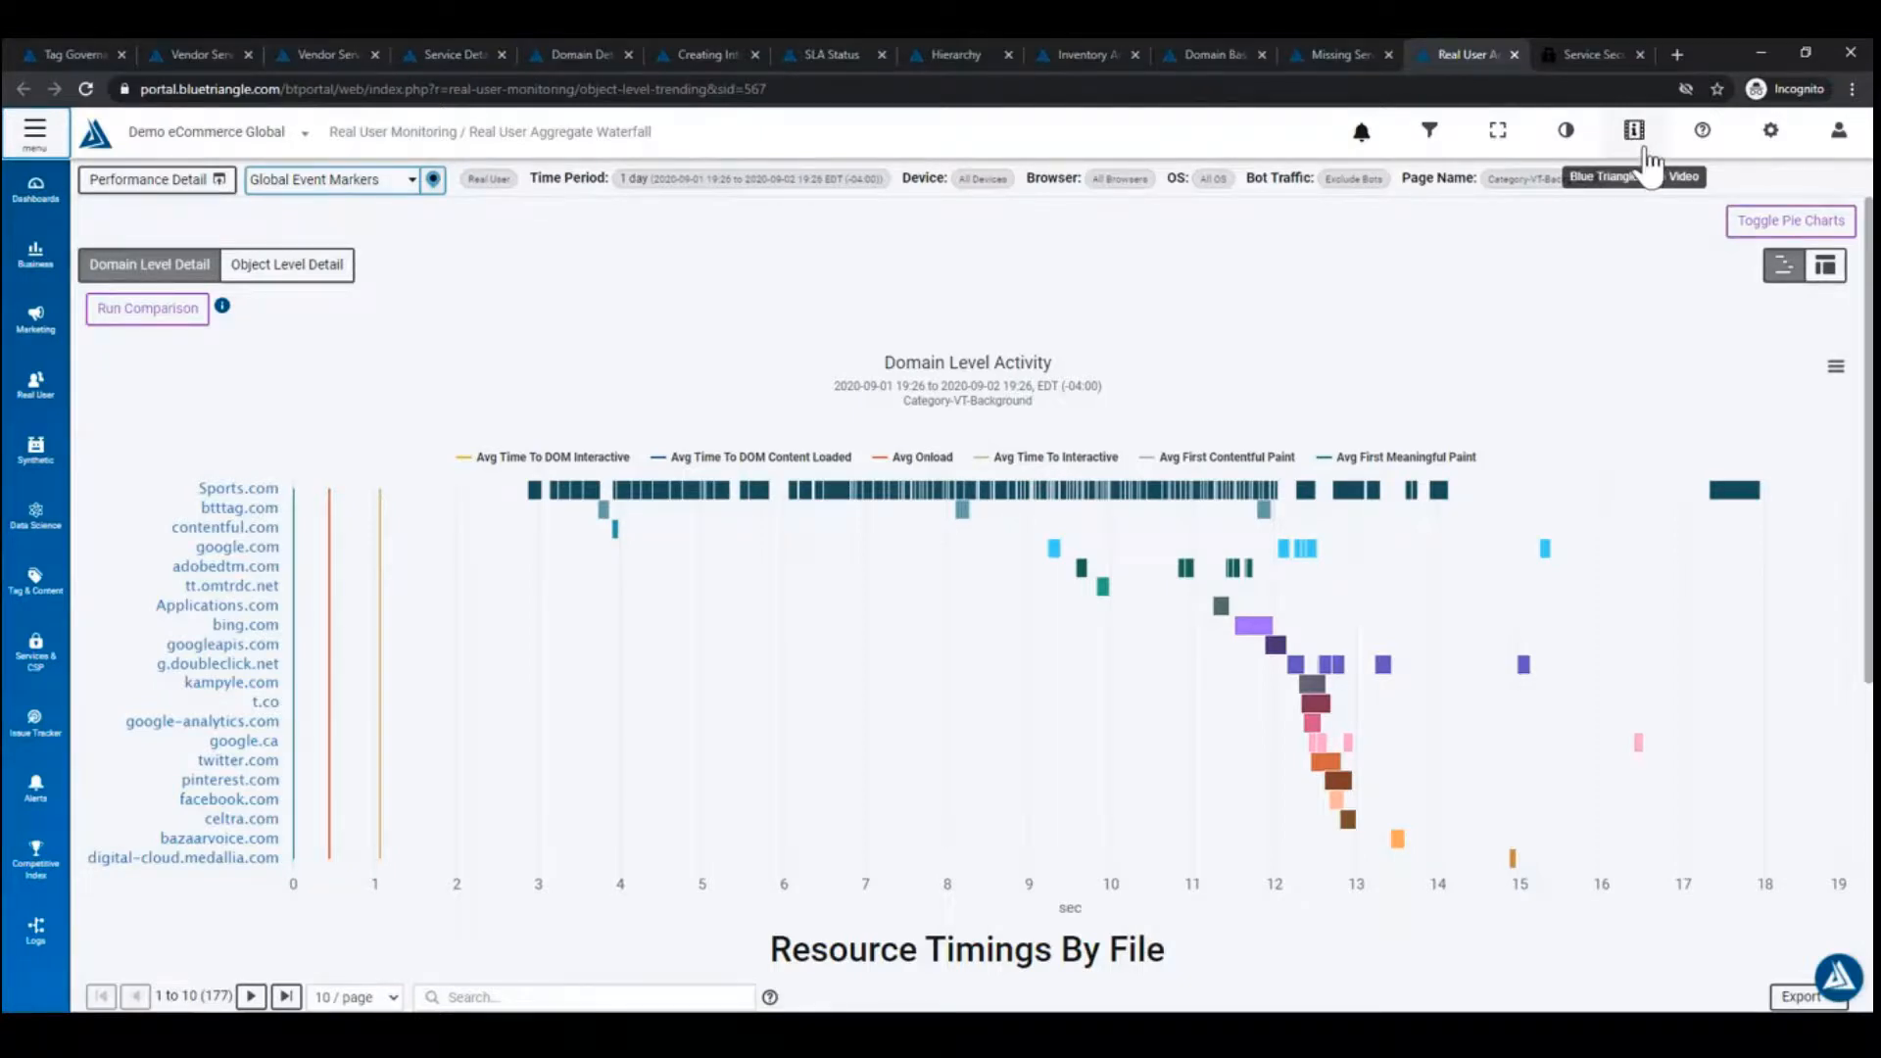
# Bring up the Real User Monitoring - Aggregate Waterfall help video and close it again.
pyautogui.click(1647, 152)
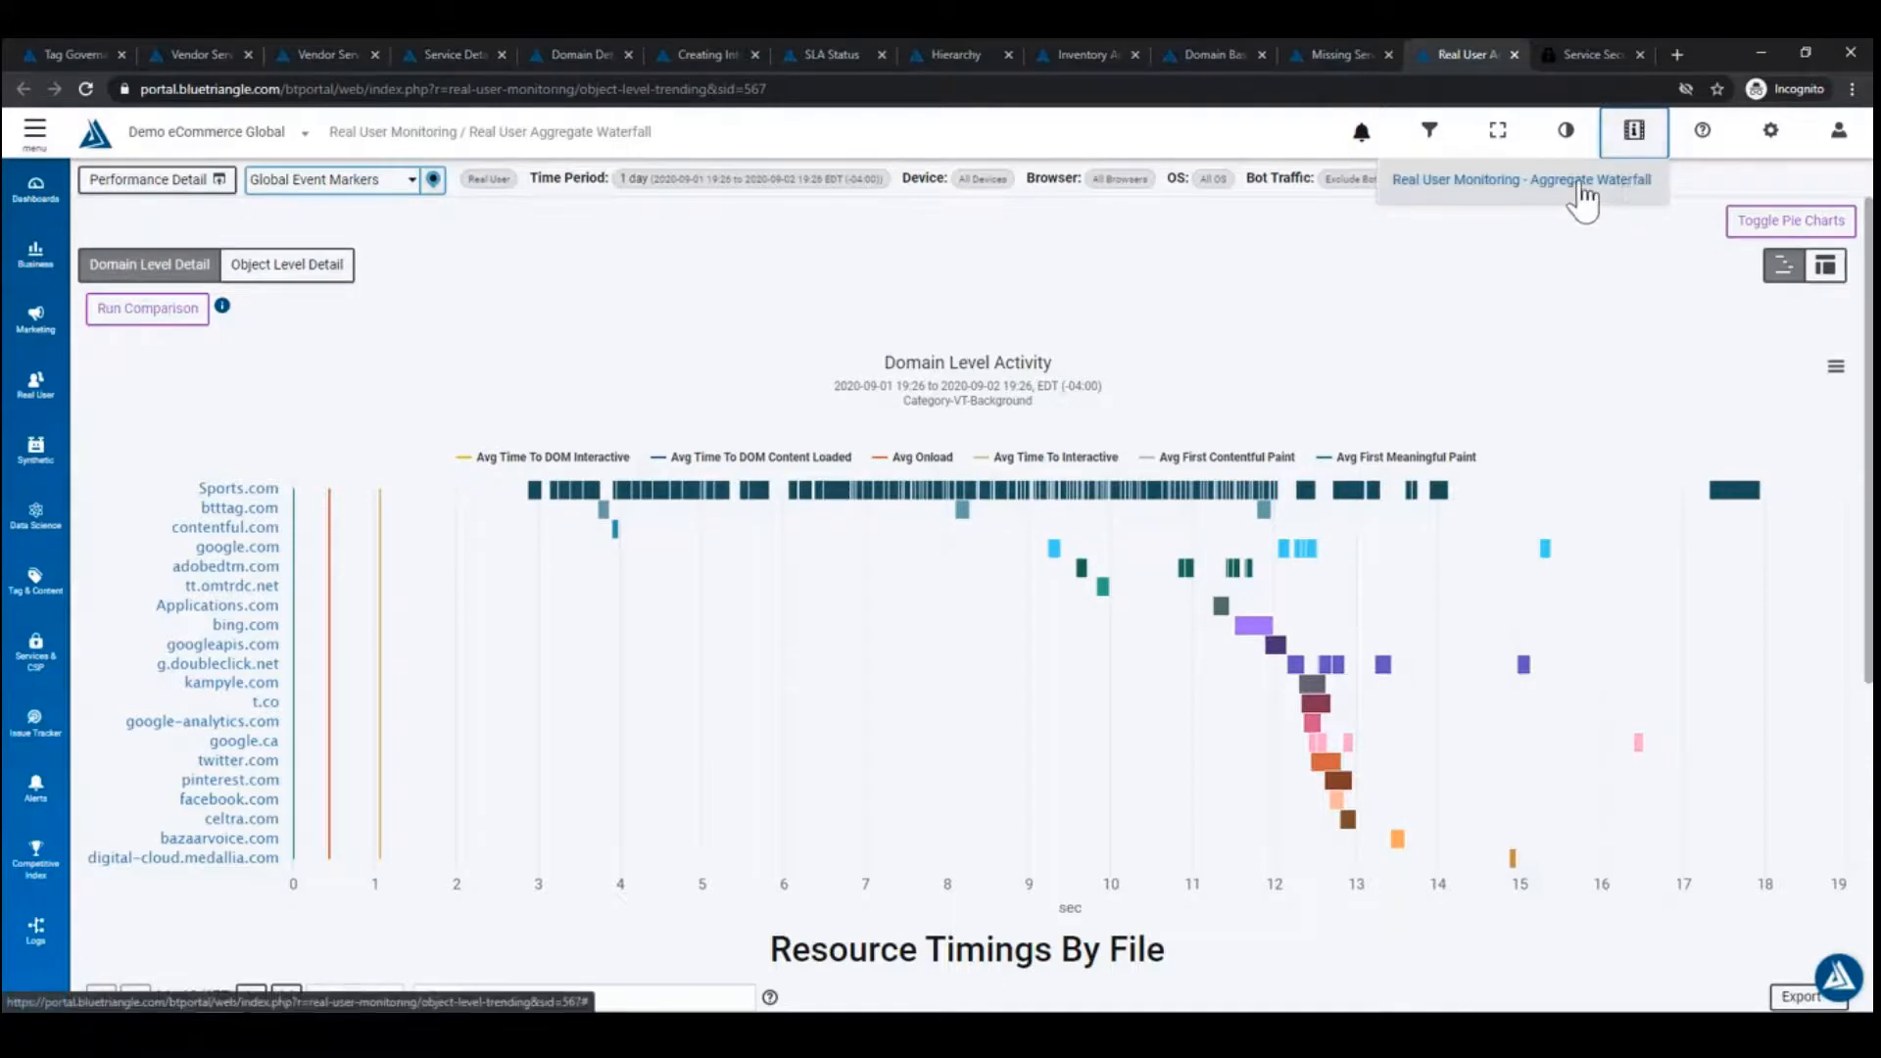
pyautogui.click(1581, 184)
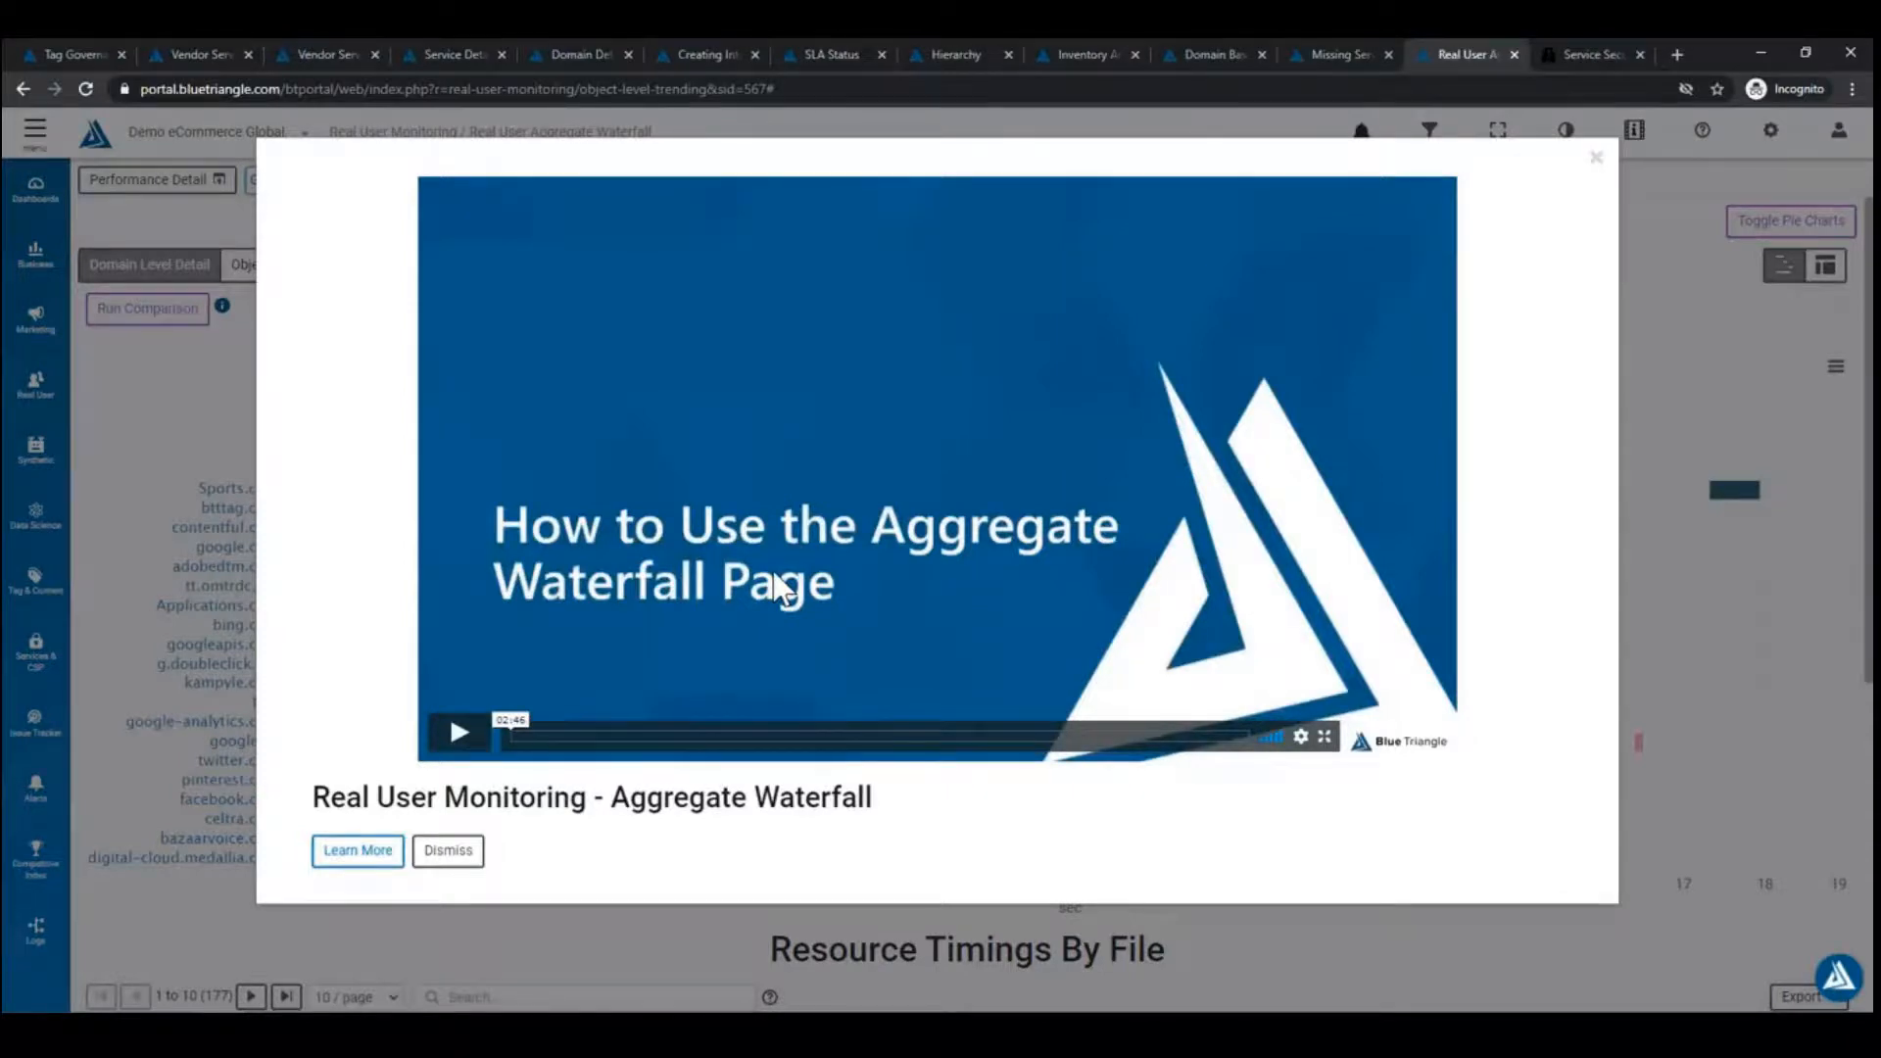
pyautogui.click(1595, 160)
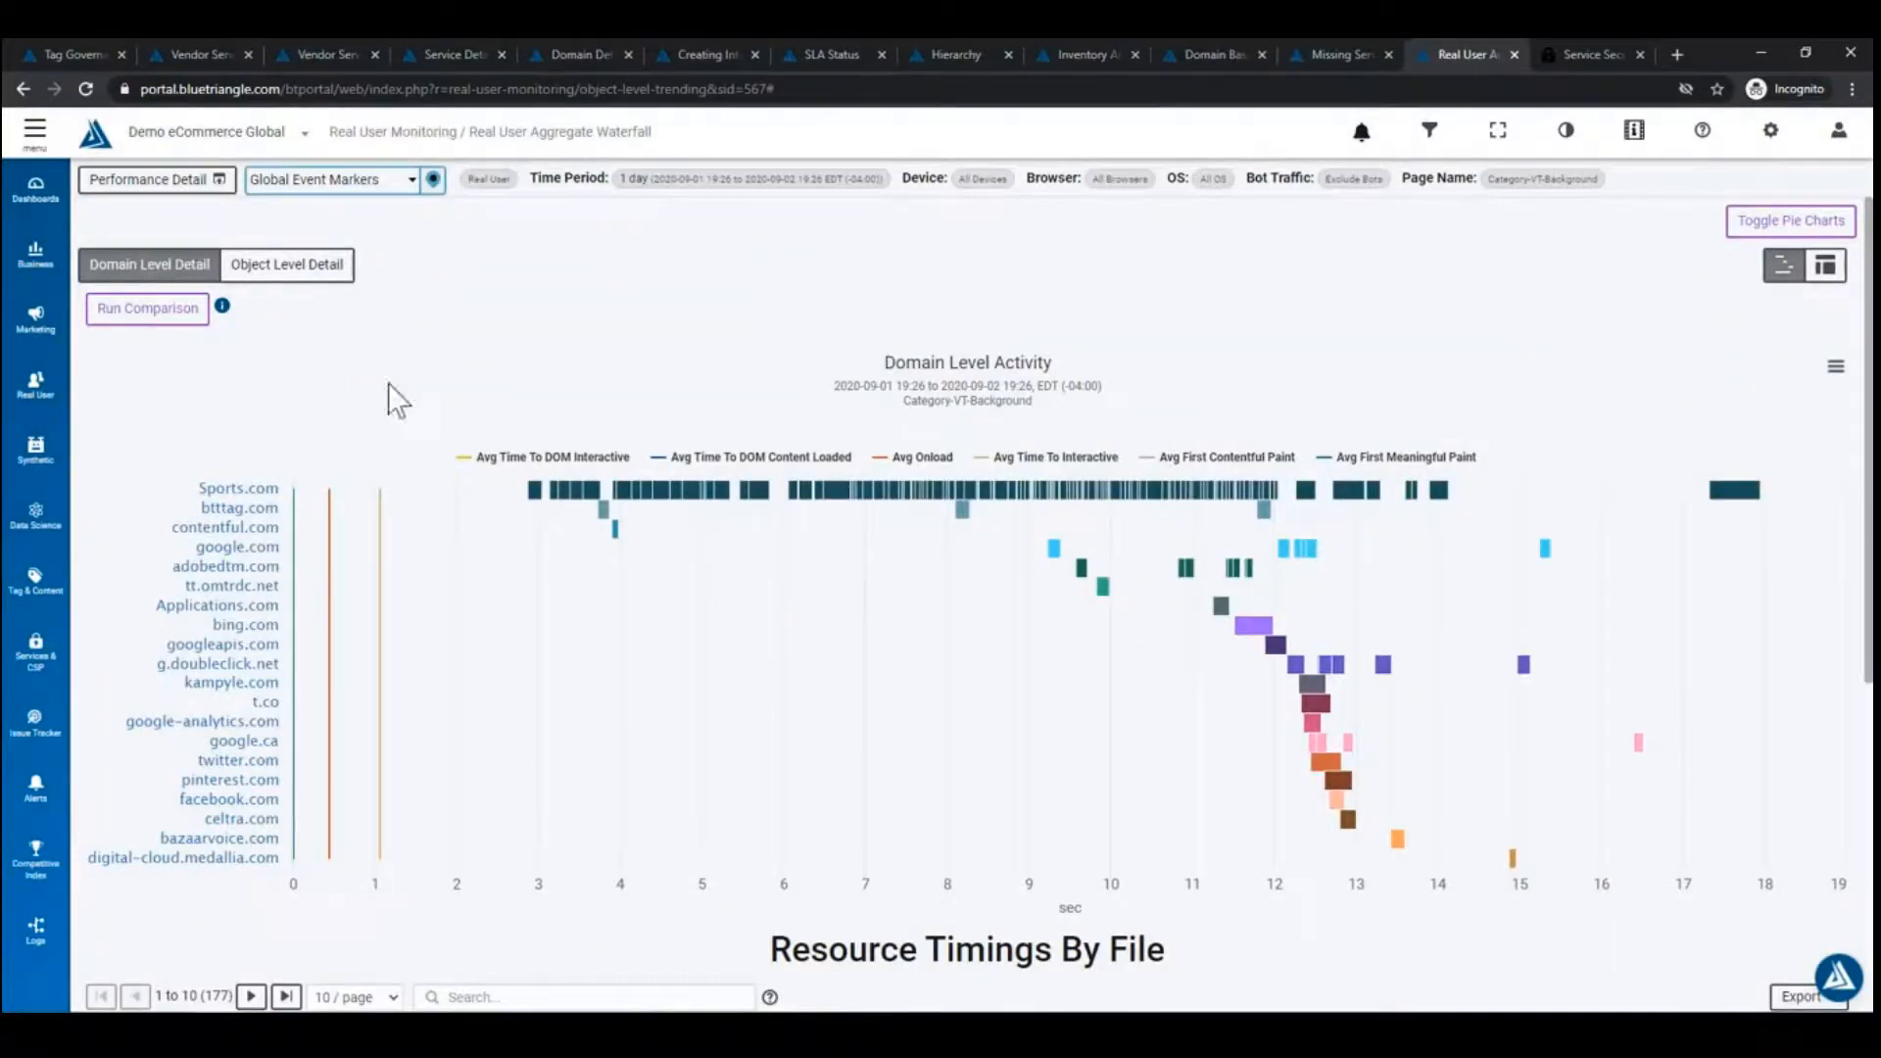
pyautogui.moveTo(658, 509)
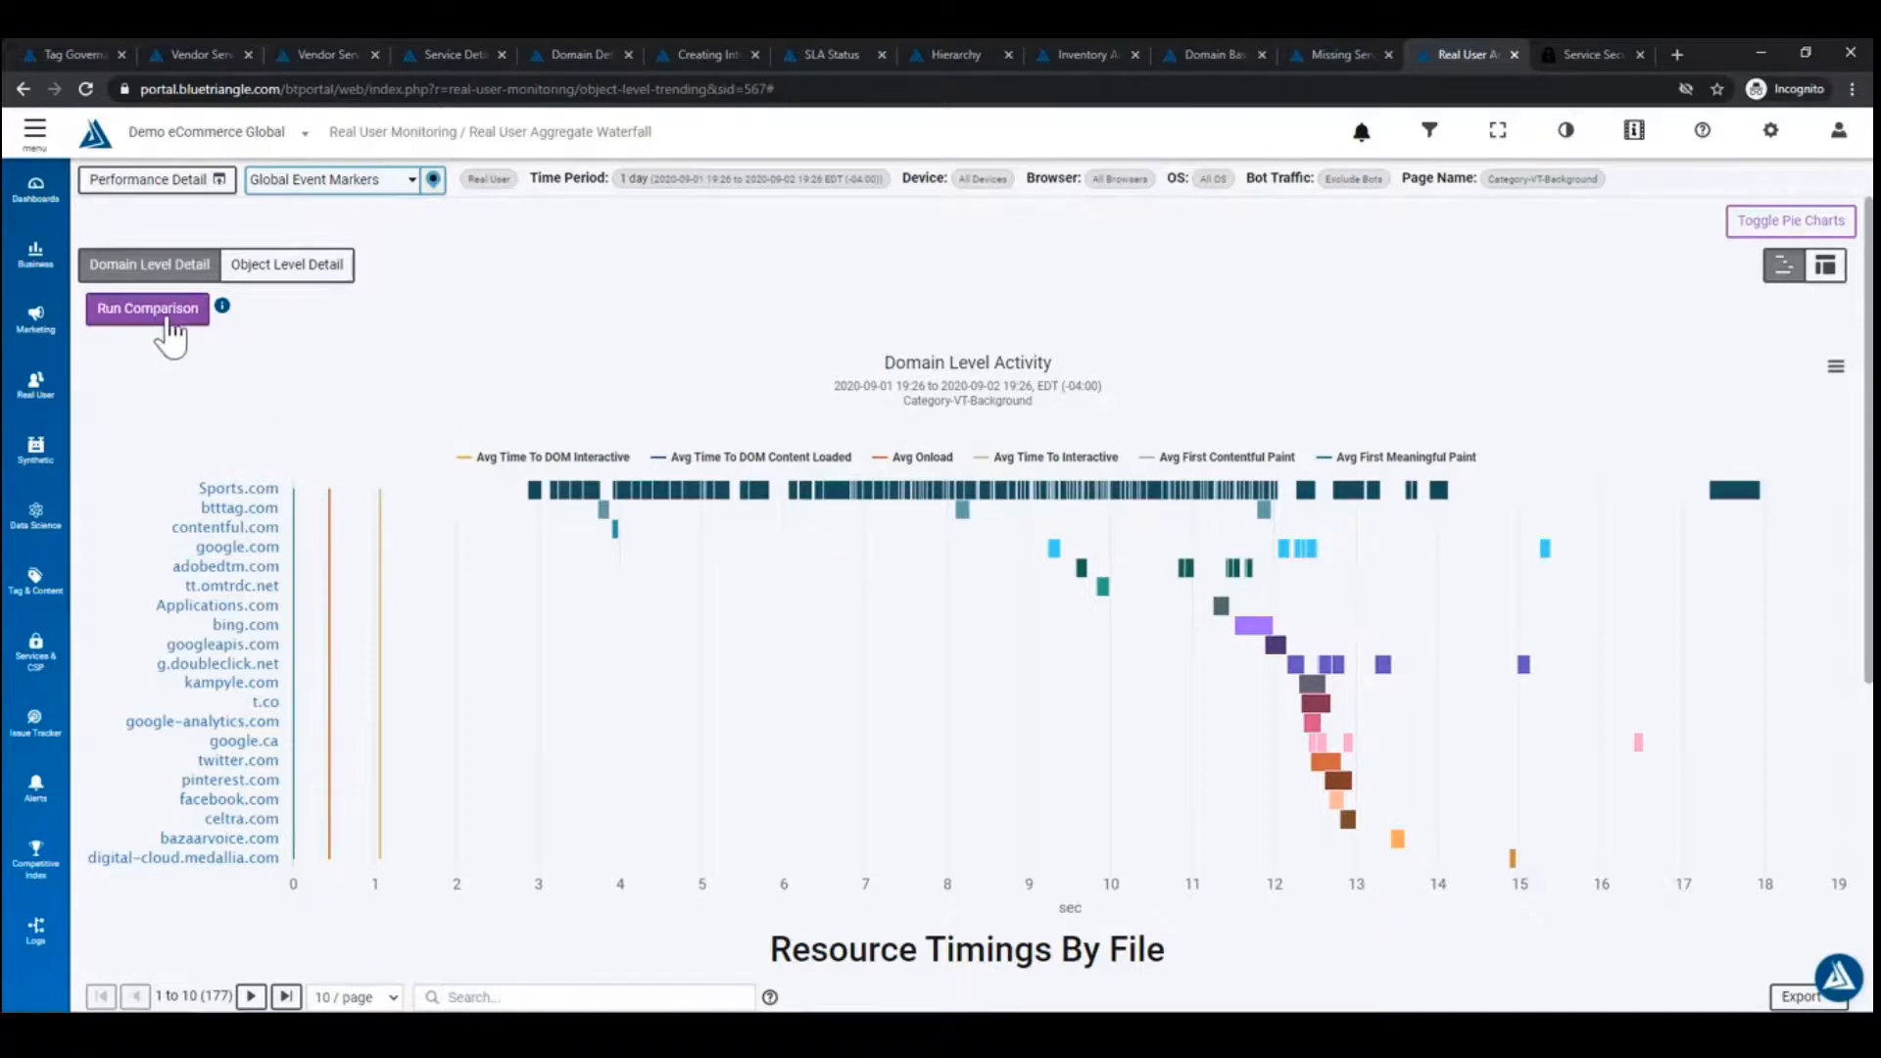
pyautogui.scroll(-5, 526, 474)
pyautogui.scroll(5, 490, 470)
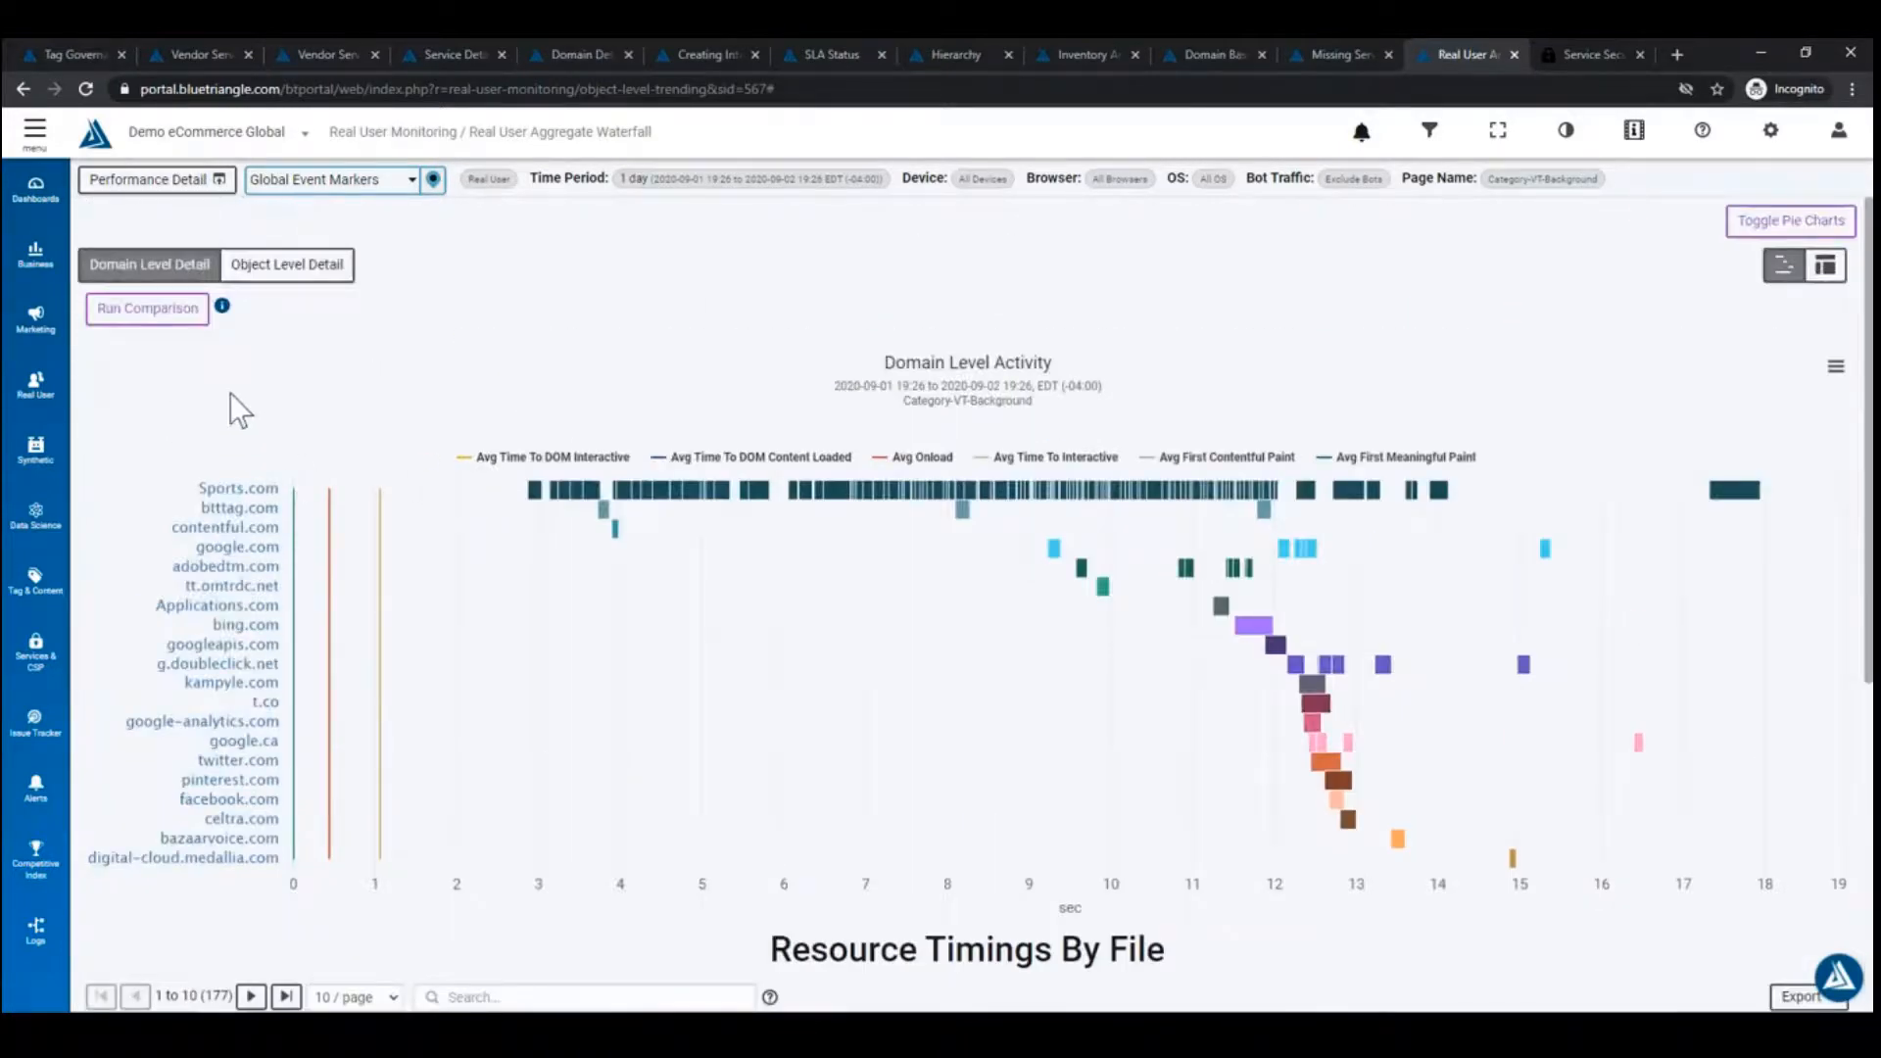
pyautogui.click(184, 319)
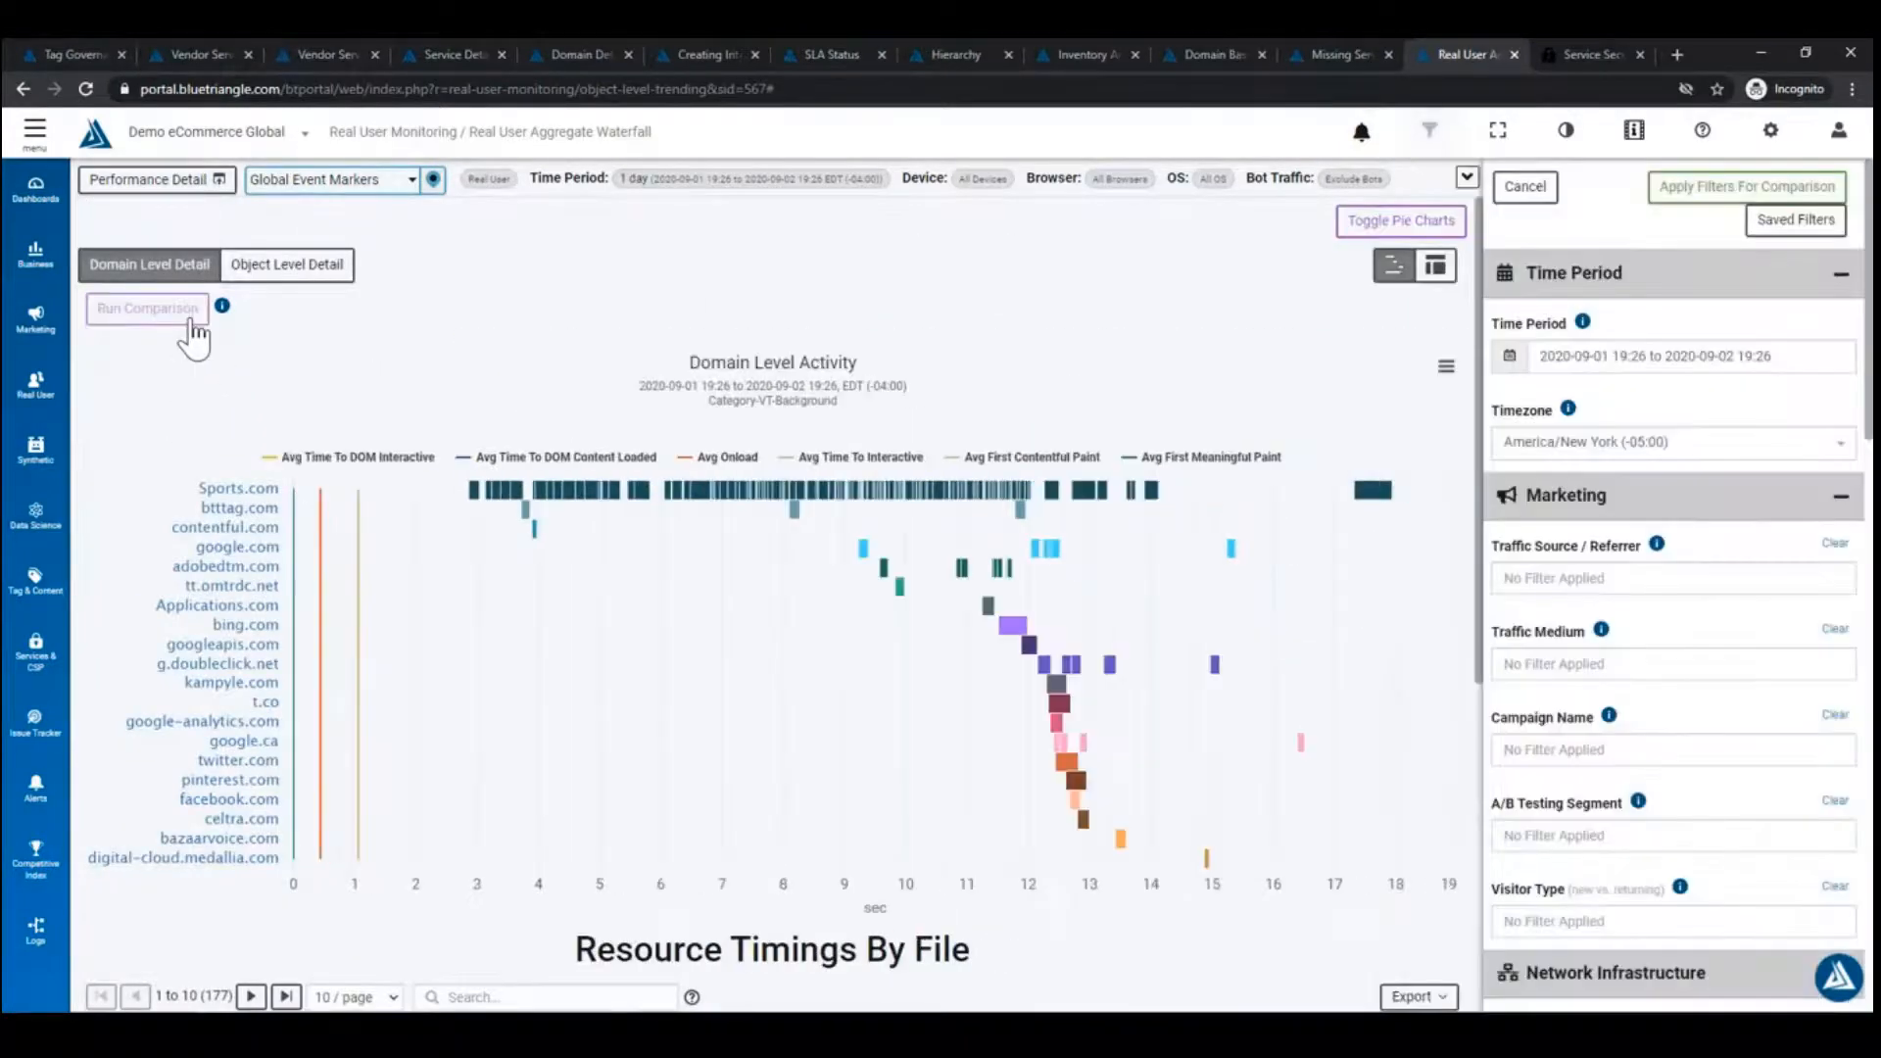
pyautogui.click(1637, 363)
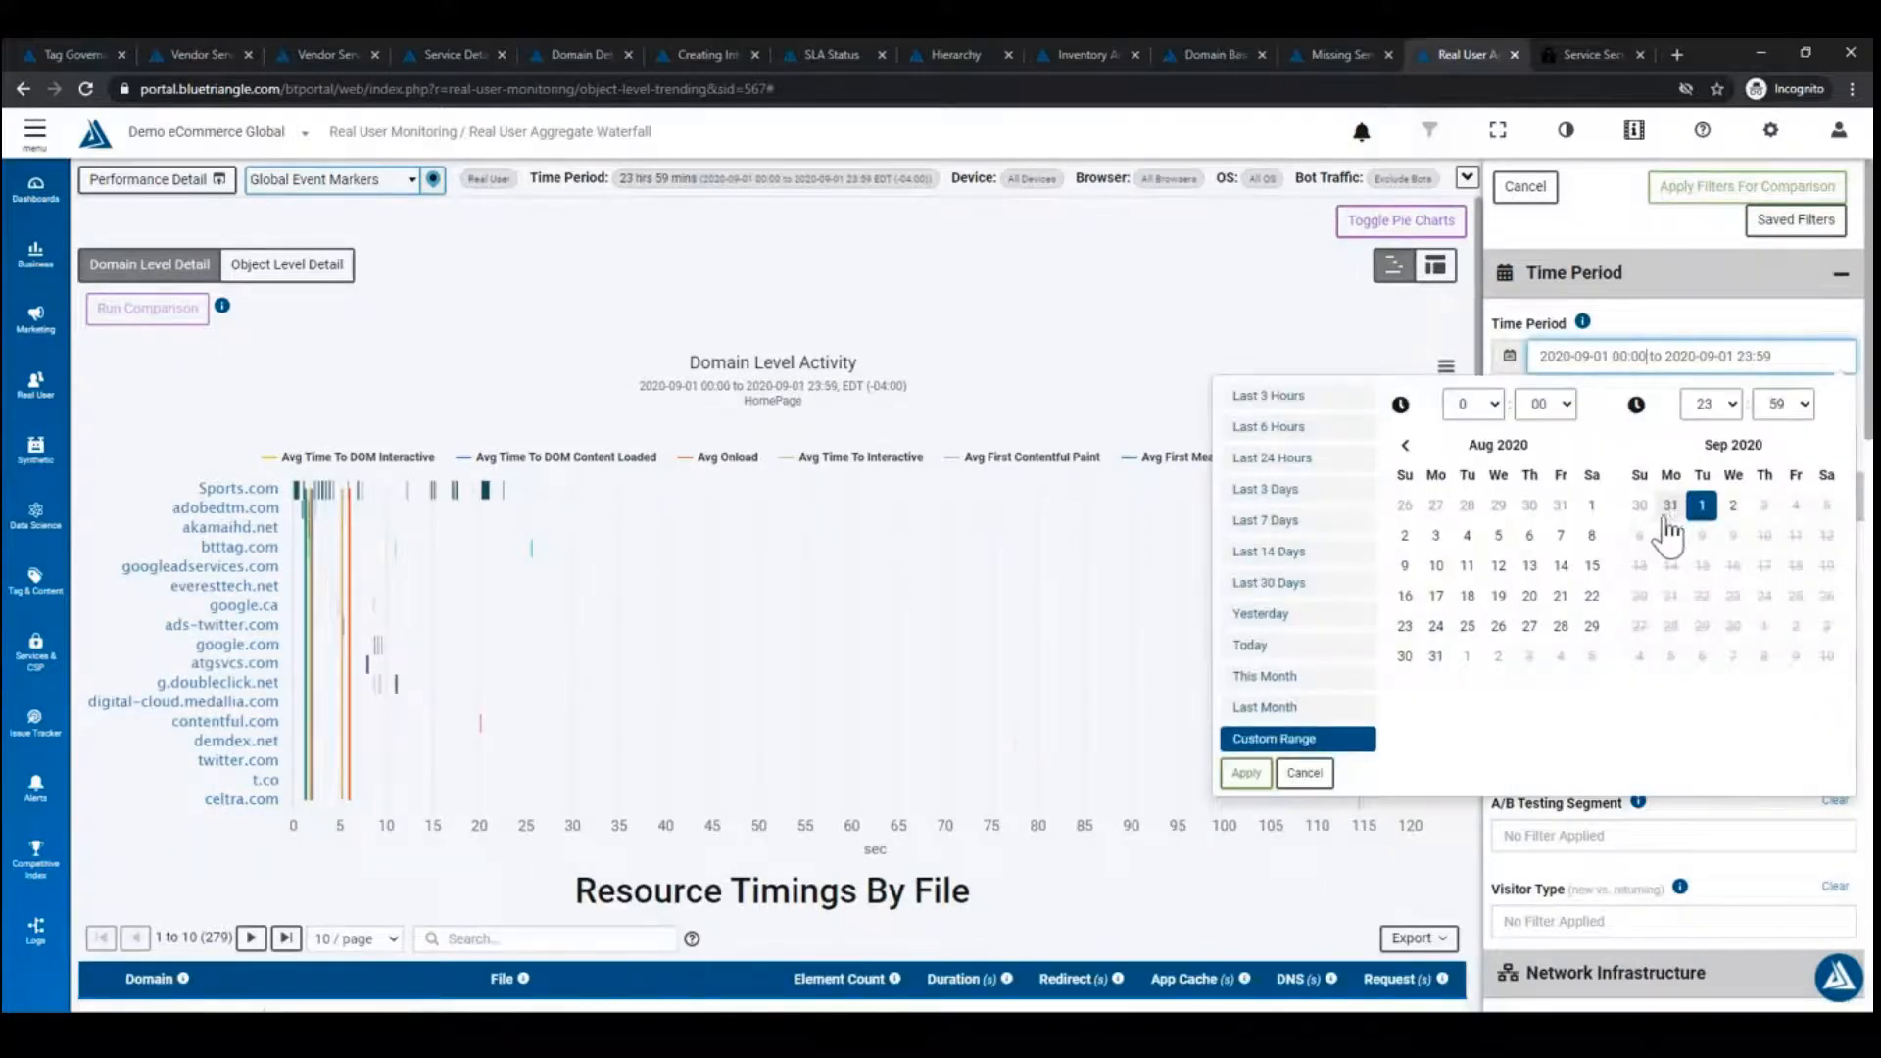
pyautogui.click(1435, 657)
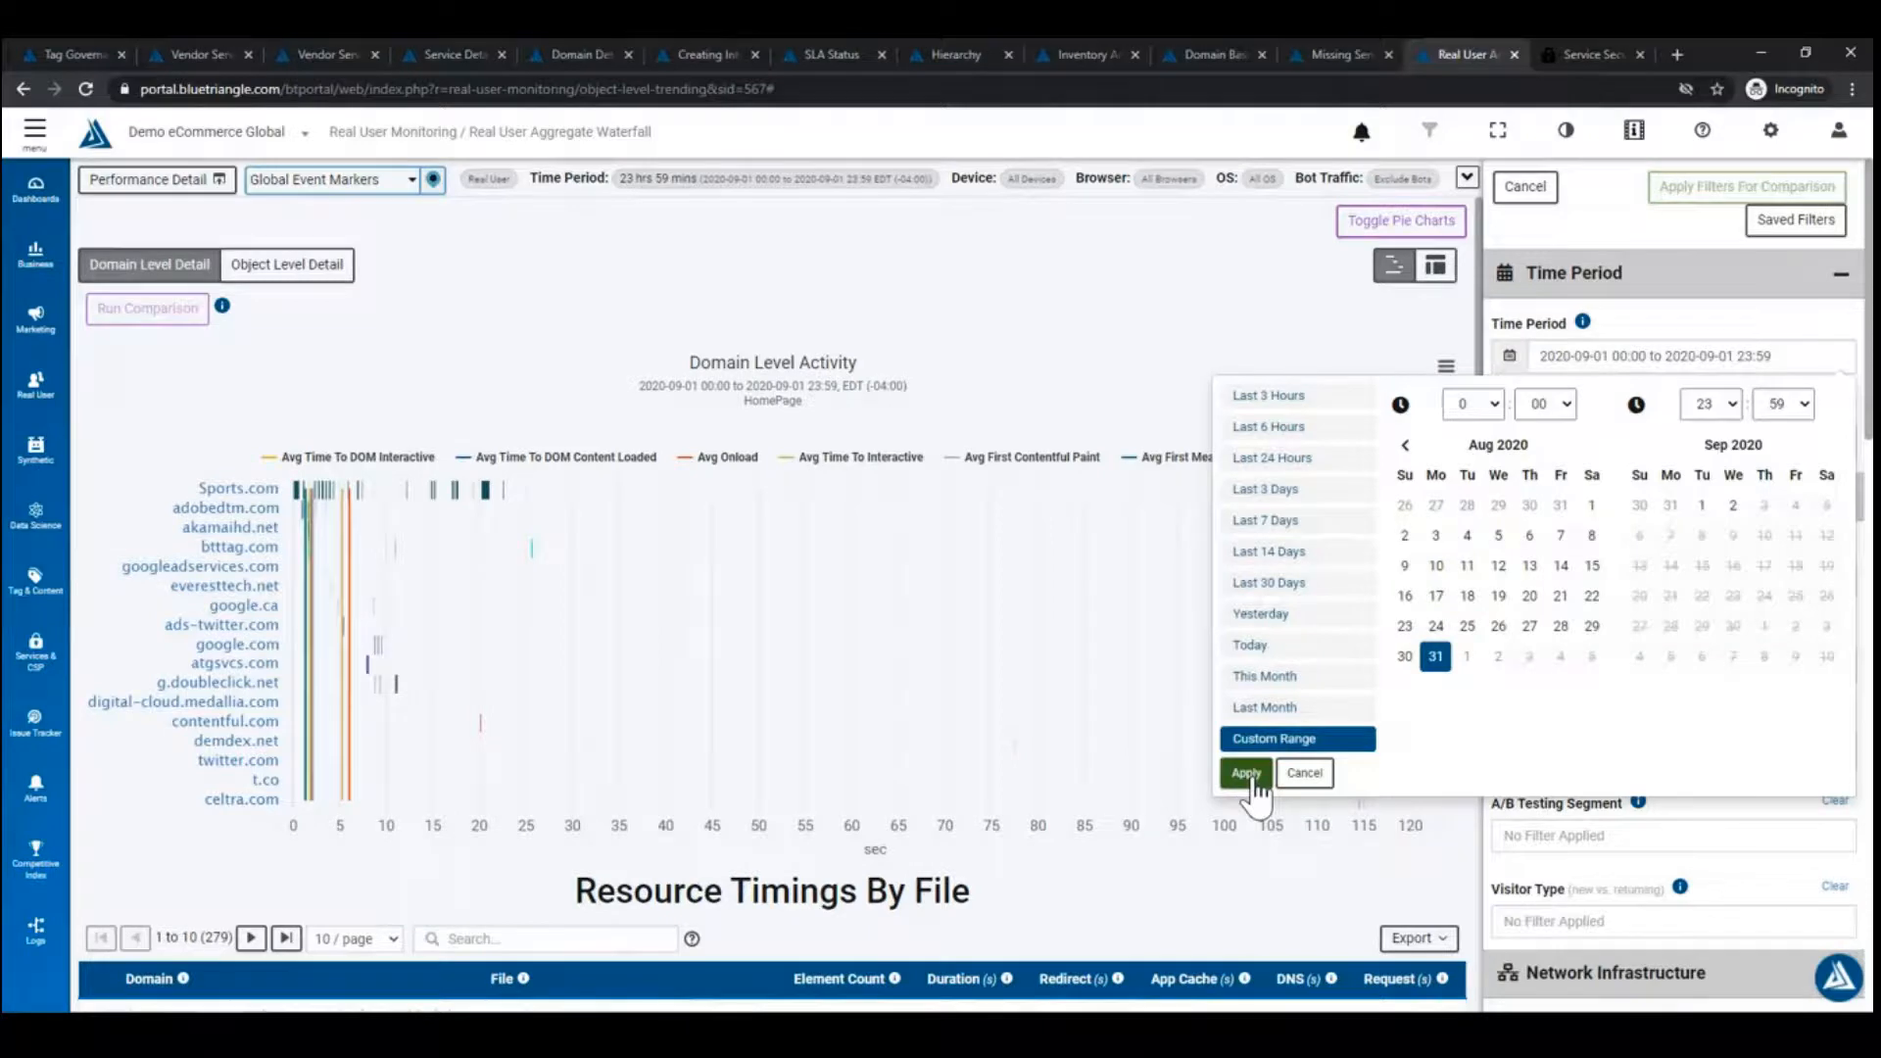
pyautogui.click(1248, 775)
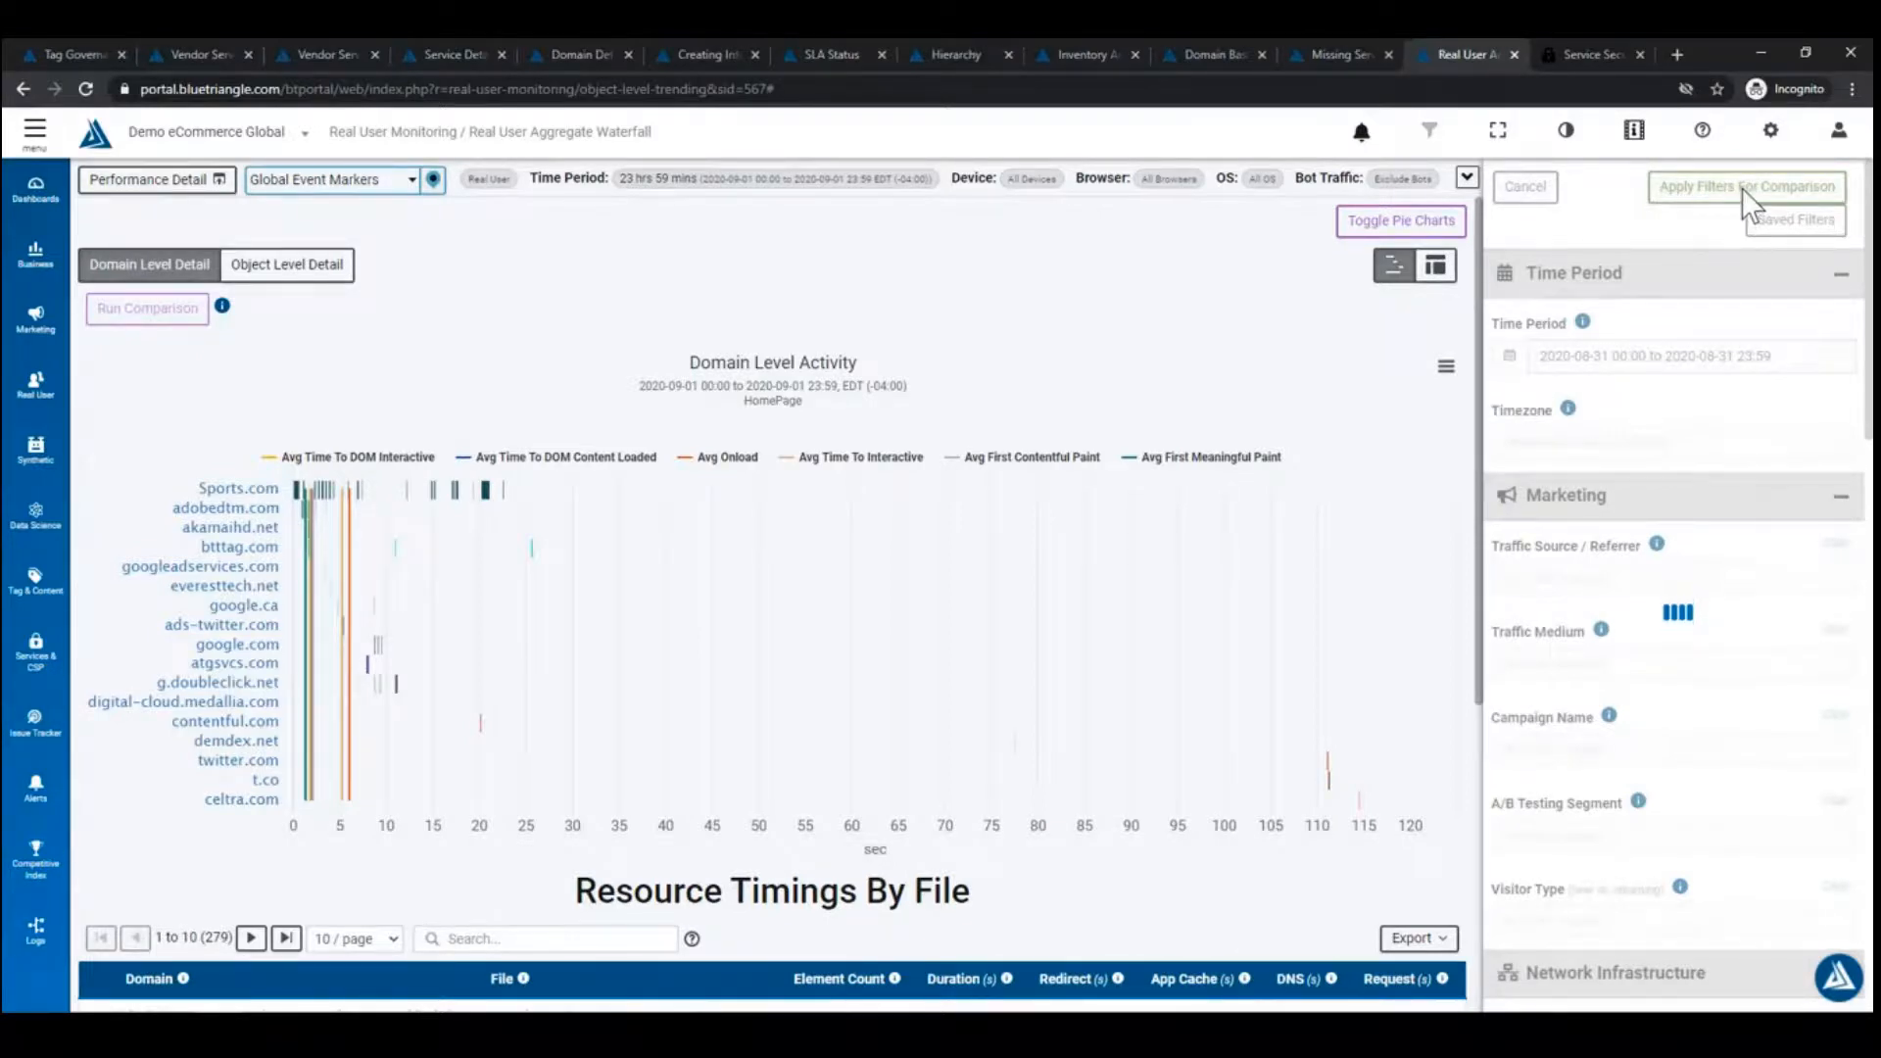
pyautogui.click(1745, 188)
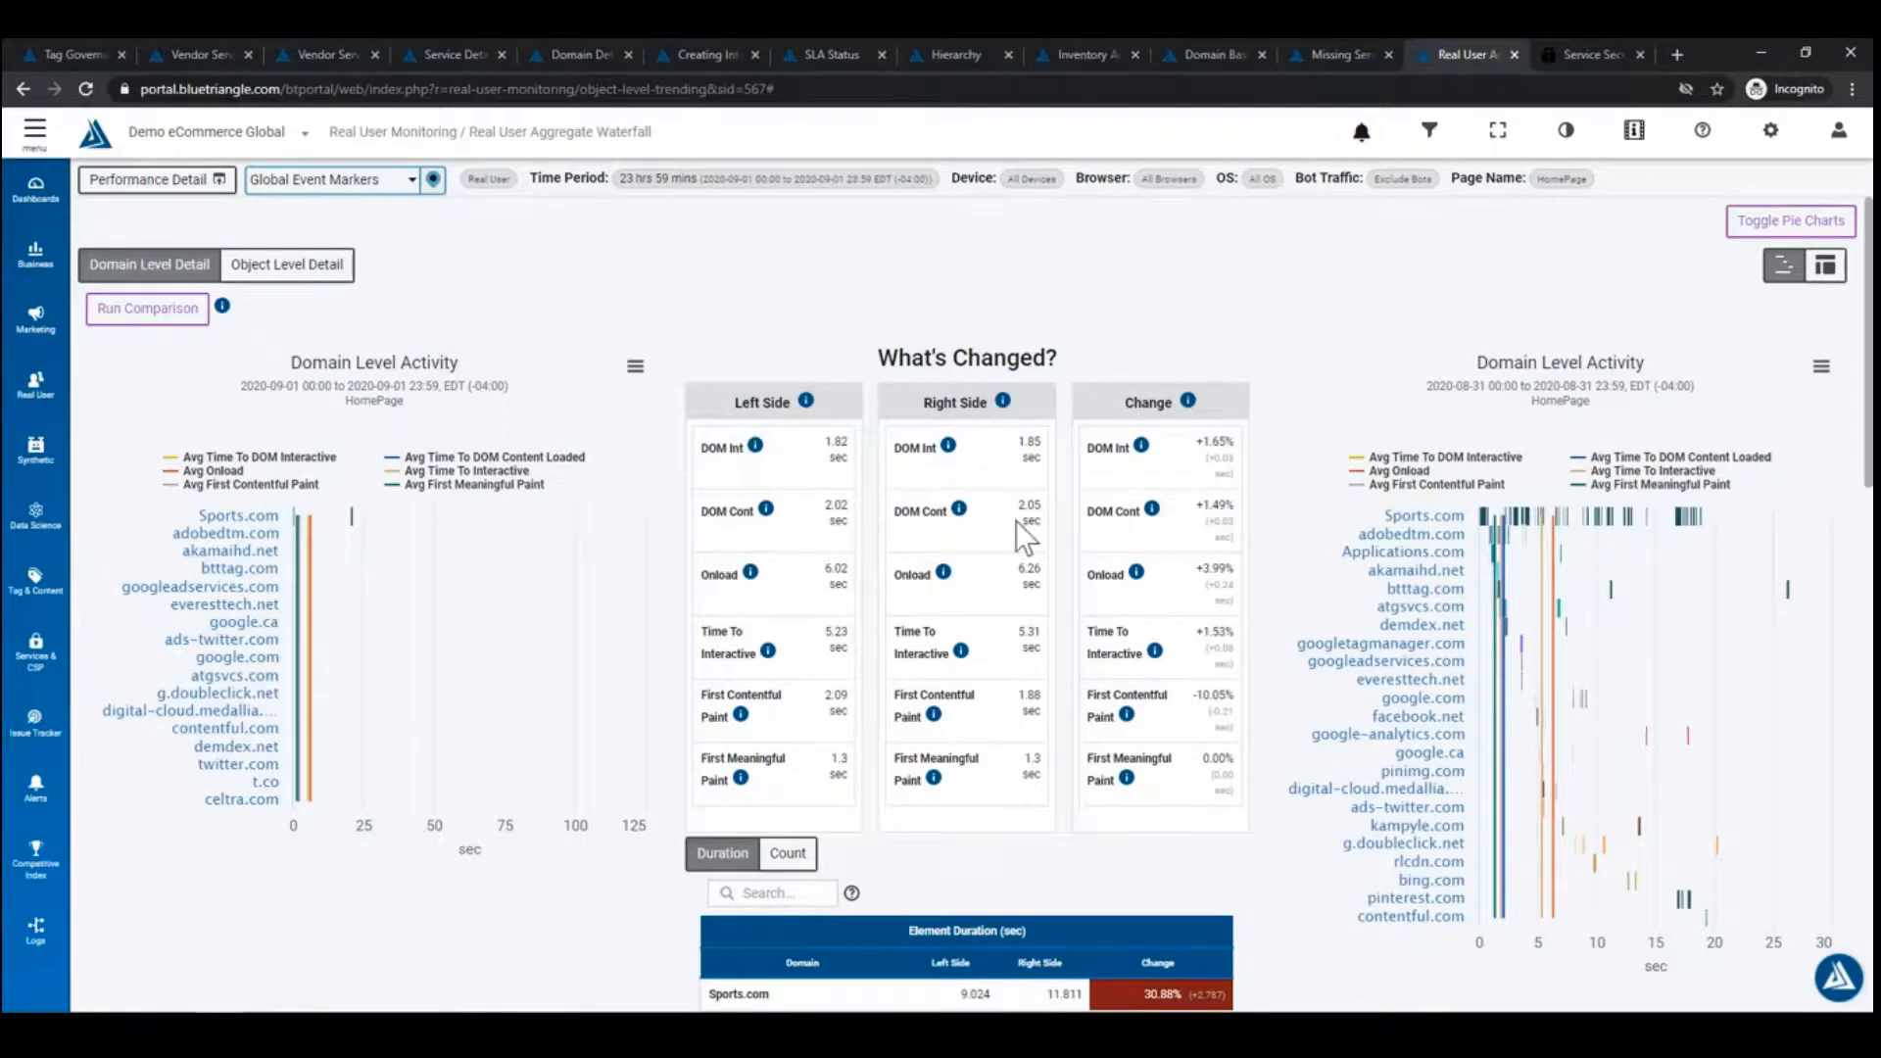
# Examine the What's Changed metrics and the Element Duration table for differences between the two compared days.
pyautogui.scroll(-3, 1029, 548)
pyautogui.scroll(3, 1019, 566)
pyautogui.scroll(-1, 985, 566)
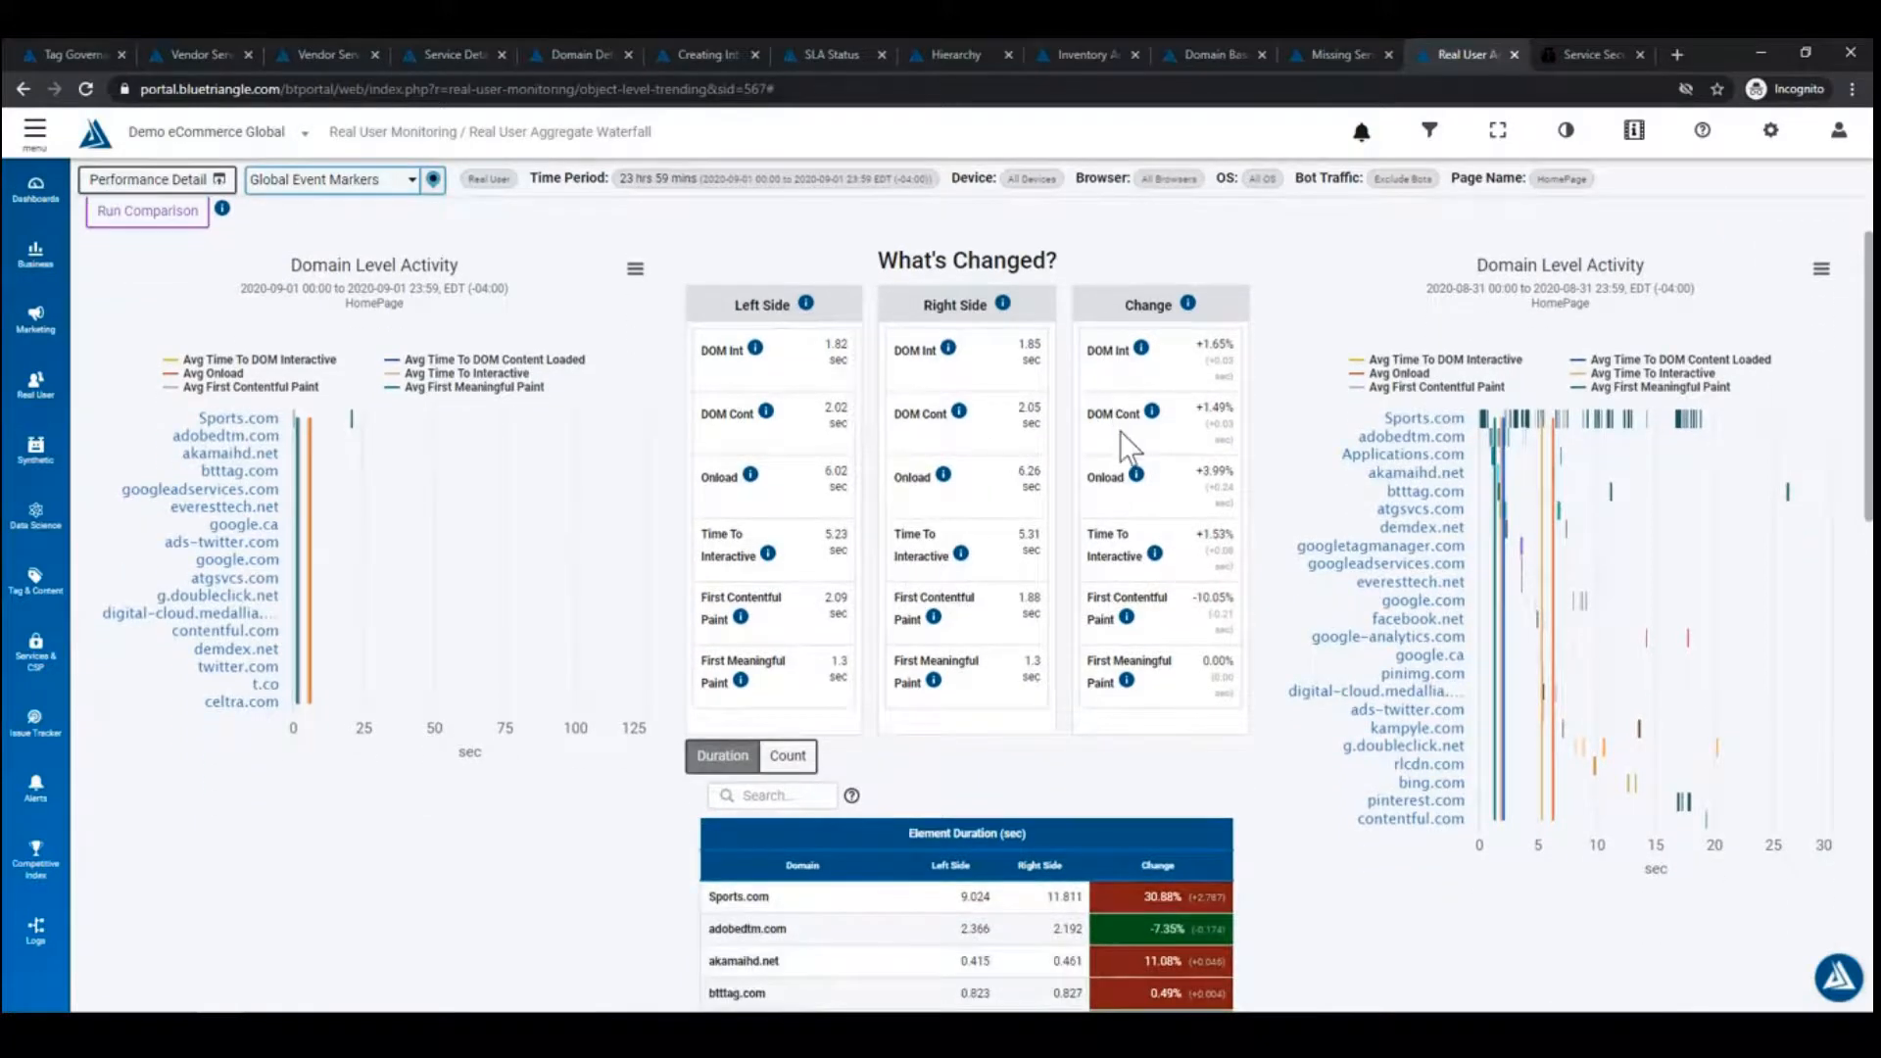
pyautogui.scroll(-2, 1124, 446)
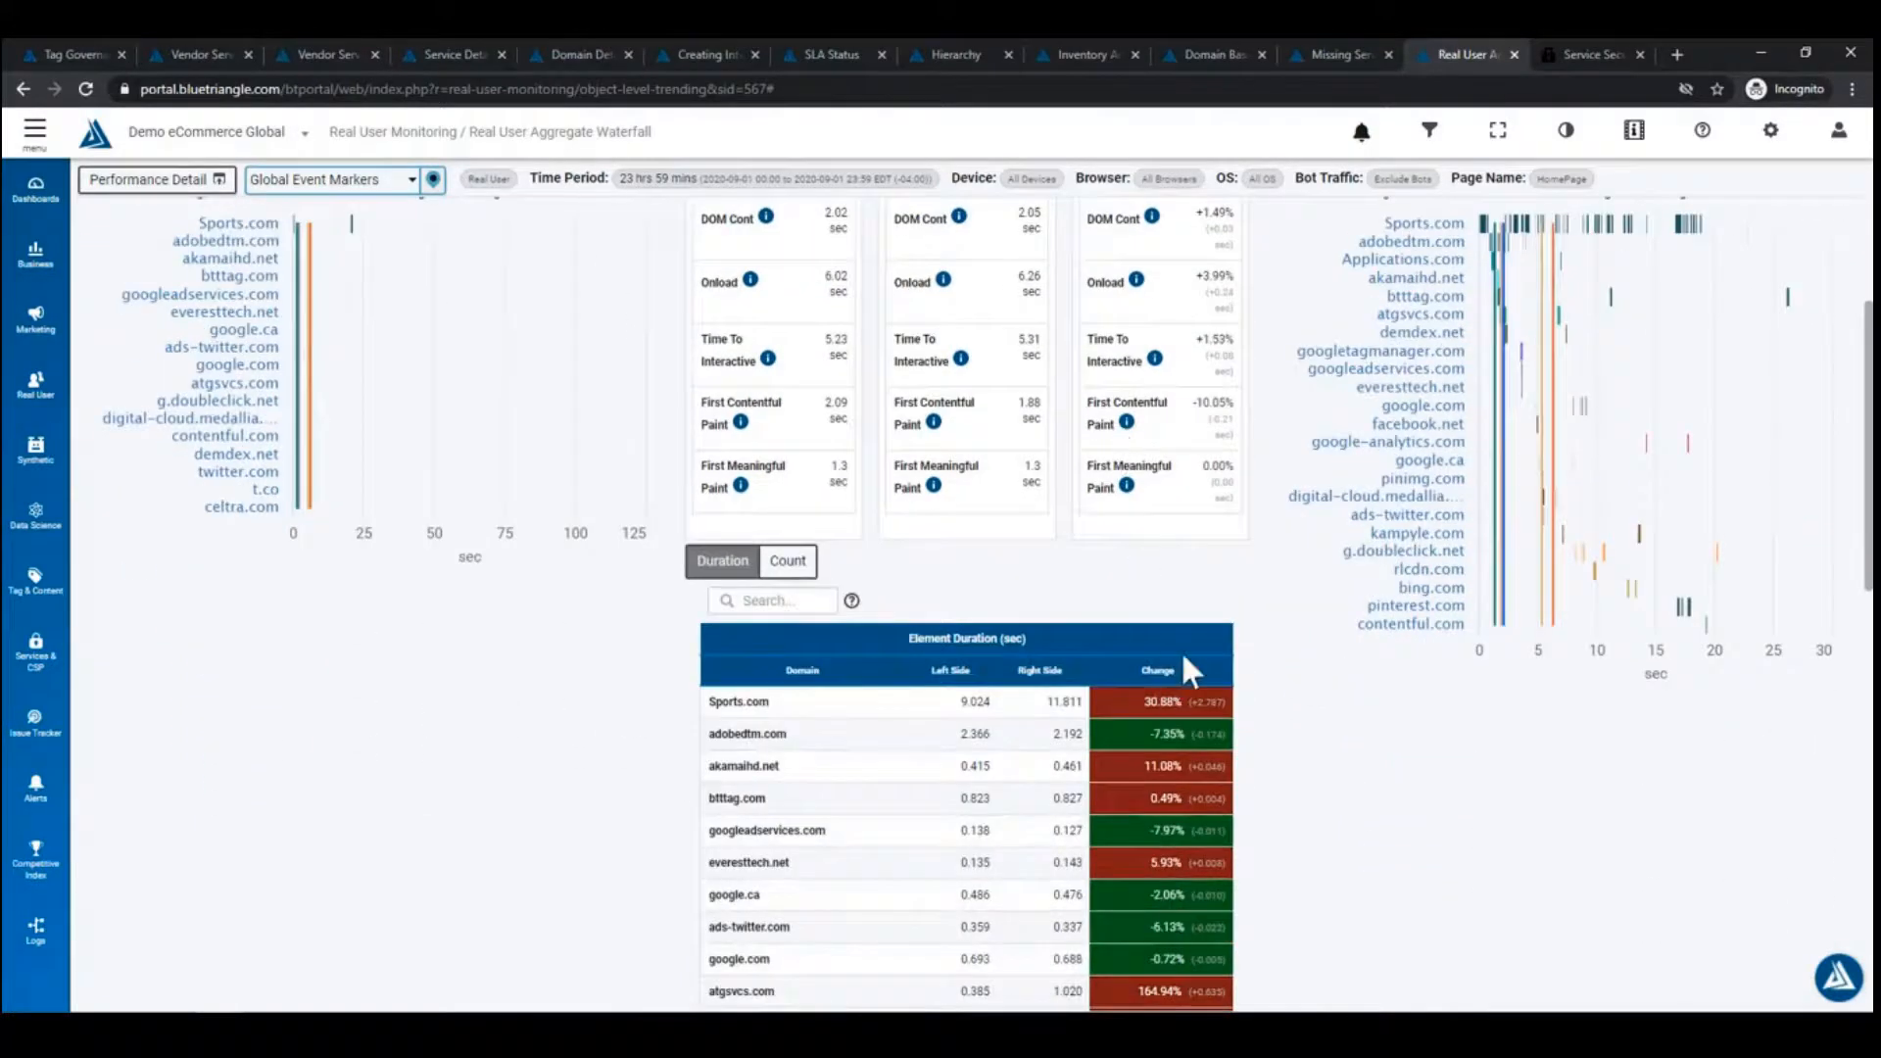
pyautogui.scroll(-1, 1194, 703)
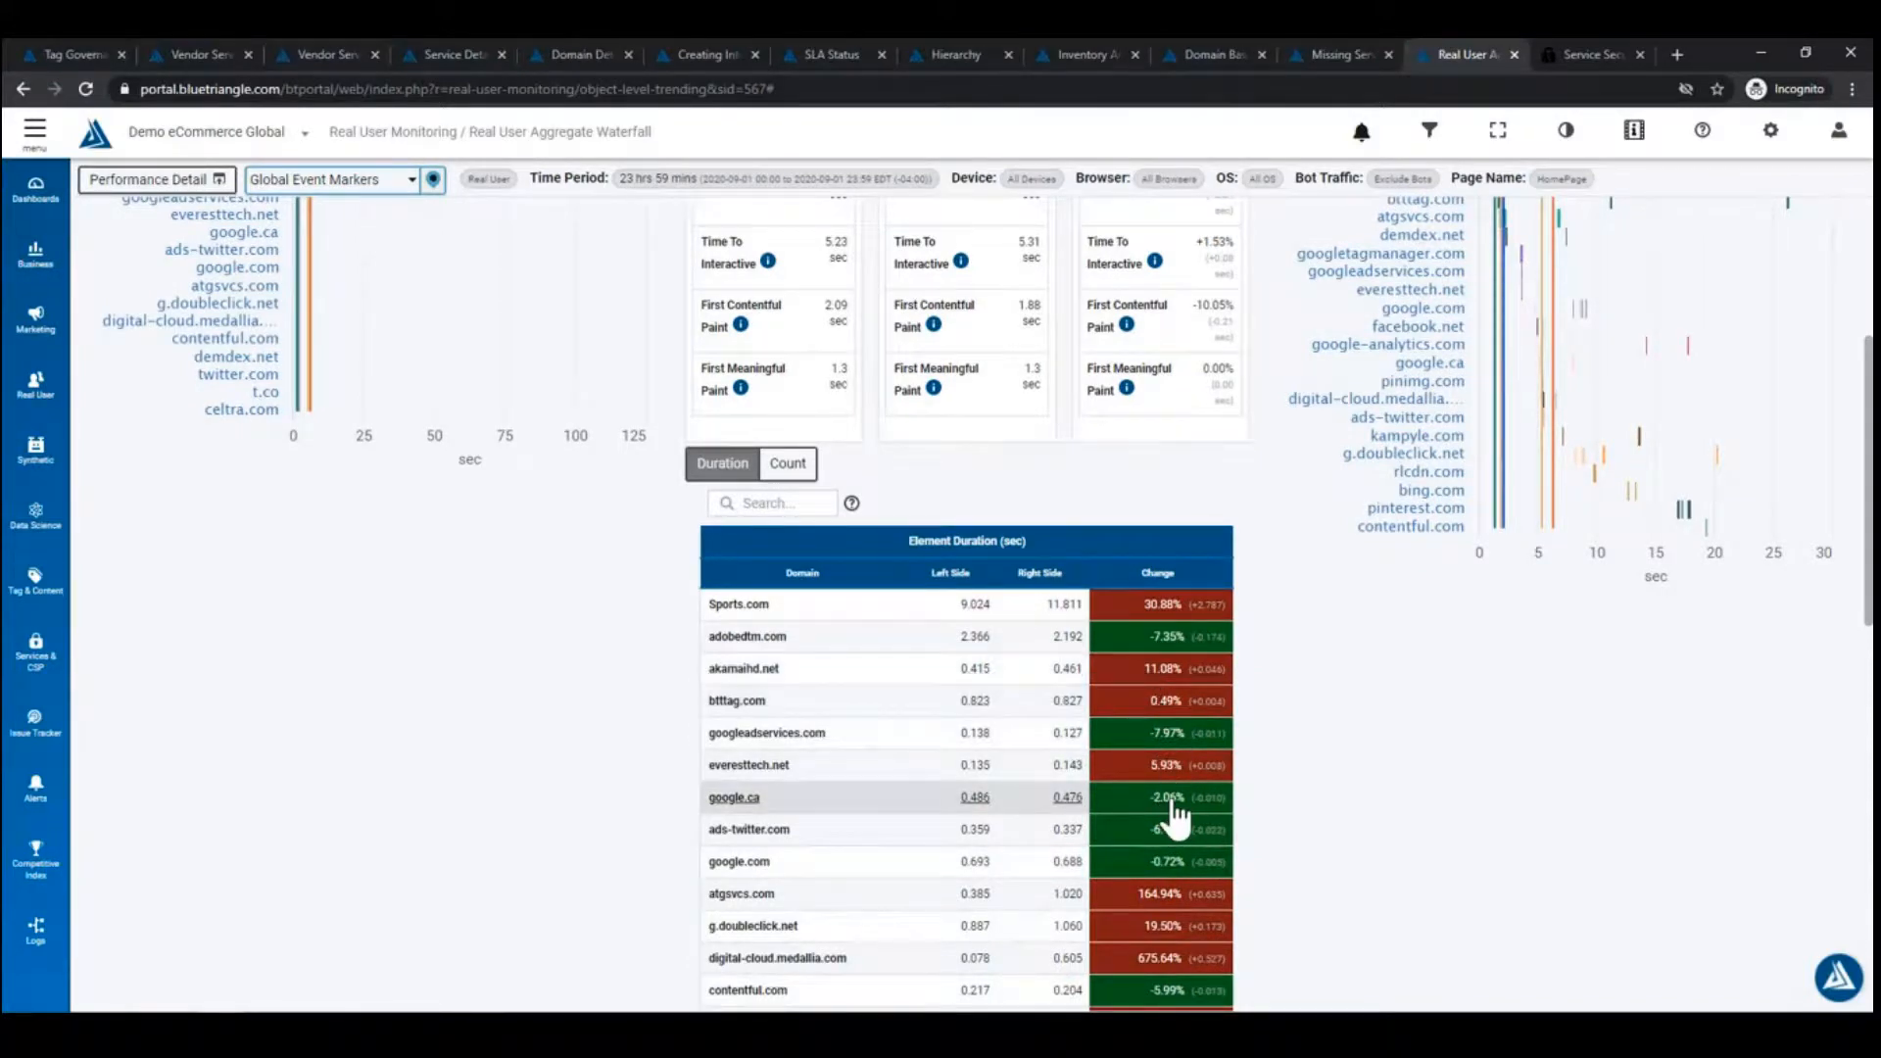
pyautogui.scroll(-6, 1186, 823)
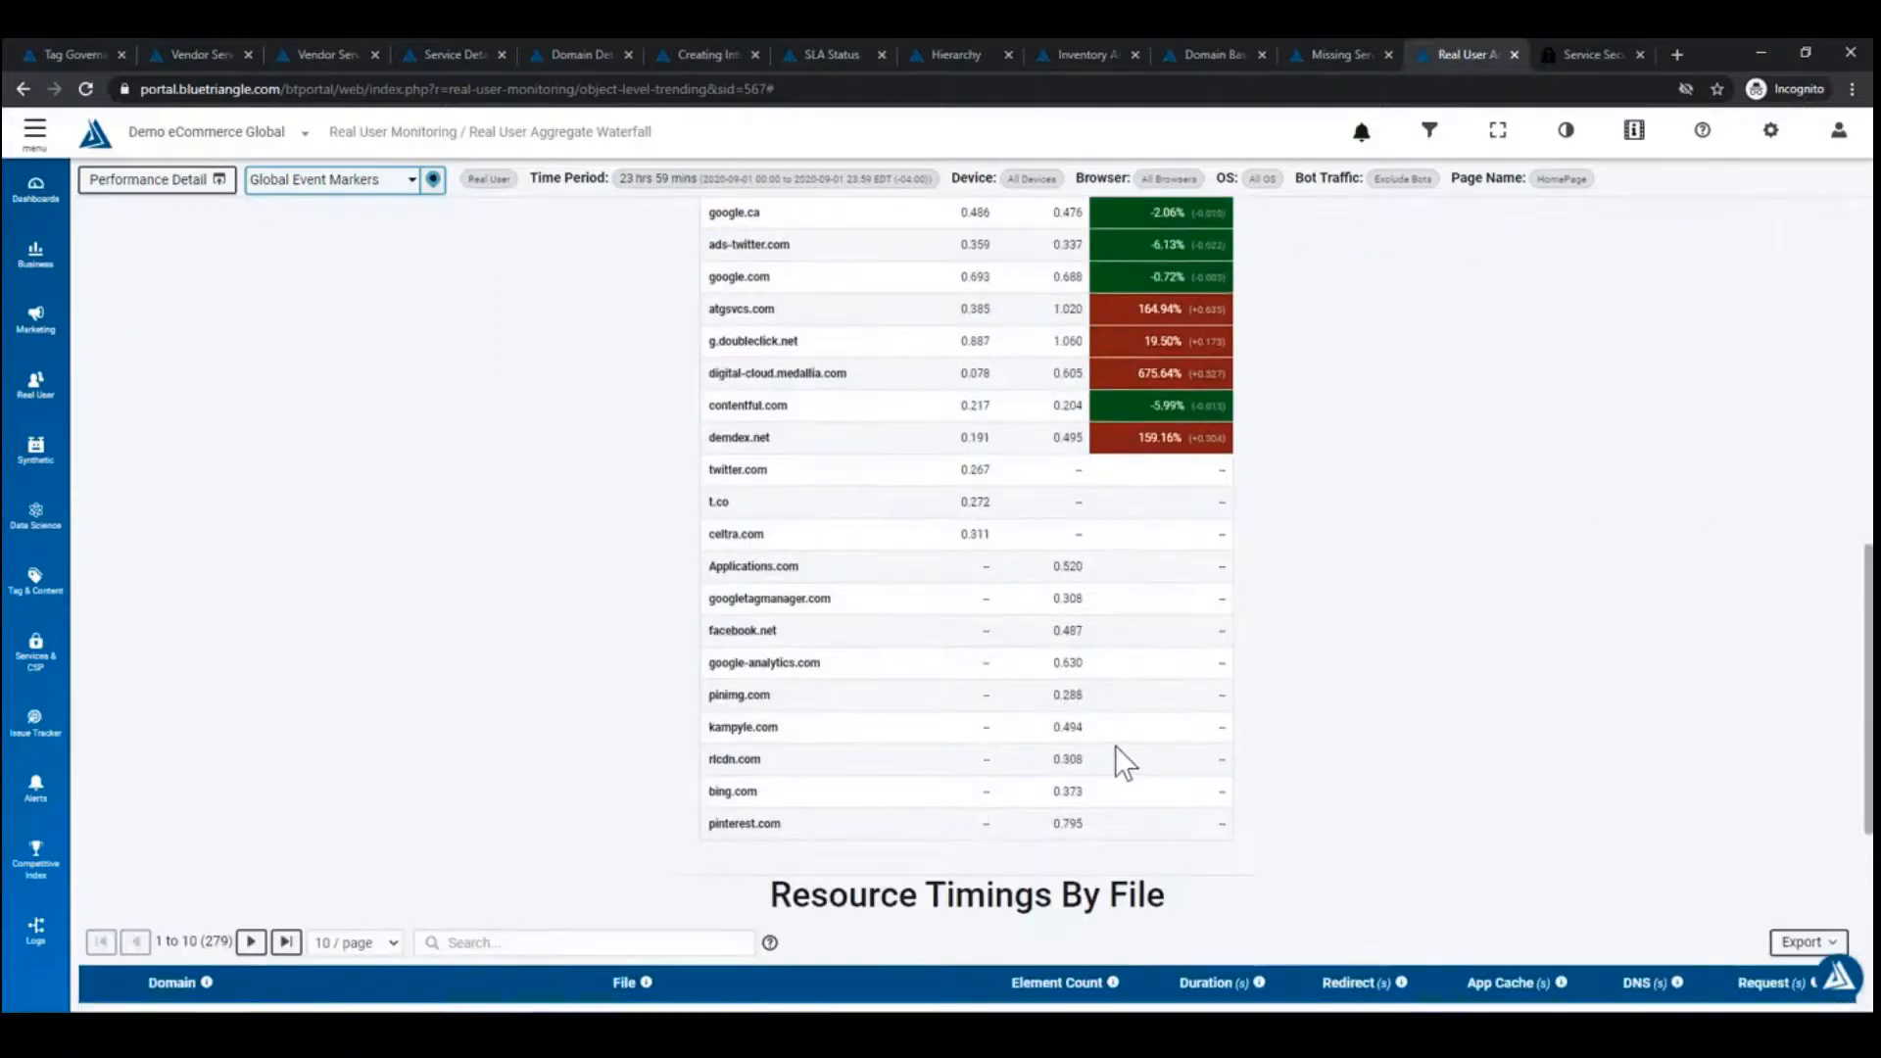
pyautogui.scroll(-2, 1125, 763)
pyautogui.scroll(4, 1009, 754)
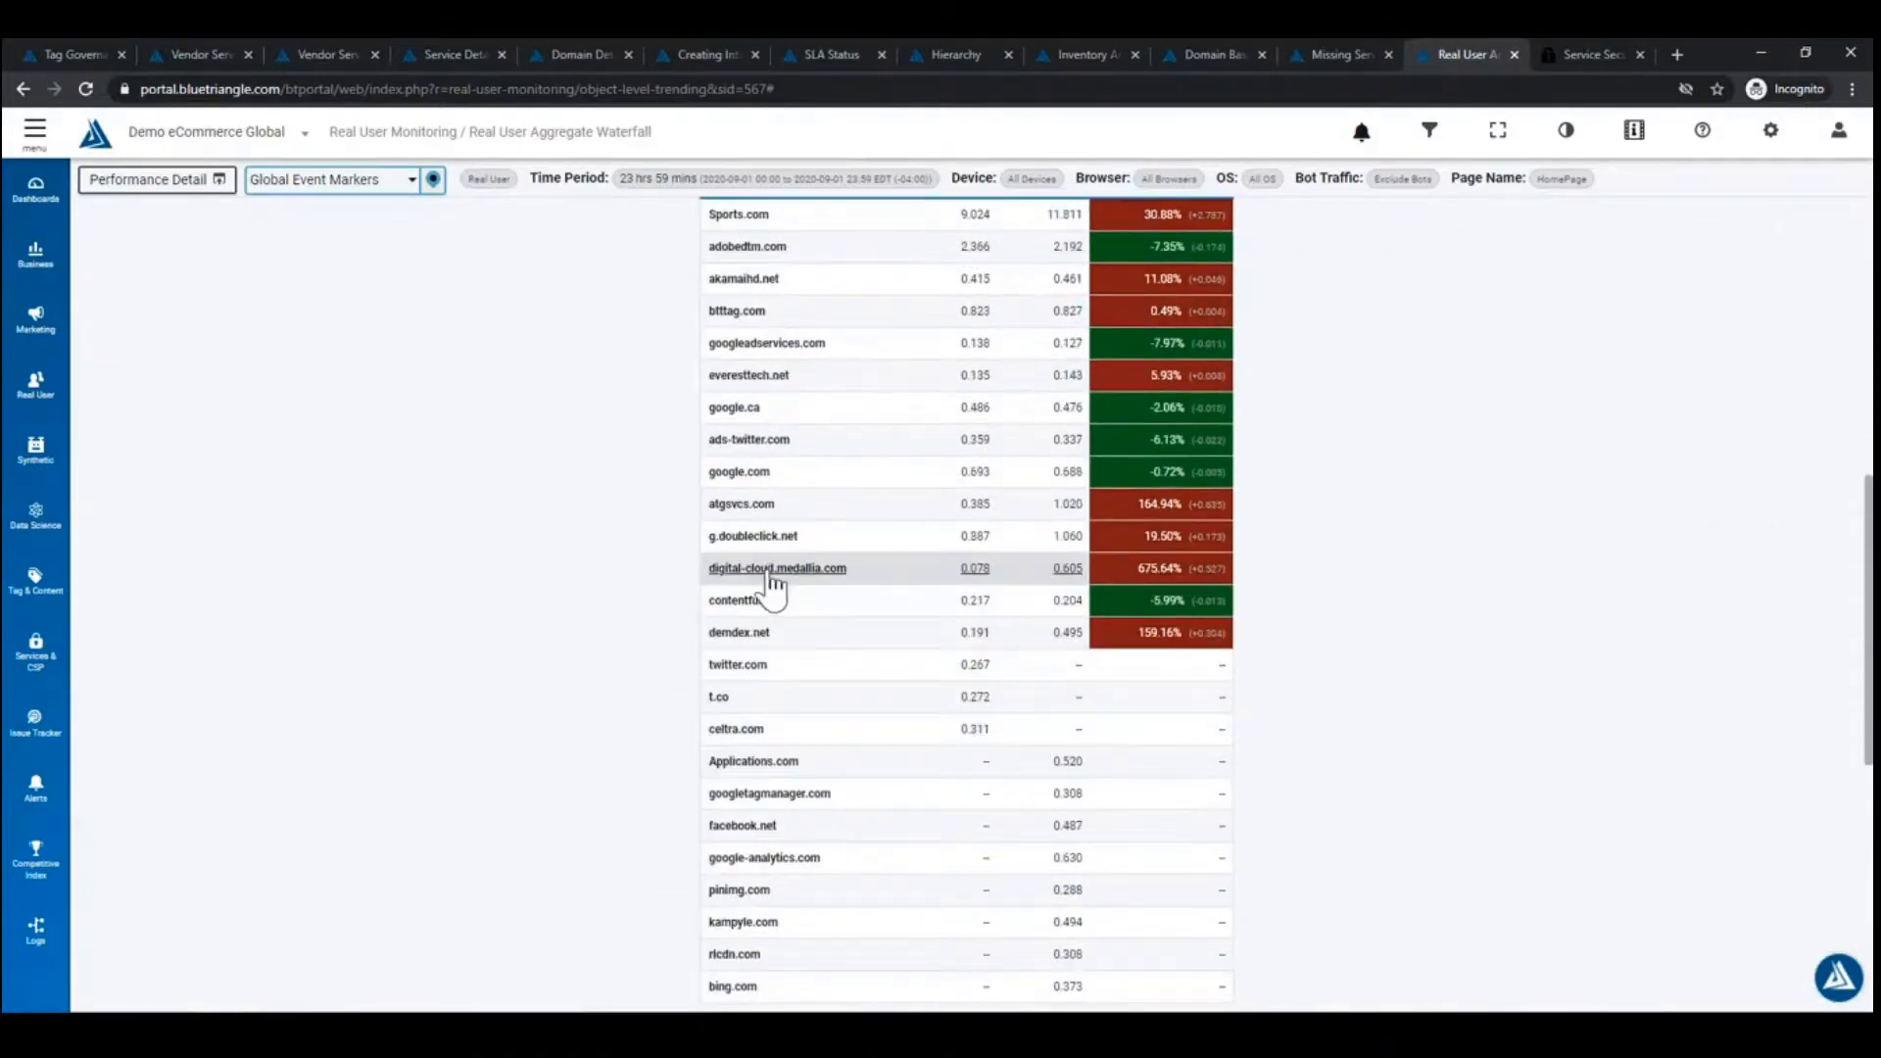
pyautogui.scroll(8, 1395, 761)
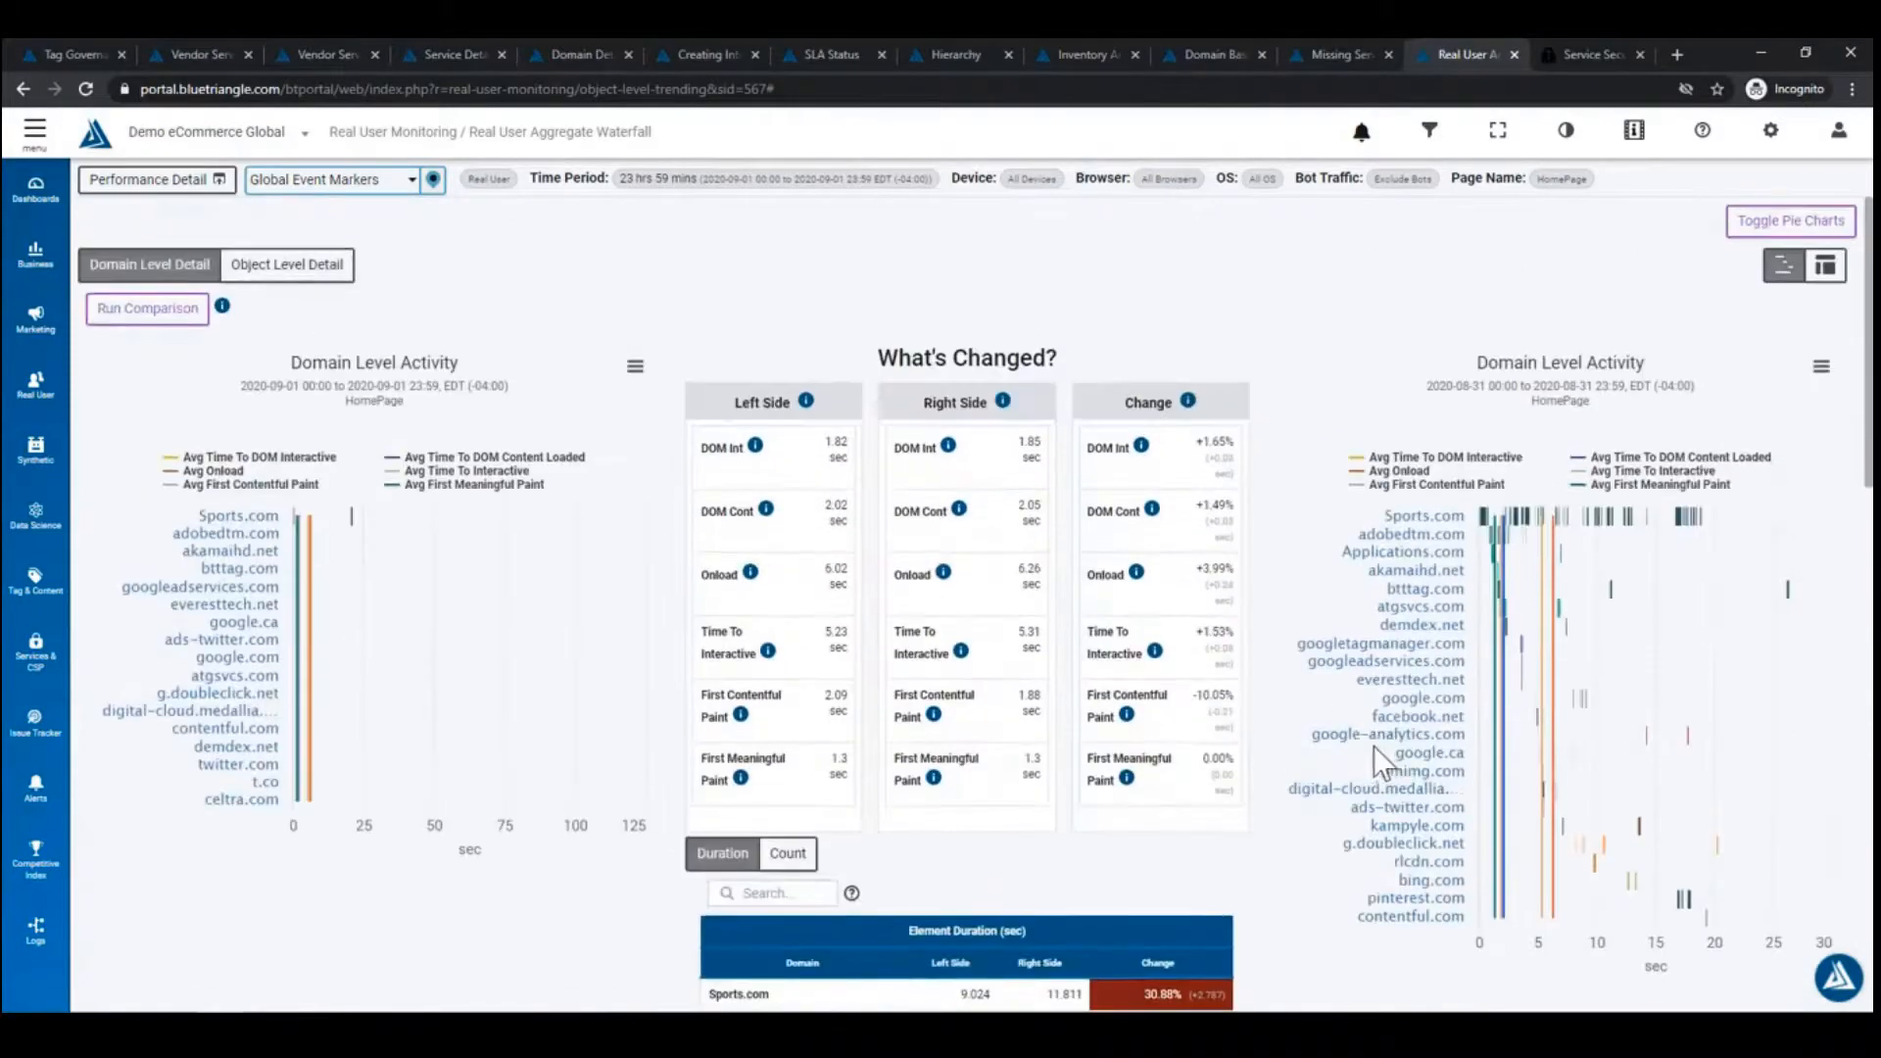
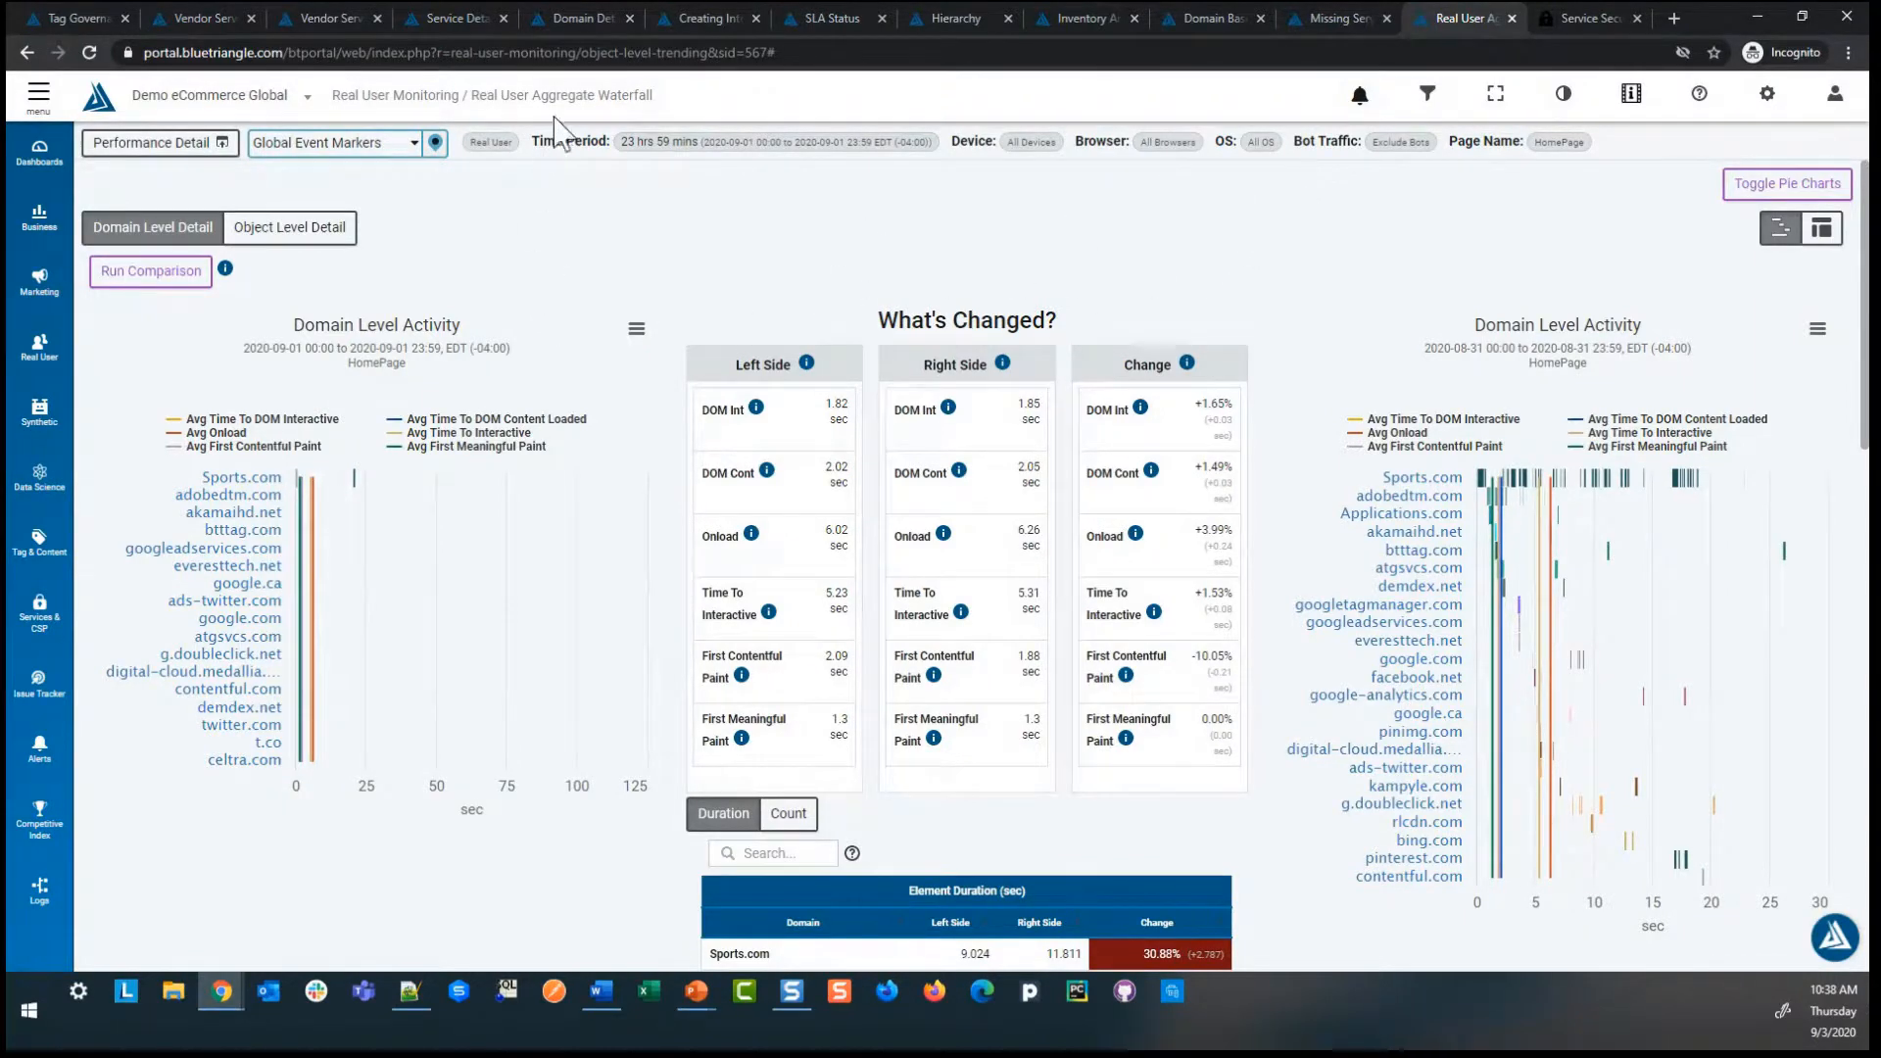
# Go back to the Domain Details page for btttag.com and check which filters it offers, without applying any.
pyautogui.click(574, 16)
pyautogui.click(49, 564)
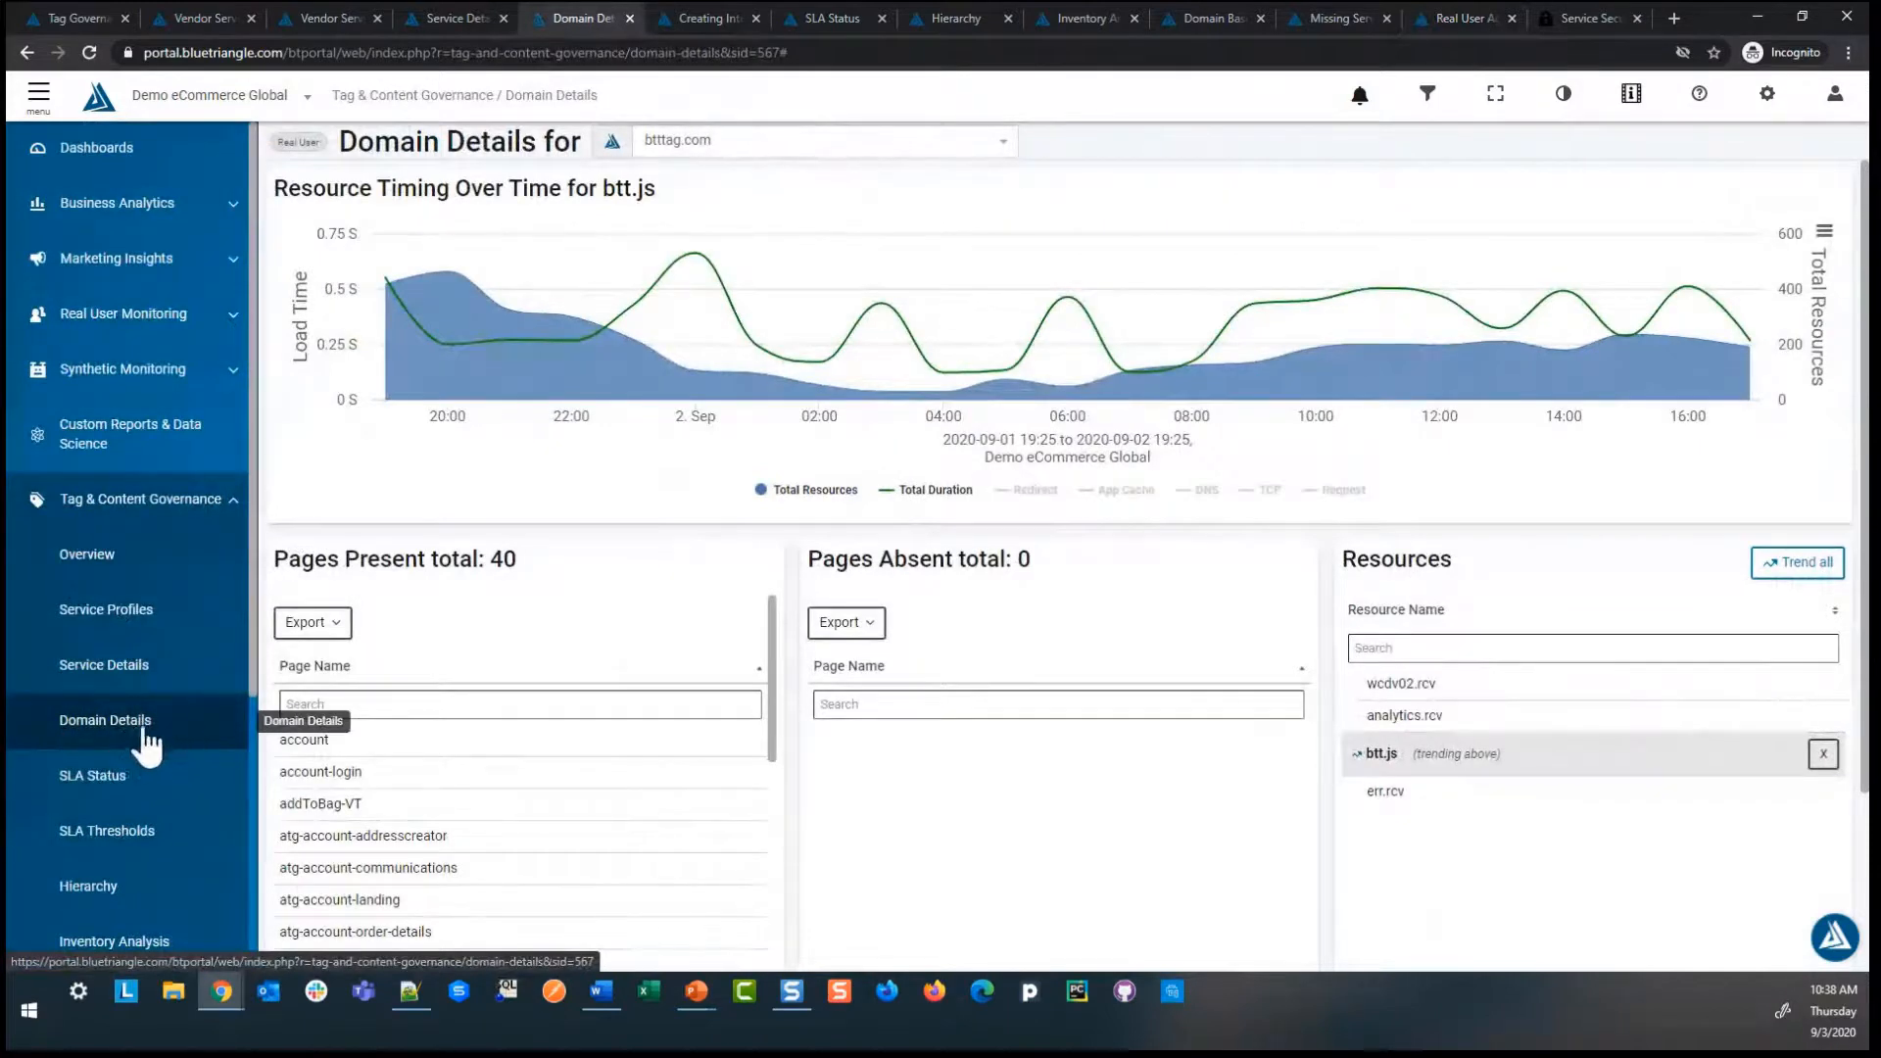
pyautogui.click(36, 92)
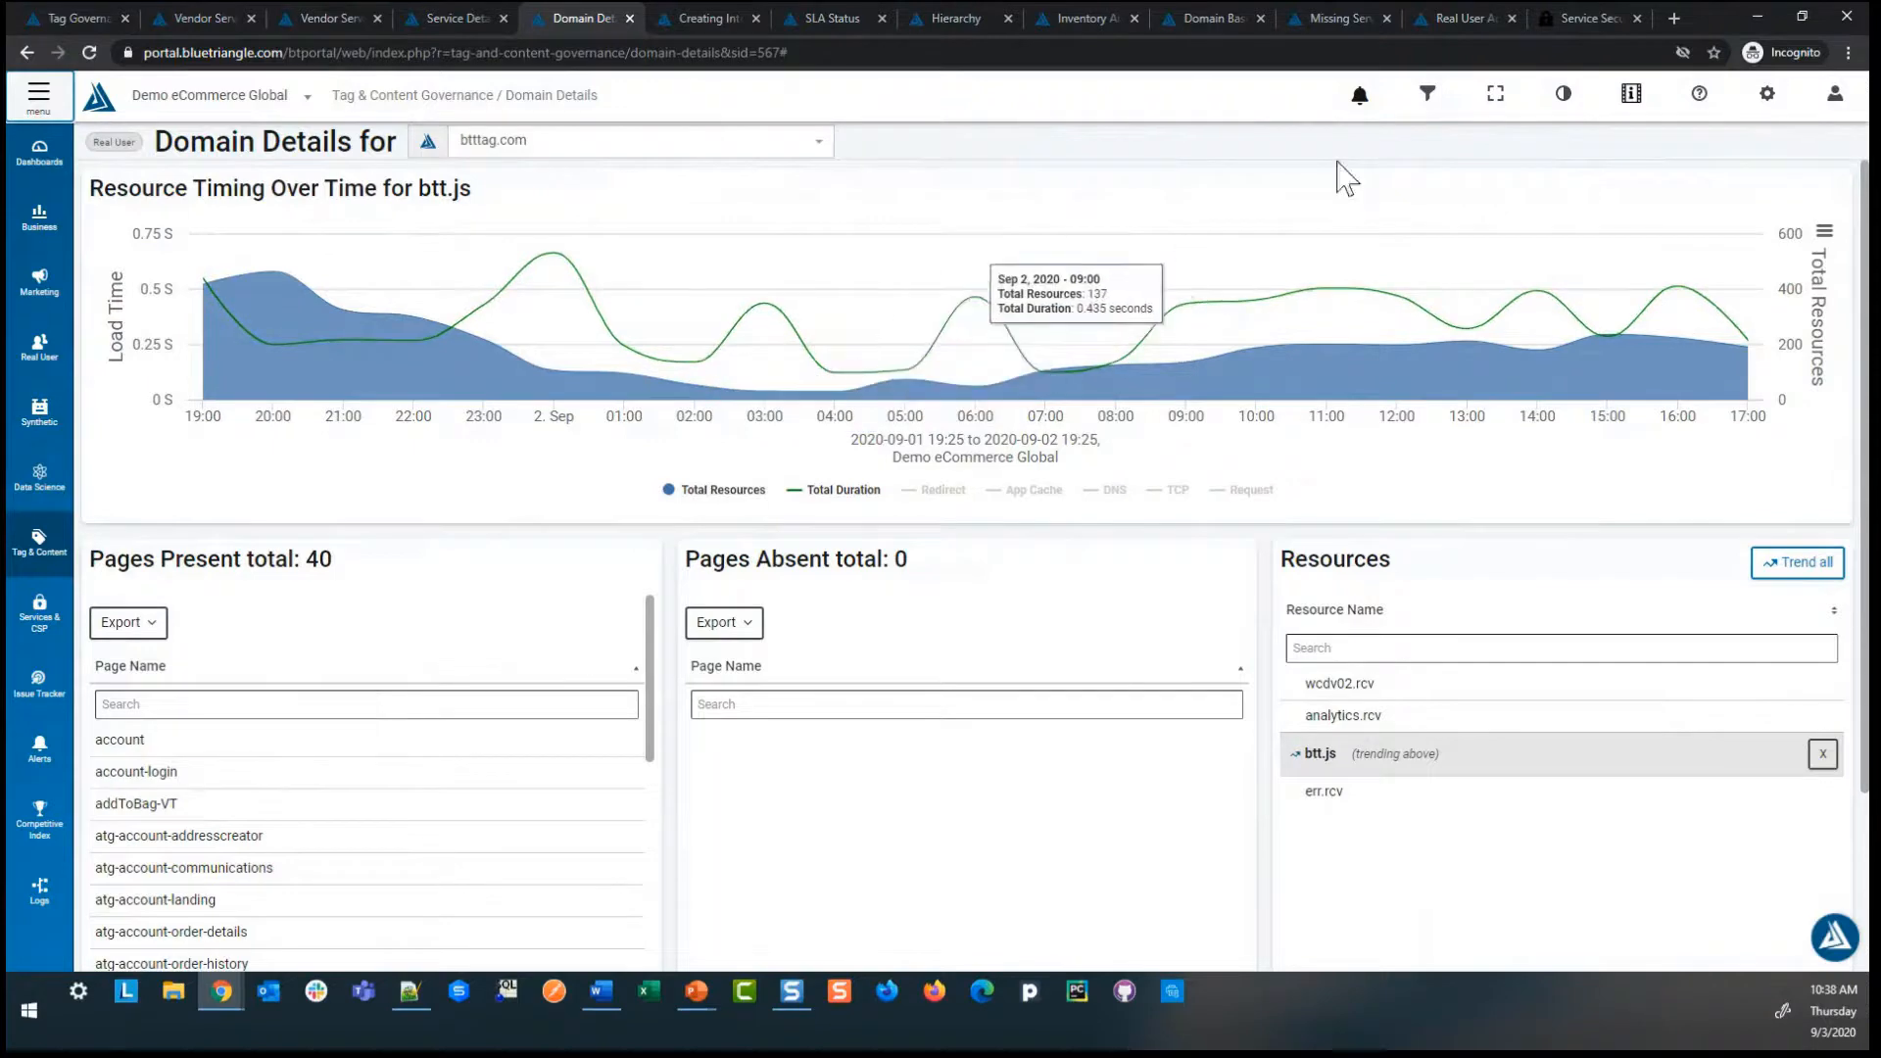
pyautogui.click(1428, 96)
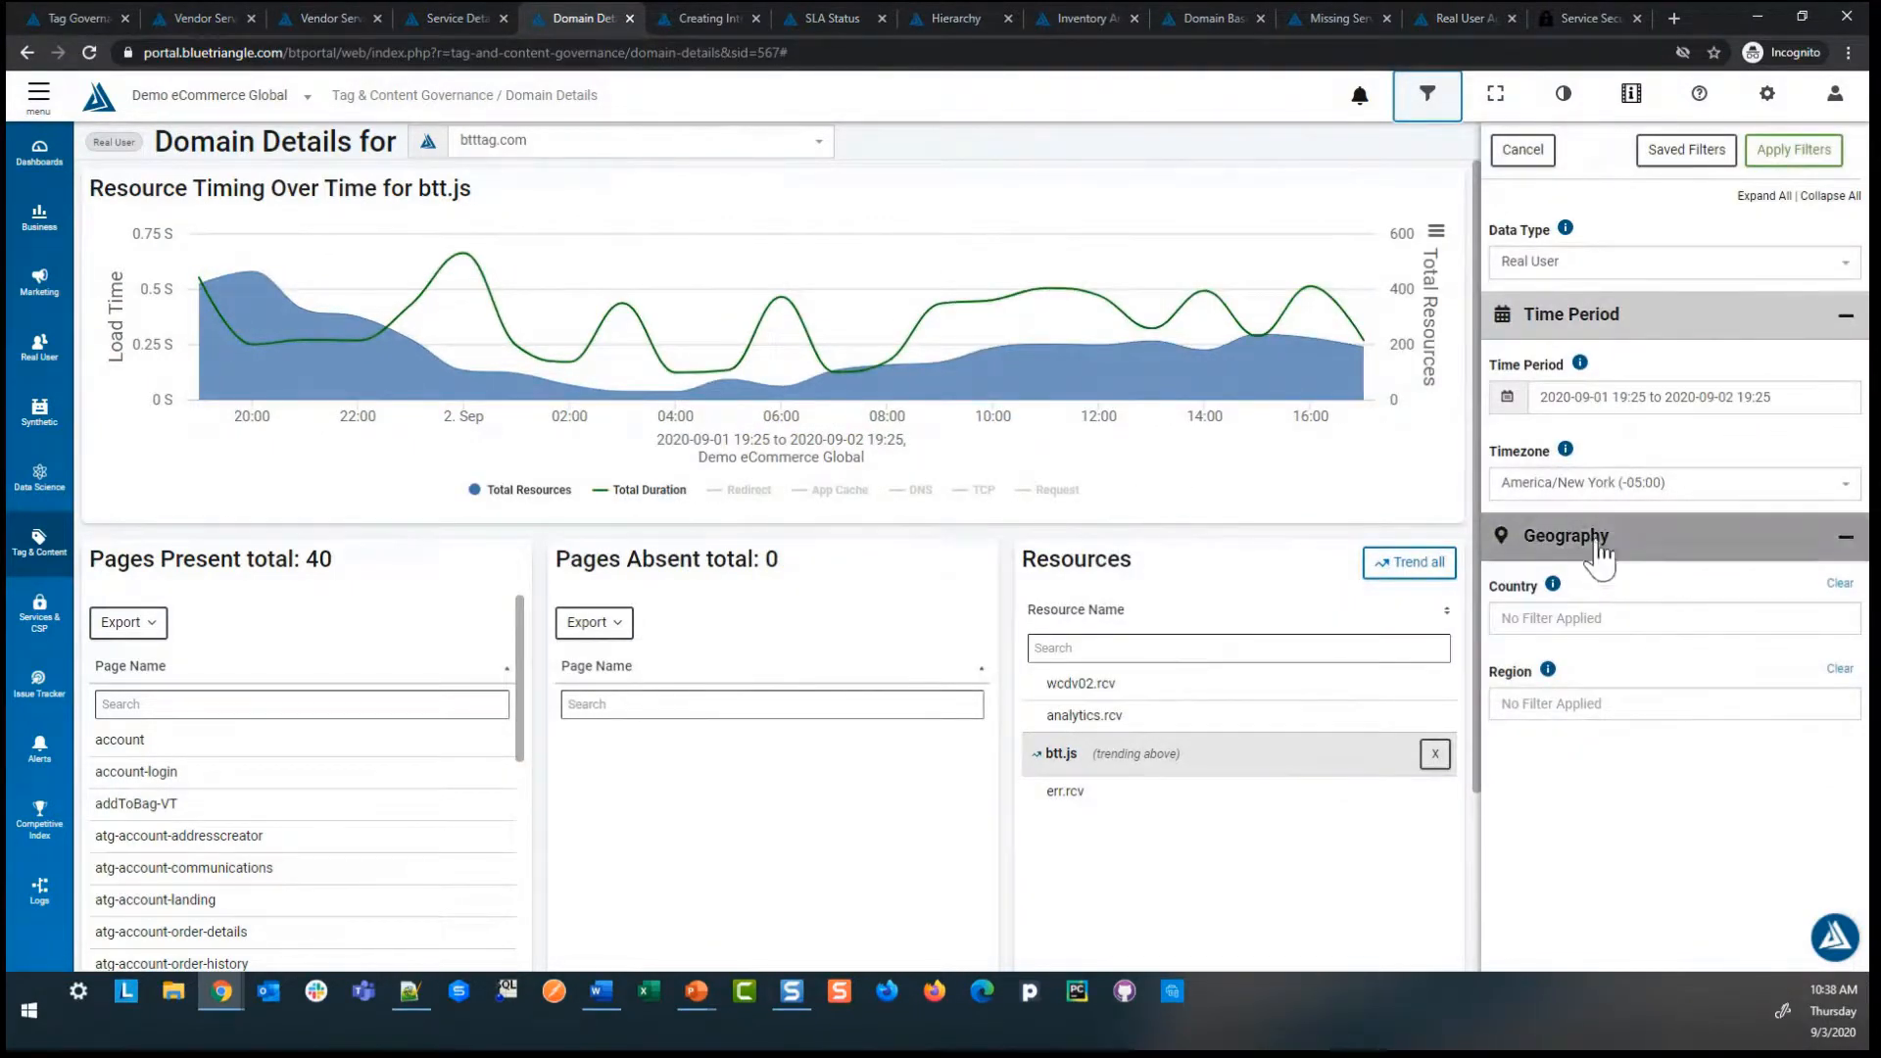
pyautogui.click(1527, 150)
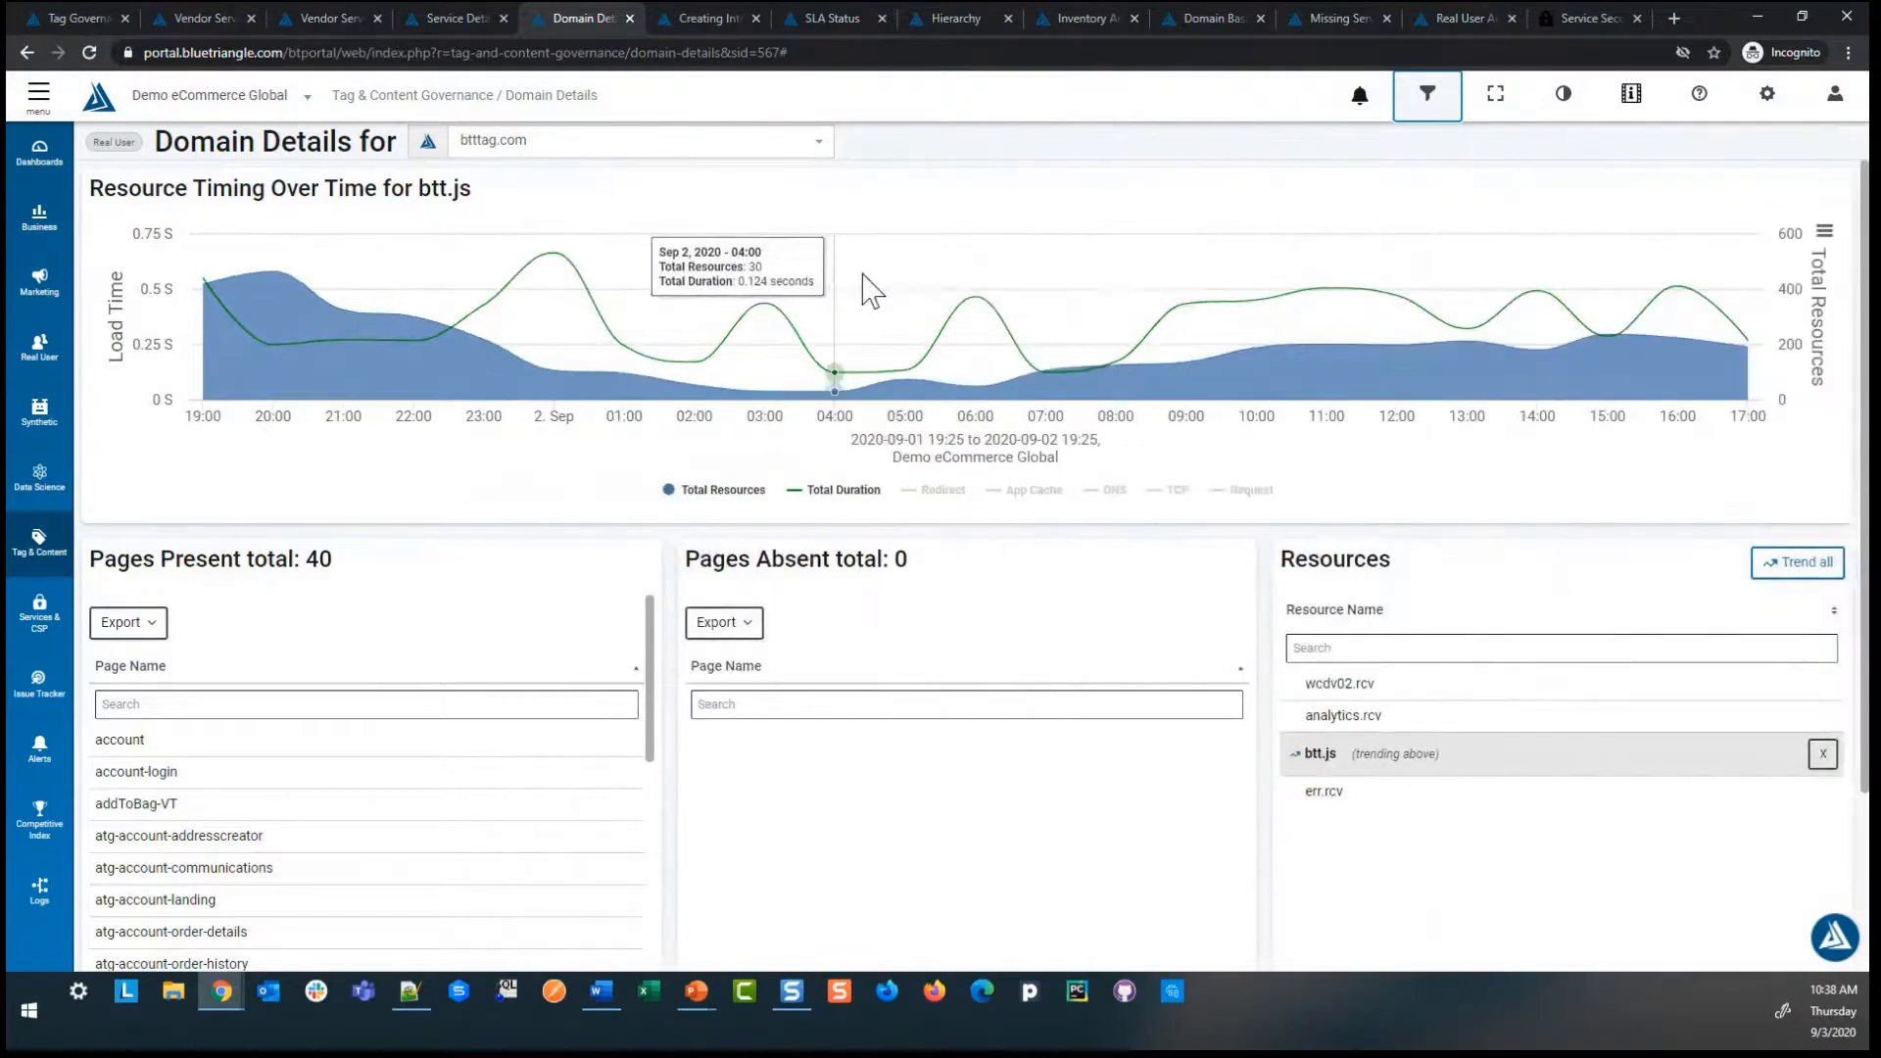
# Return to the Real User Aggregate Waterfall and look through its applied and available filters, leaving them without applying changes.
pyautogui.click(1466, 20)
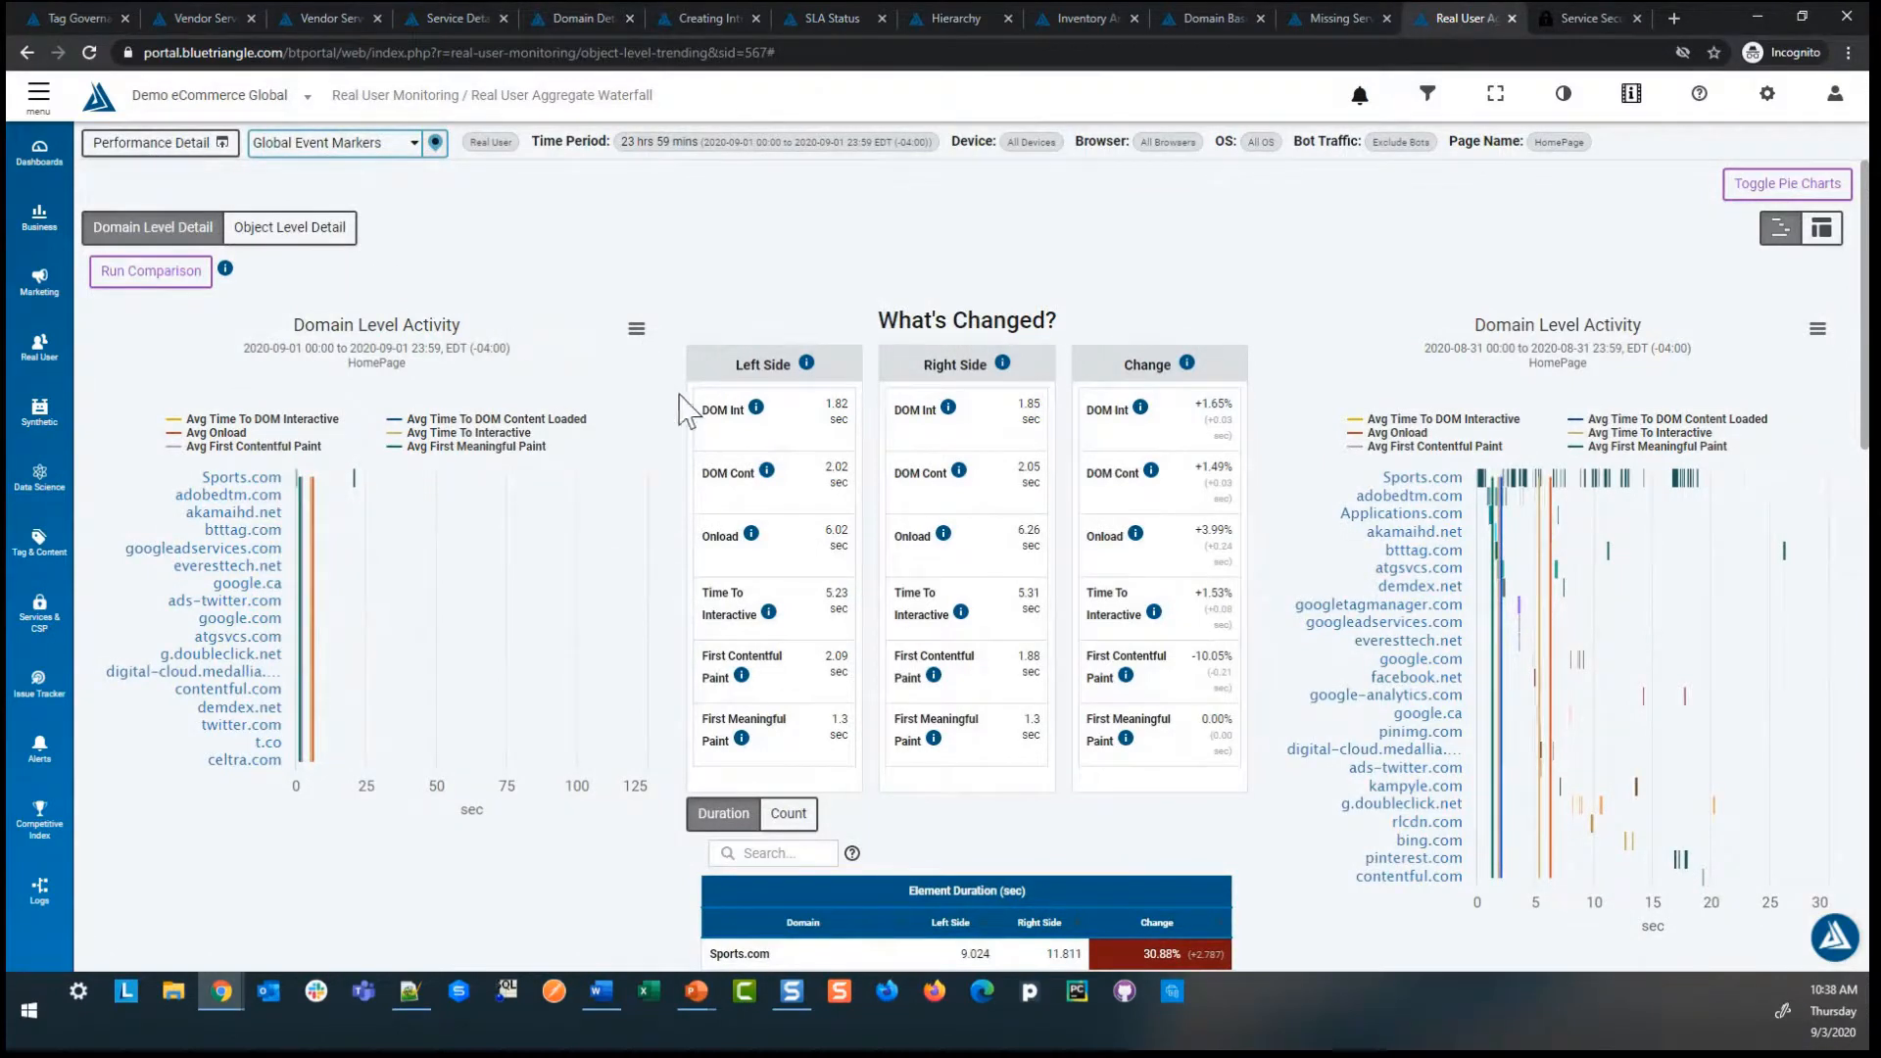
pyautogui.click(1428, 94)
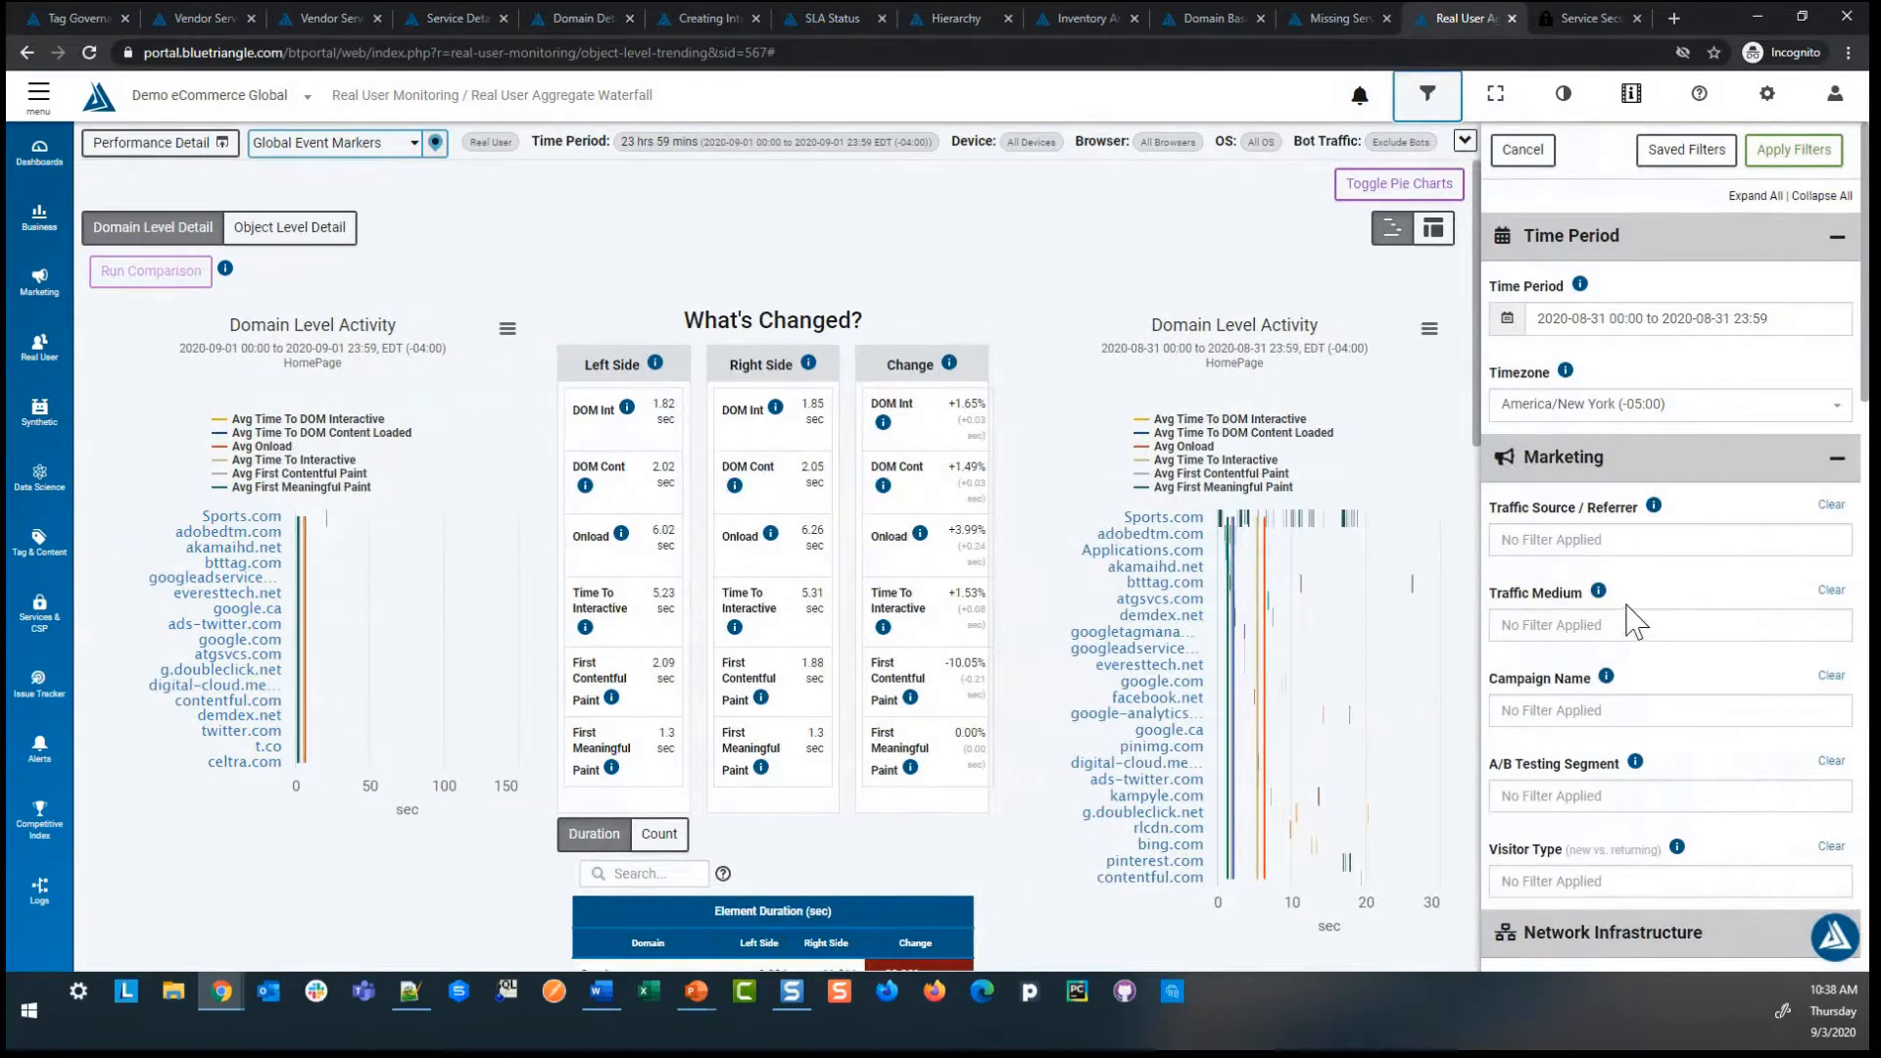
pyautogui.click(1465, 143)
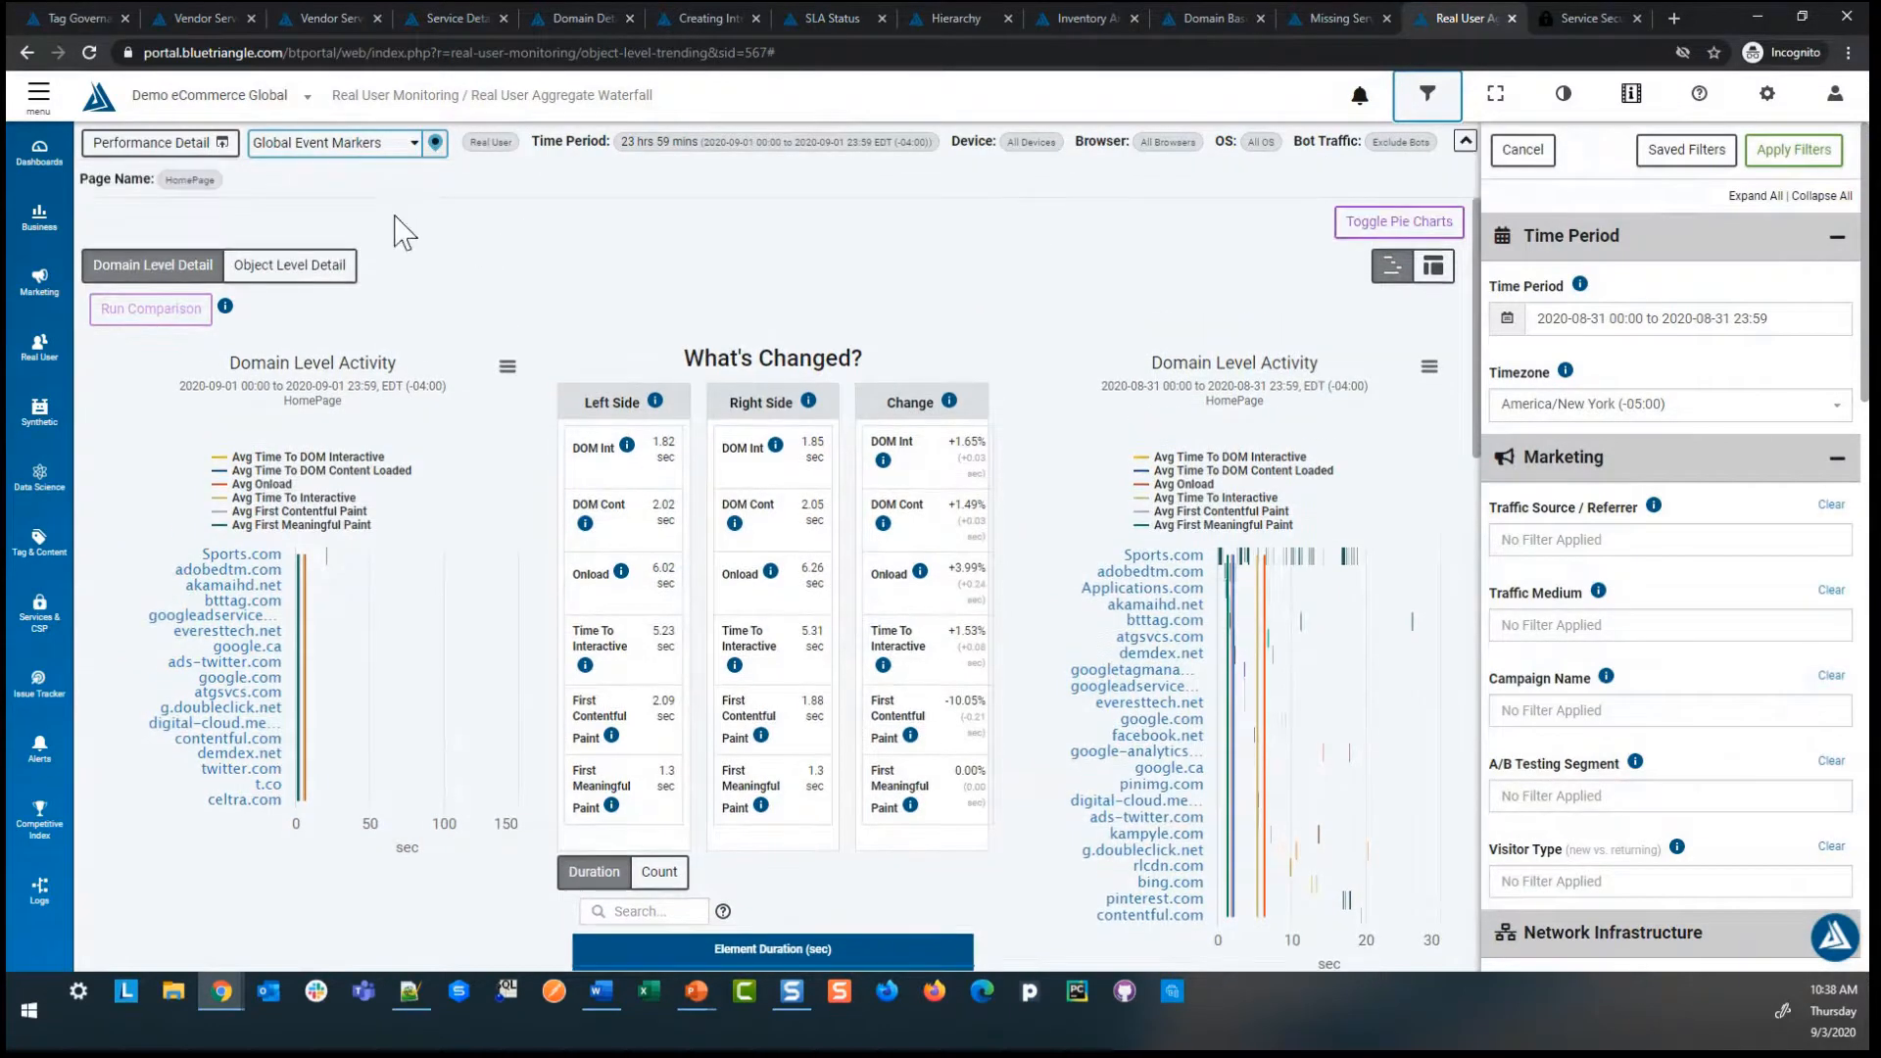
pyautogui.moveTo(226, 308)
pyautogui.scroll(-1, 1705, 636)
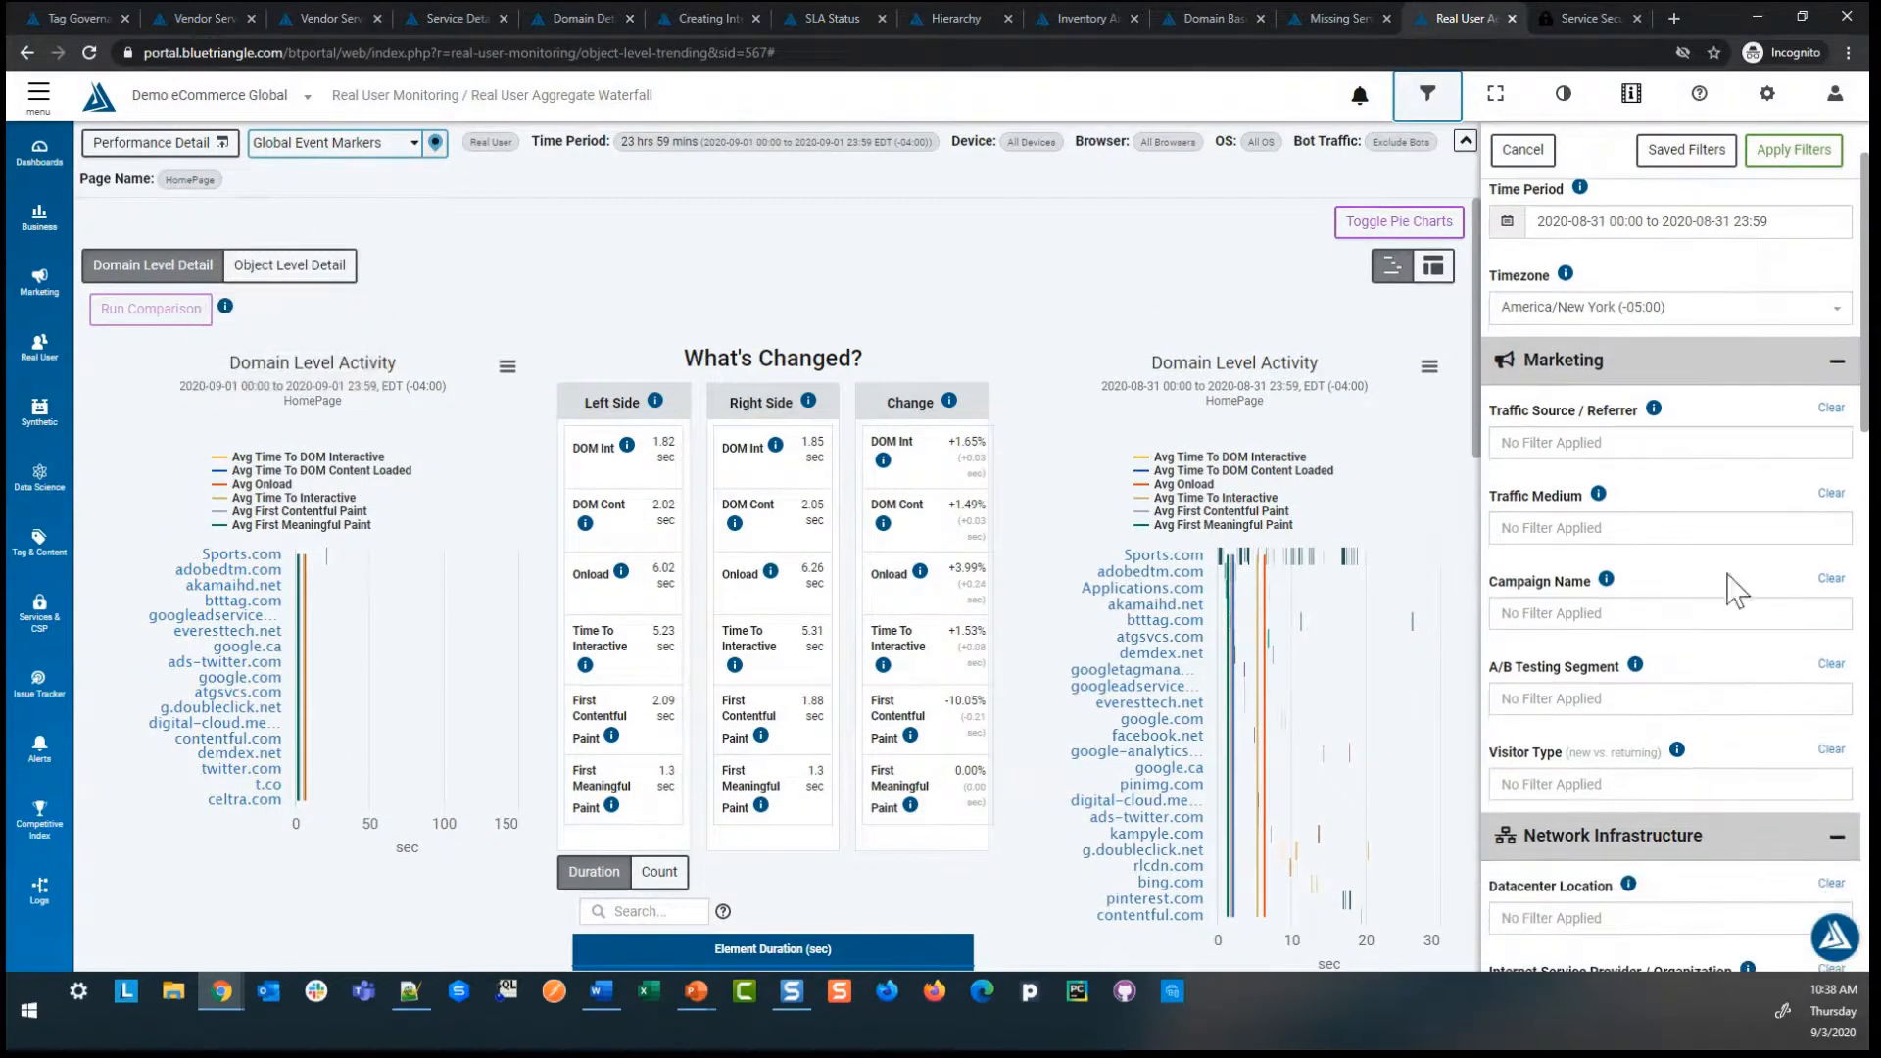
pyautogui.click(1524, 152)
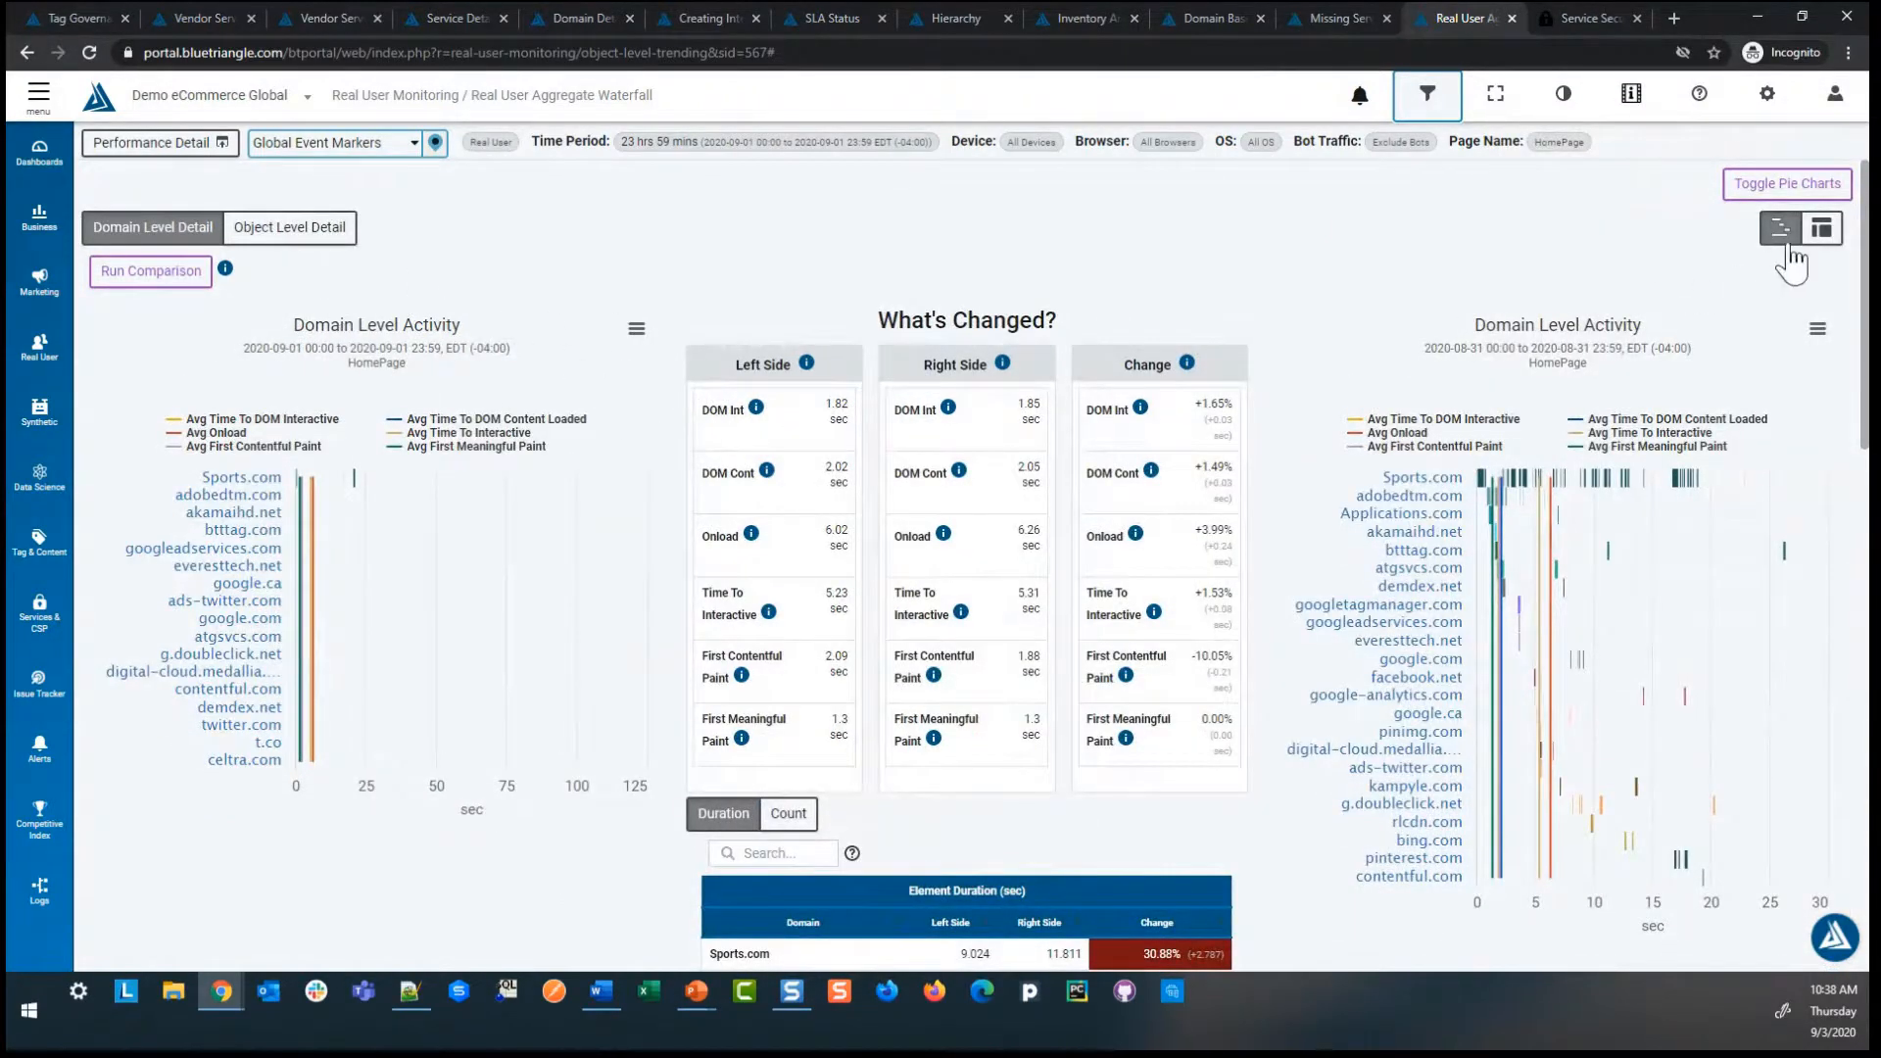
# Display the domain level detail as a table and filter its domains by "btt".
pyautogui.click(1824, 247)
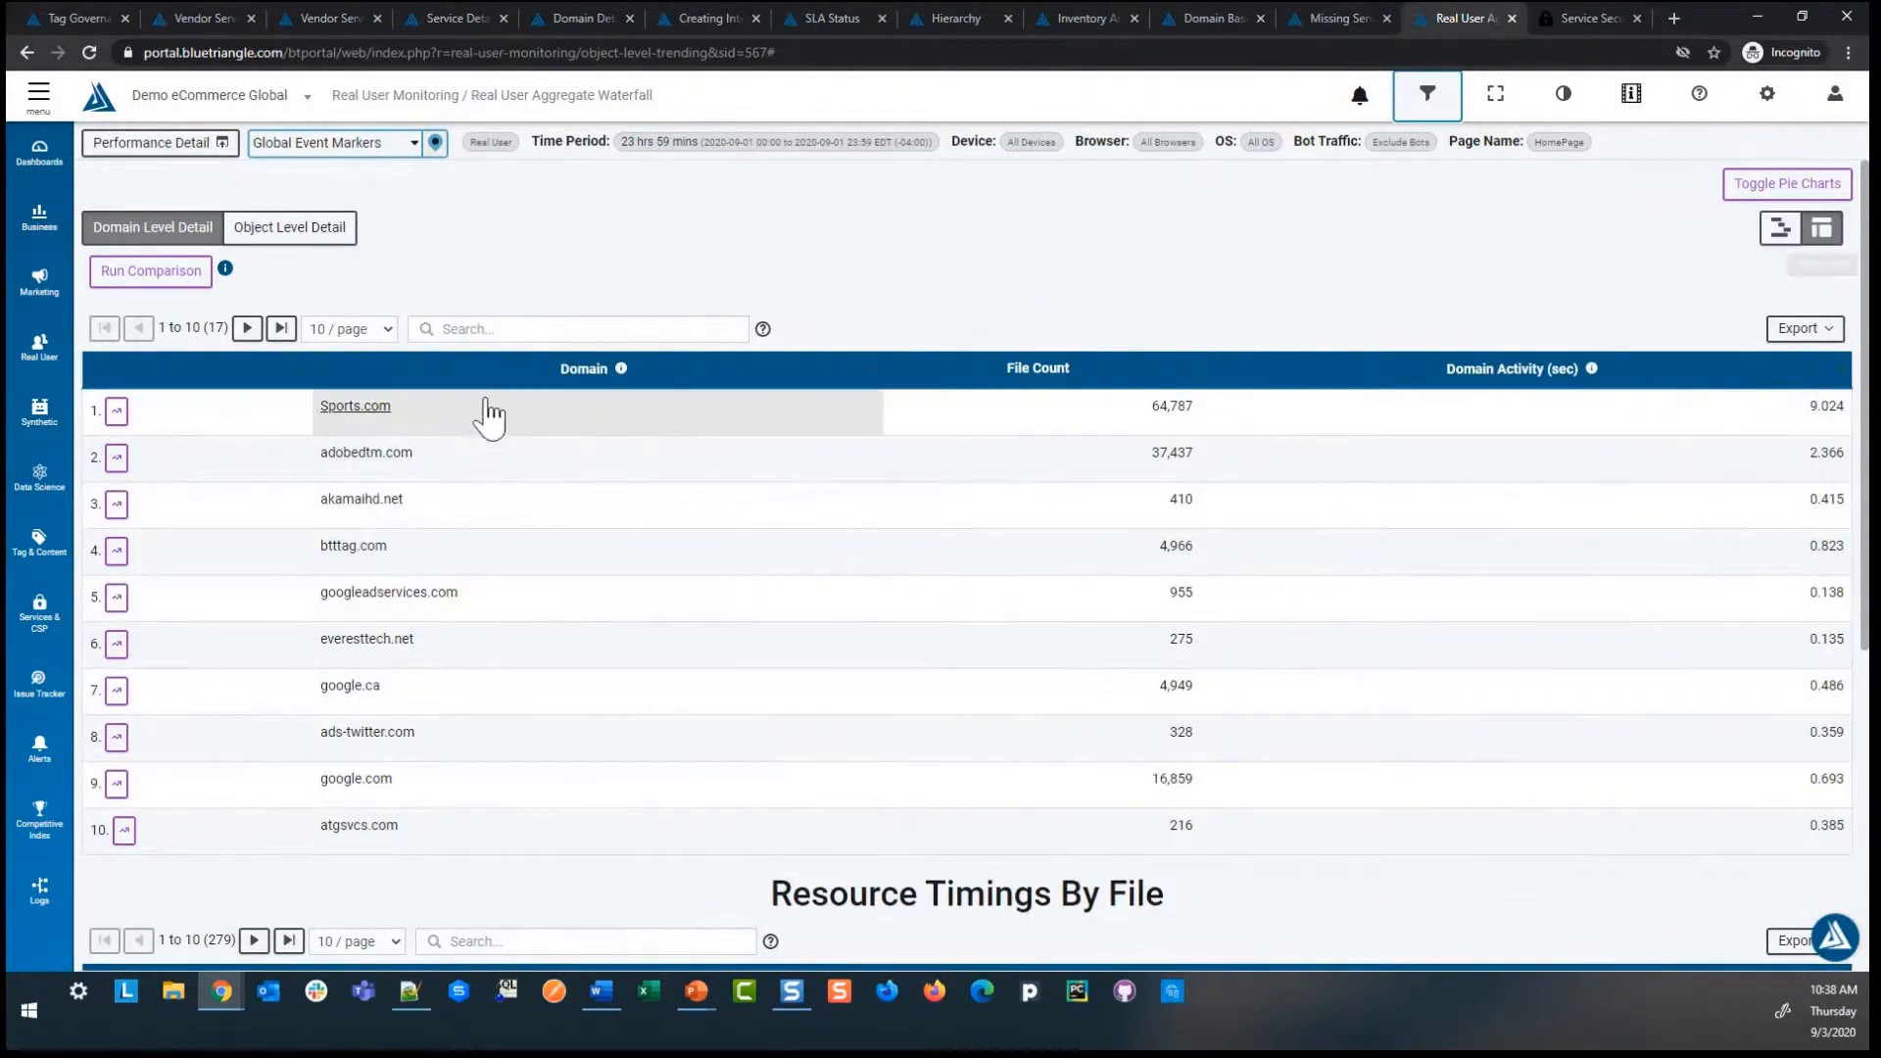
pyautogui.click(514, 329)
pyautogui.write('btt')
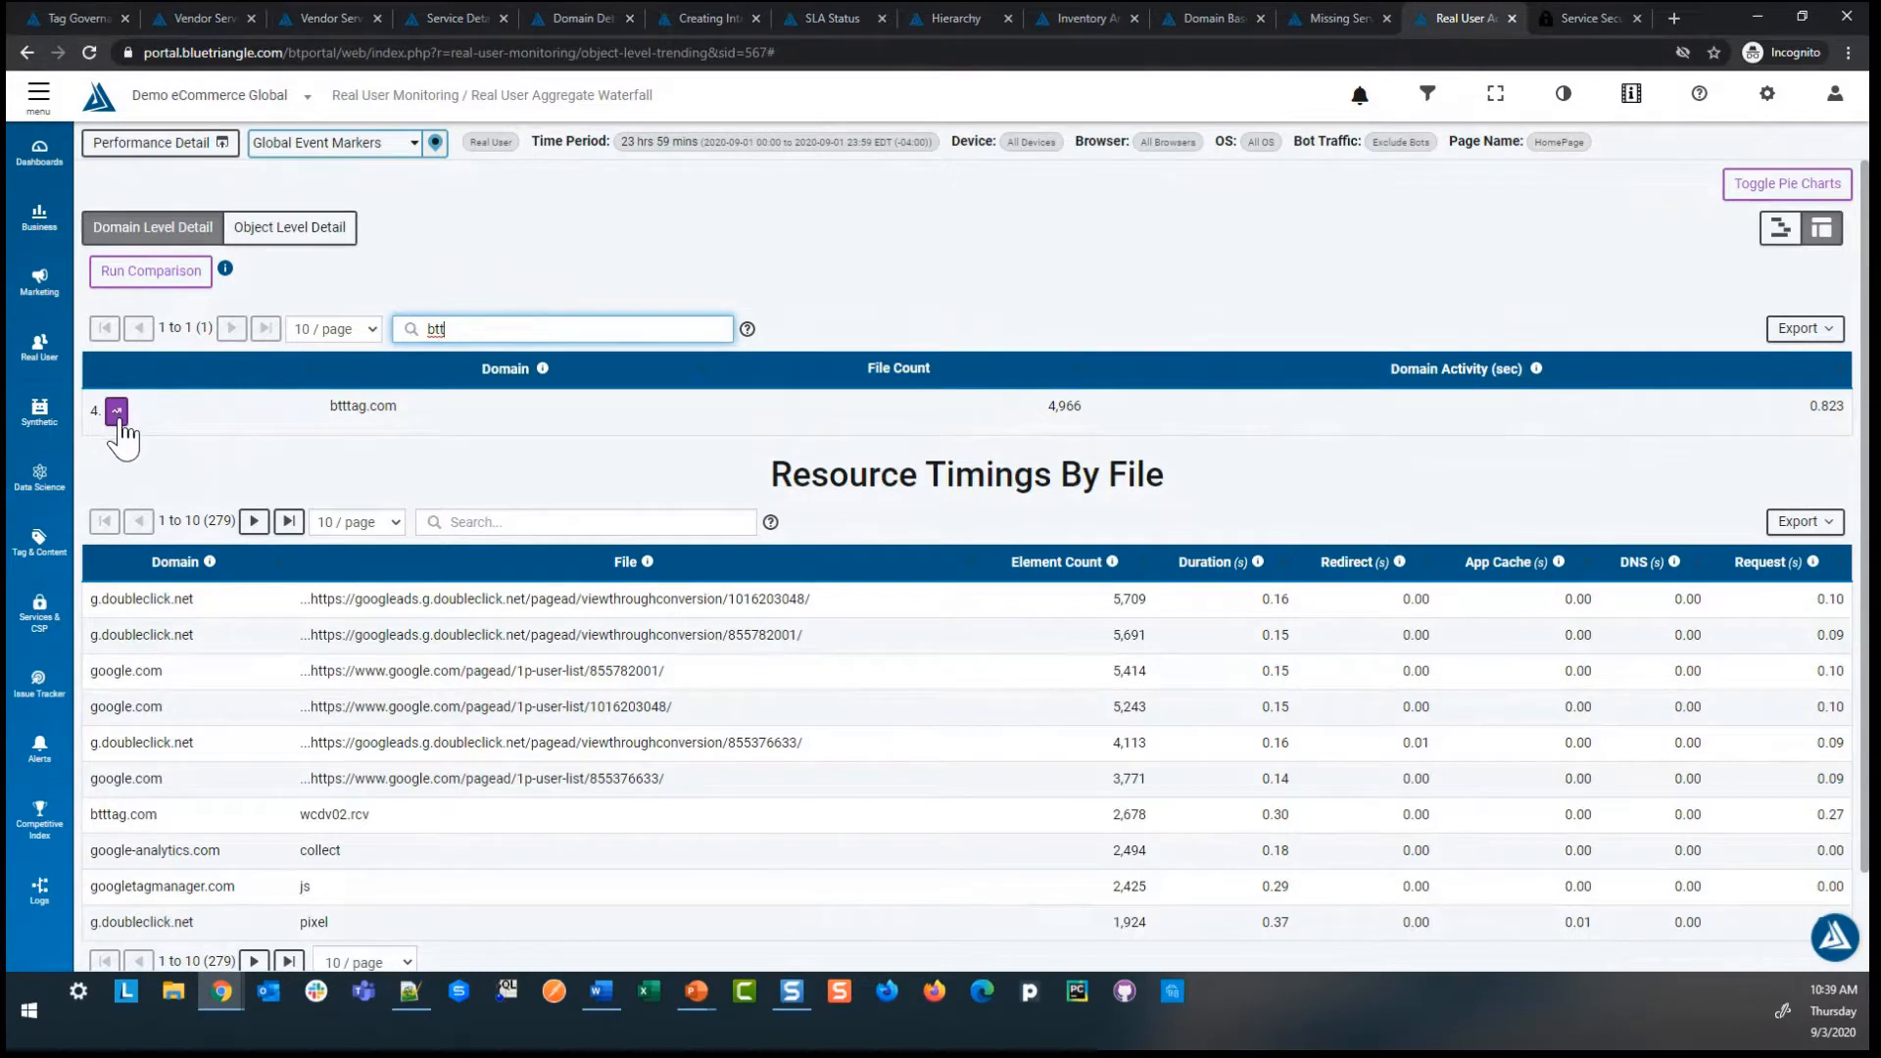
# Open the Domain Timings Over Time chart for btttag.com and inspect its trend.
pyautogui.click(116, 411)
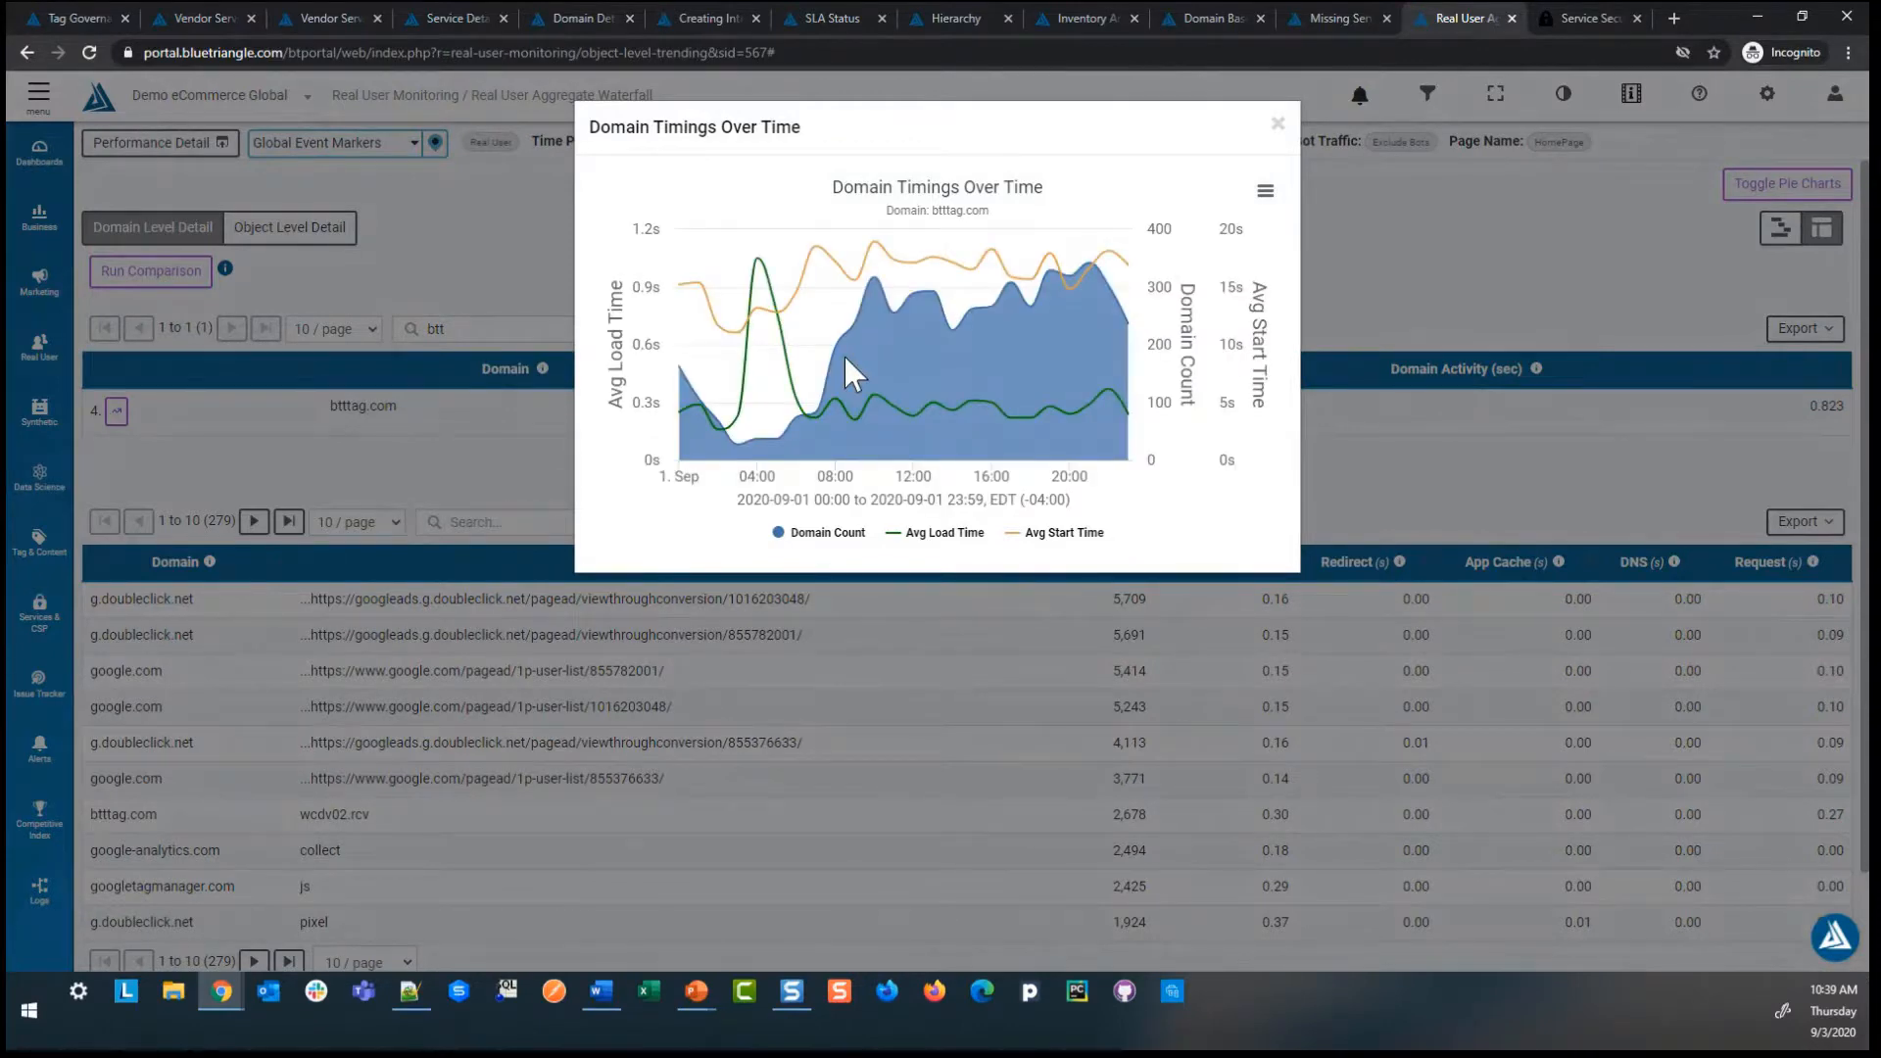
pyautogui.moveTo(939, 130); pyautogui.dragTo(948, 179)
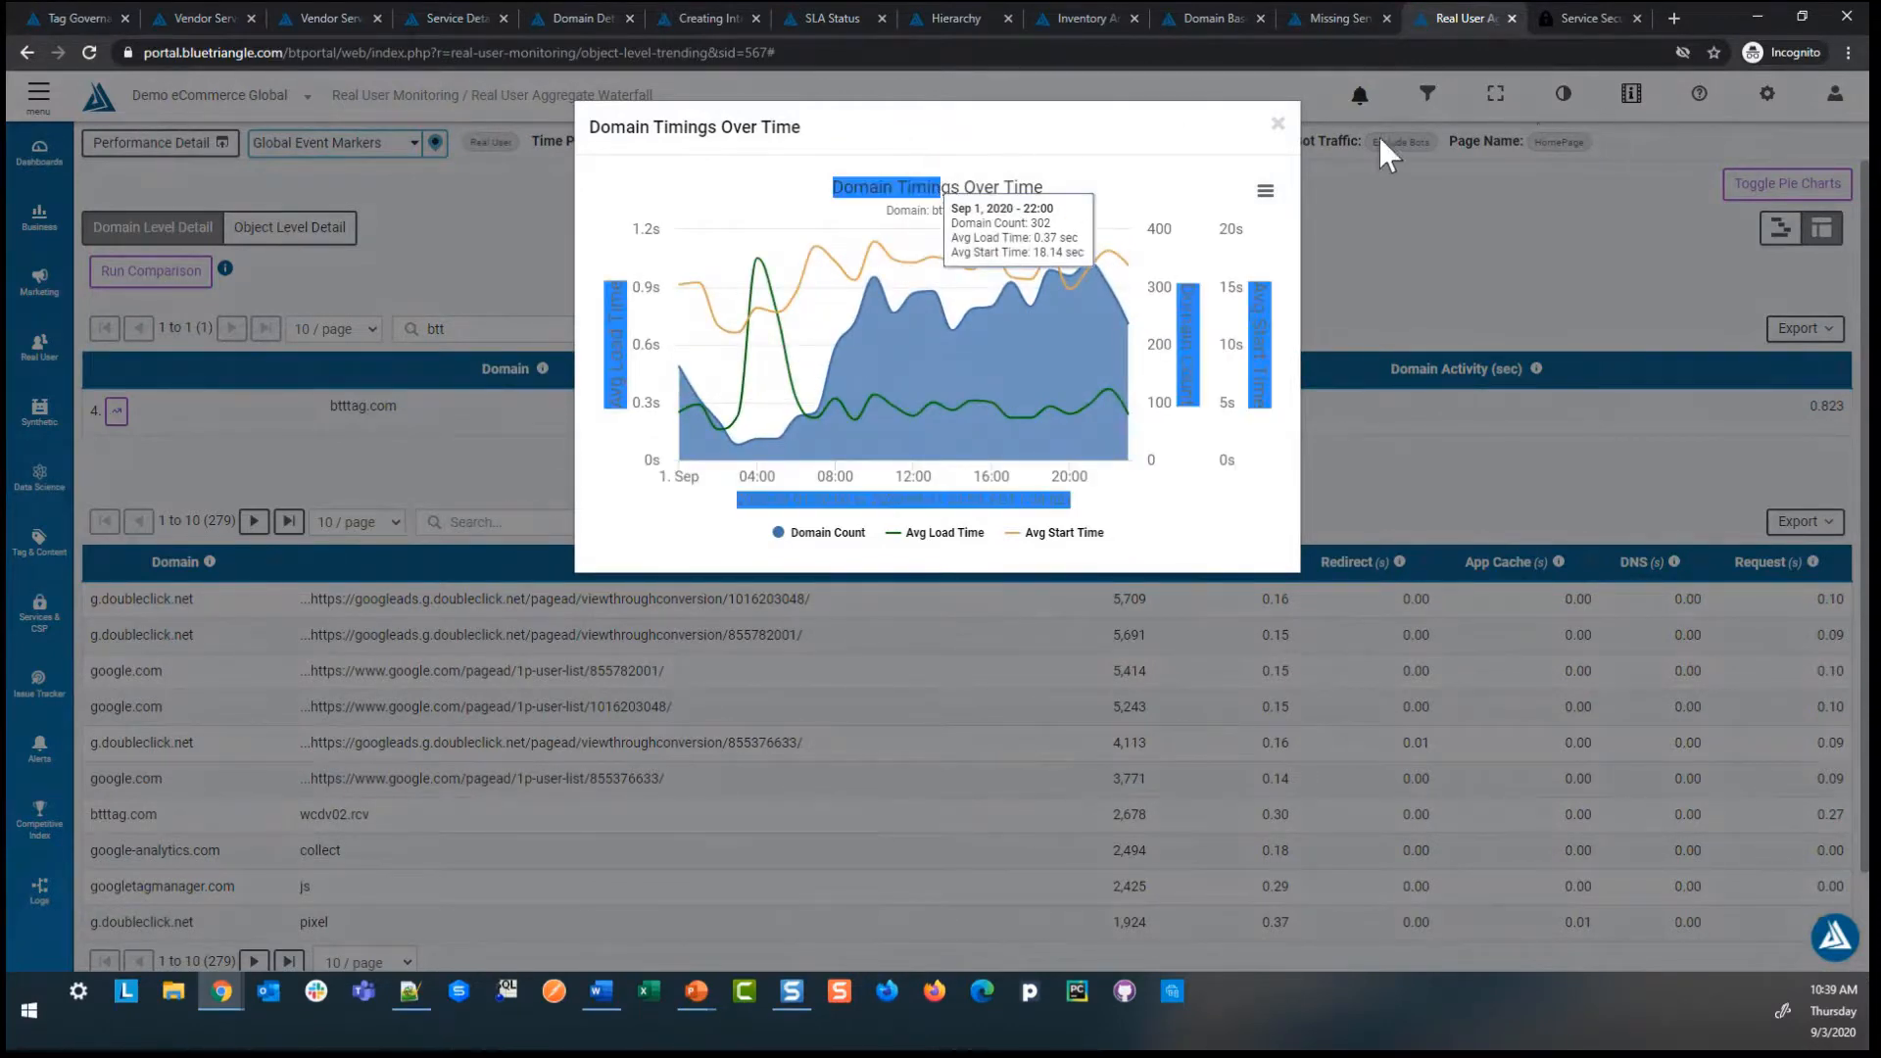
# Clear the text selection in the Domain Timings Over Time chart and close the chart.
pyautogui.click(1039, 137)
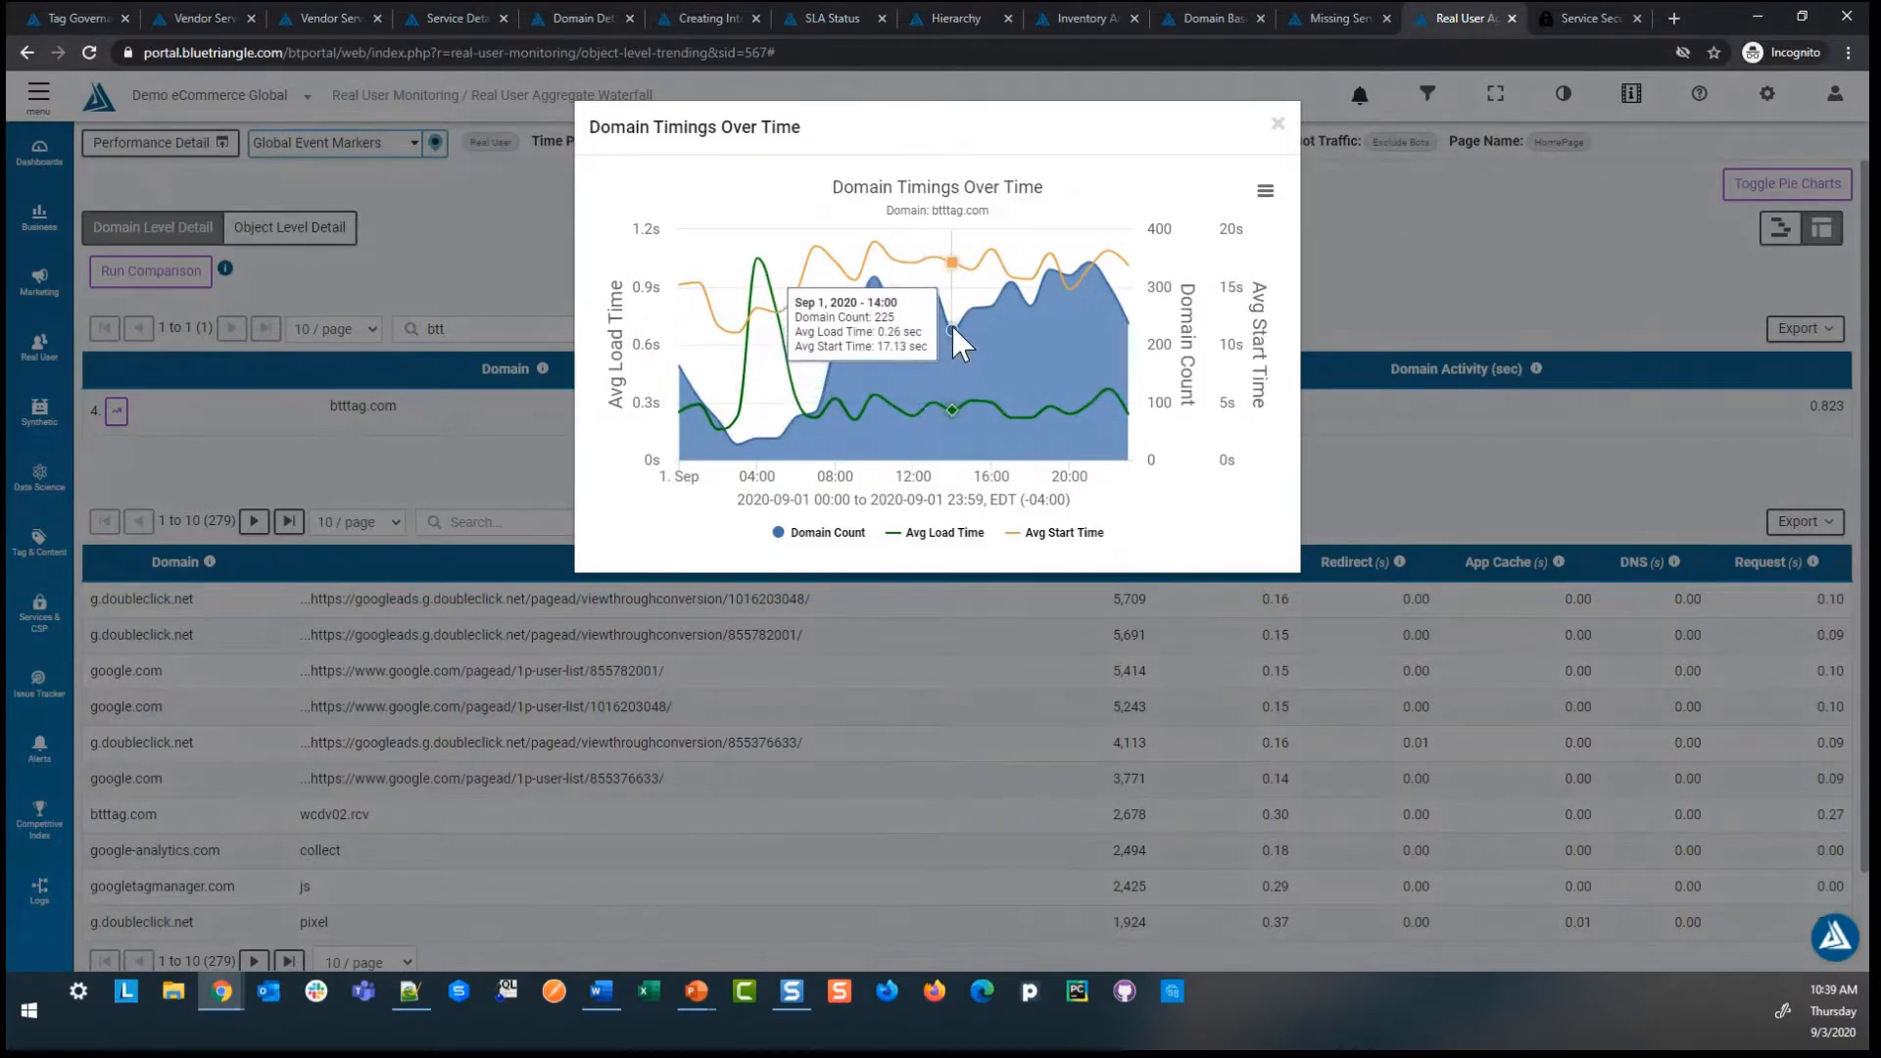
pyautogui.click(1277, 123)
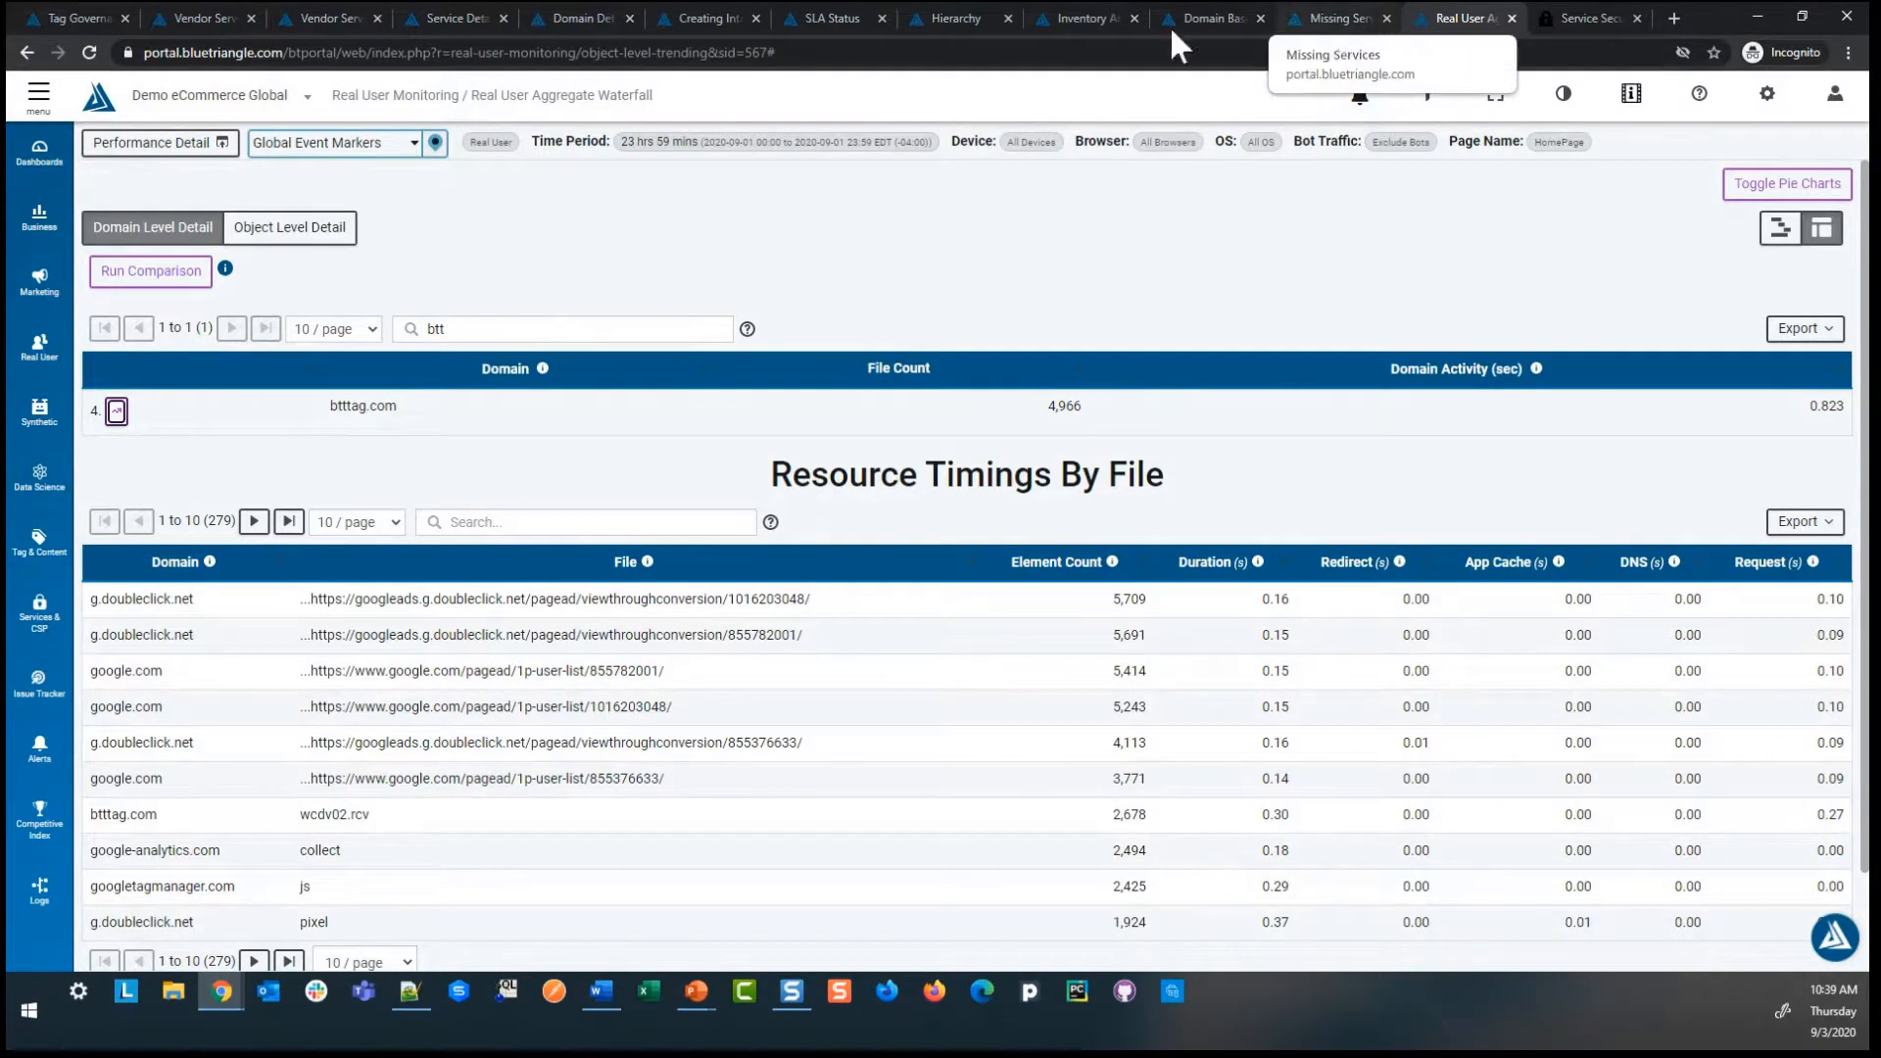
# On Vendor Service Profiles, try including the Technical Contact column in the service profile table and cancel the customization without saving.
pyautogui.click(315, 15)
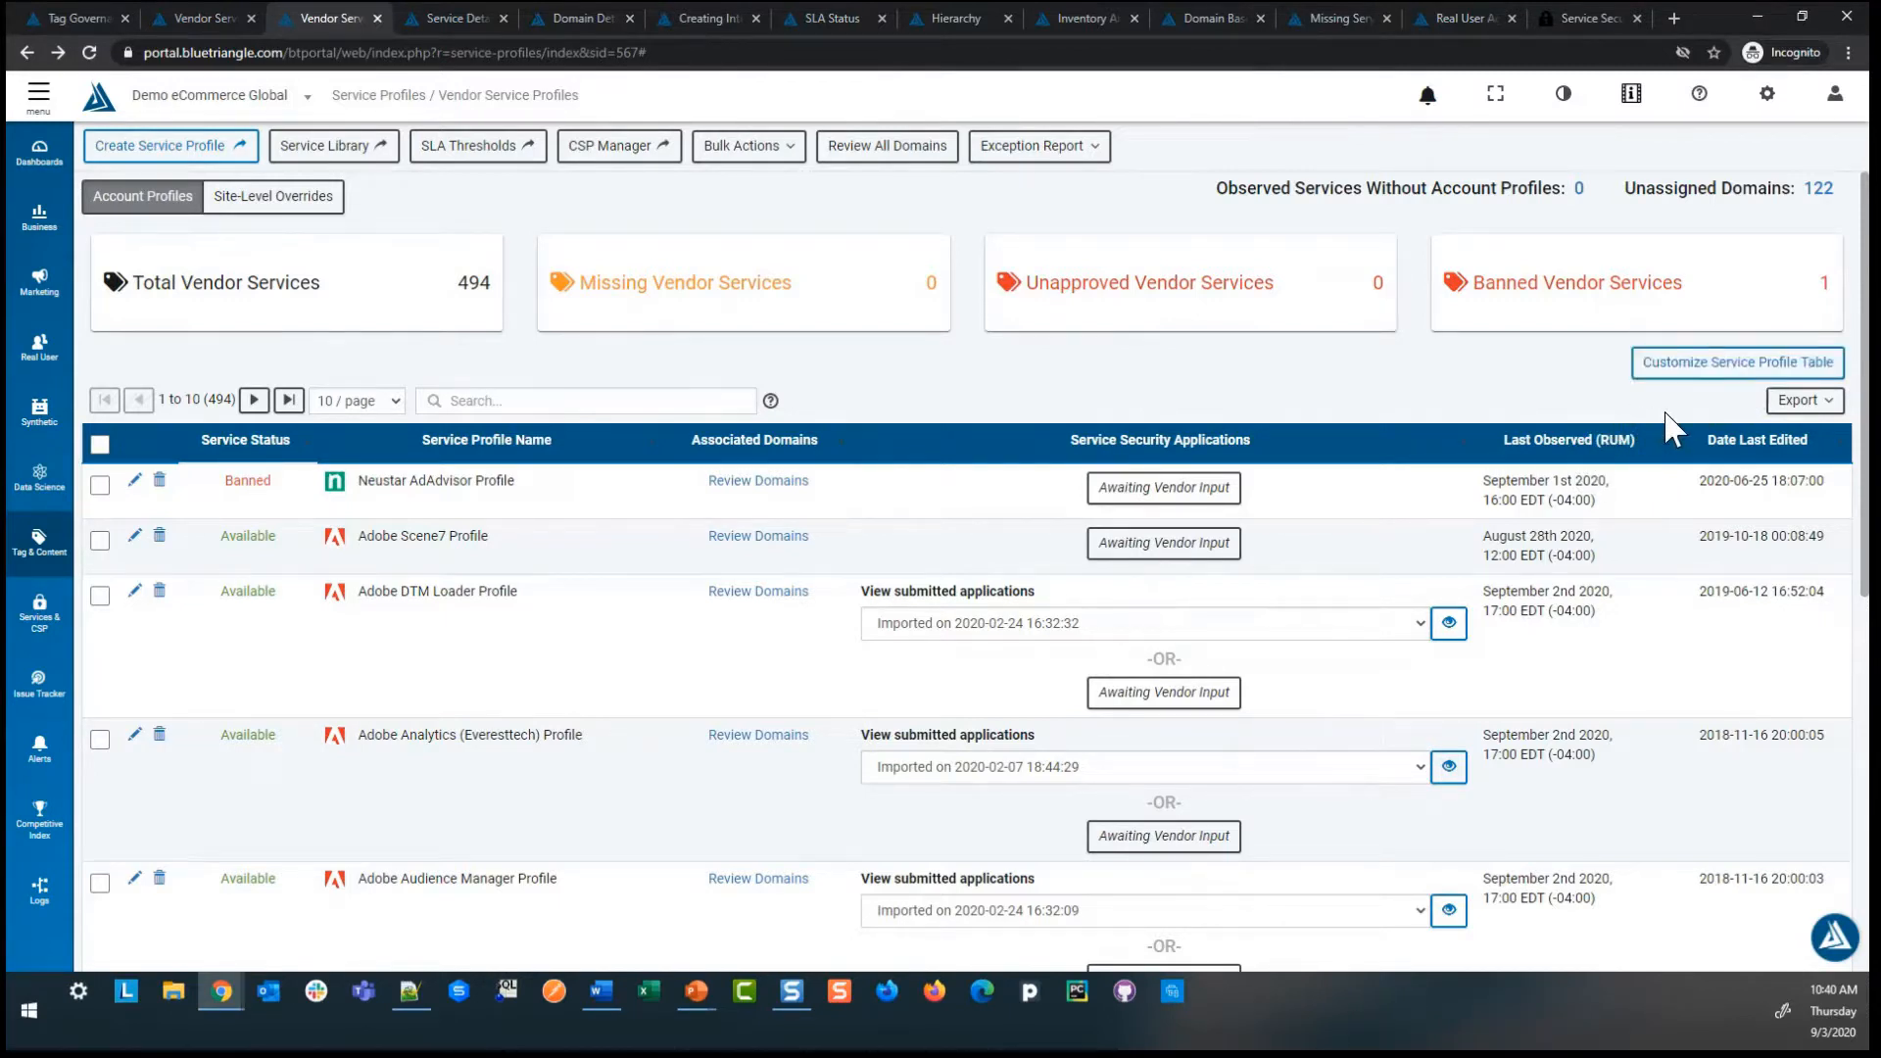
pyautogui.click(1729, 369)
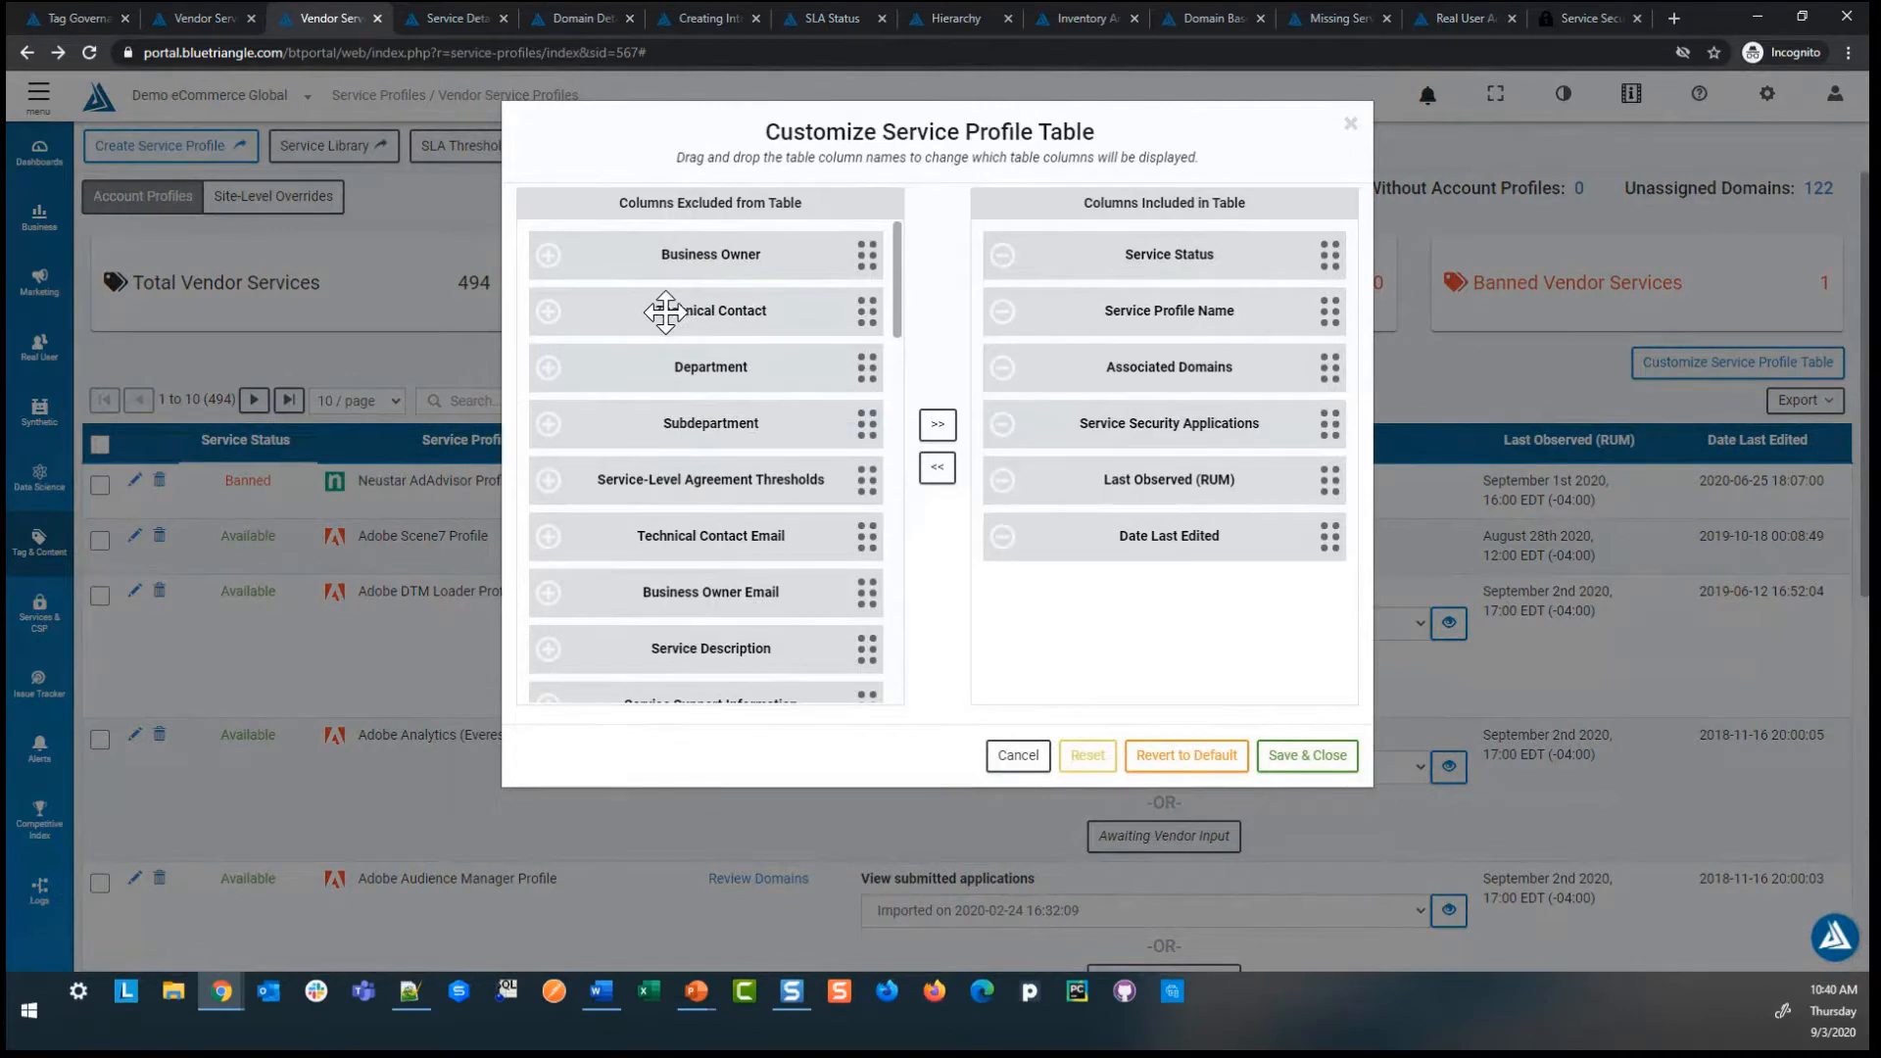
pyautogui.moveTo(663, 307); pyautogui.dragTo(1105, 595)
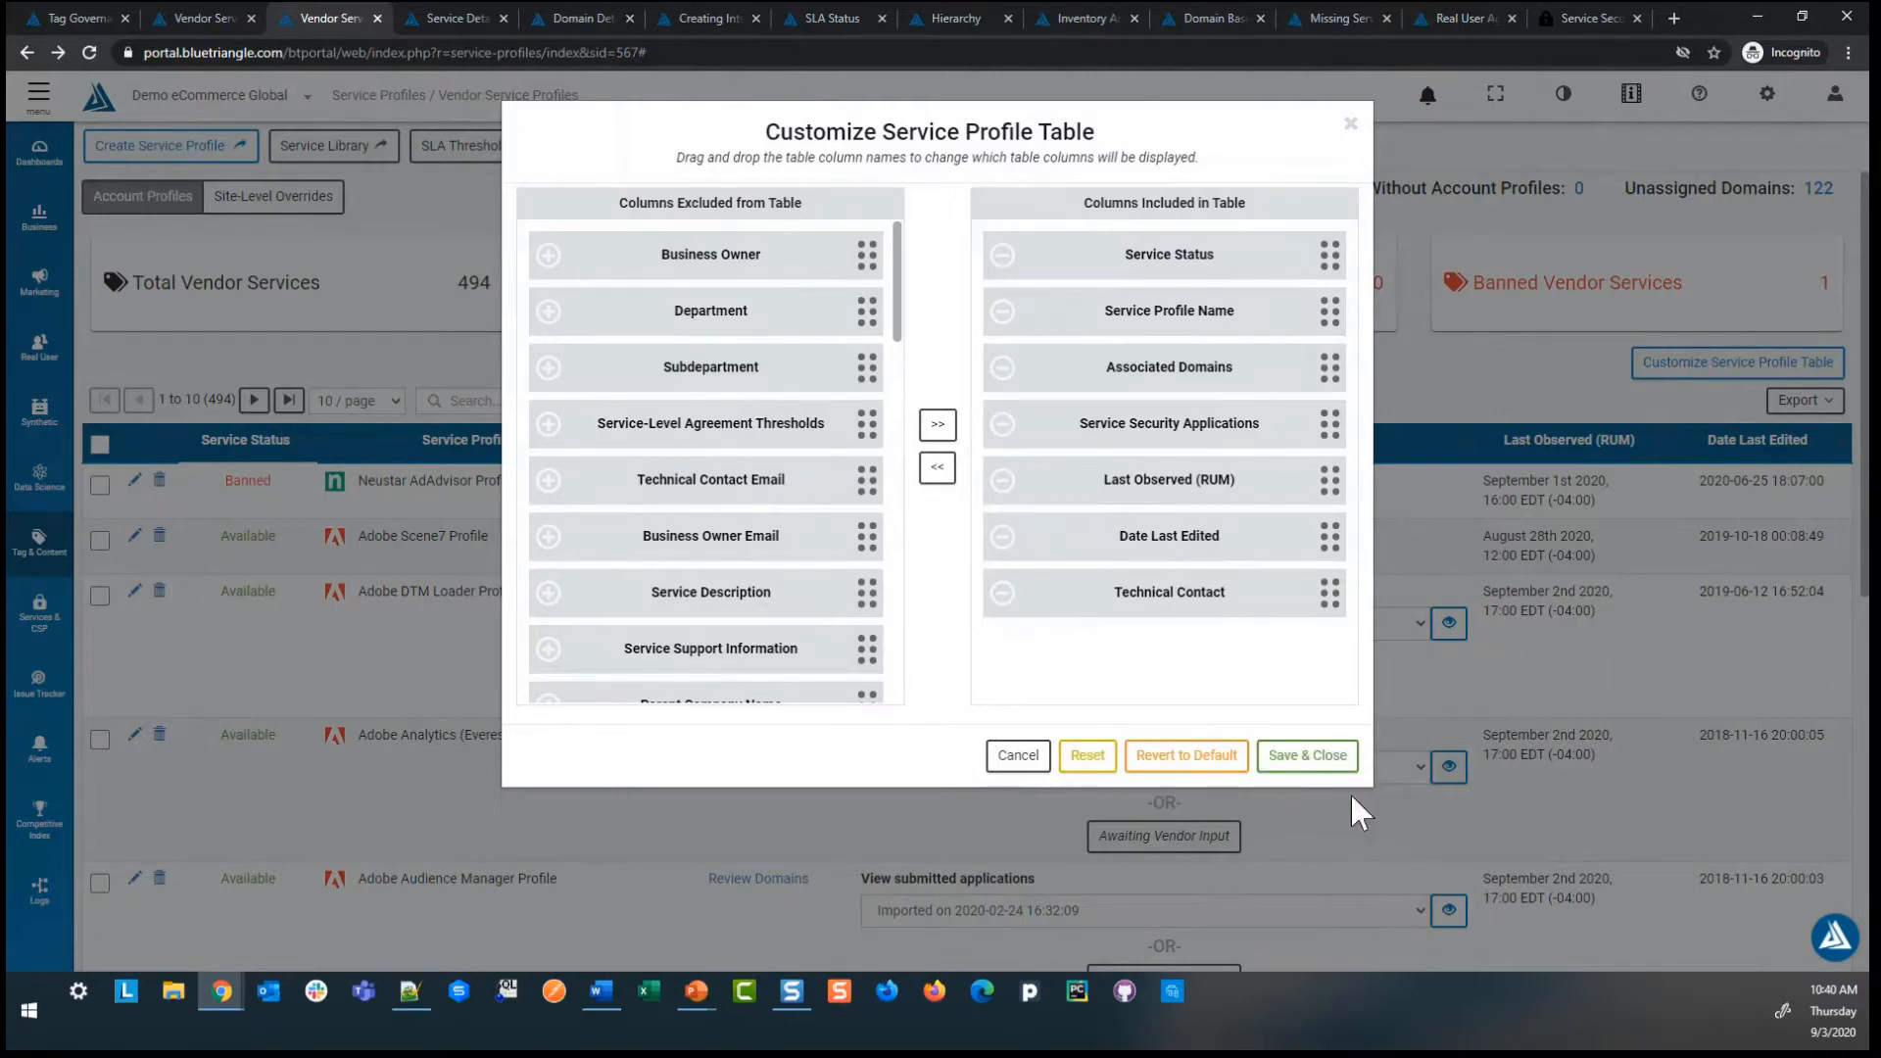
pyautogui.click(1031, 764)
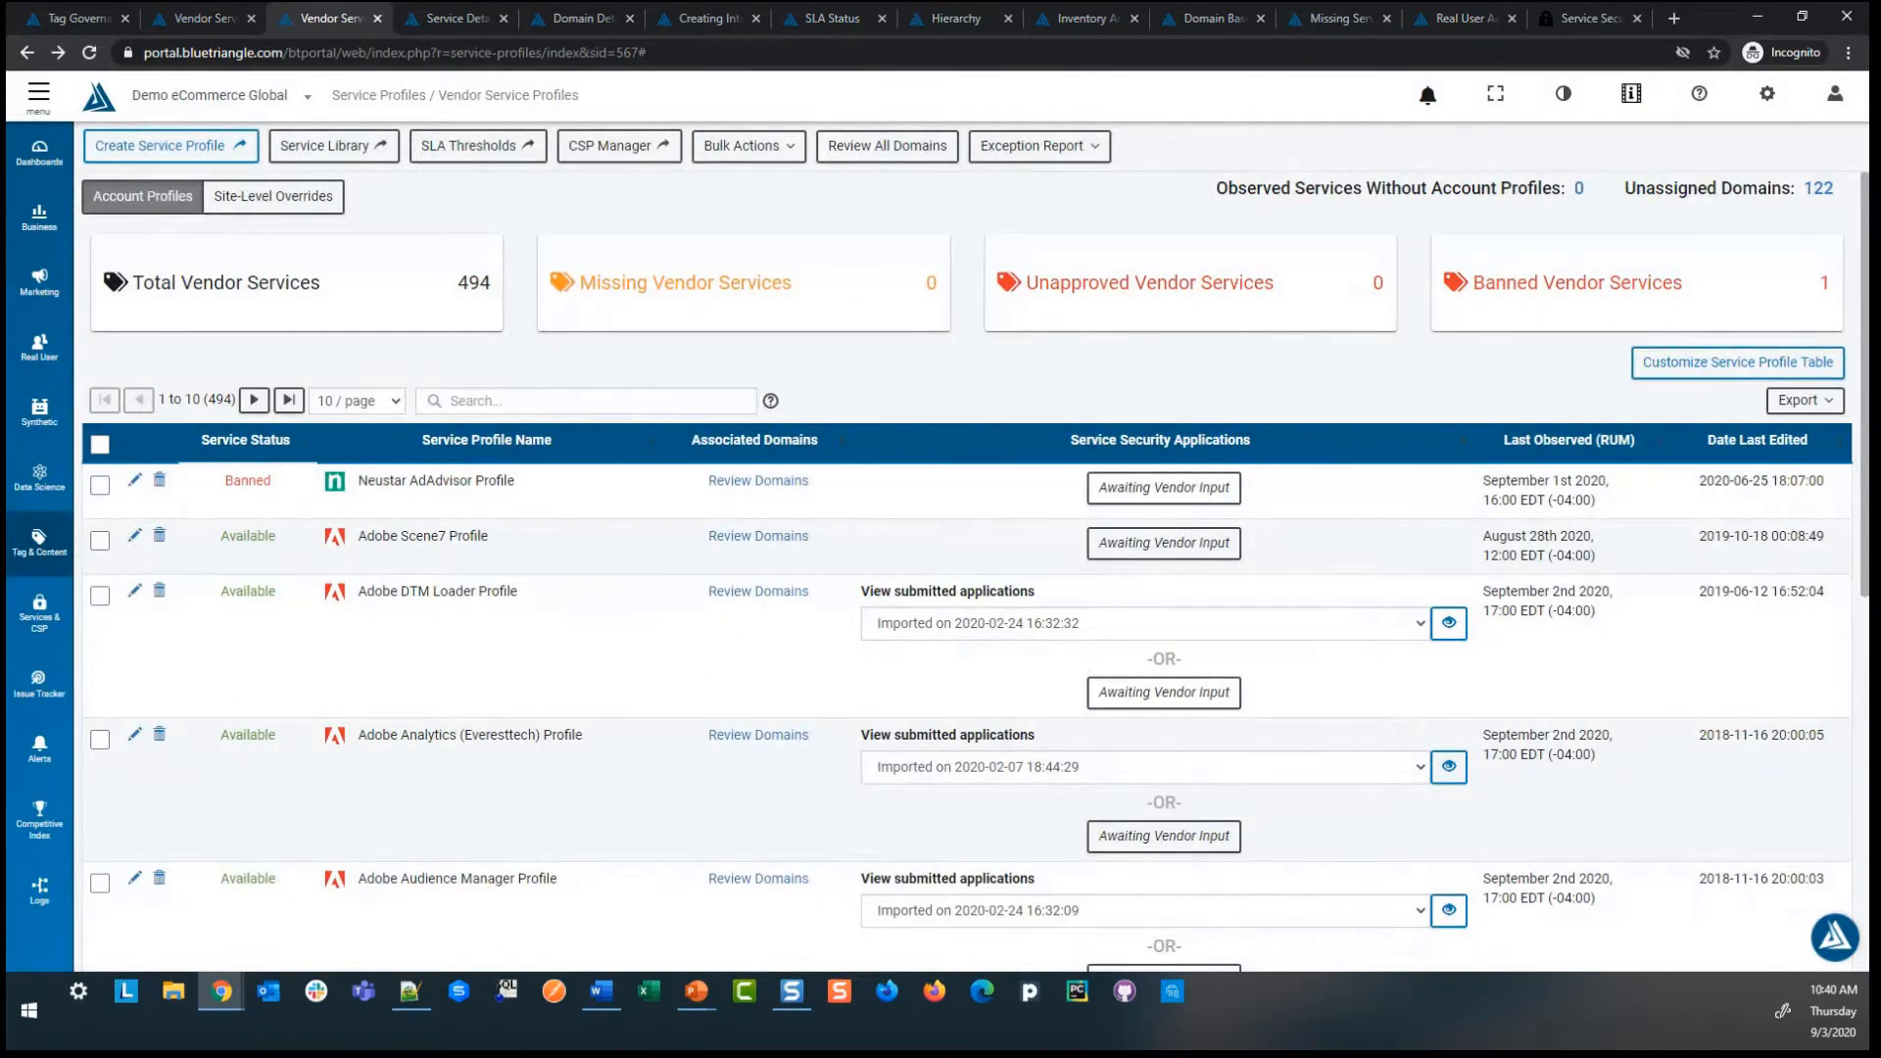
# Go back to the Hierarchy page and look over the file hierarchy for the Blue Triangle Home Page.
pyautogui.hotkey('alt', 'Tab')
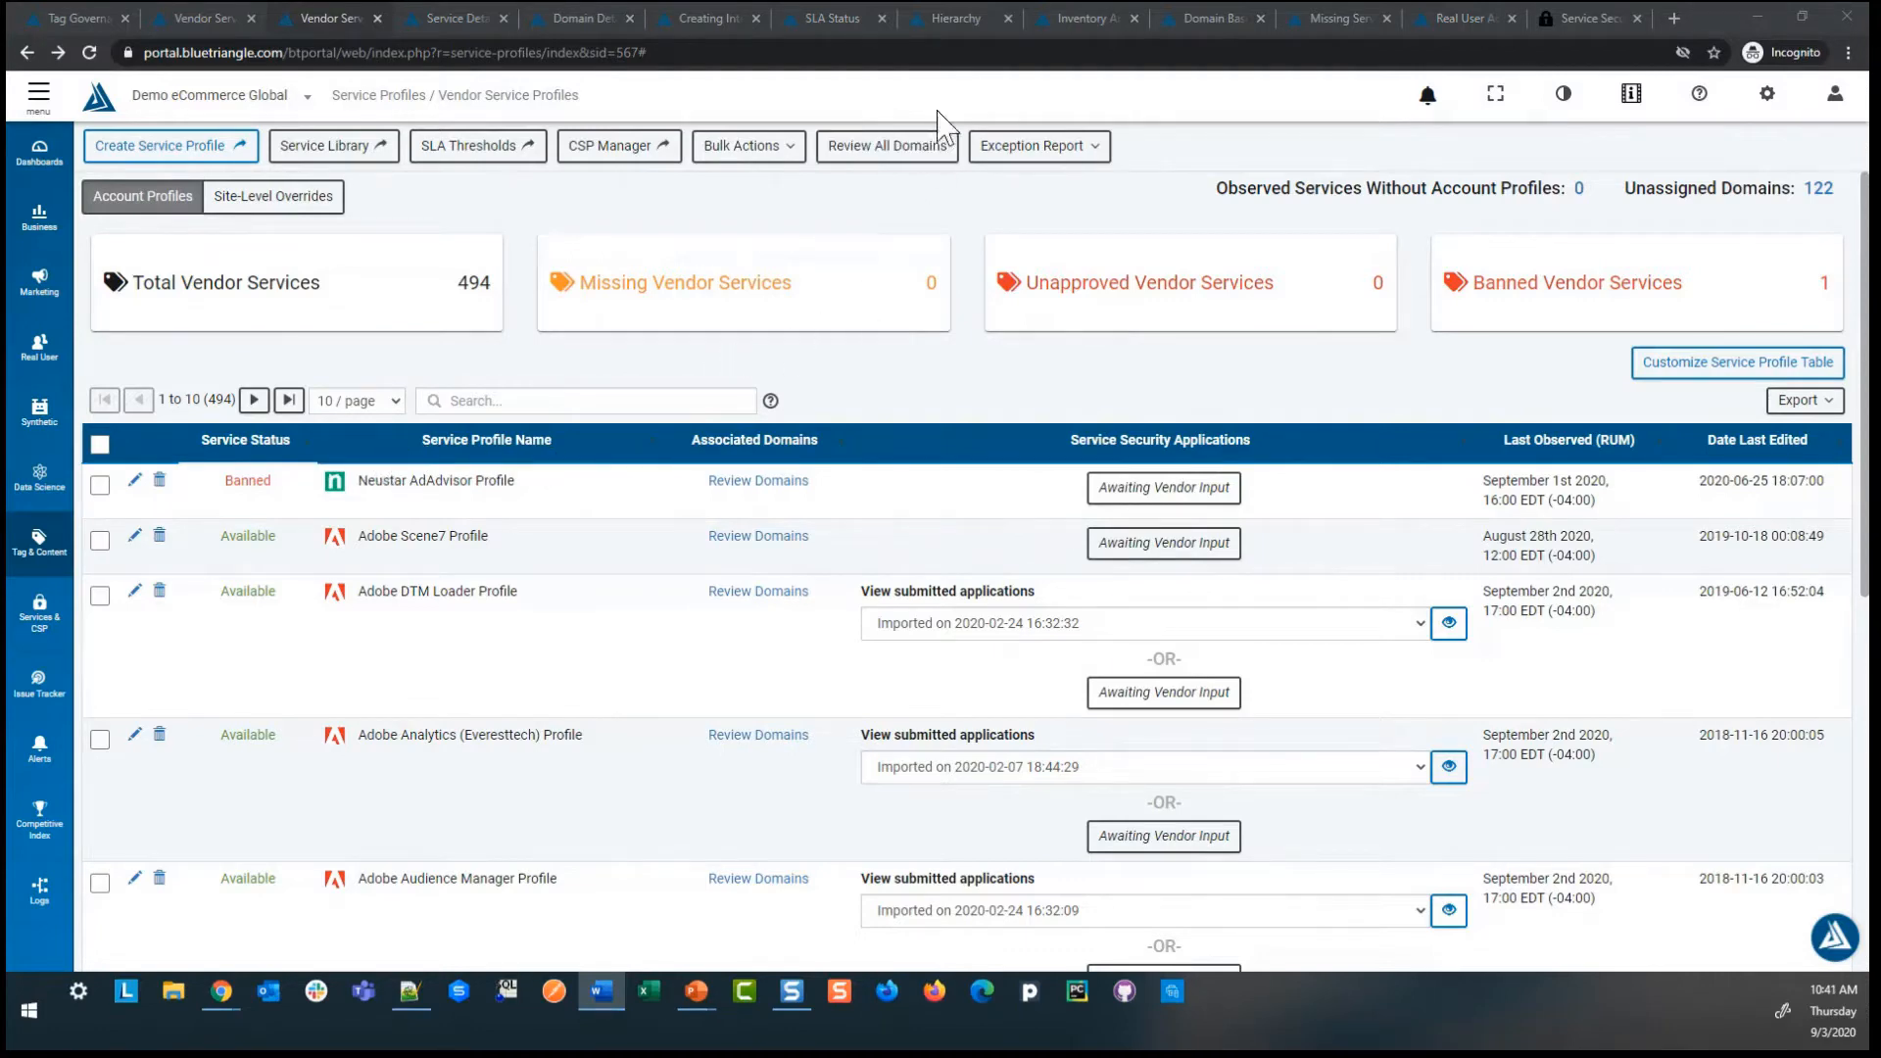
pyautogui.click(963, 22)
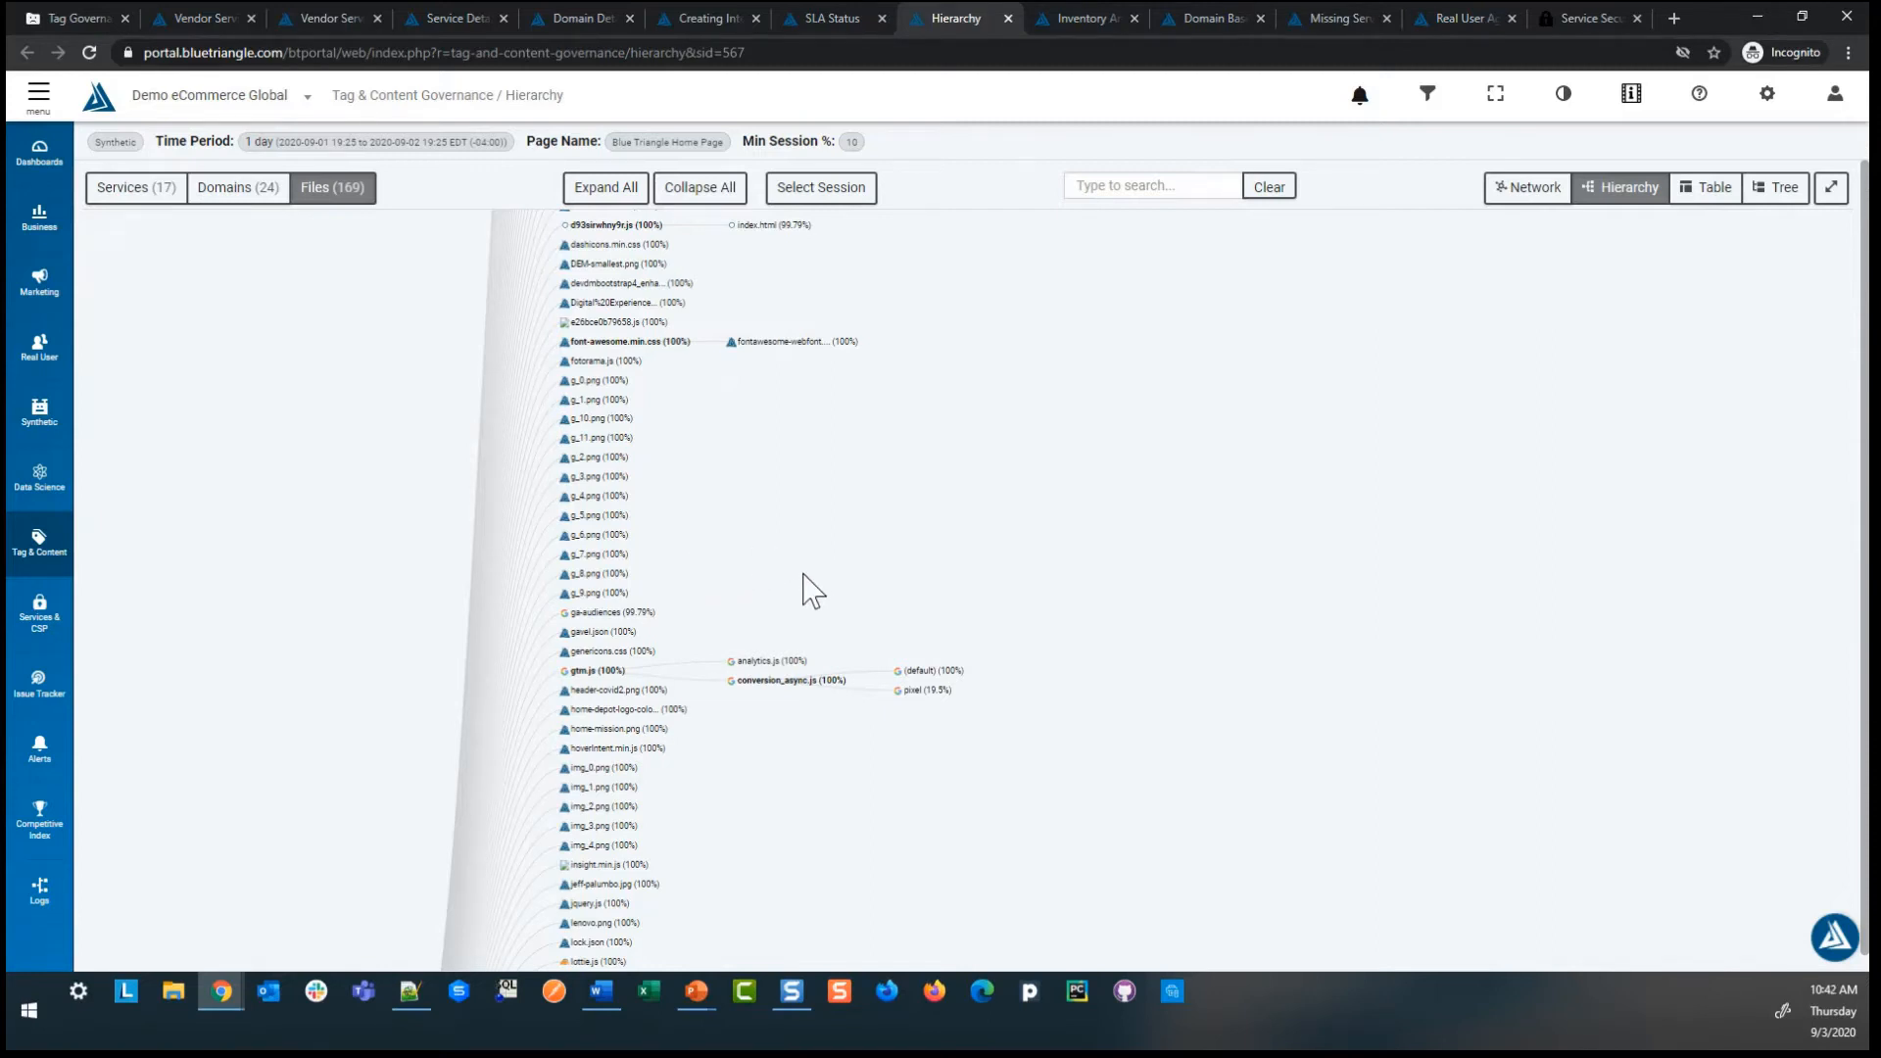
pyautogui.moveTo(757, 454); pyautogui.dragTo(760, 503)
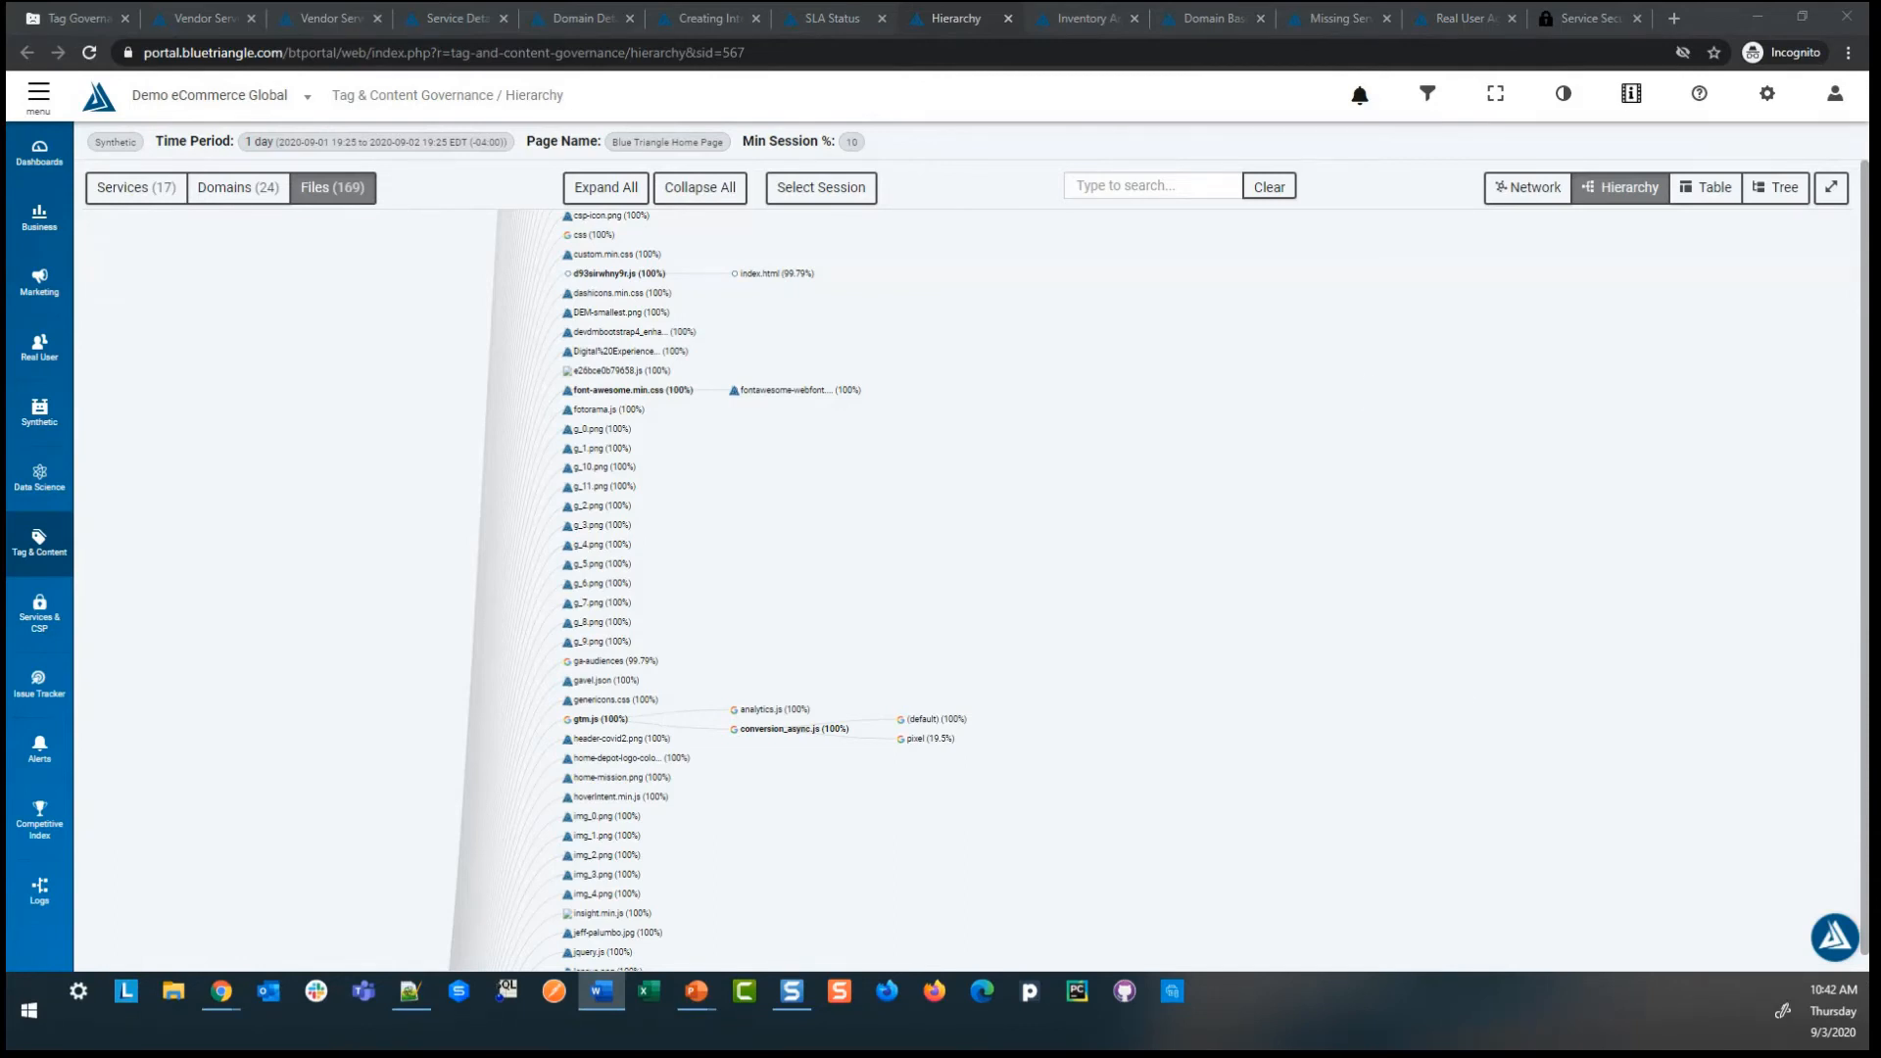
# Switch to the PowerPoint slide show and advance from the Questions slide to the Thank You slide.
pyautogui.moveTo(691, 995)
pyautogui.click(730, 916)
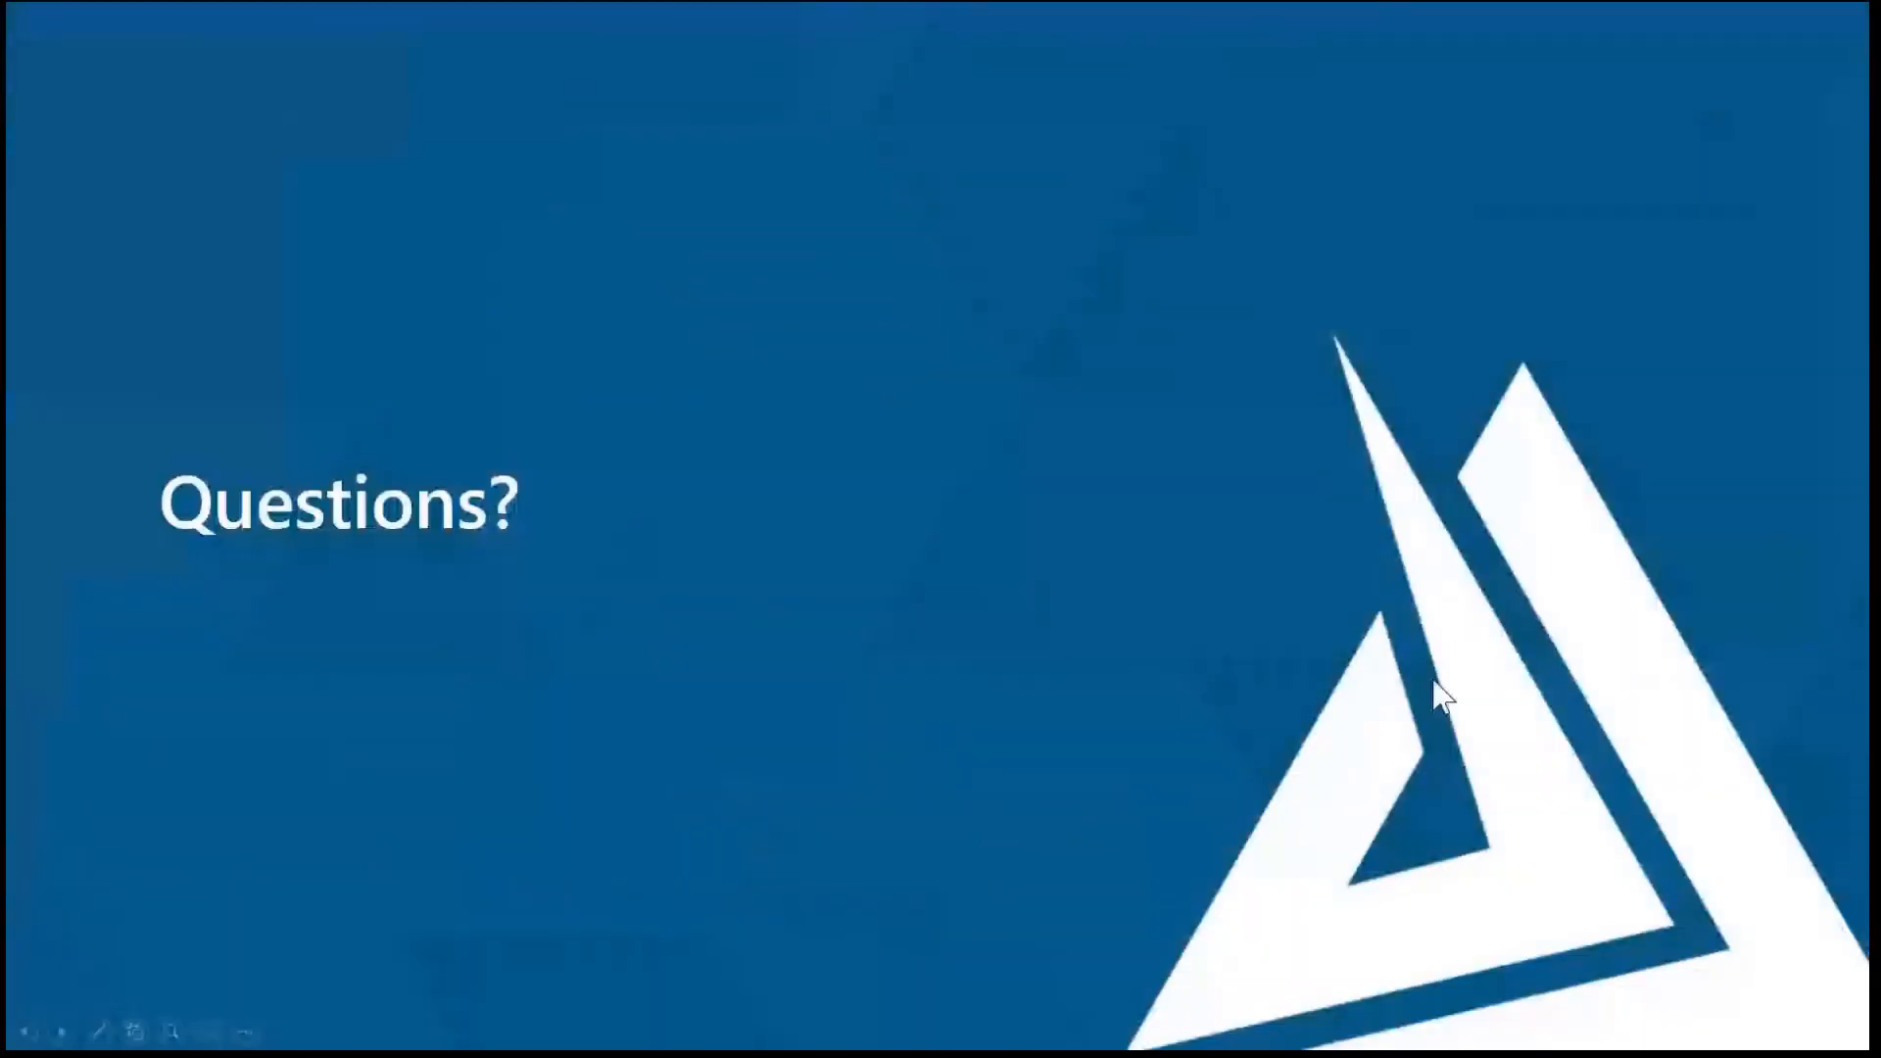
pyautogui.click(1441, 698)
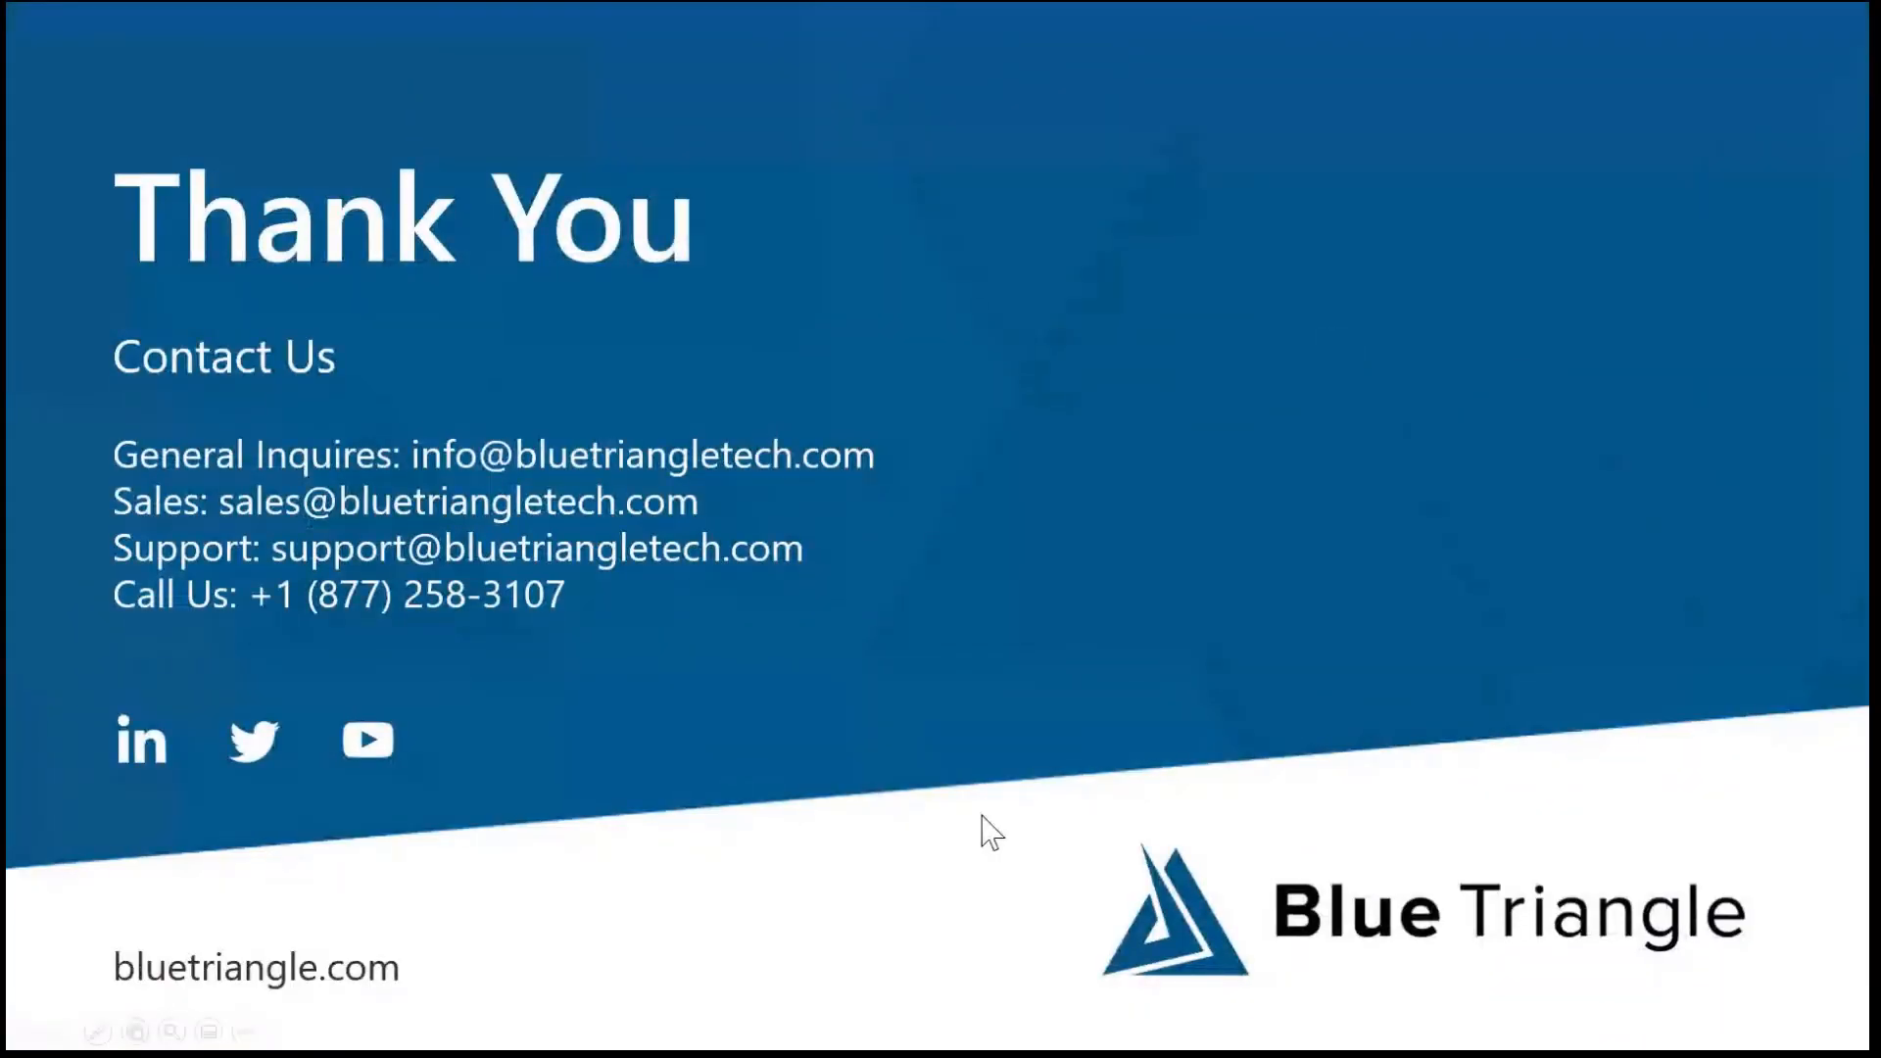